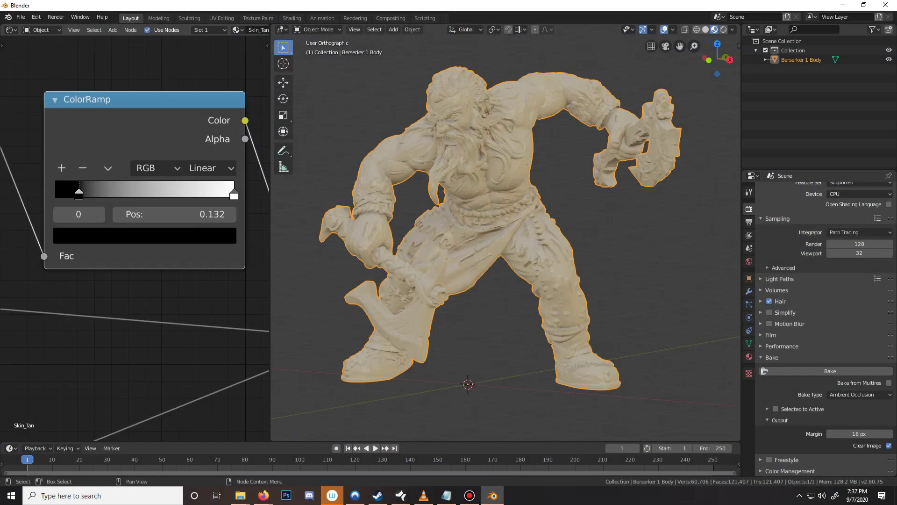
Move the ColorRamp's black stop to the start of the ramp and its white stop to near the middle
drag(79, 194, 55, 193)
click(234, 194)
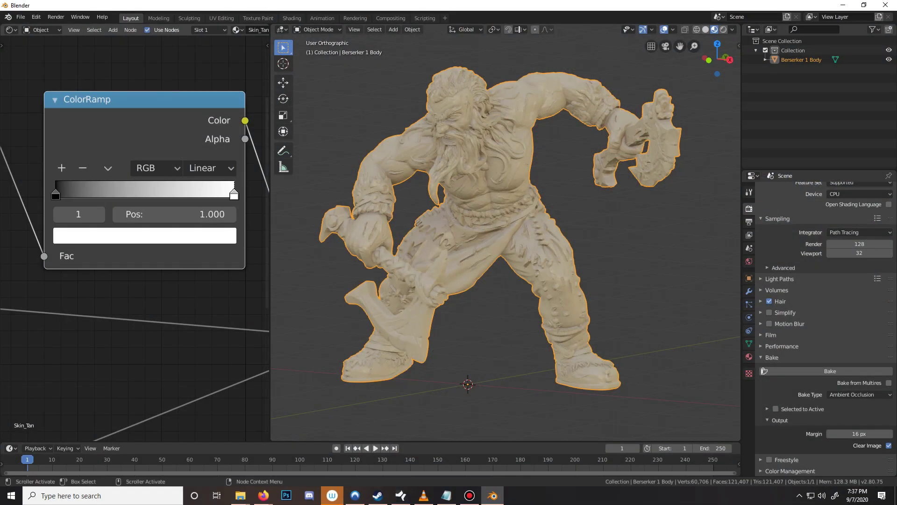
drag(234, 193, 136, 193)
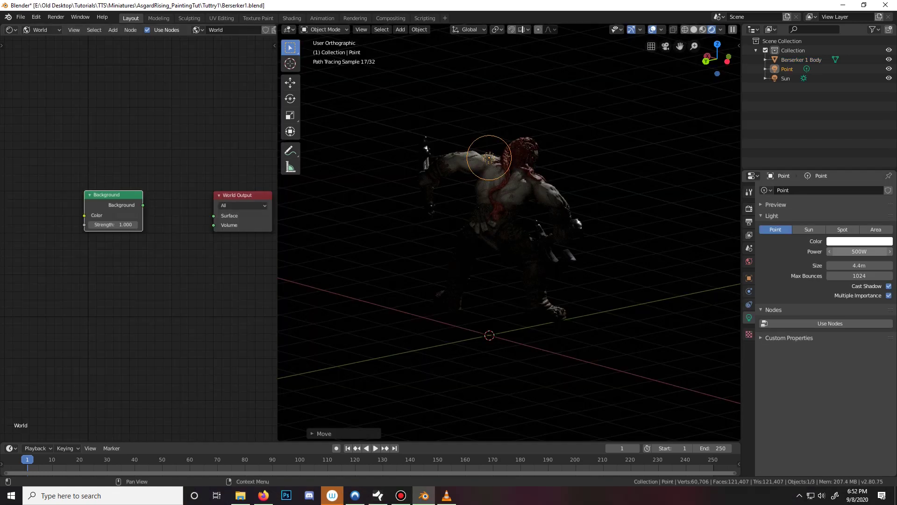
Set the point light's power to 200 W
text(200)
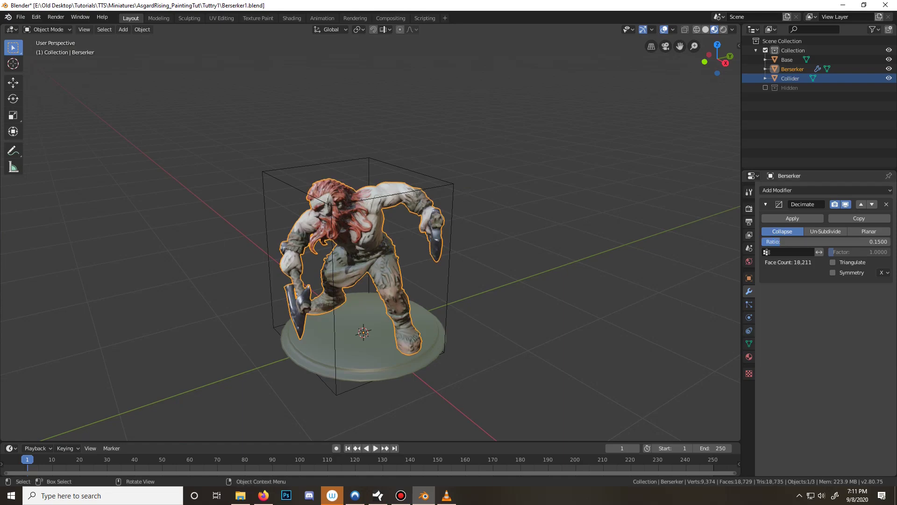
Set the Decimate modifier's ratio on the Berserker object to 0.1
scroll(371, 234, up, 2)
middle_drag(370, 234, 370, 233)
middle_drag(367, 282, 322, 281)
click(825, 241)
text(.1)
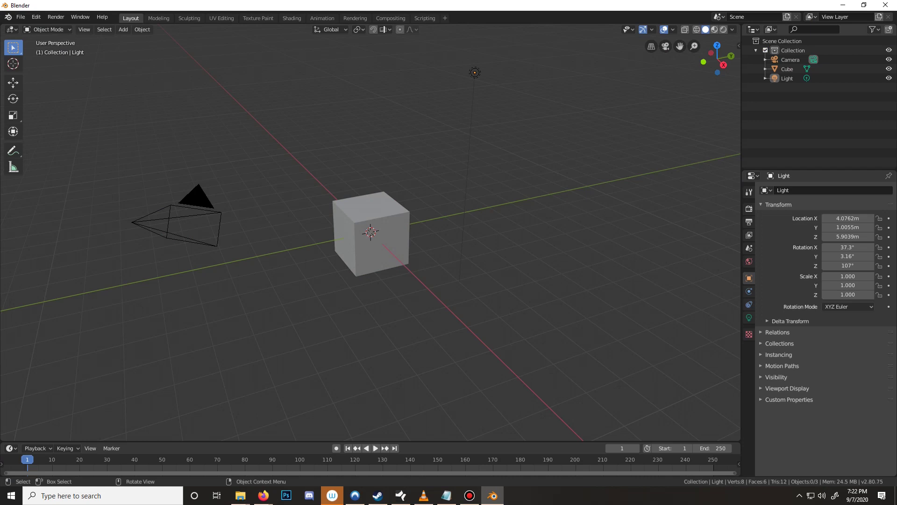
middle_drag(421, 281, 538, 280)
middle_drag(327, 280, 614, 271)
middle_drag(421, 272, 461, 271)
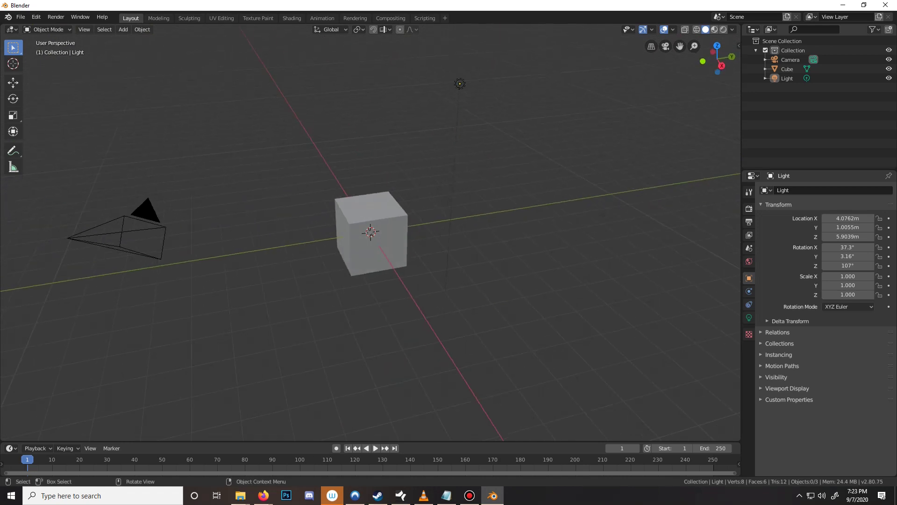
Switch to the Fantasy Minis collection on Thingiverse in Firefox and open The Warden of Westrock (Dark Elf Warden)
mouse_move(263, 496)
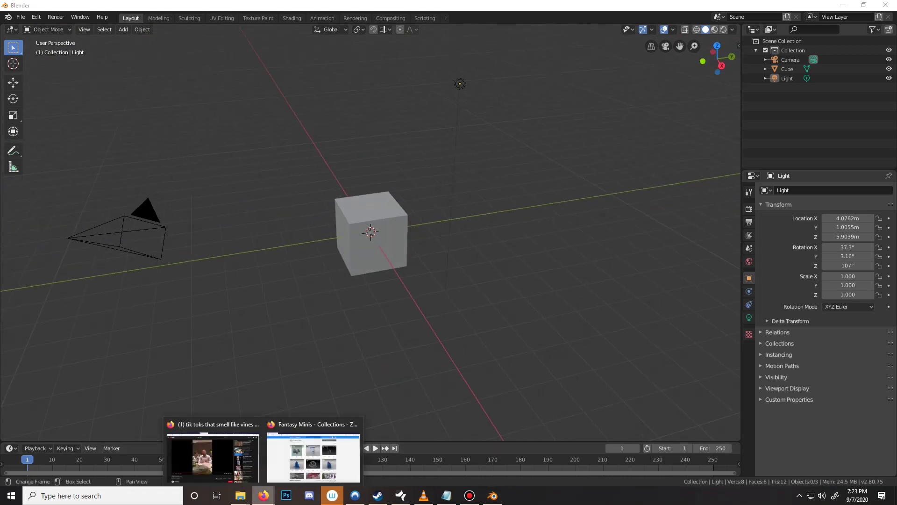
click(330, 462)
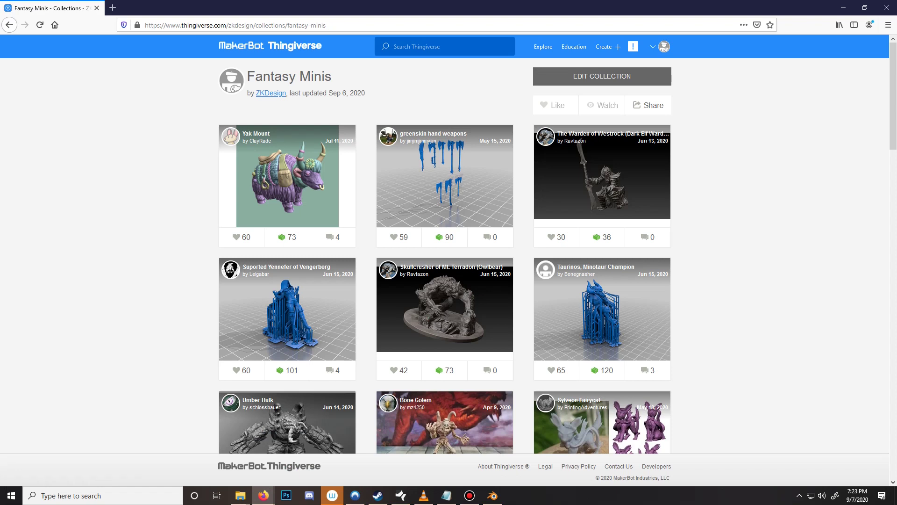
click(602, 176)
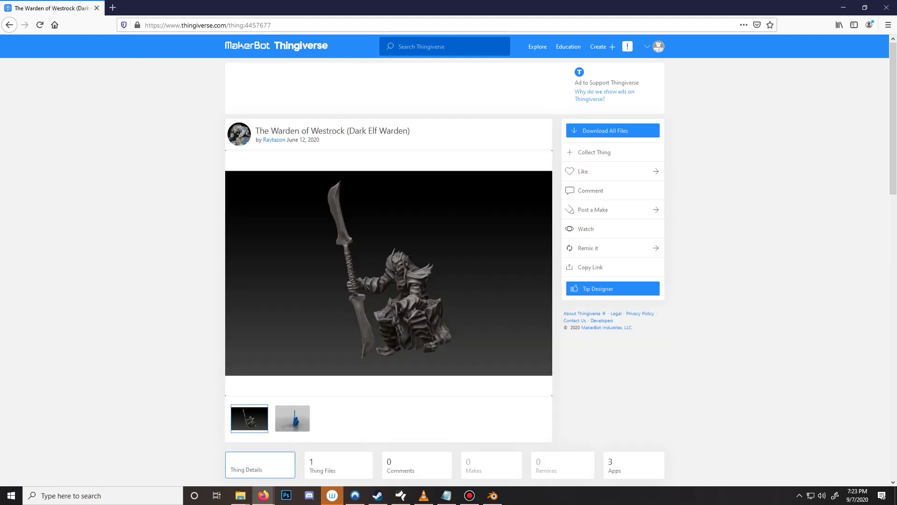
Load the Warden model in the page's 3D viewer and inspect the figure from several angles
scroll(449, 271, down, 1)
scroll(388, 225, down, 2)
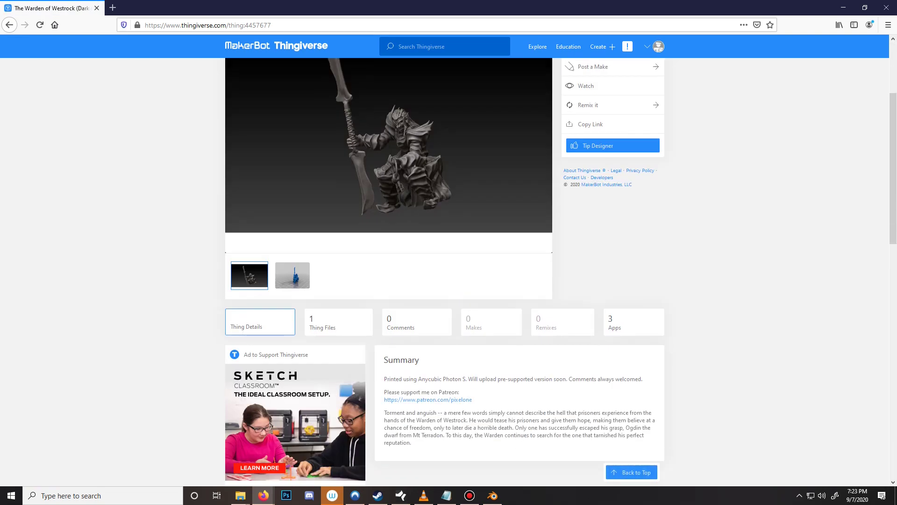
click(292, 275)
scroll(388, 225, up, 2)
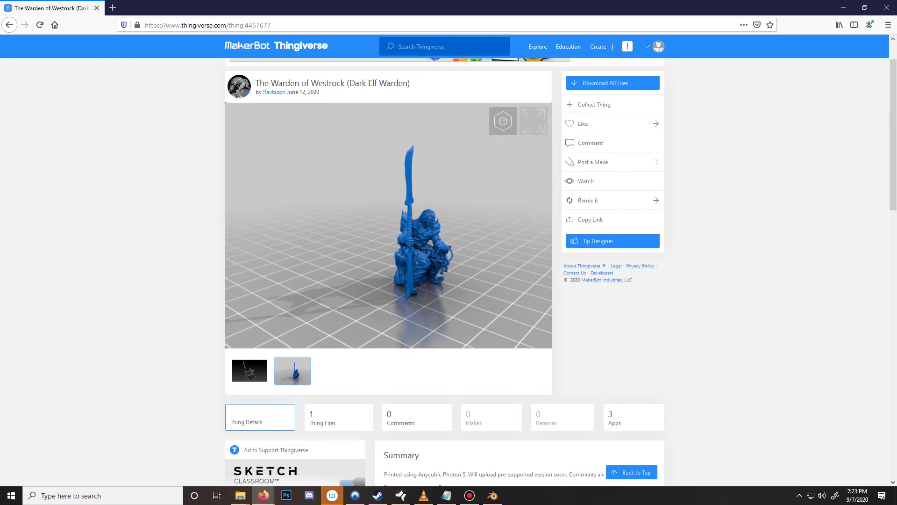
click(503, 120)
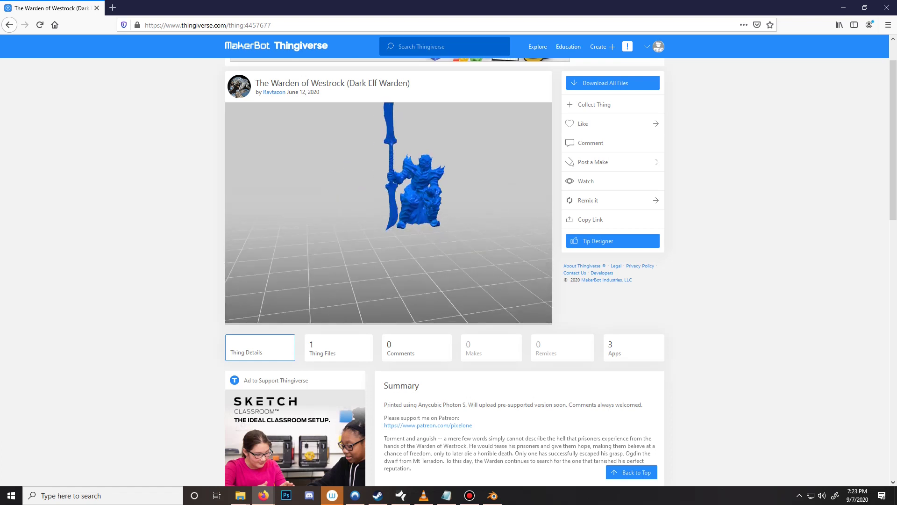
middle_click(454, 178)
middle_drag(455, 178, 455, 210)
middle_drag(417, 176, 416, 149)
right_drag(417, 176, 375, 209)
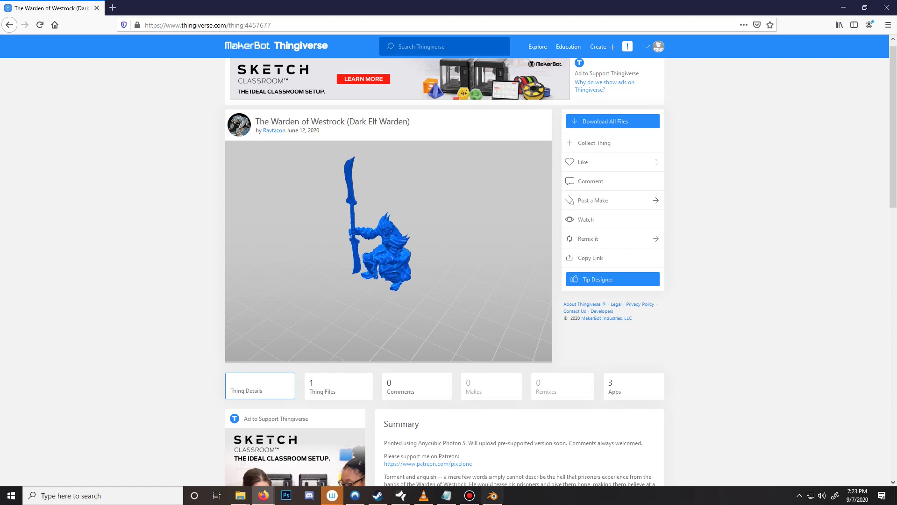
Switch to Blender and delete the default cube, camera and light from the scene
click(493, 495)
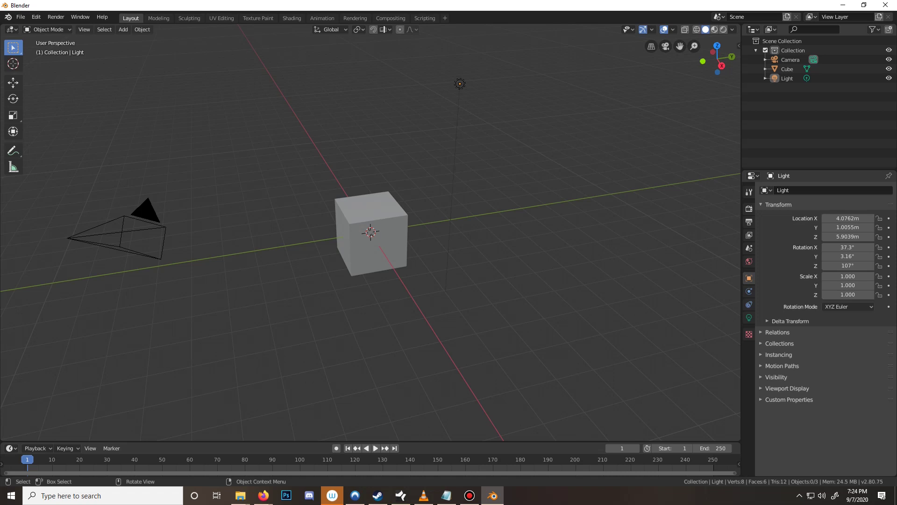
click(372, 234)
click(122, 234)
click(460, 84)
key(a)
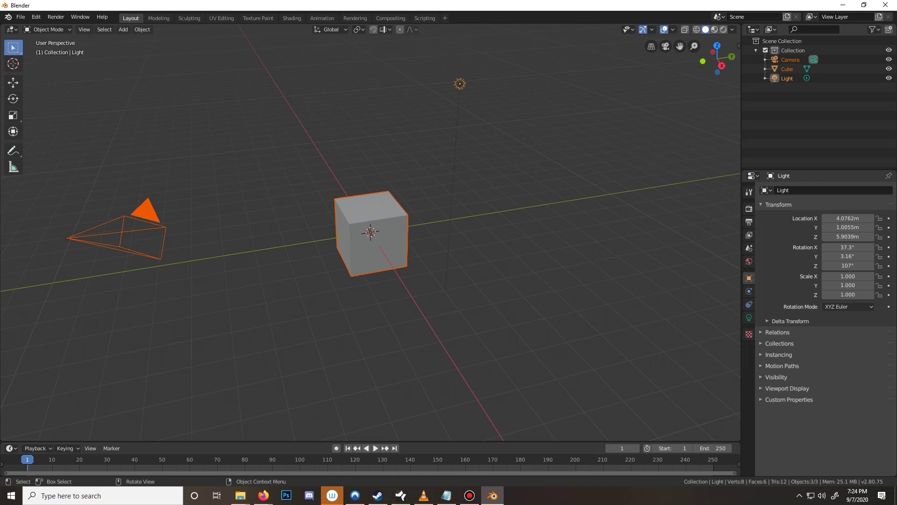
key(Delete)
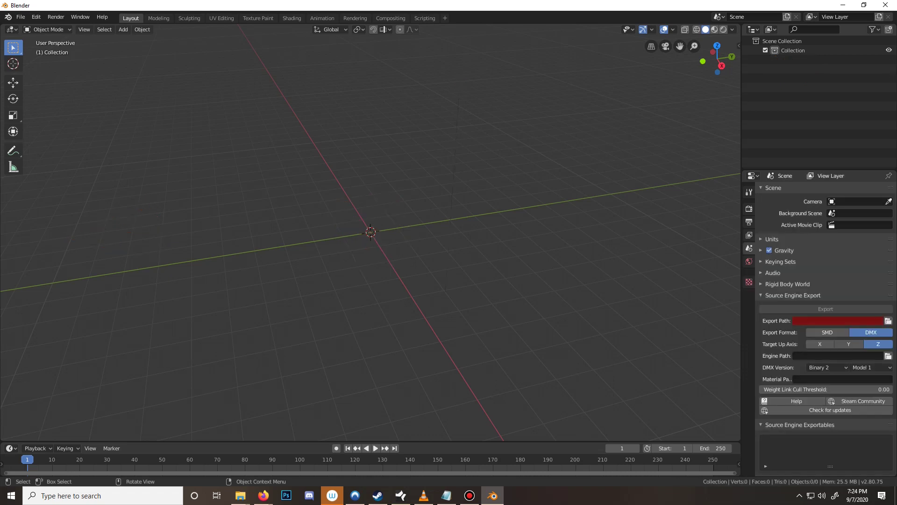
Import Berserker_1_AxeA.stl, Berserker_1_AxeB.stl and Berserker_1_Body.stl together from the AsgardRising_PaintingTut folder
click(21, 17)
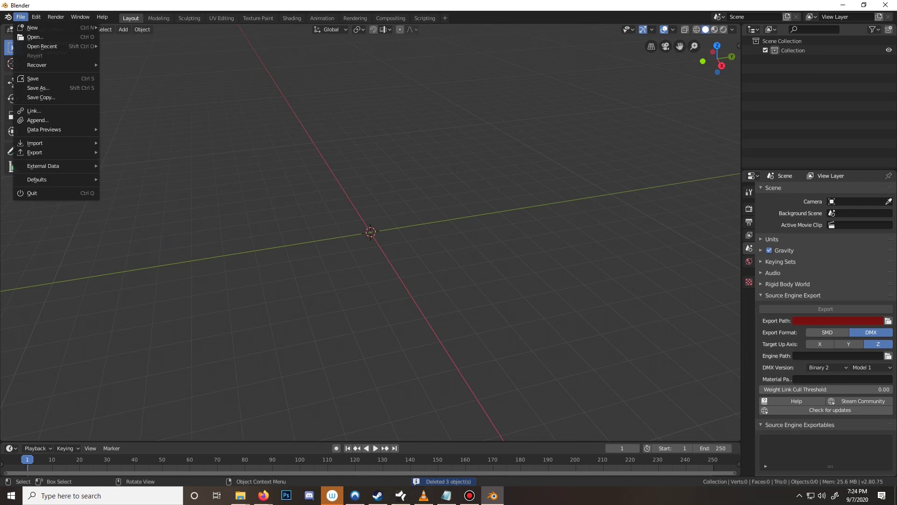
key(Escape)
click(20, 17)
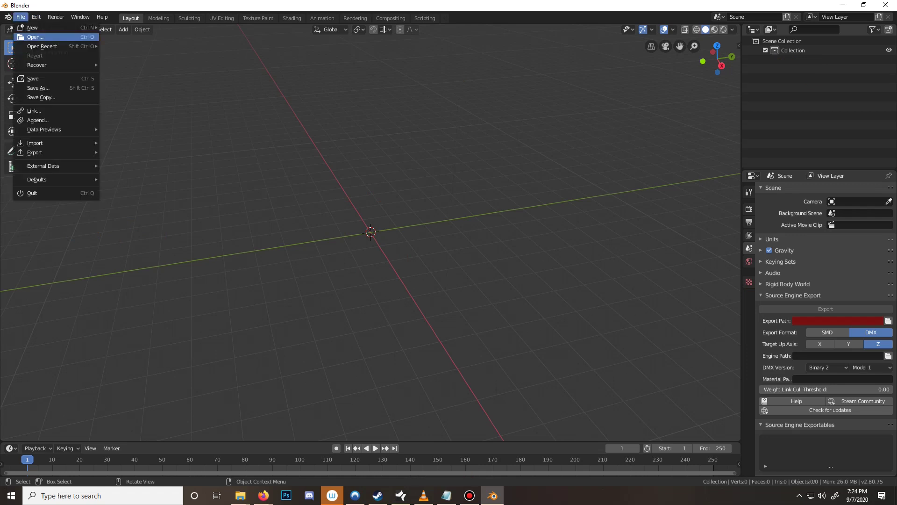
mouse_move(70, 143)
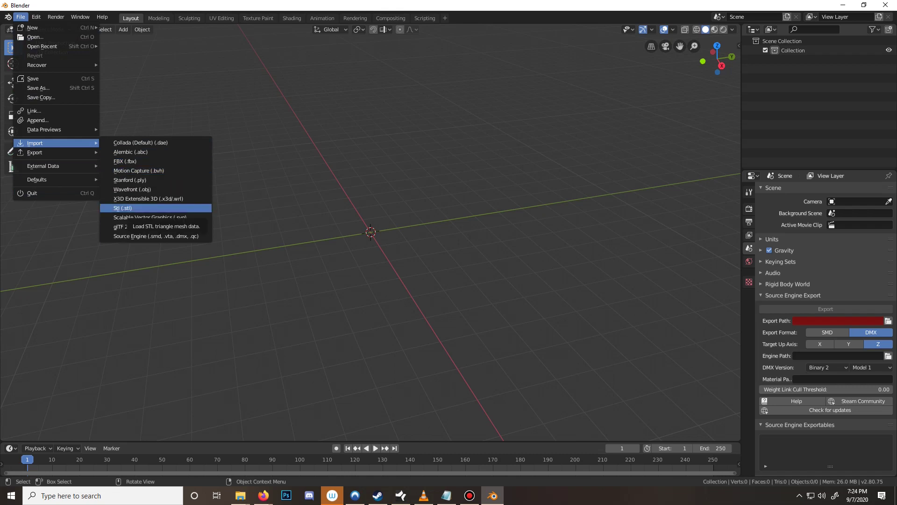
click(129, 208)
click(46, 116)
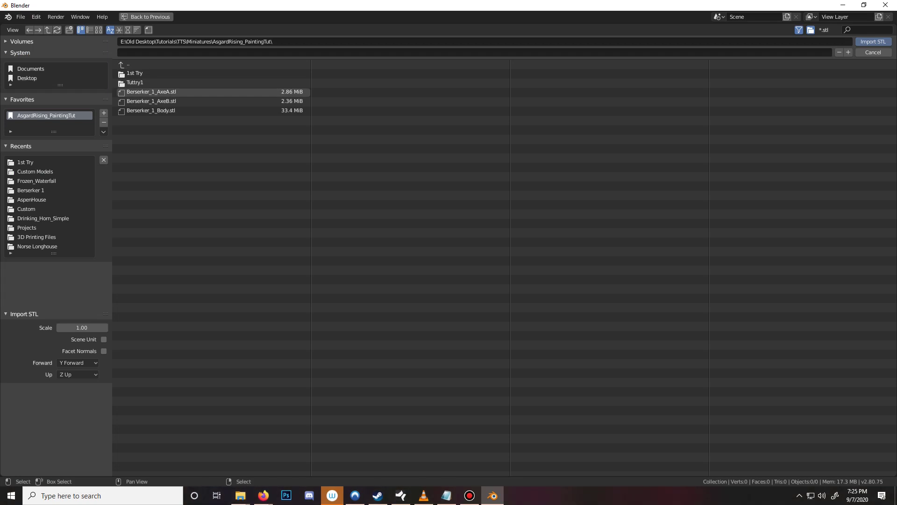
click(151, 92)
shift+click(151, 111)
shift+click(151, 102)
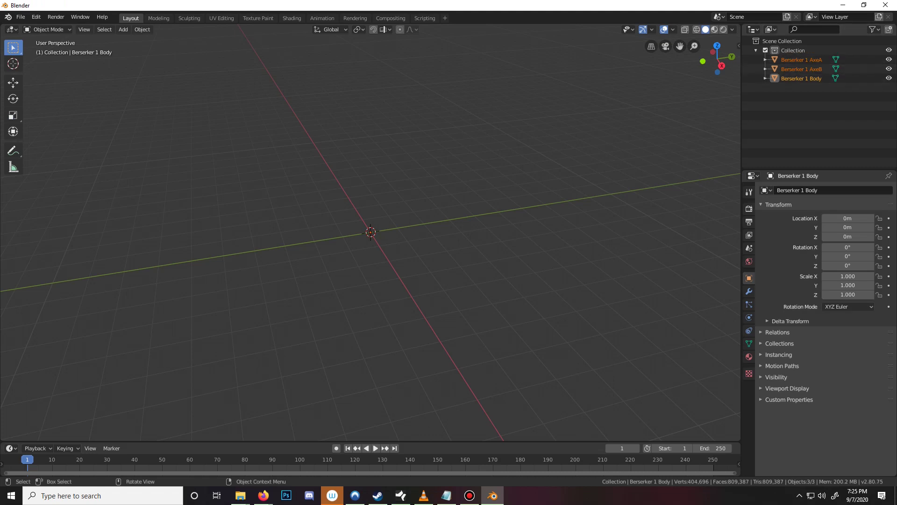
Rotate the three imported berserker parts together by 90° about the global X axis
key(KP_Decimal)
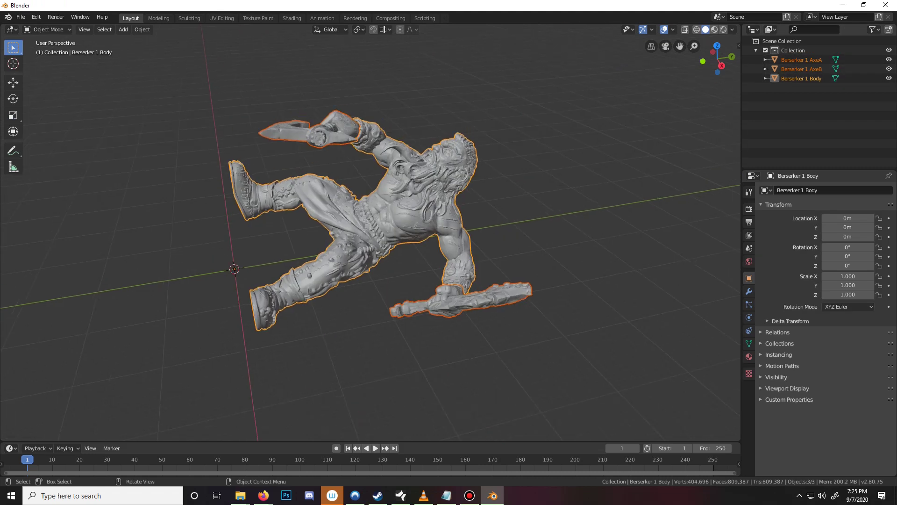
key(KP_5)
key(KP_3)
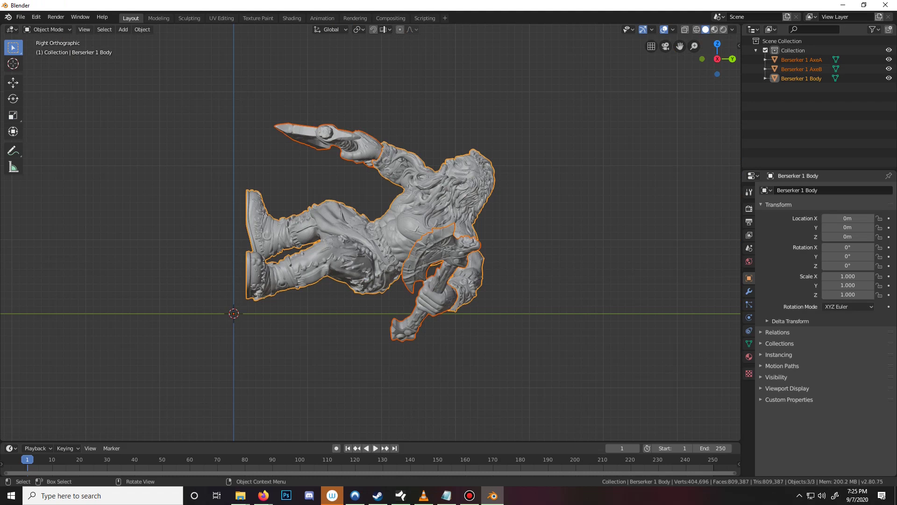
key(r)
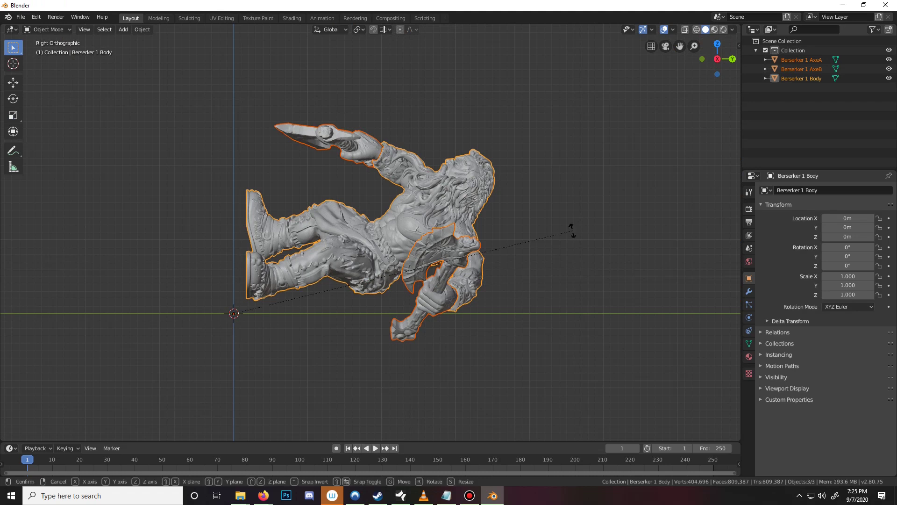
key(x)
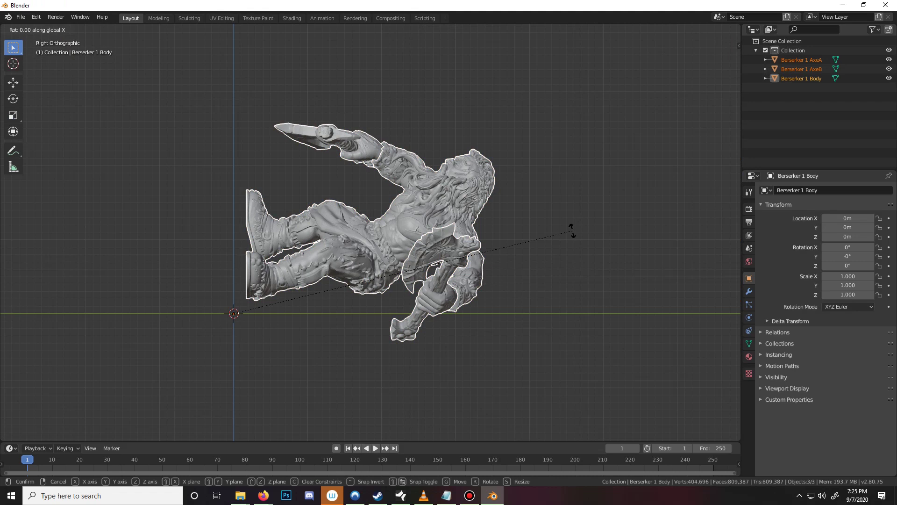
text(90)
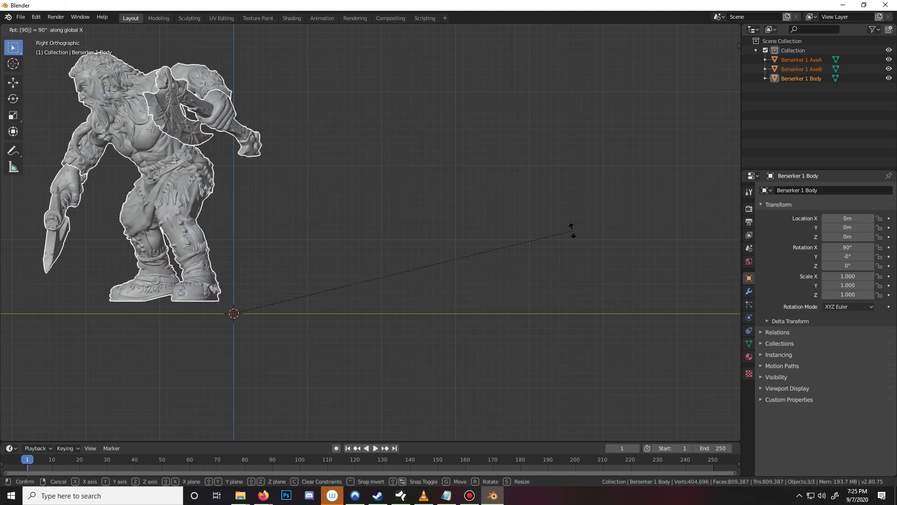
key(Return)
middle_drag(573, 231, 533, 261)
key(KP_1)
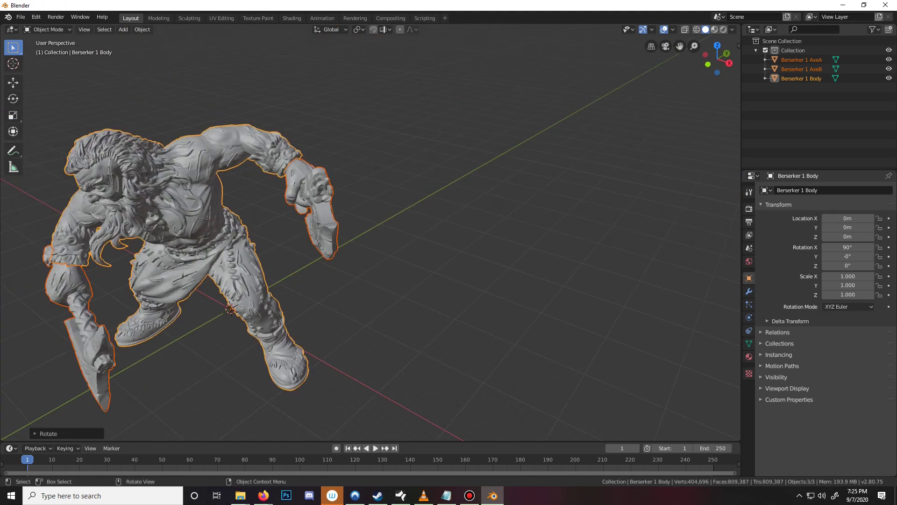
Select both axes and the body, with the body active, and join them into a single object
key(KP_5)
shift+middle_drag(352, 230, 361, 196)
scroll(359, 227, up, 3)
middle_drag(206, 231, 122, 234)
click(482, 168)
shift+click(327, 313)
shift+click(337, 197)
middle_drag(336, 211, 267, 210)
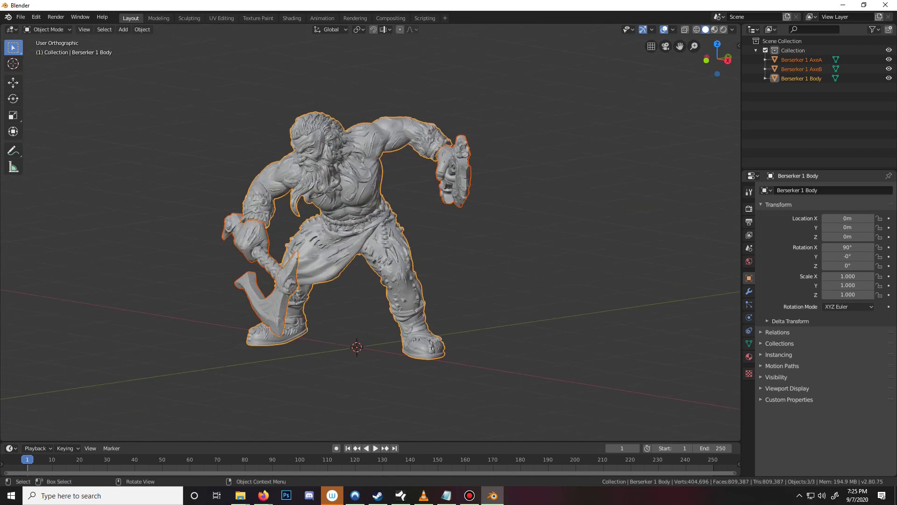
key(ctrl)
key(ctrl+j)
Examine the joined berserker's mesh density in Edit Mode, around the torso and legs, then return to Object Mode
middle_drag(267, 211, 296, 223)
middle_drag(365, 262, 346, 260)
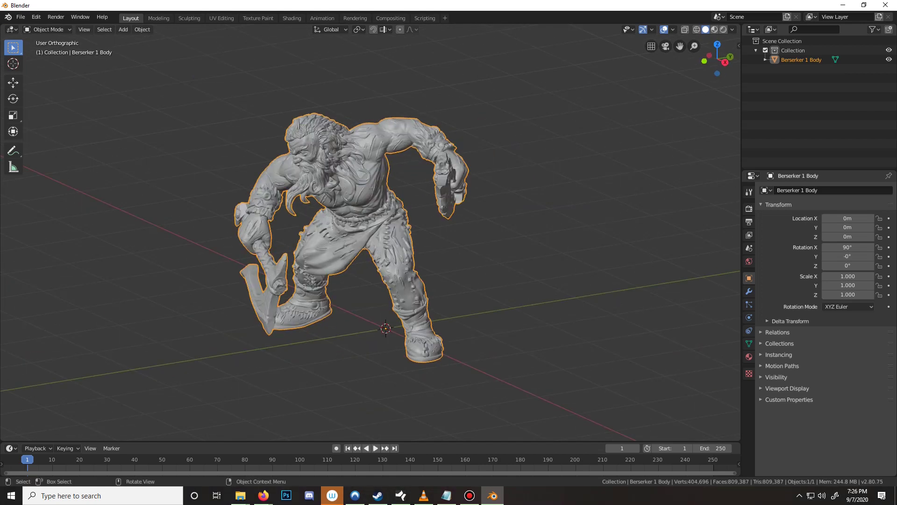
middle_drag(346, 260, 327, 260)
scroll(371, 232, up, 3)
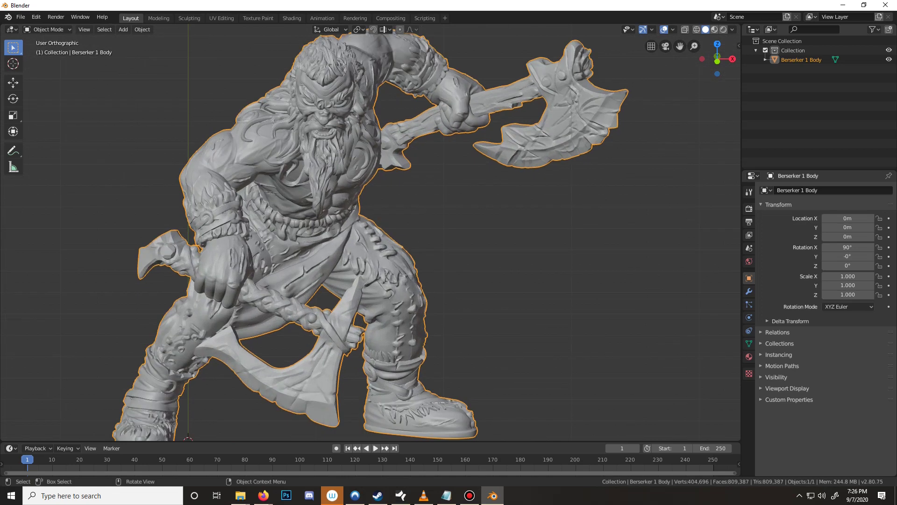
key(Tab)
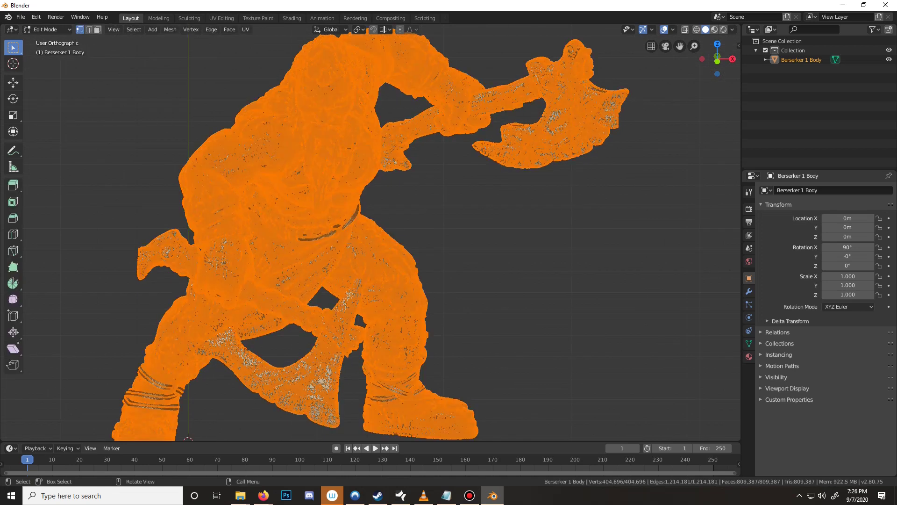
scroll(371, 232, up, 7)
middle_drag(327, 233, 285, 234)
shift+middle_drag(285, 177, 462, 385)
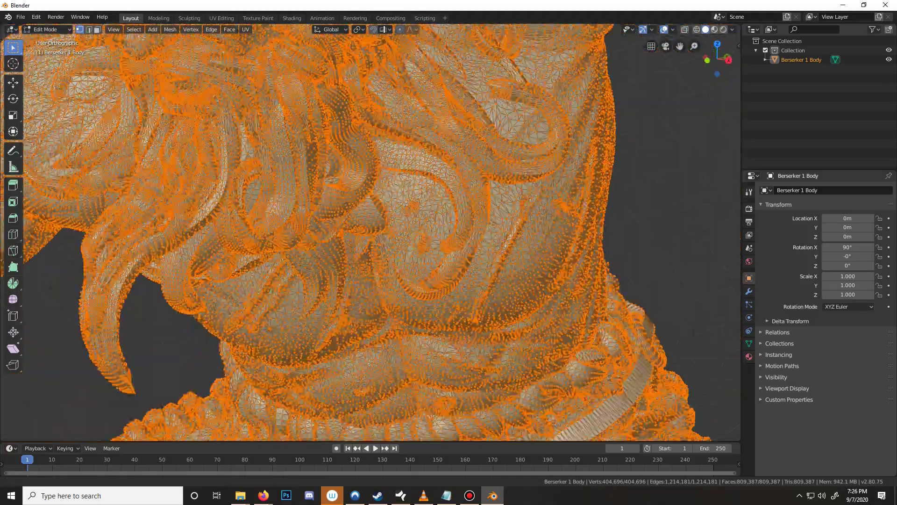
scroll(370, 232, down, 5)
scroll(371, 232, down, 1)
middle_drag(371, 233, 337, 236)
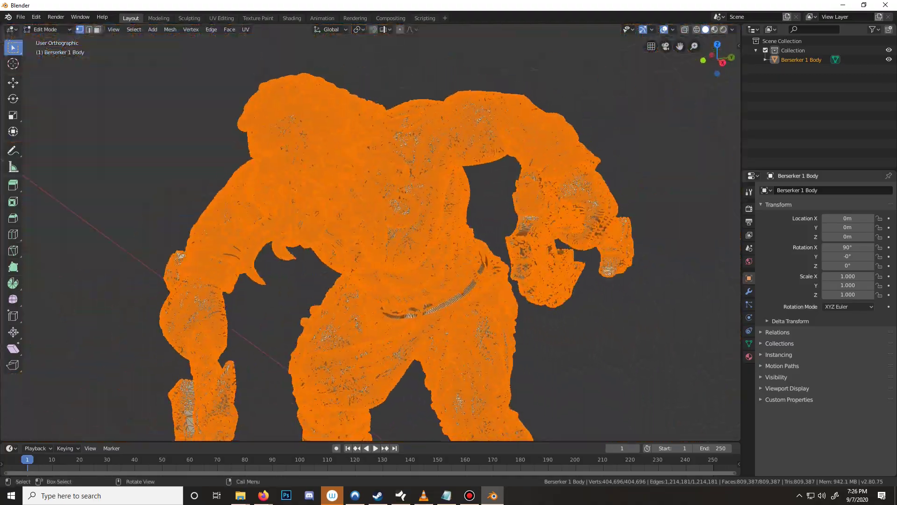
scroll(370, 232, down, 6)
shift+middle_drag(388, 280, 423, 209)
scroll(371, 232, up, 5)
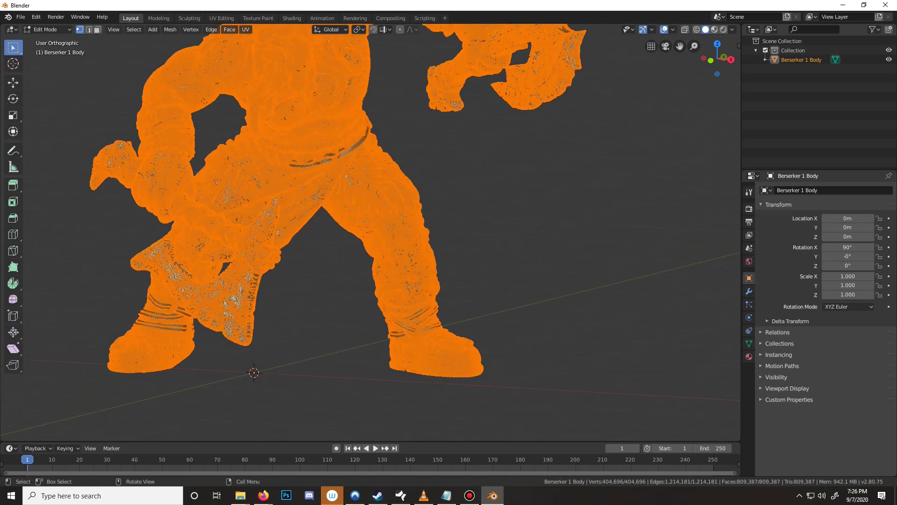
key(Tab)
Add a Decimate modifier to the joined berserker mesh
middle_drag(352, 327, 390, 323)
scroll(383, 327, down, 3)
middle_drag(372, 233, 378, 234)
click(750, 292)
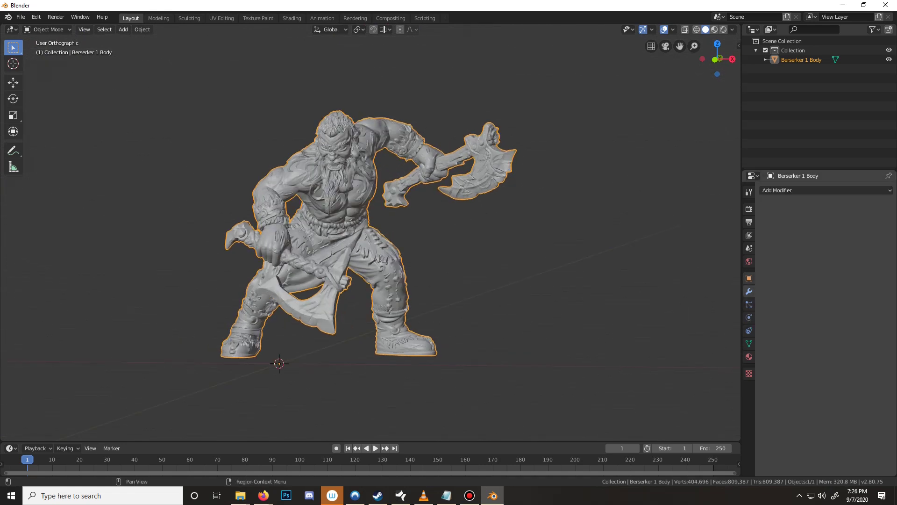
click(825, 190)
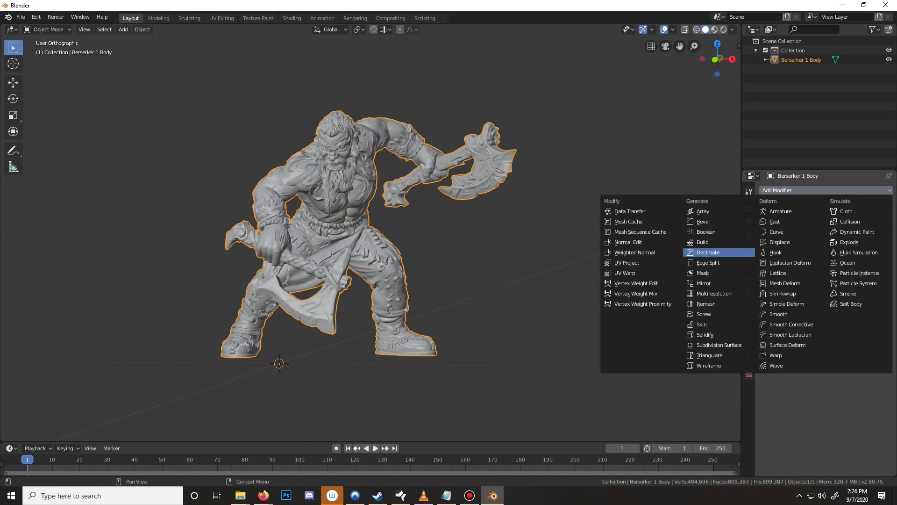
click(719, 253)
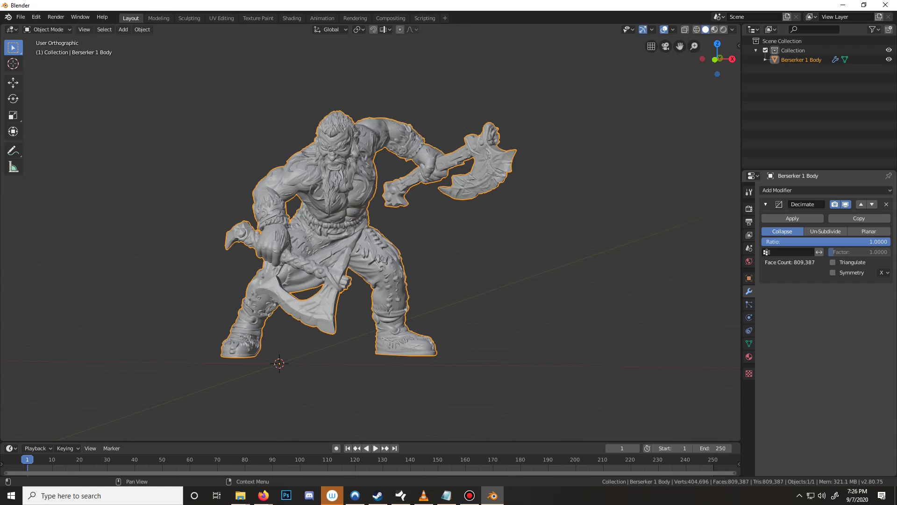
Set the Decimate modifier's collapse ratio to 0.15 and apply it to the berserker
click(826, 241)
key(Return)
click(825, 241)
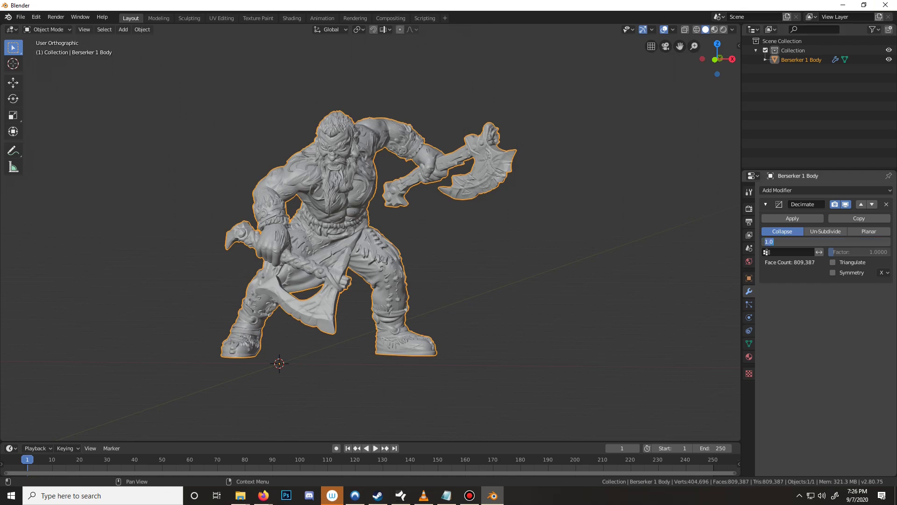
text(.15)
key(Return)
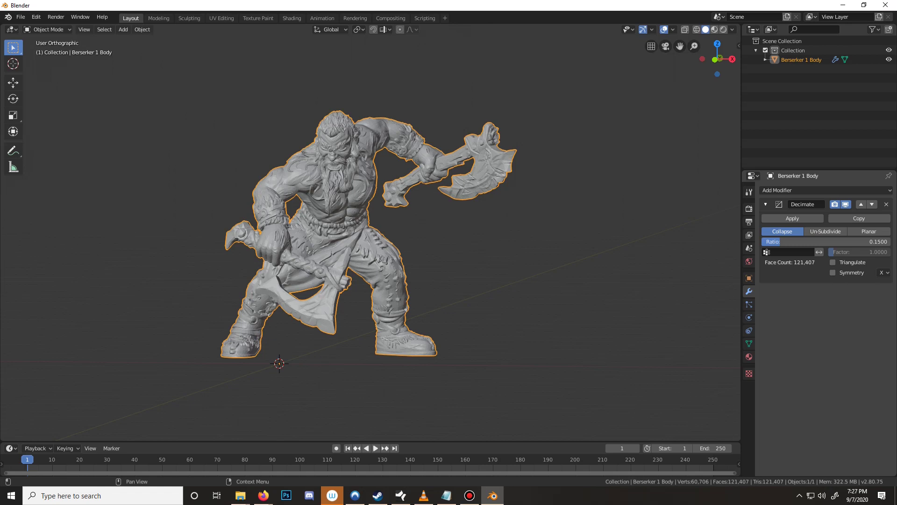
mouse_move(360, 233)
middle_down()
mouse_move(150, 236)
mouse_move(355, 239)
middle_up()
scroll(355, 239, up, 1)
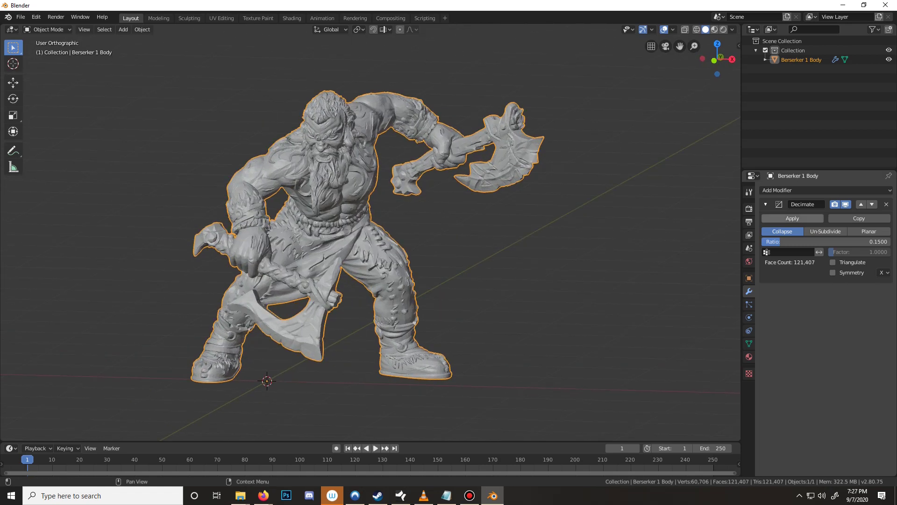
mouse_move(370, 233)
middle_down()
mouse_move(327, 233)
mouse_move(380, 235)
middle_up()
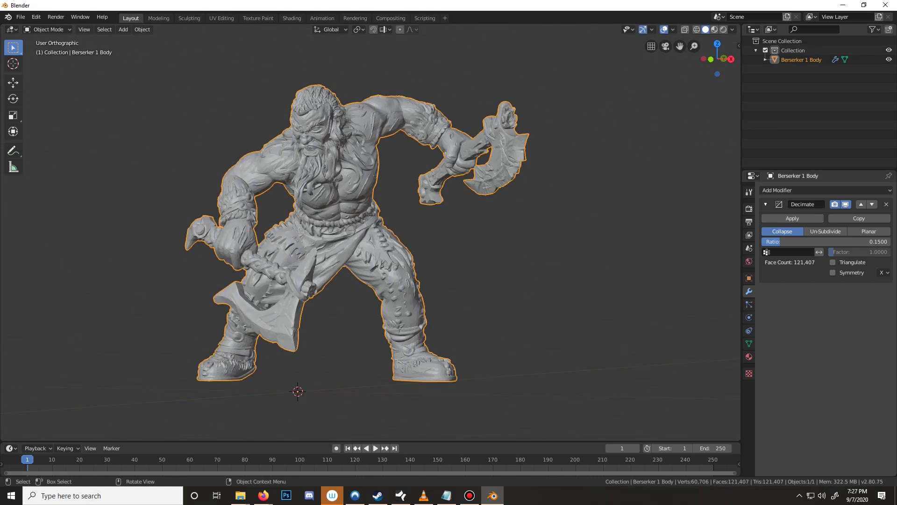
click(793, 218)
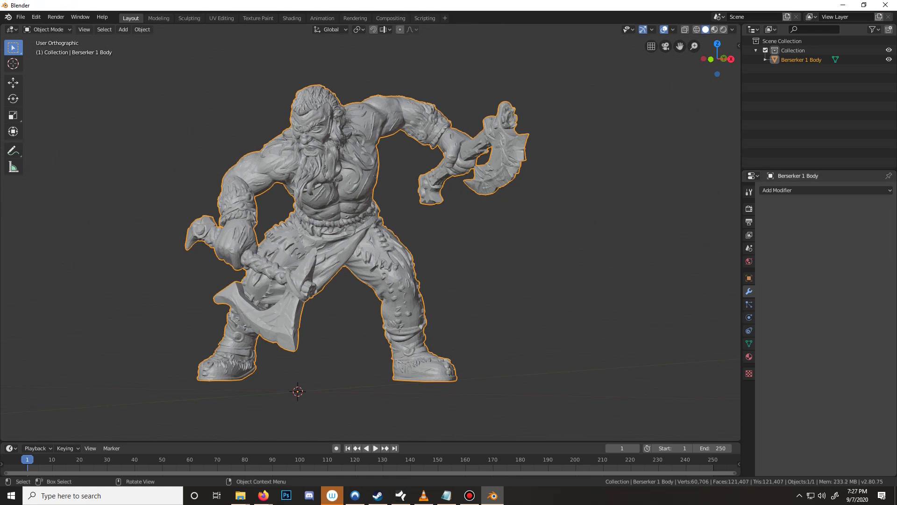
Examine the decimated mesh's density around the head, beard and shoulder in Edit Mode, then return to Object Mode
key(Tab)
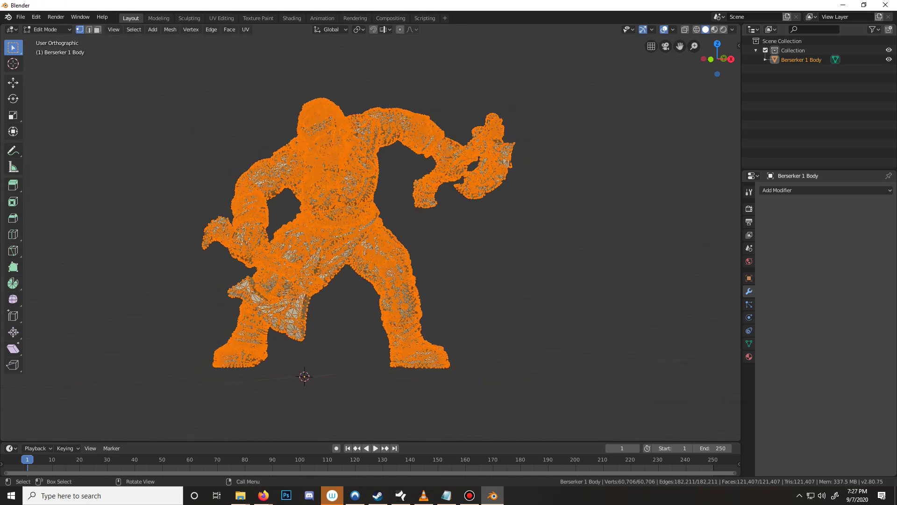
scroll(371, 232, up, 7)
middle_drag(371, 232, 393, 232)
shift+middle_drag(370, 140, 468, 327)
key(Tab)
key(Tab)
key(Tab)
key(Tab)
key(Tab)
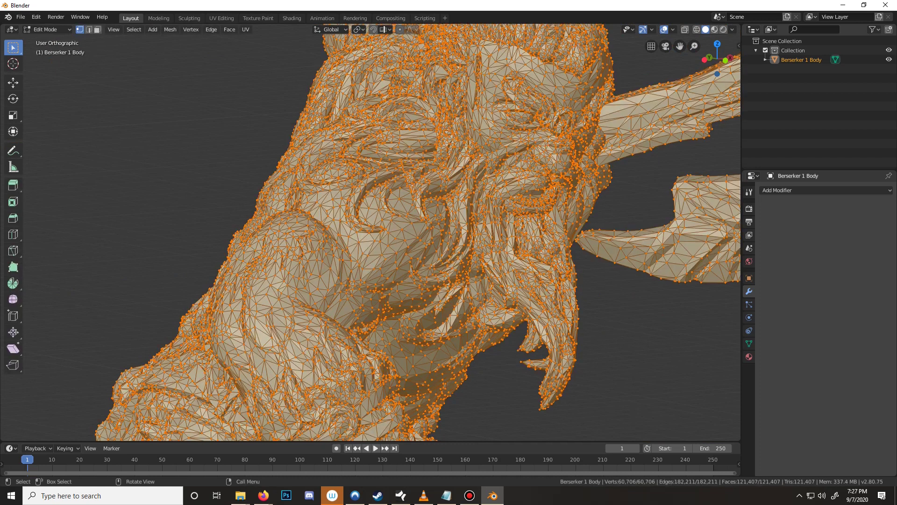
middle_drag(467, 328, 442, 322)
scroll(371, 232, down, 8)
shift+middle_drag(370, 232, 327, 146)
middle_drag(328, 146, 298, 176)
scroll(370, 233, up, 1)
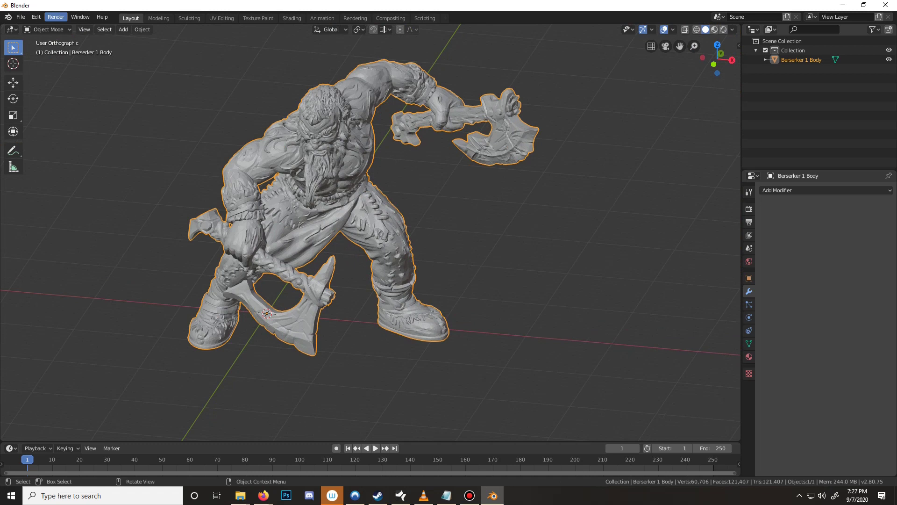
Split the 3D viewport vertically and turn the new area beside it into a UV Editor
drag(3, 27, 270, 22)
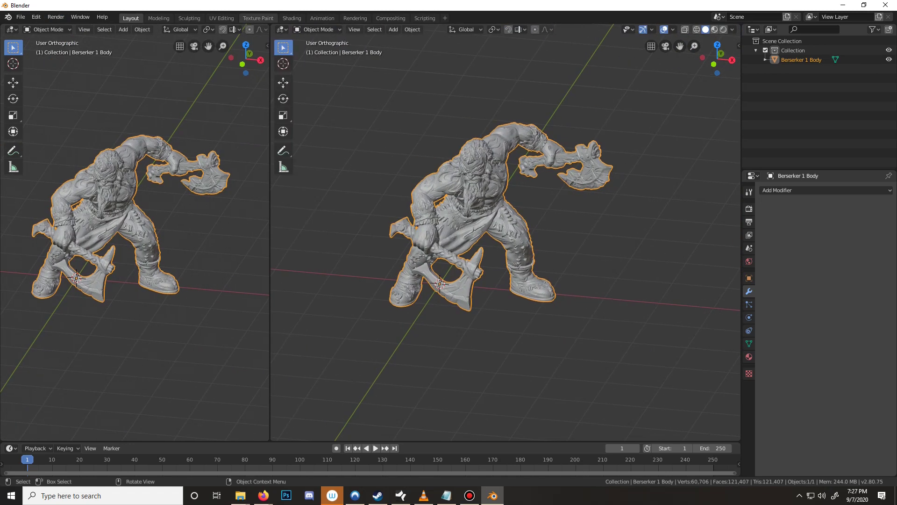
click(12, 29)
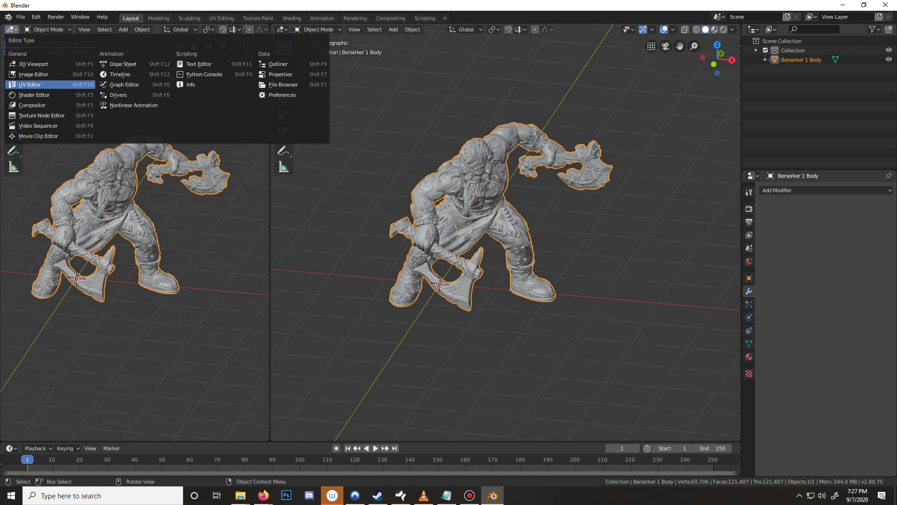
click(28, 84)
Unwrap the whole berserker mesh in Edit Mode with Smart UV Project
key(Tab)
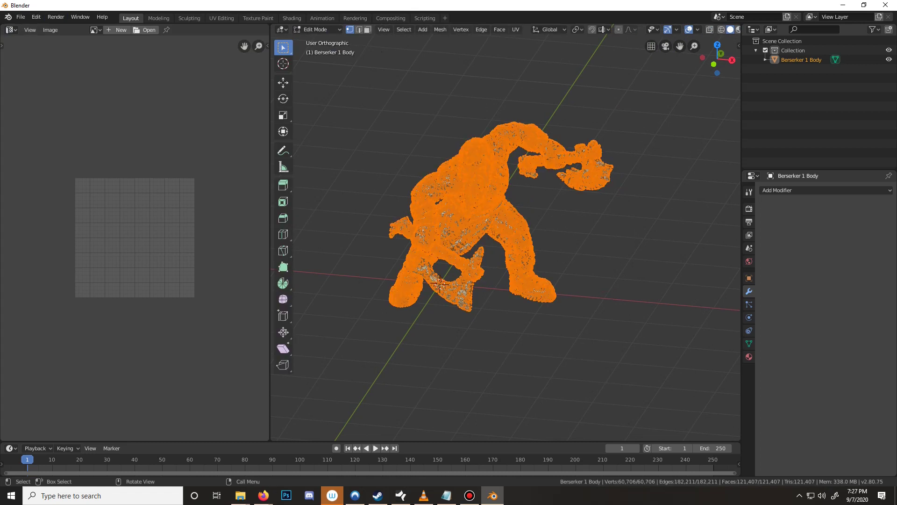
scroll(505, 220, up, 1)
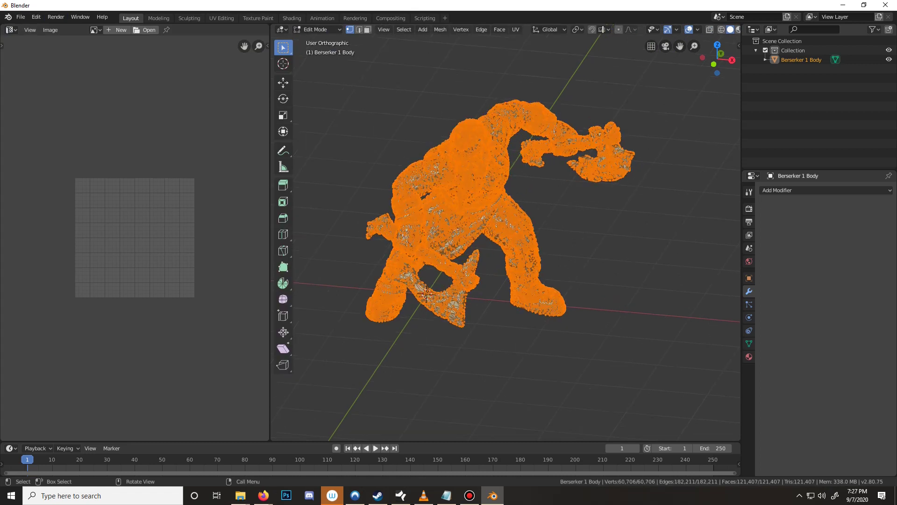
key(u)
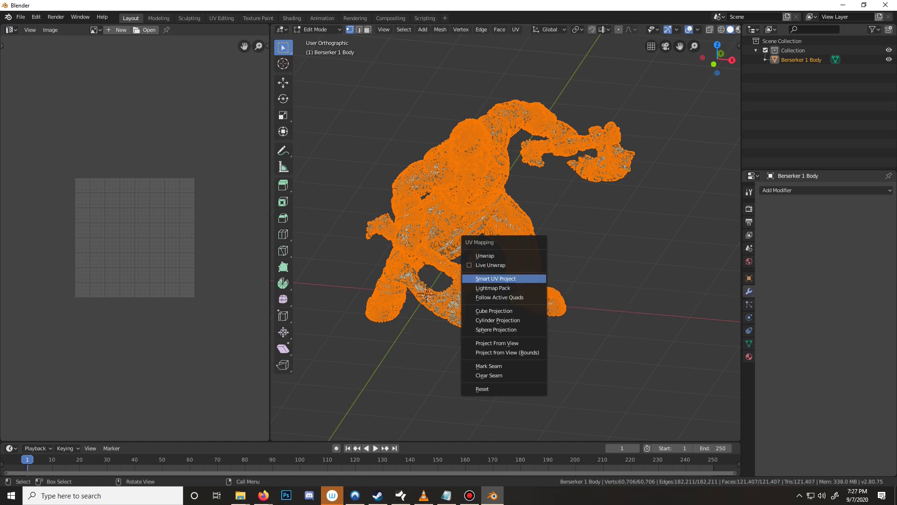
click(495, 278)
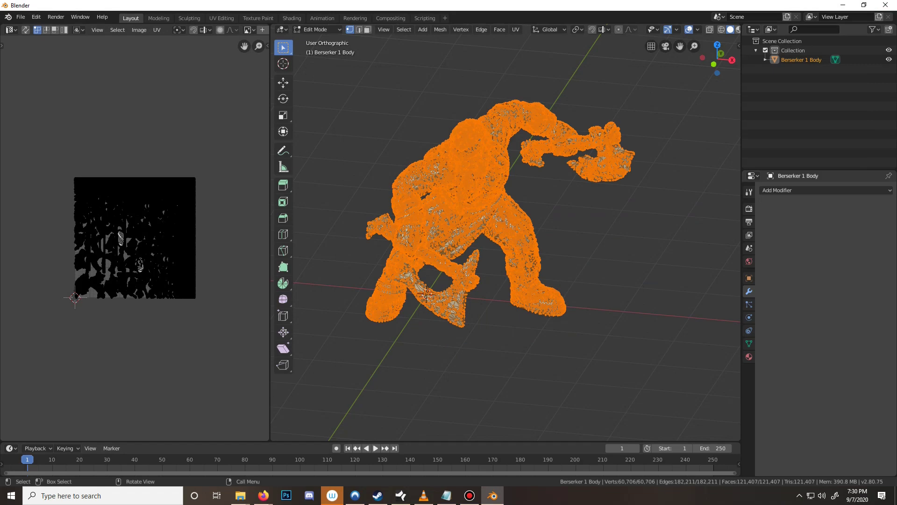
Examine the berserker's unwrapped UV islands up close, then return to Object Mode
key(a)
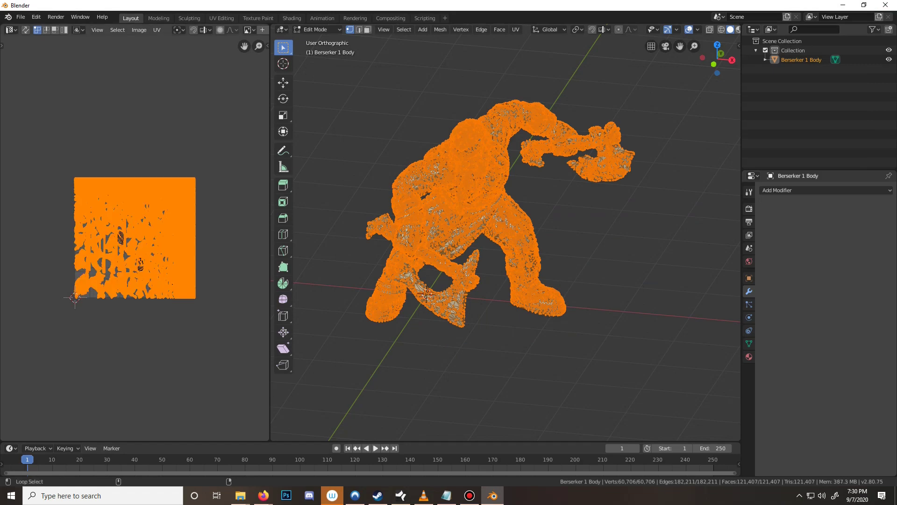
key(alt+a)
scroll(135, 236, up, 8)
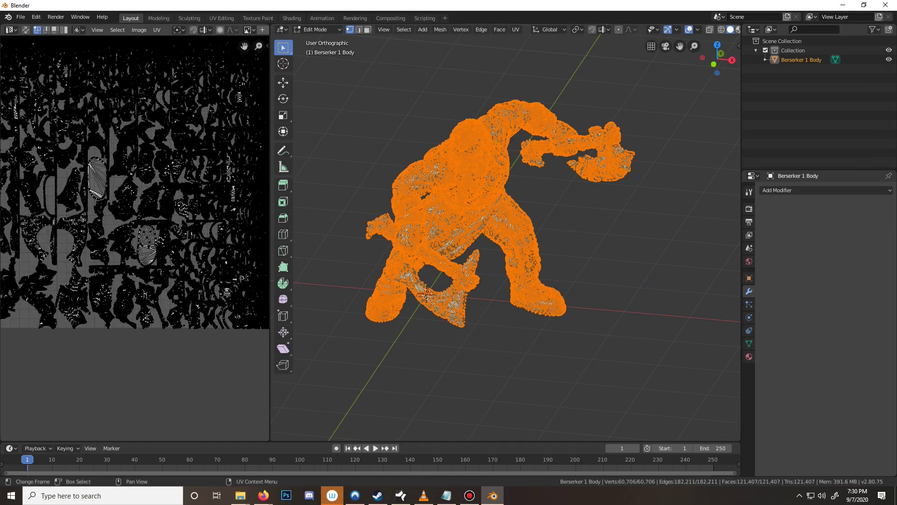
scroll(135, 236, down, 6)
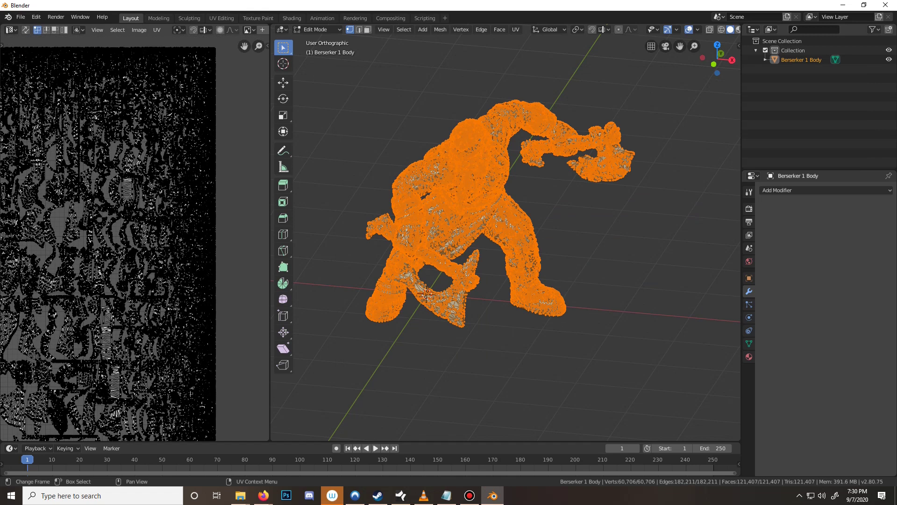
scroll(135, 236, down, 3)
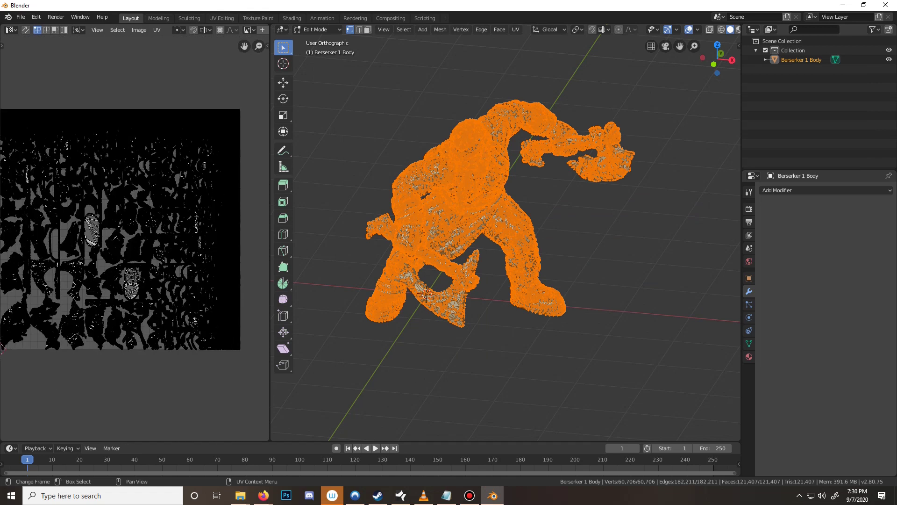
middle_drag(135, 237, 143, 248)
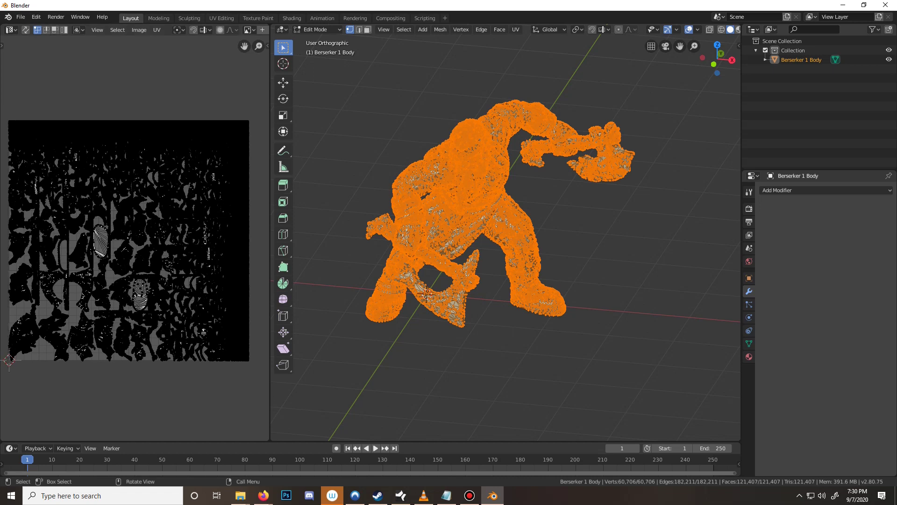
key(Tab)
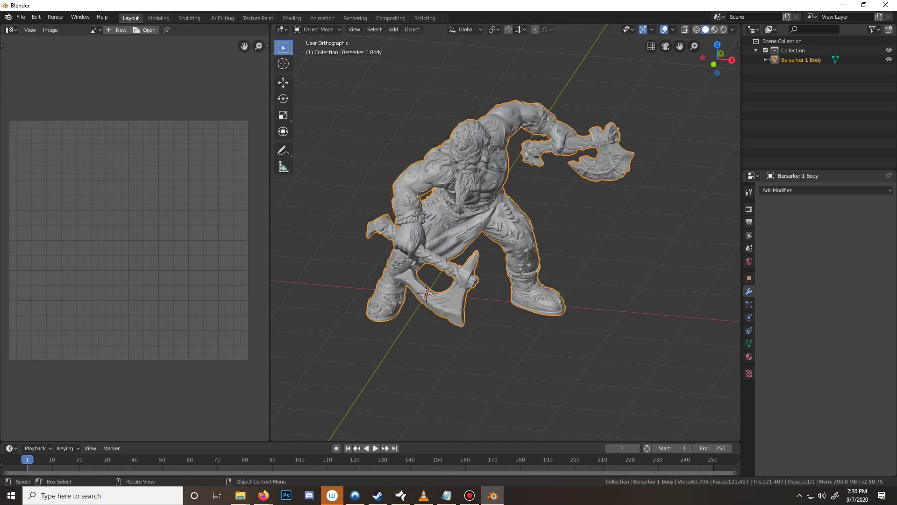
Turn the UV Editor area into a Shader Editor with its sidebar hidden, and set the render engine to Cycles
click(11, 29)
click(37, 96)
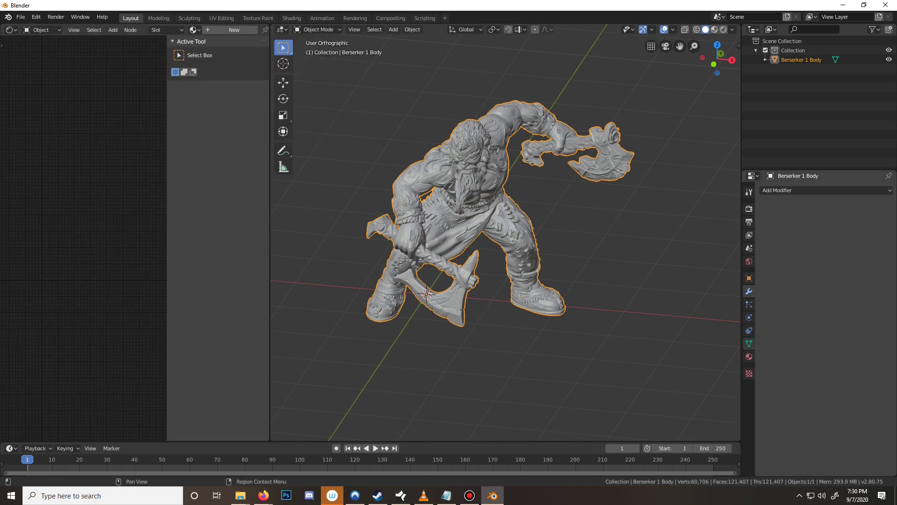
click(749, 208)
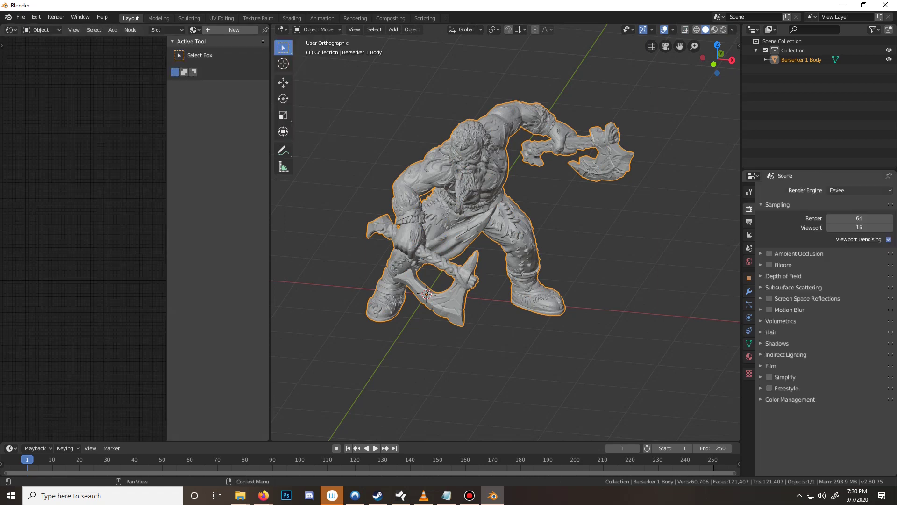
click(859, 190)
click(841, 222)
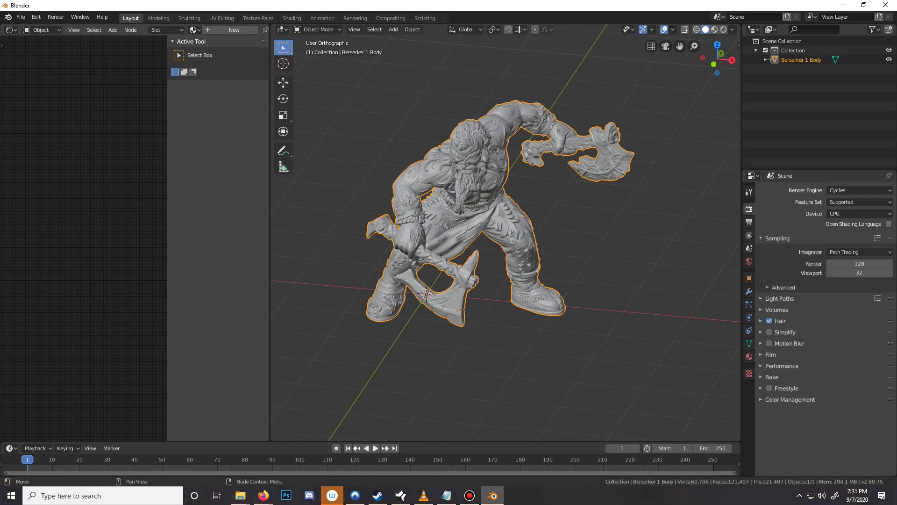
key(n)
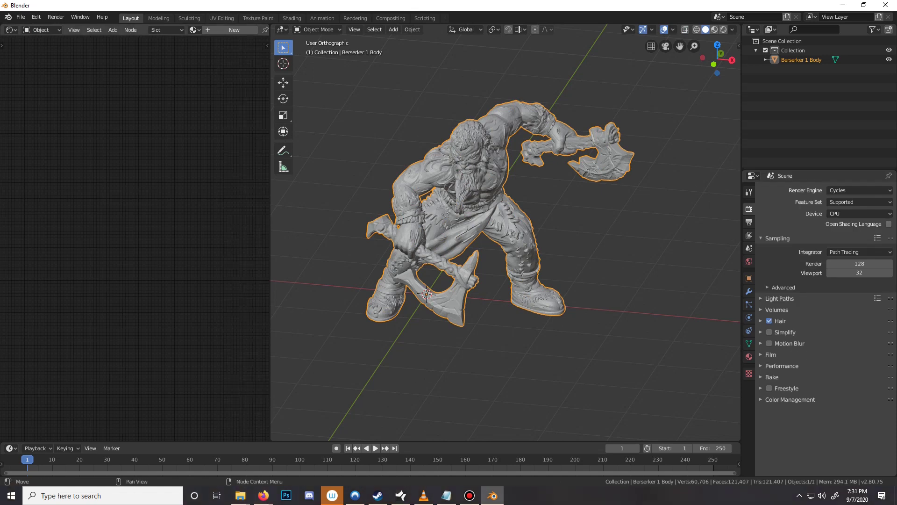
Create a new material on the berserker and name it Skin_Tan
click(750, 356)
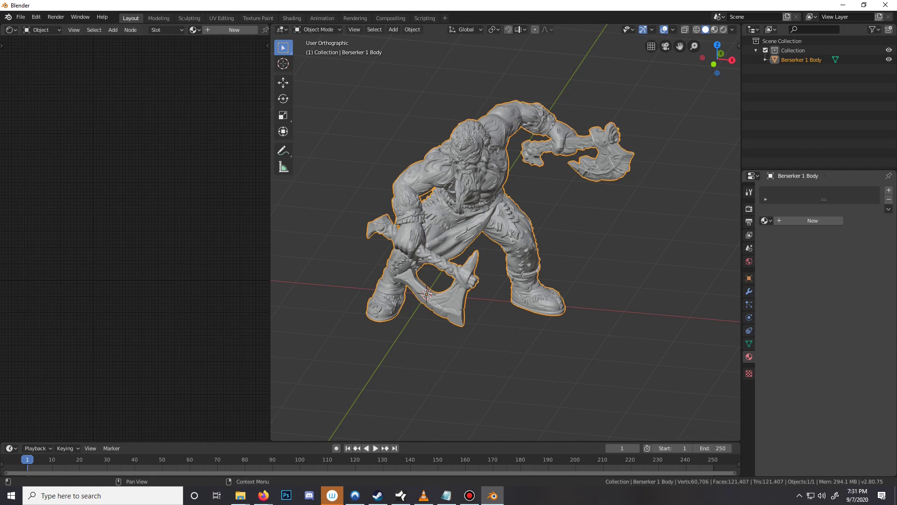
click(813, 220)
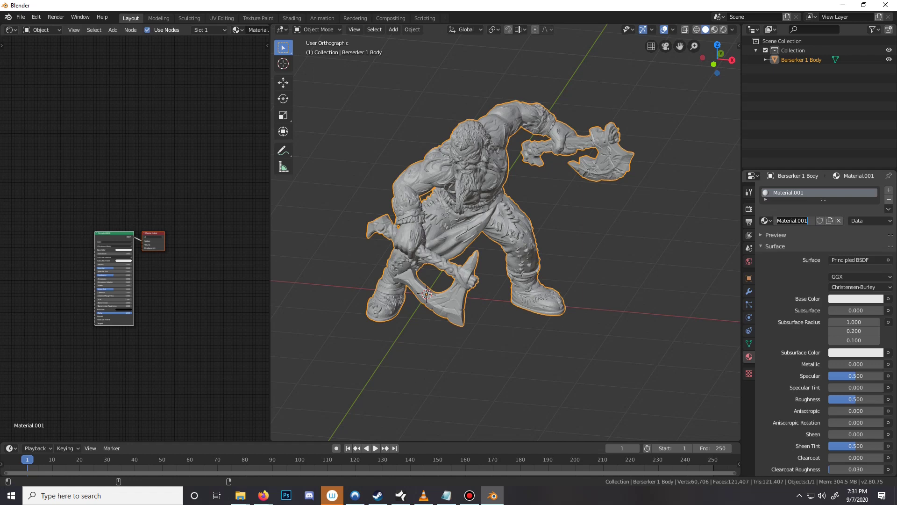
text(Skin_Tan)
key(Return)
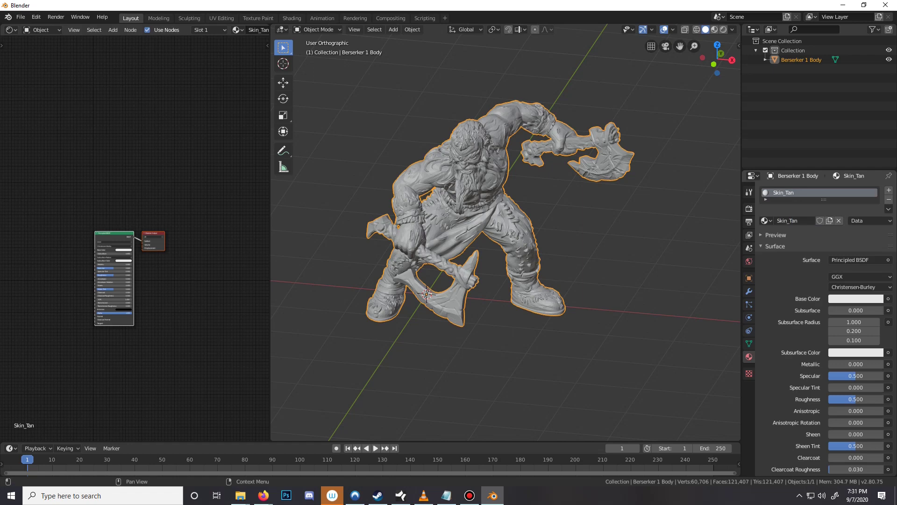
Add an Image Texture node below the Principled BSDF node in the Skin_Tan material
scroll(135, 238, up, 2)
middle_drag(134, 238, 143, 155)
scroll(147, 121, up, 2)
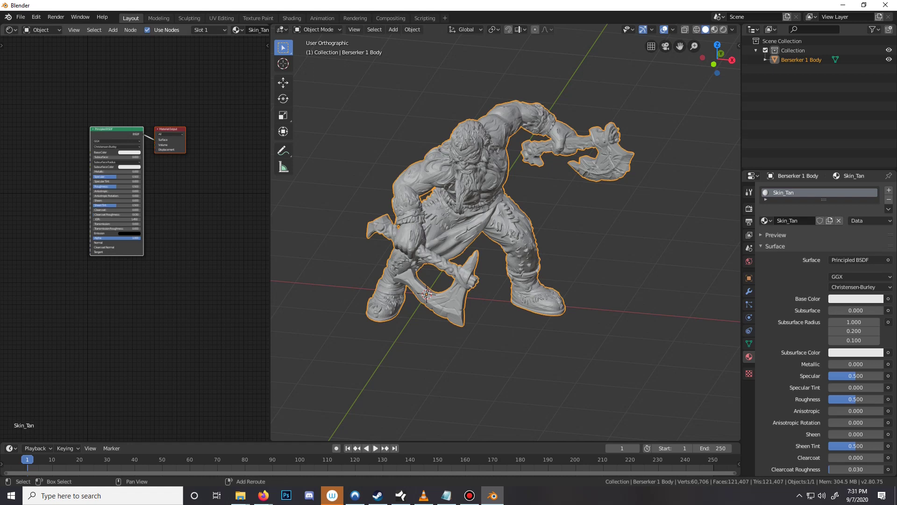
middle_drag(147, 196, 167, 219)
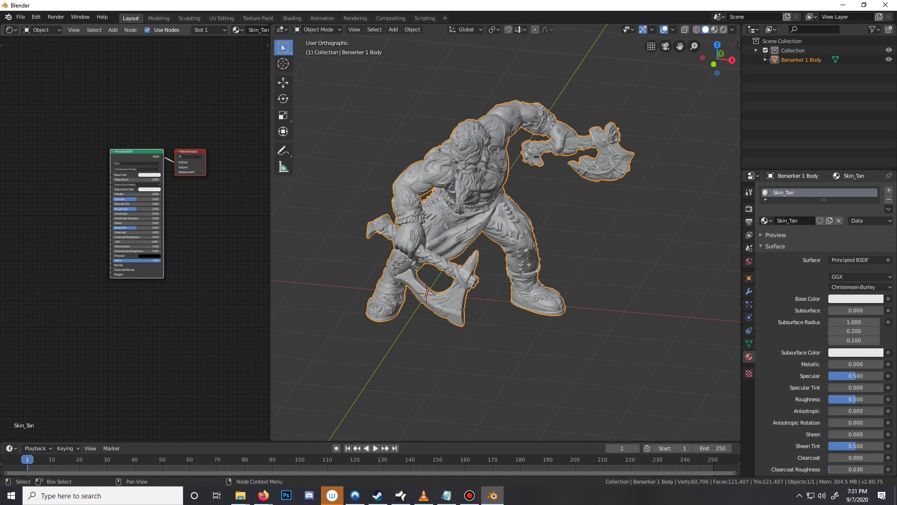
key(shift+a)
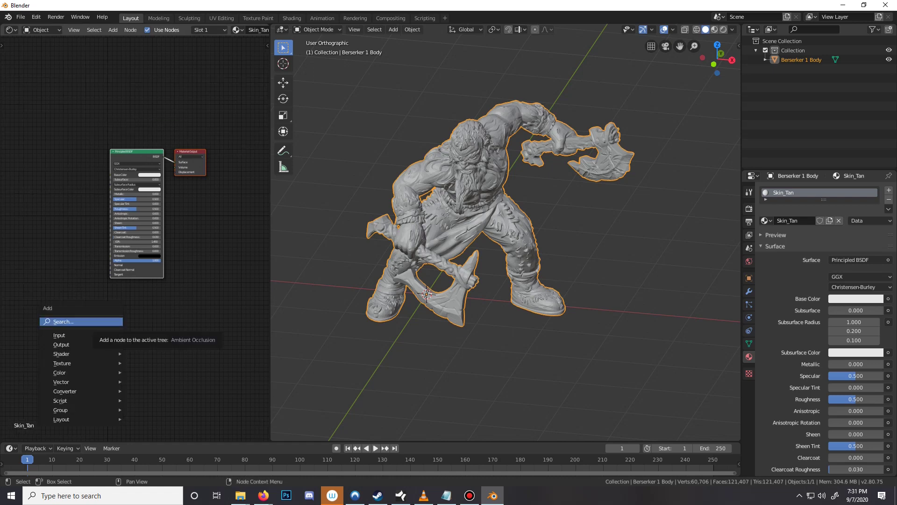
mouse_move(82, 363)
click(153, 290)
click(140, 327)
scroll(117, 374, up, 3)
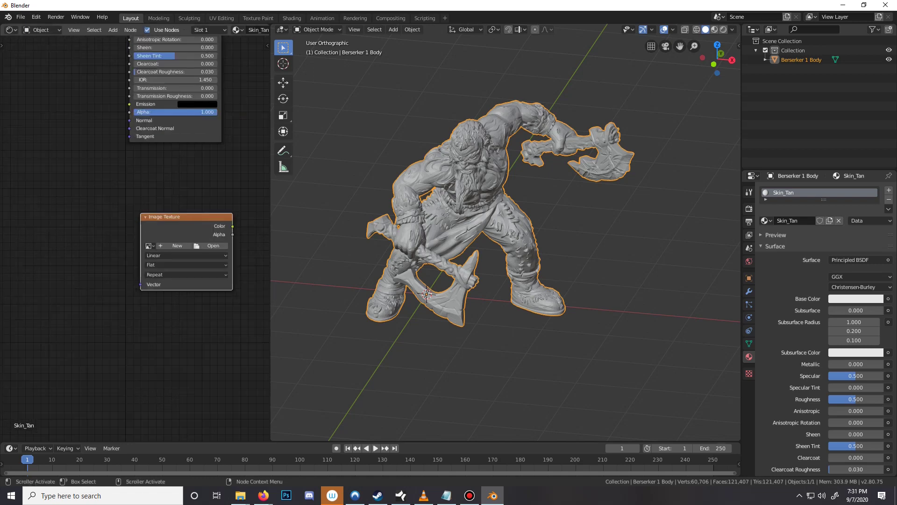
Add a UV Map node beside the Image Texture node and connect its UV output to the texture's Vector input
key(shift+a)
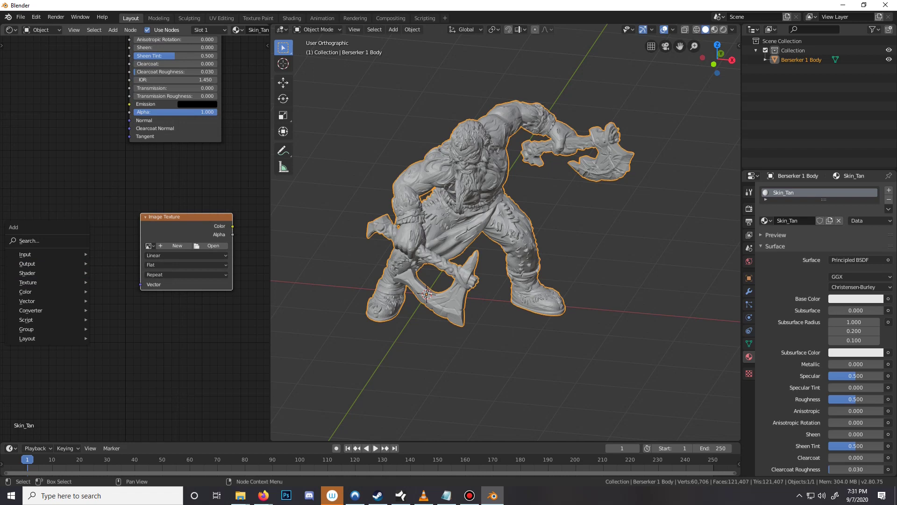
mouse_move(82, 254)
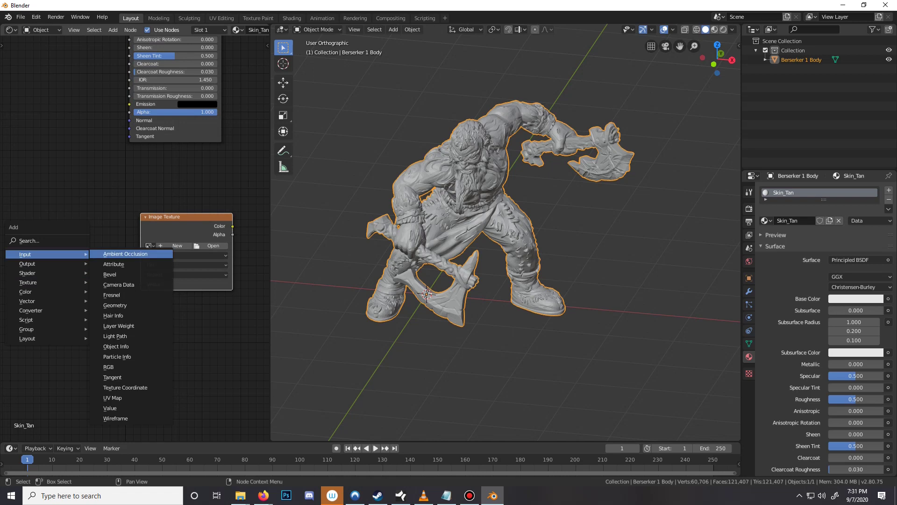
key(Up)
key(Up)
key(Up)
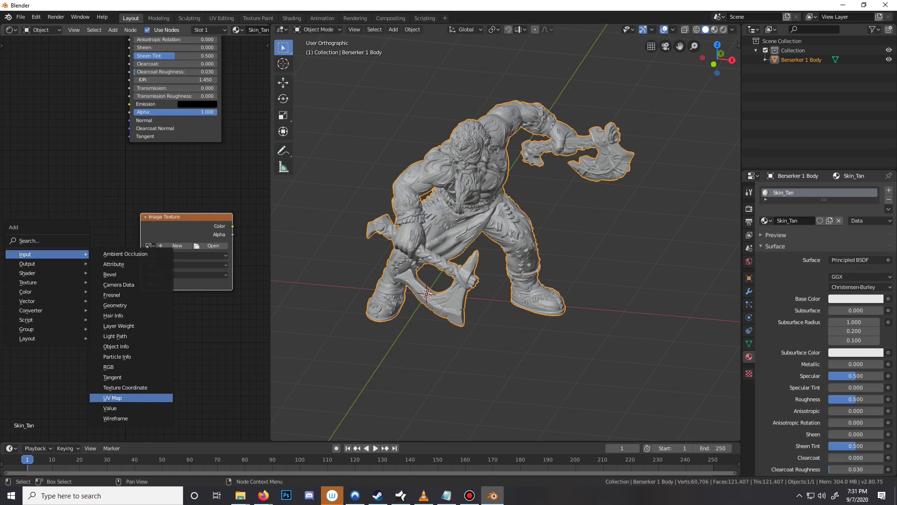
key(Return)
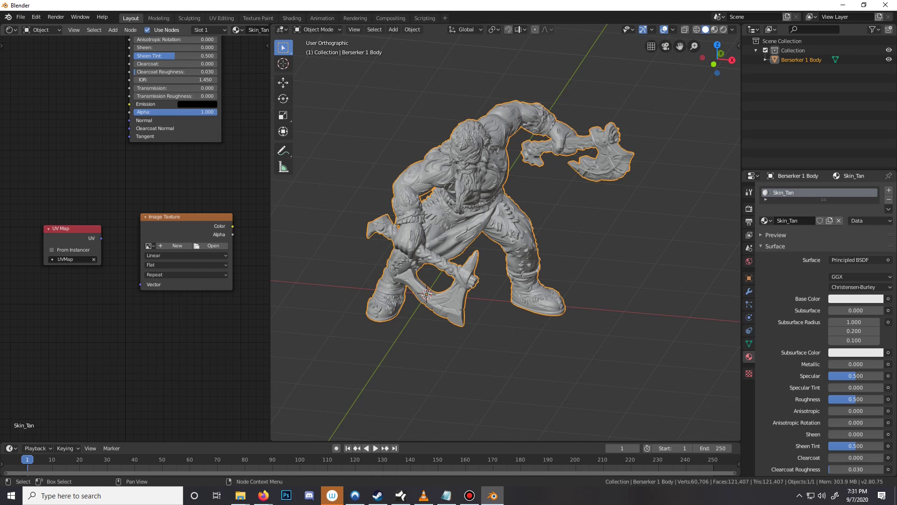
drag(101, 238, 140, 284)
Start a new image for the Image Texture node and name it Berserker_AO
middle_drag(196, 262, 135, 265)
middle_drag(80, 287, 138, 279)
scroll(112, 285, down, 1)
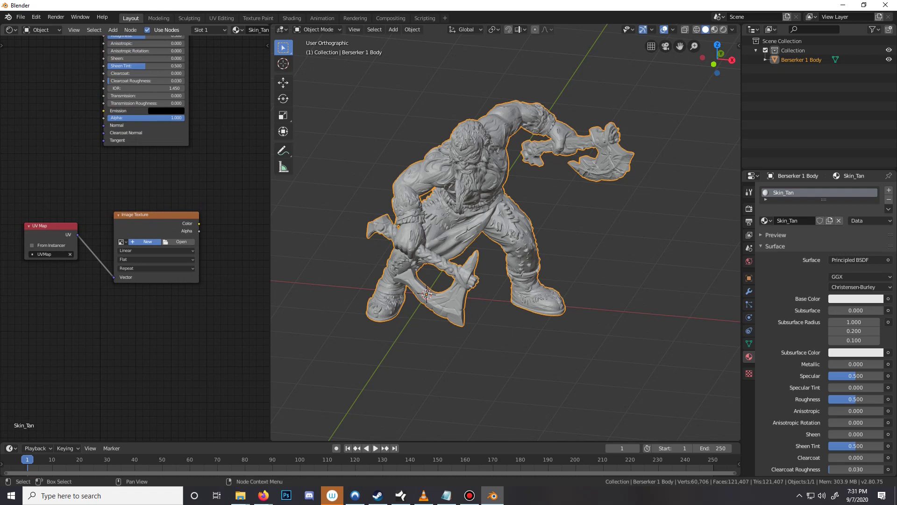
click(144, 242)
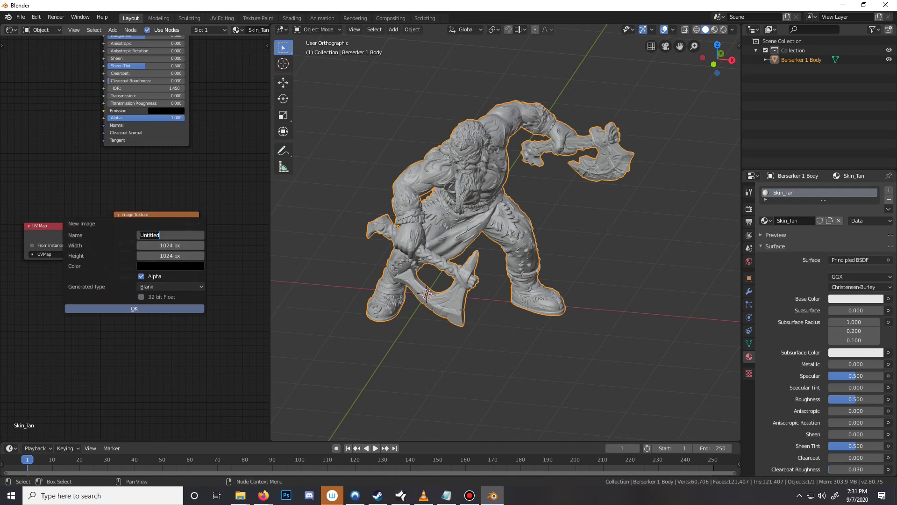
text(Mod)
key(BackSpace)
key(BackSpace)
key(BackSpace)
text(Berserker_AO)
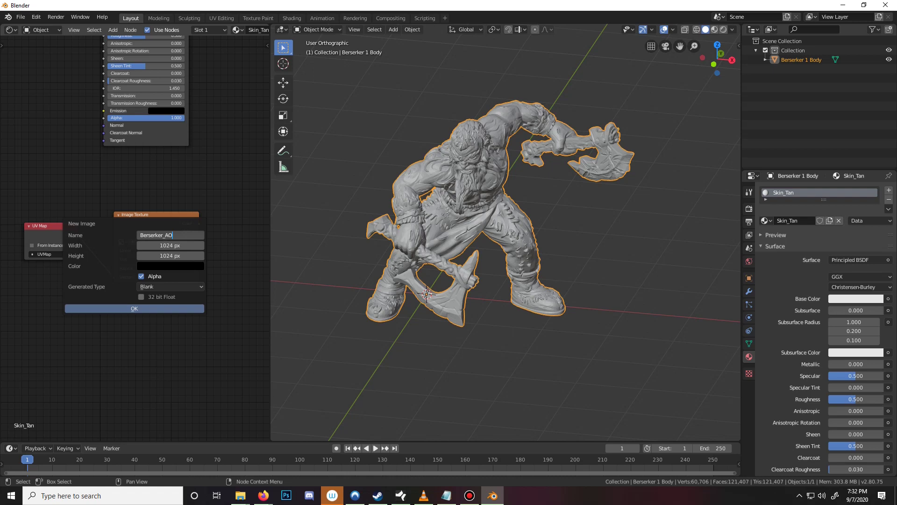
key(Return)
Set the new image's width and height to 2048 px, create it and select its texture node
click(170, 245)
text(2)
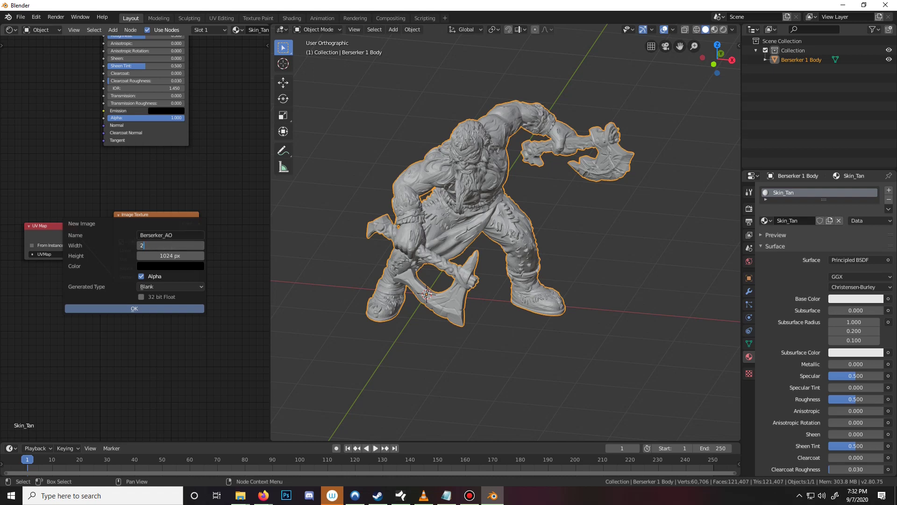
text(048)
key(Tab)
text(2048)
key(Return)
key(Return)
scroll(104, 262, up, 2)
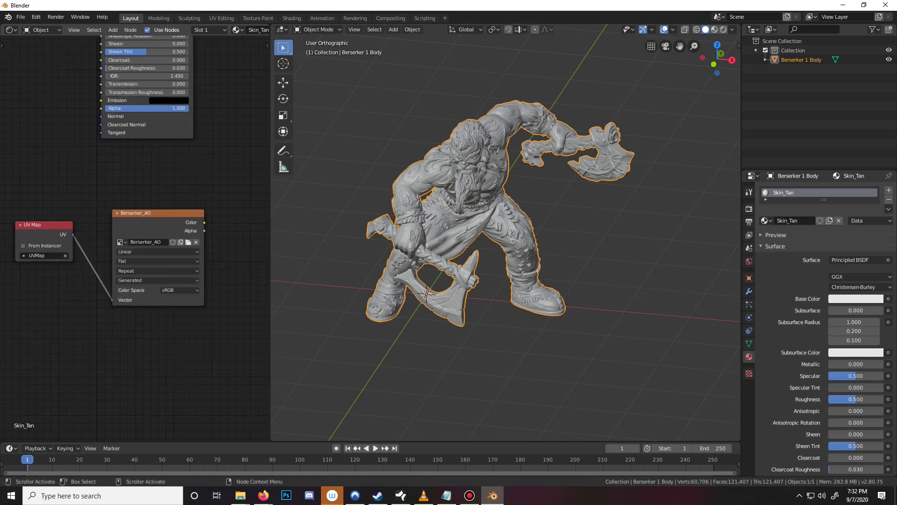
middle_drag(164, 279, 146, 281)
click(147, 220)
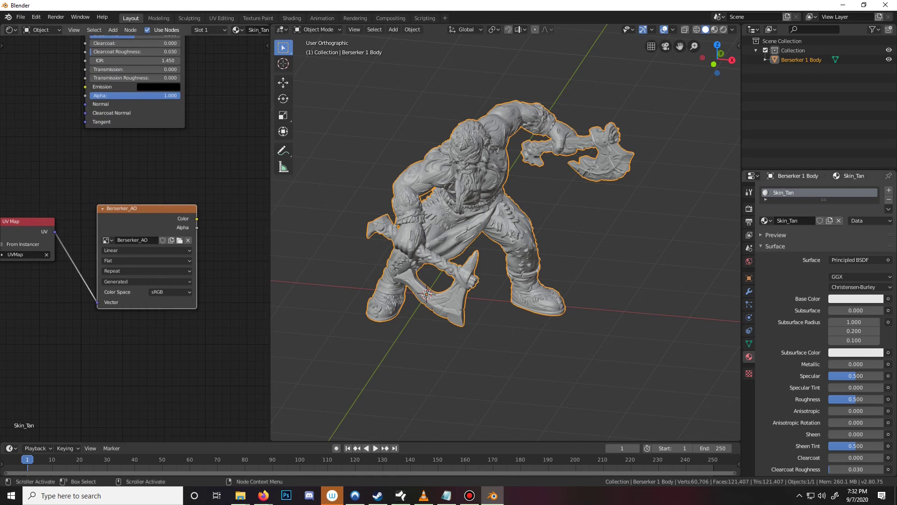
Display the Berserker_AO image in a UV Editor and select all of the berserker's UVs in Edit Mode
click(10, 30)
click(40, 85)
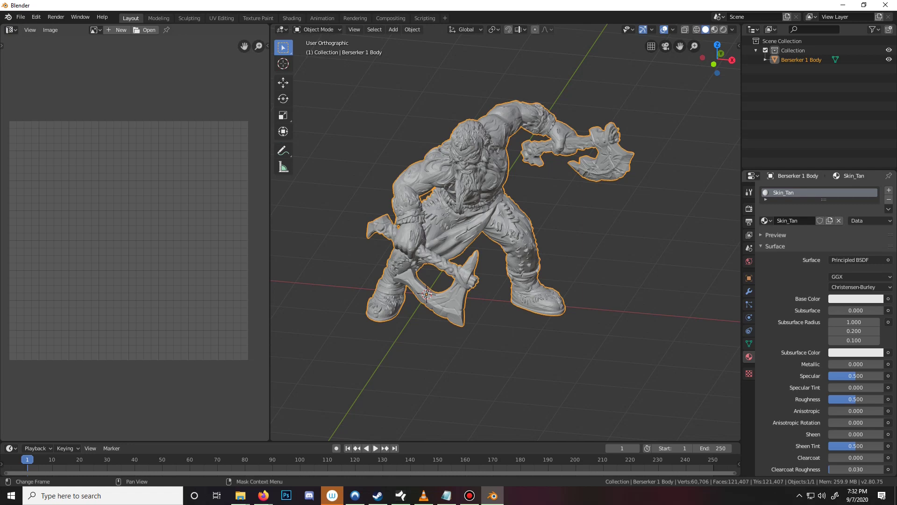
click(95, 30)
click(120, 44)
scroll(135, 238, down, 10)
scroll(134, 238, up, 2)
key(Tab)
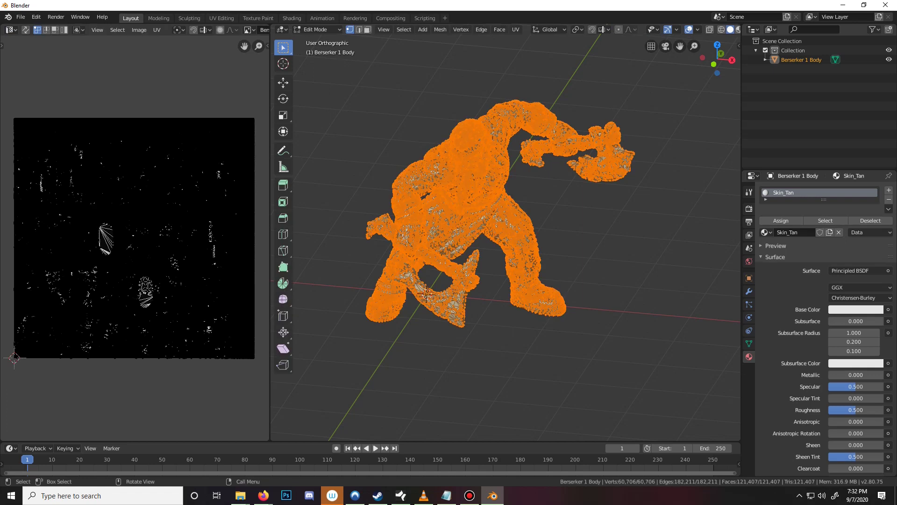
key(a)
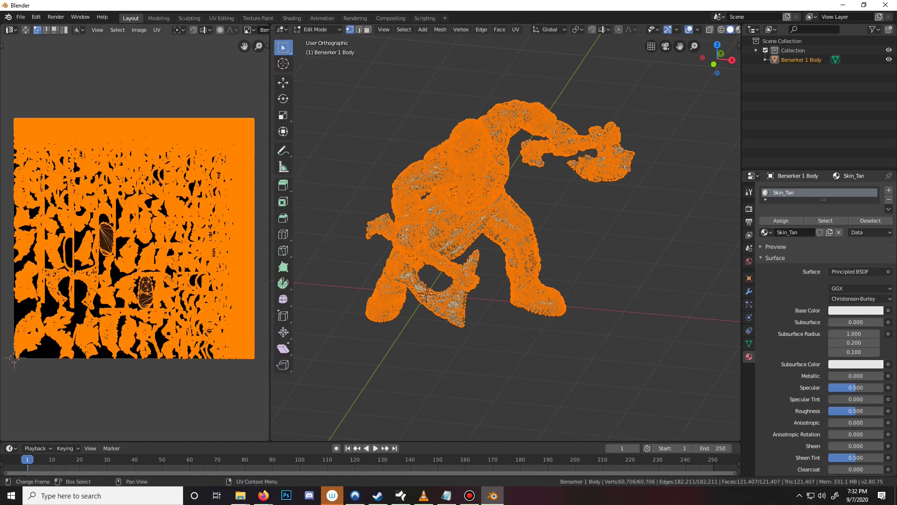
Check the Berserker_AO node in the Shader Editor, then return to the UV Editor
key(shift+F3)
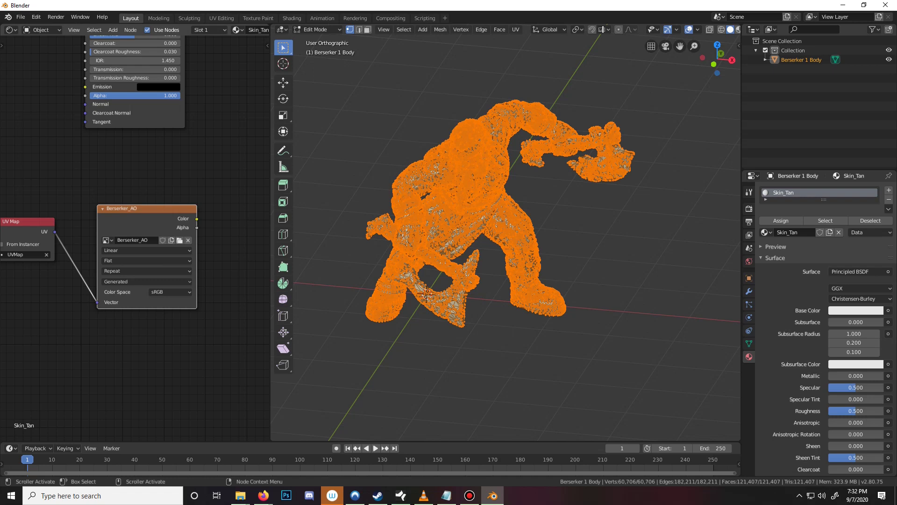
click(12, 29)
click(23, 73)
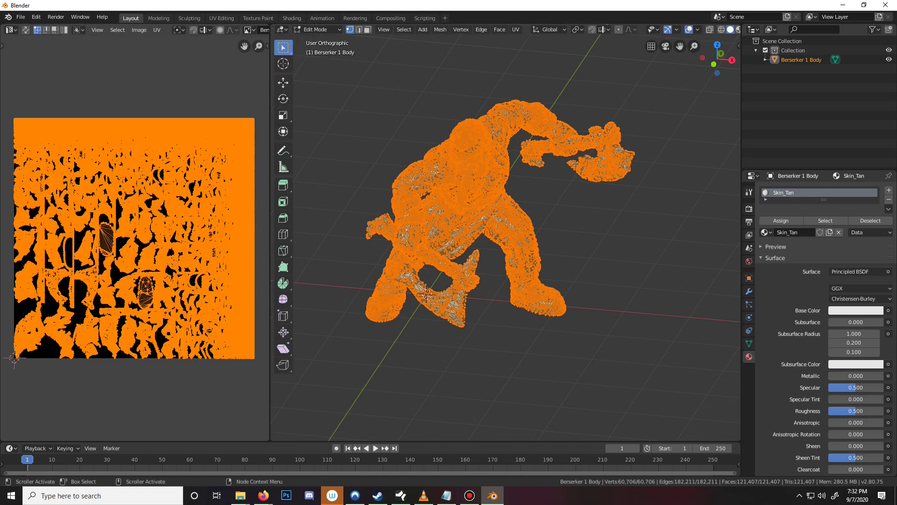
Set the render bake type to Ambient Occlusion and bake it into the Berserker_AO image
click(749, 208)
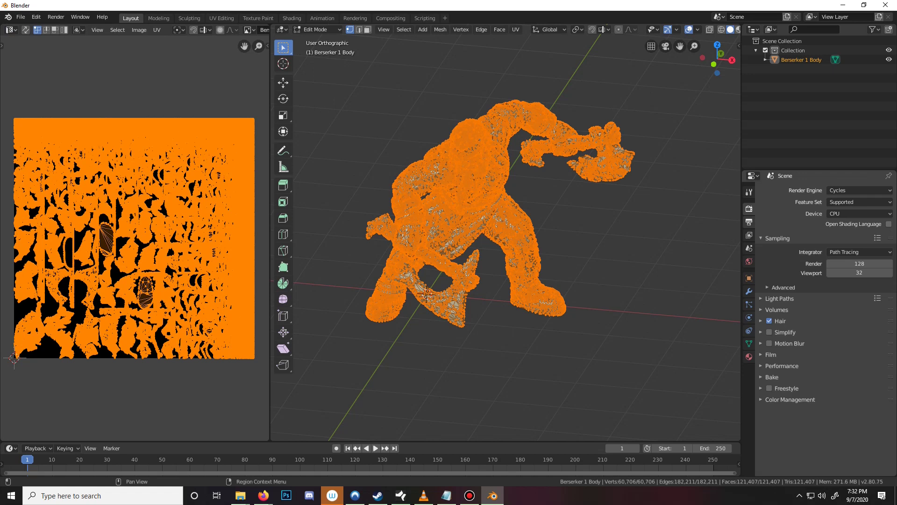
click(772, 376)
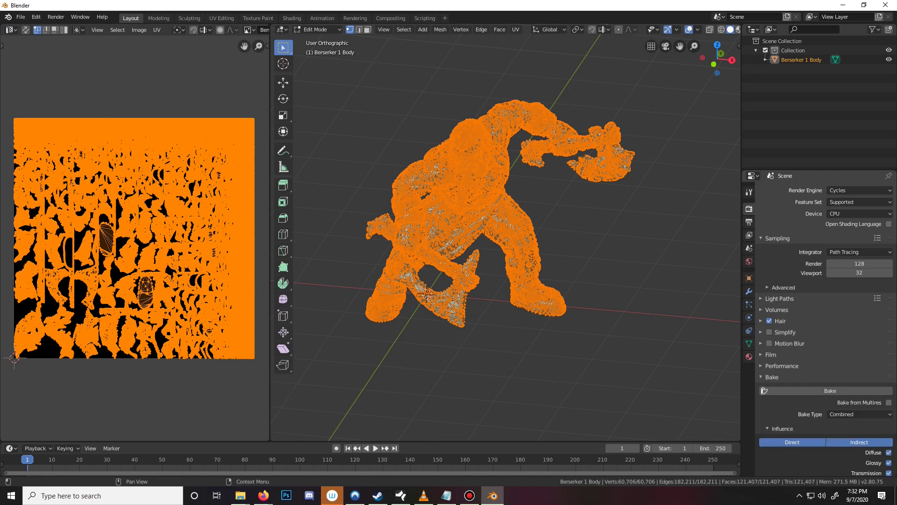
scroll(823, 327, down, 4)
click(859, 339)
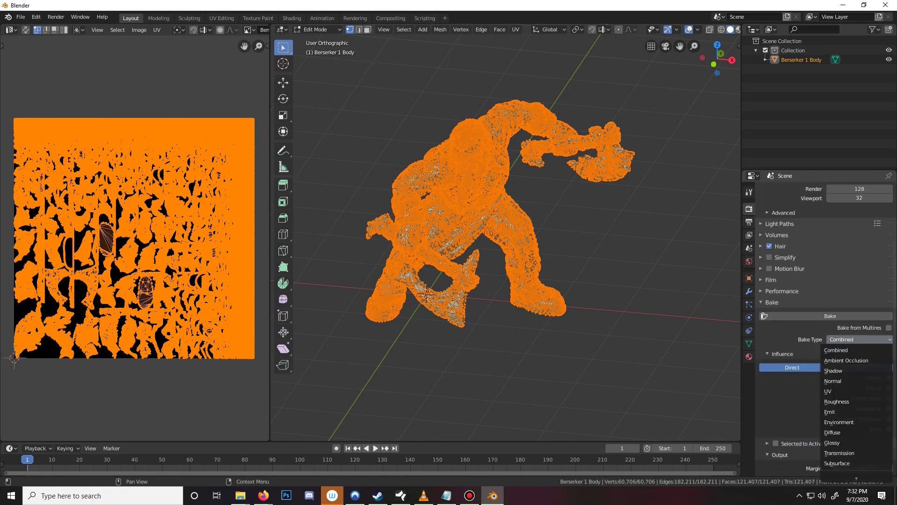
click(847, 361)
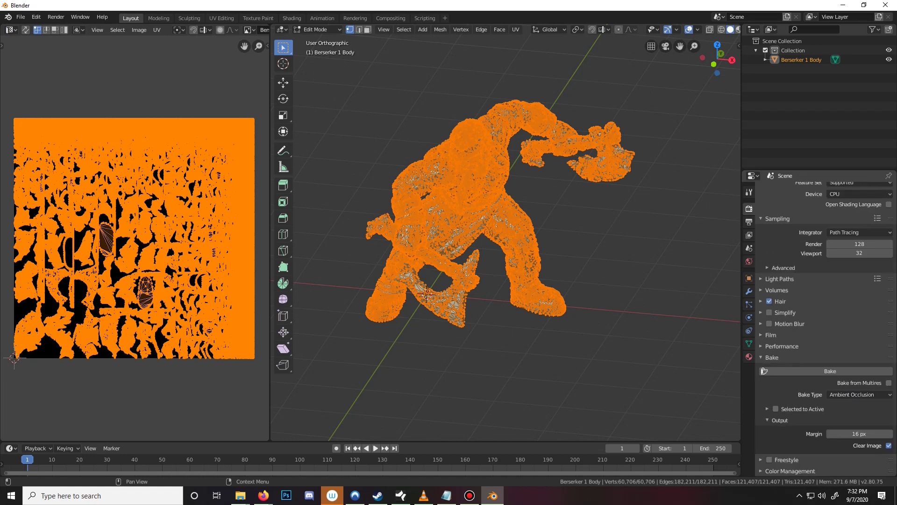
scroll(841, 360, up, 3)
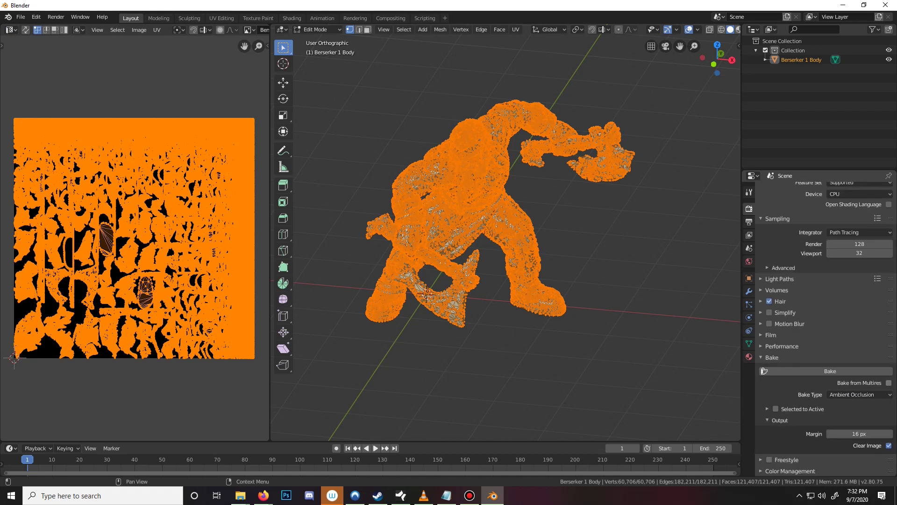
click(765, 371)
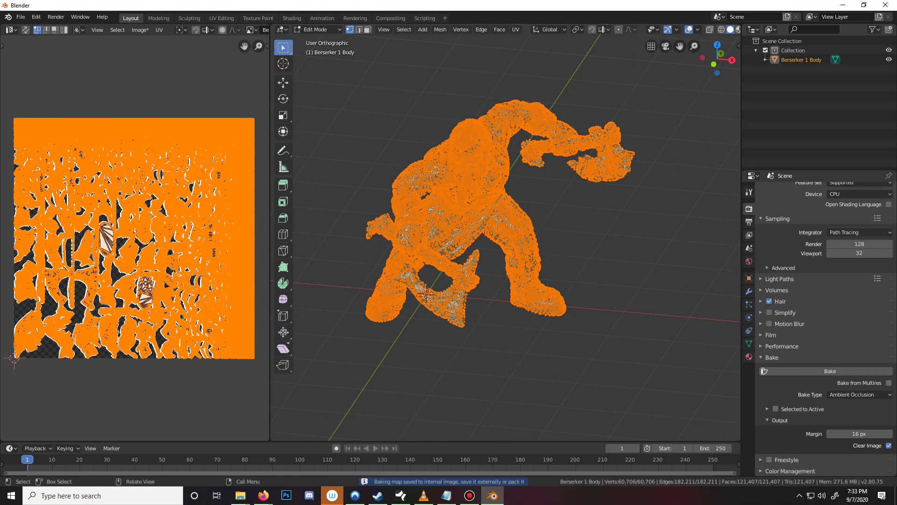
Return to Object Mode and inspect the baked Berserker_AO map up close
key(Tab)
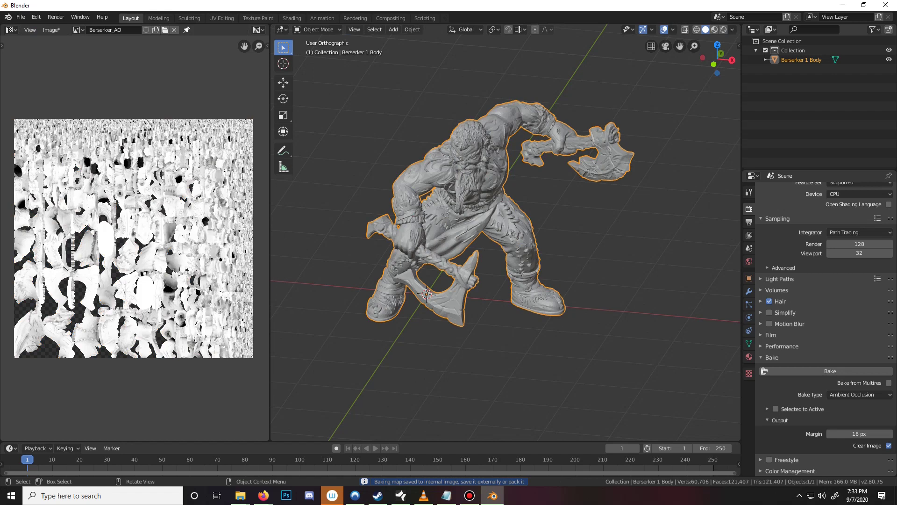
scroll(136, 234, up, 6)
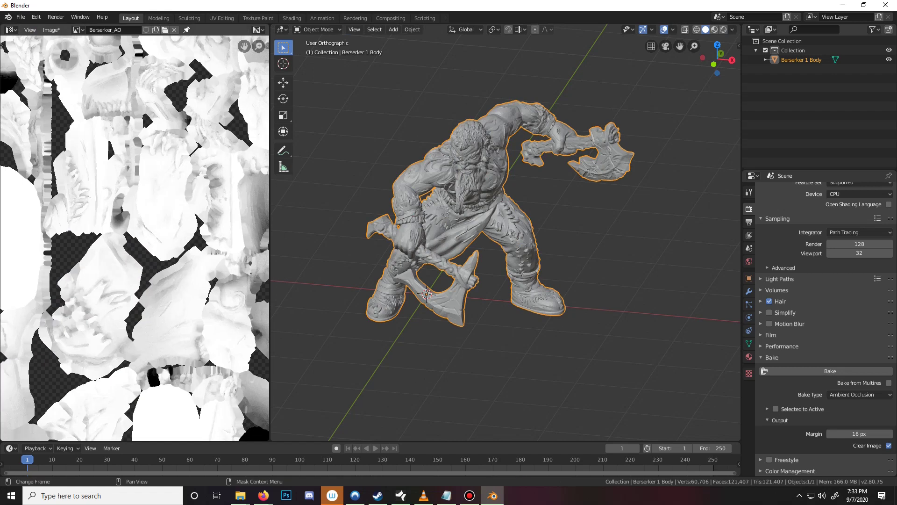
scroll(179, 242, down, 7)
scroll(505, 232, up, 1)
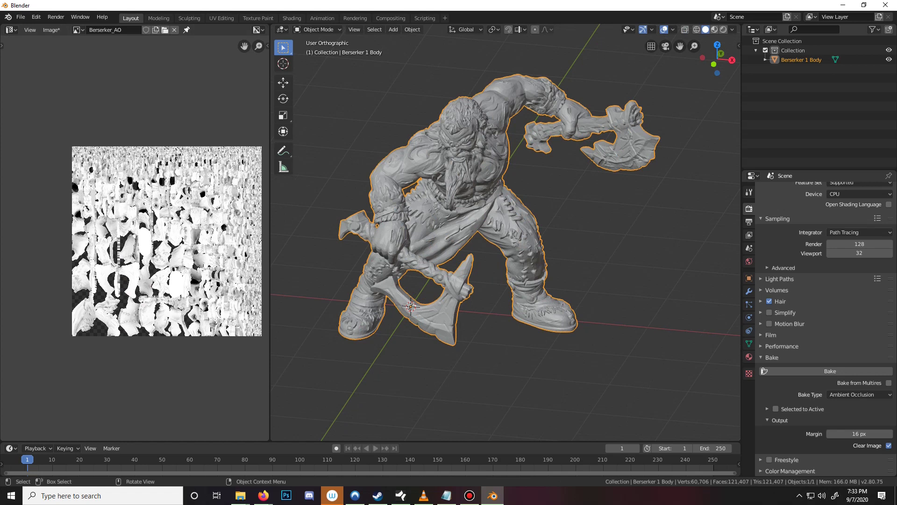
Switch back to the Shader Editor and move the UV Map and Berserker_AO nodes to the left of the Principled BSDF
click(11, 30)
click(26, 95)
middle_drag(94, 234, 204, 253)
scroll(134, 239, down, 2)
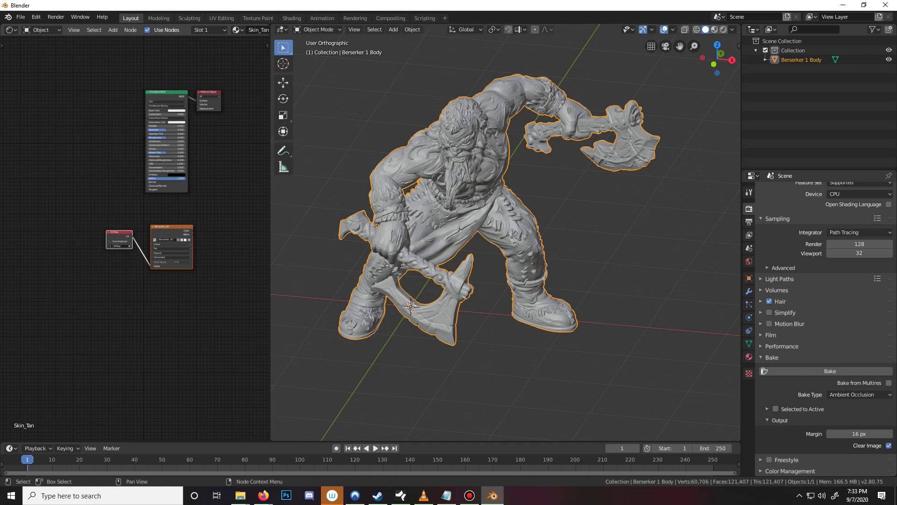
key(g)
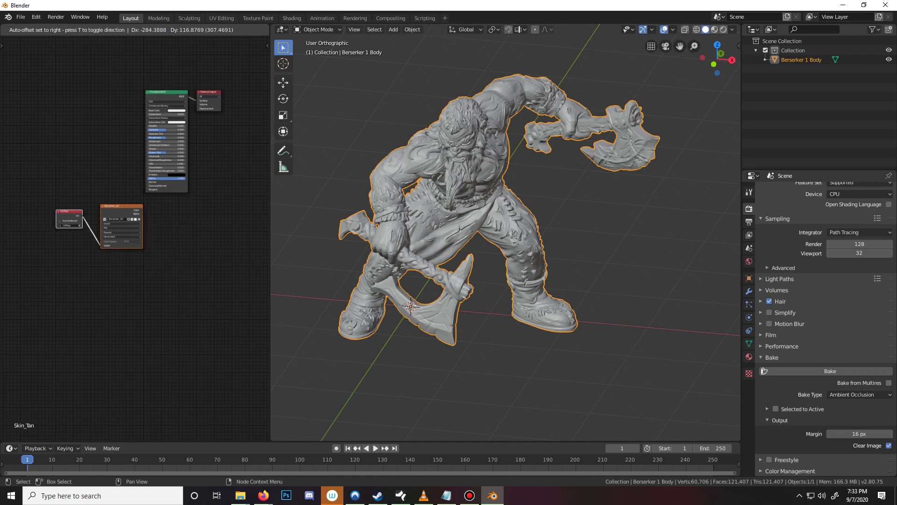
click(83, 126)
Connect the Berserker_AO texture's Color output to the Principled BSDF's Base Color
key(Home)
scroll(135, 237, up, 2)
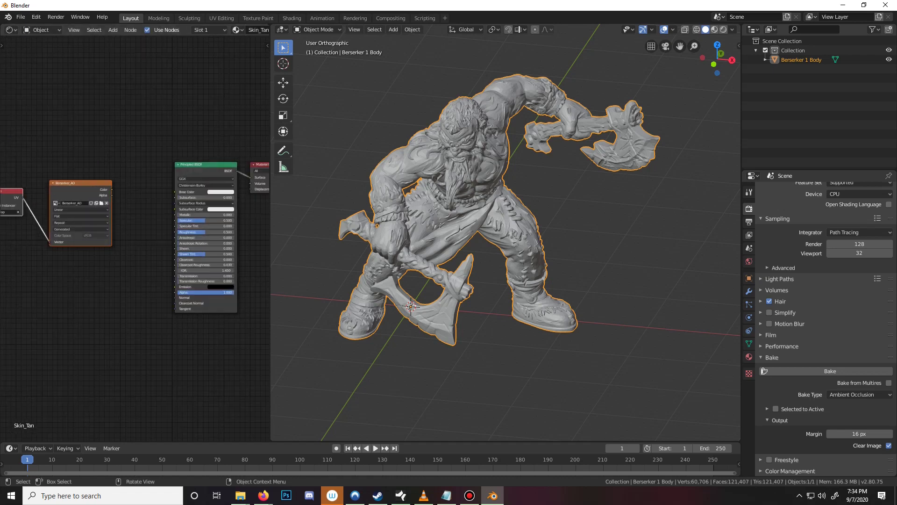
scroll(135, 238, up, 1)
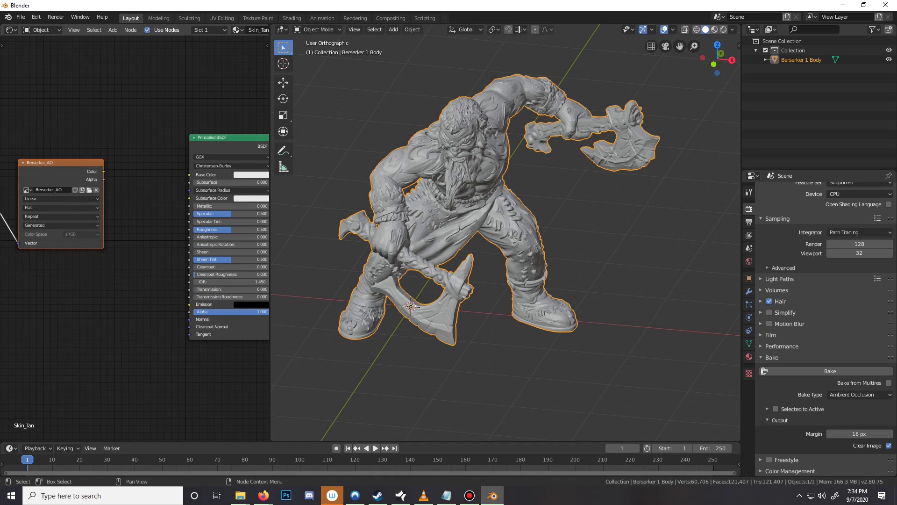
drag(103, 171, 190, 174)
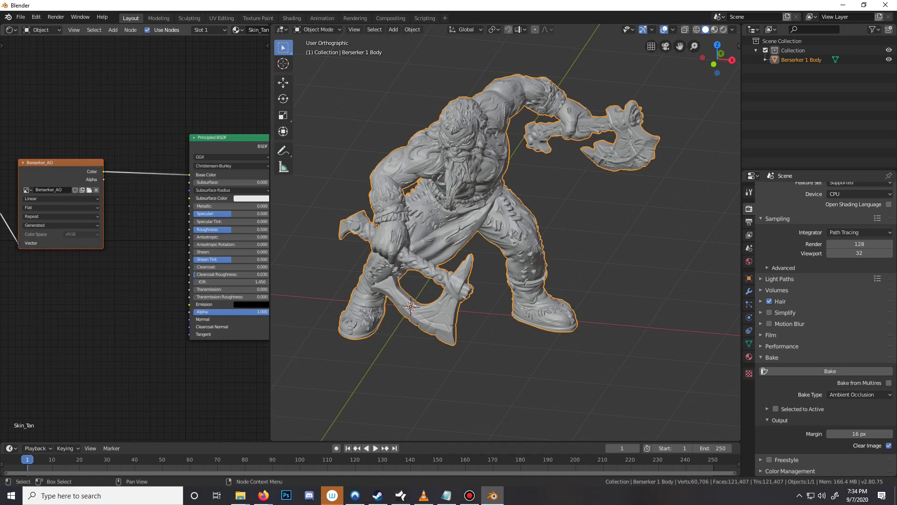
Switch the 3D viewport shading of the berserker to Look Dev
middle_drag(580, 210, 435, 192)
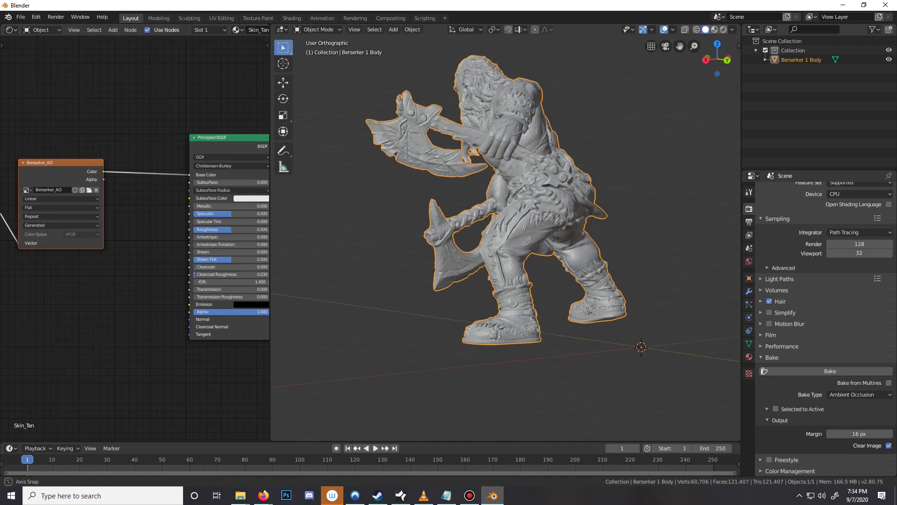
middle_drag(607, 215, 523, 228)
key(z)
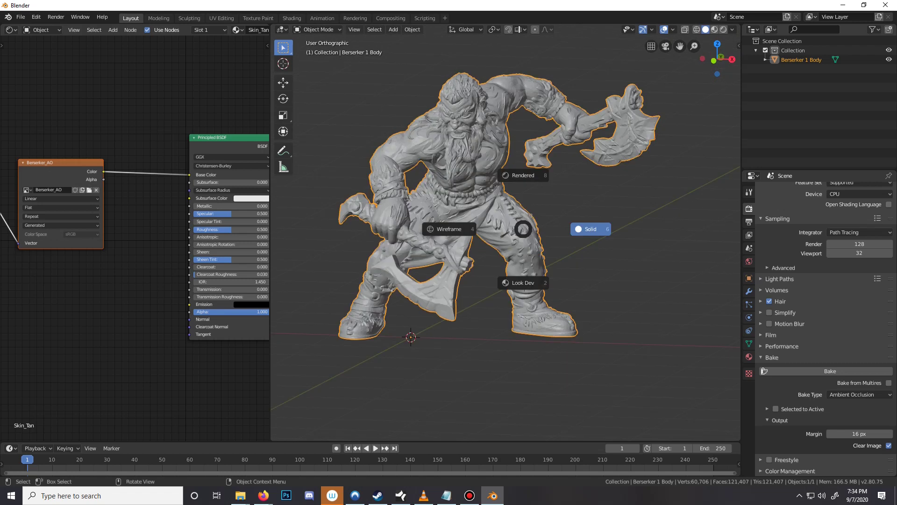
click(523, 282)
Examine the baked ambient occlusion on the berserker's trousers, torso and whole figure from several distances and angles
mouse_move(523, 282)
middle_down()
mouse_move(491, 292)
mouse_move(468, 276)
mouse_move(500, 276)
middle_up()
scroll(506, 233, up, 5)
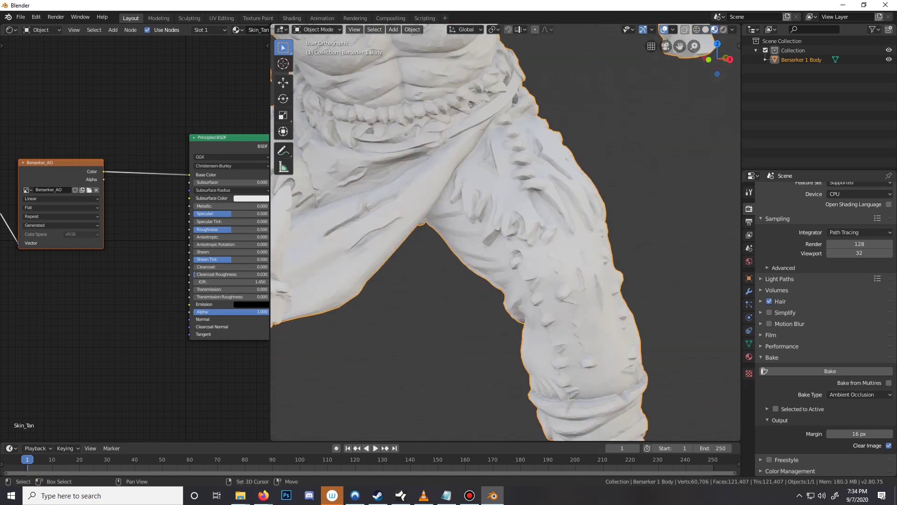
scroll(506, 232, down, 4)
shift+middle_drag(506, 233, 353, 255)
middle_drag(626, 226, 519, 236)
scroll(505, 233, down, 4)
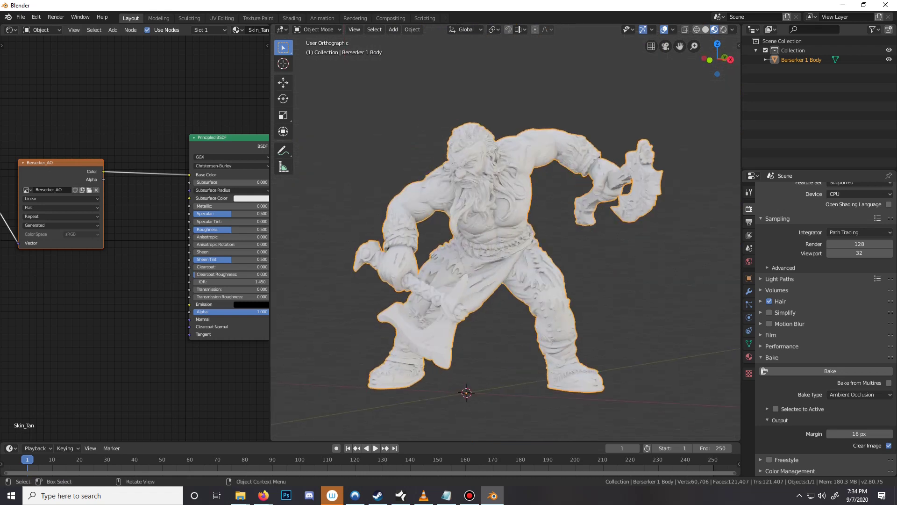
scroll(505, 233, up, 2)
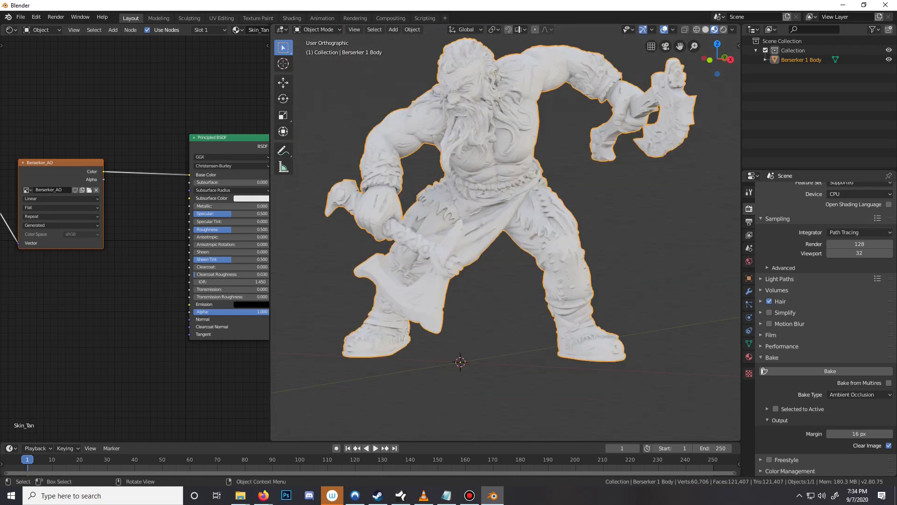
shift+middle_drag(506, 233, 501, 262)
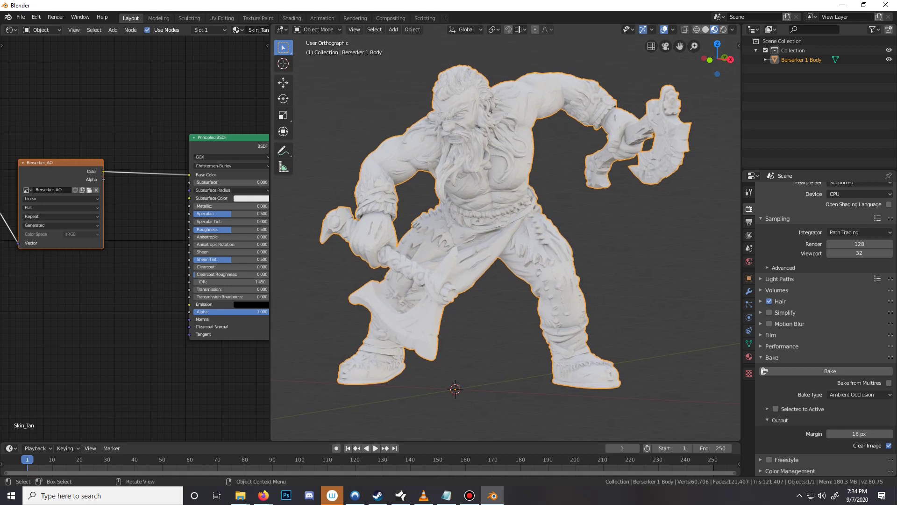
Move the UV Map and Berserker_AO nodes up above the level of the Principled BSDF
scroll(267, 201, down, 3)
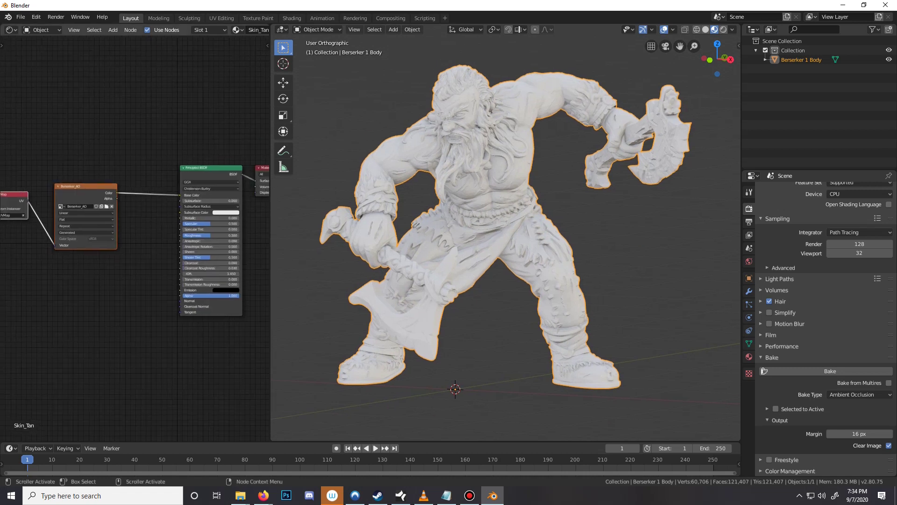
drag(50, 181, 33, 102)
middle_drag(239, 201, 208, 243)
scroll(60, 385, up, 2)
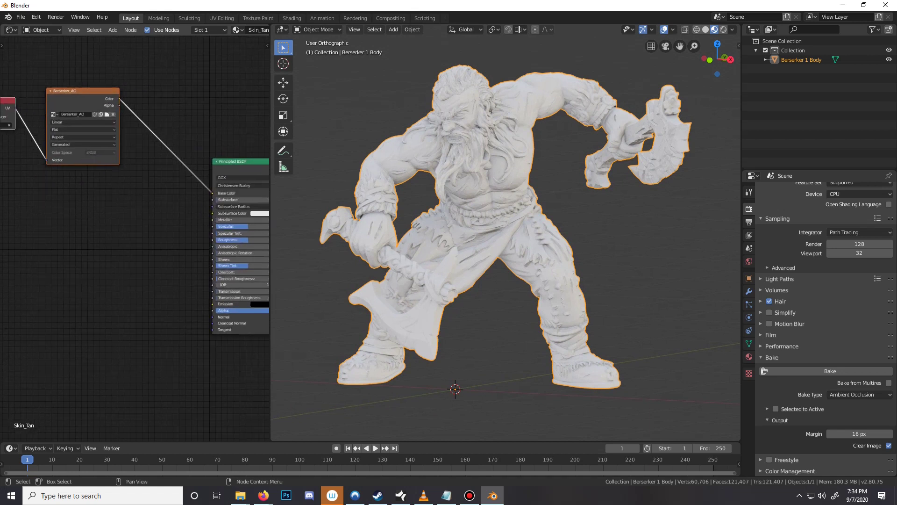
Save the baked ambient occlusion image as Berserker_AO.png in the Tuttry1 folder from the Image Editor
click(12, 29)
click(26, 46)
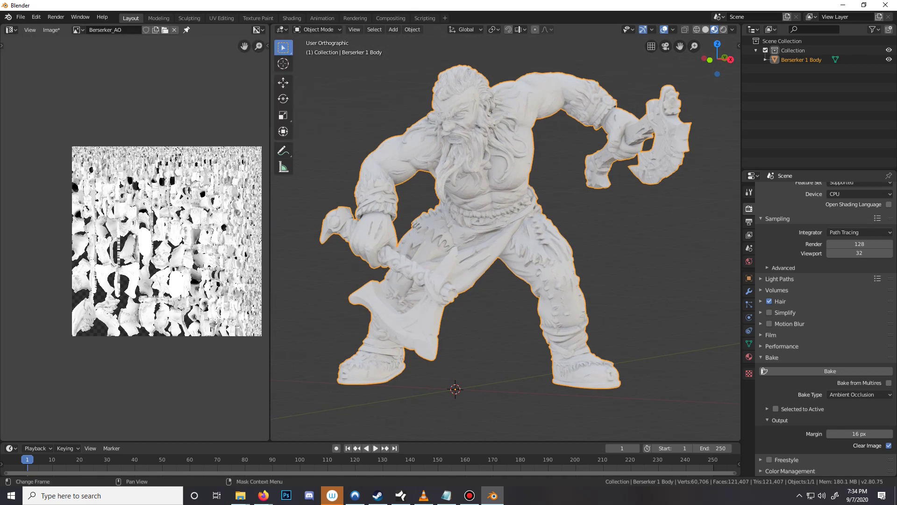
click(51, 30)
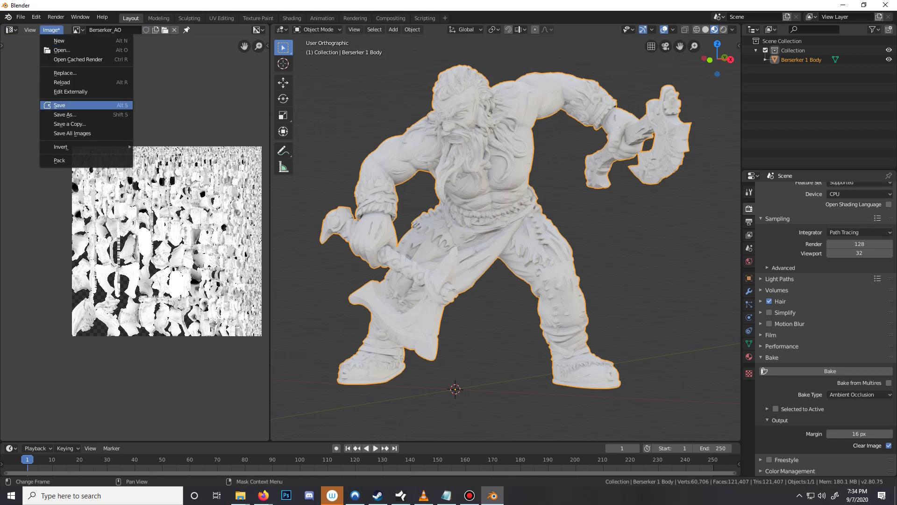
click(70, 114)
click(46, 115)
click(138, 82)
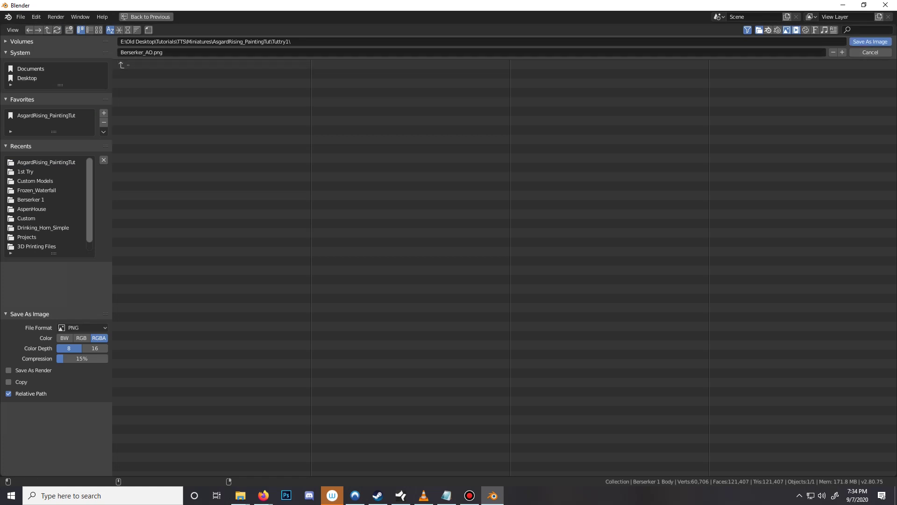
click(871, 42)
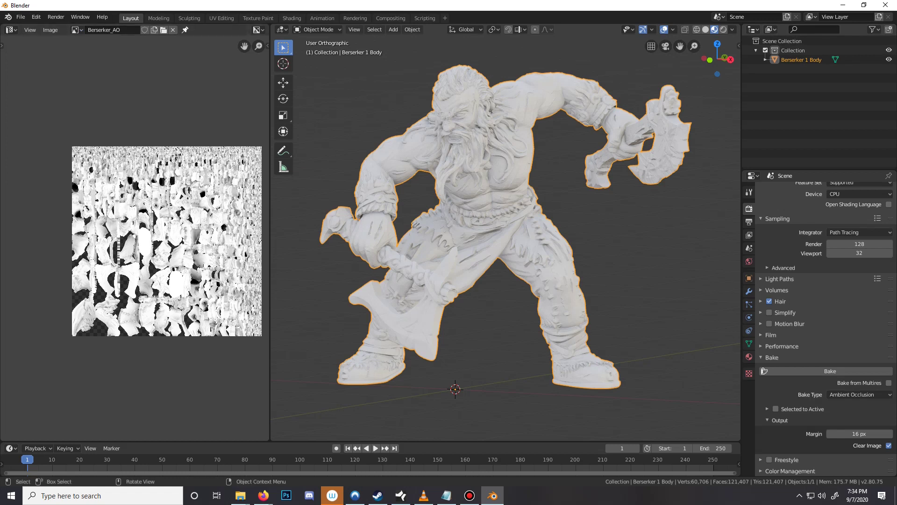
Return to the Shader Editor and add an RGB node below the Berserker_AO texture
middle_drag(167, 241, 143, 240)
middle_drag(505, 234, 484, 258)
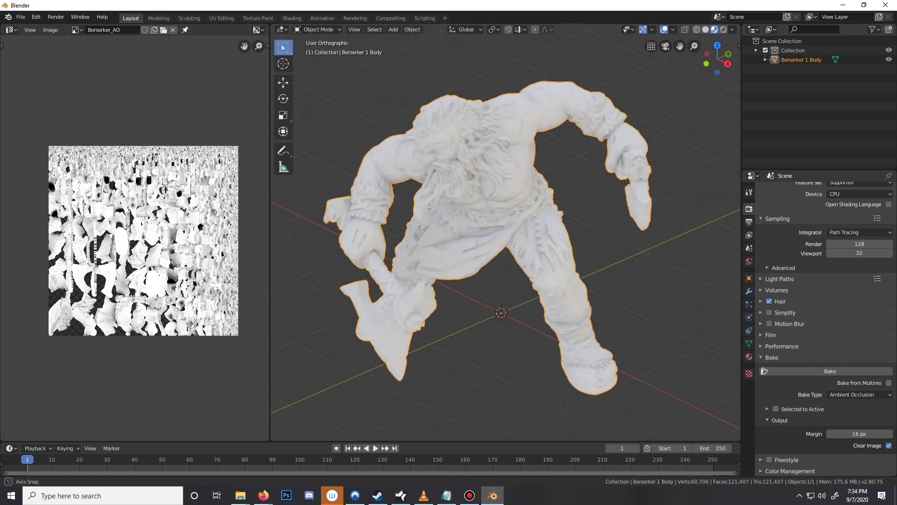
middle_drag(481, 196, 496, 201)
click(11, 29)
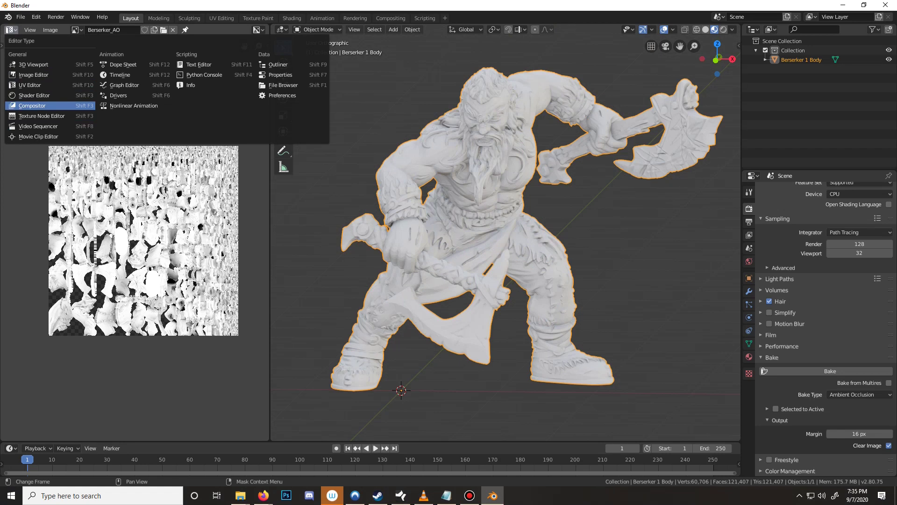
click(34, 96)
key(shift+a)
mouse_move(89, 324)
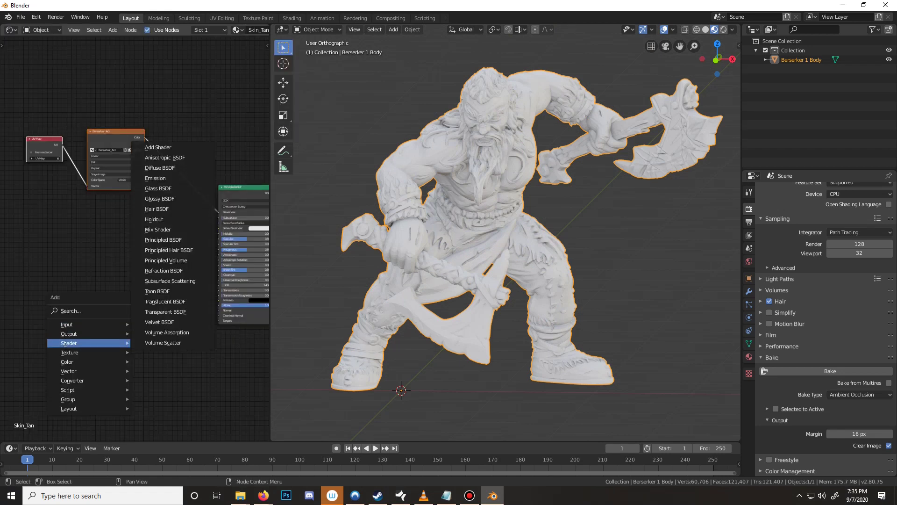
mouse_move(89, 343)
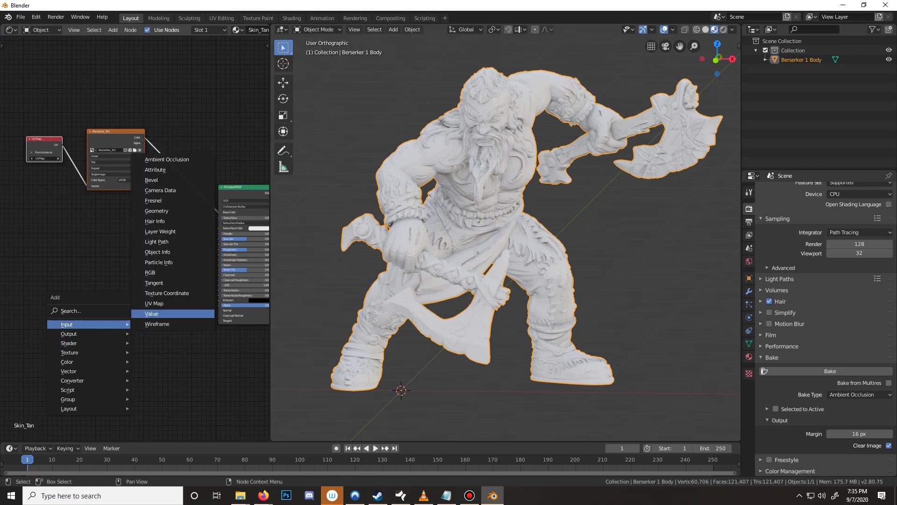
click(150, 273)
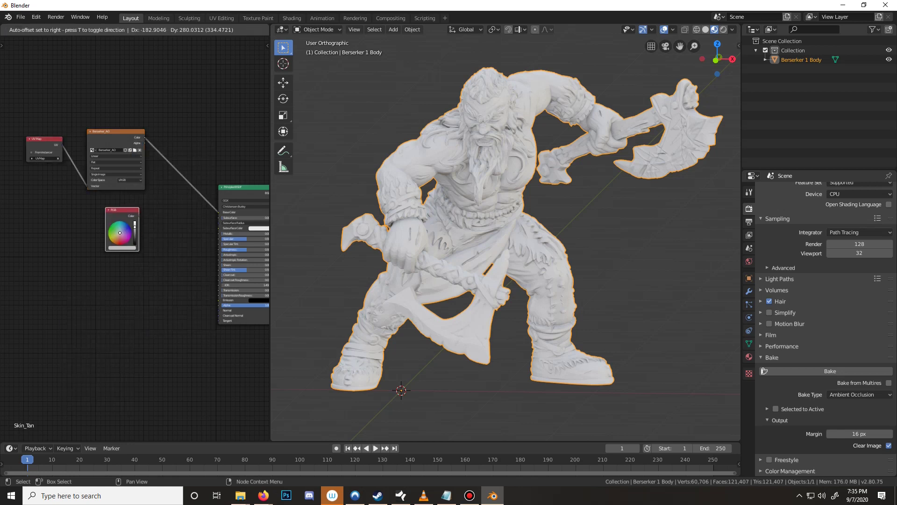
click(108, 208)
Set the RGB node's colour to a light tan
scroll(109, 208, up, 5)
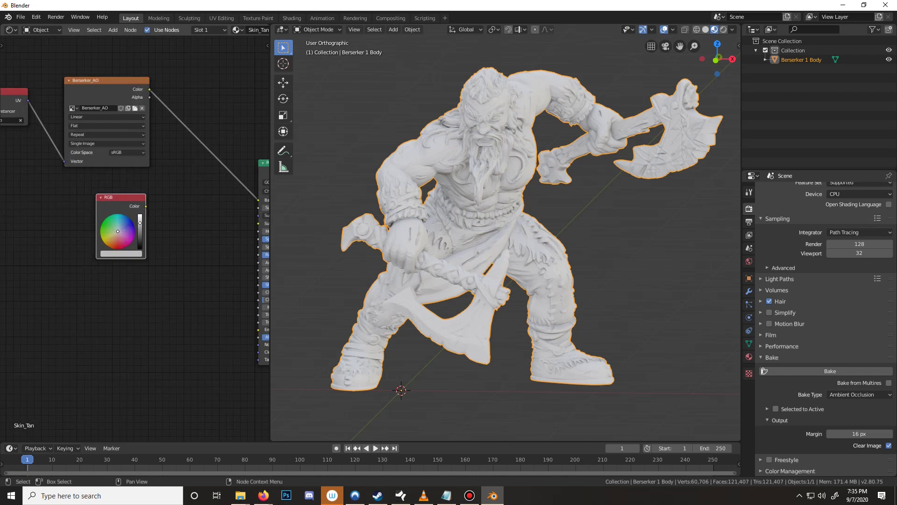
scroll(153, 259, up, 3)
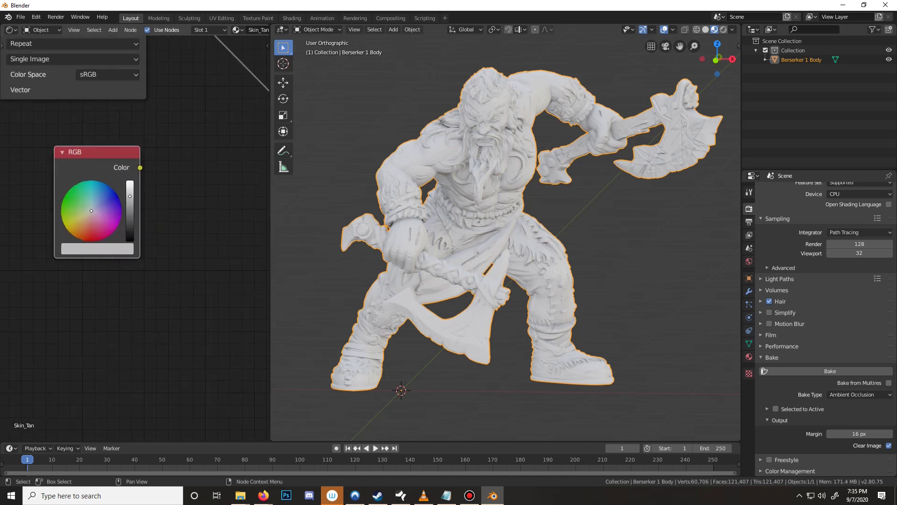
drag(91, 210, 87, 217)
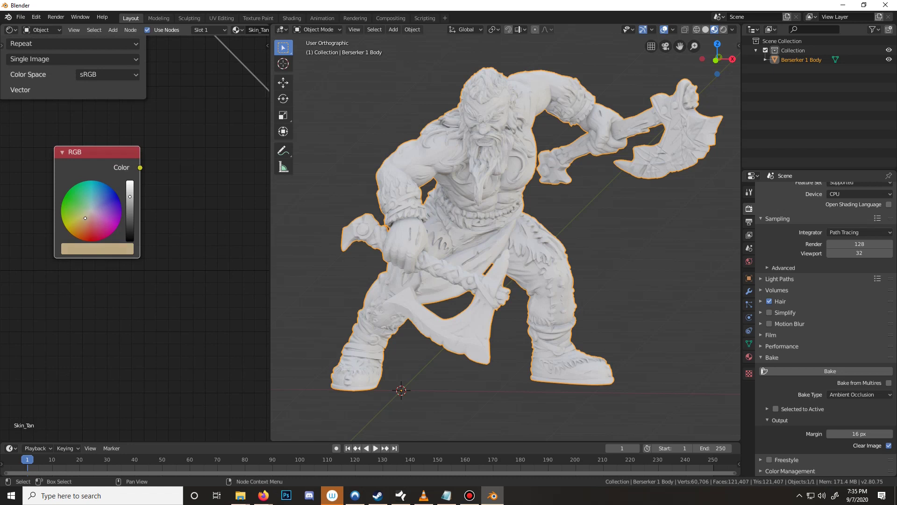
Connect the tan RGB node's Color output to the Principled BSDF's Base Color
scroll(135, 233, down, 3)
drag(61, 195, 173, 188)
mouse_move(505, 234)
middle_down()
mouse_move(468, 234)
mouse_move(573, 219)
middle_up()
scroll(135, 234, up, 1)
scroll(135, 234, down, 2)
middle_drag(135, 234, 160, 184)
scroll(224, 166, up, 2)
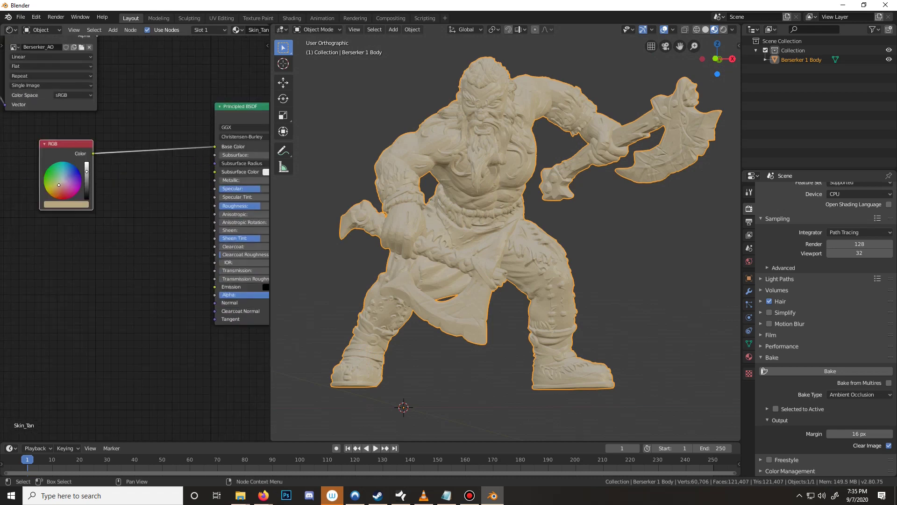
Duplicate the RGB node beneath the original and set the copy to a dark reddish brown
key(shift+d)
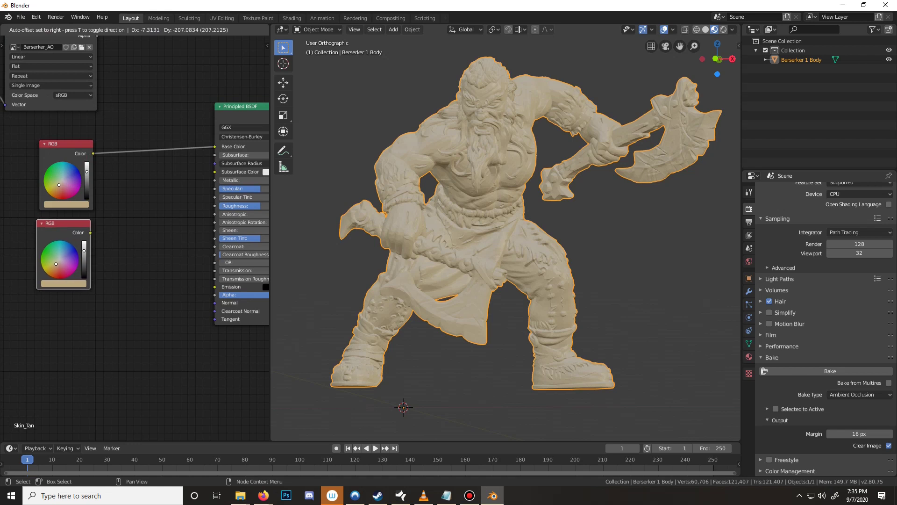
key(Return)
middle_drag(135, 237, 179, 220)
scroll(134, 234, up, 6)
scroll(134, 234, up, 1)
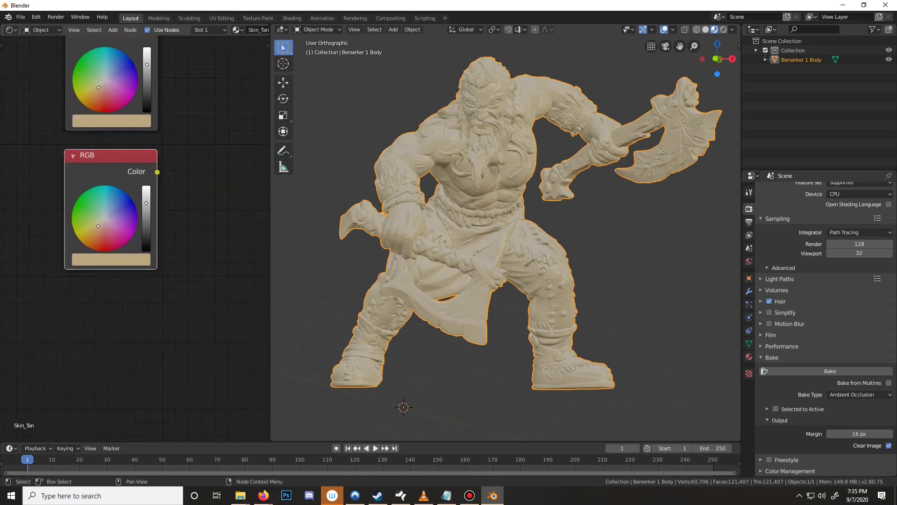
scroll(135, 238, up, 5)
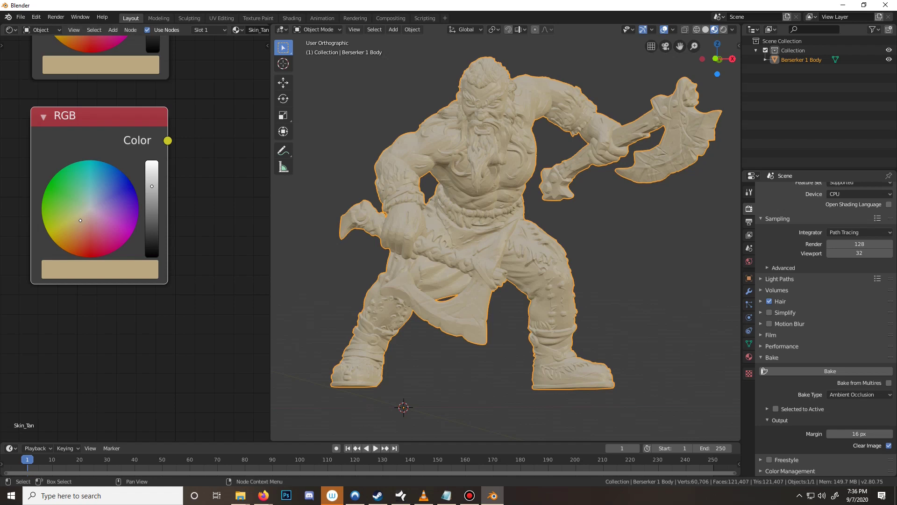
drag(80, 220, 86, 223)
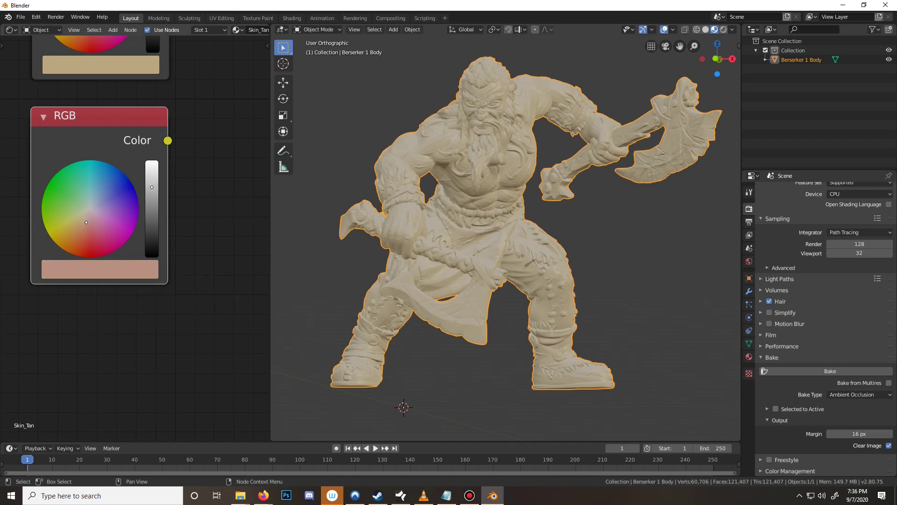
click(152, 224)
click(88, 230)
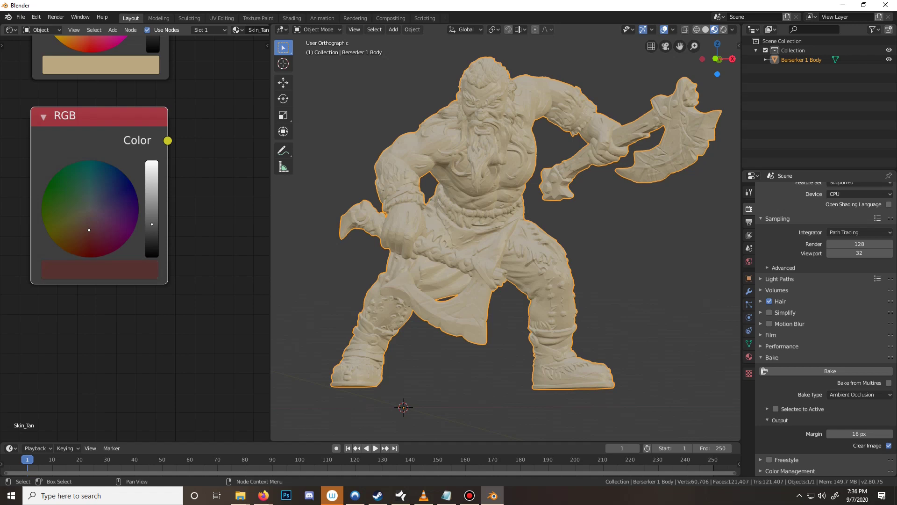
Insert a MixRGB node between the tan RGB node and the Principled BSDF's Base Color
scroll(92, 264, down, 3)
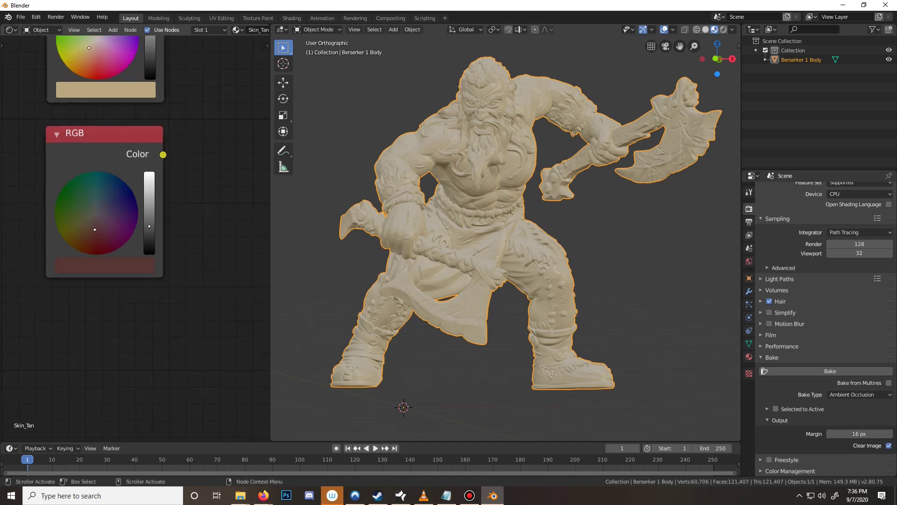
middle_drag(215, 225, 144, 260)
scroll(91, 254, down, 5)
scroll(144, 260, up, 1)
key(shift+a)
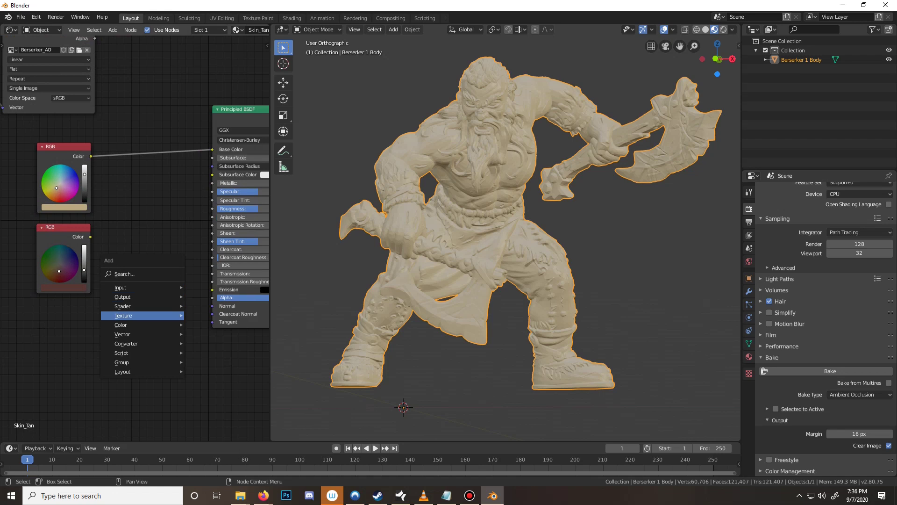
click(211, 374)
click(141, 118)
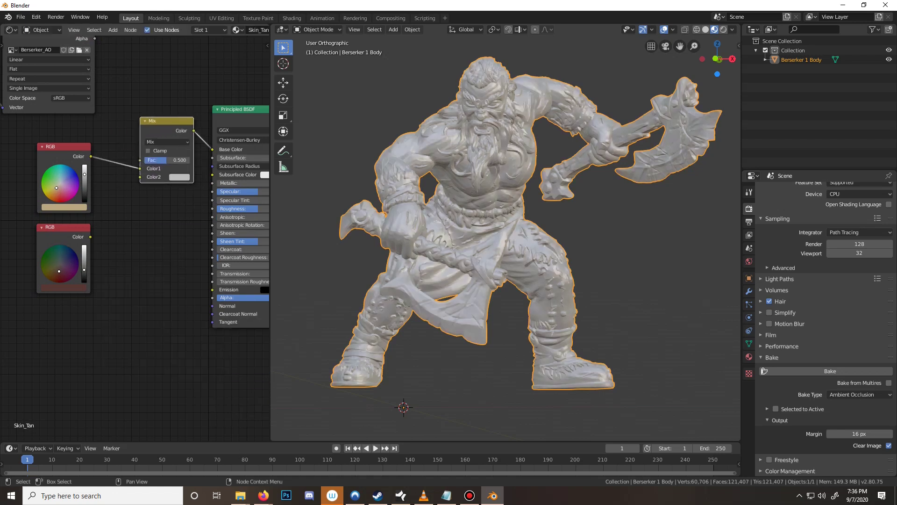
Connect the dark reddish-brown RGB node's Color output to the Mix node's Color2 input
middle_drag(103, 234, 147, 263)
click(140, 265)
drag(136, 266, 173, 206)
middle_drag(196, 210, 191, 260)
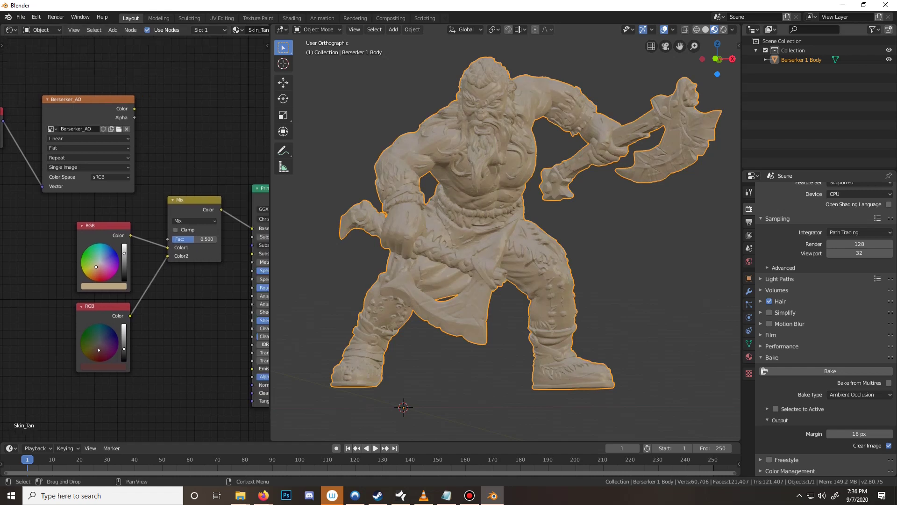
Connect the Berserker_AO texture's Color output to the Mix node's Fac input and check the figure
click(86, 108)
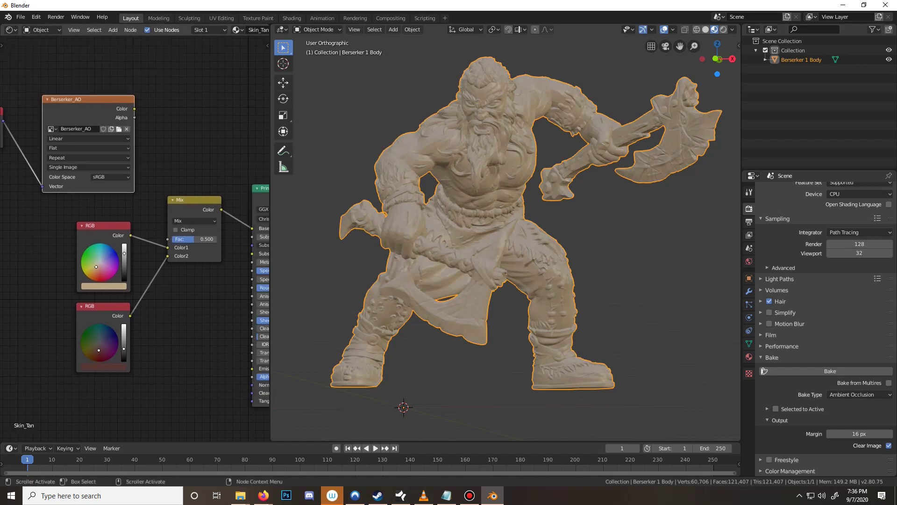
drag(134, 108, 168, 239)
mouse_move(505, 238)
middle_down()
mouse_move(482, 248)
mouse_move(531, 235)
mouse_move(473, 243)
mouse_move(531, 249)
mouse_move(547, 234)
mouse_move(589, 234)
middle_up()
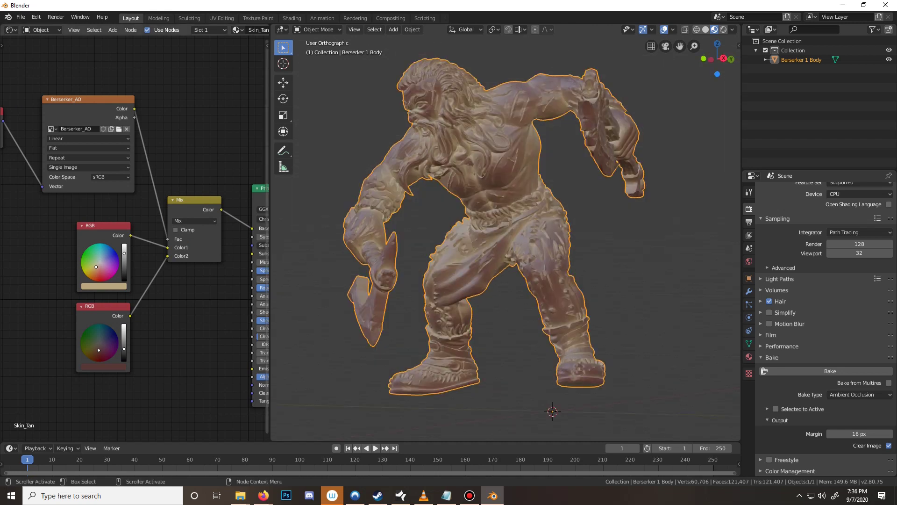
Insert an Invert node between the Berserker_AO texture and the Mix node's Fac input
scroll(217, 263, down, 3)
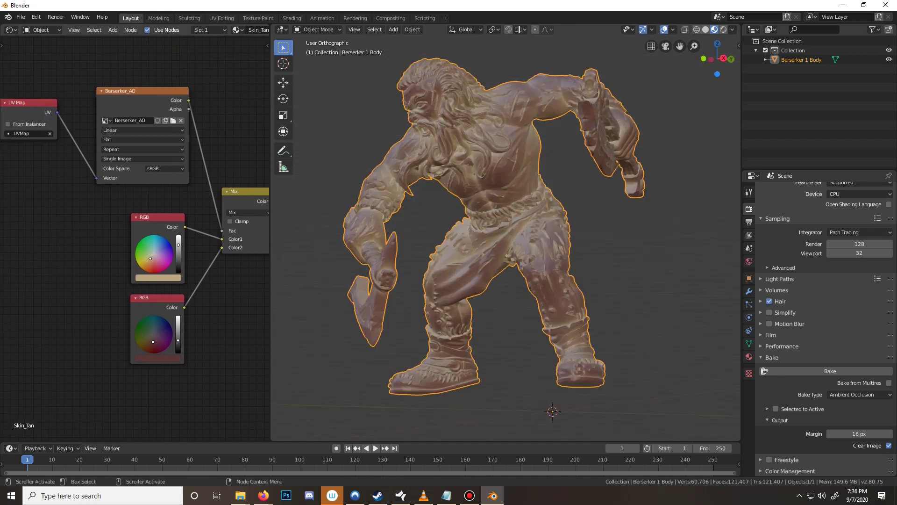
key(shift+a)
mouse_move(134, 250)
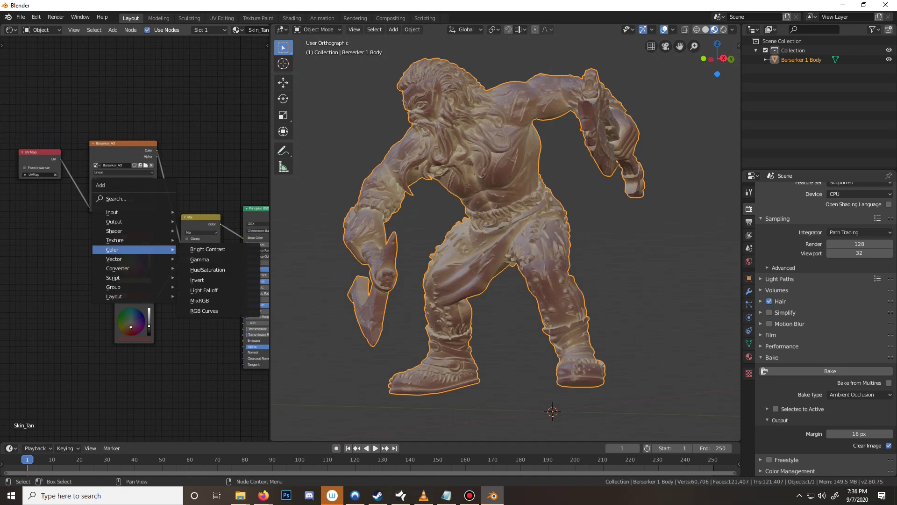
mouse_move(117, 268)
click(196, 280)
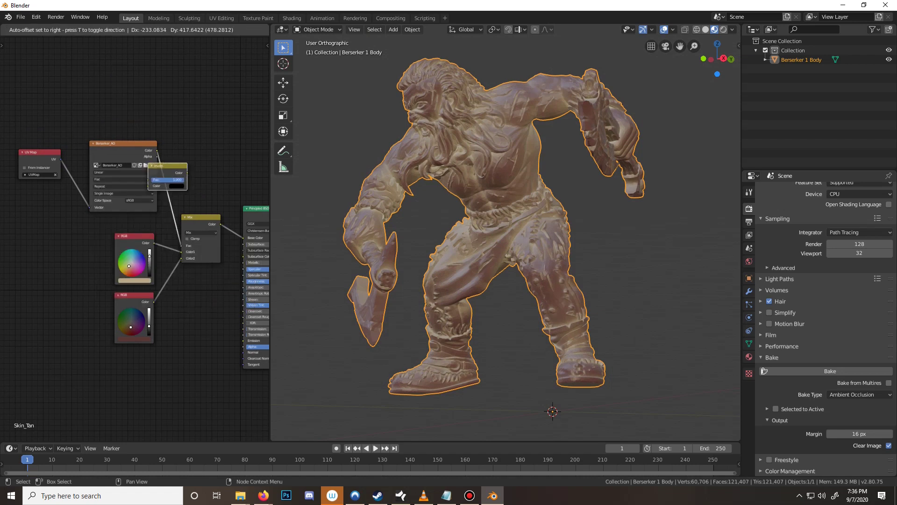
click(197, 199)
Move the UV Map, Berserker_AO and Invert nodes up and to the left to make room before the Mix node
middle_drag(197, 200, 141, 191)
middle_drag(468, 210, 678, 238)
scroll(134, 238, up, 2)
scroll(134, 238, down, 5)
shift+click(81, 163)
shift+click(16, 166)
drag(80, 158, 25, 139)
mouse_move(174, 253)
middle_down()
mouse_move(190, 240)
mouse_move(164, 246)
middle_up()
scroll(190, 241, up, 4)
Insert a ColorRamp node between the Invert node and the Mix node's Fac input
key(shift+a)
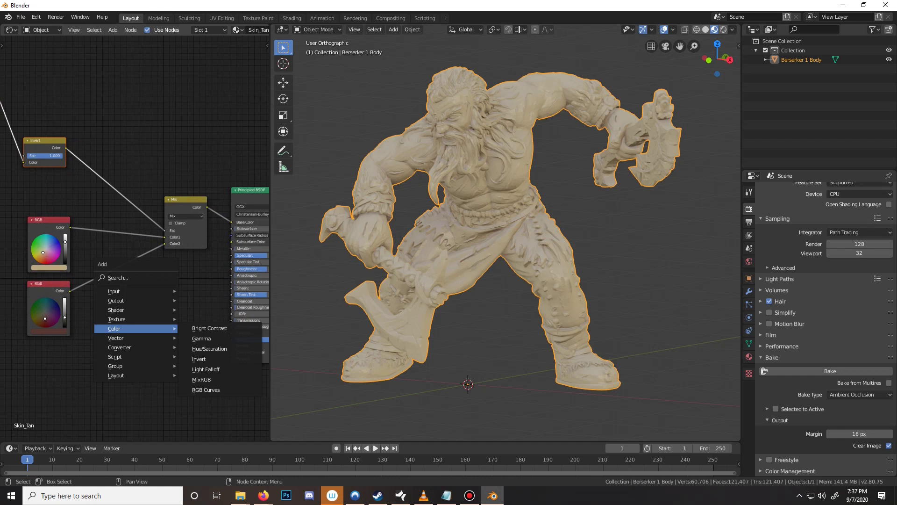
mouse_move(136, 347)
click(206, 357)
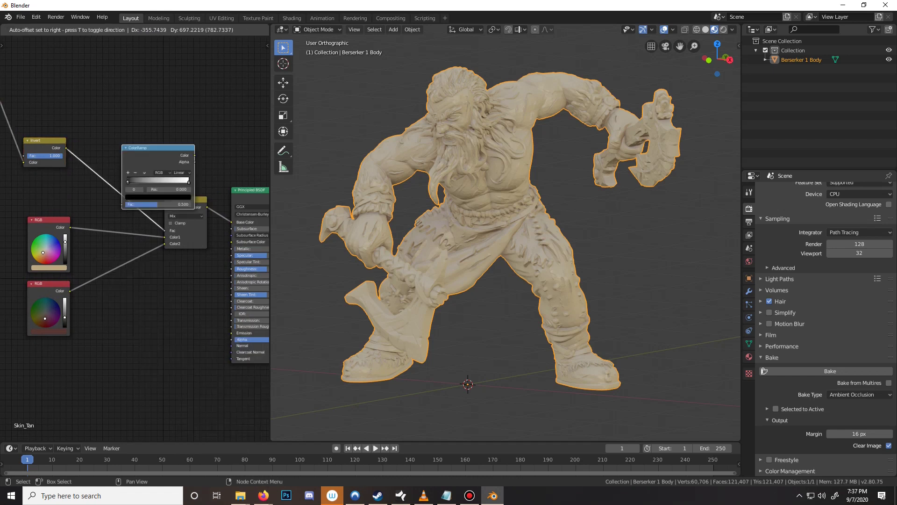
click(91, 149)
Move the ColorRamp's white stop inward to around the middle of the gradient to strengthen the dark recess colour
scroll(134, 233, up, 9)
middle_drag(91, 148, 114, 228)
scroll(135, 233, up, 2)
mouse_move(61, 197)
mouse_down()
mouse_move(152, 195)
mouse_move(56, 195)
mouse_up()
drag(234, 195, 231, 196)
mouse_move(231, 193)
mouse_down()
mouse_move(106, 193)
mouse_move(128, 193)
mouse_up()
mouse_move(56, 193)
mouse_down()
mouse_move(95, 193)
mouse_move(55, 193)
mouse_up()
drag(128, 193, 149, 193)
middle_drag(421, 211, 460, 212)
Shift the light tan RGB node's colour to a slightly pinker, less yellow skin tone
scroll(134, 237, down, 6)
middle_drag(65, 288, 207, 187)
scroll(135, 238, up, 8)
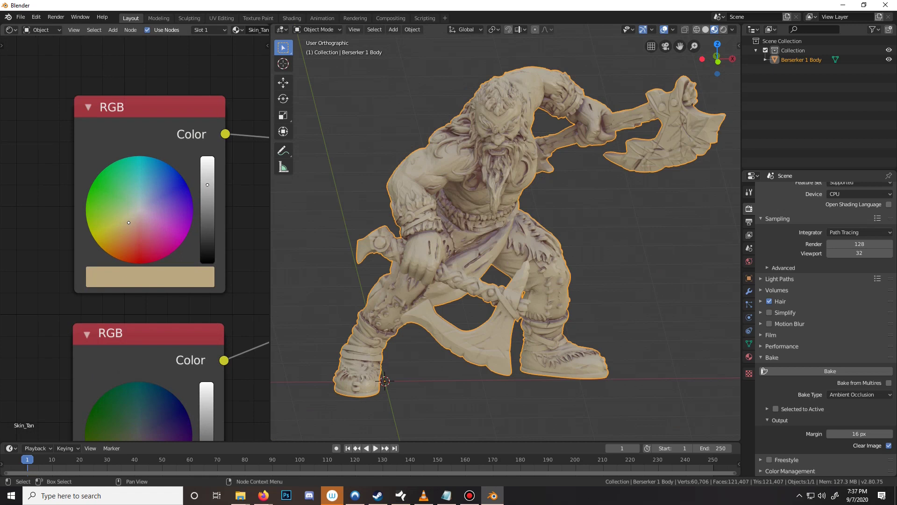
drag(129, 223, 128, 221)
scroll(506, 232, down, 7)
Examine the skin tone and dark recess shading on the berserker from the front and side at several distances
middle_drag(506, 233, 439, 213)
scroll(439, 214, up, 8)
middle_drag(533, 219, 561, 210)
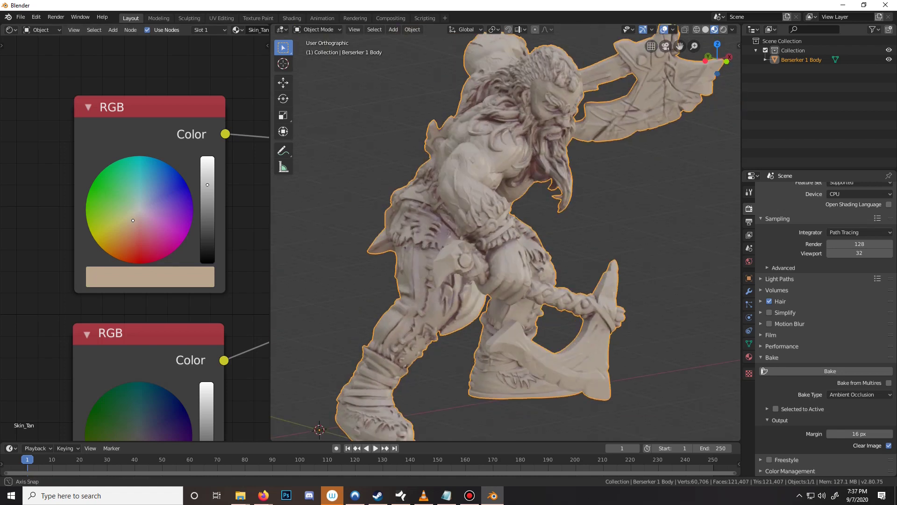
middle_drag(384, 220, 313, 220)
scroll(134, 238, down, 6)
middle_drag(135, 281, 119, 150)
scroll(119, 151, up, 6)
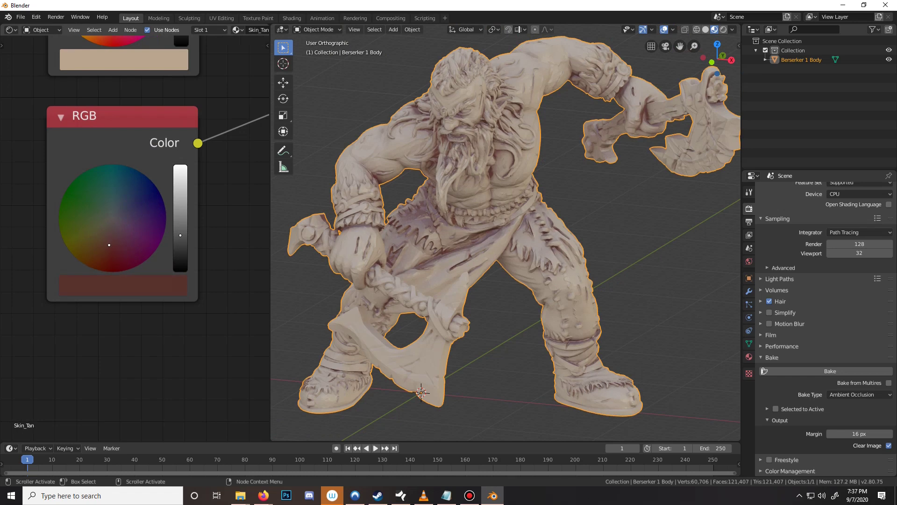
scroll(418, 262, down, 7)
middle_drag(419, 262, 488, 261)
scroll(488, 262, up, 8)
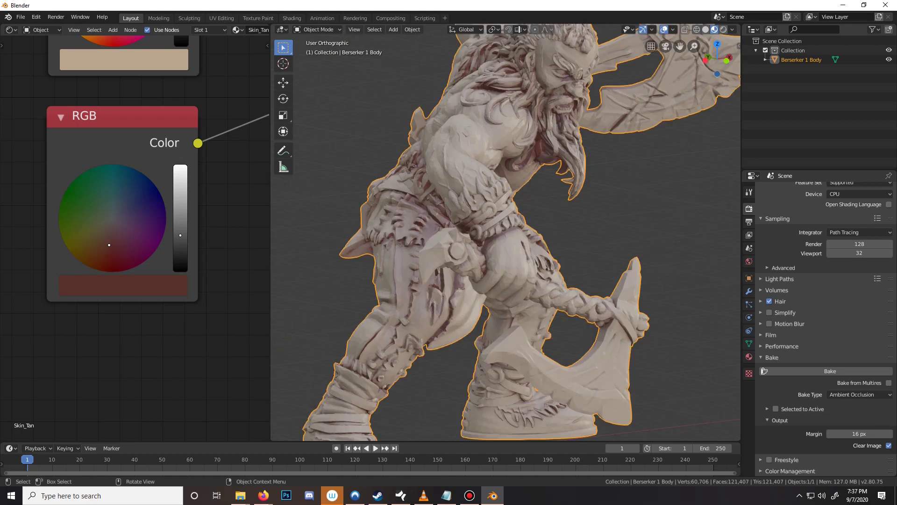
Move all the skin colour nodes feeding the Principled BSDF away from it to free space in the node chain
scroll(488, 262, down, 2)
middle_drag(488, 262, 385, 239)
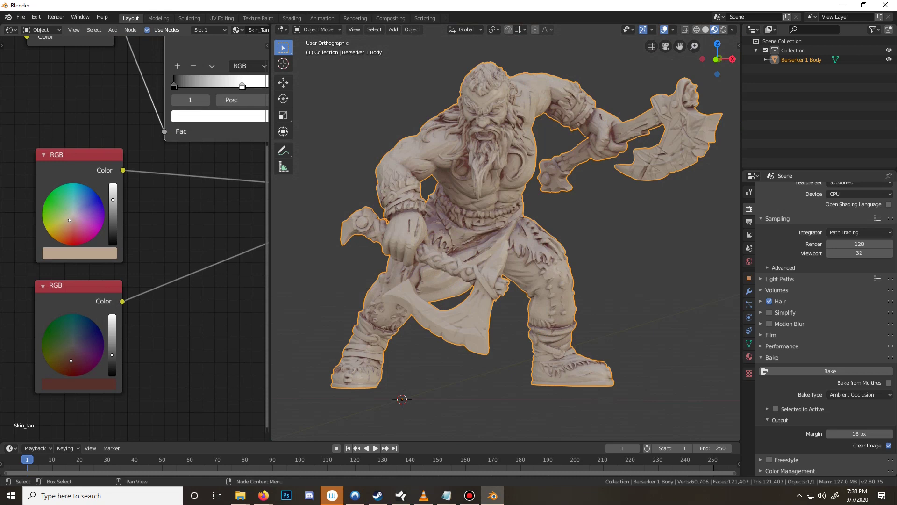
scroll(149, 154, down, 5)
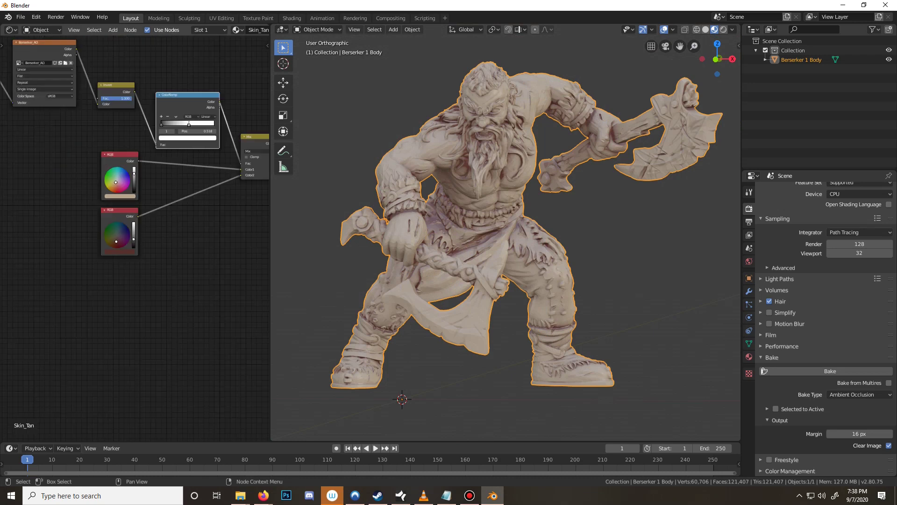
scroll(135, 187, down, 3)
middle_drag(134, 187, 167, 198)
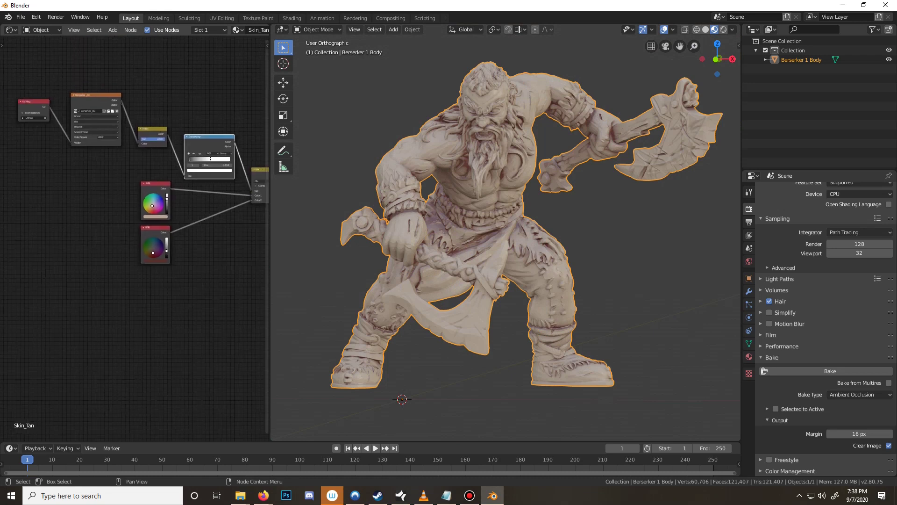
scroll(84, 211, down, 2)
key(b)
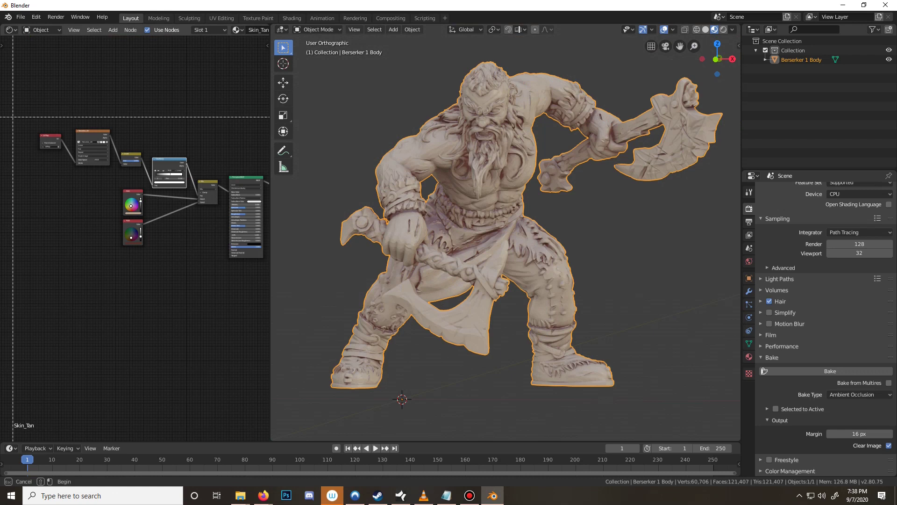
drag(16, 99, 224, 313)
key(g)
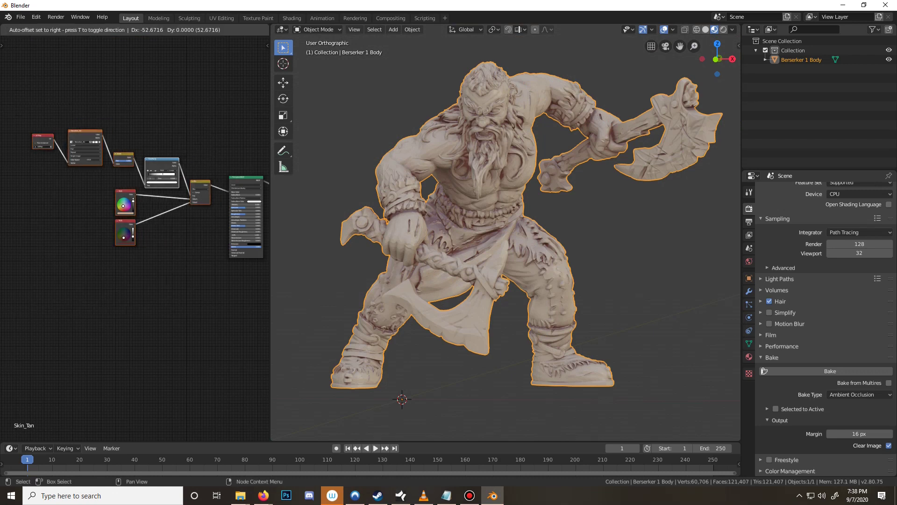
click(141, 313)
Duplicate the Invert and ColorRamp nodes and place the copies above the originals
scroll(135, 237, up, 6)
middle_drag(134, 238, 206, 326)
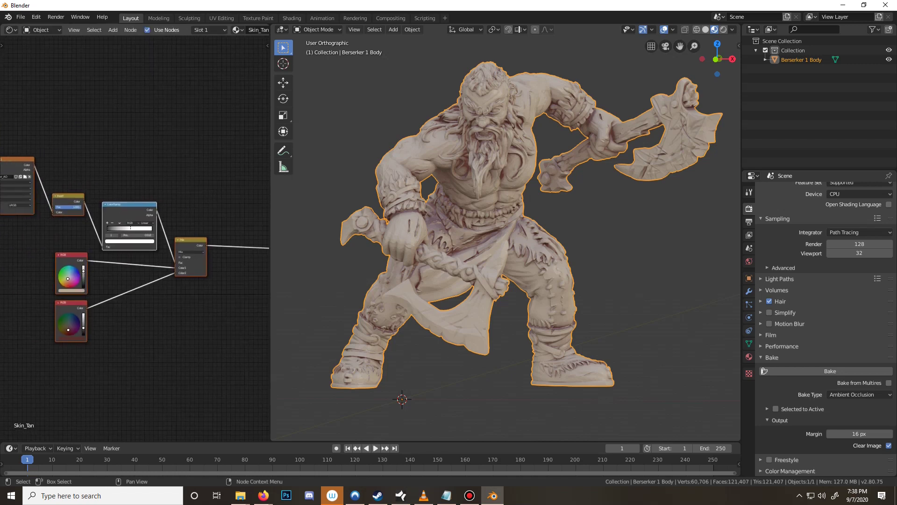
key(g)
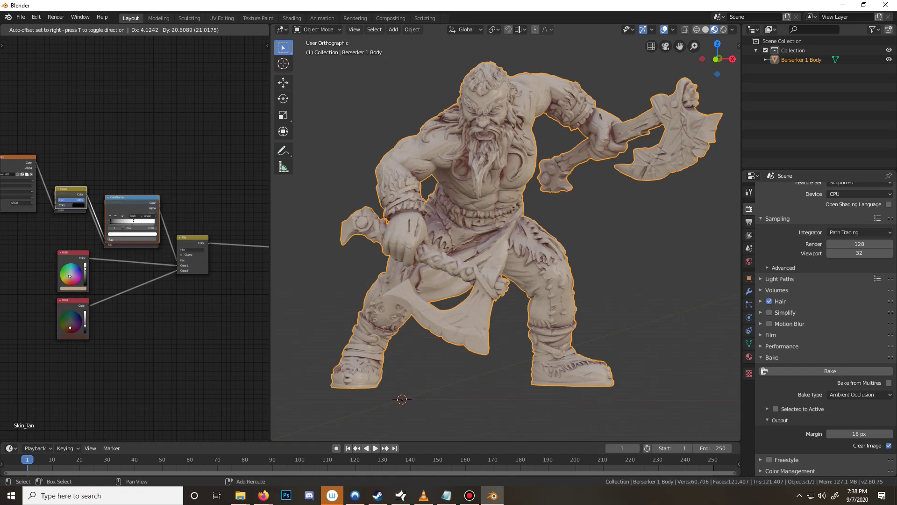
key(Return)
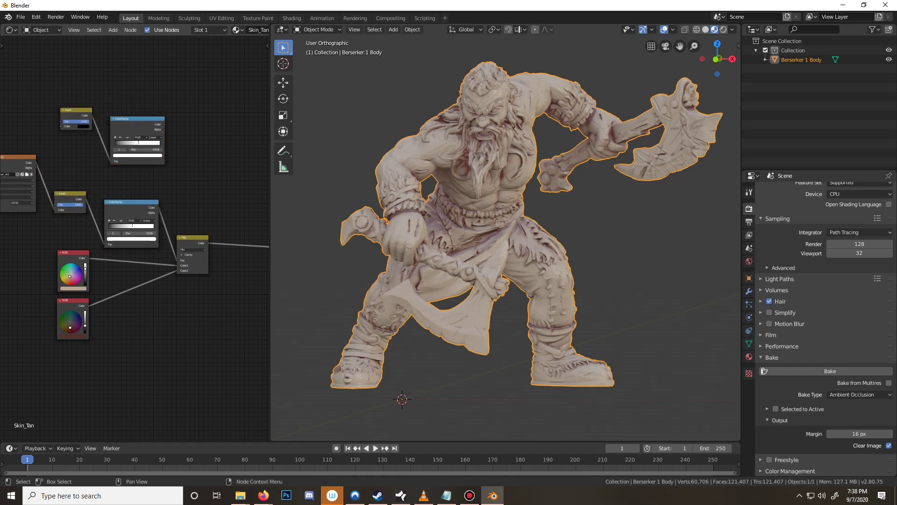
key(g)
key(Return)
Delete the copied Invert node and connect the baked image texture's Color output directly to the copied ColorRamp's Fac
click(76, 113)
key(x)
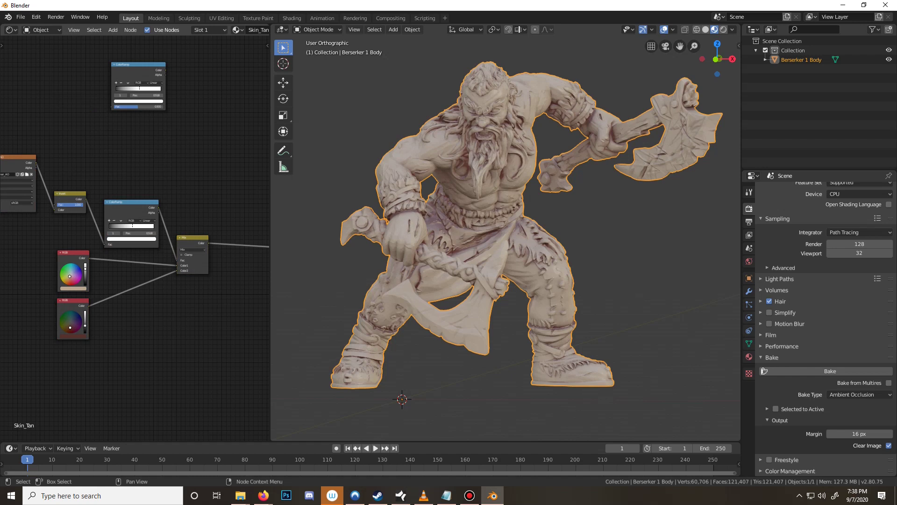
drag(36, 162, 111, 107)
middle_drag(112, 107, 51, 99)
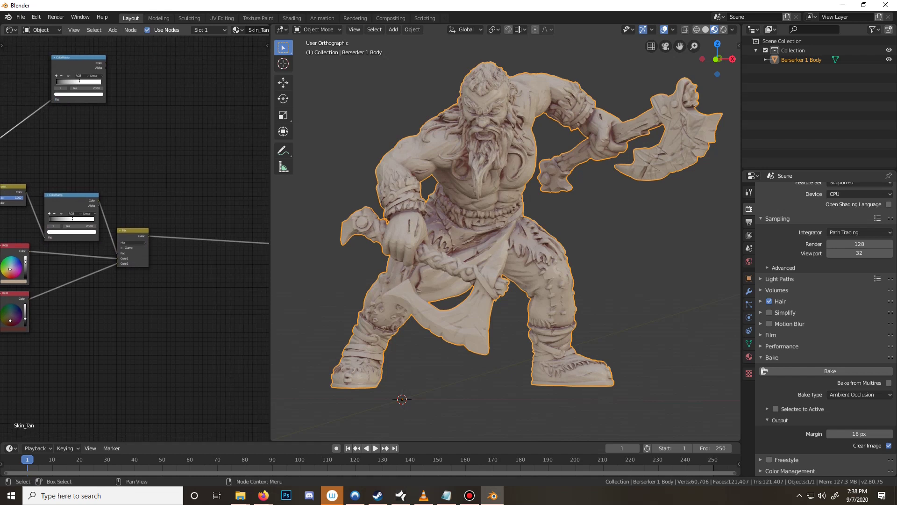
Duplicate the Mix node and insert the copy on the link between the first Mix and the Principled BSDF
click(133, 230)
key(shift+d)
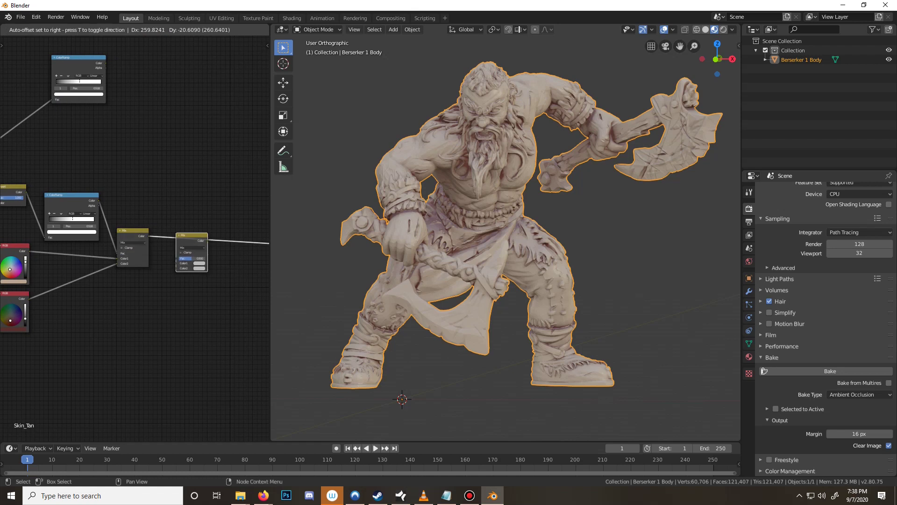
click(208, 247)
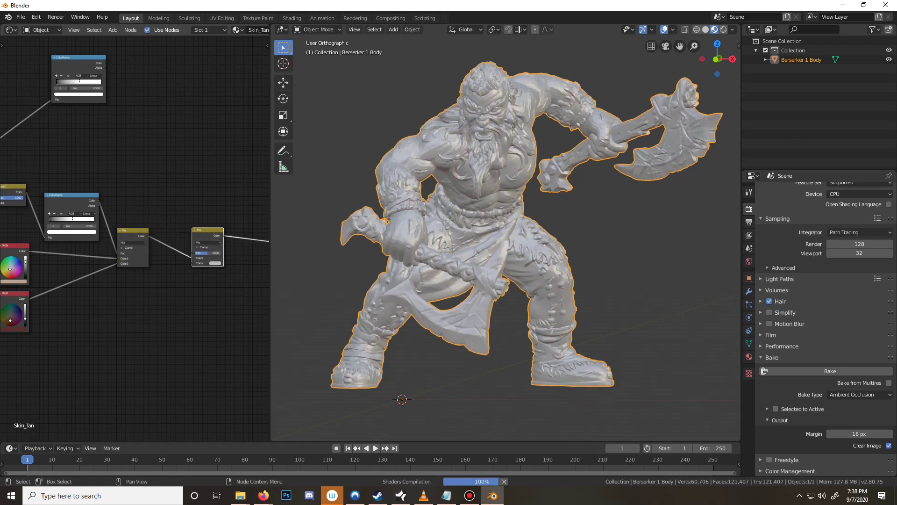
Duplicate the light tan RGB node and place the copy above the two Mix nodes
middle_drag(207, 247, 239, 192)
click(44, 191)
key(shift+d)
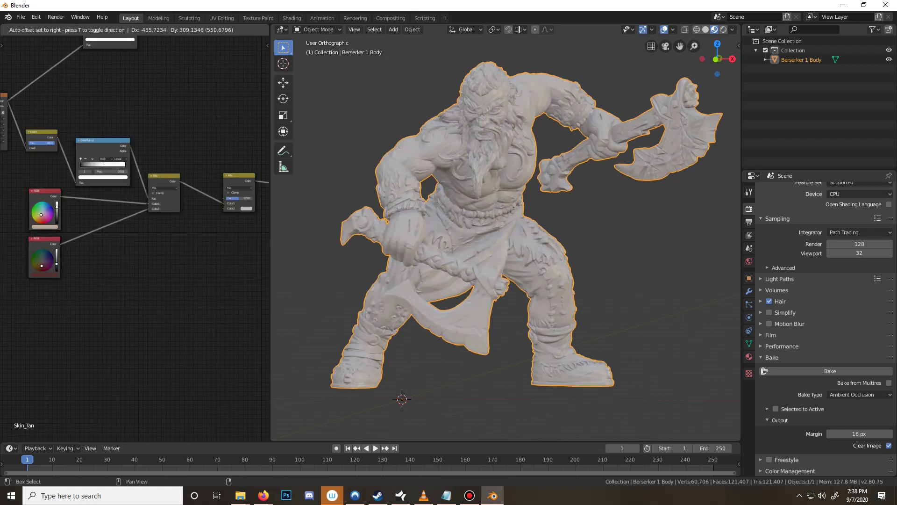
click(197, 112)
middle_drag(197, 112, 116, 150)
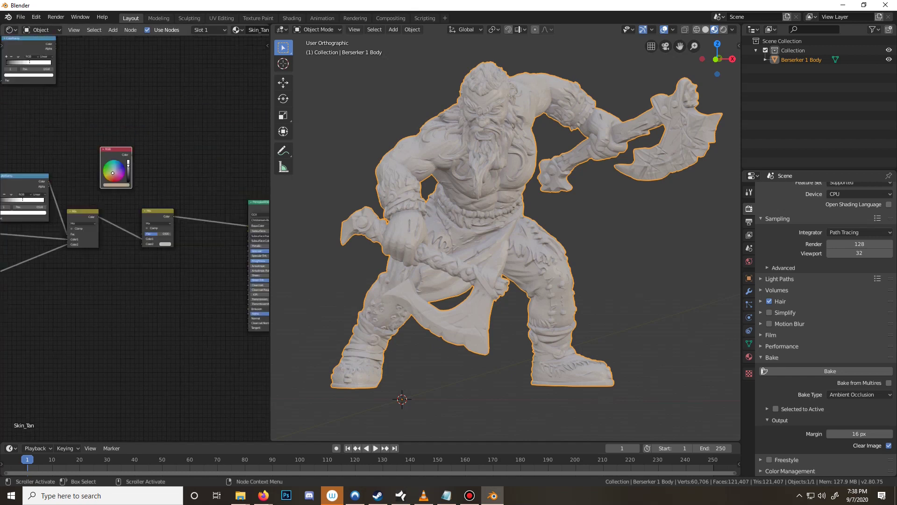
scroll(116, 150, up, 3)
middle_drag(102, 85, 113, 191)
drag(112, 190, 90, 196)
Change the copied RGB node's colour to a brighter, less saturated cream for the highlights
scroll(90, 196, up, 11)
middle_drag(117, 234, 169, 231)
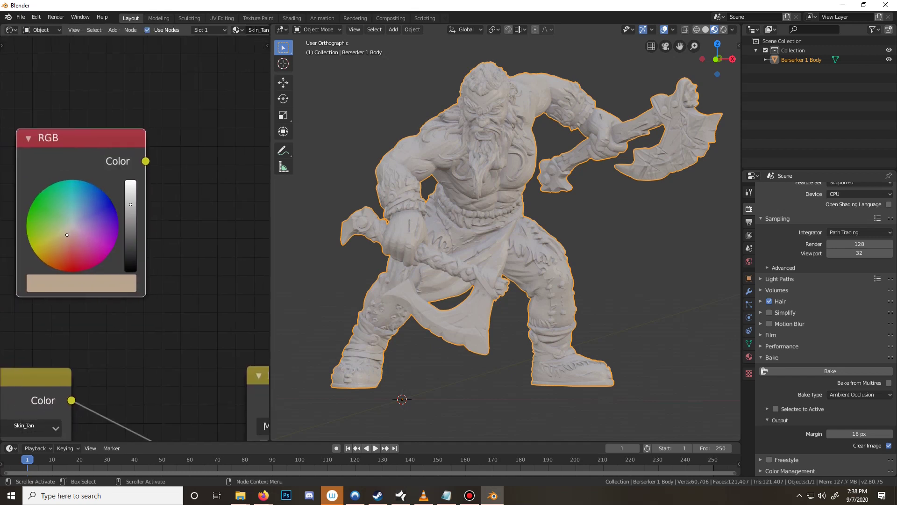
drag(68, 234, 68, 230)
drag(130, 205, 130, 198)
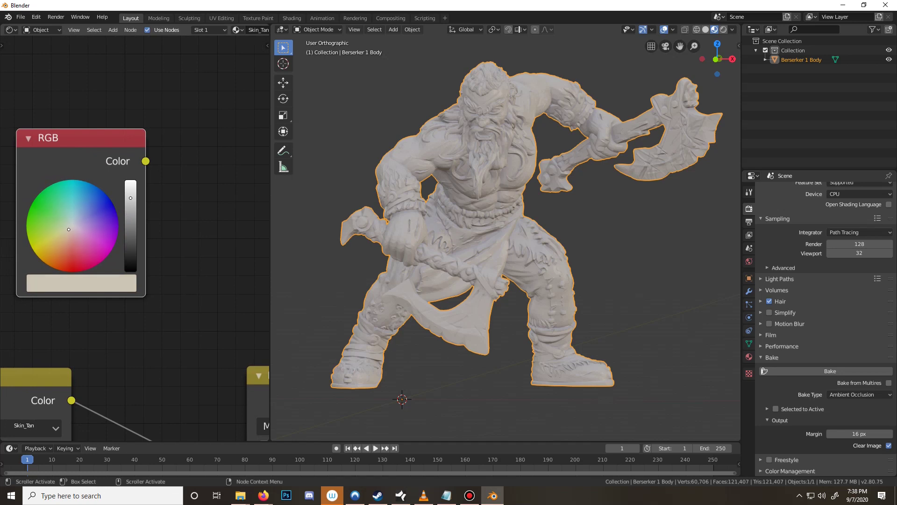
Connect the cream RGB colour to the second Mix node's Color1, leaving the first Mix on Color2
scroll(139, 225, down, 3)
middle_drag(143, 188, 115, 126)
drag(114, 127, 173, 317)
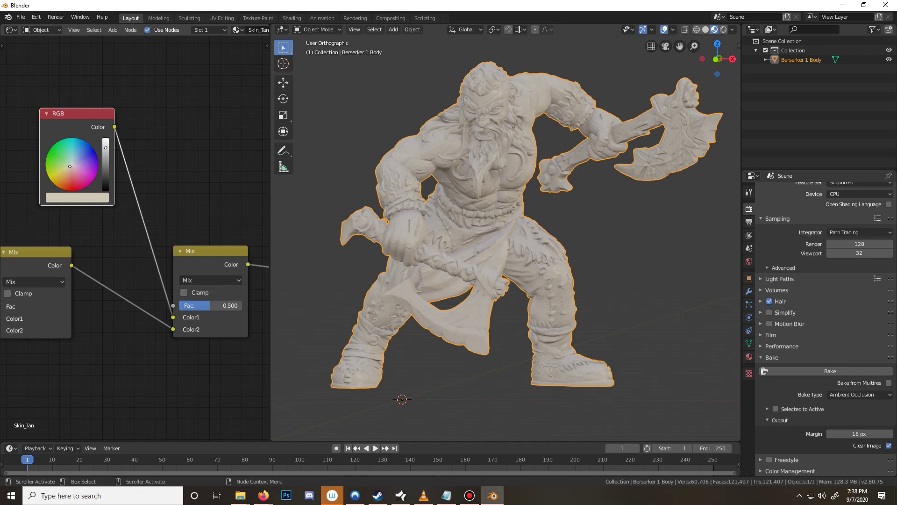
Bring the copied ColorRamp closer to the cream RGB node and connect its Color output to the second Mix node's Fac
scroll(139, 239, down, 3)
scroll(140, 239, up, 3)
middle_drag(140, 239, 148, 323)
scroll(148, 324, down, 5)
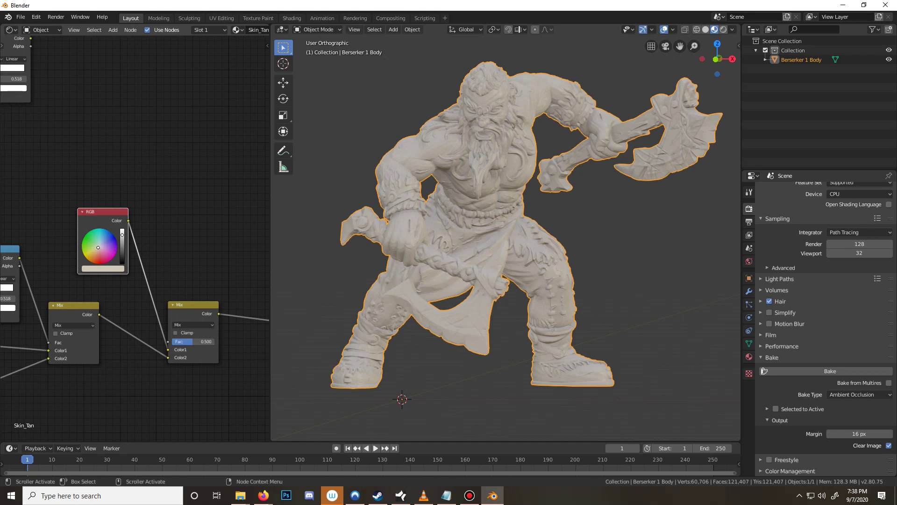
scroll(173, 253, down, 3)
drag(35, 88, 79, 149)
scroll(135, 238, up, 2)
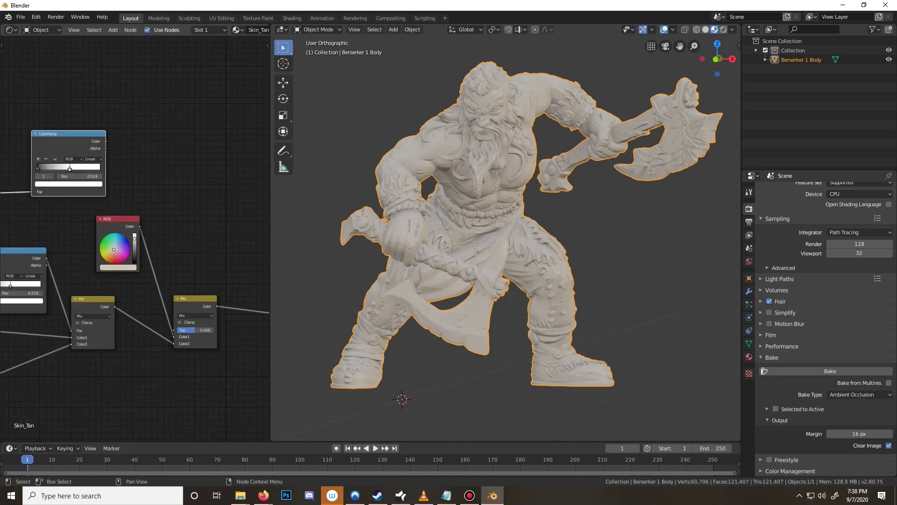
middle_drag(135, 239, 108, 187)
mouse_move(79, 89)
mouse_down()
mouse_move(182, 276)
mouse_move(175, 291)
mouse_up()
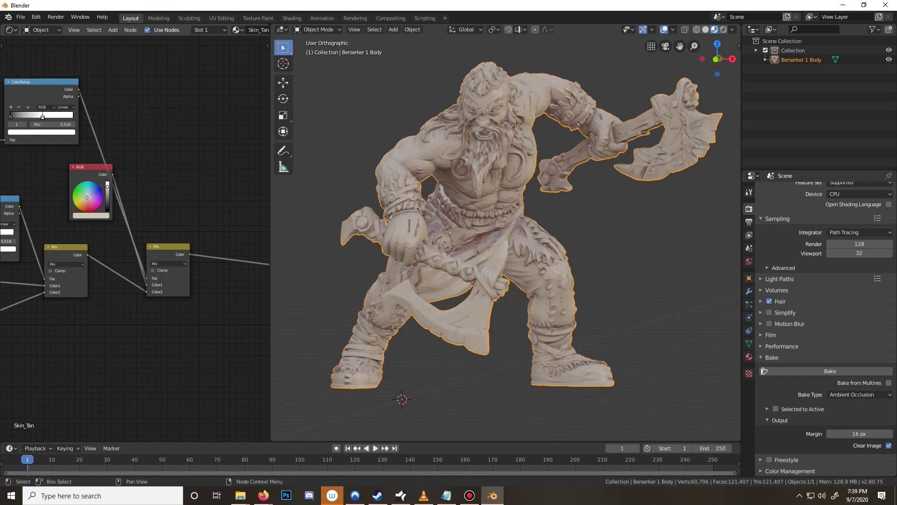
Move the copied ColorRamp's white stop out to the far end of the gradient, keeping the black stop at 0.000
middle_drag(43, 117, 83, 164)
scroll(82, 163, up, 8)
drag(82, 163, 141, 163)
mouse_move(19, 163)
mouse_down()
mouse_move(117, 163)
mouse_move(19, 163)
mouse_up()
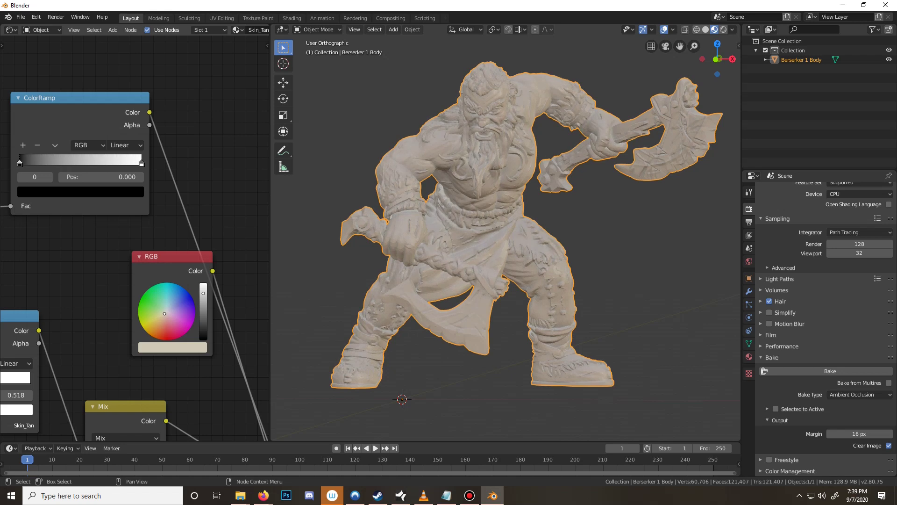
Add an Invert node between the baked image texture and the upper ColorRamp
scroll(136, 238, down, 8)
middle_drag(136, 237, 249, 194)
middle_drag(102, 202, 73, 213)
key(shift+a)
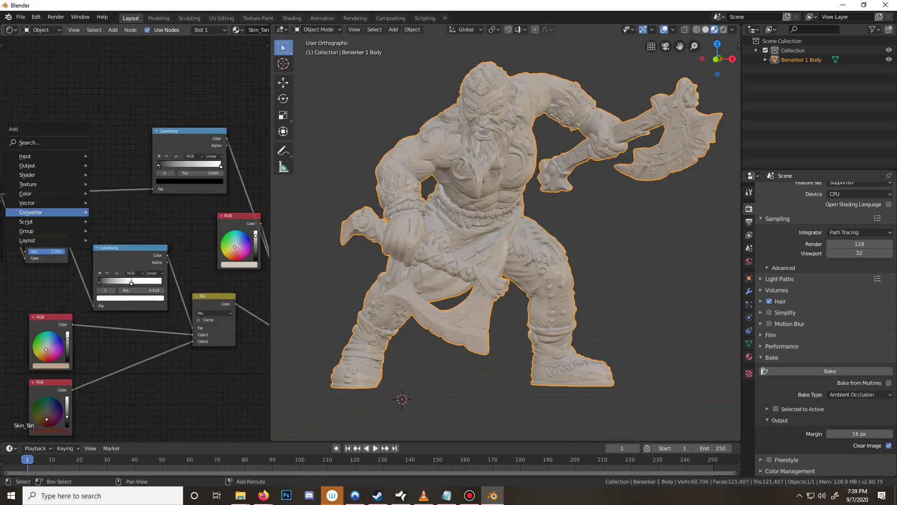
mouse_move(47, 202)
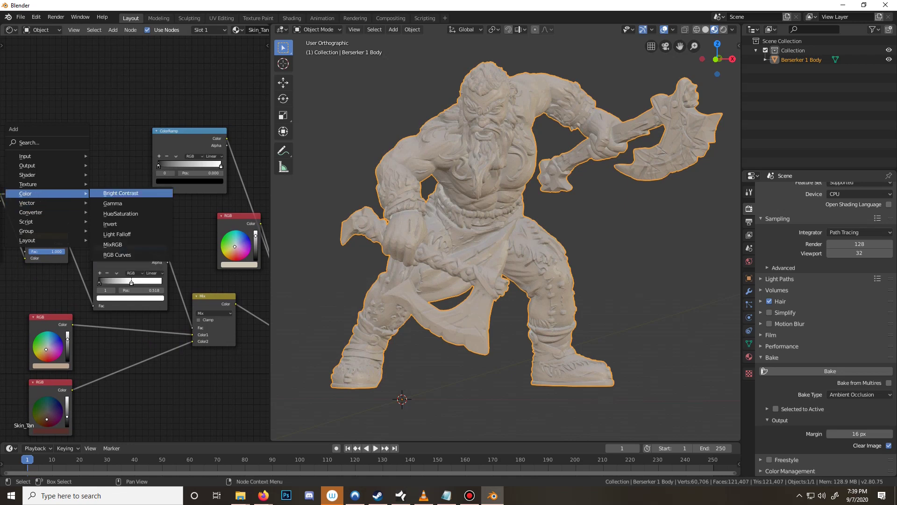
middle_drag(224, 215, 129, 234)
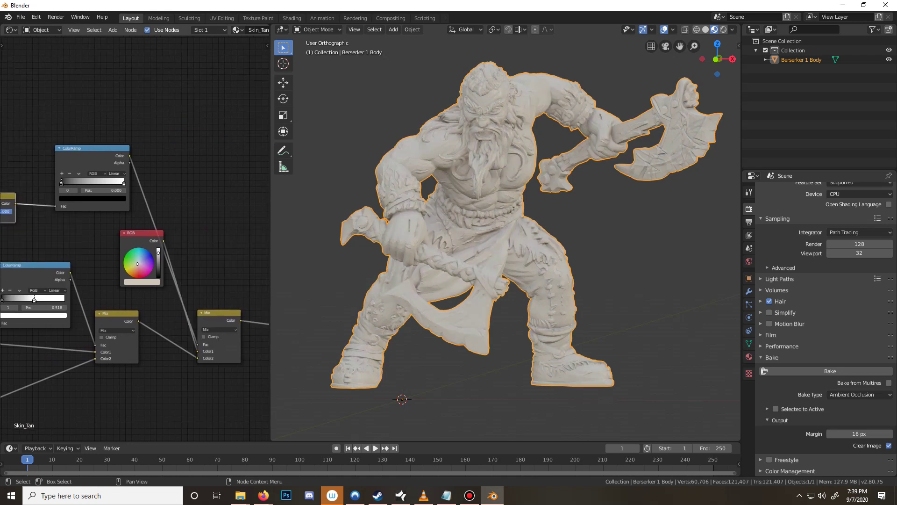
Narrow the upper ColorRamp's gradient by setting its white stop to 0.114 and moving the black stop slightly inward
scroll(129, 233, up, 7)
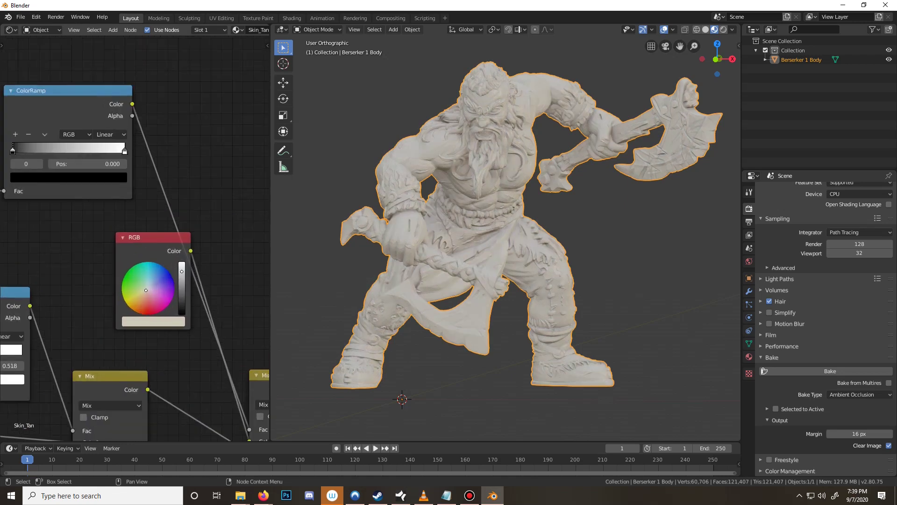
drag(124, 150, 37, 150)
middle_drag(37, 150, 113, 206)
scroll(103, 160, up, 5)
drag(98, 170, 85, 170)
drag(61, 170, 66, 170)
drag(85, 170, 80, 171)
Examine the combined highlight, skin and recess shading on the berserker from all sides and up close, with its material properties shown
middle_drag(420, 196, 278, 199)
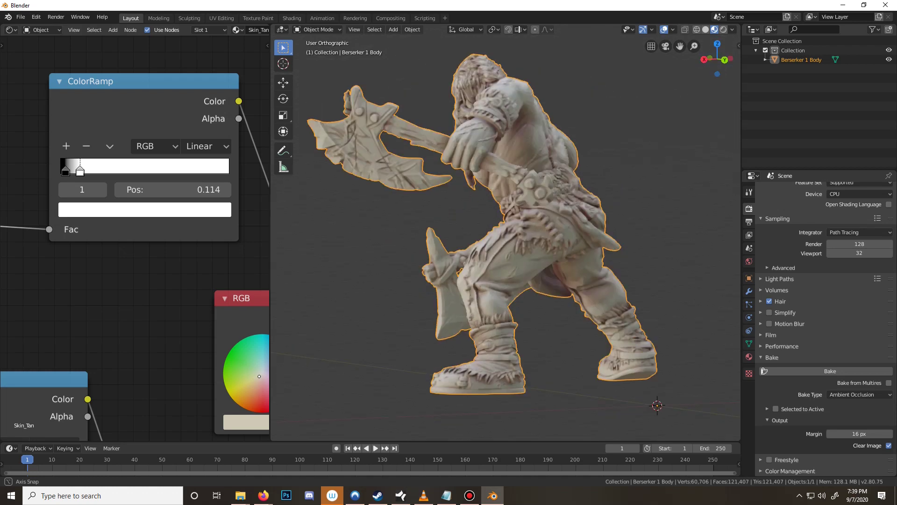
middle_drag(673, 233, 734, 234)
middle_drag(421, 234, 463, 264)
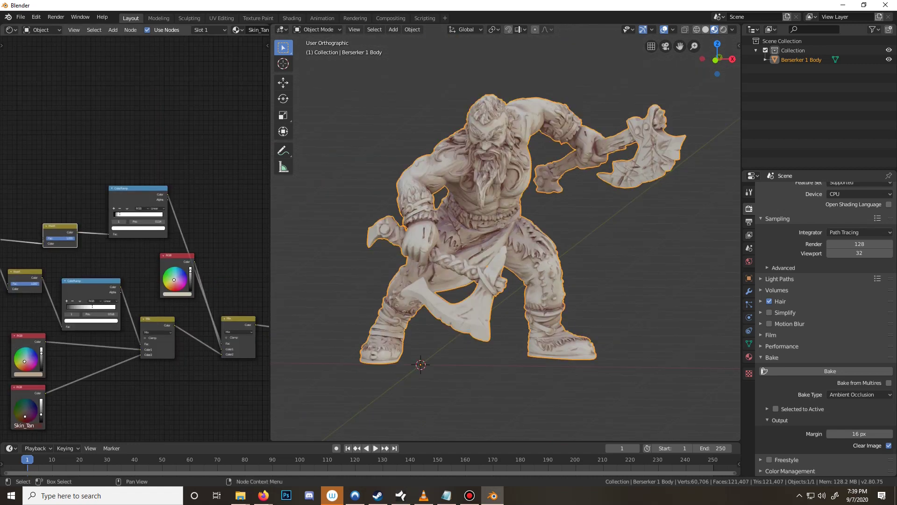
middle_drag(187, 289, 121, 158)
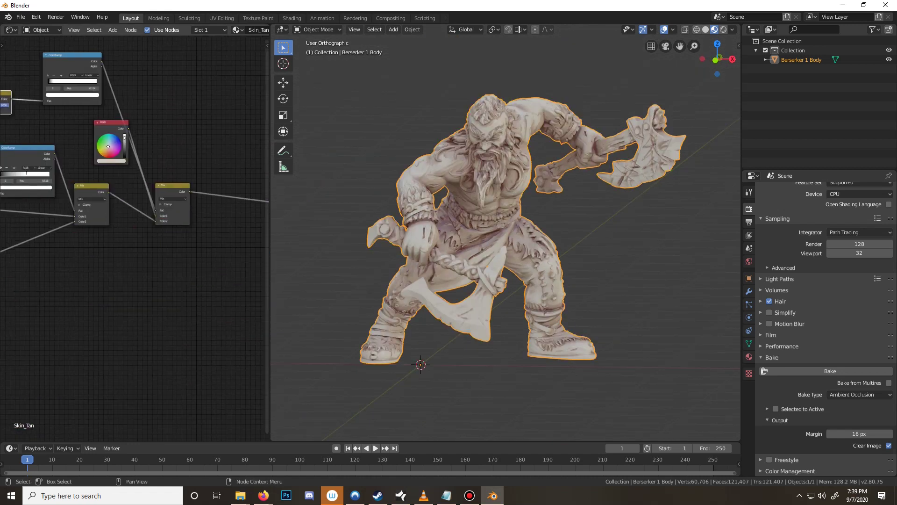
middle_drag(505, 233, 495, 205)
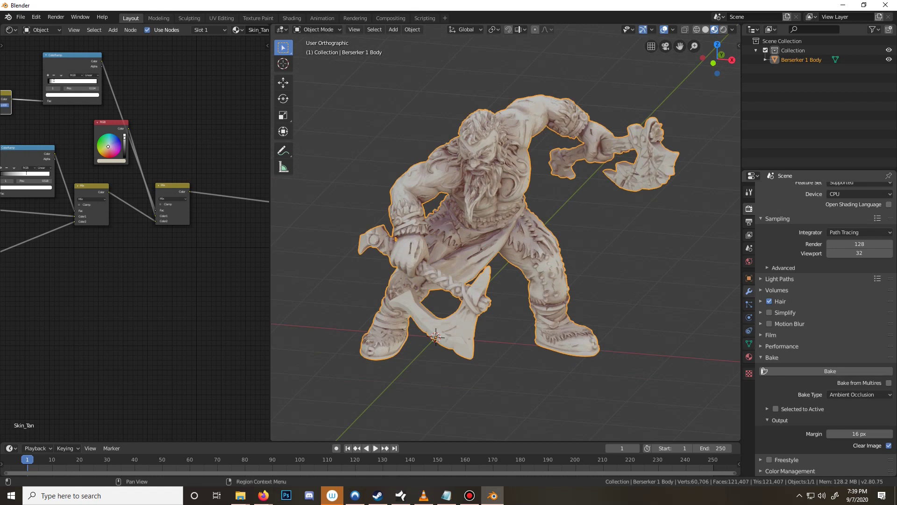
click(749, 356)
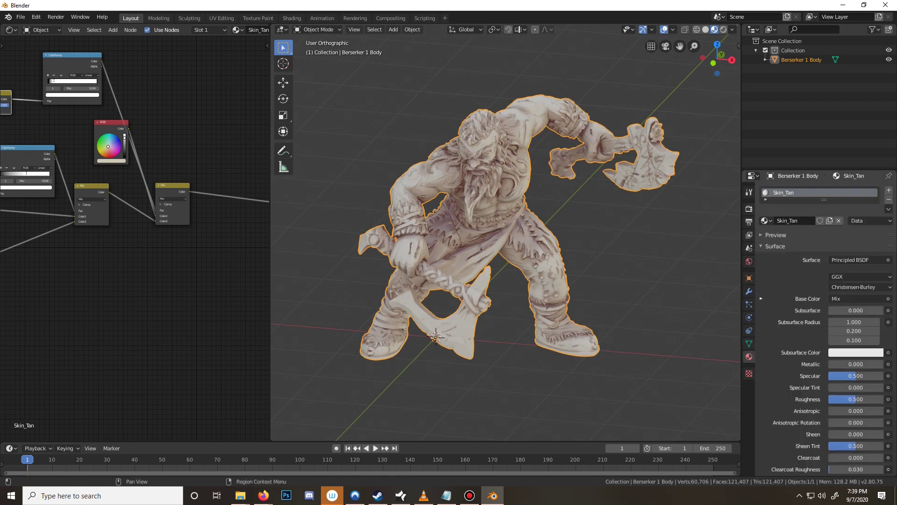
middle_drag(514, 222, 402, 269)
scroll(506, 232, up, 3)
scroll(402, 269, down, 3)
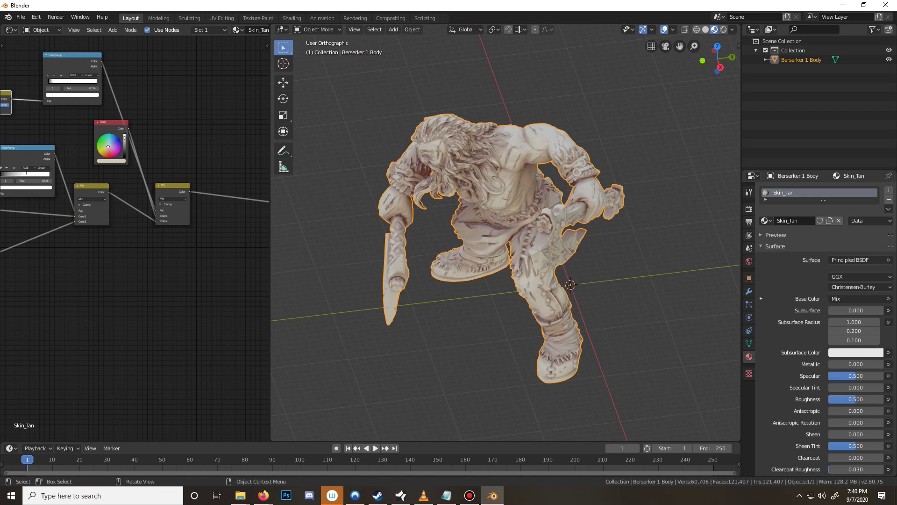
middle_drag(542, 243, 379, 230)
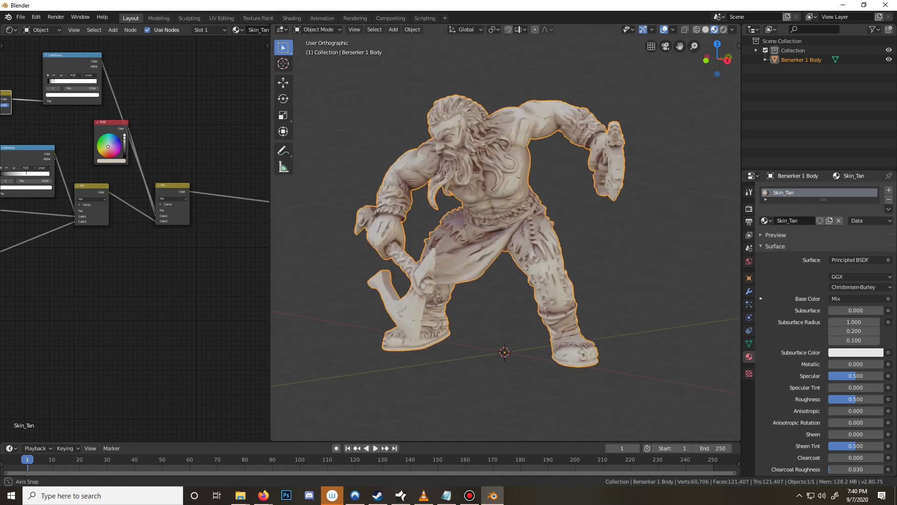
middle_drag(514, 229, 309, 238)
scroll(506, 233, up, 4)
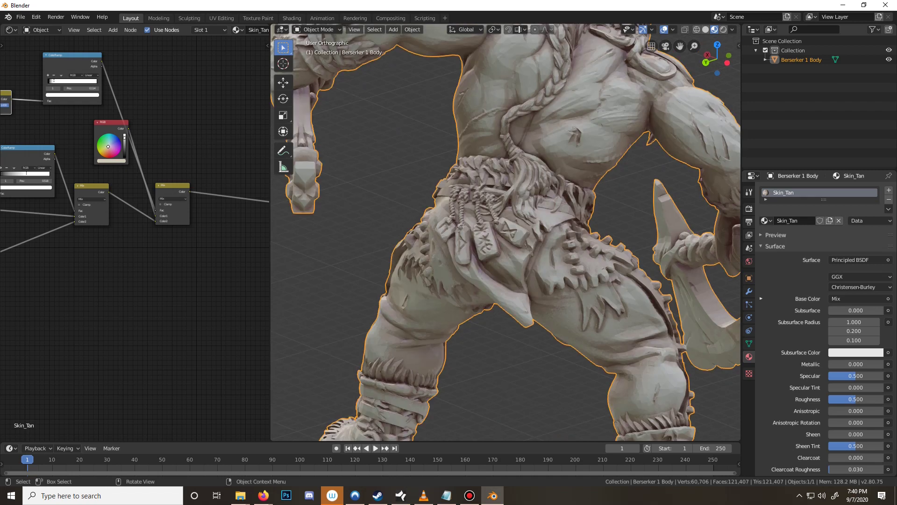
middle_drag(505, 232, 468, 222)
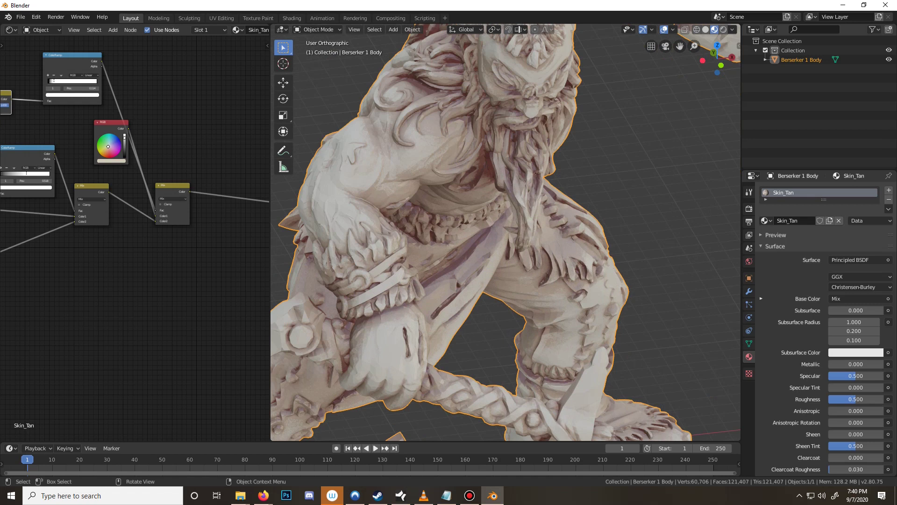
scroll(505, 231, down, 2)
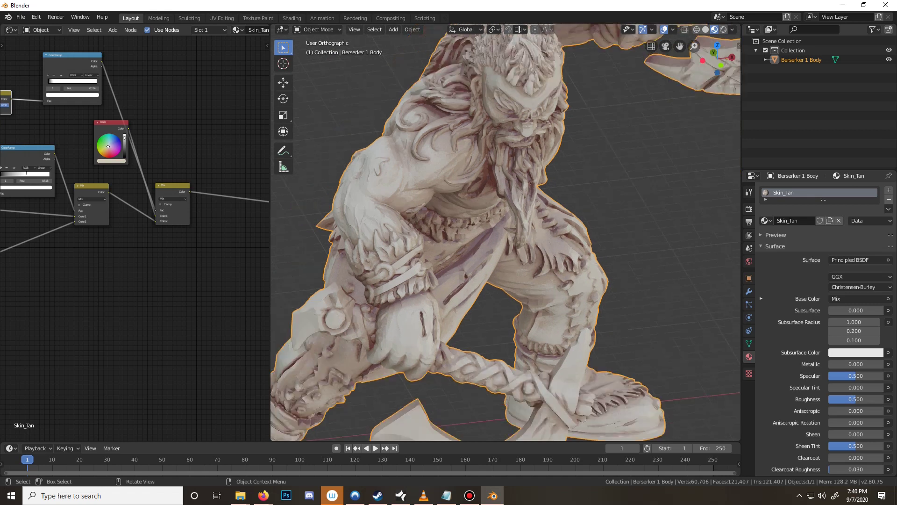
Add a second material slot to the berserker and link the existing Skin_Tan material to it
scroll(505, 232, down, 2)
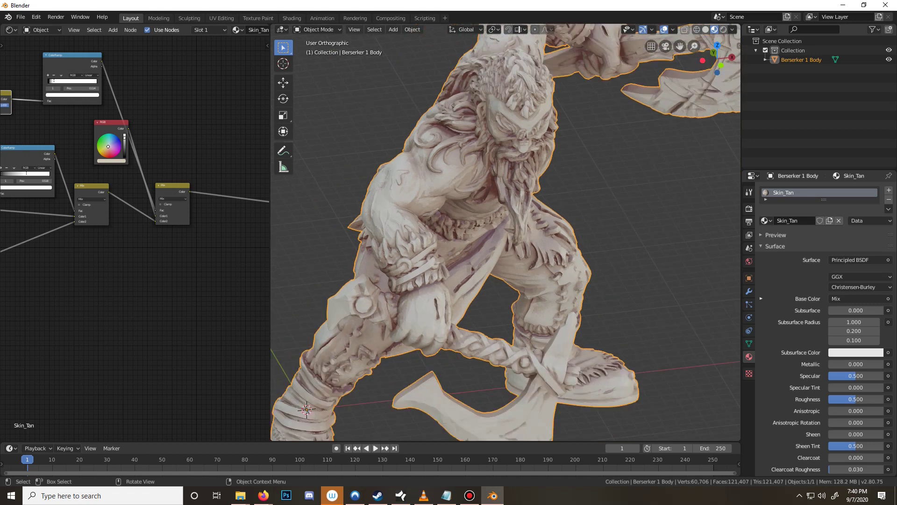
middle_drag(505, 232, 467, 229)
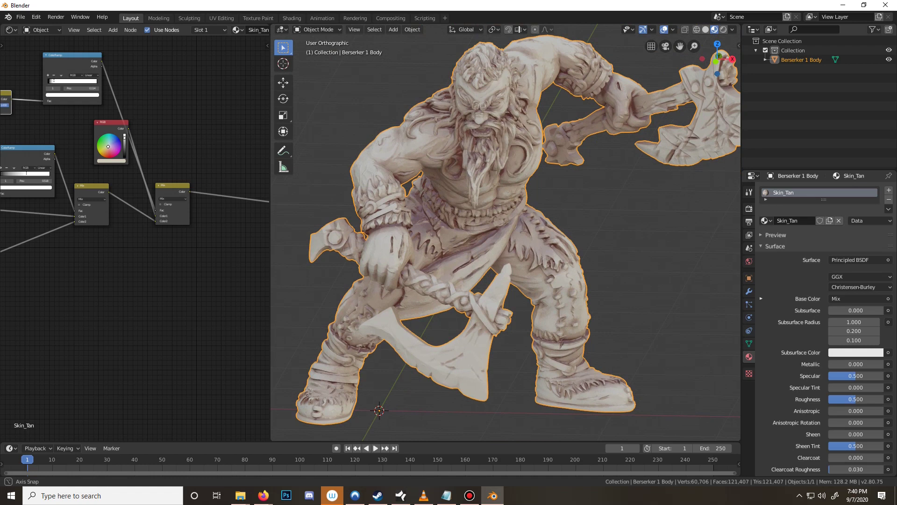
scroll(506, 232, down, 1)
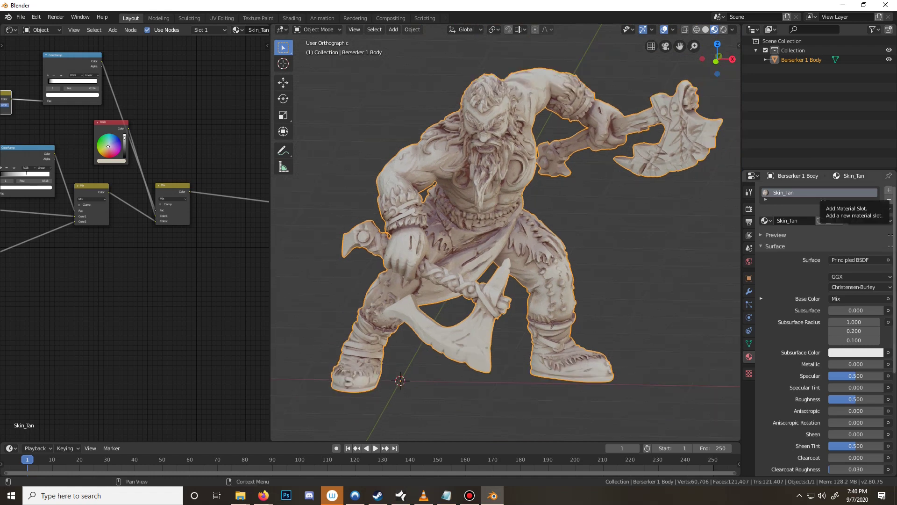
click(889, 190)
click(766, 241)
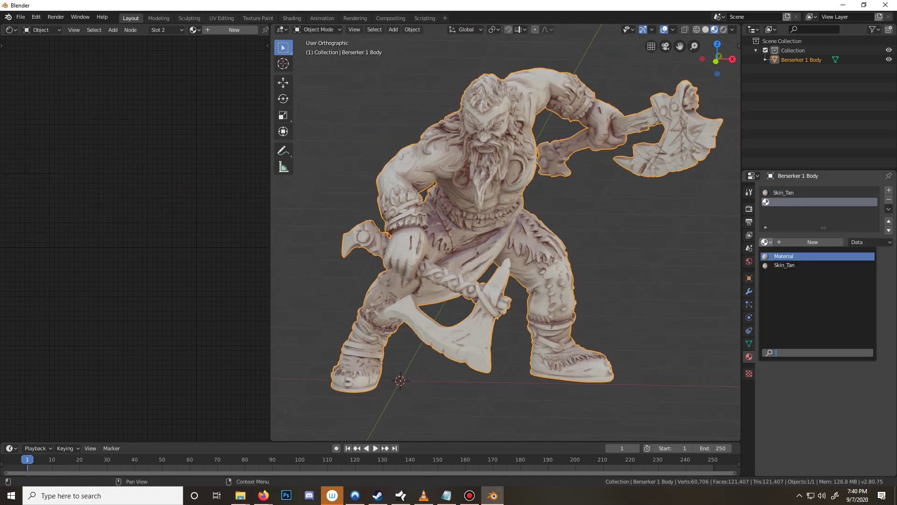
key(Down)
key(Return)
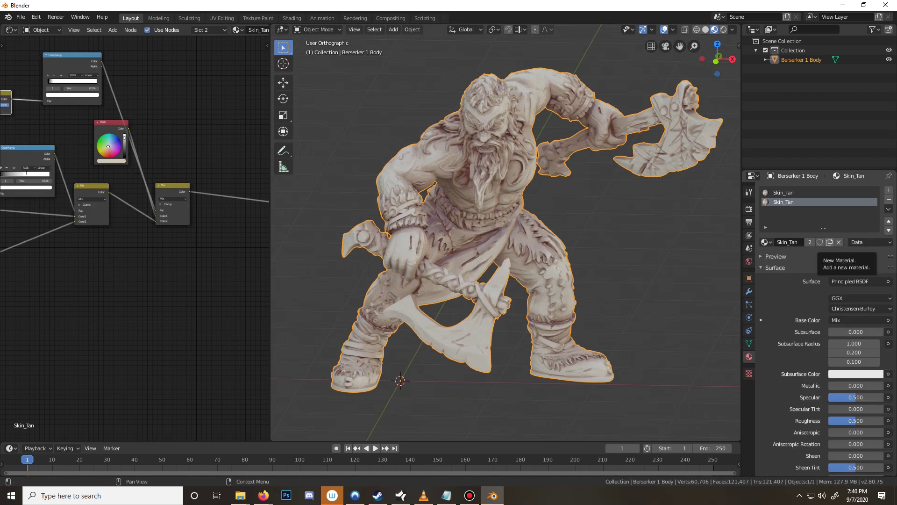
Make the material in the second slot an independent copy and name it Metal
click(829, 242)
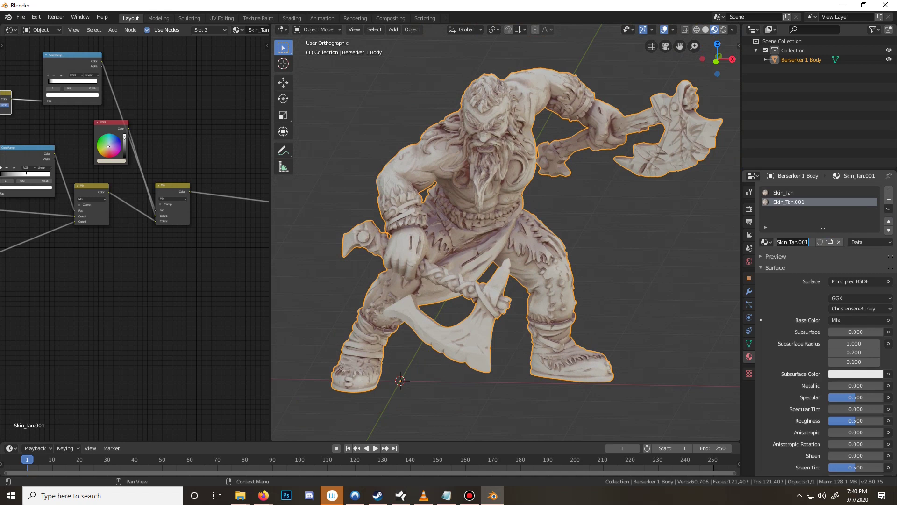
text(Metal)
key(Return)
Assign the Metal material to the berserker's entire mesh in Edit Mode and return to Object Mode
scroll(135, 238, down, 6)
middle_drag(135, 239, 66, 219)
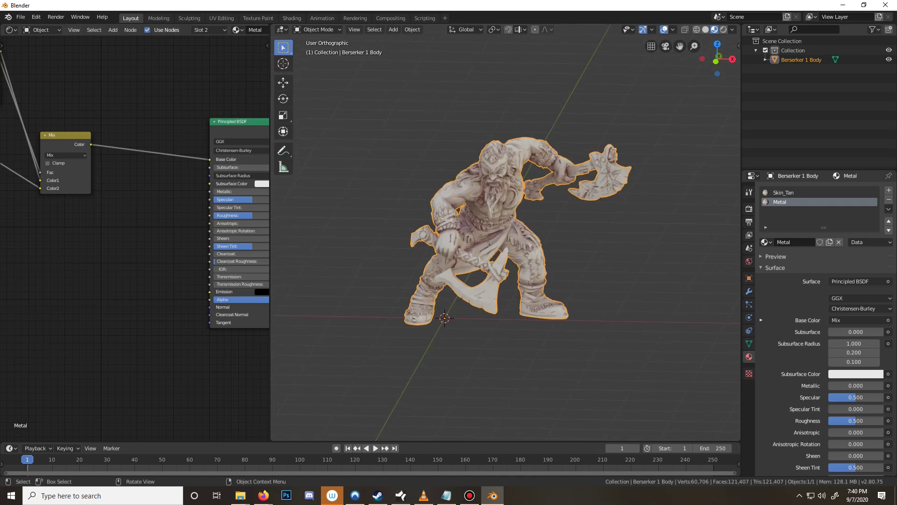
key(Tab)
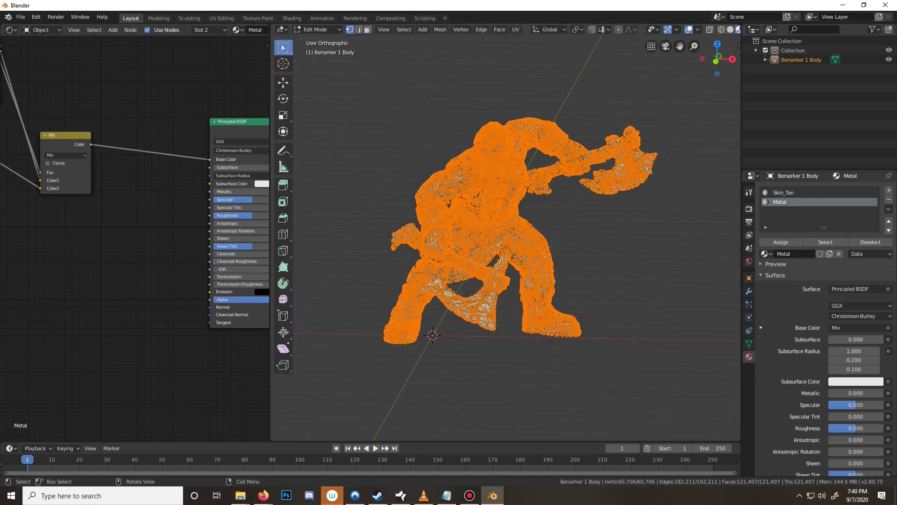
scroll(823, 364, up, 1)
key(alt+a)
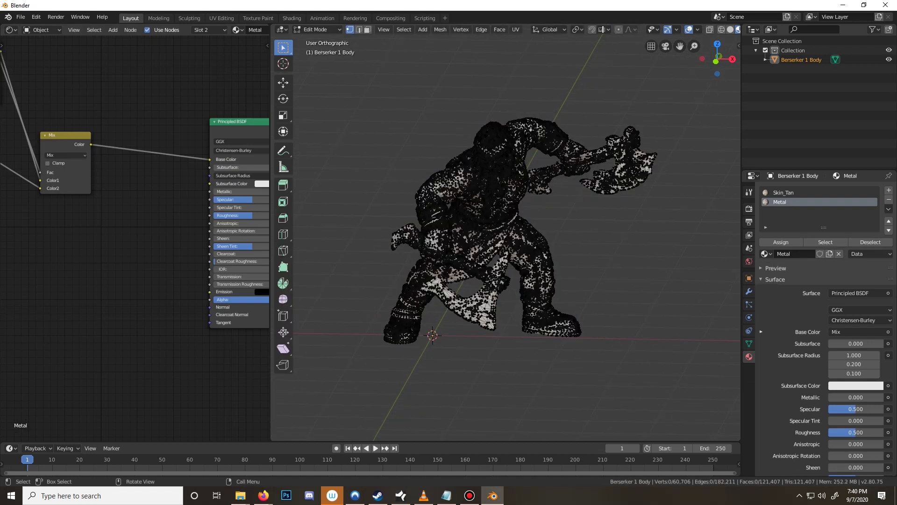
key(a)
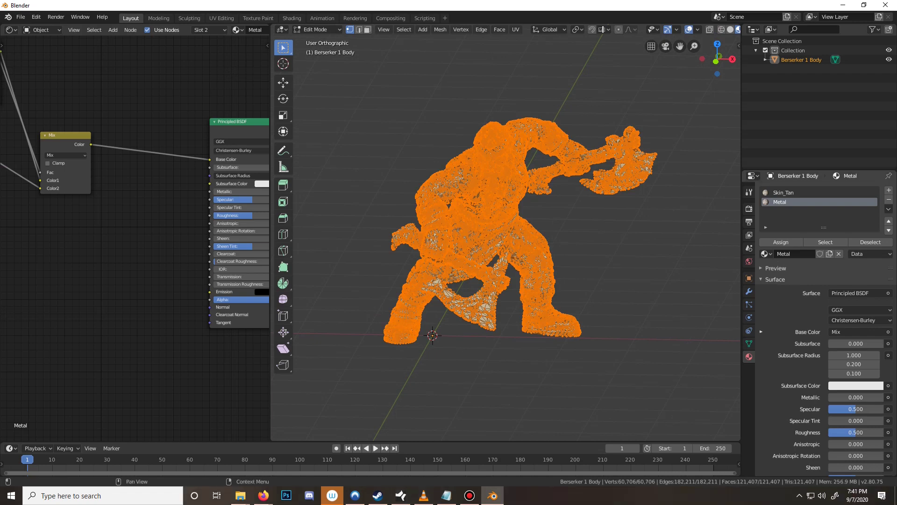
click(780, 241)
key(Tab)
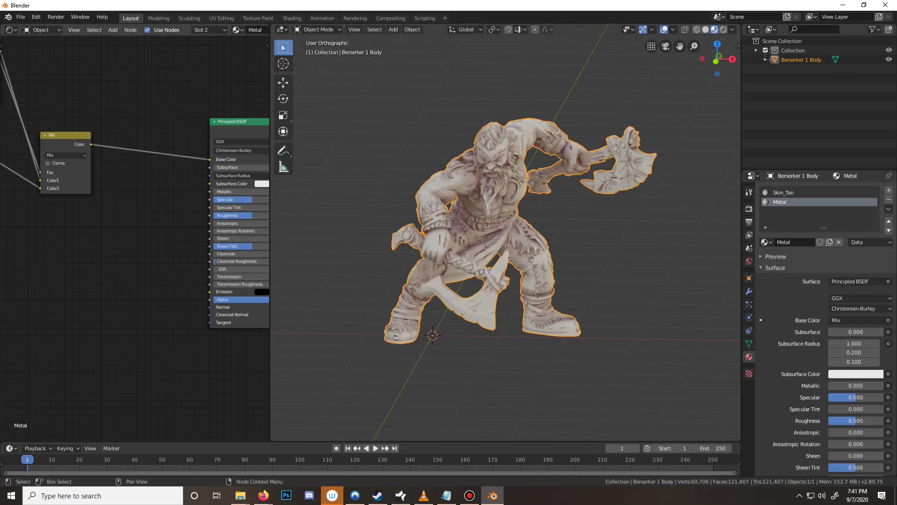
Set the Metallic value of the Metal material's Principled BSDF node to 1.000
scroll(252, 248, up, 3)
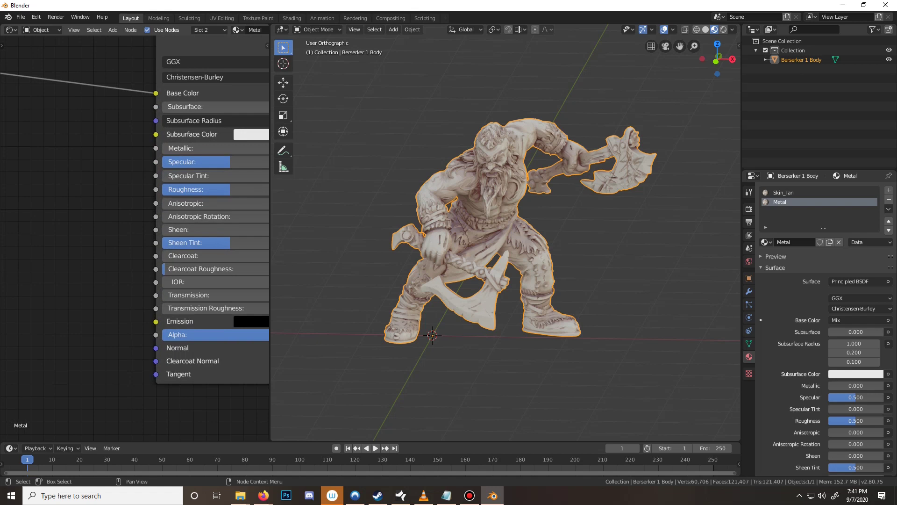
scroll(134, 238, up, 2)
middle_drag(206, 224, 134, 253)
click(784, 192)
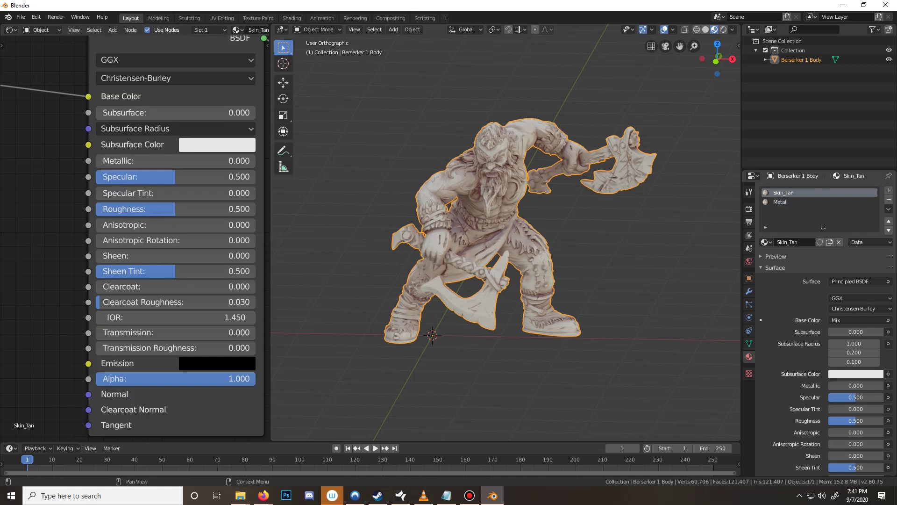
click(780, 202)
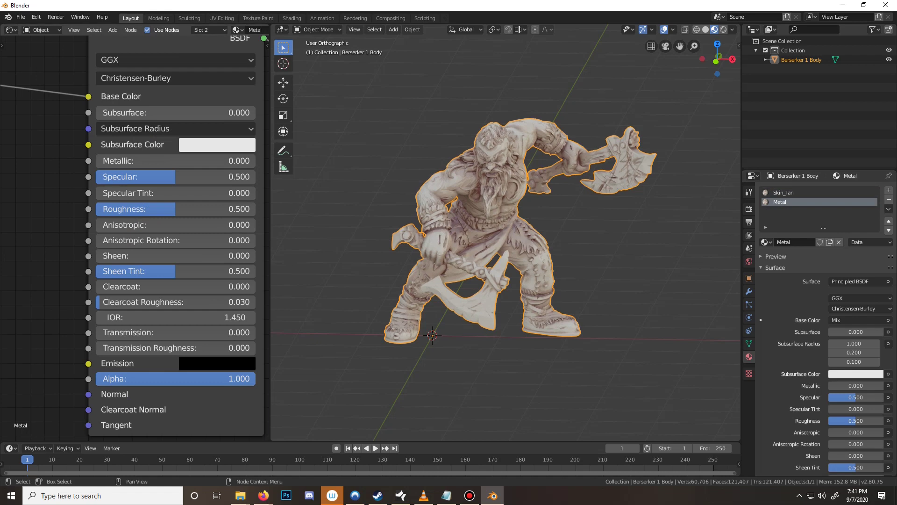
drag(127, 160, 220, 161)
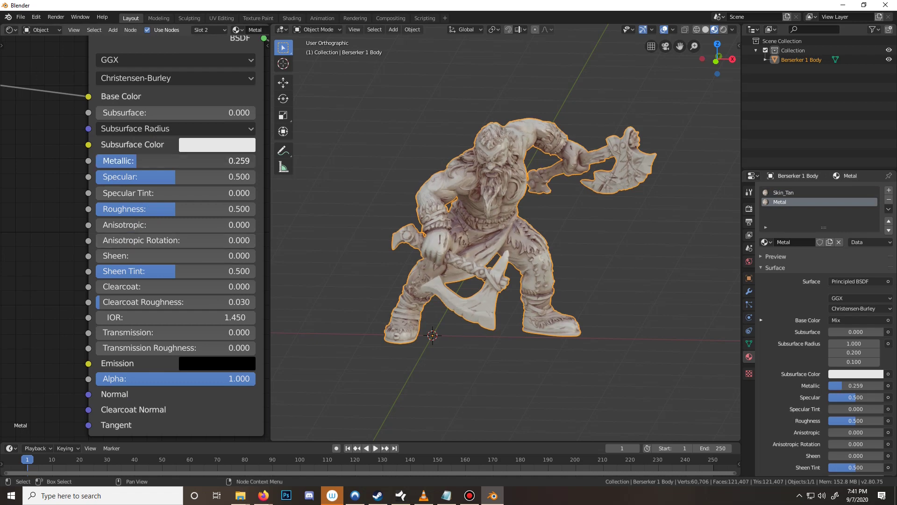
drag(136, 161, 255, 161)
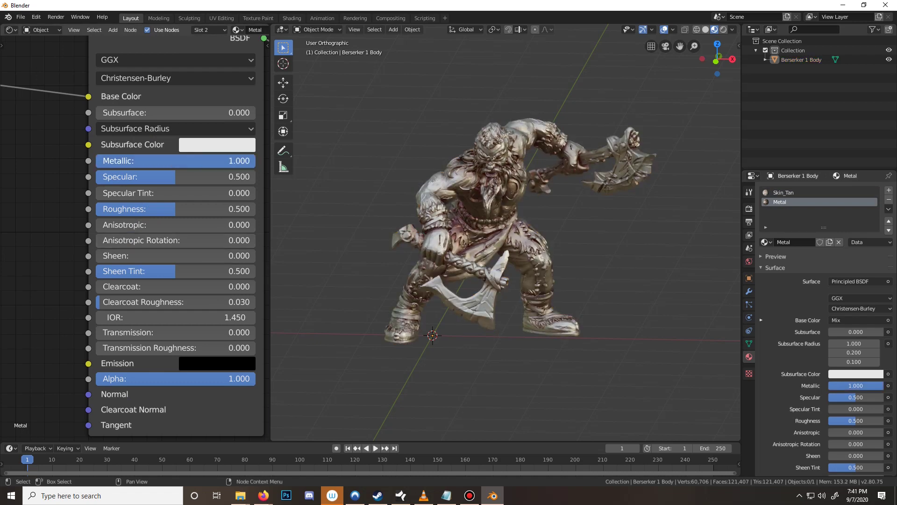
click(176, 161)
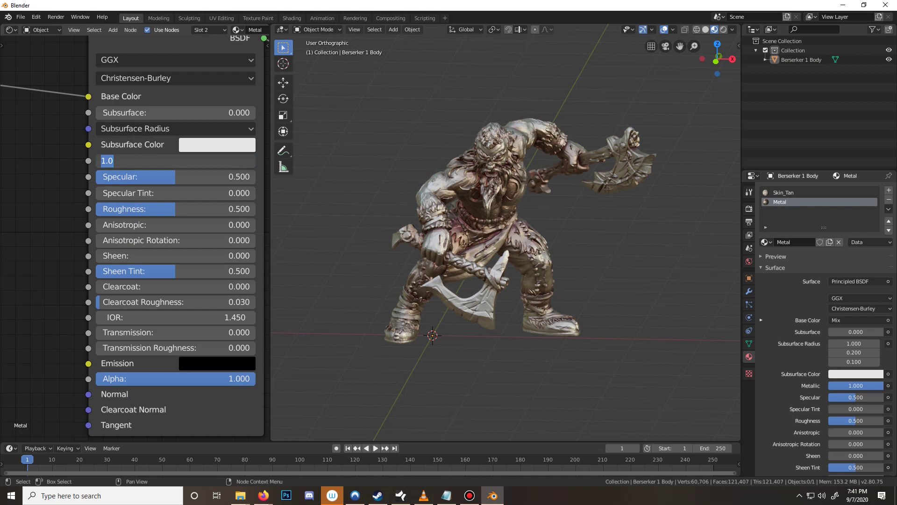
key(Return)
Raise the Metal material's Specular value to 0.800 and view the berserker from different sides
middle_drag(654, 225, 281, 261)
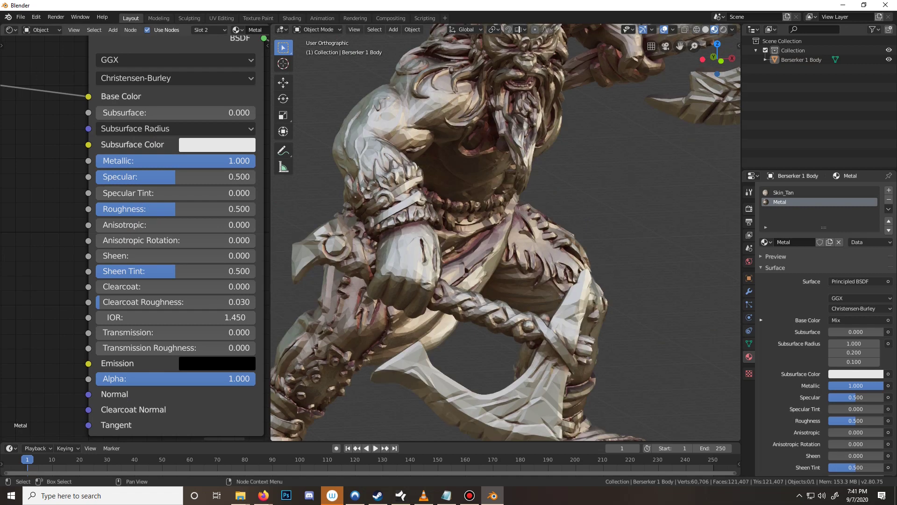
mouse_move(175, 177)
mouse_down()
mouse_move(240, 177)
mouse_move(105, 177)
mouse_move(224, 177)
mouse_up()
middle_drag(505, 234, 524, 206)
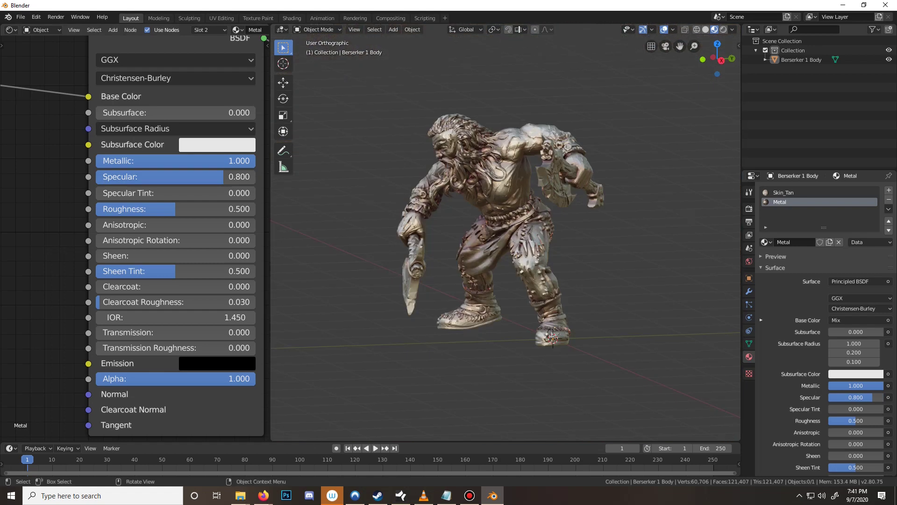
middle_drag(505, 234, 566, 234)
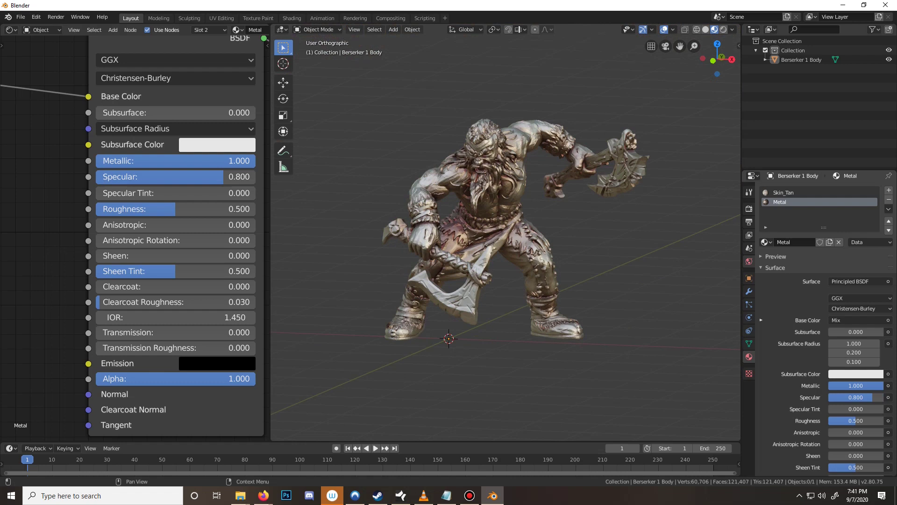
Look through the world settings and the berserker's object Visibility and Viewport Display settings for a shading option
click(749, 262)
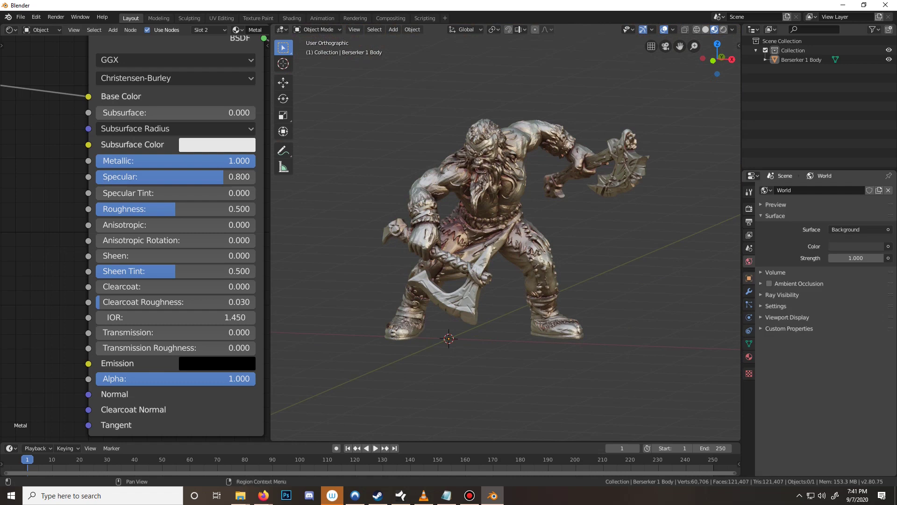
click(749, 278)
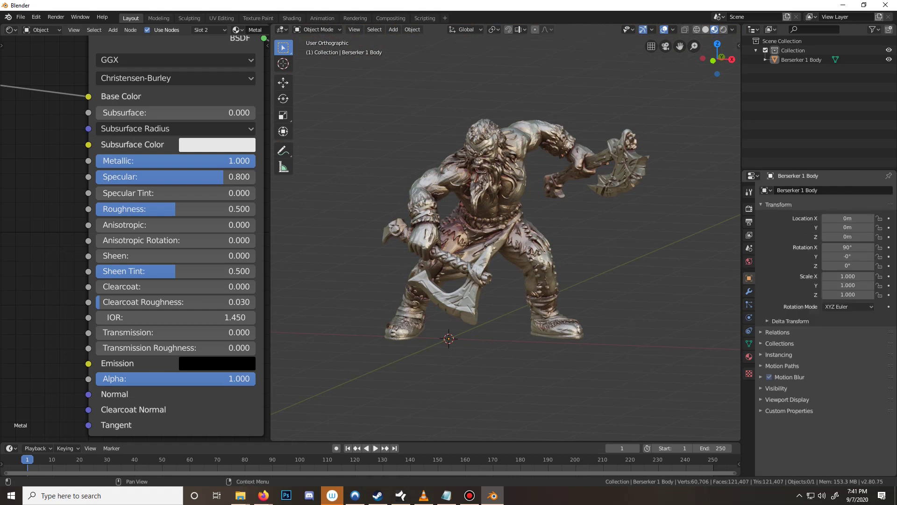
click(776, 388)
scroll(825, 327, down, 3)
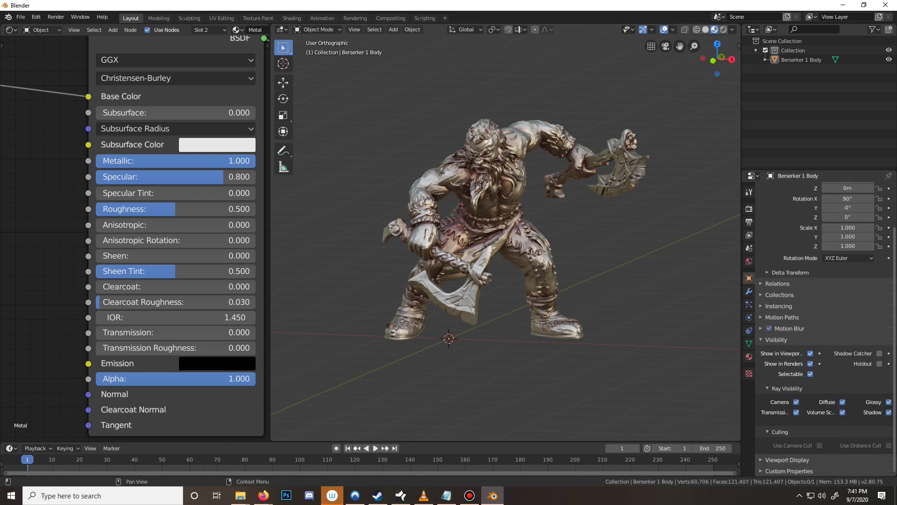
click(787, 459)
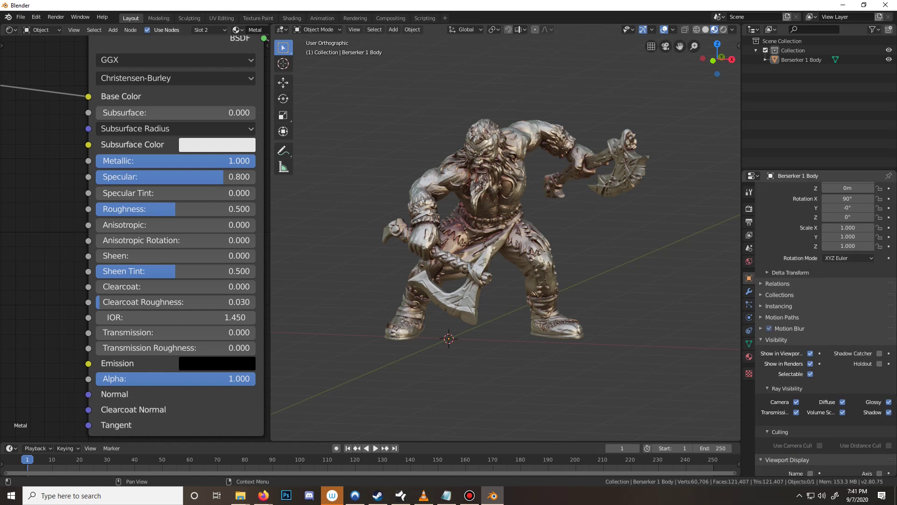
scroll(825, 327, down, 4)
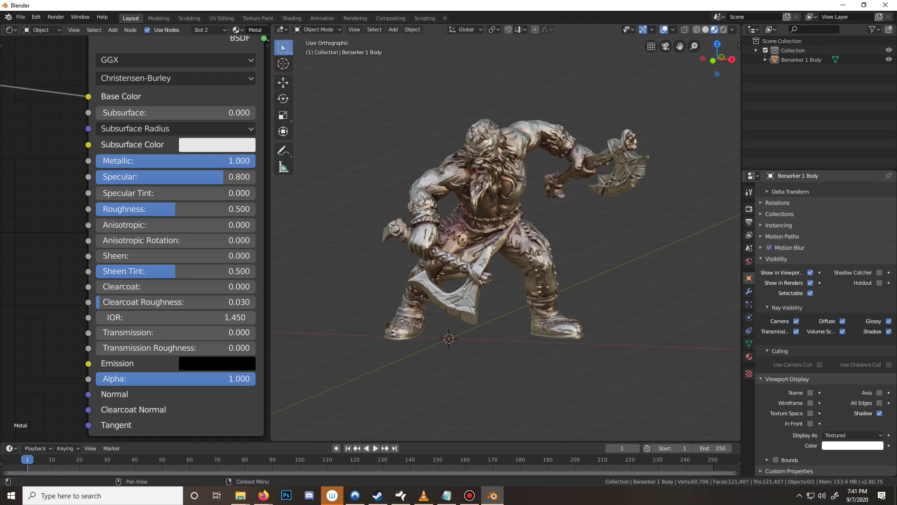
scroll(849, 306, up, 6)
Apply smooth shading to the berserker's whole mesh in Edit Mode and return to Object Mode
middle_drag(506, 234, 525, 233)
scroll(524, 234, up, 3)
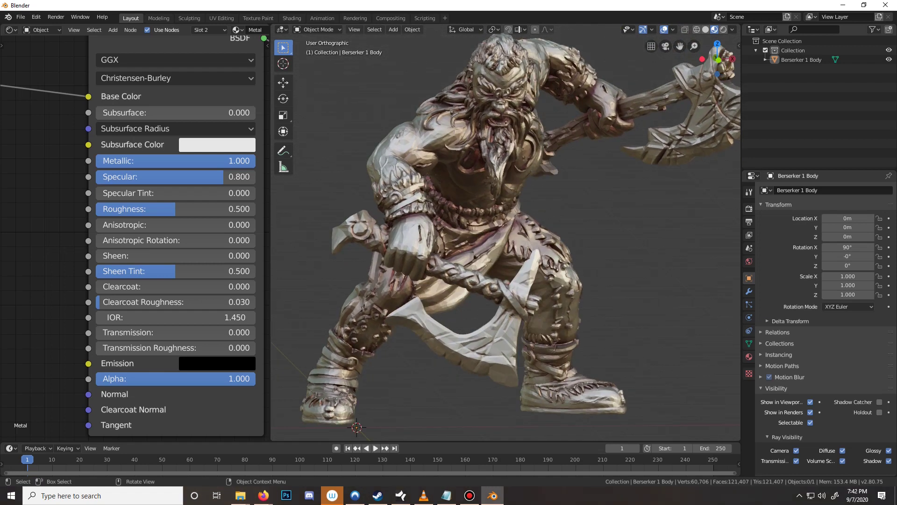
key(Tab)
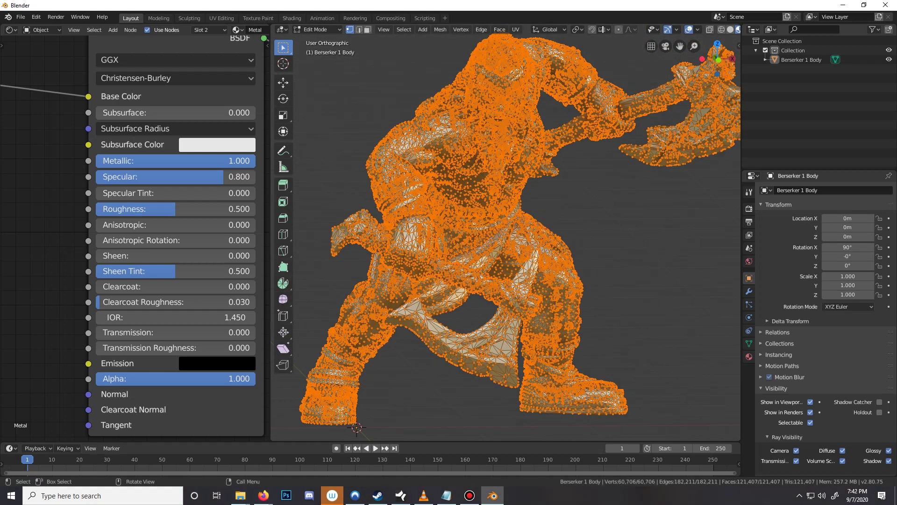
click(440, 29)
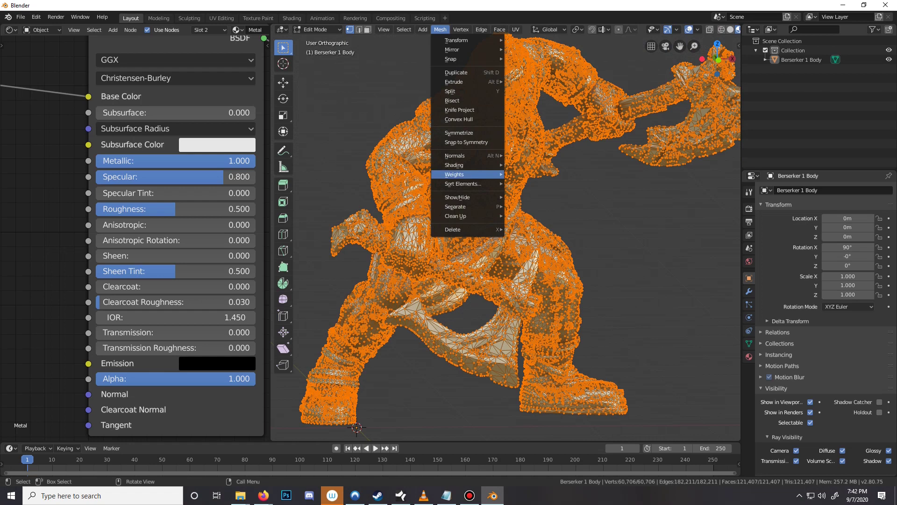
mouse_move(456, 165)
click(535, 164)
key(Tab)
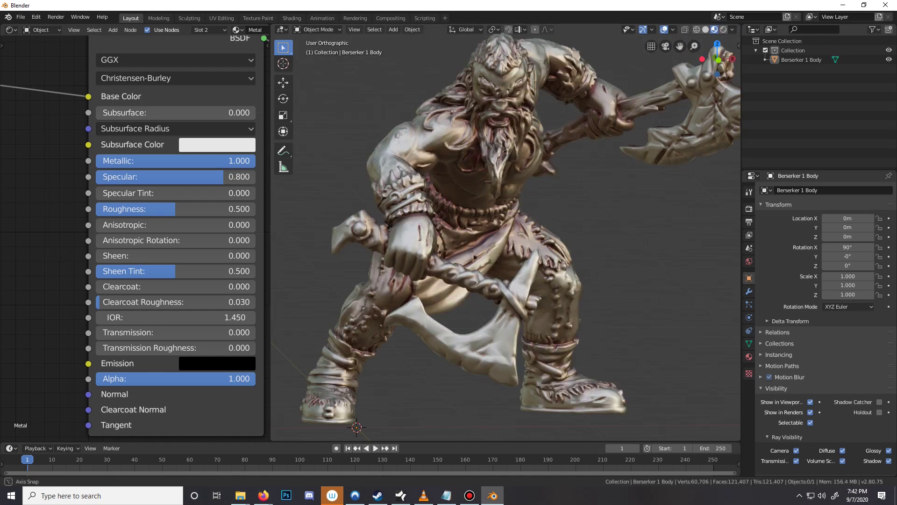
mouse_move(434, 233)
middle_down()
mouse_move(575, 234)
mouse_move(433, 238)
middle_up()
scroll(505, 233, down, 1)
Recolour the Metal material's tan base RGB node to a darker bluish grey
scroll(134, 224, down, 9)
middle_drag(9, 224, 268, 224)
middle_drag(10, 140, 265, 194)
scroll(131, 242, up, 4)
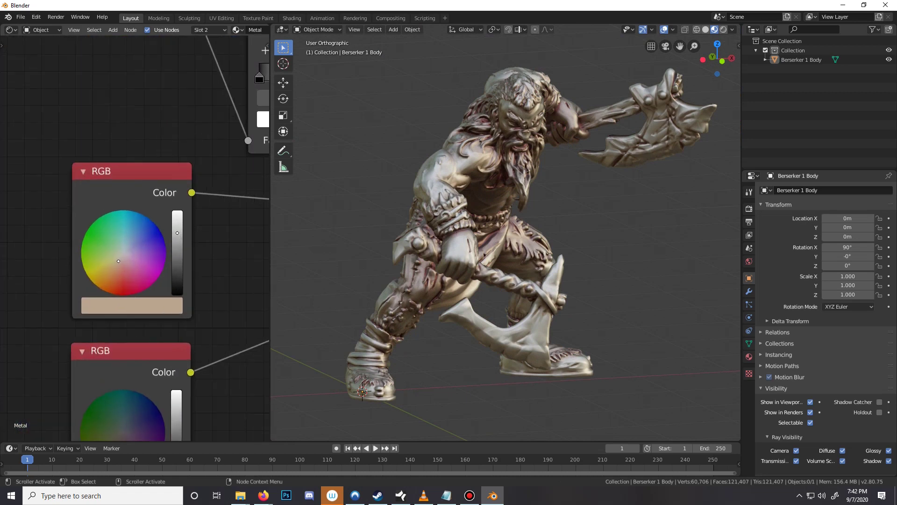
drag(118, 261, 129, 248)
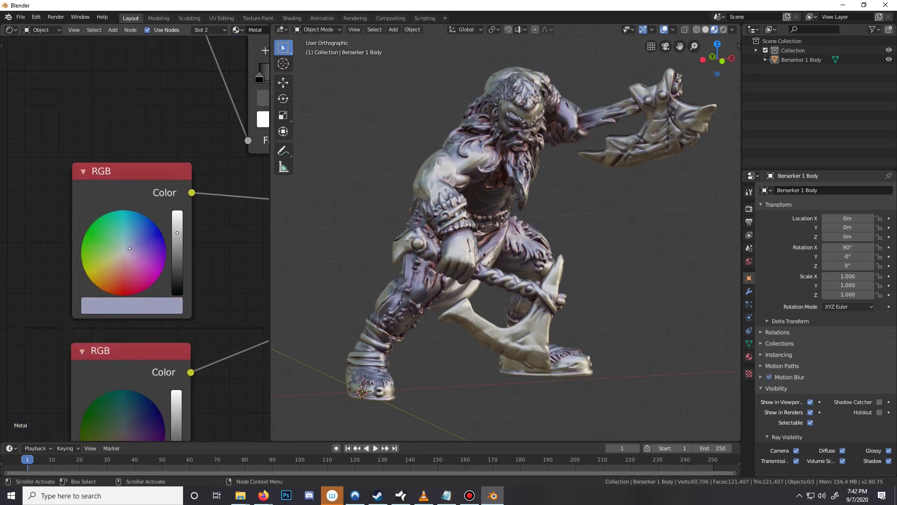
drag(177, 232, 178, 254)
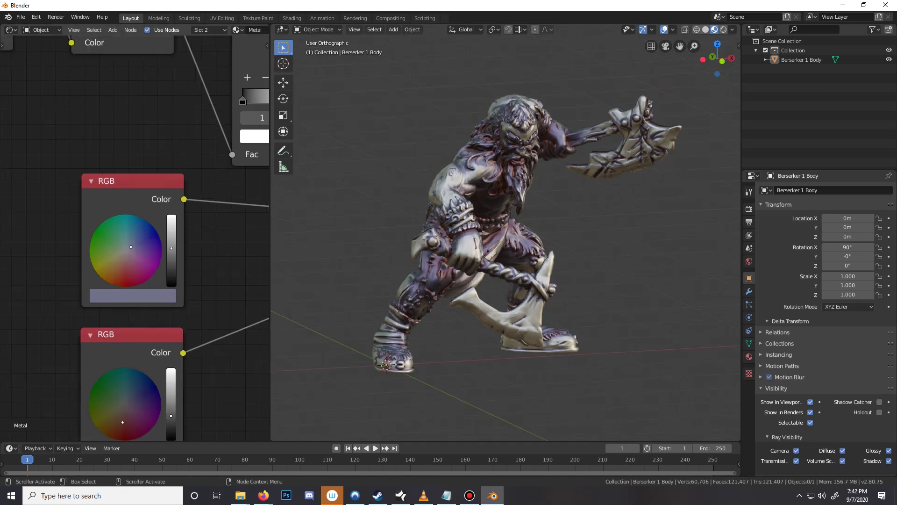
Change the Metal material's recess RGB node to a dark orange-brown and inspect the berserker's torso and legs up close
middle_drag(131, 328, 121, 86)
scroll(135, 239, up, 1)
drag(106, 204, 93, 208)
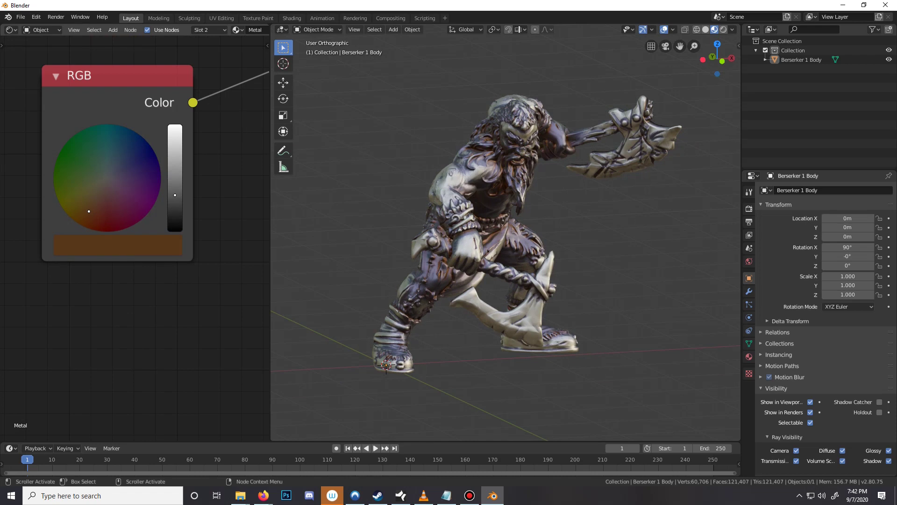
drag(174, 195, 175, 210)
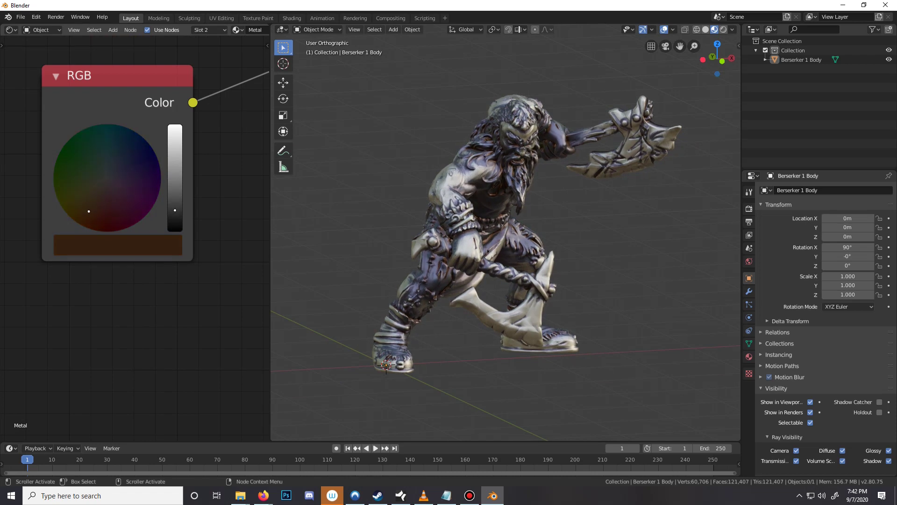
middle_drag(488, 251, 446, 252)
scroll(506, 233, up, 5)
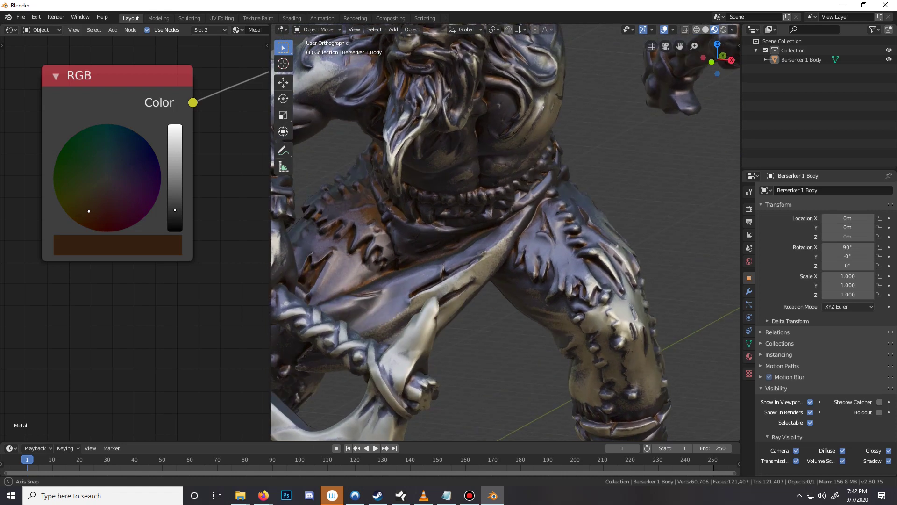
Recolour the Metal material's highlight RGB node to a muted, greyish lavender with reduced brightness
scroll(505, 234, down, 6)
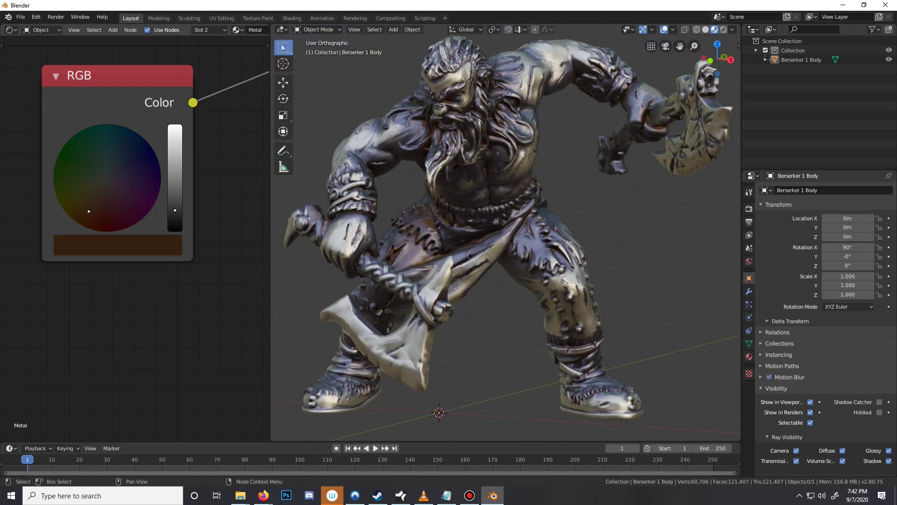
scroll(140, 164, down, 3)
scroll(135, 238, down, 7)
middle_drag(220, 126, 14, 343)
scroll(134, 238, up, 14)
drag(95, 291, 99, 286)
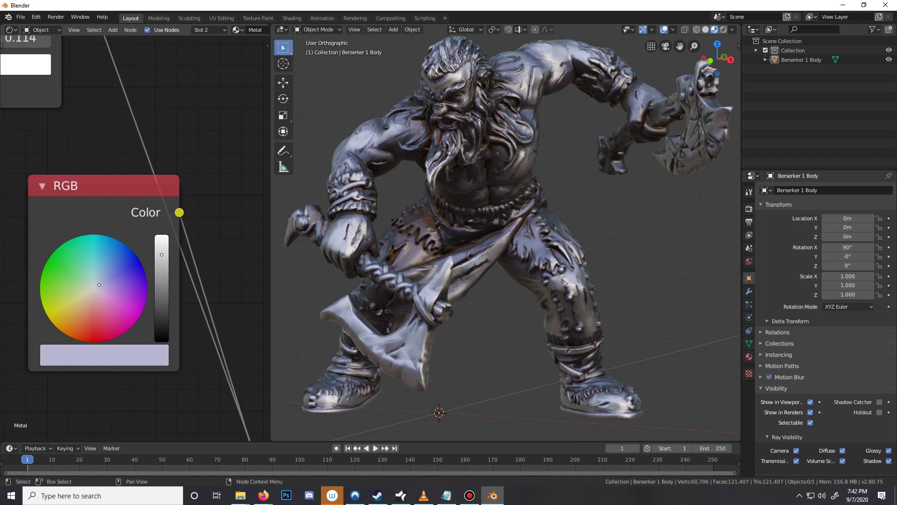
drag(161, 255, 161, 272)
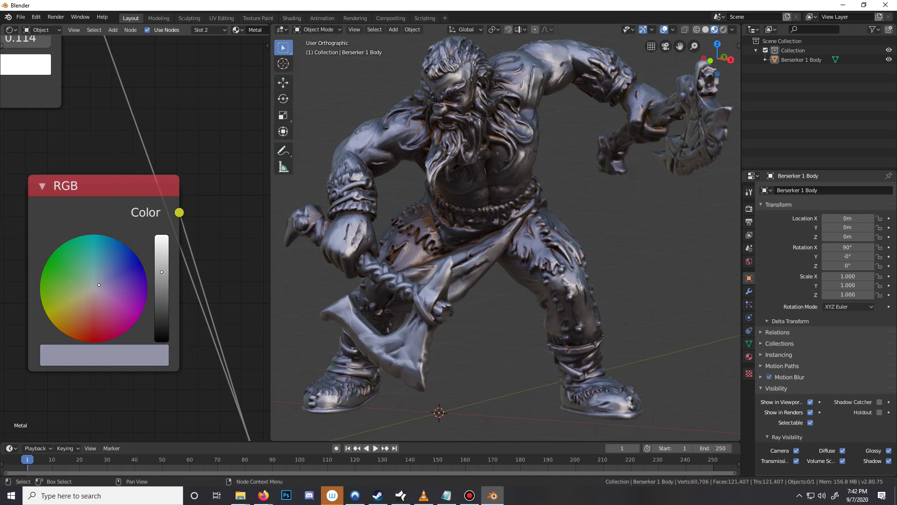
scroll(542, 229, up, 1)
middle_drag(449, 233, 580, 227)
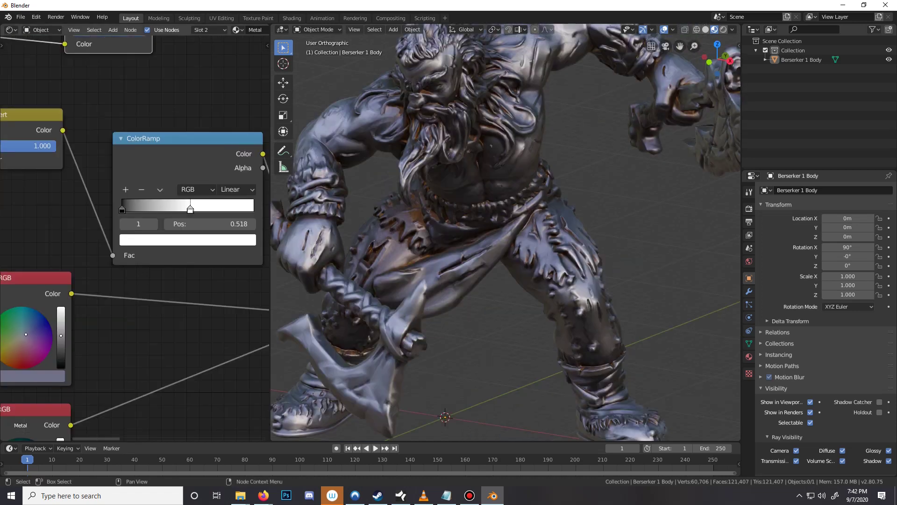
Shift the Metal material's base RGB node slightly towards a more neutral grey
scroll(134, 234, down, 5)
middle_drag(134, 233, 144, 186)
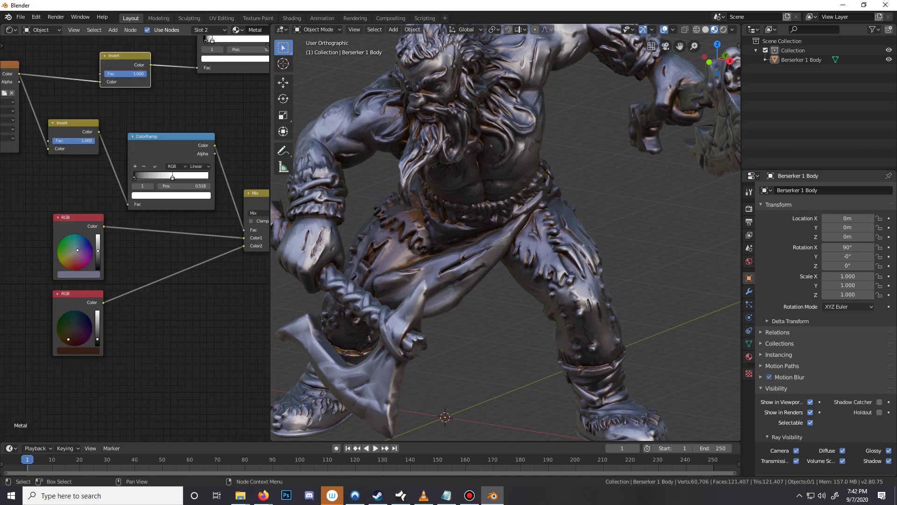
scroll(135, 234, up, 4)
middle_drag(134, 233, 151, 214)
scroll(49, 246, up, 3)
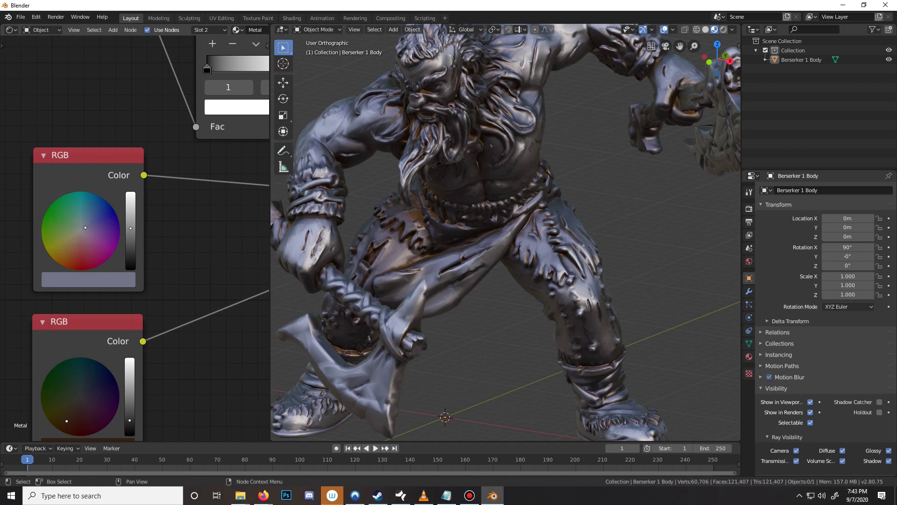
mouse_move(85, 227)
mouse_down()
mouse_move(87, 237)
mouse_move(85, 228)
mouse_up()
Move the white stop of the ColorRamp feeding the first Mix node to 0.491
scroll(506, 232, down, 5)
middle_drag(506, 233, 578, 232)
scroll(578, 232, up, 4)
middle_drag(187, 234, 192, 161)
scroll(134, 239, down, 15)
middle_drag(134, 239, 67, 320)
scroll(135, 238, up, 8)
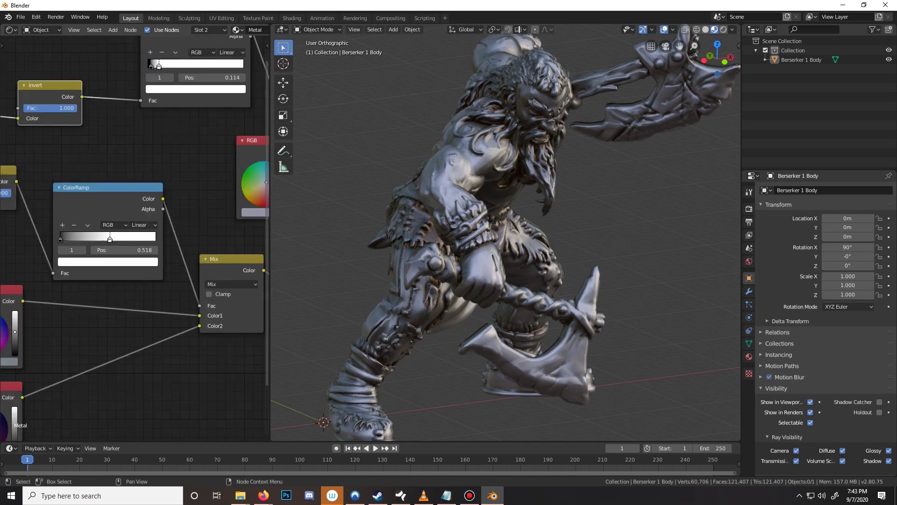
scroll(135, 239, up, 2)
mouse_move(98, 238)
mouse_down()
mouse_move(114, 238)
mouse_move(86, 237)
mouse_move(94, 237)
mouse_up()
Tighten the highlight ColorRamp by moving its white stop to 0.077 and its black stop to 0.059
middle_drag(505, 238, 440, 227)
middle_drag(327, 233, 243, 233)
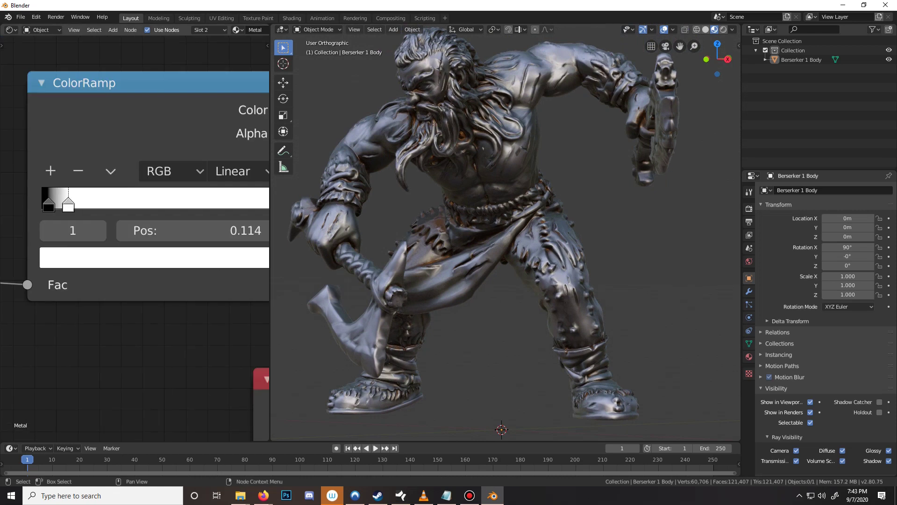
drag(68, 205, 64, 205)
mouse_move(49, 205)
mouse_down()
mouse_move(100, 205)
mouse_move(69, 206)
mouse_up()
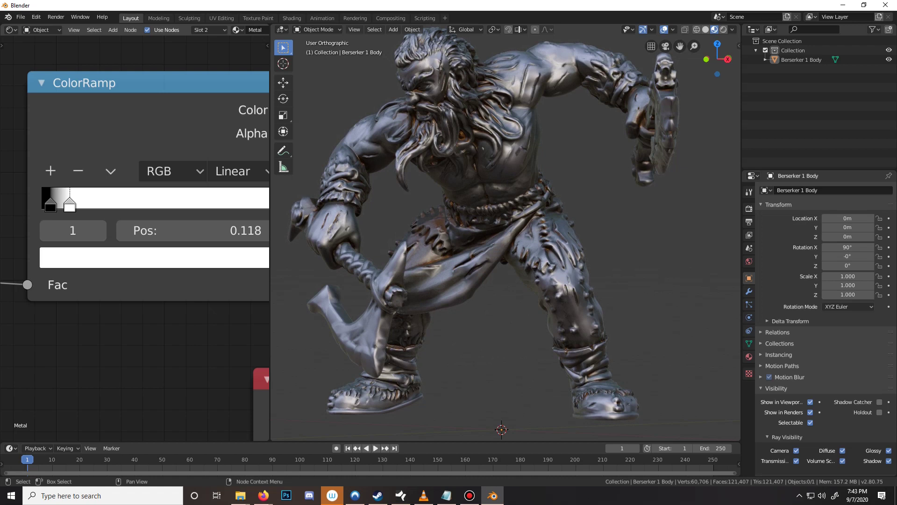
drag(60, 206, 60, 206)
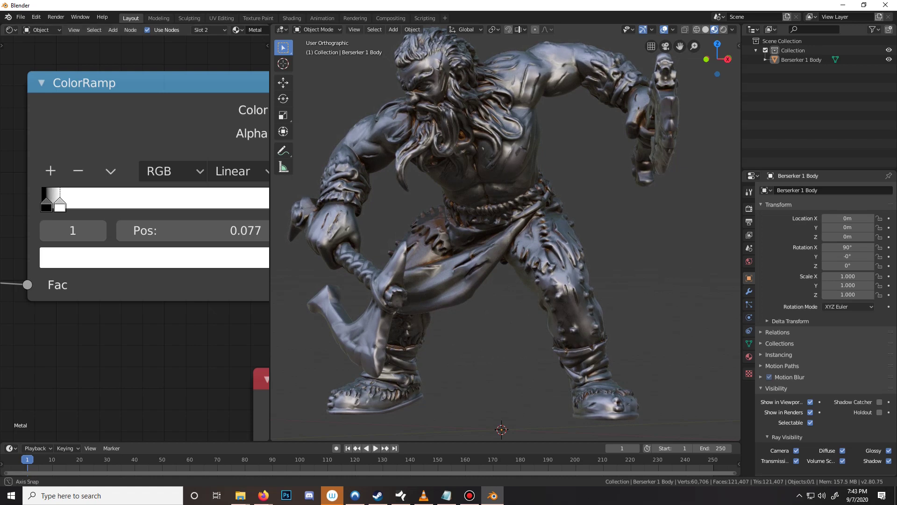
middle_drag(467, 234, 538, 240)
drag(45, 206, 56, 206)
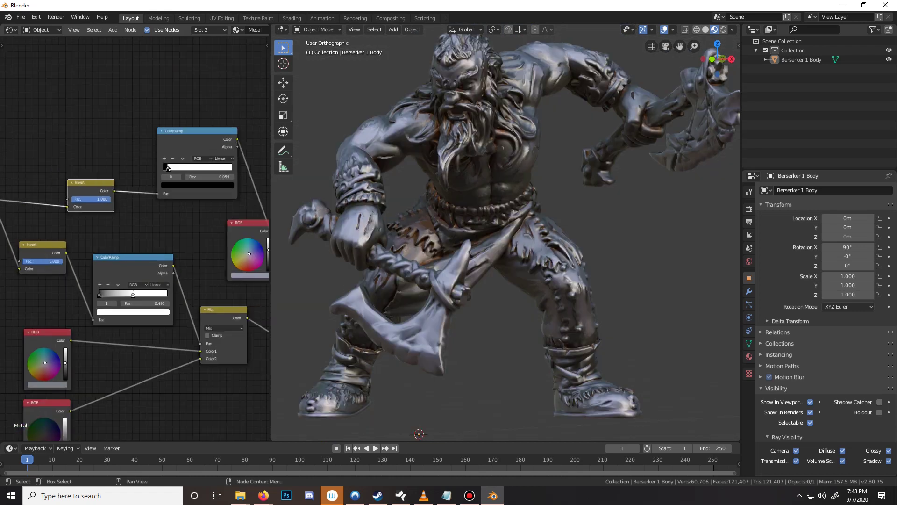
Brighten the highlight RGB node's lavender grey slightly and check the metal from several angles
middle_drag(136, 280, 188, 201)
scroll(135, 239, up, 5)
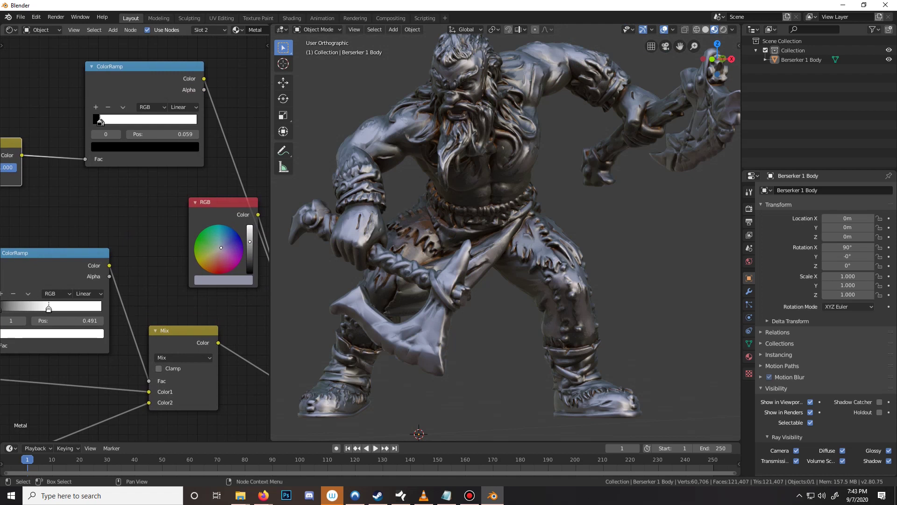
middle_drag(187, 239, 111, 238)
scroll(134, 239, up, 7)
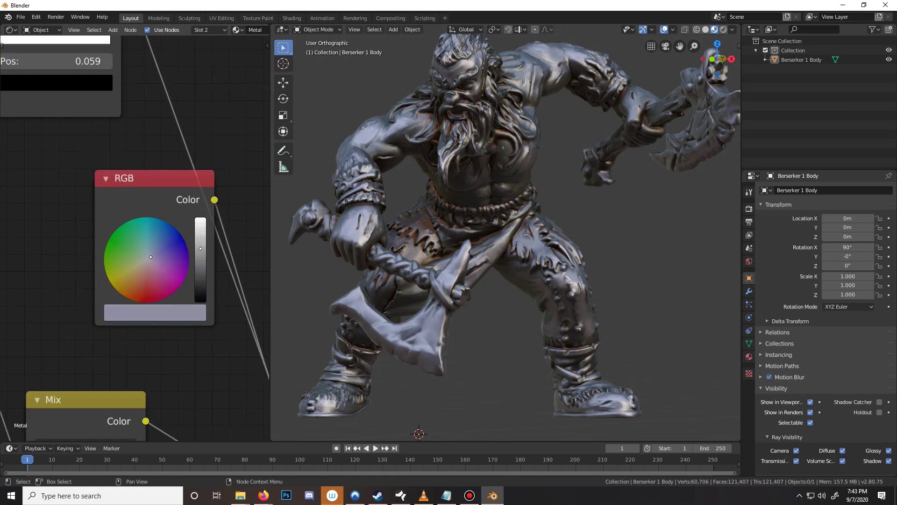
drag(201, 244, 200, 237)
middle_drag(504, 234, 519, 261)
scroll(80, 182, down, 6)
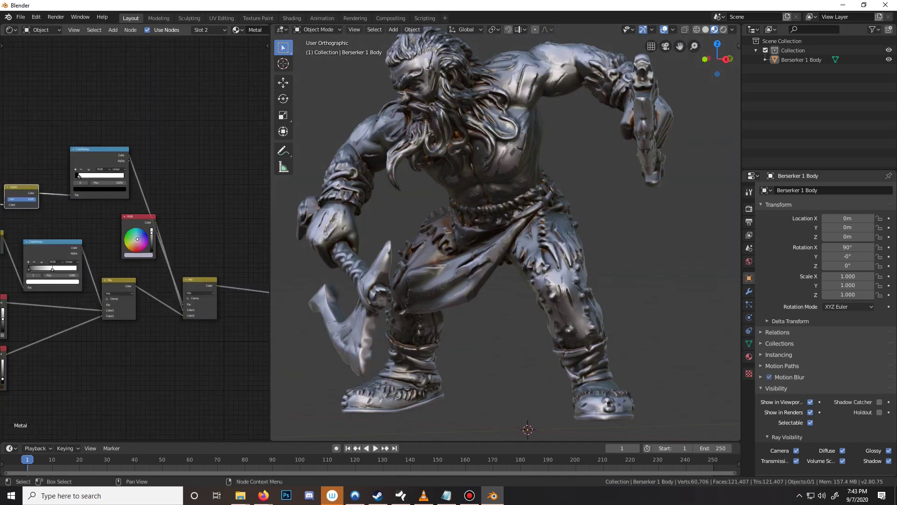
middle_drag(187, 211, 182, 208)
middle_drag(505, 233, 480, 260)
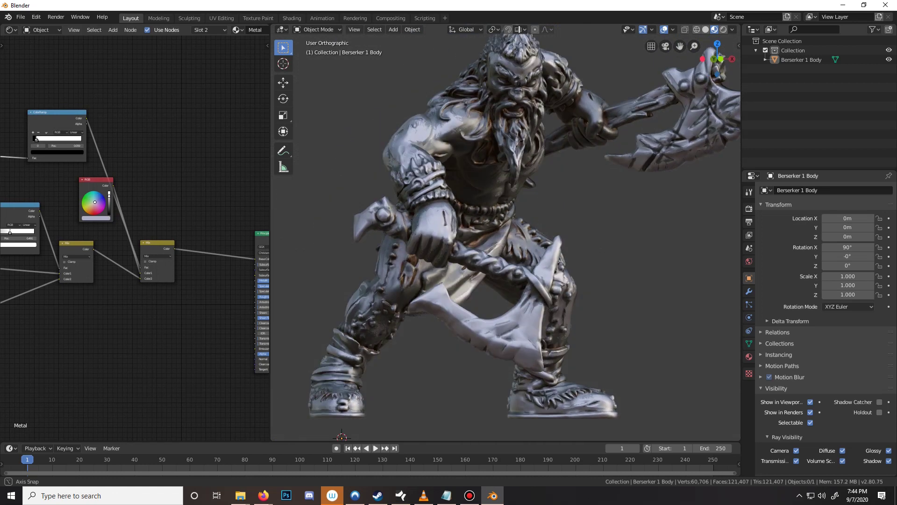
Set the Metal material's Principled BSDF roughness to 0.223 and check the reflections on the berserker
scroll(36, 140, down, 3)
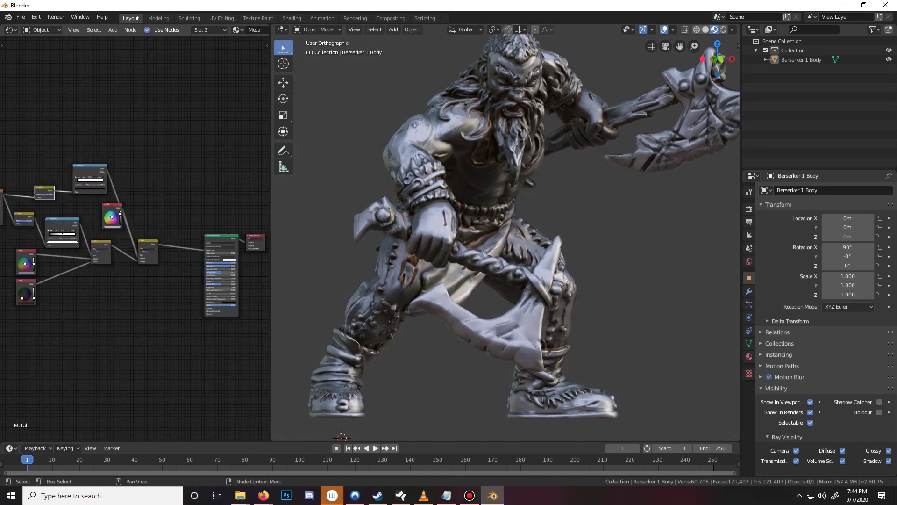
middle_drag(187, 201, 184, 208)
middle_drag(551, 210, 446, 252)
middle_drag(561, 280, 537, 261)
scroll(174, 334, up, 5)
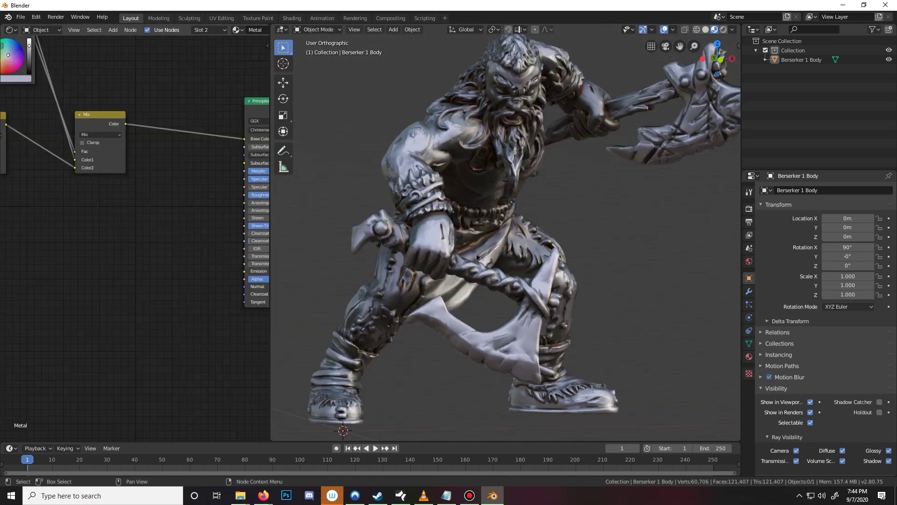
key(KP_Decimal)
drag(135, 131, 87, 130)
middle_drag(478, 257, 518, 259)
scroll(266, 234, down, 7)
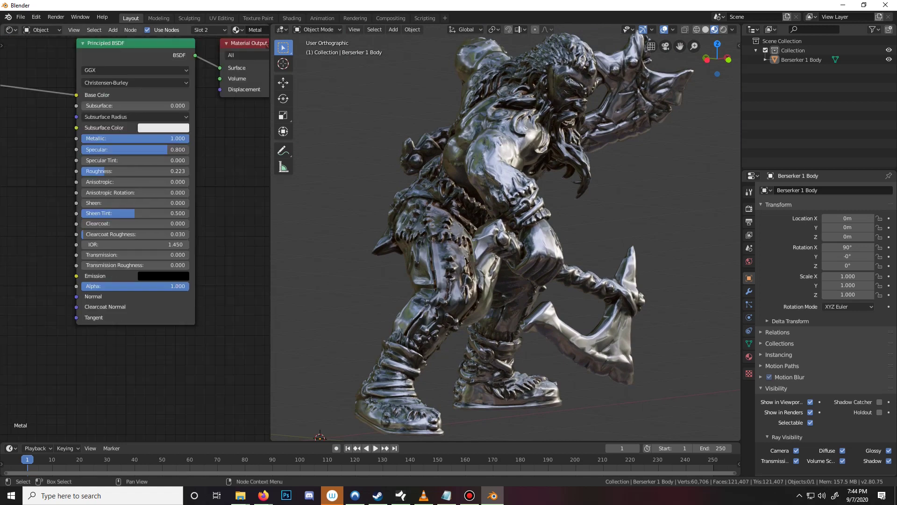
Link the ambient occlusion image texture's Color output to the Principled BSDF's Roughness input
scroll(134, 234, down, 1)
middle_drag(70, 187, 182, 223)
middle_drag(255, 225, 166, 191)
scroll(166, 191, up, 2)
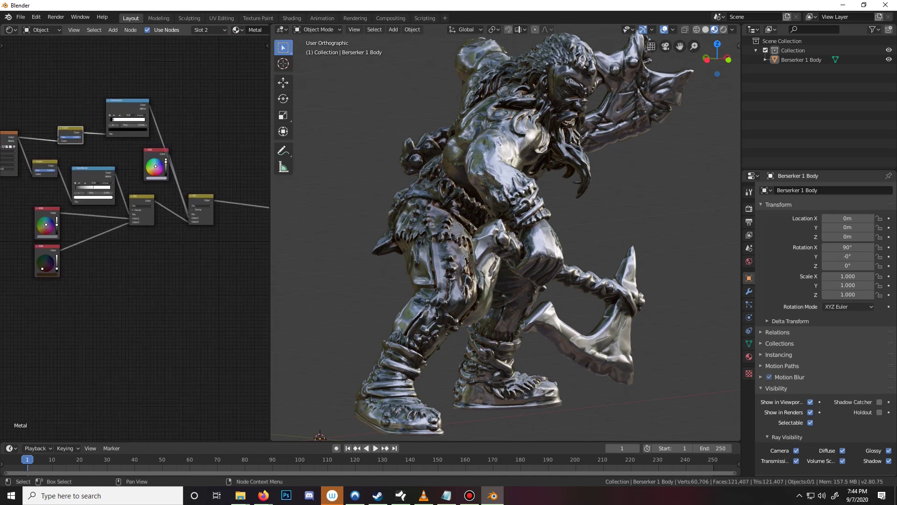
drag(17, 138, 244, 304)
middle_drag(253, 290, 233, 290)
scroll(134, 219, down, 1)
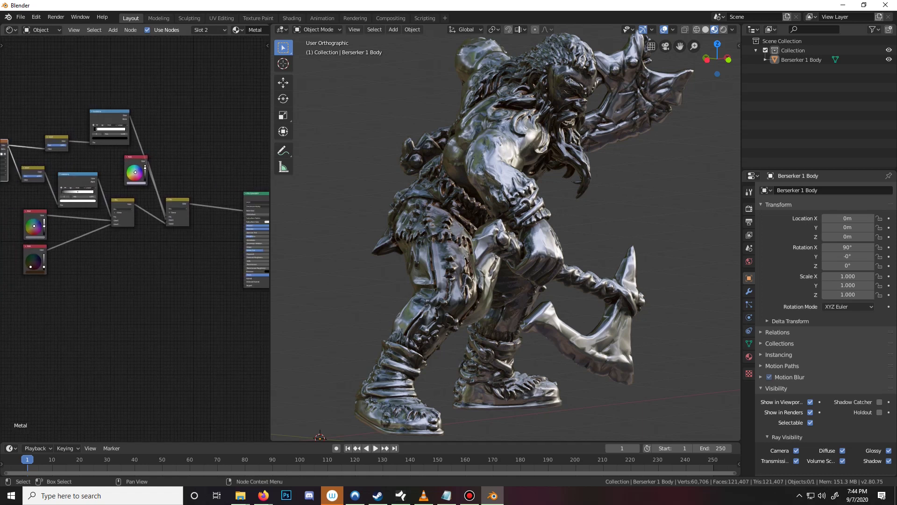
drag(9, 145, 246, 252)
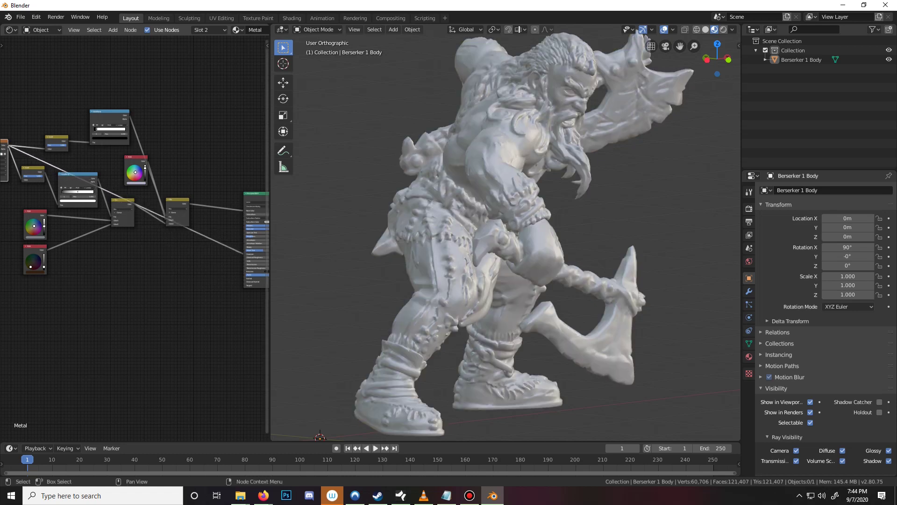
scroll(224, 253, up, 3)
middle_drag(262, 276, 100, 273)
scroll(100, 273, up, 8)
drag(84, 235, 85, 169)
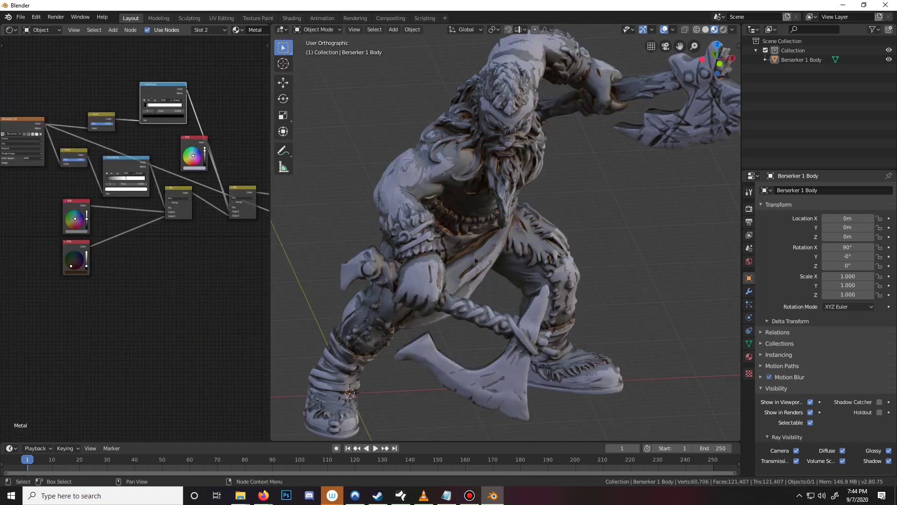
Duplicate a ColorRamp node and insert it into the connection leading to the Principled BSDF's Roughness input
middle_drag(171, 111, 57, 97)
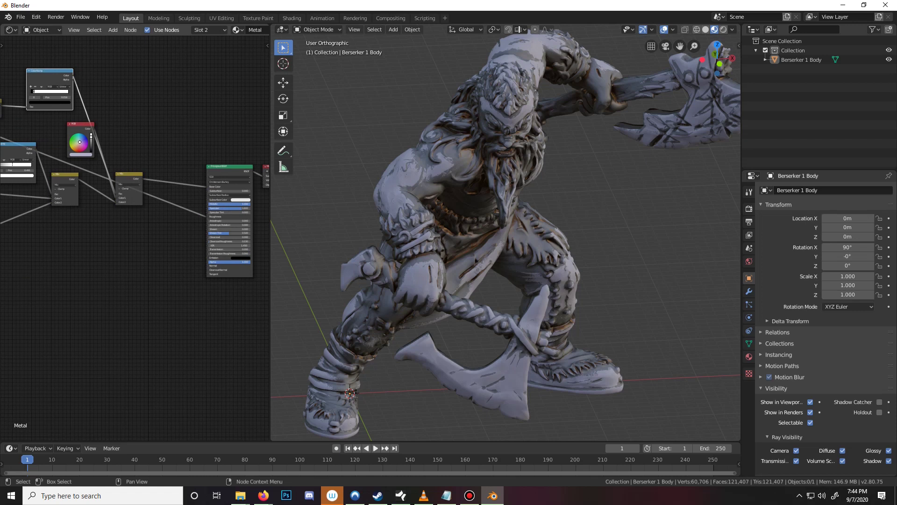
key(shift+d)
click(166, 208)
drag(166, 208, 85, 303)
middle_drag(86, 304, 104, 248)
scroll(104, 248, up, 12)
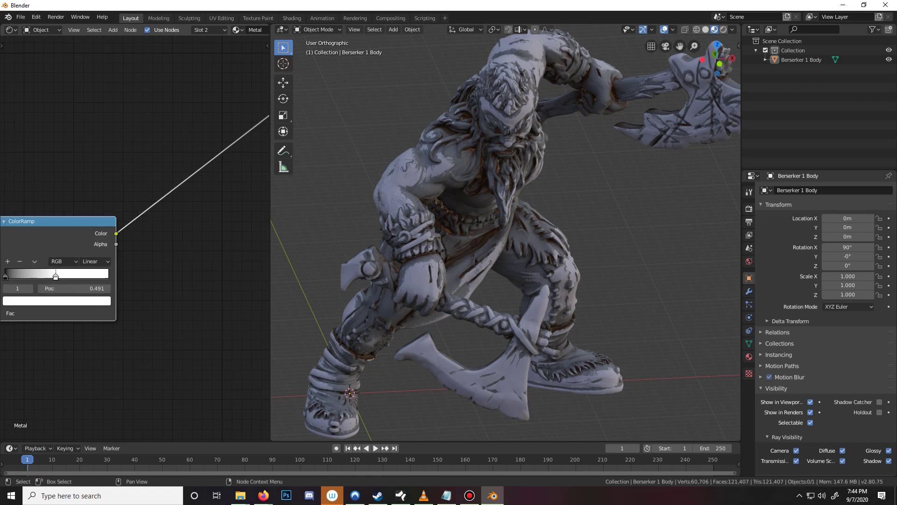
Reverse the roughness ColorRamp by placing its black stop at 1.000 and its white stop at 0.795
drag(56, 277, 108, 276)
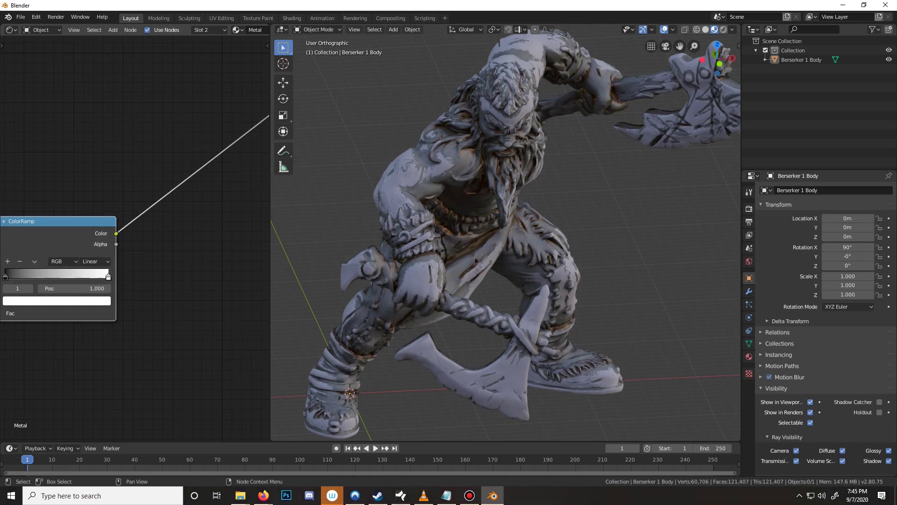
drag(6, 276, 109, 276)
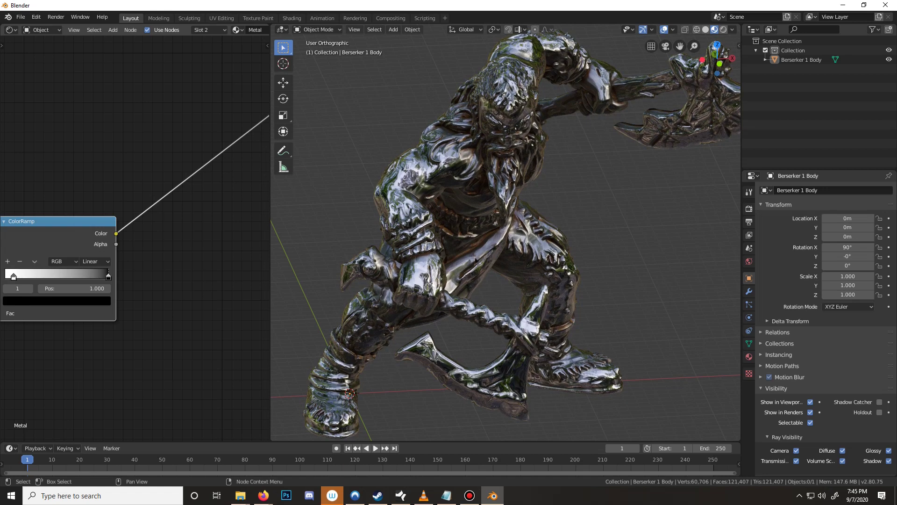
drag(14, 276, 87, 277)
middle_drag(468, 234, 397, 201)
scroll(406, 201, up, 5)
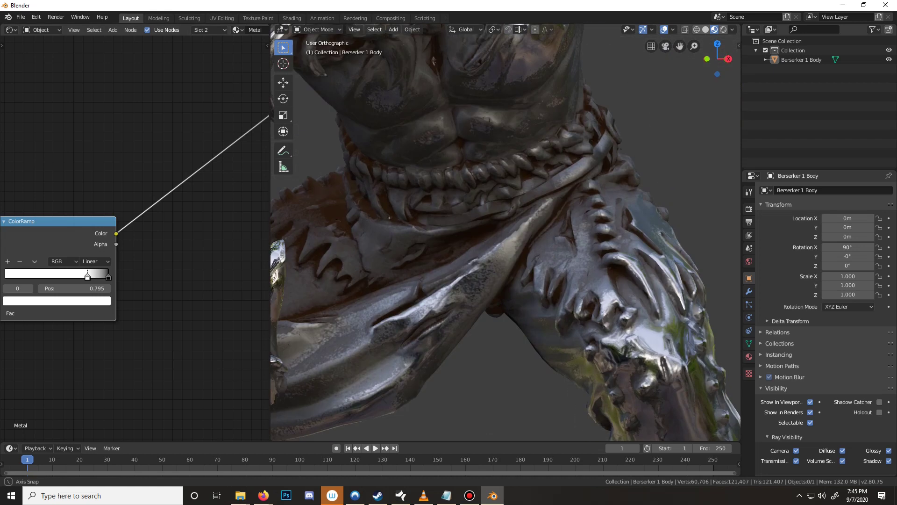
Move the roughness ColorRamp's white stop to 0.673 and lighten its black end stop to a mid grey
scroll(506, 232, down, 3)
middle_drag(468, 234, 482, 261)
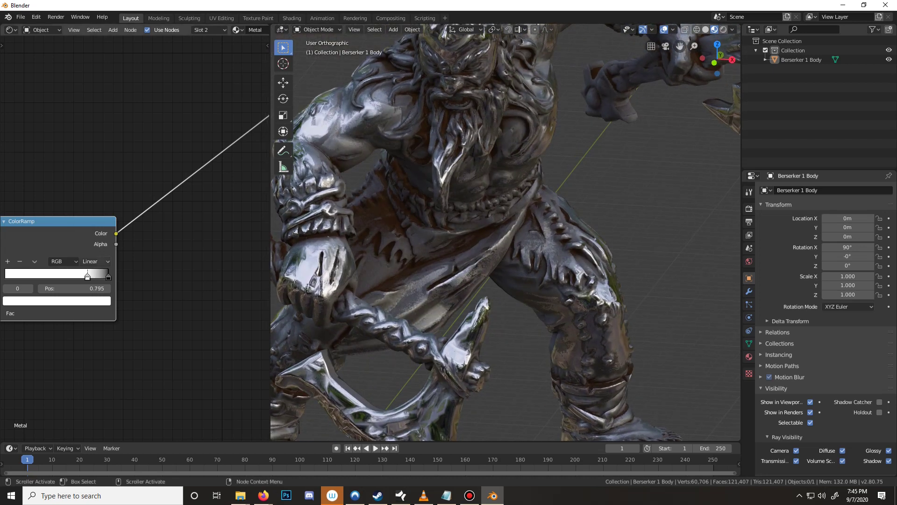
drag(87, 277, 75, 277)
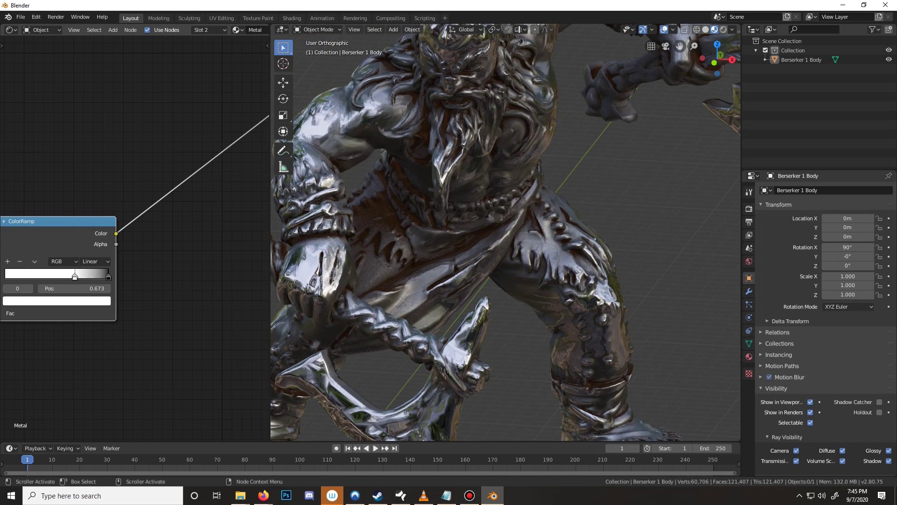
click(108, 277)
click(57, 300)
drag(90, 230, 90, 199)
middle_drag(355, 159, 401, 158)
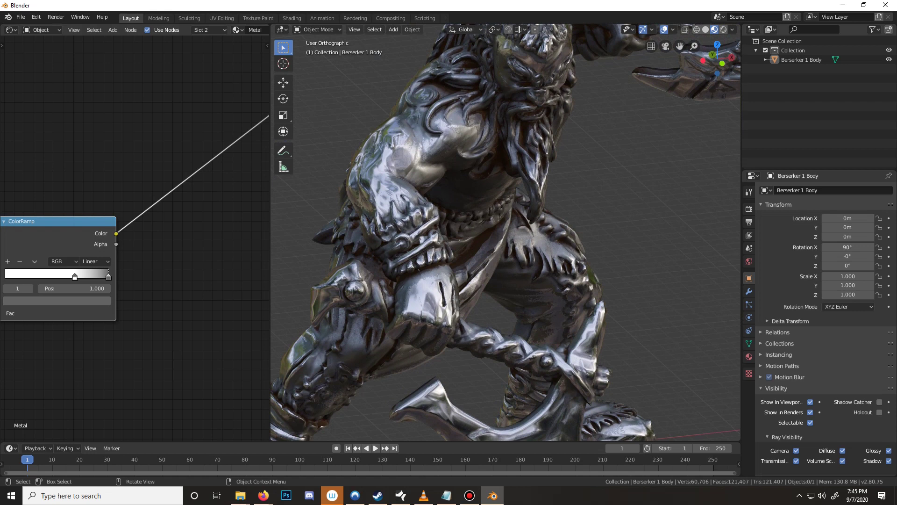
Show the Metal material's properties and examine the shiny and rough areas of the berserker from several angles
scroll(506, 233, down, 4)
middle_drag(506, 232, 523, 197)
middle_drag(467, 233, 514, 217)
scroll(506, 234, down, 3)
scroll(514, 218, up, 3)
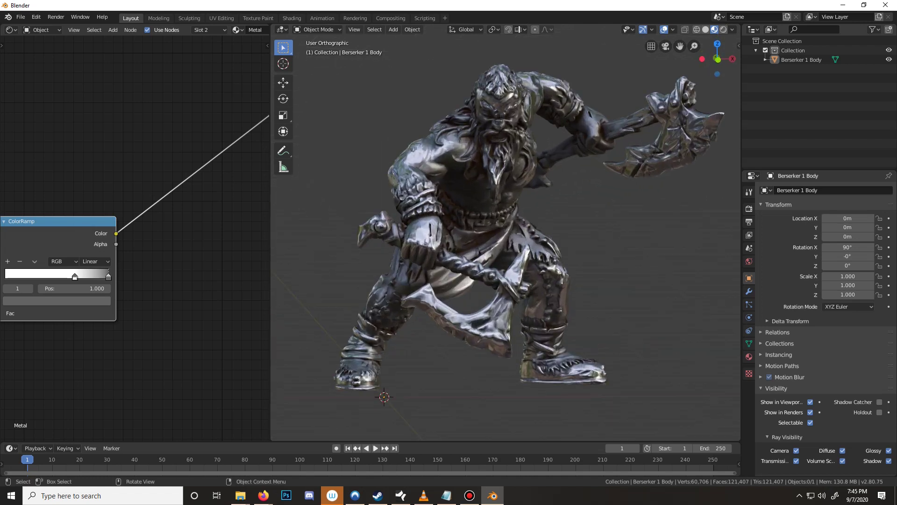
click(750, 357)
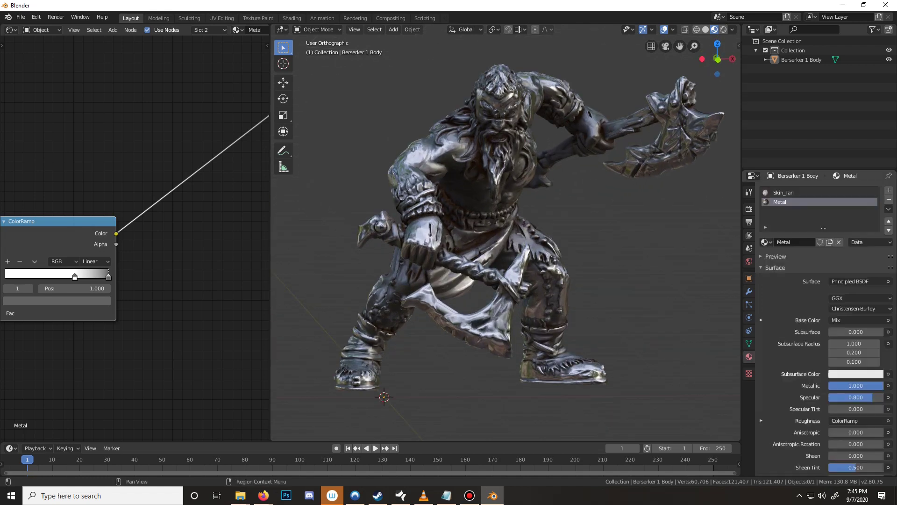
middle_drag(506, 224, 542, 233)
scroll(506, 232, up, 2)
middle_drag(411, 257, 432, 244)
scroll(433, 244, down, 2)
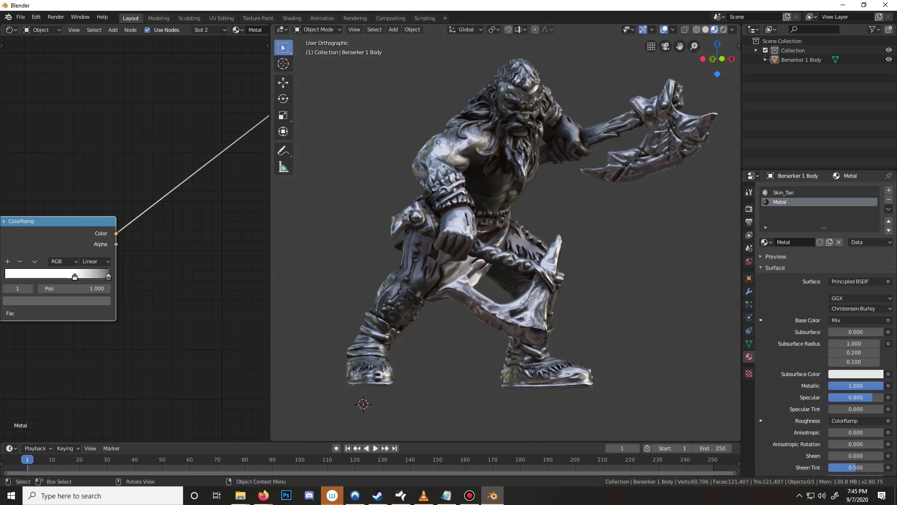
middle_drag(561, 234, 585, 234)
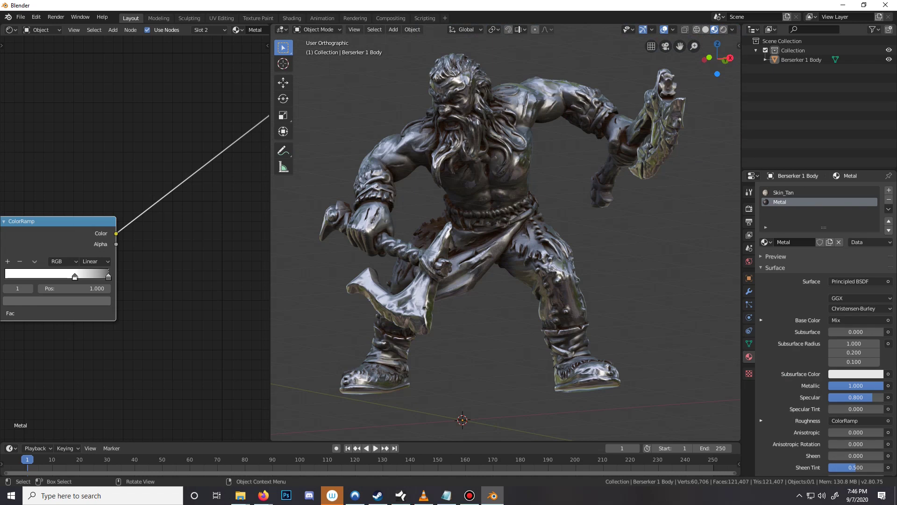
scroll(502, 202, up, 1)
mouse_move(464, 229)
middle_down()
mouse_move(502, 202)
mouse_move(469, 237)
middle_up()
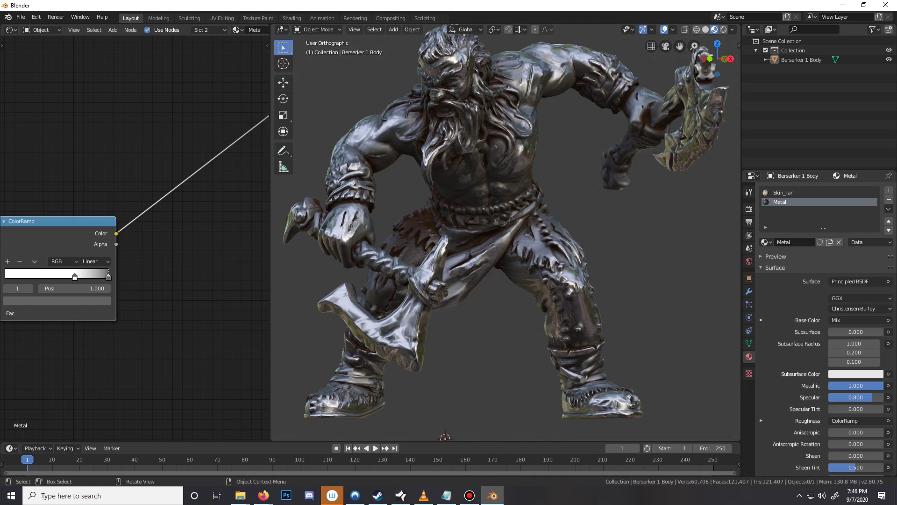
Assign the Skin_Tan material to the entire berserker mesh and return to Object Mode
mouse_move(469, 237)
middle_down()
mouse_move(677, 234)
mouse_move(469, 237)
middle_up()
scroll(506, 232, down, 3)
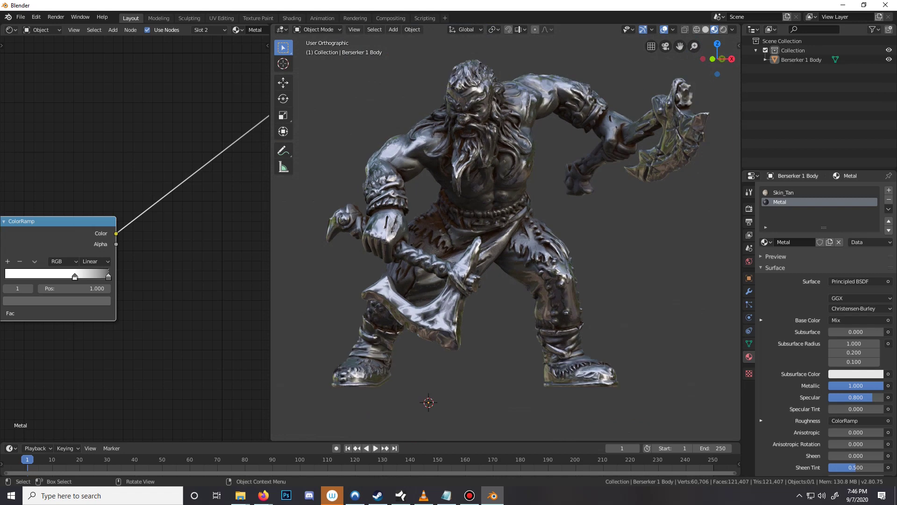
scroll(506, 232, up, 1)
scroll(506, 233, up, 2)
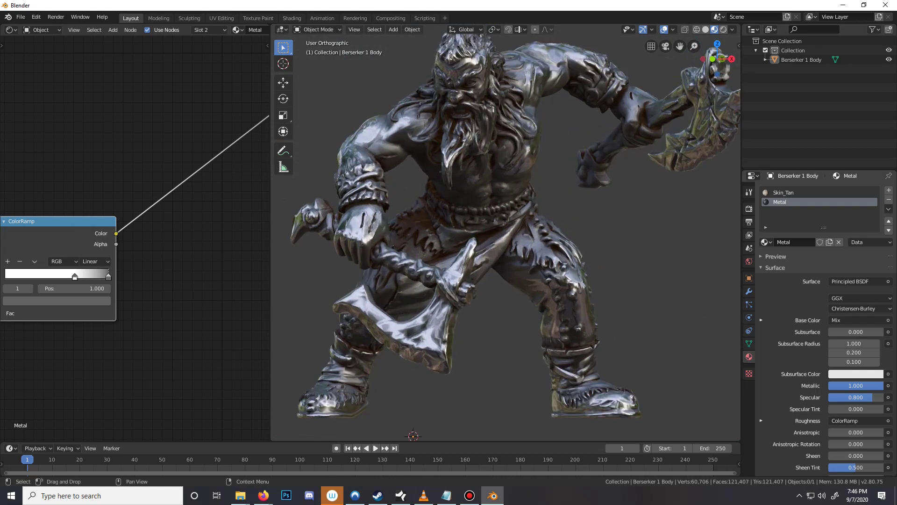
key(Tab)
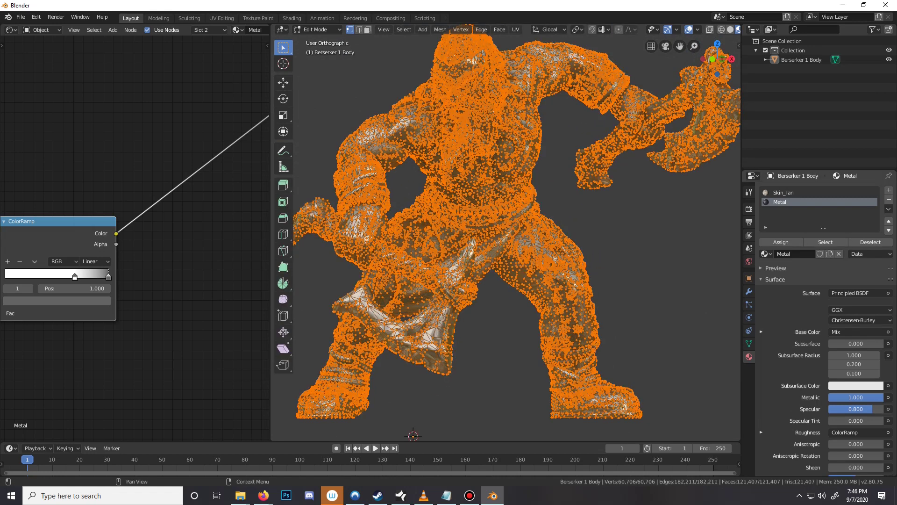
click(784, 193)
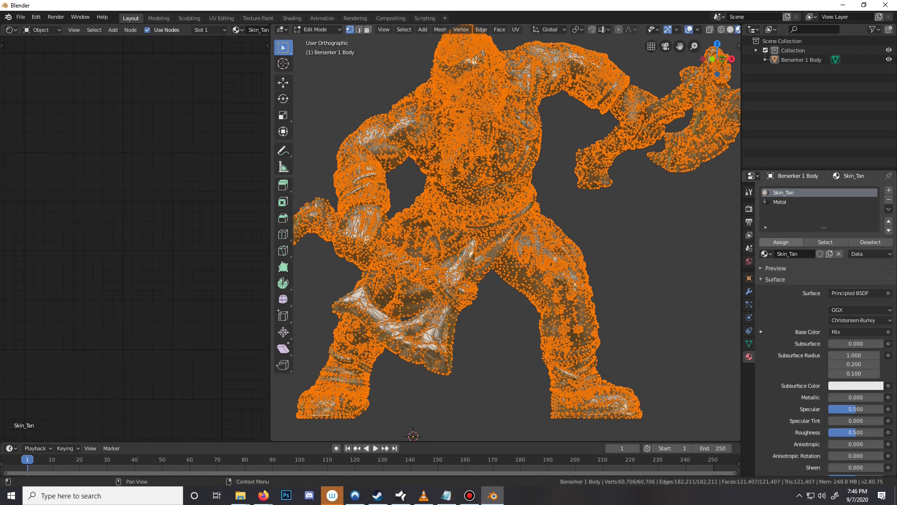
click(781, 242)
key(Tab)
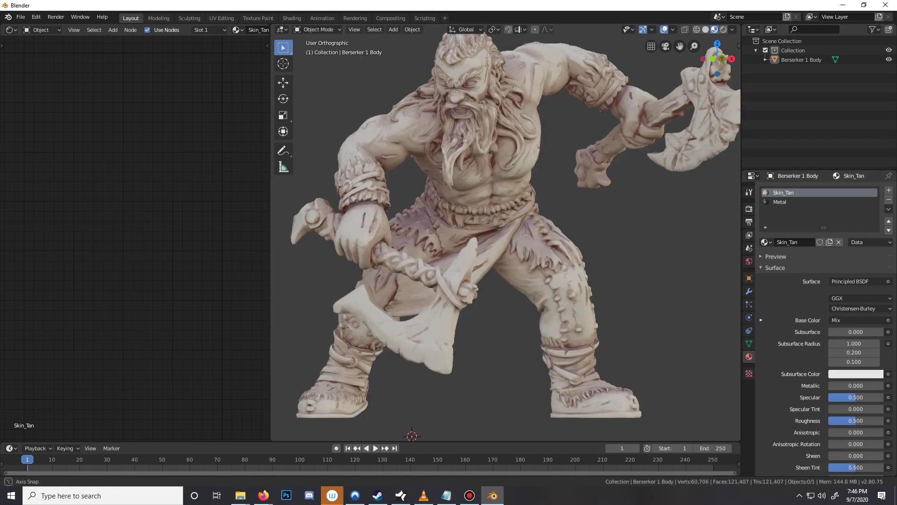
scroll(506, 237, down, 2)
mouse_move(505, 238)
middle_down()
mouse_move(532, 236)
mouse_move(521, 237)
middle_up()
scroll(506, 238, up, 1)
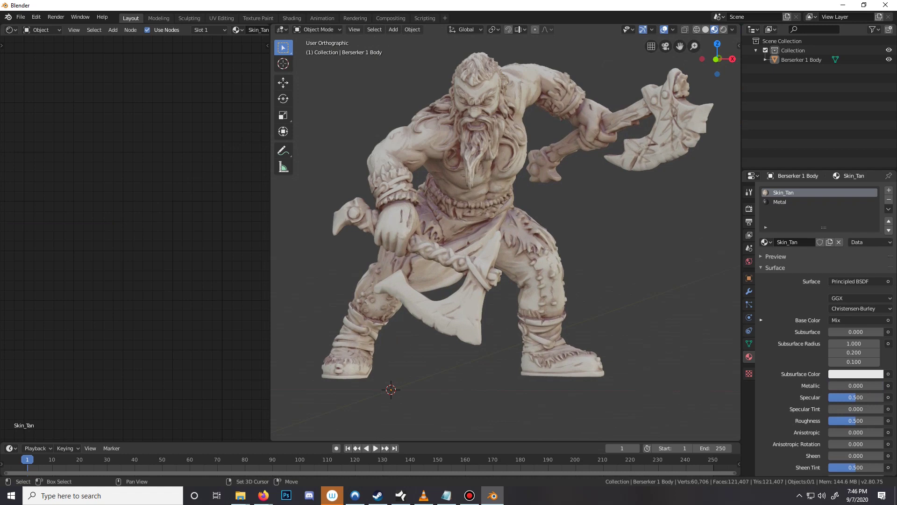
shift+middle_drag(468, 239, 472, 258)
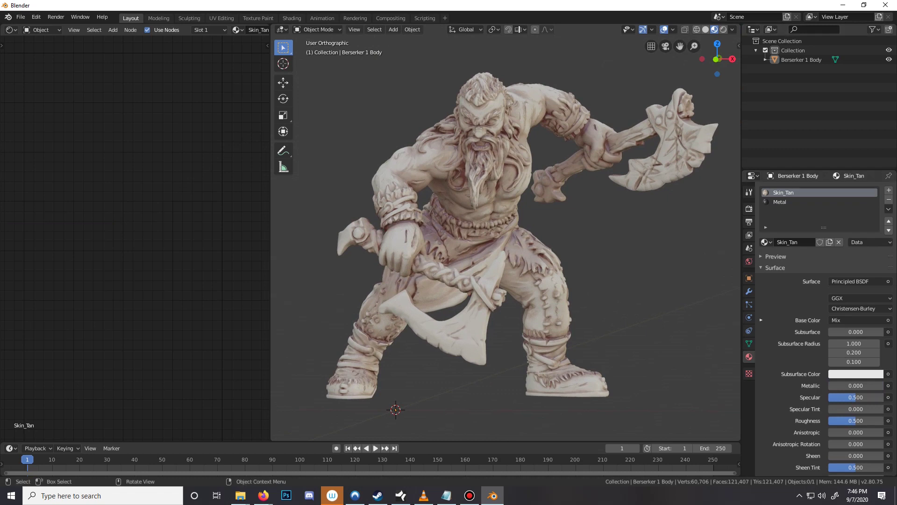
Open the berserker mesh for editing in face selection mode and deselect all of its faces
key(Tab)
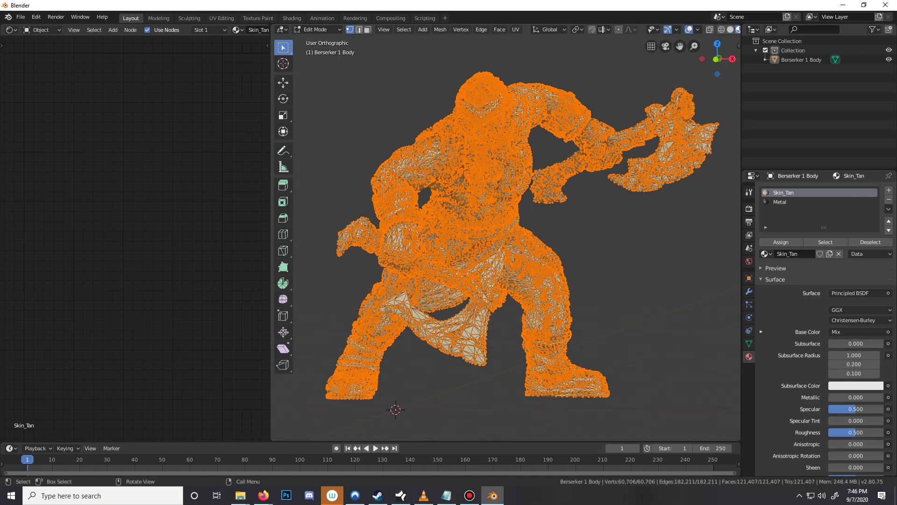
key(3)
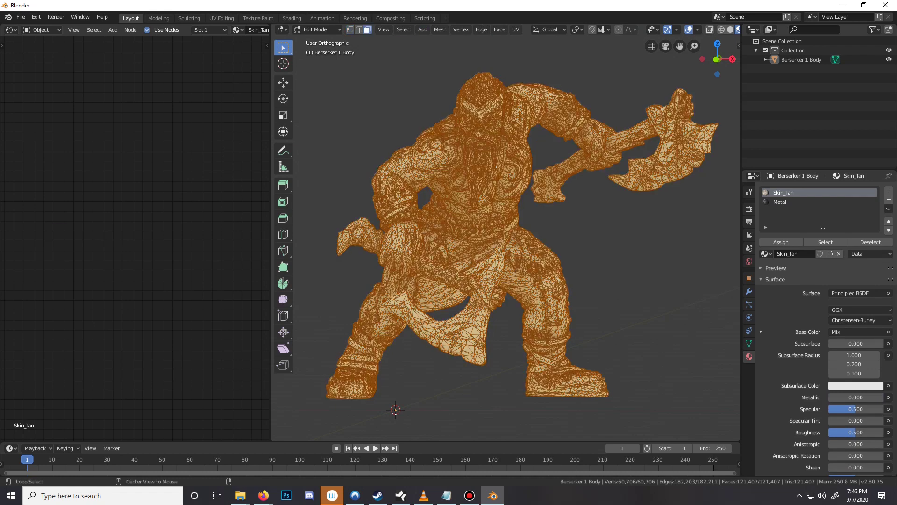
key(alt+a)
middle_drag(514, 234, 554, 252)
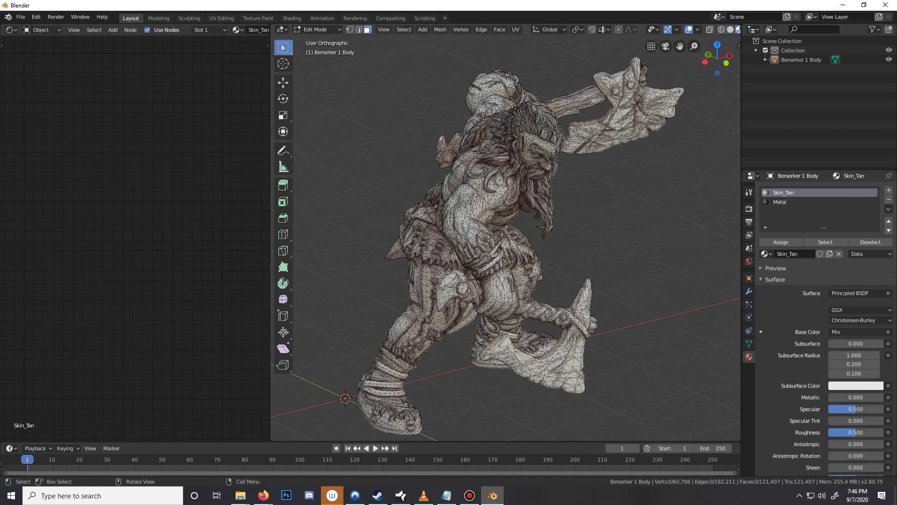
middle_drag(506, 232, 490, 200)
scroll(506, 232, up, 6)
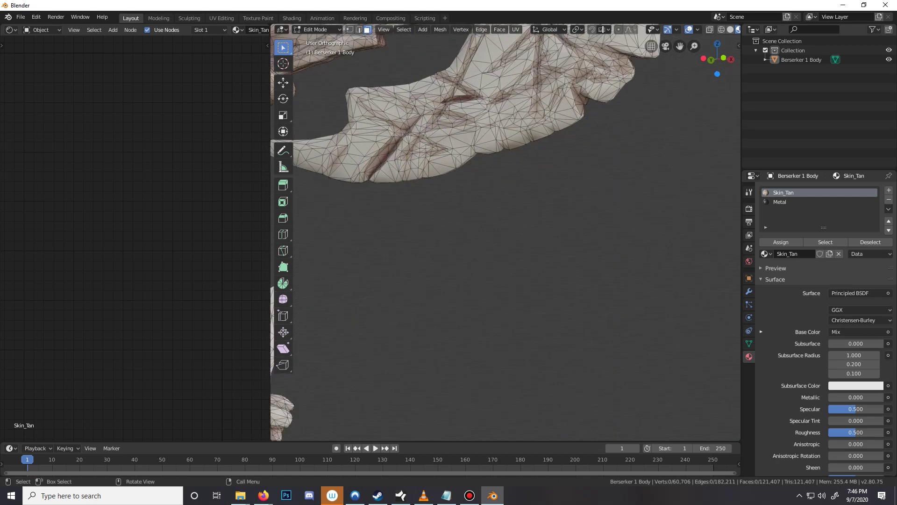
scroll(506, 233, down, 3)
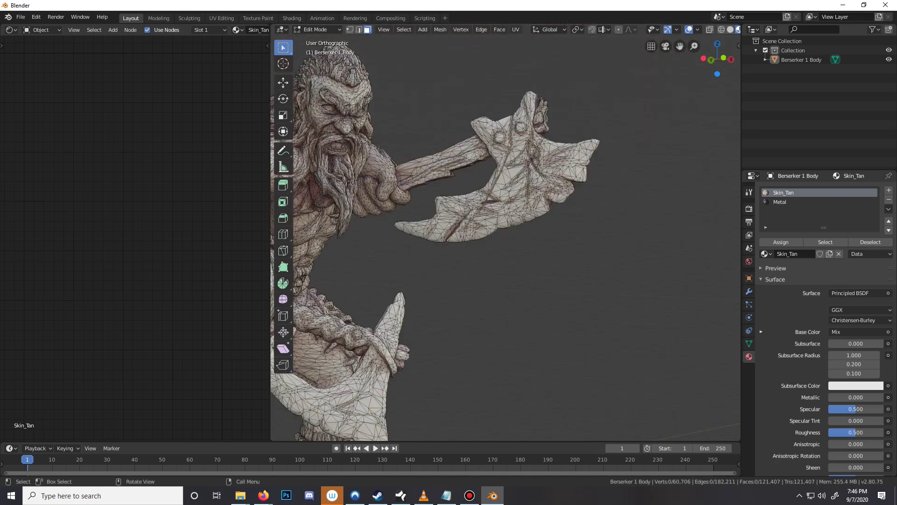
middle_drag(505, 234, 491, 233)
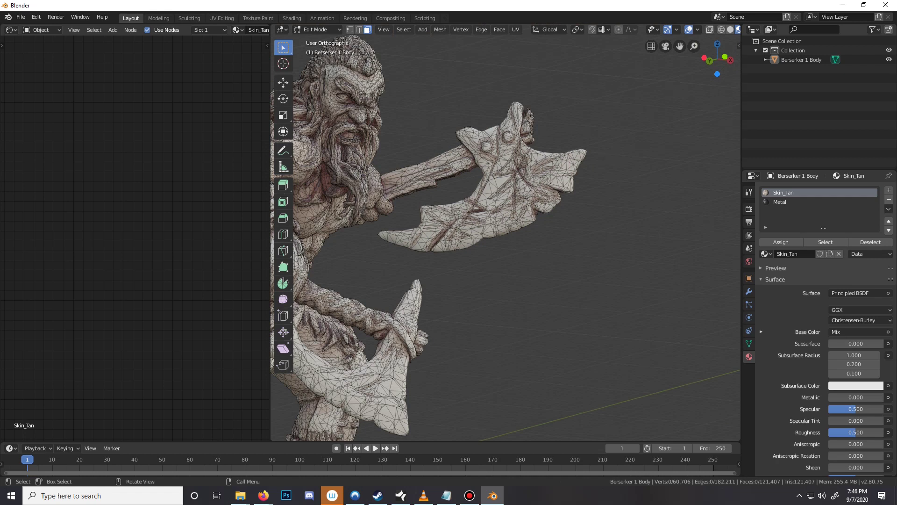
click(501, 182)
scroll(506, 232, up, 5)
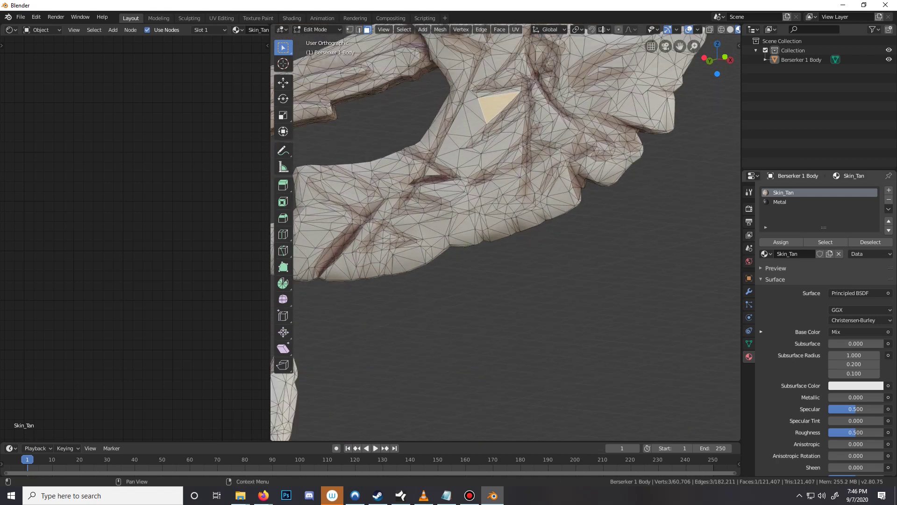
key(alt+a)
right_click(571, 269)
scroll(506, 231, down, 1)
scroll(506, 233, down, 2)
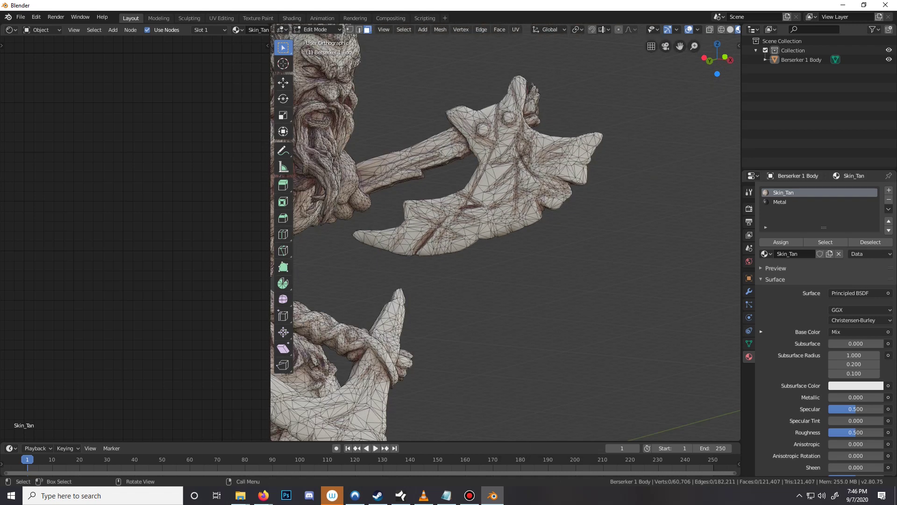
key(c)
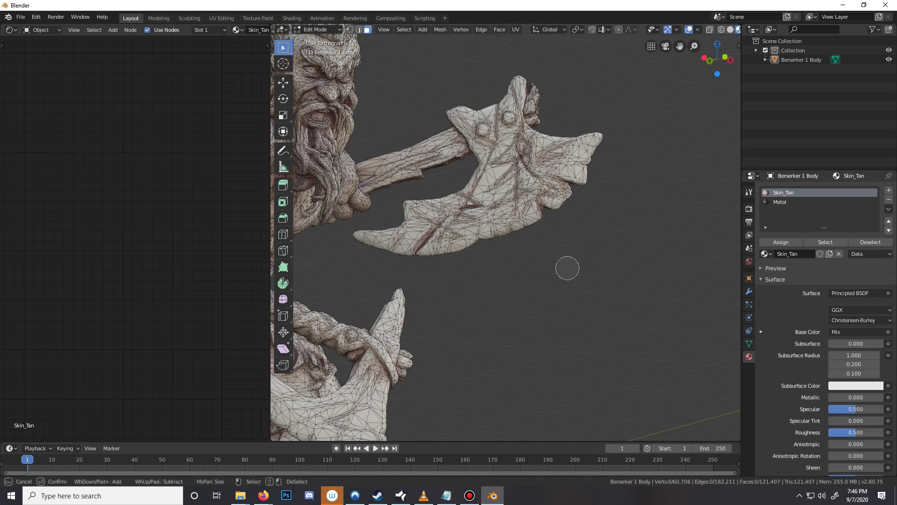
scroll(561, 264, down, 4)
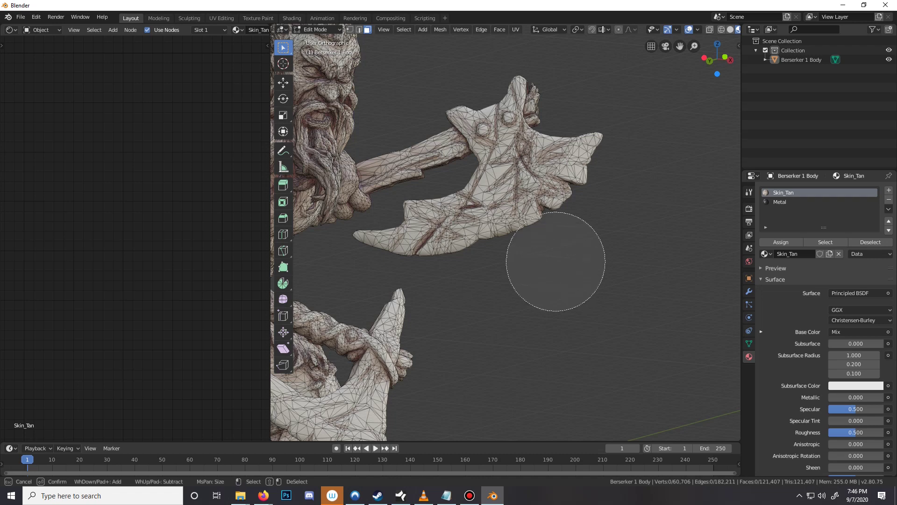
scroll(556, 261, down, 4)
key(Escape)
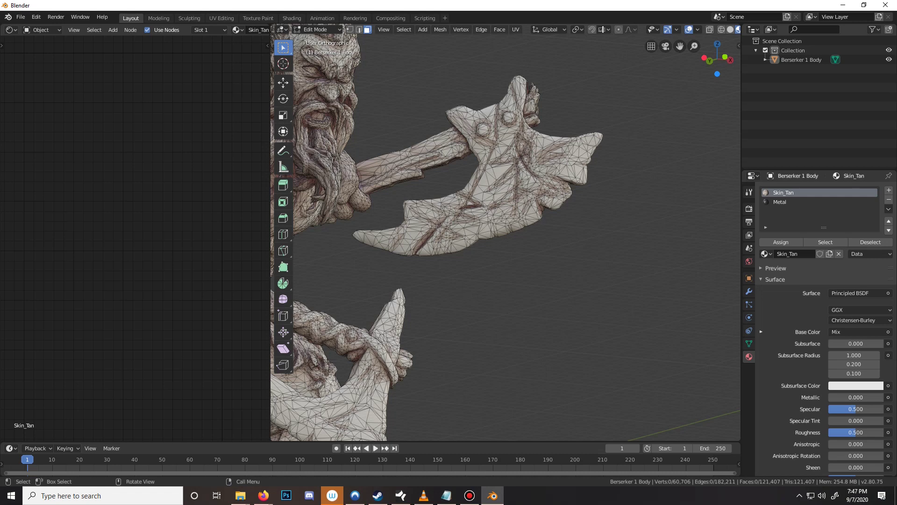
Try to box-select the faces of the raised axe's blade with the Metal material slot active
click(780, 202)
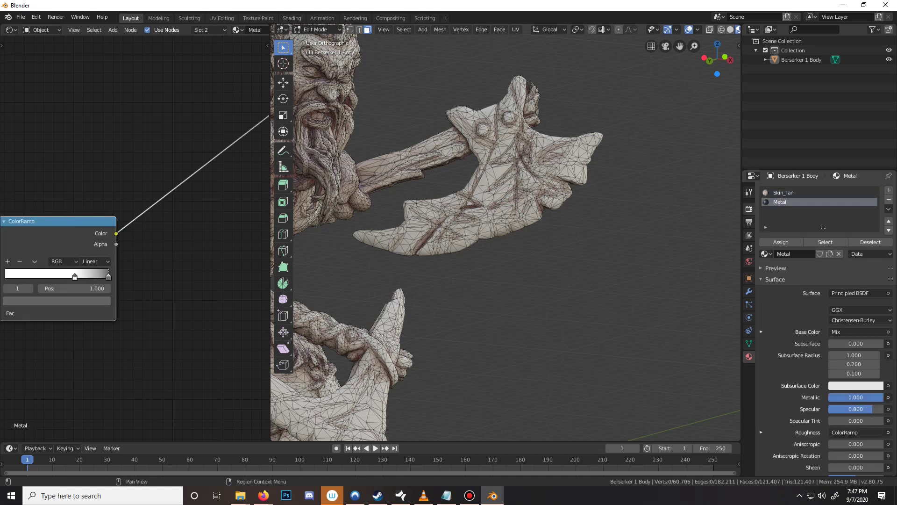
drag(591, 316, 419, 197)
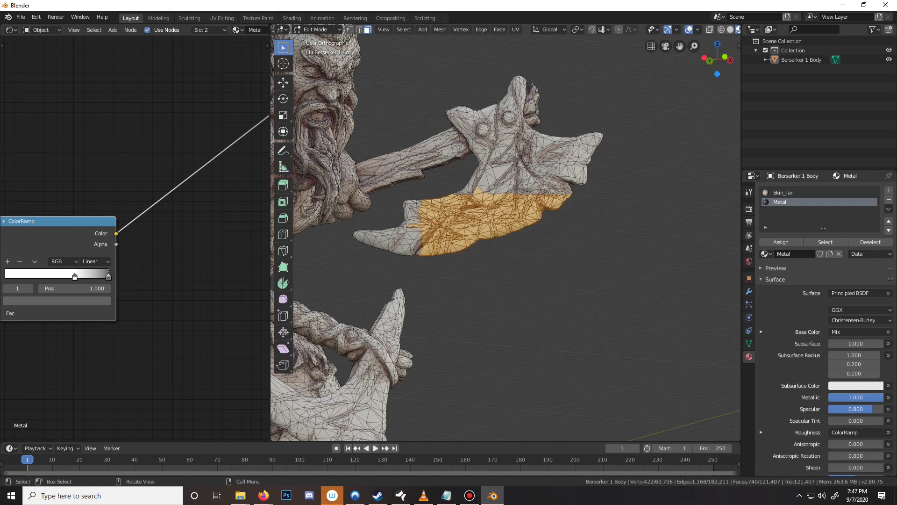
key(alt+a)
mouse_move(468, 234)
middle_down()
mouse_move(449, 234)
mouse_move(463, 233)
middle_up()
drag(602, 304, 537, 276)
click(509, 209)
key(alt+a)
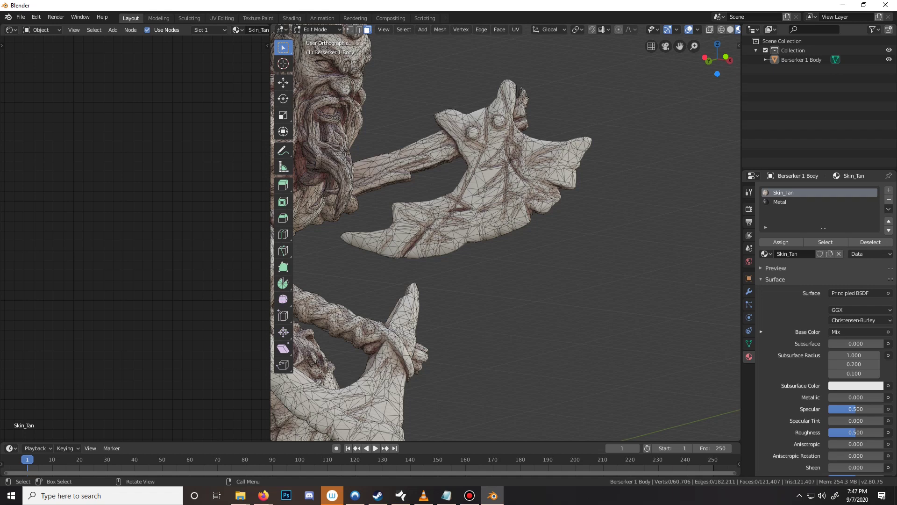
Make the Metal slot active and circle-select the raised axe's blade through the mesh in wireframe shading
click(780, 202)
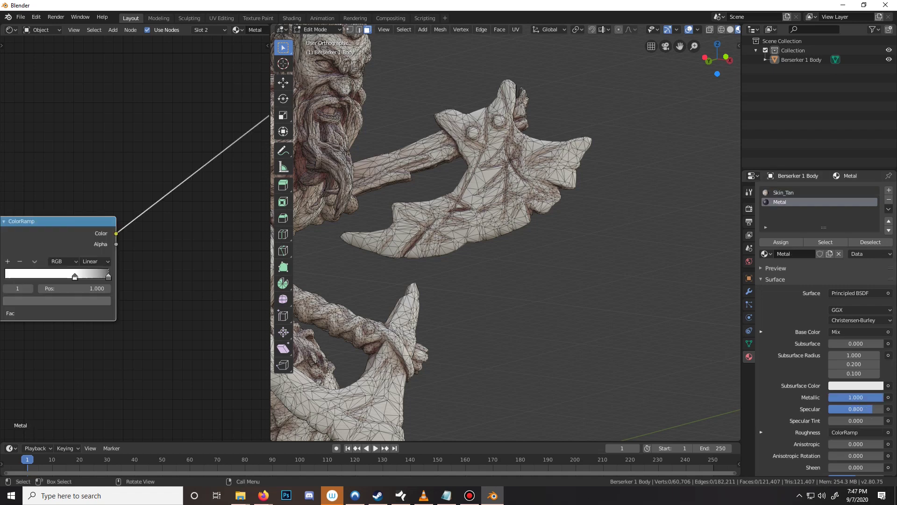
key(z)
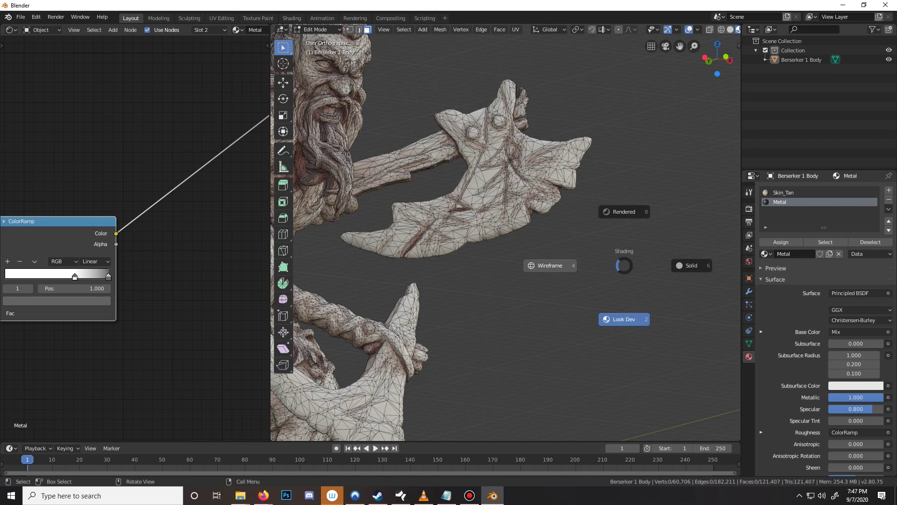
click(550, 266)
key(c)
scroll(365, 265, up, 4)
click(353, 253)
mouse_move(353, 253)
mouse_down()
mouse_move(412, 227)
mouse_move(409, 246)
mouse_move(475, 240)
mouse_move(457, 213)
mouse_move(464, 201)
mouse_move(568, 156)
mouse_move(517, 237)
mouse_move(530, 214)
mouse_move(500, 160)
mouse_move(538, 152)
mouse_move(518, 165)
mouse_move(504, 159)
mouse_move(472, 114)
mouse_move(481, 132)
mouse_move(457, 110)
mouse_move(495, 98)
mouse_up()
key(Escape)
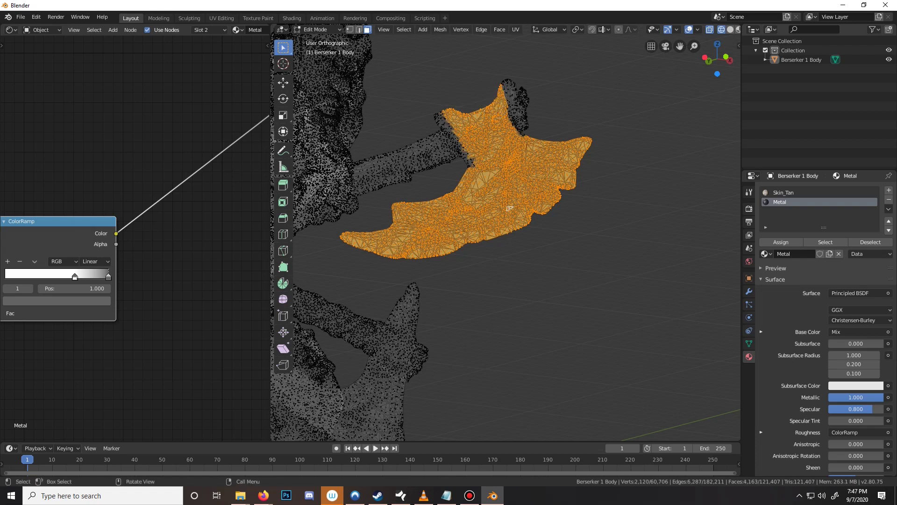
Return the viewport from wireframe to a shaded display and frame the selected axe blade
key(z)
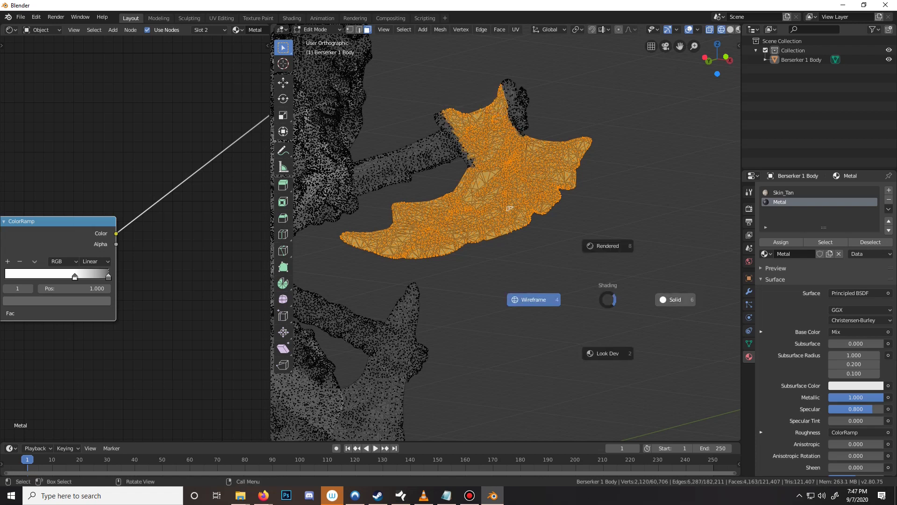
click(676, 300)
middle_drag(676, 300, 602, 322)
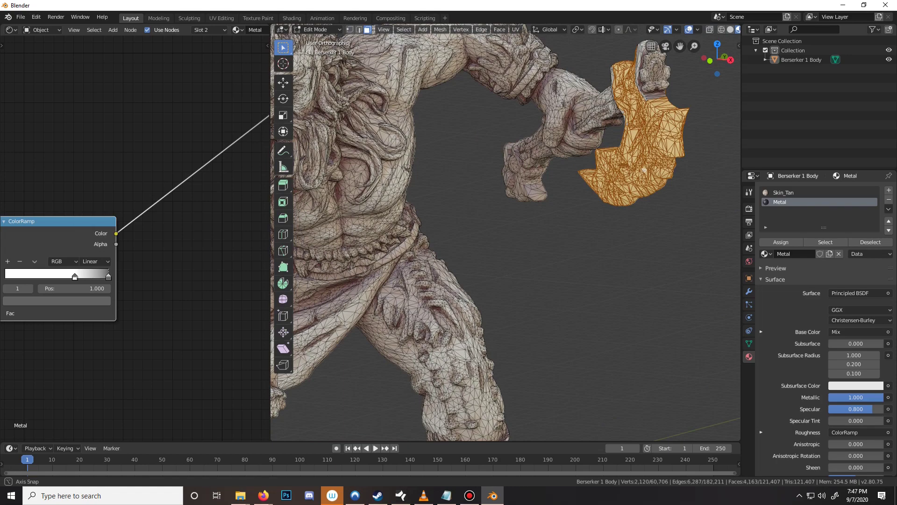
key(KP_Decimal)
middle_drag(644, 170, 554, 175)
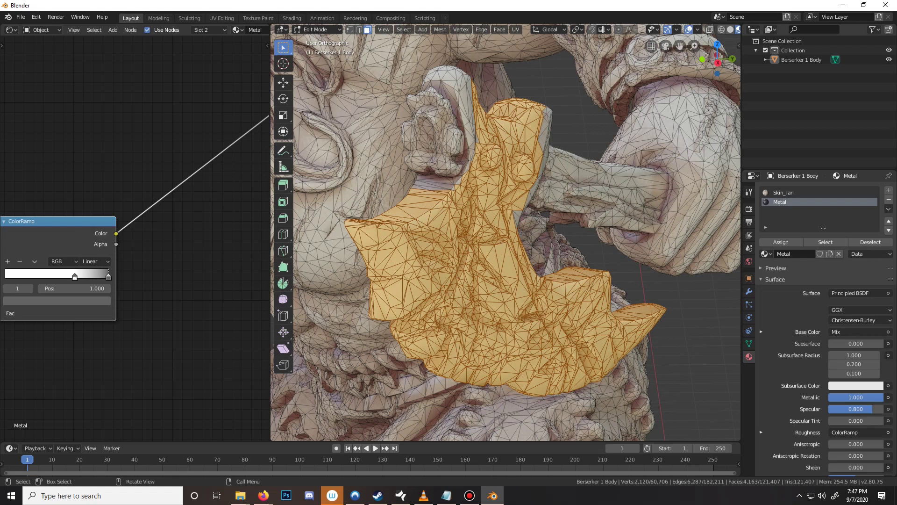
Add the missed axe head faces beside the knob at the handle's end to the selection with Circle Select
middle_drag(423, 201, 447, 213)
key(c)
drag(446, 213, 488, 219)
right_click(489, 219)
middle_drag(446, 202, 442, 193)
key(c)
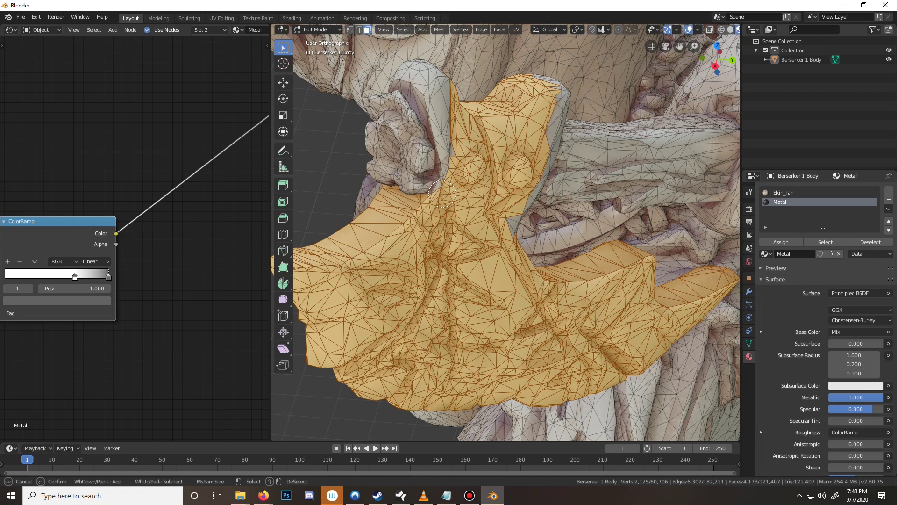
mouse_move(442, 193)
mouse_down()
mouse_move(448, 142)
mouse_move(438, 111)
mouse_up()
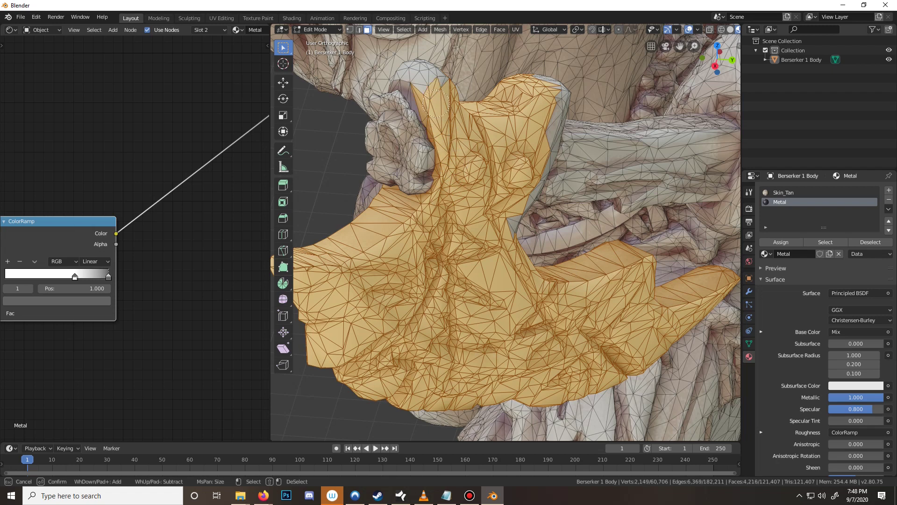
Extend the face selection over the top of the axe head's lobe next to the end knob
middle_drag(436, 105, 404, 187)
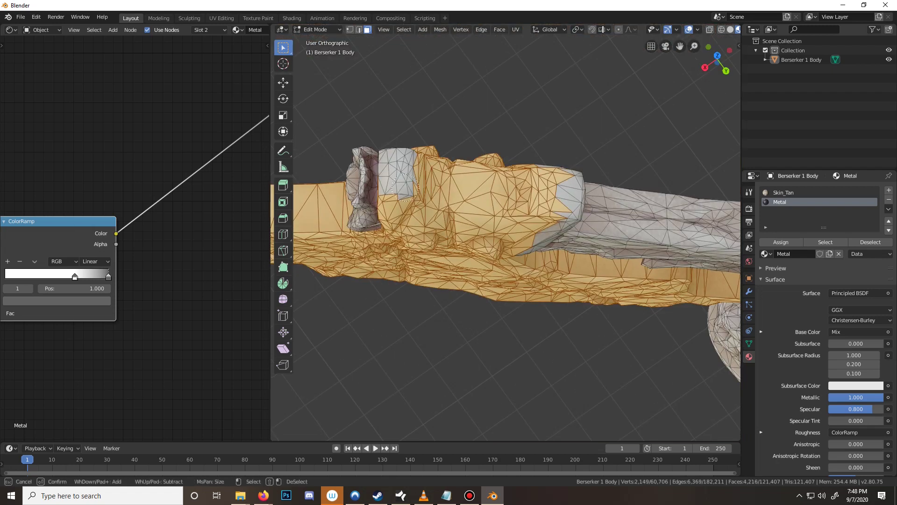
drag(410, 190, 397, 193)
click(405, 153)
right_click(405, 153)
Add the unselected strip of axe head faces on the opposite side of the end knob to the selection
mouse_move(405, 152)
middle_down()
mouse_move(430, 146)
mouse_move(576, 186)
middle_up()
key(c)
drag(588, 182, 564, 181)
middle_drag(564, 182, 544, 155)
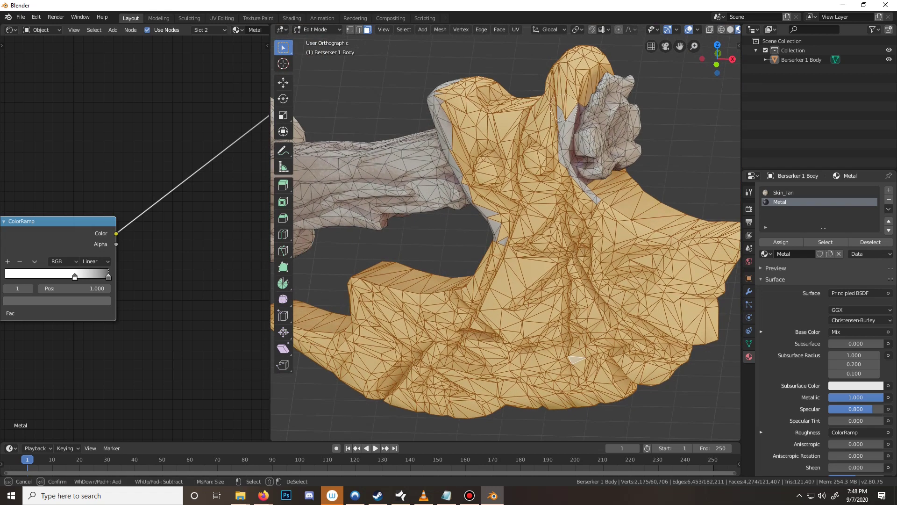
mouse_move(564, 107)
mouse_down()
mouse_move(559, 165)
mouse_move(587, 201)
mouse_up()
right_click(587, 201)
Add the unselected faces along the axe head's edge facing the hand to the selection
middle_drag(587, 201, 725, 162)
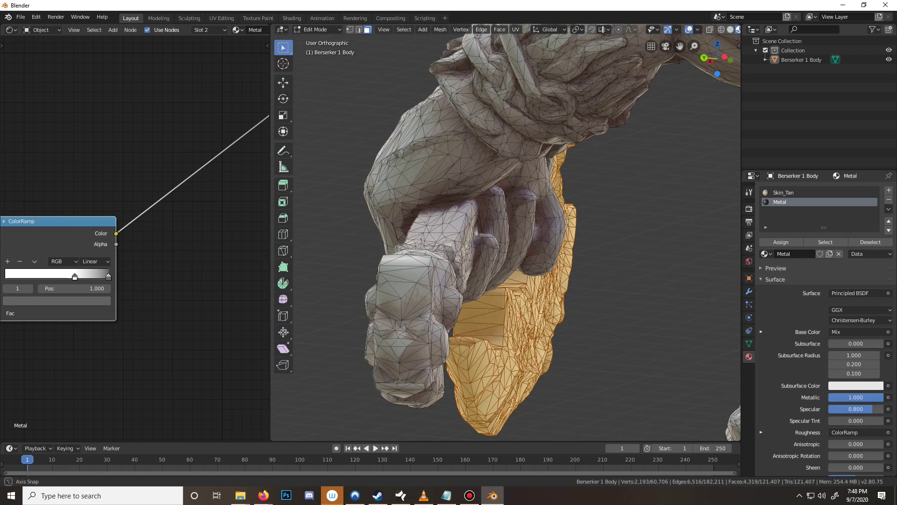
middle_drag(337, 206, 522, 254)
key(c)
mouse_move(518, 248)
mouse_down()
mouse_move(488, 218)
mouse_move(500, 229)
mouse_move(508, 167)
mouse_up()
click(518, 171)
right_click(513, 168)
mouse_move(513, 168)
middle_down()
mouse_move(446, 158)
mouse_move(478, 151)
middle_up()
key(c)
mouse_move(482, 148)
mouse_down()
mouse_move(488, 159)
mouse_move(476, 182)
mouse_move(498, 212)
mouse_move(499, 123)
mouse_move(490, 125)
mouse_move(571, 88)
mouse_move(561, 117)
mouse_move(545, 111)
mouse_move(520, 122)
mouse_up()
right_click(434, 217)
Select the remaining strip of axe head faces around the handle joint, leaving the handle itself unselected
mouse_move(434, 218)
middle_down()
mouse_move(355, 196)
mouse_move(299, 158)
middle_up()
middle_drag(617, 316, 636, 346)
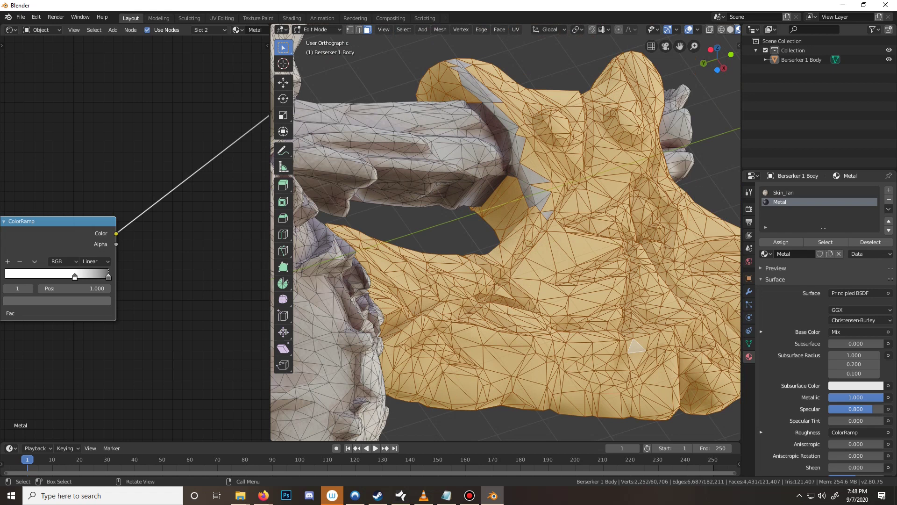
scroll(524, 95, up, 2)
key(c)
mouse_move(426, 51)
mouse_down()
mouse_move(466, 117)
mouse_move(479, 112)
mouse_move(559, 264)
mouse_move(546, 260)
mouse_up()
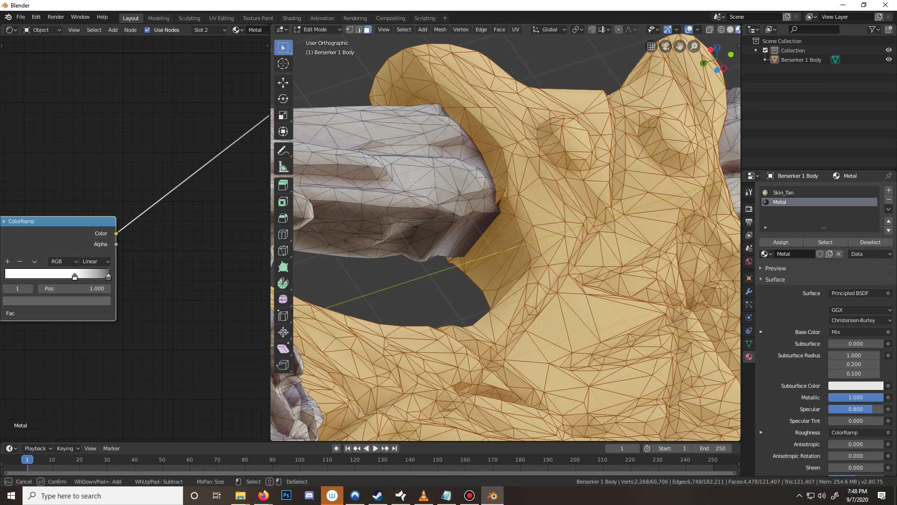
click(435, 189)
shift+click(437, 187)
right_click(436, 186)
scroll(436, 186, down, 10)
middle_drag(436, 186, 349, 232)
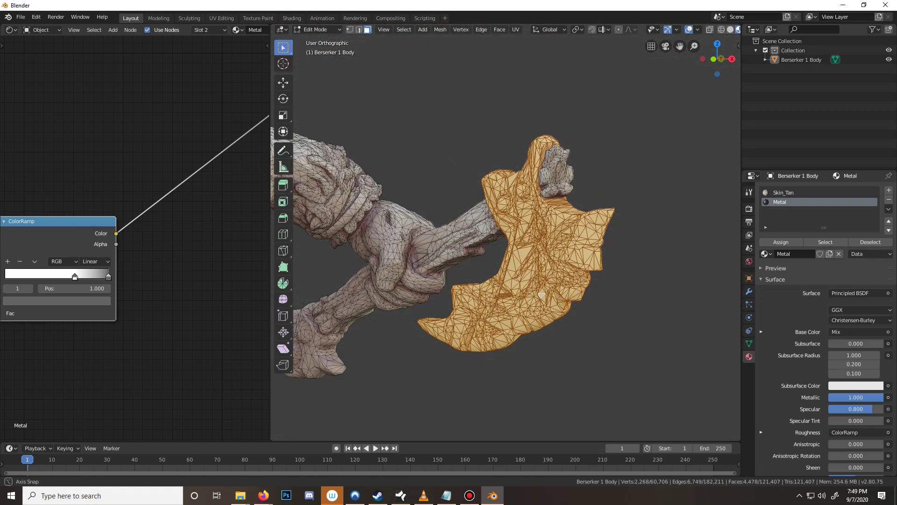
Return to Object Mode and inspect the metal surface of the raised axe's head
middle_drag(495, 206, 528, 199)
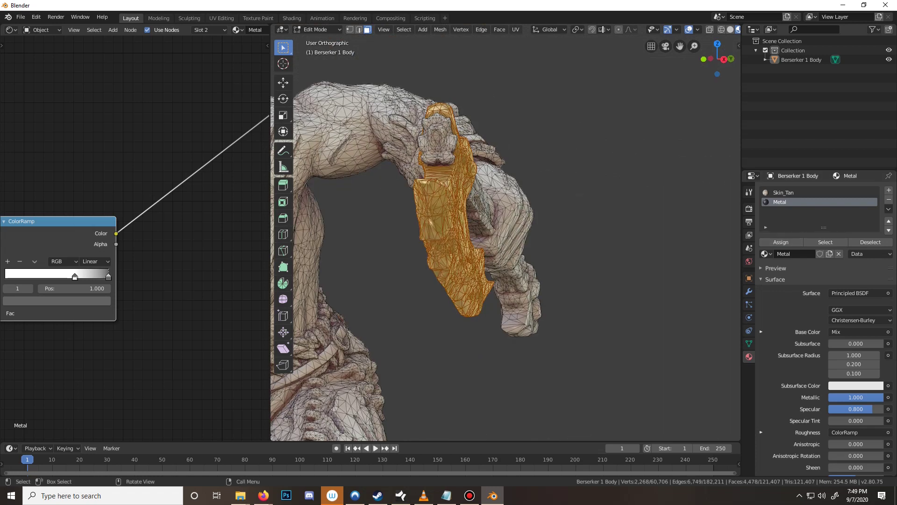
key(Tab)
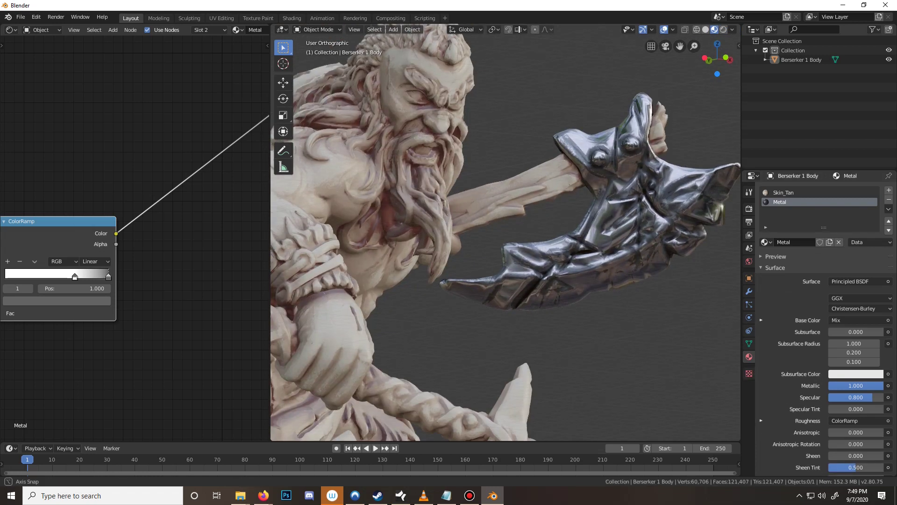
middle_drag(528, 199, 598, 196)
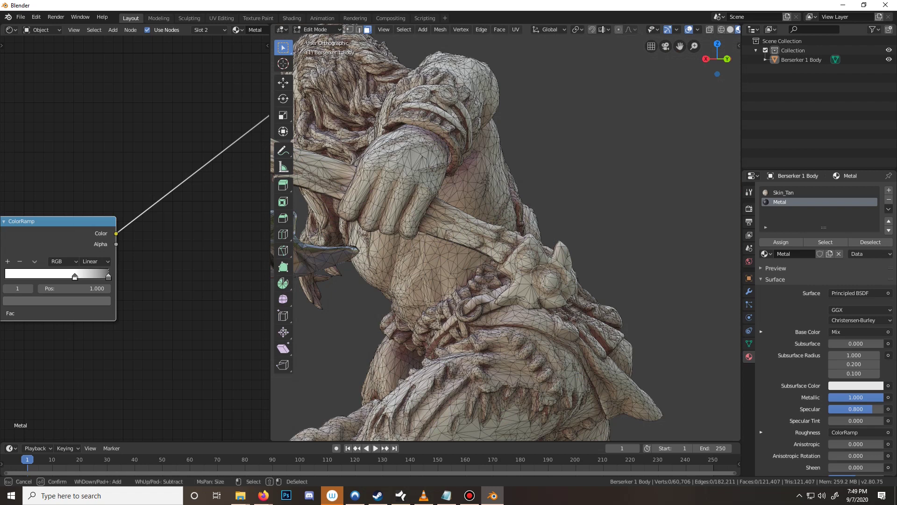
Select the pommel at the raised axe's handle end through the mesh in wireframe, and restore Look Dev shading
middle_drag(541, 271, 622, 257)
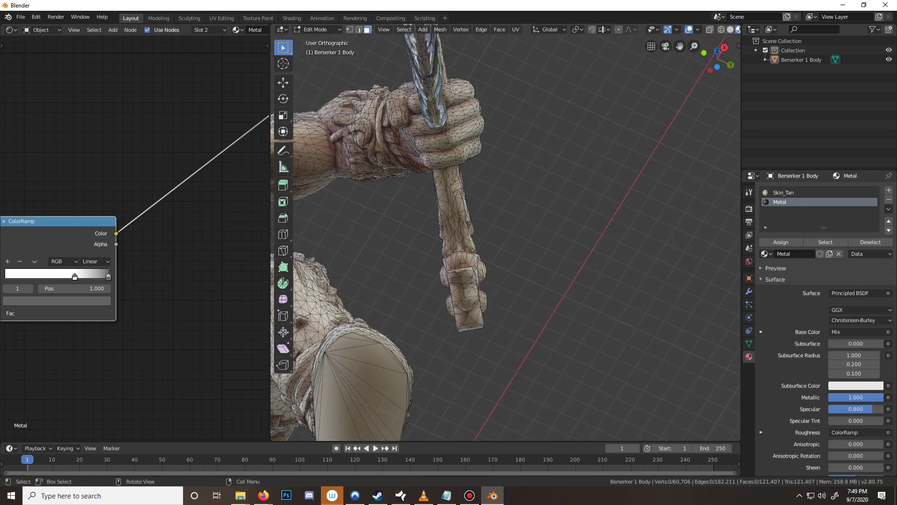
key(shift+z)
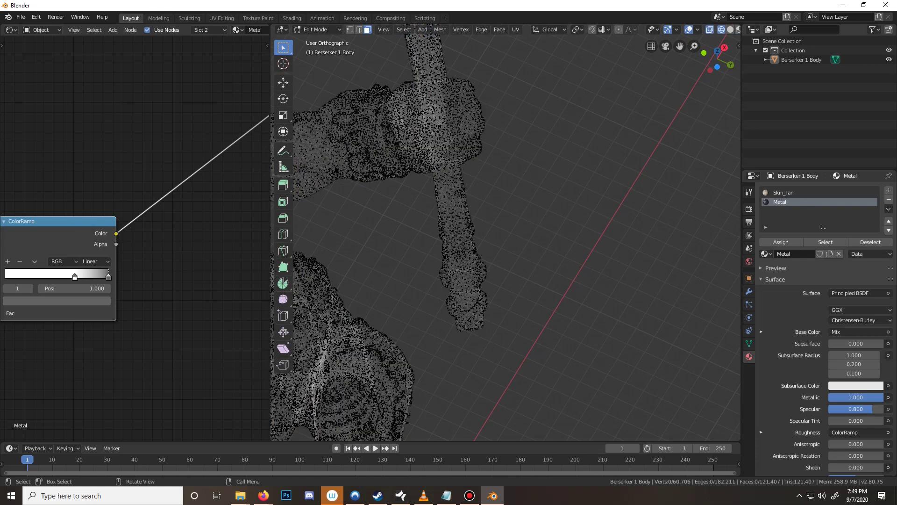
key(c)
click(462, 299)
key(Escape)
key(z)
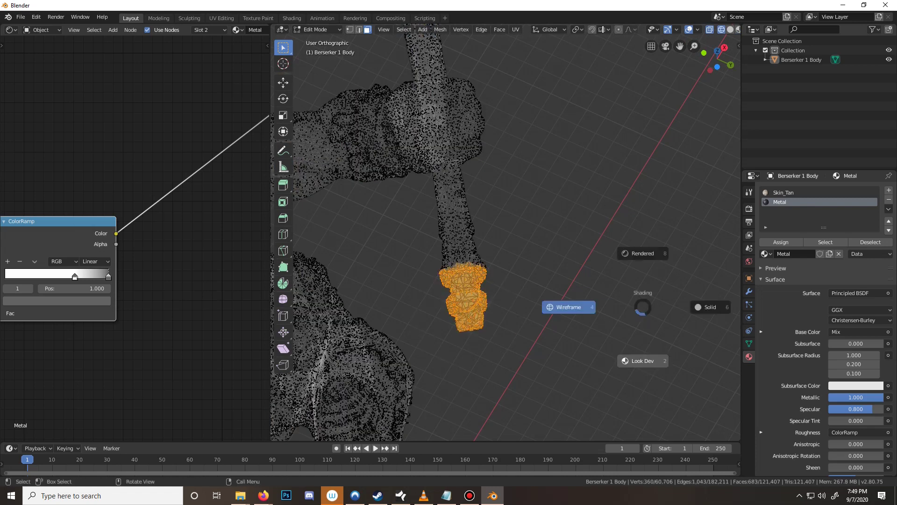
click(643, 360)
Extend the pommel selection over the unselected collar faces up to where the wooden handle begins
key(KP_Decimal)
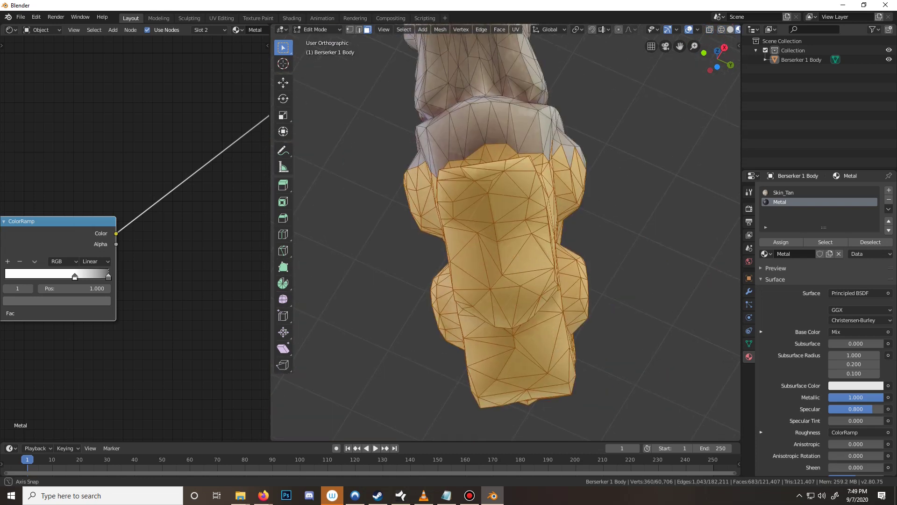
middle_drag(446, 164, 421, 216)
key(c)
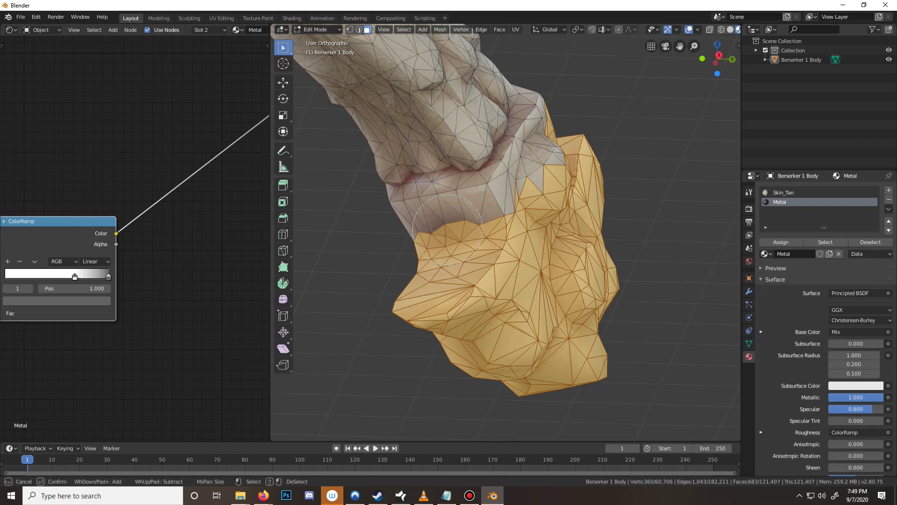
mouse_move(448, 229)
mouse_down()
mouse_move(397, 225)
mouse_move(502, 192)
mouse_move(506, 206)
mouse_move(519, 162)
mouse_move(533, 155)
mouse_move(532, 171)
mouse_move(526, 140)
mouse_move(549, 125)
mouse_up()
right_click(555, 106)
Add the remaining collar faces on the pommel's other sides to the selection, leaving the wooden handle unselected
mouse_move(555, 105)
middle_down()
mouse_move(453, 127)
mouse_move(439, 154)
mouse_move(471, 199)
middle_up()
middle_drag(492, 238, 500, 239)
key(c)
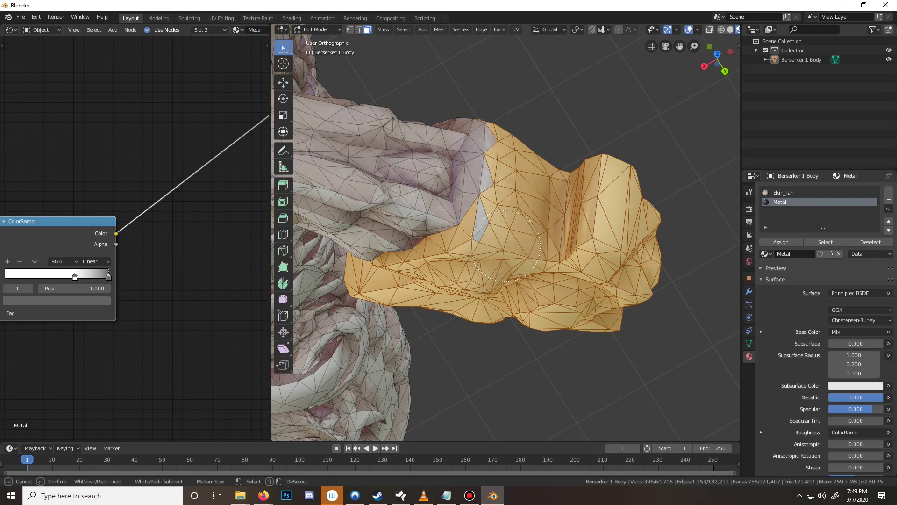
drag(499, 237, 487, 185)
right_click(487, 185)
mouse_move(487, 185)
middle_down()
mouse_move(398, 215)
mouse_move(583, 95)
middle_up()
key(c)
drag(596, 218, 611, 228)
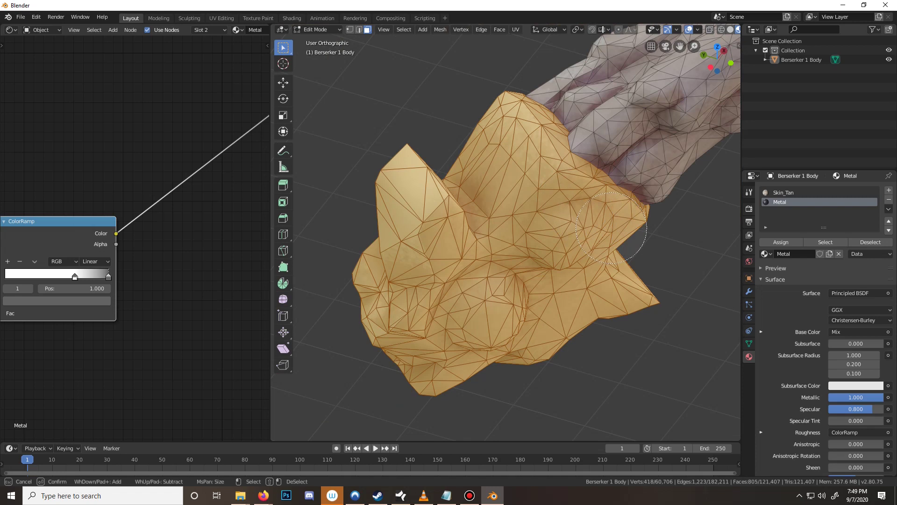
right_click(612, 228)
Assign the Metal material to the selected pommel faces and check it on the figure in Object Mode
scroll(654, 220, down, 7)
middle_drag(537, 229, 729, 215)
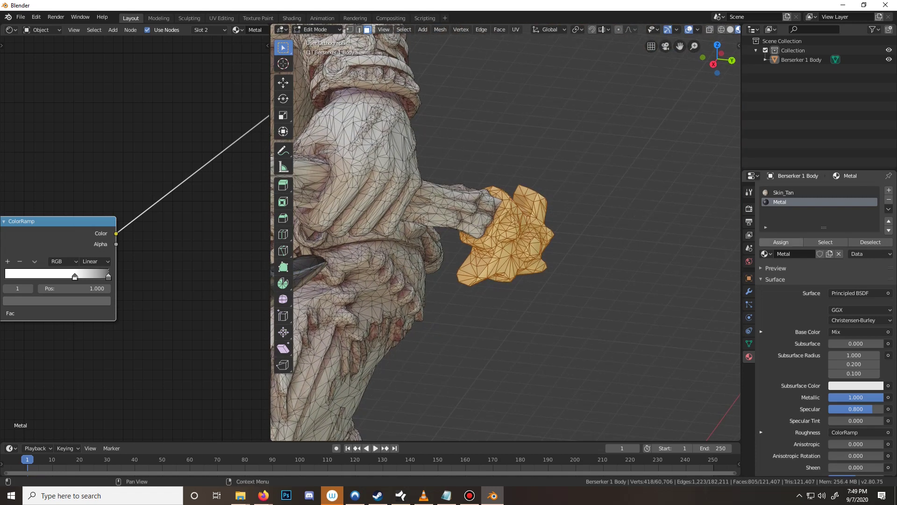
click(781, 242)
key(Tab)
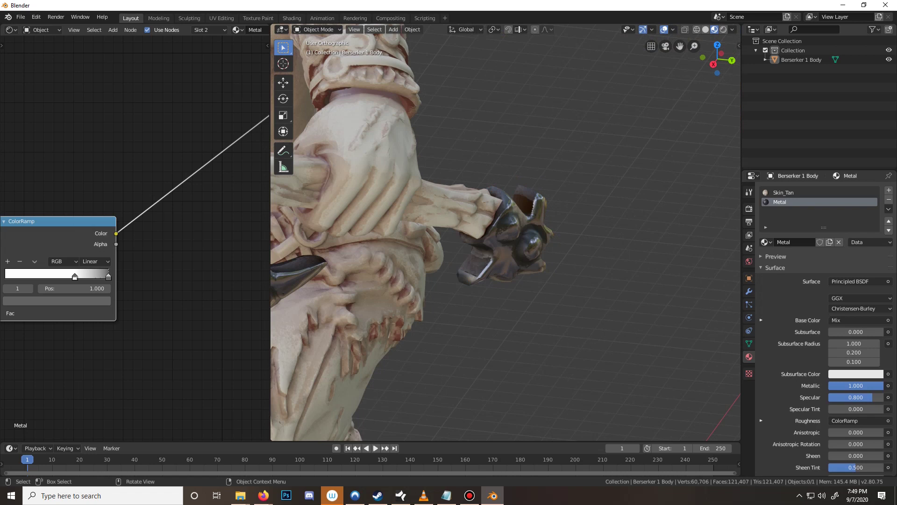
middle_drag(537, 225, 575, 226)
middle_drag(514, 234, 626, 192)
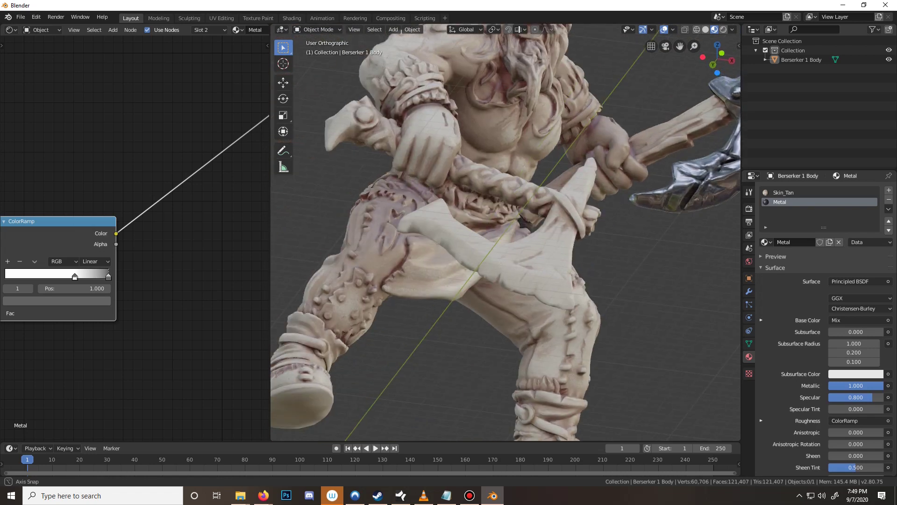
middle_drag(551, 215, 496, 187)
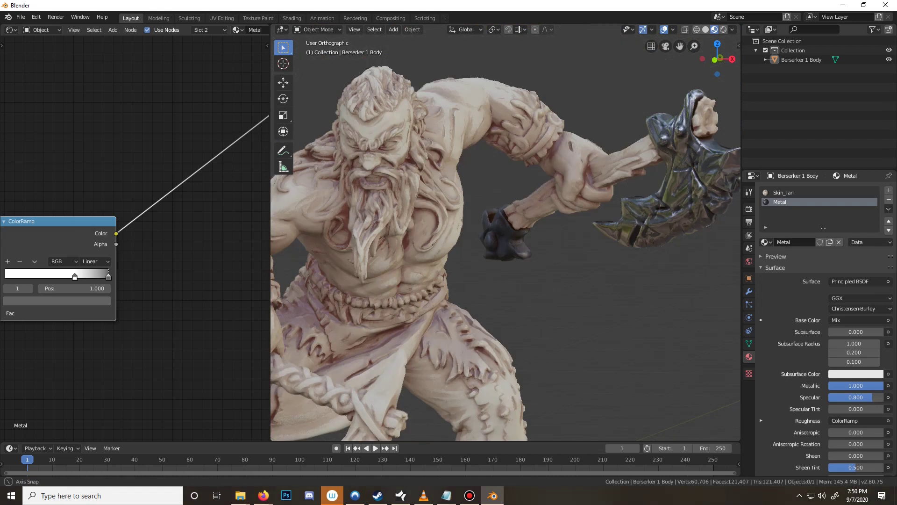
mouse_move(495, 187)
middle_down()
mouse_move(462, 187)
mouse_move(504, 187)
middle_up()
In Edit Mode, clear the selection, select the lowered axe's blade and upper spike in wireframe, and restore Look Dev shading
key(Tab)
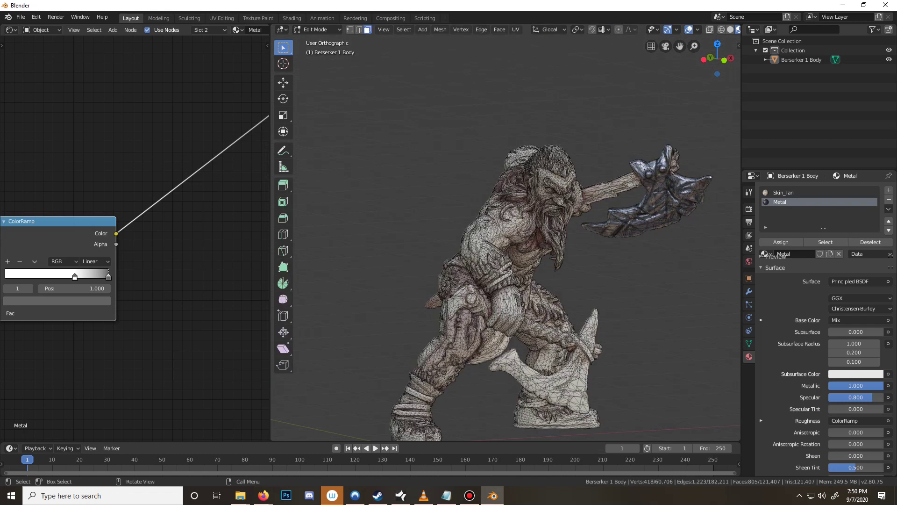
shift+middle_drag(505, 281, 491, 173)
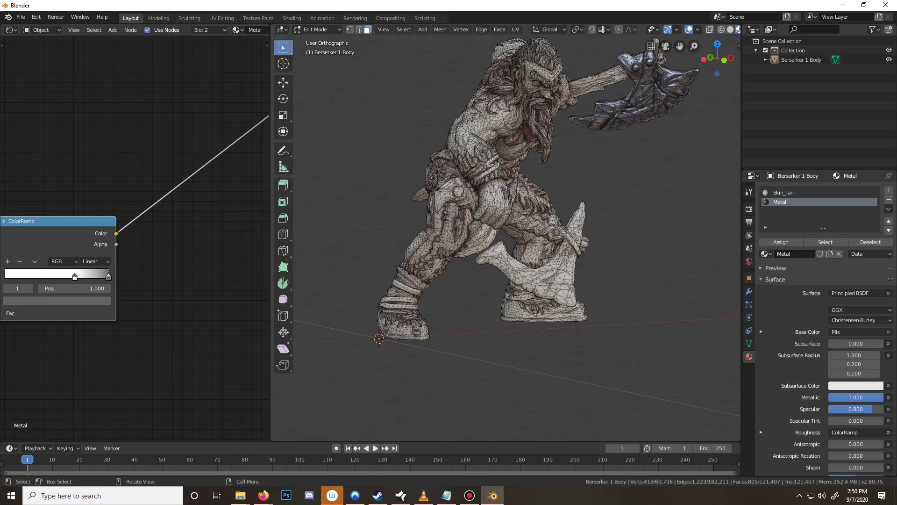
key(alt+a)
middle_drag(558, 254, 552, 215)
middle_drag(440, 257, 429, 257)
key(shift+z)
key(c)
mouse_move(429, 231)
mouse_down()
mouse_move(461, 237)
mouse_move(543, 46)
mouse_move(511, 114)
mouse_move(481, 124)
mouse_up()
key(Escape)
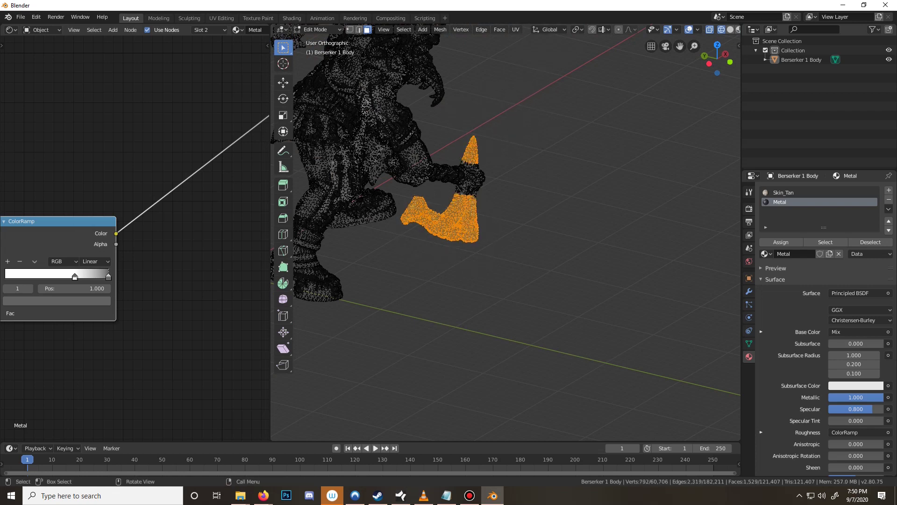
key(z)
click(558, 300)
Extend the lowered axe's blade selection up to the rope binding on the first side
mouse_move(439, 163)
ctrl+middle_down()
mouse_move(406, 184)
mouse_move(372, 156)
mouse_move(442, 160)
ctrl+middle_up()
key(KP_Decimal)
scroll(437, 159, up, 4)
key(c)
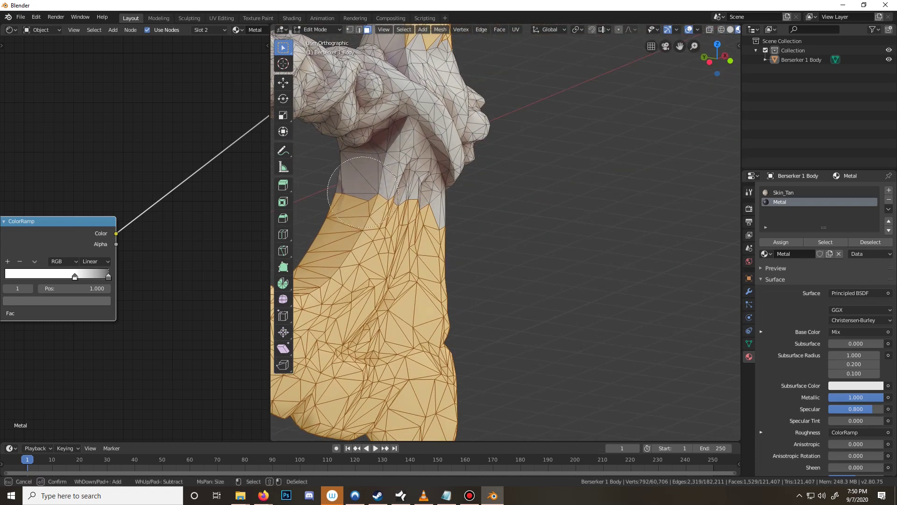
mouse_move(354, 180)
mouse_down()
mouse_move(358, 188)
mouse_move(400, 149)
mouse_move(423, 164)
mouse_move(403, 151)
mouse_move(405, 137)
mouse_move(412, 198)
mouse_move(426, 187)
mouse_up()
right_click(426, 187)
Add the unselected blade faces below the binding and end knob on the lowered axe's outer edge and opposite side
middle_drag(426, 188, 393, 184)
scroll(507, 232, down, 4)
middle_drag(561, 219, 408, 212)
scroll(408, 211, up, 4)
key(c)
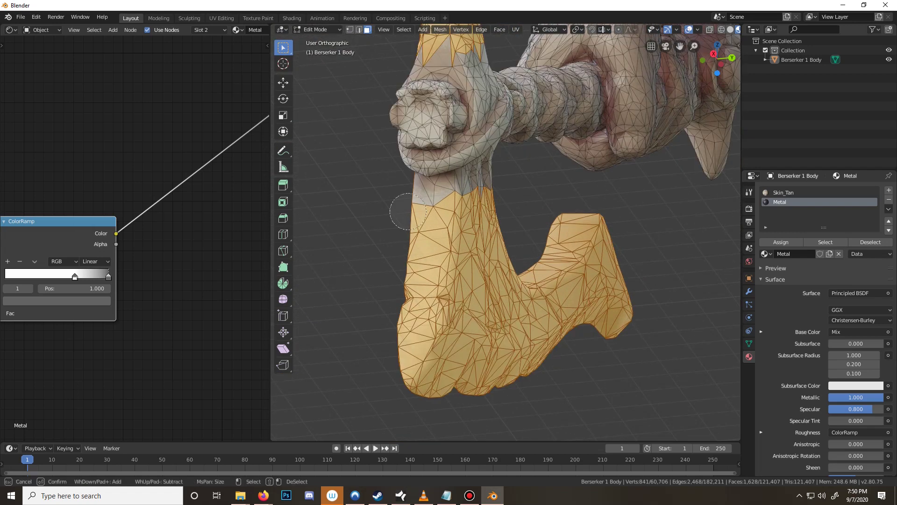
drag(408, 212, 479, 186)
middle_drag(495, 181, 470, 179)
drag(441, 186, 424, 174)
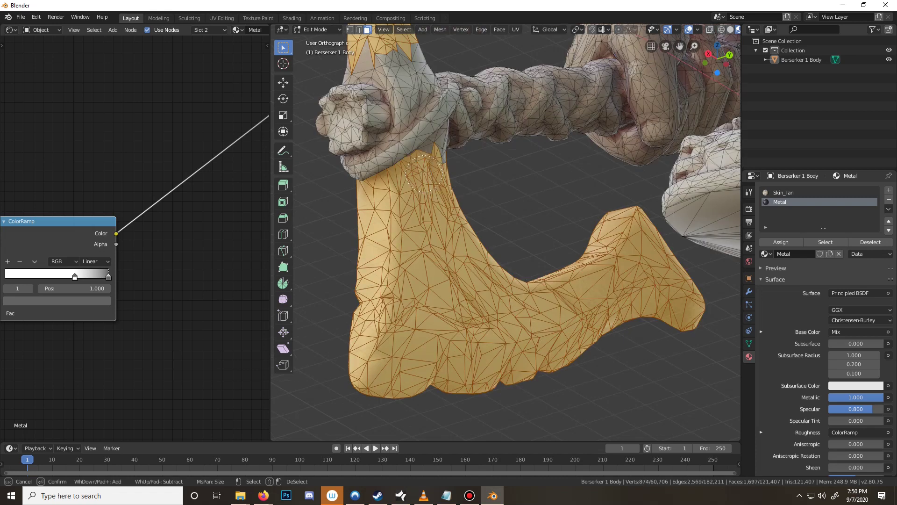
right_click(445, 186)
Add the small unselected faces at the blade's inner corner just beneath the rope binding
middle_drag(445, 186, 346, 209)
middle_drag(491, 145, 403, 235)
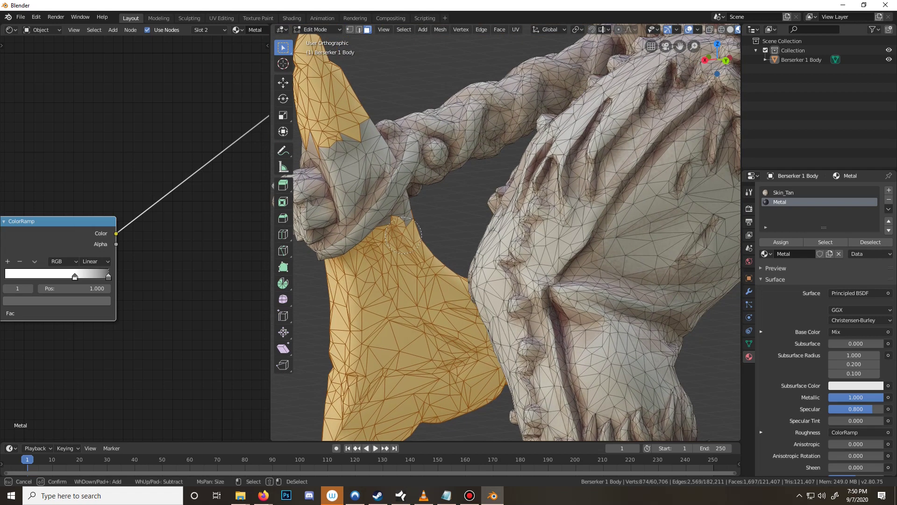
drag(403, 235, 405, 218)
right_click(404, 218)
scroll(405, 218, up, 6)
scroll(405, 218, down, 9)
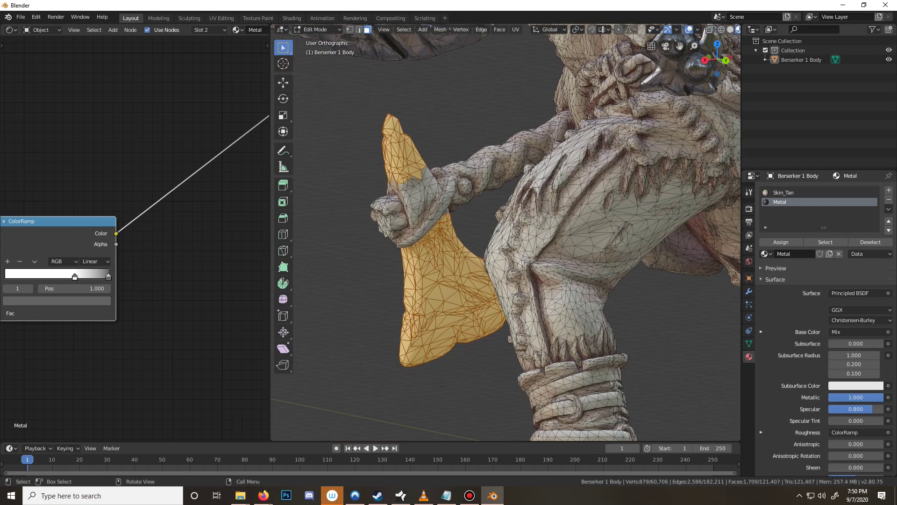
scroll(445, 223, up, 8)
key(c)
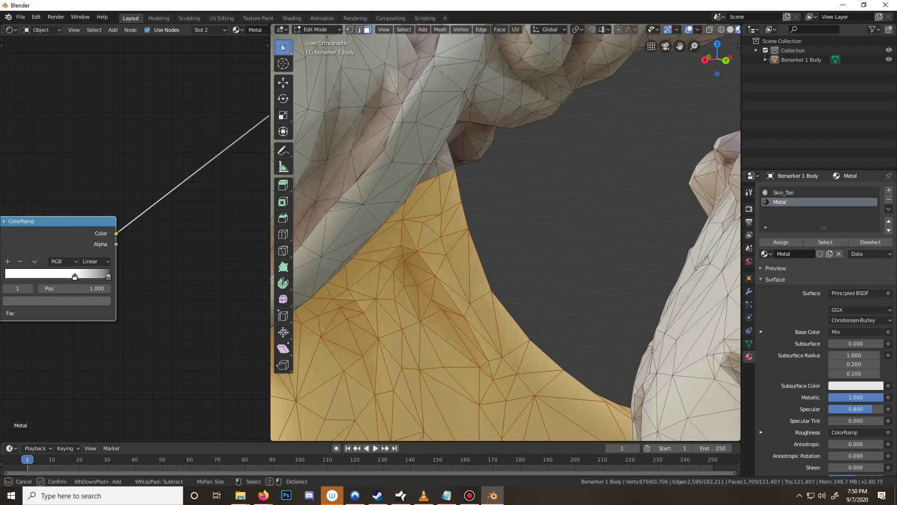
drag(445, 160, 435, 172)
Add the leftover faces on the underside of the blade's neck, directly below the rope wrapping, to the selection
mouse_move(439, 174)
middle_down()
mouse_move(318, 176)
mouse_move(419, 197)
middle_up()
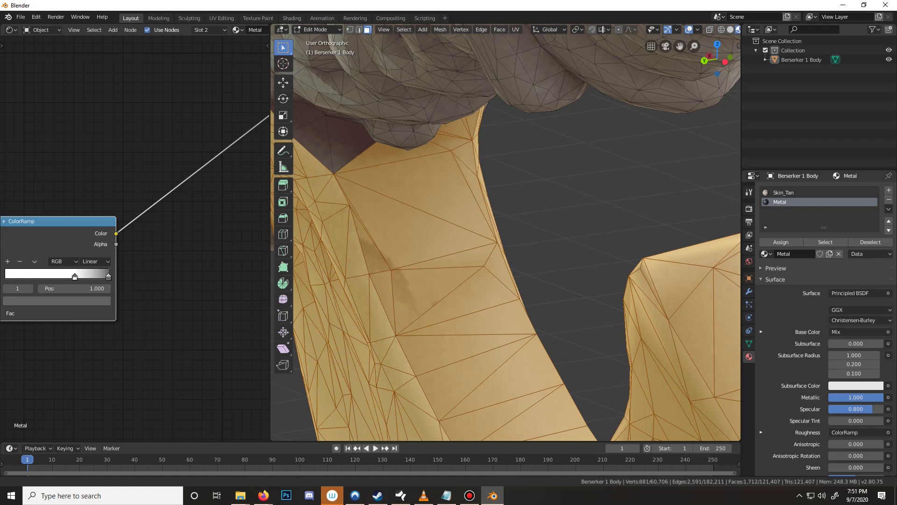
scroll(505, 234, down, 4)
scroll(505, 234, up, 2)
key(c)
click(345, 109)
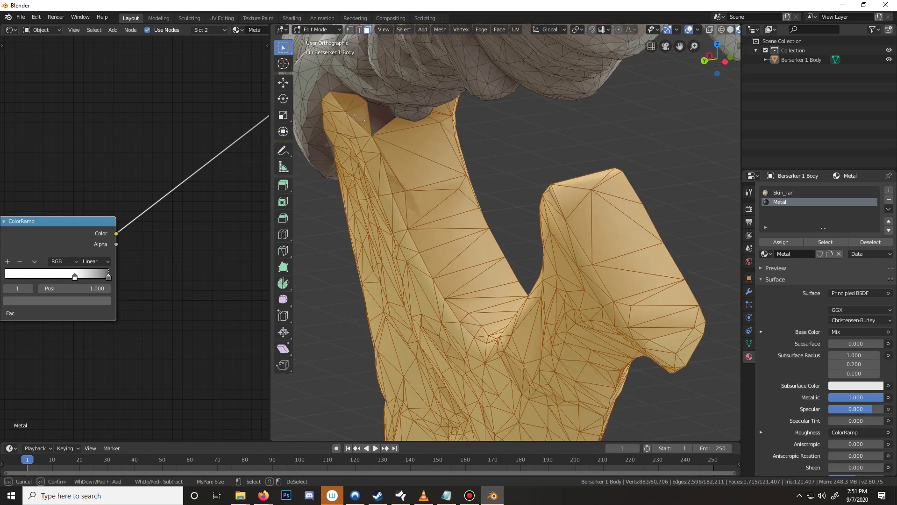
click(379, 118)
right_click(386, 123)
Extend the selection on the lowered axe's upper spike down towards the rope binding and end knob
middle_drag(386, 124, 274, 133)
scroll(504, 233, down, 3)
middle_drag(505, 196, 546, 225)
scroll(505, 233, up, 4)
key(c)
click(402, 162)
mouse_move(402, 162)
mouse_down()
mouse_move(439, 183)
mouse_move(439, 252)
mouse_move(451, 266)
mouse_move(467, 262)
mouse_up()
mouse_move(473, 263)
middle_down()
mouse_move(488, 269)
mouse_move(448, 239)
middle_up()
mouse_move(519, 220)
mouse_down()
mouse_move(563, 217)
mouse_move(551, 225)
mouse_up()
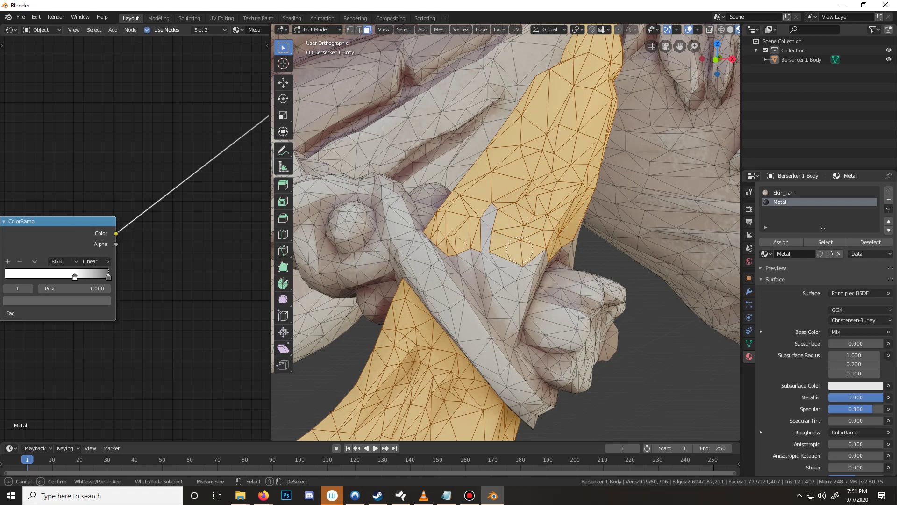
mouse_move(490, 206)
mouse_down()
mouse_move(483, 283)
mouse_move(476, 257)
mouse_up()
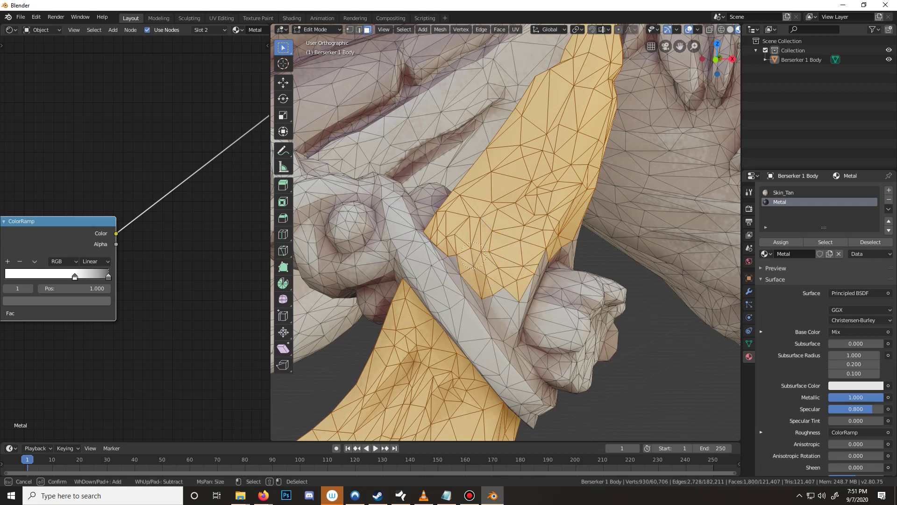
mouse_move(473, 255)
mouse_down()
mouse_move(502, 294)
mouse_move(531, 263)
mouse_up()
Add the narrow faces of the spike's base that border the handle's end knob to the selection
middle_drag(530, 262, 517, 263)
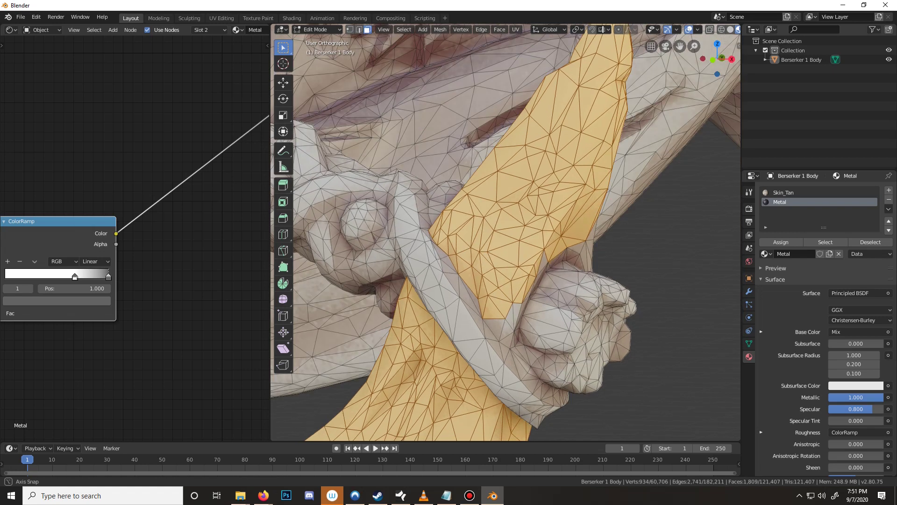
scroll(505, 234, up, 5)
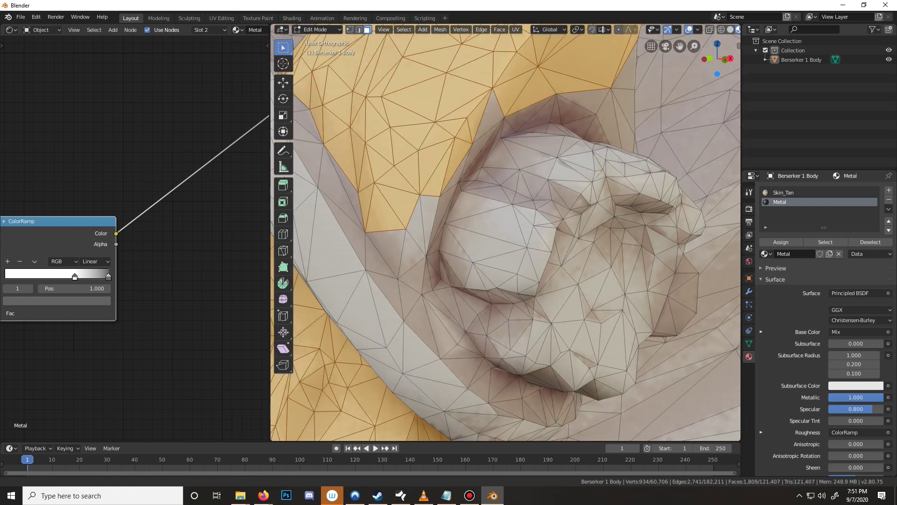
key(c)
drag(409, 206, 419, 260)
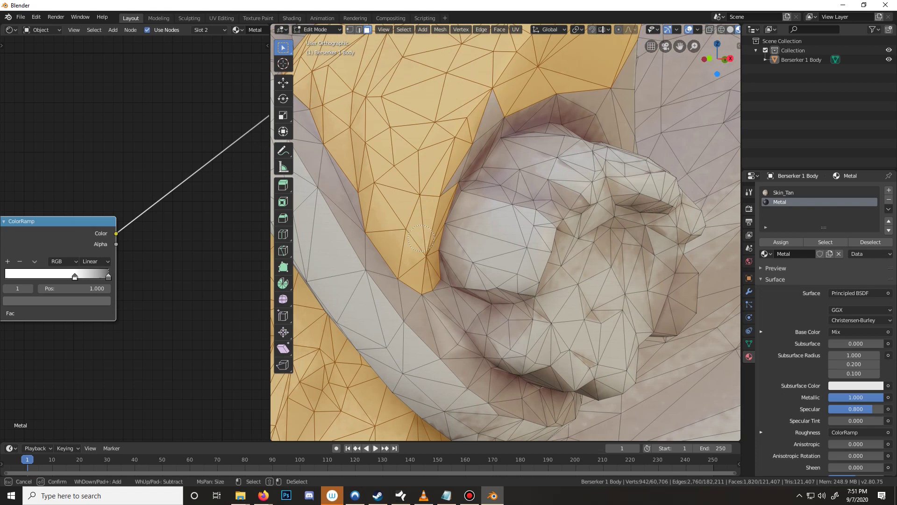
drag(444, 155, 461, 138)
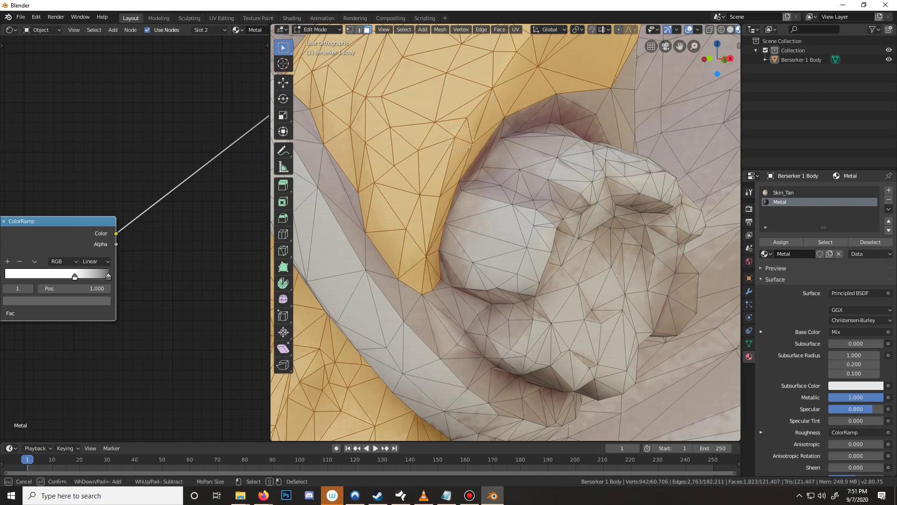
mouse_move(472, 116)
mouse_down()
mouse_move(577, 105)
mouse_move(608, 122)
mouse_move(595, 106)
mouse_up()
right_click(594, 106)
Select the unselected spike faces on the opposite side, down to the rope binding and beside the end knob
scroll(594, 106, down, 6)
middle_drag(595, 106, 404, 118)
scroll(506, 233, up, 3)
key(c)
mouse_move(423, 144)
mouse_down()
mouse_move(446, 250)
mouse_move(484, 225)
mouse_move(465, 124)
mouse_move(521, 196)
mouse_move(535, 175)
mouse_move(486, 234)
mouse_up()
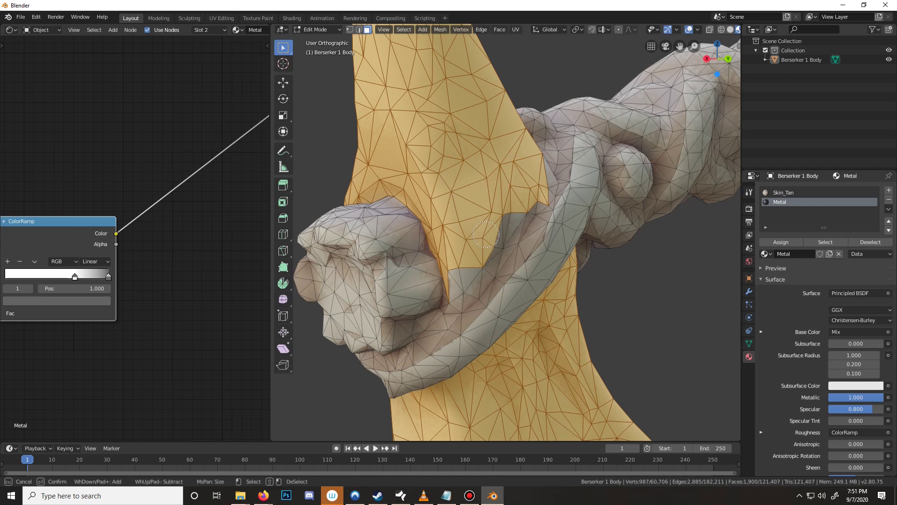
middle_drag(486, 235, 540, 185)
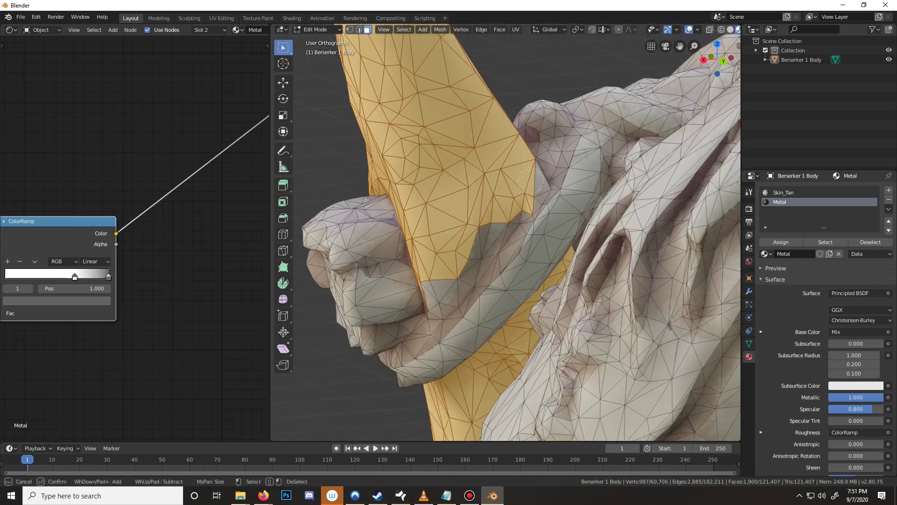
drag(531, 180, 439, 297)
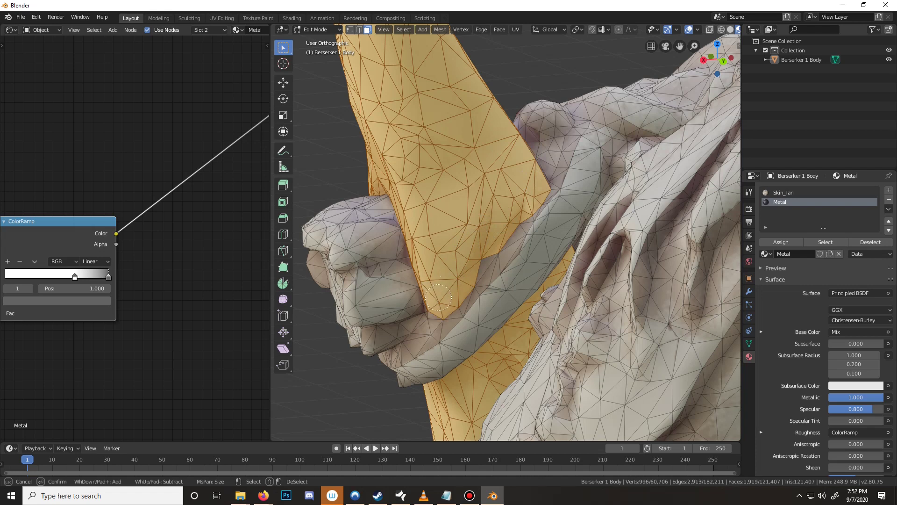
click(473, 260)
right_click(425, 330)
Add the last spike faces along the rope binding to complete the lowered axe head selection
mouse_move(425, 330)
middle_down()
mouse_move(448, 329)
mouse_move(486, 294)
middle_up()
scroll(486, 294, up, 3)
key(c)
drag(498, 265, 461, 297)
right_click(460, 297)
scroll(460, 298, down, 8)
middle_drag(461, 298, 595, 332)
scroll(555, 322, down, 4)
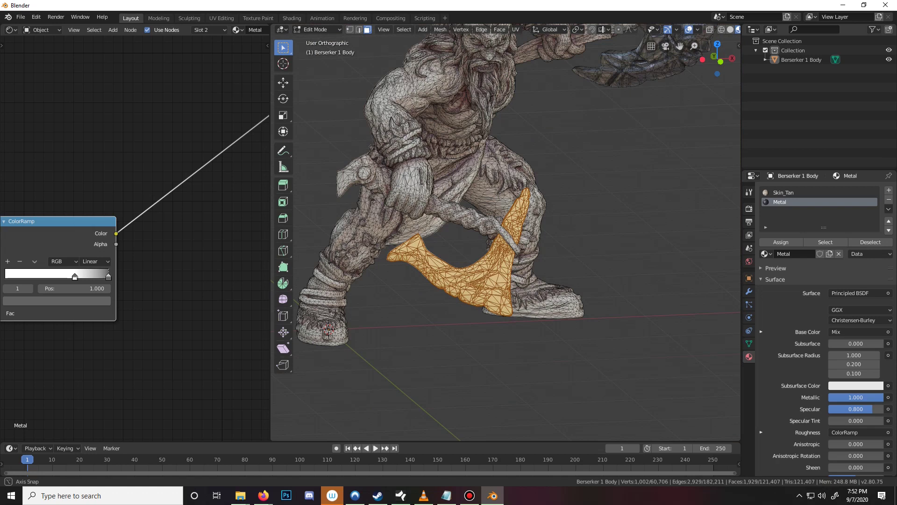
Clear the face selection and select the round stud on the rope binding beside the lowered axe's head
key(Tab)
middle_drag(495, 281, 421, 300)
scroll(506, 233, up, 9)
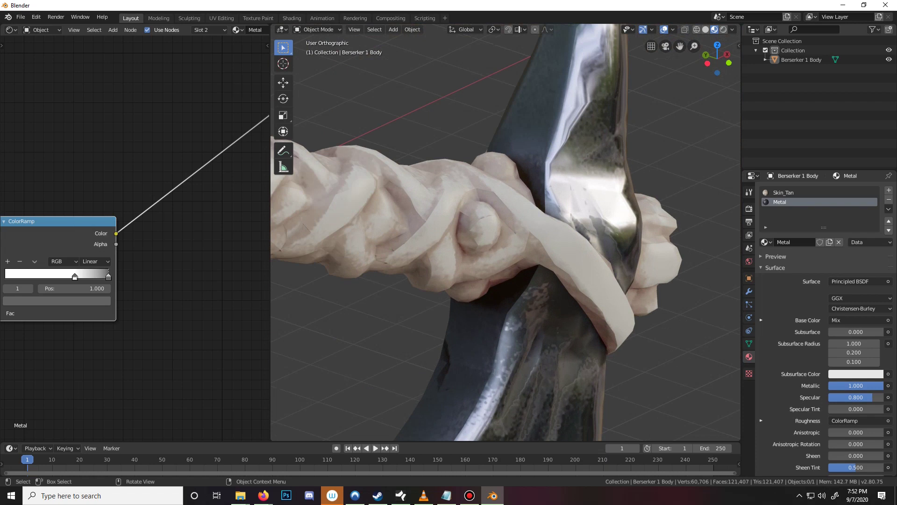
key(Tab)
key(alt+a)
key(c)
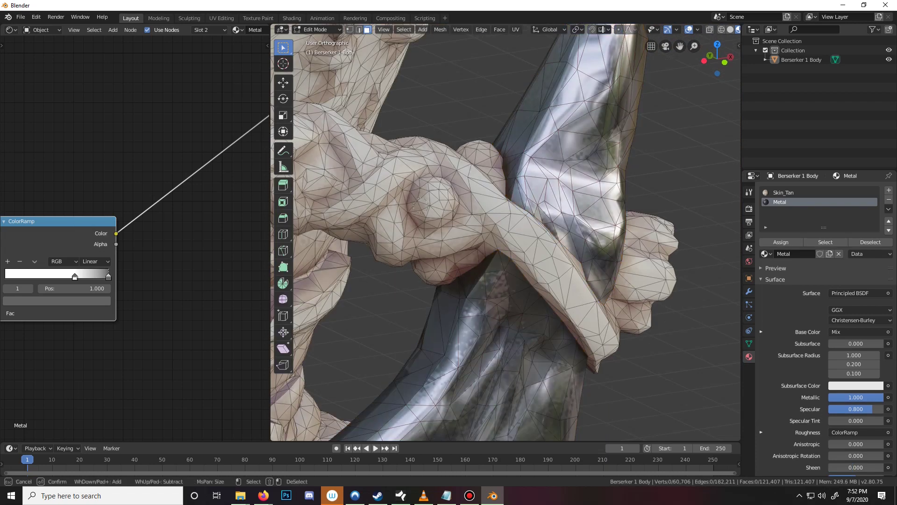
mouse_move(425, 201)
mouse_down()
mouse_move(429, 192)
mouse_move(422, 205)
mouse_move(430, 216)
mouse_move(447, 204)
mouse_up()
right_click(447, 201)
middle_drag(447, 200, 424, 207)
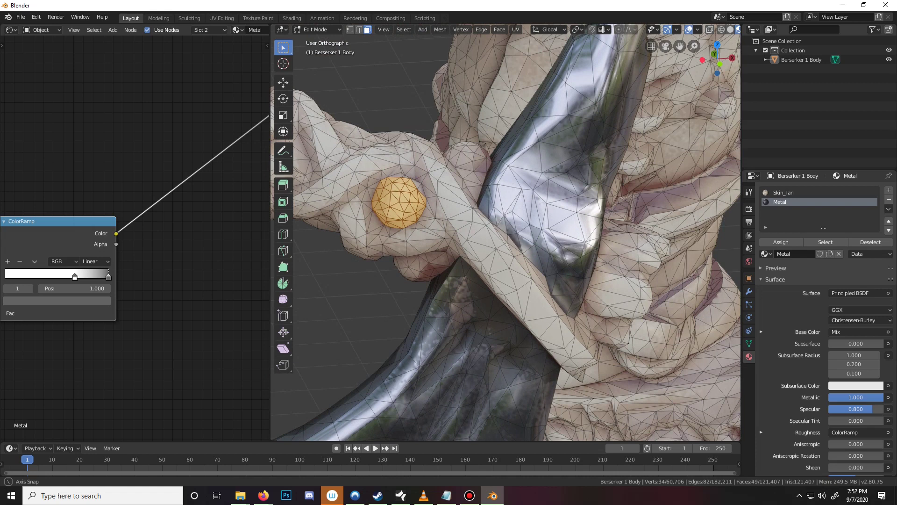
Add the round stud on the rope binding nearest the base of the upper spike to the selection
scroll(505, 233, down, 5)
middle_drag(486, 224, 337, 248)
scroll(506, 233, up, 6)
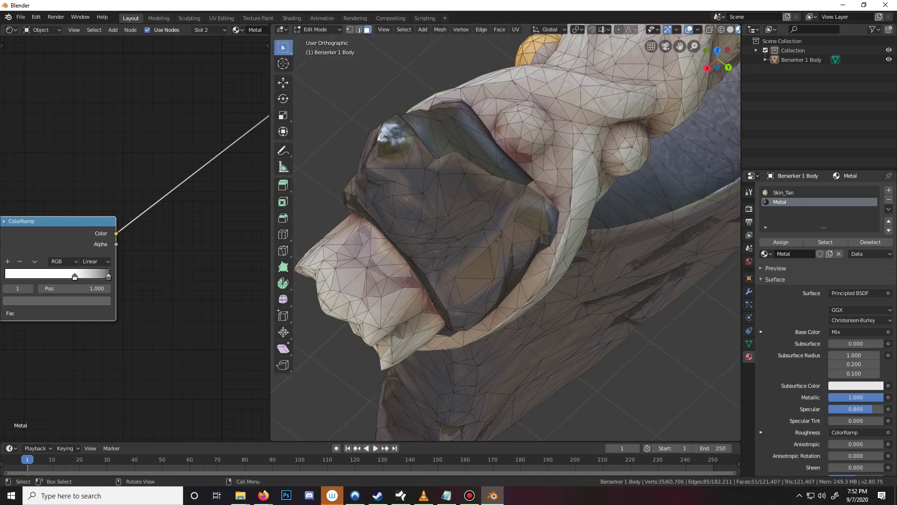
key(c)
mouse_move(526, 127)
mouse_down()
mouse_move(521, 114)
mouse_move(510, 121)
mouse_move(528, 148)
mouse_move(542, 138)
mouse_move(540, 124)
mouse_up()
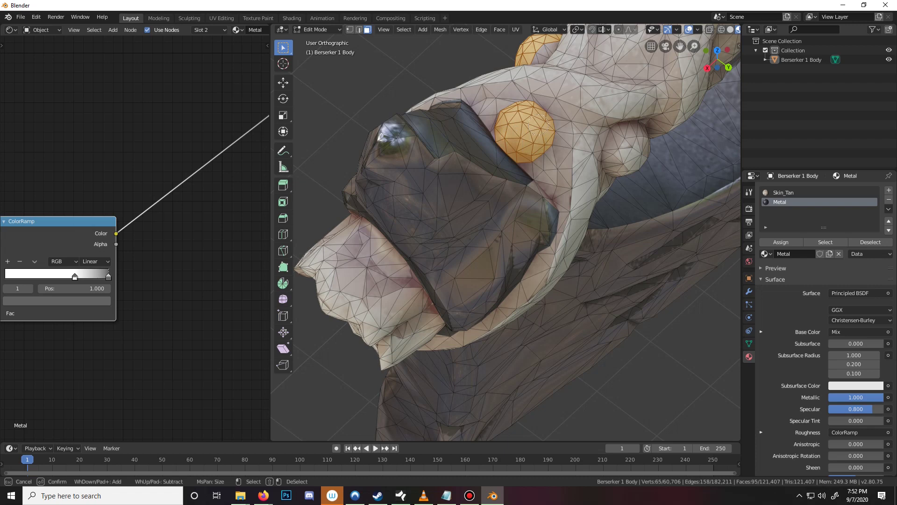
middle_drag(537, 124, 507, 95)
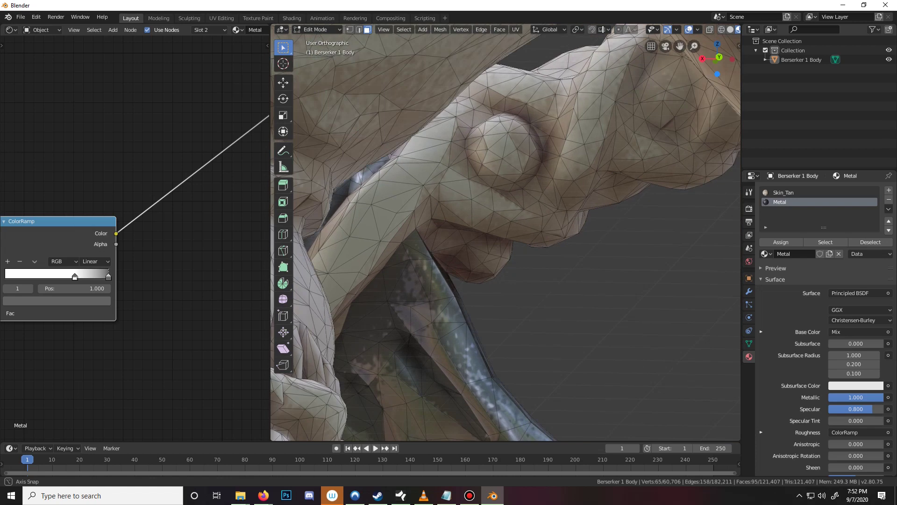
Add the round stud on the inward-facing side of the handle to the selection, including its rim faces
middle_drag(499, 131, 505, 134)
key(c)
mouse_move(506, 133)
mouse_down()
mouse_move(531, 143)
mouse_move(517, 152)
mouse_move(523, 138)
mouse_move(531, 163)
mouse_move(508, 181)
mouse_move(503, 169)
mouse_up()
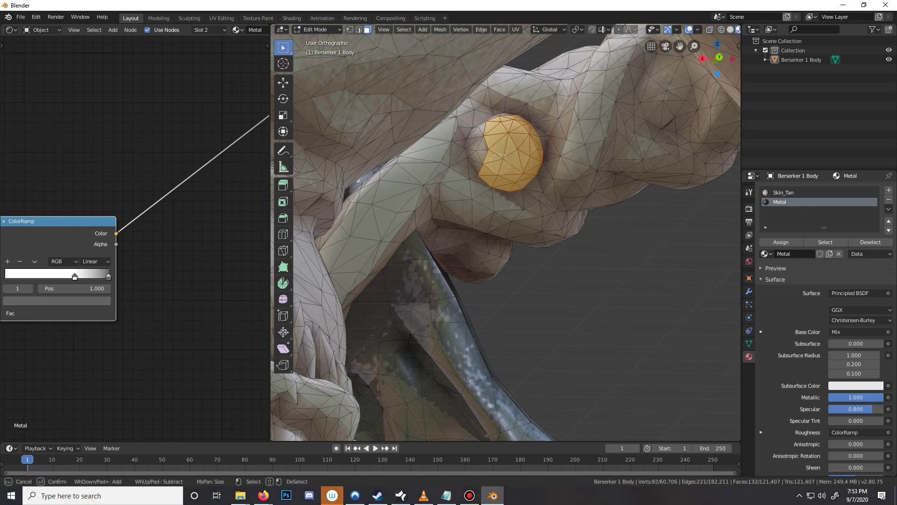
click(487, 161)
mouse_move(487, 162)
mouse_down()
mouse_move(473, 136)
mouse_move(484, 134)
mouse_up()
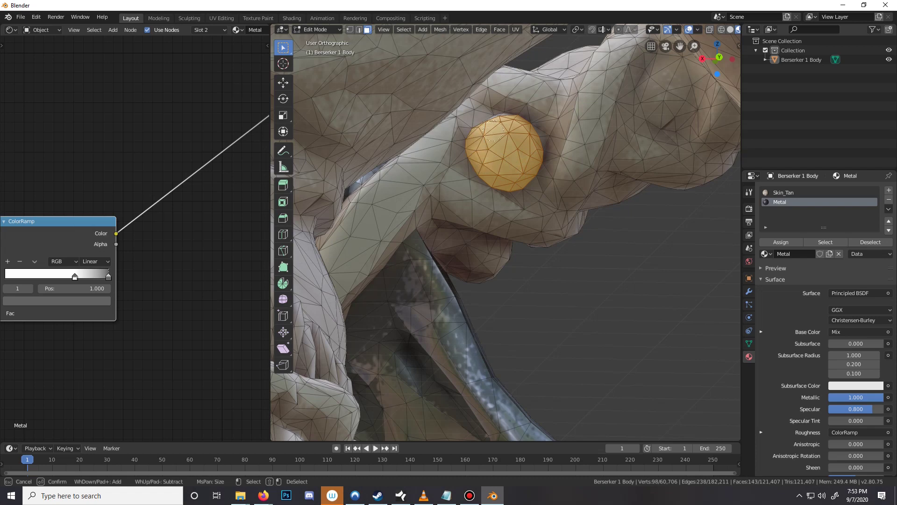
key(Escape)
middle_drag(498, 130, 538, 185)
key(c)
drag(509, 192, 527, 176)
key(Escape)
Select the front faces of the stud on the underside of the handle, above the axe blade
scroll(504, 224, down, 6)
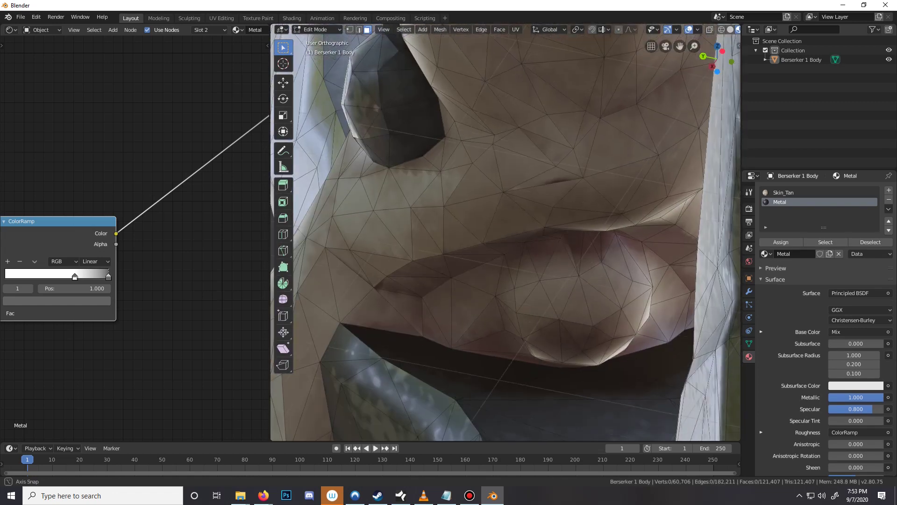
key(c)
scroll(584, 306, down, 7)
mouse_move(565, 317)
mouse_down()
mouse_move(584, 283)
mouse_move(628, 261)
mouse_move(614, 307)
mouse_move(576, 325)
mouse_move(533, 311)
mouse_move(530, 274)
mouse_up()
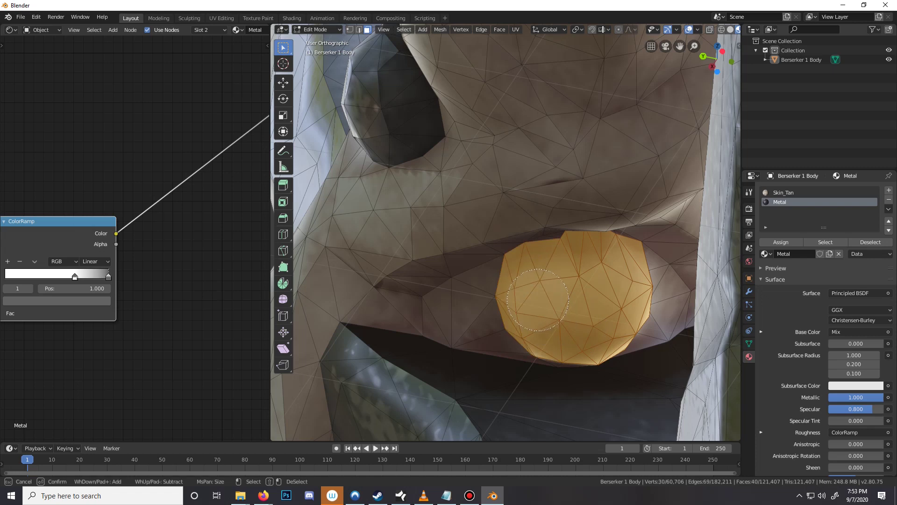
key(Escape)
Add the remaining side faces of the underside stud to the selection
middle_drag(530, 273, 412, 271)
key(c)
mouse_move(608, 243)
mouse_down()
mouse_move(599, 201)
mouse_move(579, 226)
mouse_move(617, 257)
mouse_up()
key(Escape)
middle_drag(617, 257, 498, 255)
middle_drag(589, 233, 449, 323)
key(c)
click(420, 319)
key(Escape)
scroll(420, 319, down, 7)
middle_drag(421, 320, 420, 330)
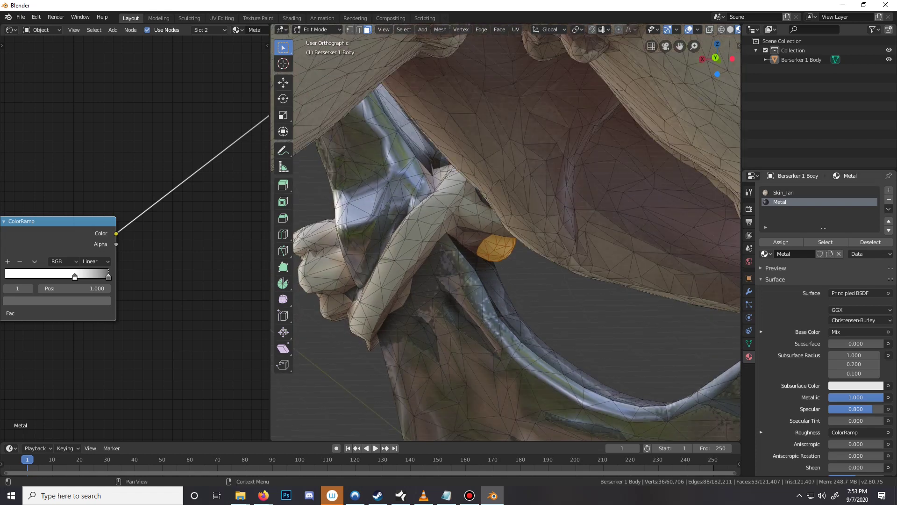
Clear the selection and select the beak-shaped tip and outer edge of the lowered axe's pommel through the mesh in wireframe
key(Tab)
middle_drag(420, 276, 357, 313)
scroll(506, 232, down, 7)
scroll(358, 313, up, 3)
shift+middle_drag(315, 159, 474, 204)
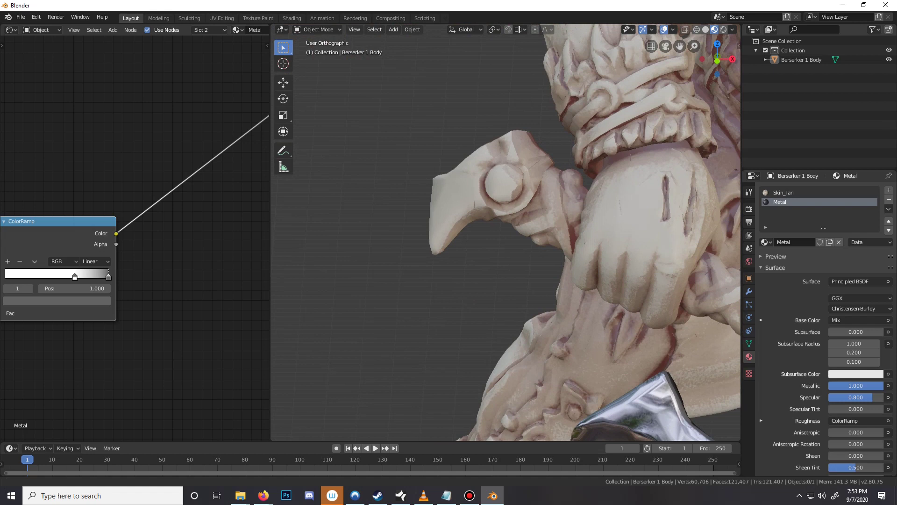
key(Tab)
key(alt+a)
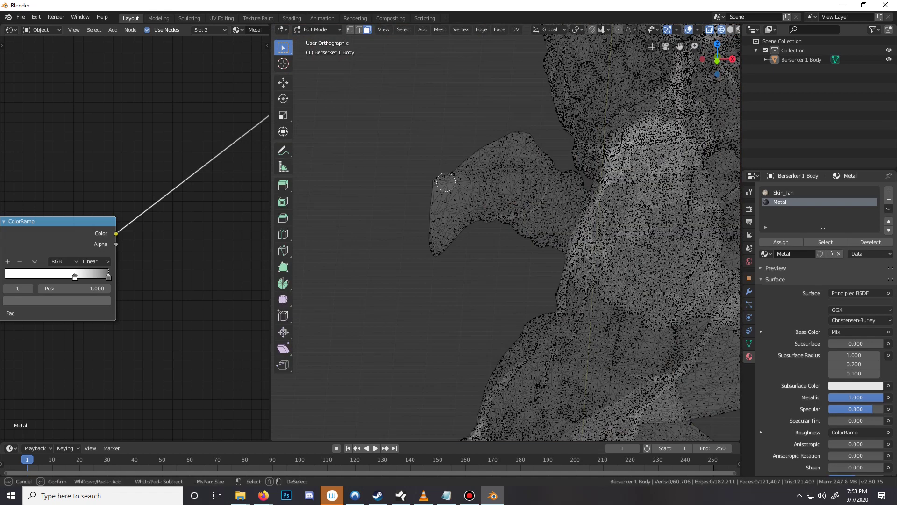
key(c)
mouse_move(404, 200)
mouse_down()
mouse_move(417, 112)
mouse_move(454, 116)
mouse_up()
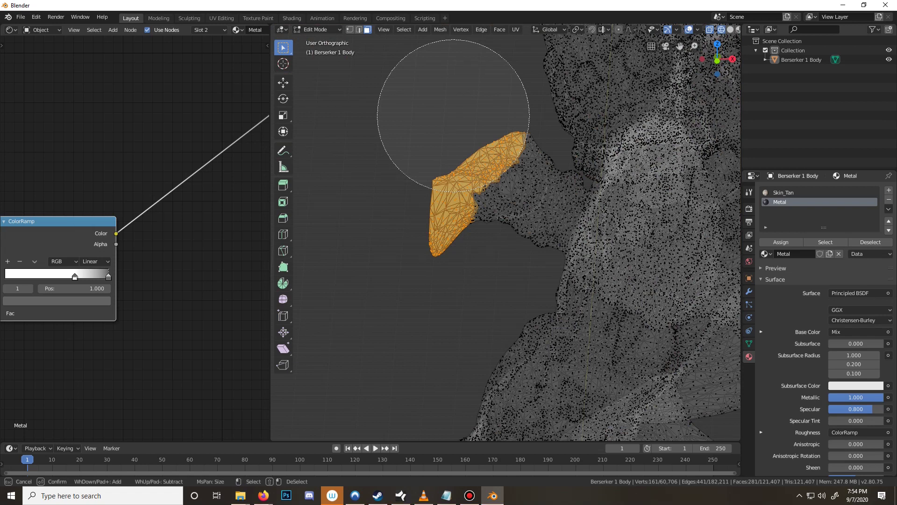
Extend the pommel selection over its round boss towards the handle and restore the material preview shading
scroll(444, 114, up, 5)
mouse_move(469, 130)
mouse_down()
mouse_move(497, 140)
mouse_move(501, 153)
mouse_up()
mouse_move(496, 175)
mouse_down()
mouse_move(505, 181)
mouse_move(461, 208)
mouse_up()
right_click(455, 216)
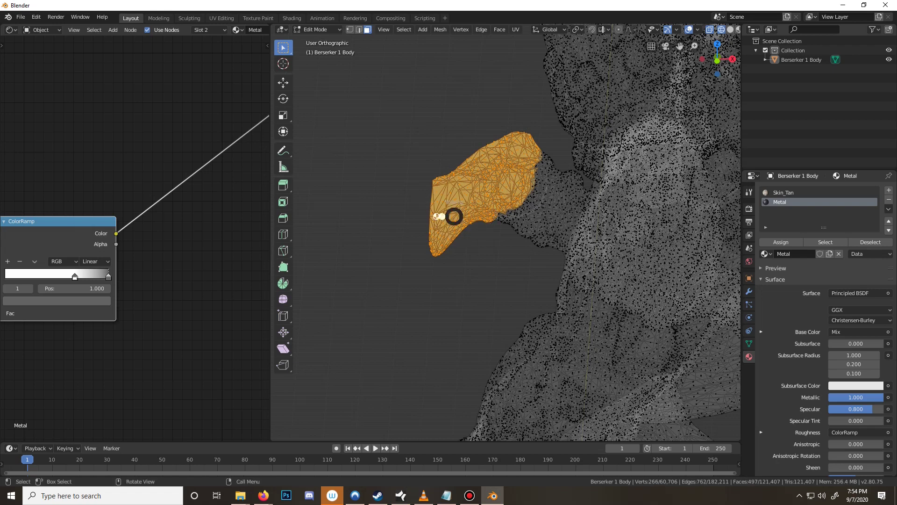
key(z)
click(454, 270)
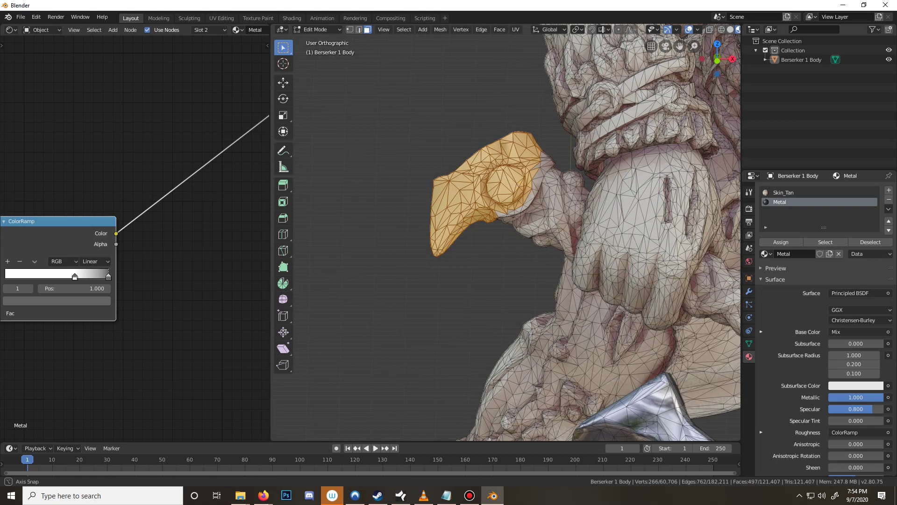
Add the unselected rim faces along the pommel's lower edge and around the boss
scroll(460, 183, up, 5)
middle_drag(460, 183, 459, 130)
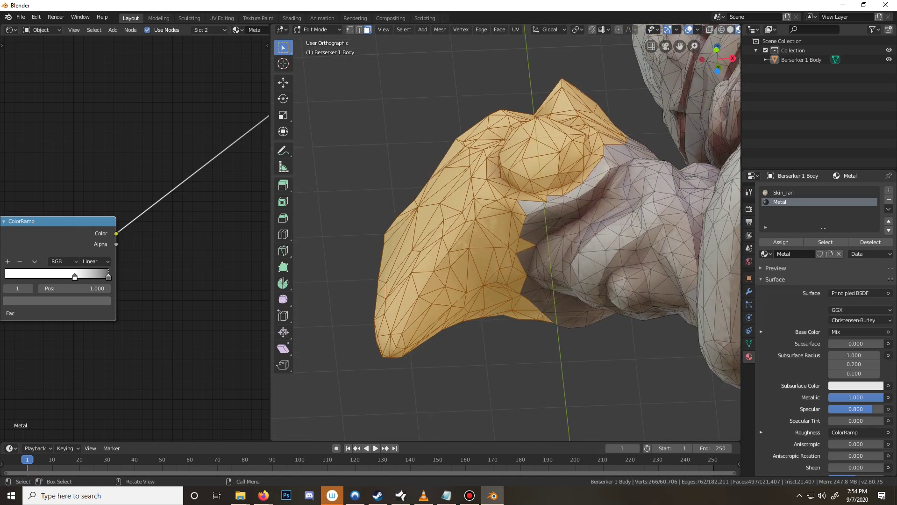
scroll(506, 232, up, 4)
key(c)
mouse_move(551, 285)
mouse_down()
mouse_move(599, 166)
mouse_move(613, 176)
mouse_move(697, 131)
mouse_up()
right_click(696, 131)
scroll(697, 131, down, 5)
shift+middle_drag(697, 131, 623, 176)
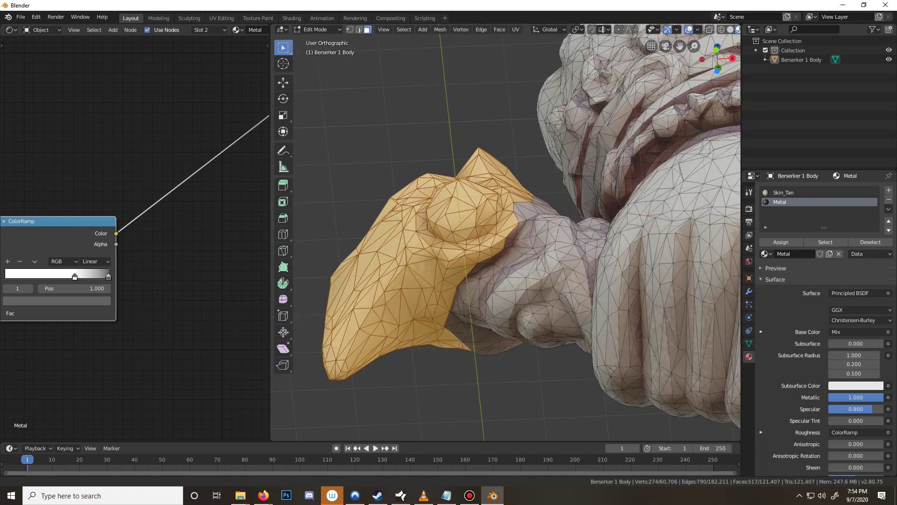
Add the faces beside the boss where the pommel meets the handle
scroll(439, 237, up, 3)
key(c)
click(438, 237)
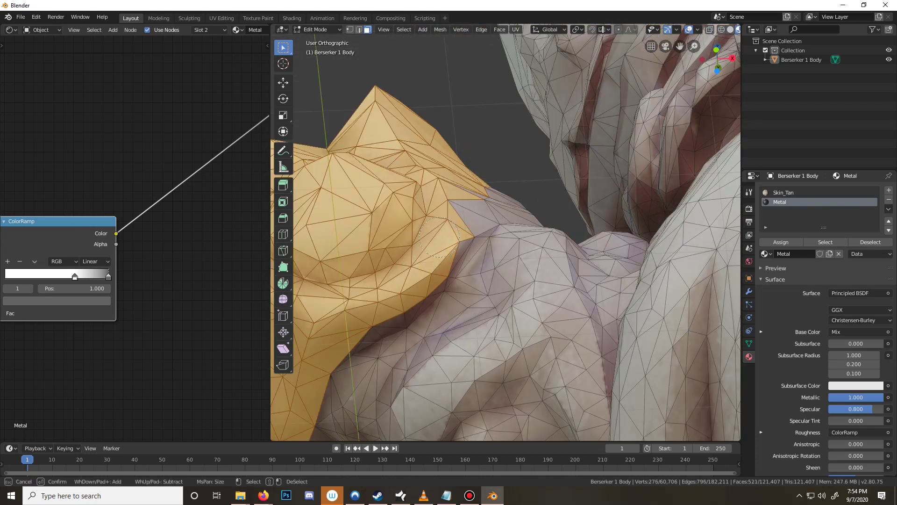
right_click(439, 237)
middle_drag(439, 237, 659, 281)
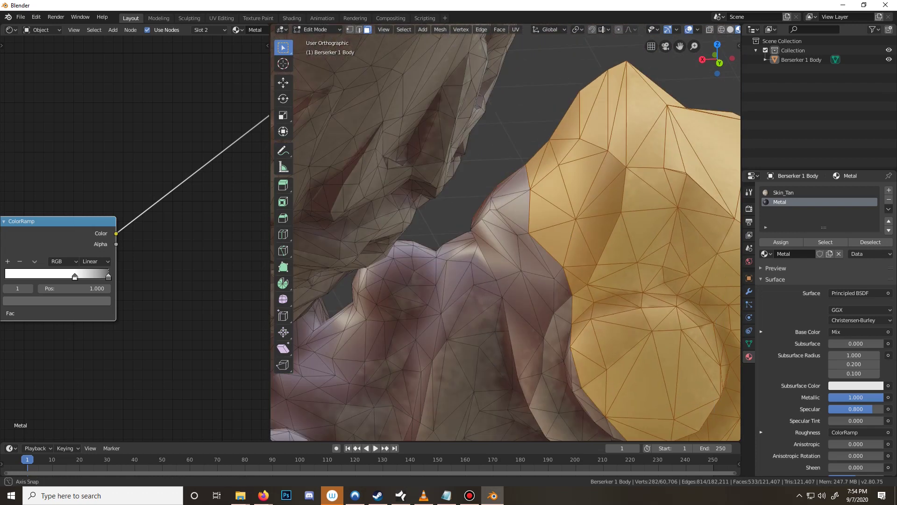
Add the unselected rim faces on the opposite side of the pommel, along its border with the handle
middle_drag(519, 190, 511, 201)
key(c)
drag(512, 201, 547, 384)
right_click(546, 383)
mouse_move(547, 384)
shift+middle_down()
mouse_move(384, 195)
mouse_move(444, 210)
mouse_move(412, 155)
shift+middle_up()
key(c)
mouse_move(411, 155)
mouse_down()
mouse_move(403, 127)
mouse_move(373, 162)
mouse_move(411, 184)
mouse_move(505, 183)
mouse_up()
right_click(505, 183)
middle_drag(505, 183, 440, 154)
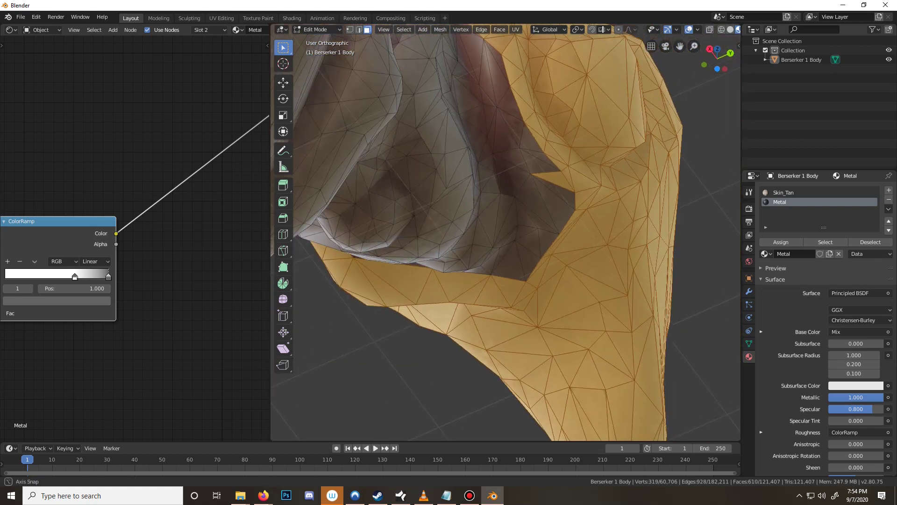
Add the remaining inner faces on the pommel's underside where it borders the handle
scroll(496, 122, down, 3)
key(c)
mouse_move(496, 124)
mouse_down()
mouse_move(510, 133)
mouse_move(514, 172)
mouse_move(508, 167)
mouse_move(527, 230)
mouse_move(517, 251)
mouse_up()
right_click(519, 257)
mouse_move(519, 257)
middle_down()
mouse_move(659, 256)
mouse_move(603, 243)
mouse_move(636, 231)
middle_up()
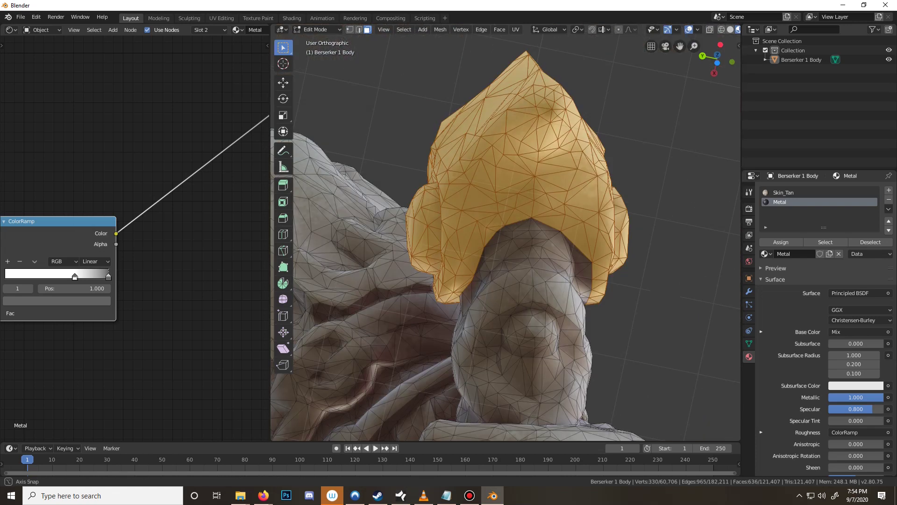
Add the round stud on the handle's underside below the pommel to the selection
middle_drag(533, 232, 532, 285)
scroll(532, 285, up, 5)
shift+middle_drag(533, 285, 467, 243)
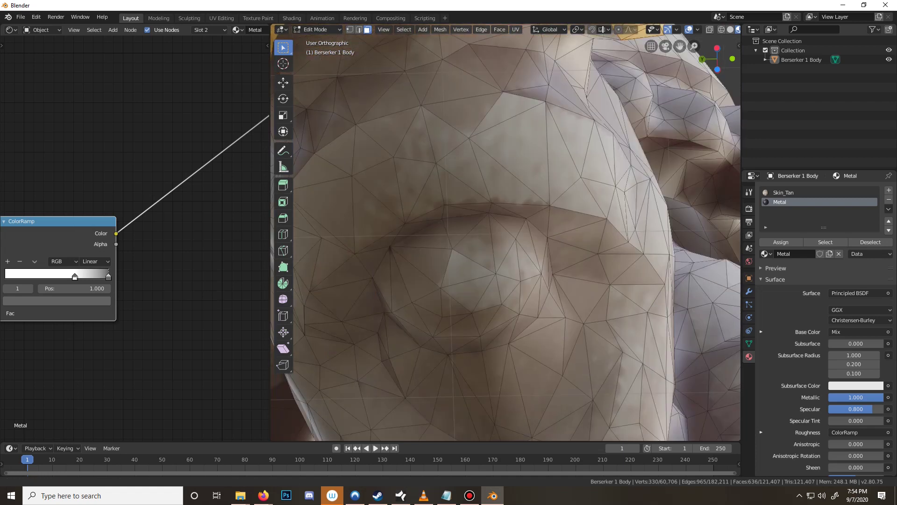
key(c)
drag(495, 262, 572, 256)
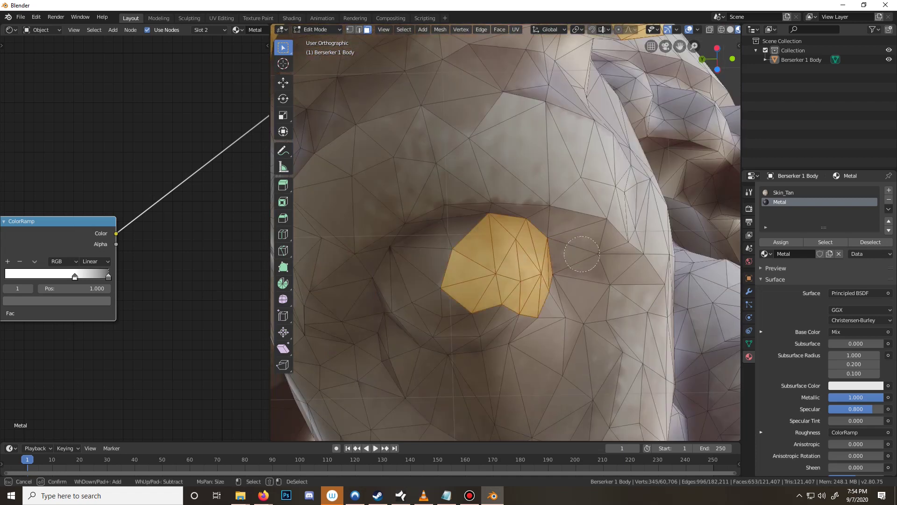
mouse_move(512, 327)
mouse_down()
mouse_move(460, 313)
mouse_move(460, 325)
mouse_move(421, 317)
mouse_move(393, 299)
mouse_move(417, 276)
mouse_up()
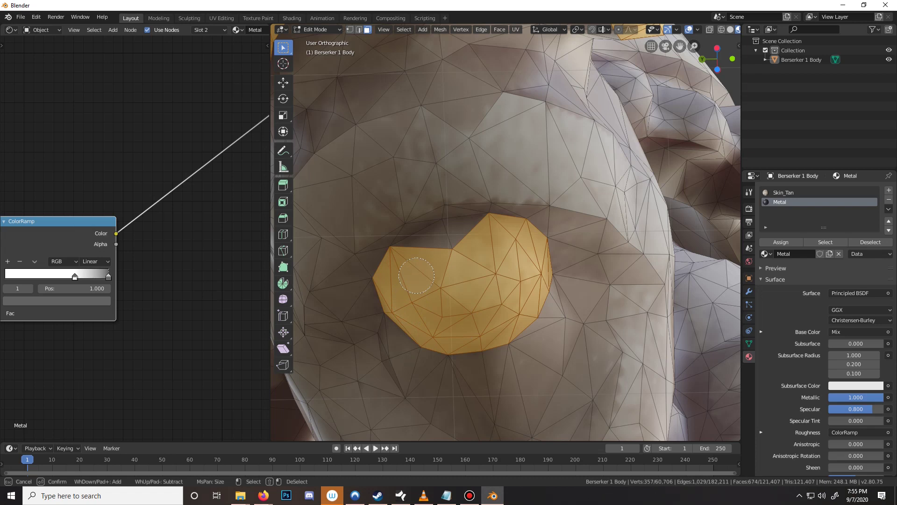
drag(416, 276, 455, 245)
key(Escape)
scroll(492, 267, down, 14)
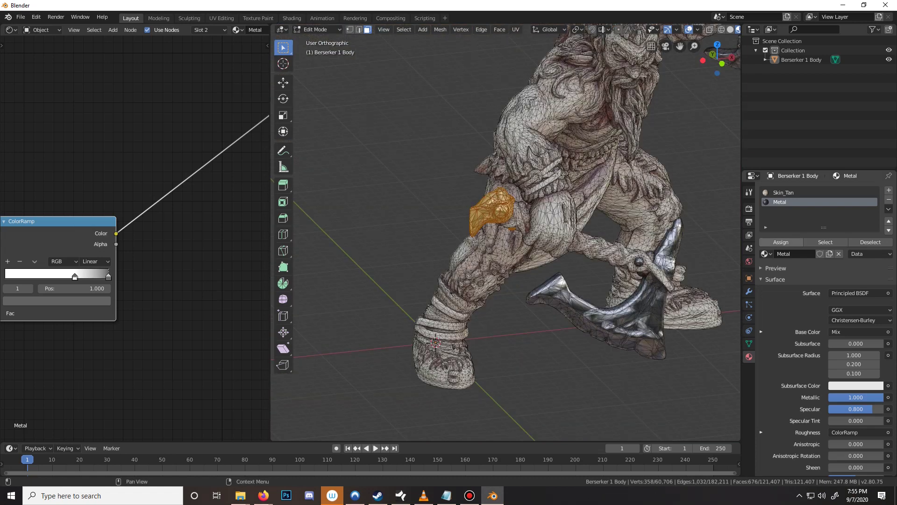
Leave mesh editing, frame the whole miniature and inspect the metal parts from all sides
key(Tab)
scroll(505, 233, down, 5)
middle_drag(607, 232, 551, 214)
middle_drag(645, 232, 656, 229)
key(a)
key(KP_Decimal)
middle_drag(506, 232, 724, 220)
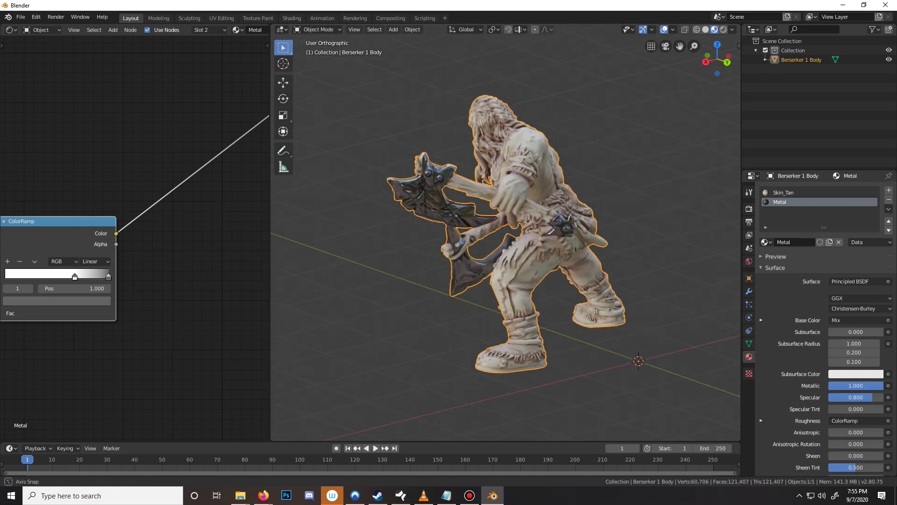
middle_drag(420, 232, 580, 229)
scroll(579, 229, up, 1)
middle_drag(504, 231, 243, 239)
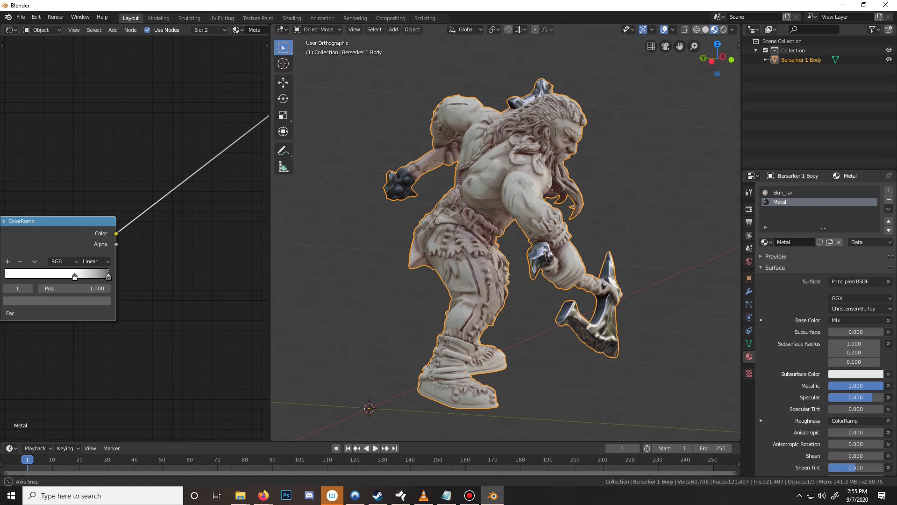
middle_drag(244, 238, 231, 239)
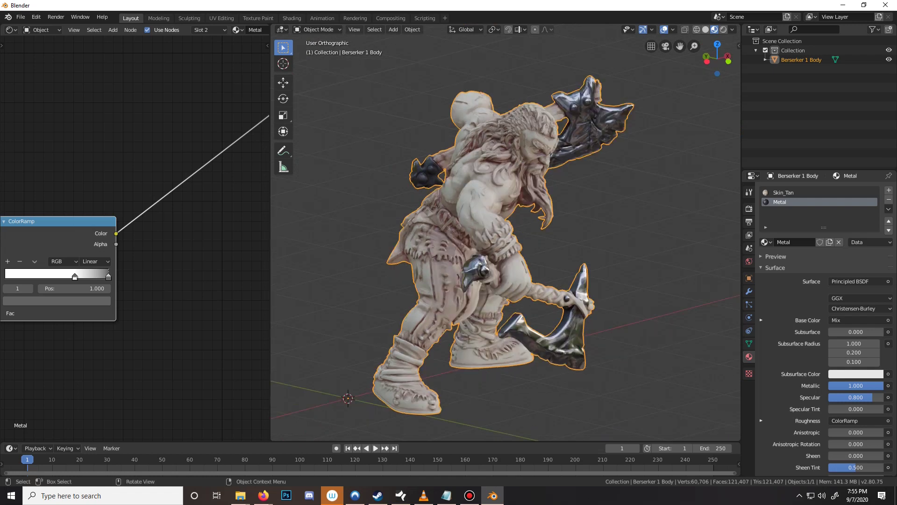
middle_drag(231, 239, 206, 238)
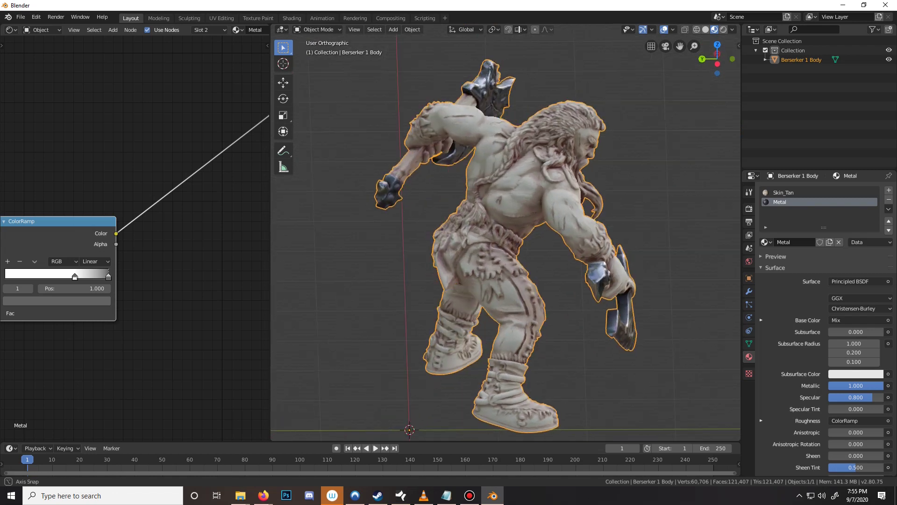
middle_drag(206, 239, 162, 239)
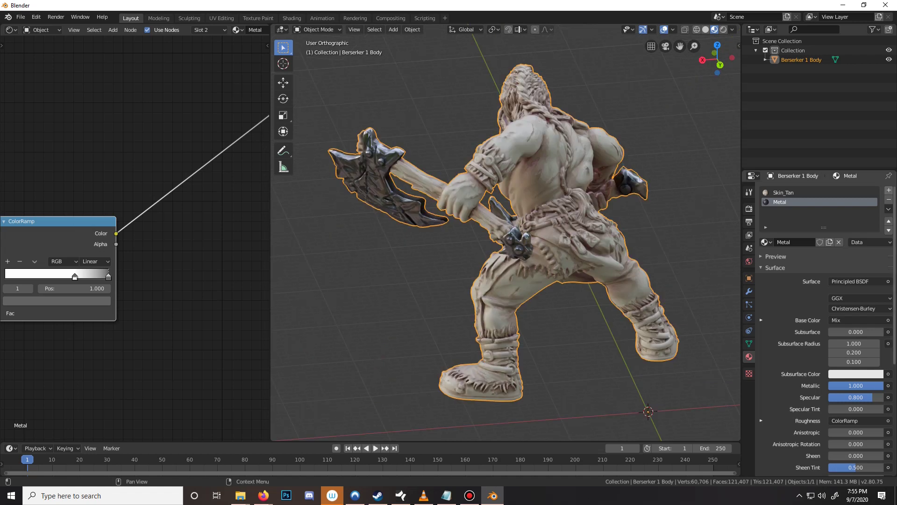
Add a third material slot to the miniature and fill it with an independent copy of Skin_Tan
click(888, 191)
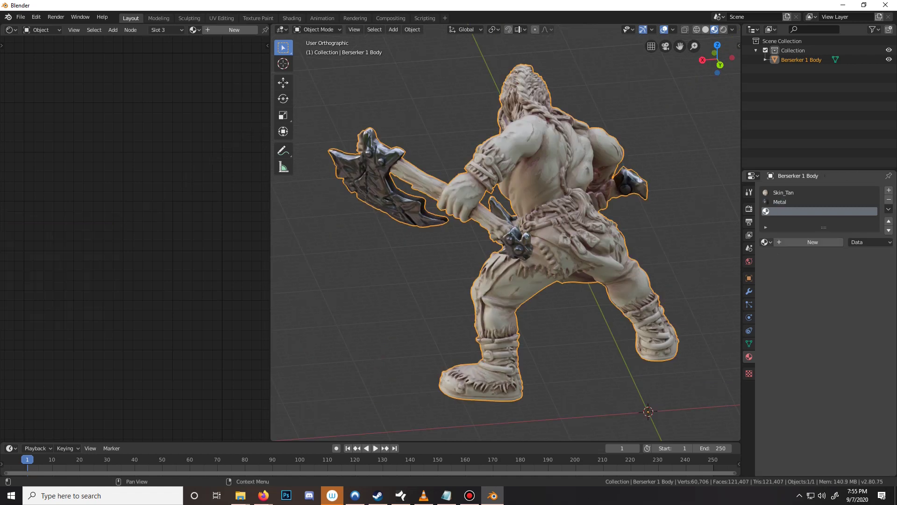
click(765, 241)
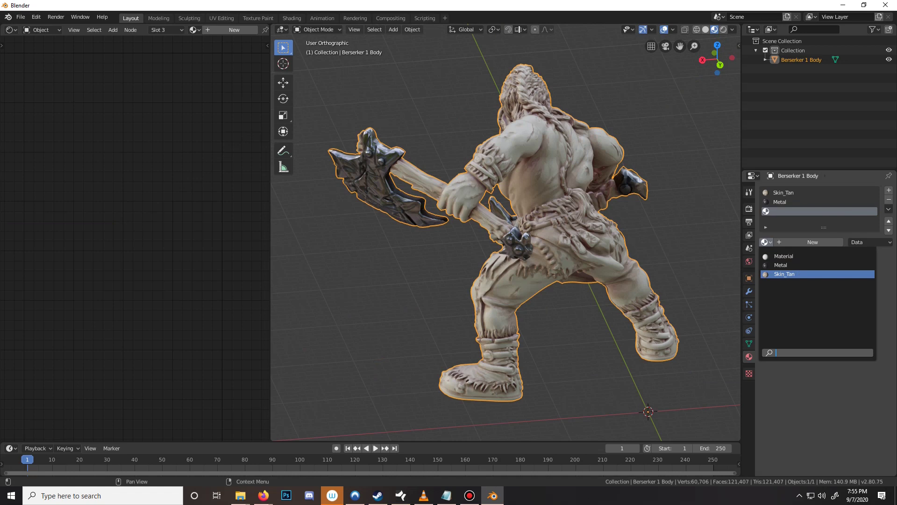
click(795, 274)
click(830, 242)
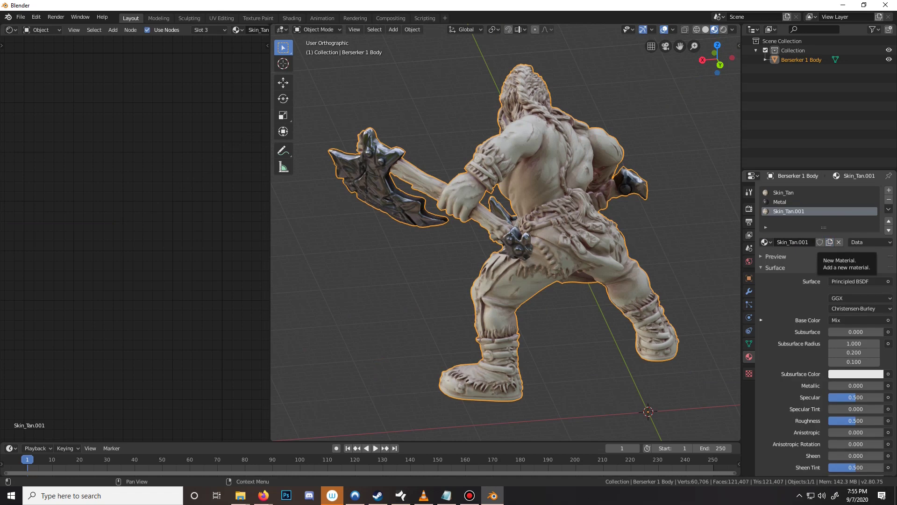
Rename the copied material as WoodLeather_Brown
click(794, 242)
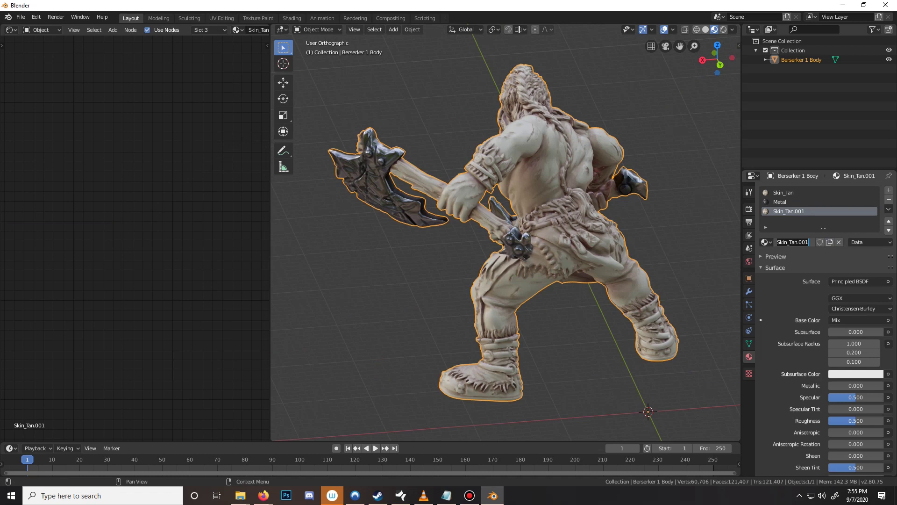
text(WoodL)
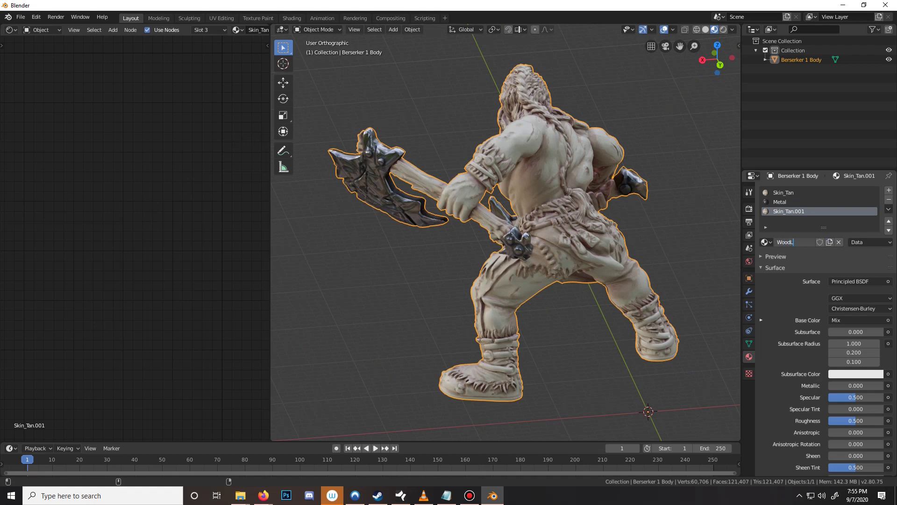
text(eather_Brown)
key(Return)
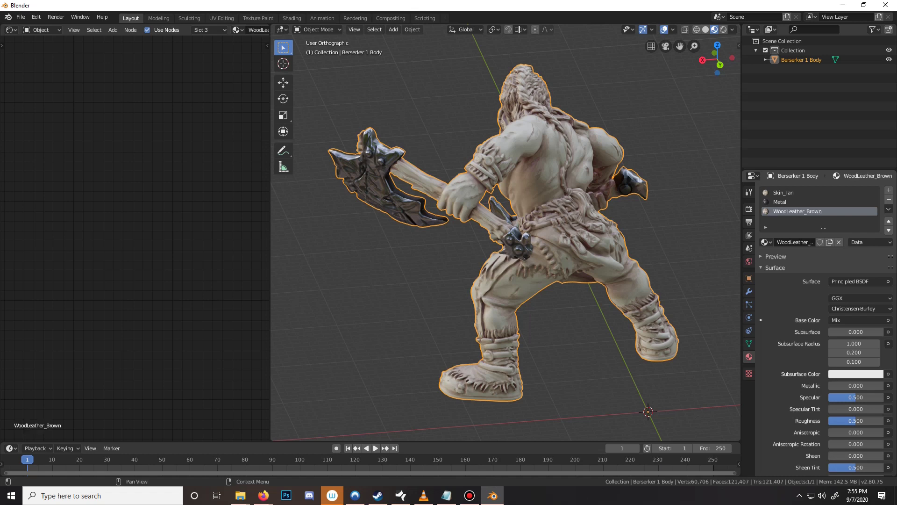
Start editing the miniature's mesh and clear the face selection
middle_drag(514, 234, 552, 228)
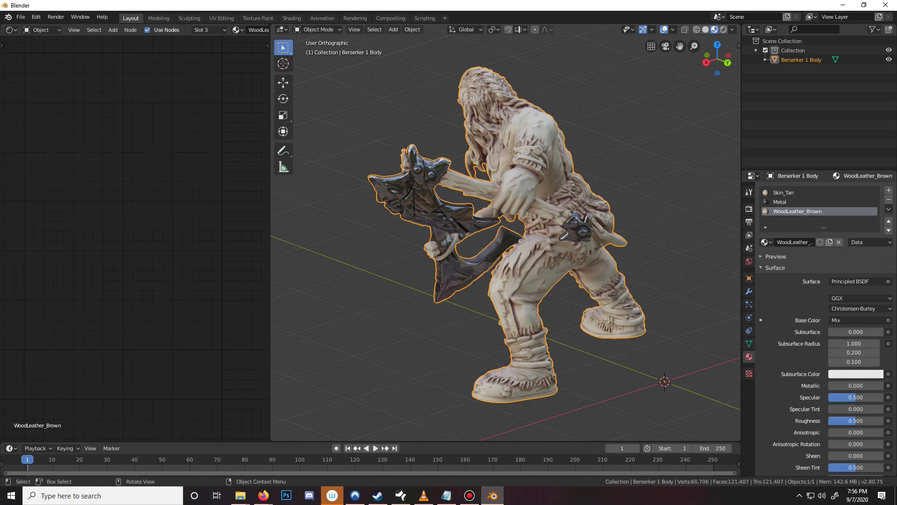
mouse_move(505, 224)
middle_down()
mouse_move(486, 290)
mouse_move(498, 220)
middle_up()
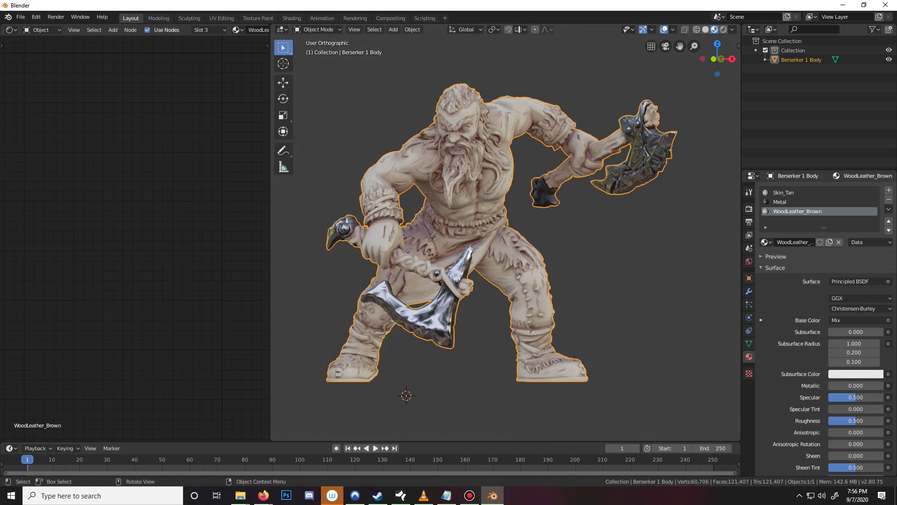
scroll(500, 234, up, 2)
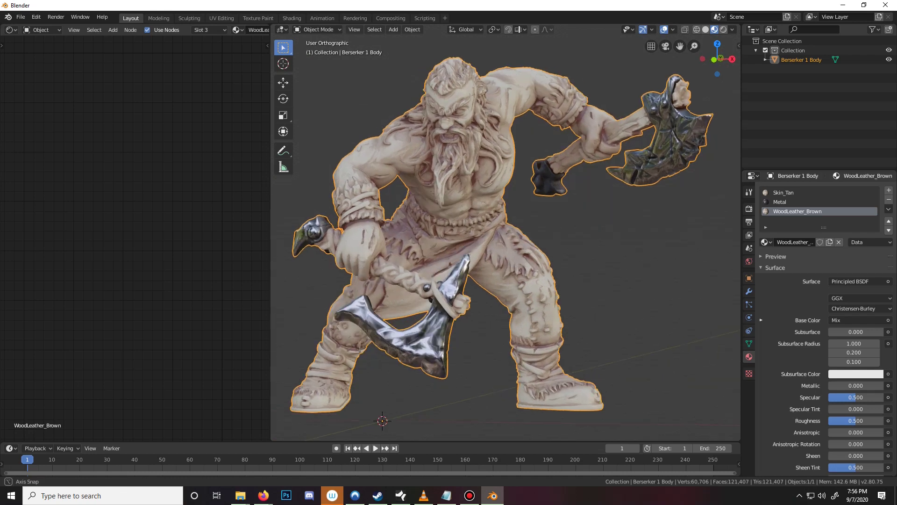
key(Tab)
middle_drag(498, 220, 429, 174)
key(alt+a)
Change the lighter RGB colour node of WoodLeather_Brown from skin tone to a saturated orange-brown
click(11, 29)
click(38, 95)
scroll(134, 238, down, 2)
key(Home)
scroll(135, 238, down, 3)
middle_drag(135, 237, 175, 305)
scroll(135, 237, up, 4)
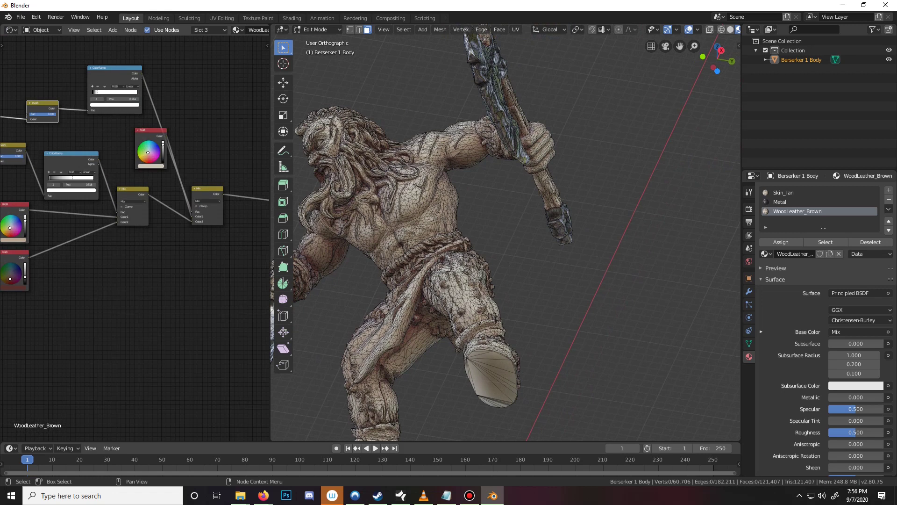
middle_drag(20, 245, 135, 237)
scroll(135, 238, up, 10)
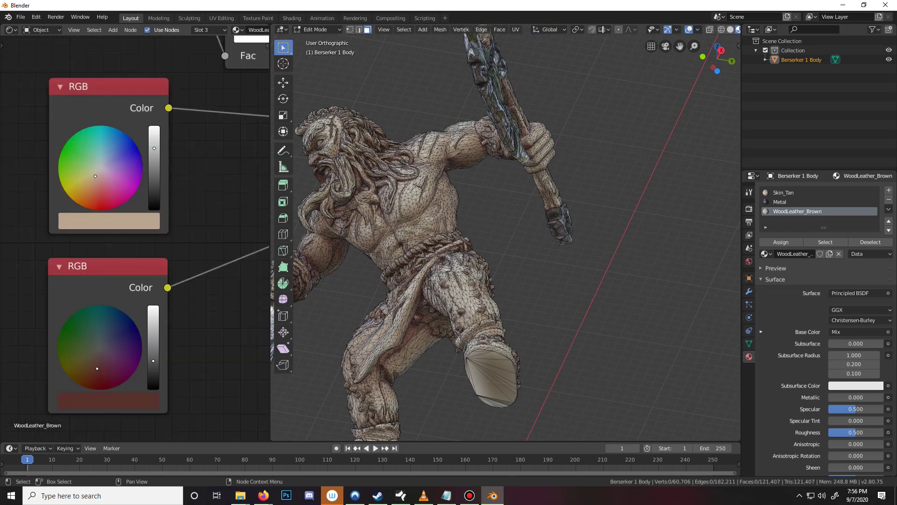
drag(95, 176, 91, 193)
Circle-select the raised axe's head and exposed handle through the mesh in wireframe, and return to Look Dev shading
scroll(409, 228, down, 1)
scroll(409, 228, down, 6)
middle_drag(409, 228, 530, 254)
scroll(449, 238, up, 7)
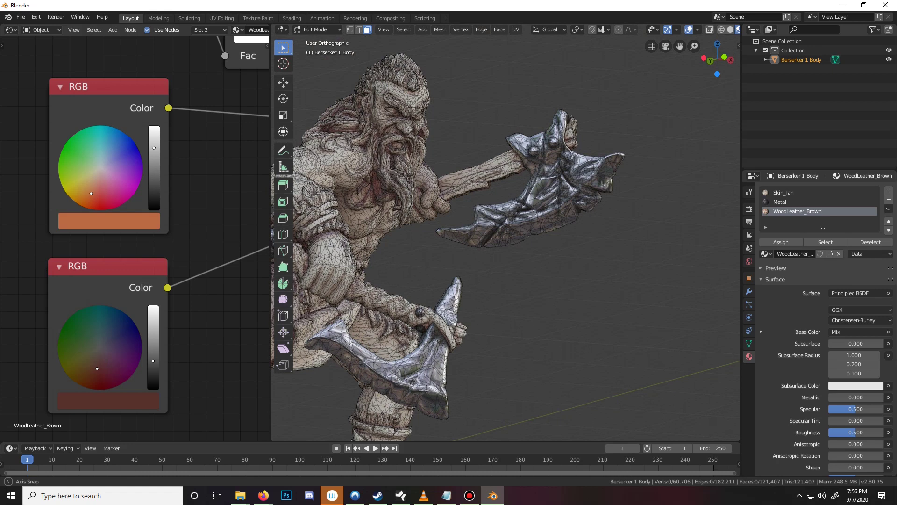
key(shift+z)
key(c)
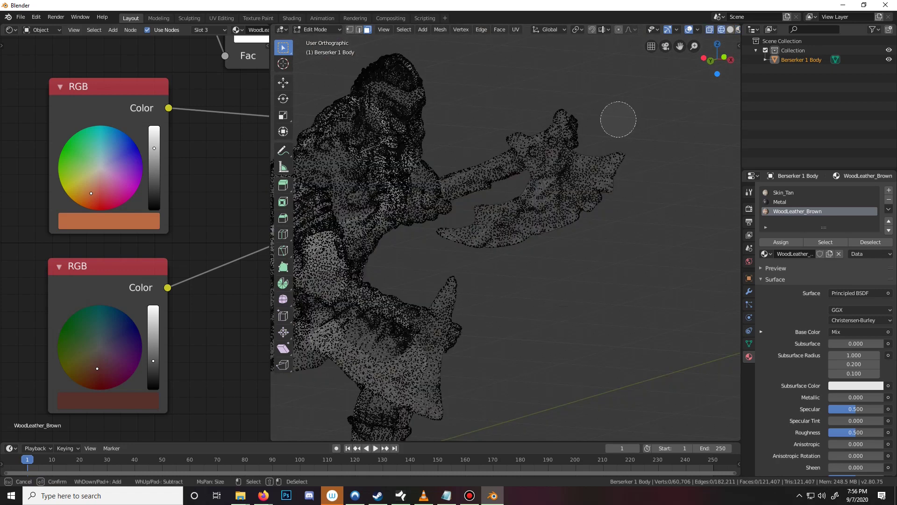
scroll(619, 120, down, 5)
mouse_move(619, 119)
mouse_down()
mouse_move(543, 136)
mouse_move(542, 165)
mouse_up()
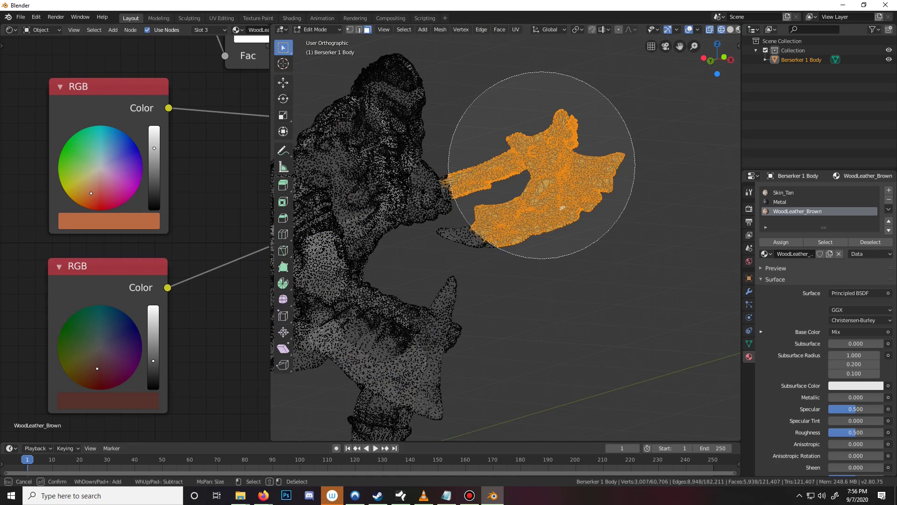
key(Escape)
key(z)
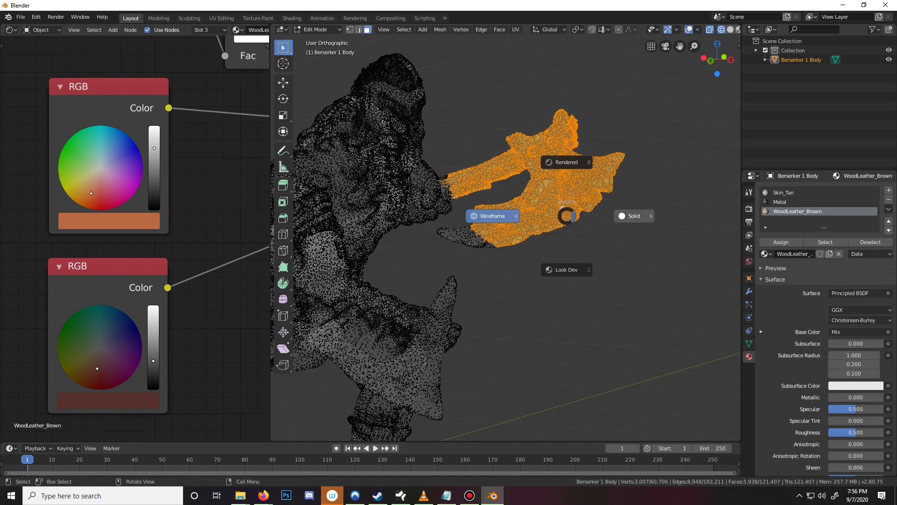
click(567, 269)
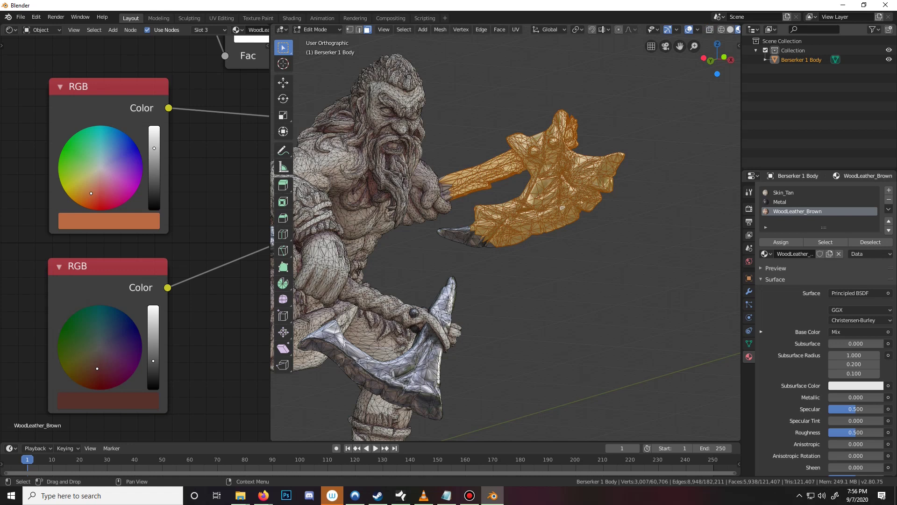
Remove the Metal faces from the selection and assign WoodLeather_Brown to the remaining axe handle faces
click(780, 201)
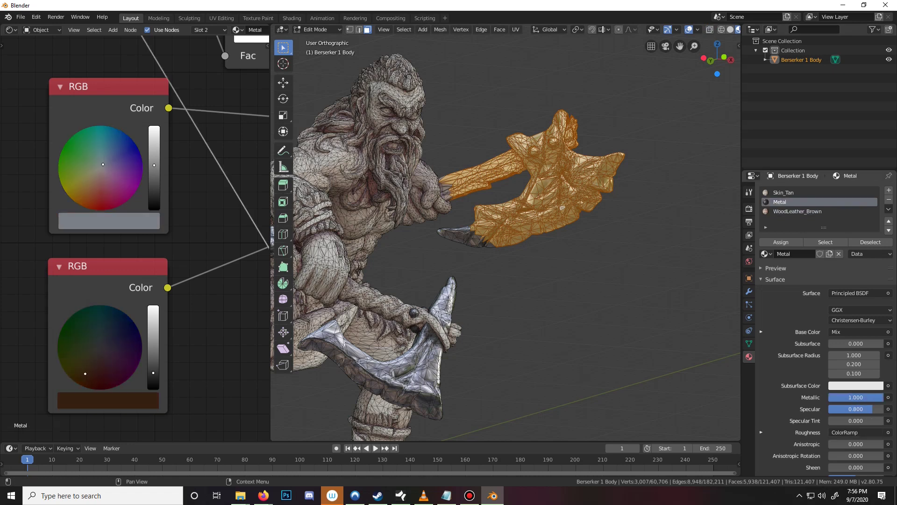
click(870, 242)
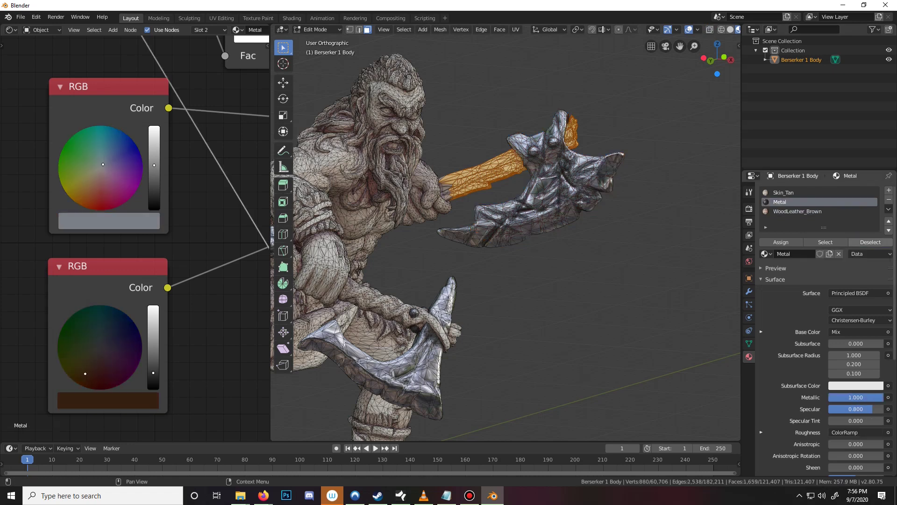
click(798, 211)
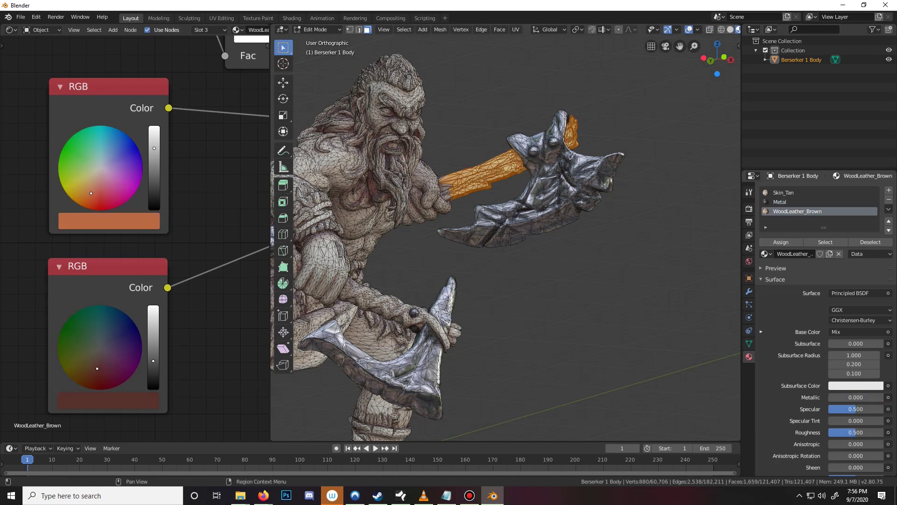
Leave mesh editing and examine the colour and shading of the raised axe's handle up close
key(Tab)
mouse_move(421, 233)
middle_down()
mouse_move(631, 234)
mouse_move(411, 234)
middle_up()
scroll(131, 247, down, 8)
middle_drag(131, 246, 74, 318)
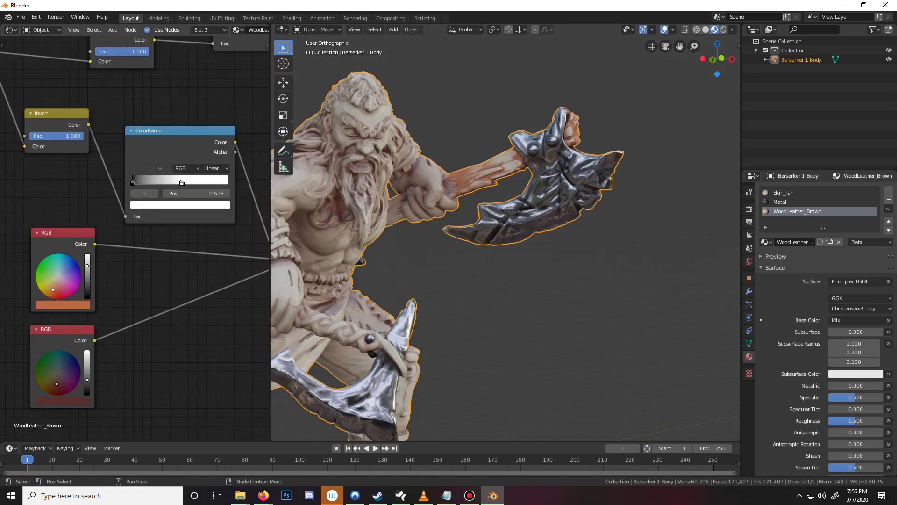
scroll(505, 234, up, 4)
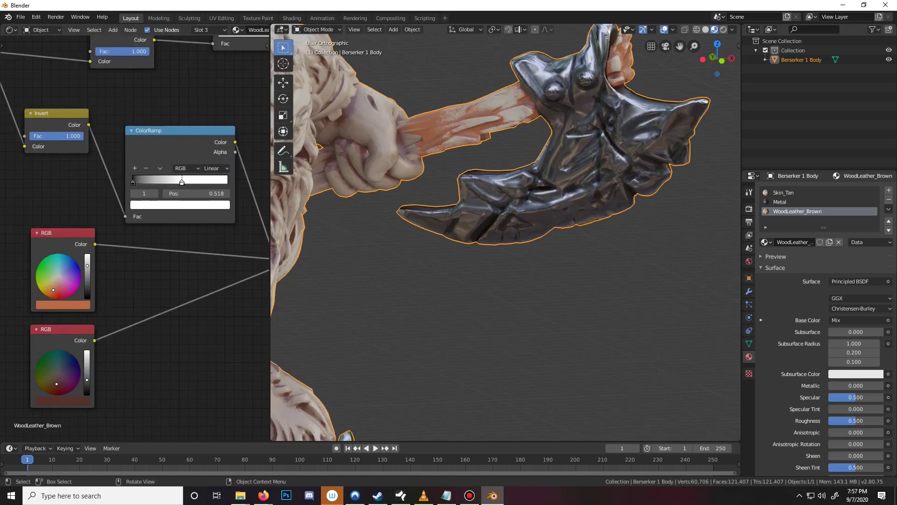
key(Tab)
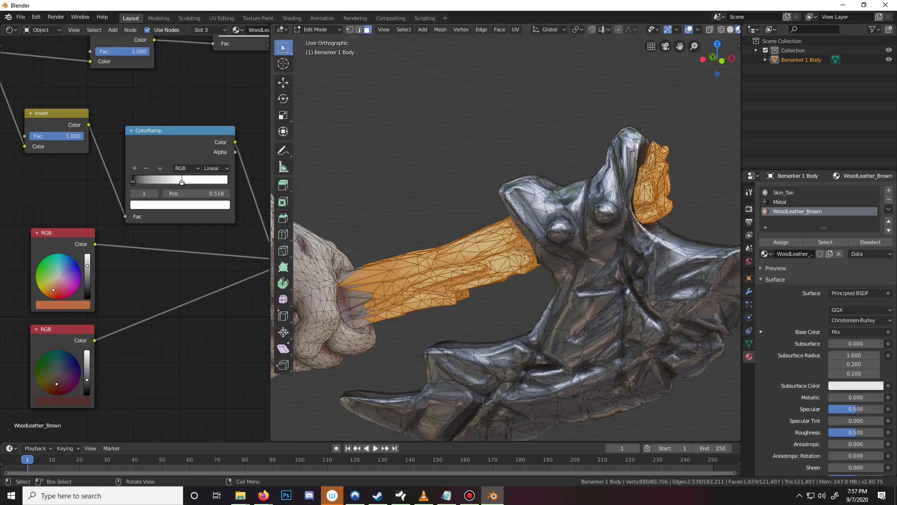
key(Tab)
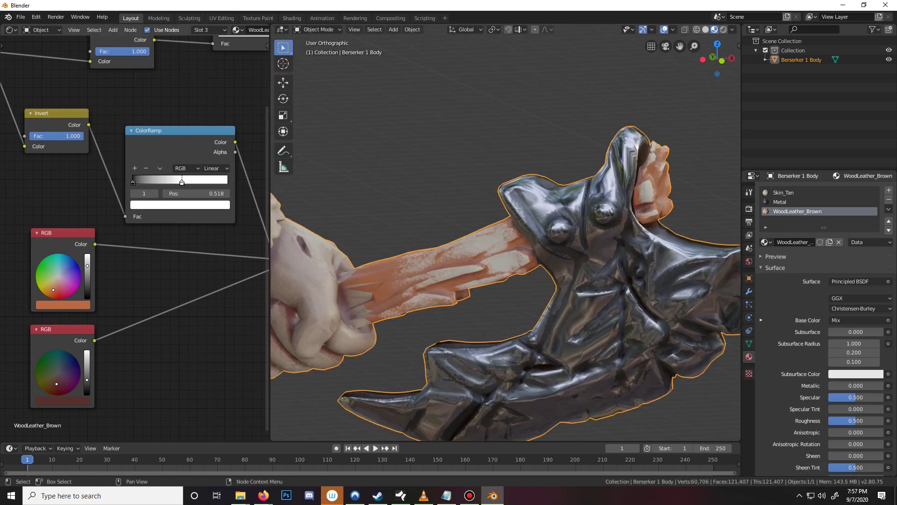
Recolour the pale beige highlight RGB node of the WoodLeather_Brown material to a light tan orange
middle_drag(205, 201, 103, 276)
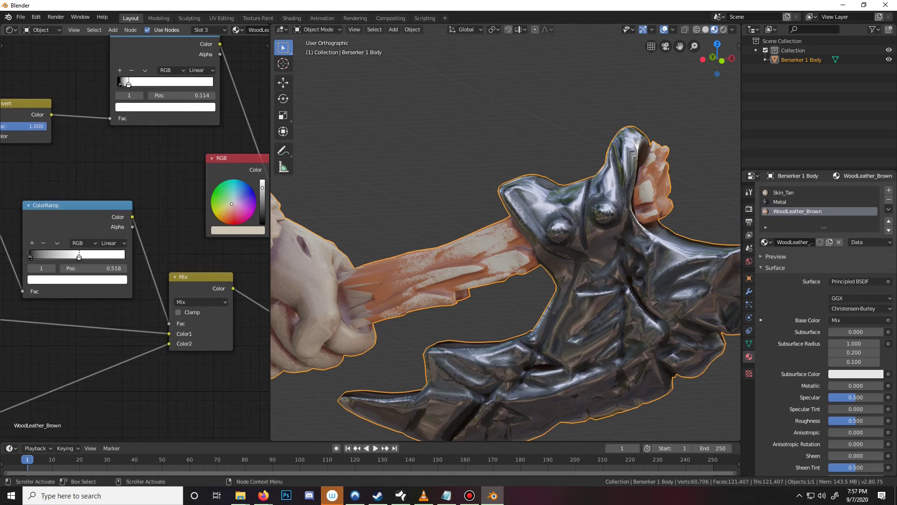
scroll(136, 238, up, 4)
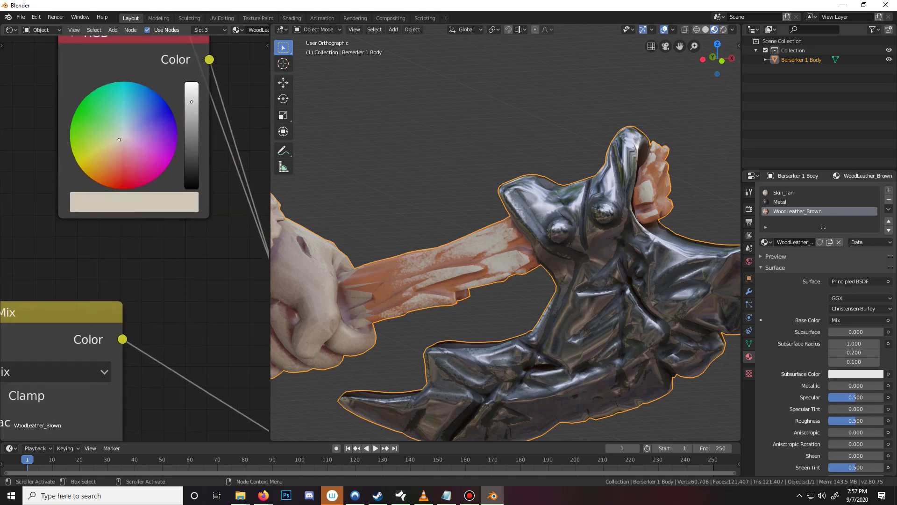
drag(99, 177, 92, 193)
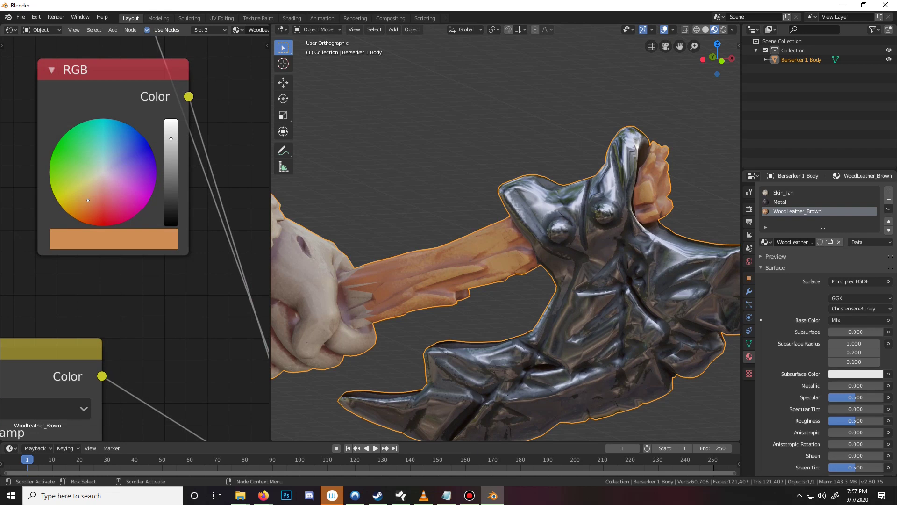
Make the upper of the two base-colour RGB nodes a darker, more yellowish orange-brown
scroll(135, 233, down, 6)
scroll(134, 234, up, 4)
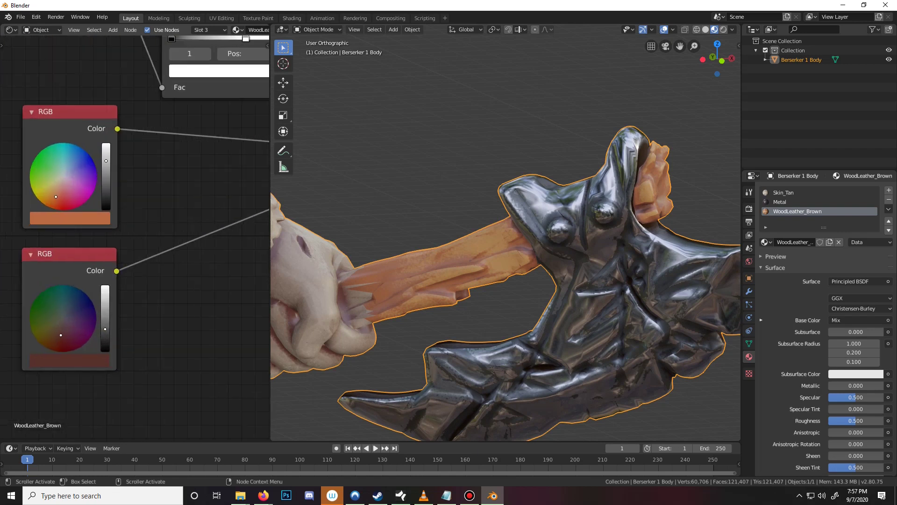
scroll(135, 233, up, 3)
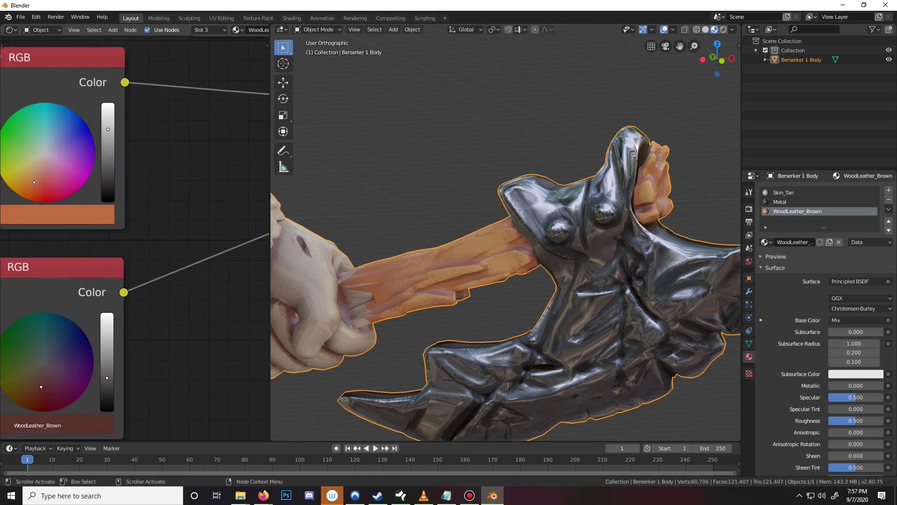
drag(69, 189, 61, 190)
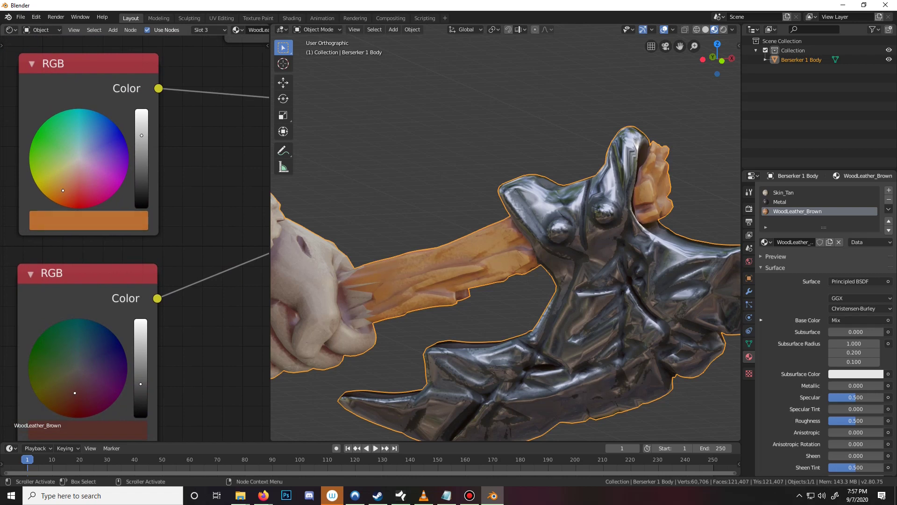
drag(142, 135, 142, 157)
Darken the highlight RGB node and shift its hue to a muted reddish brown
scroll(142, 157, down, 8)
middle_drag(142, 157, 10, 214)
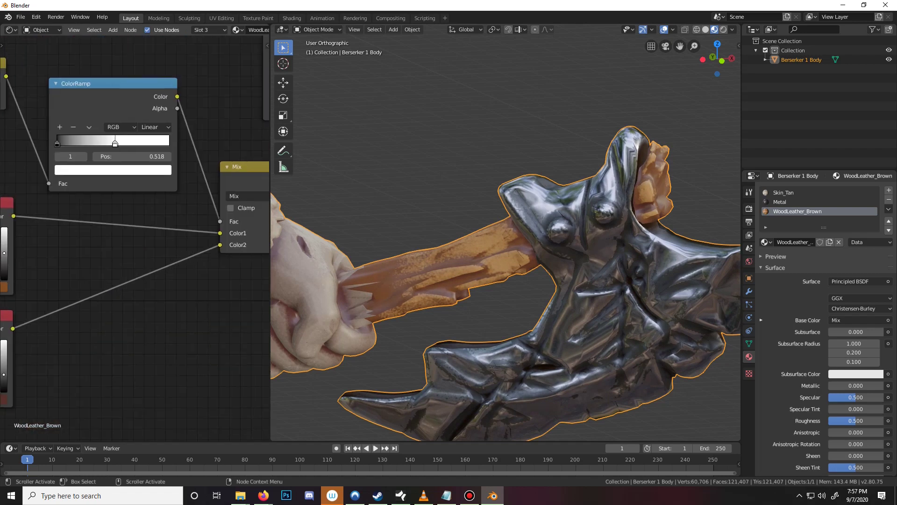
middle_drag(210, 187, 46, 245)
scroll(135, 238, up, 5)
middle_drag(135, 239, 104, 325)
scroll(135, 235, up, 3)
drag(159, 124, 159, 153)
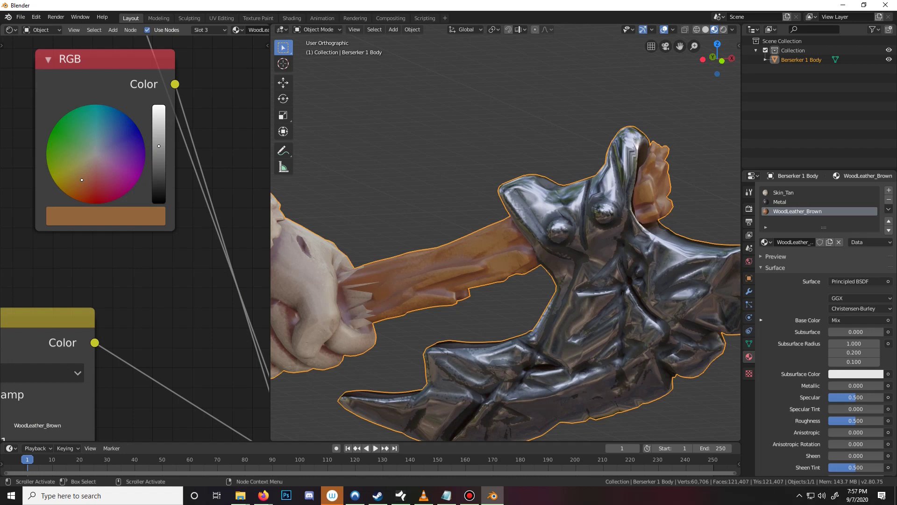
drag(159, 146, 158, 148)
scroll(506, 236, down, 5)
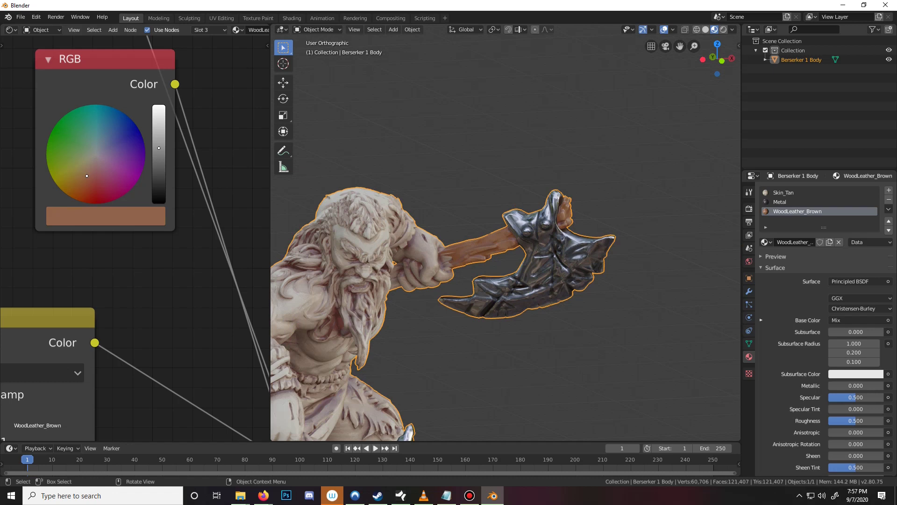
scroll(135, 237, down, 4)
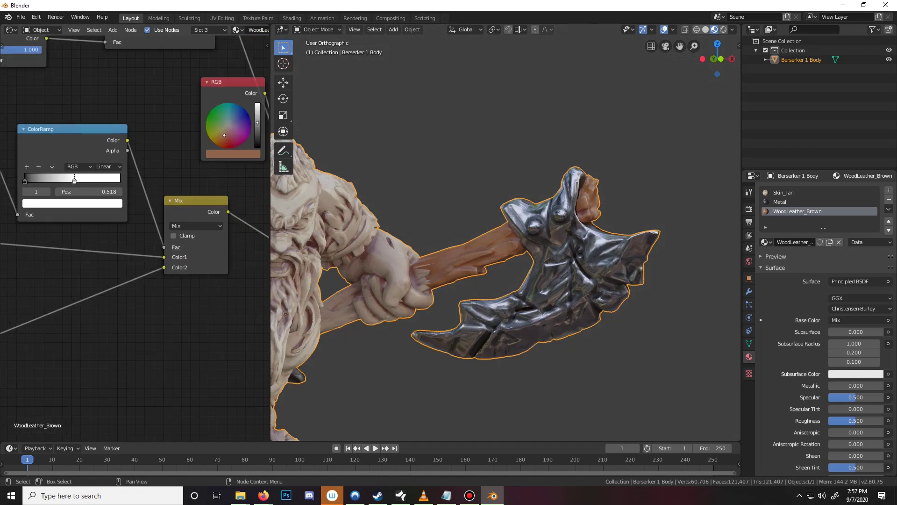
middle_drag(56, 252, 187, 123)
scroll(135, 237, up, 5)
scroll(135, 238, up, 2)
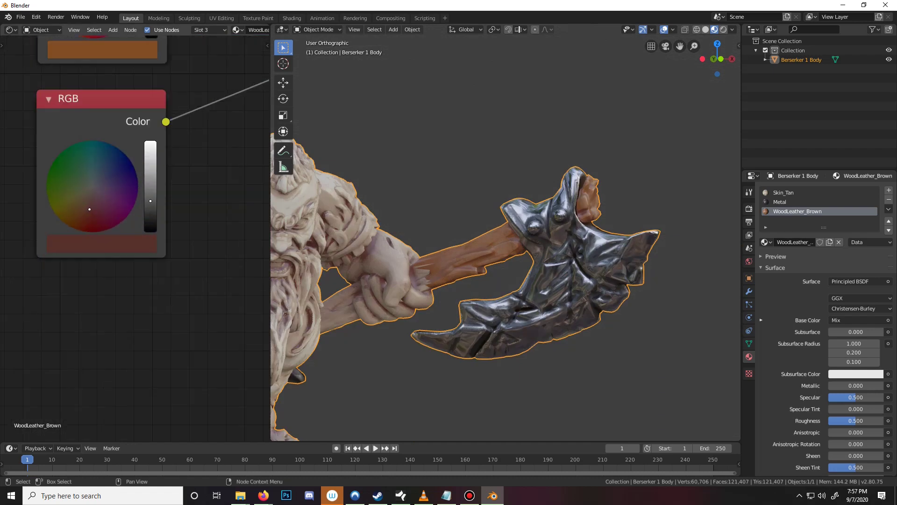
scroll(37, 129, up, 1)
click(112, 263)
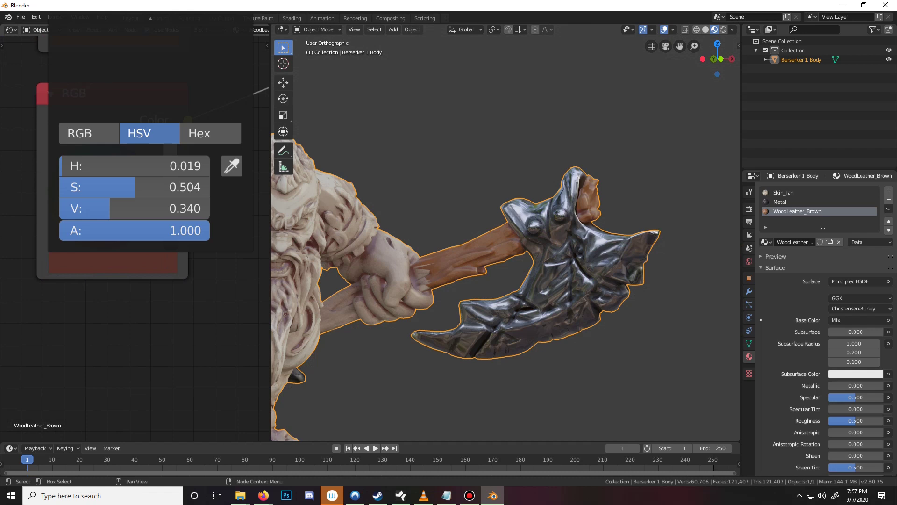
scroll(135, 238, down, 7)
middle_drag(135, 238, 116, 260)
scroll(135, 238, up, 4)
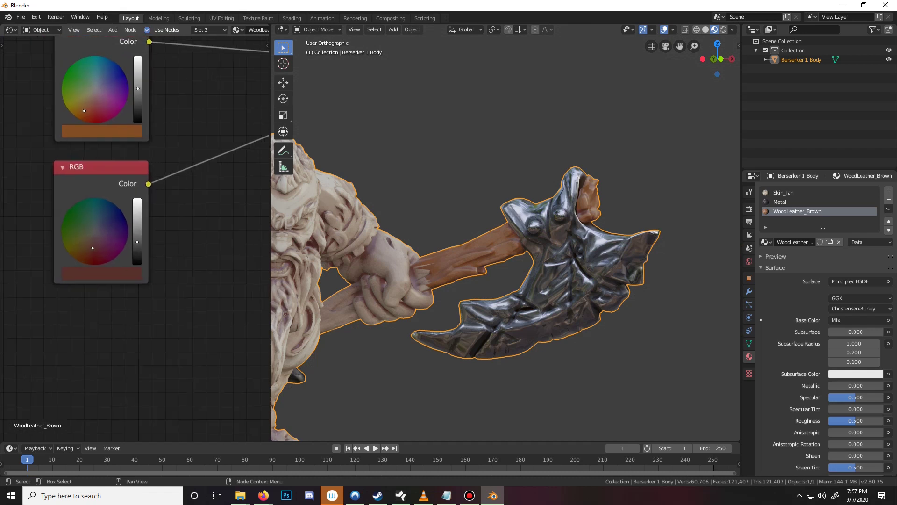
scroll(135, 234, down, 2)
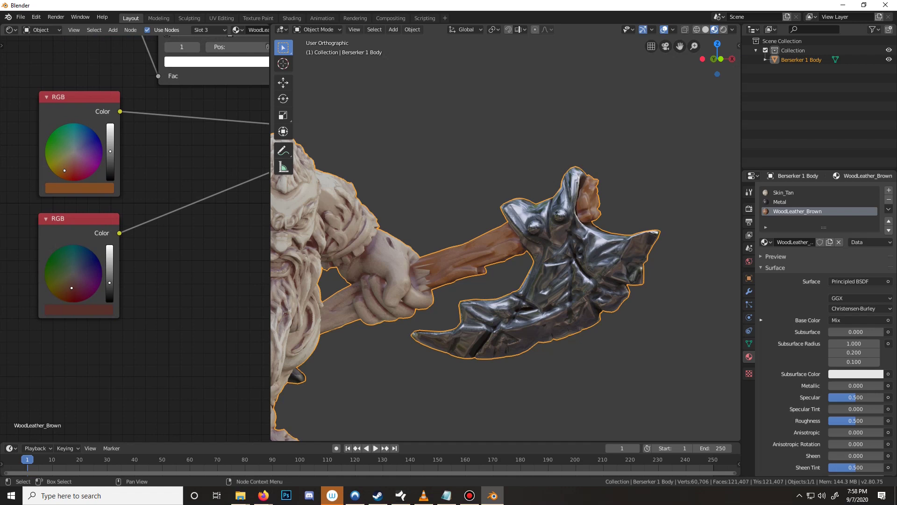
click(79, 309)
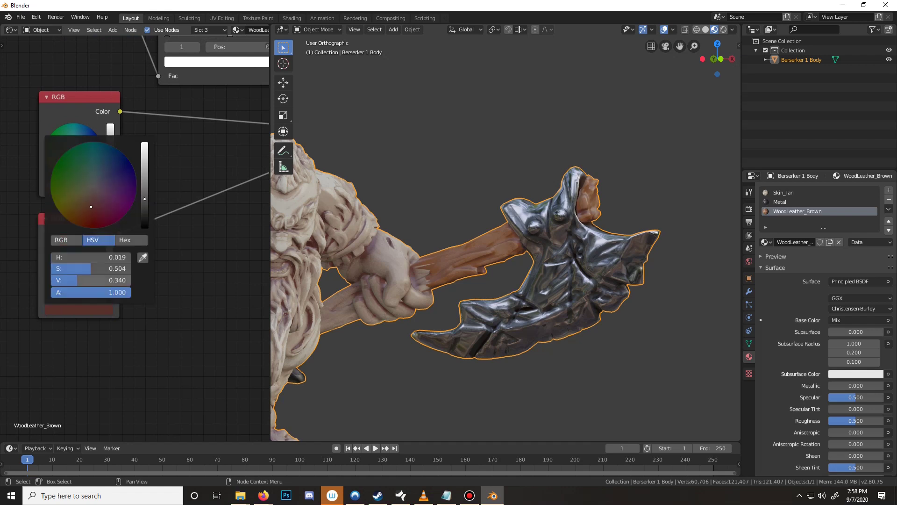
click(67, 240)
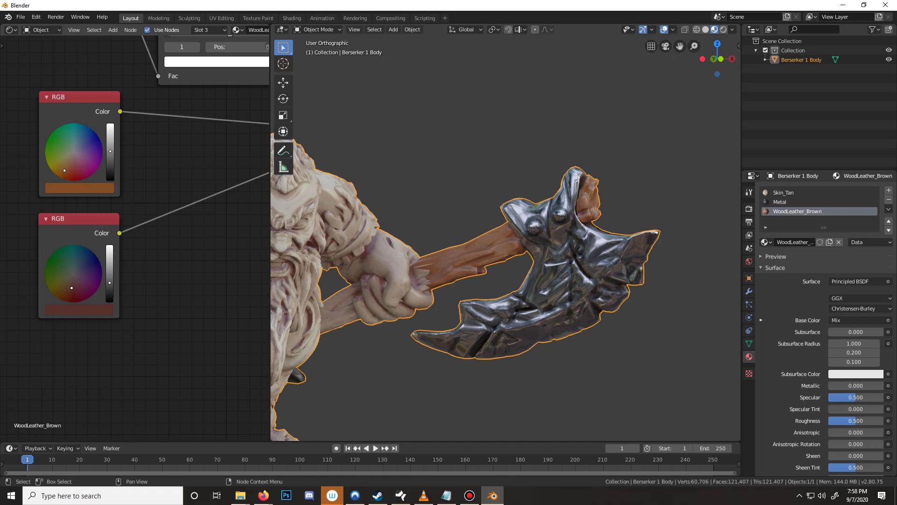
Set the lower base-colour RGB node to a dark olive green with hue 0.221, saturation 0.372 and value 0.242
click(78, 310)
click(99, 239)
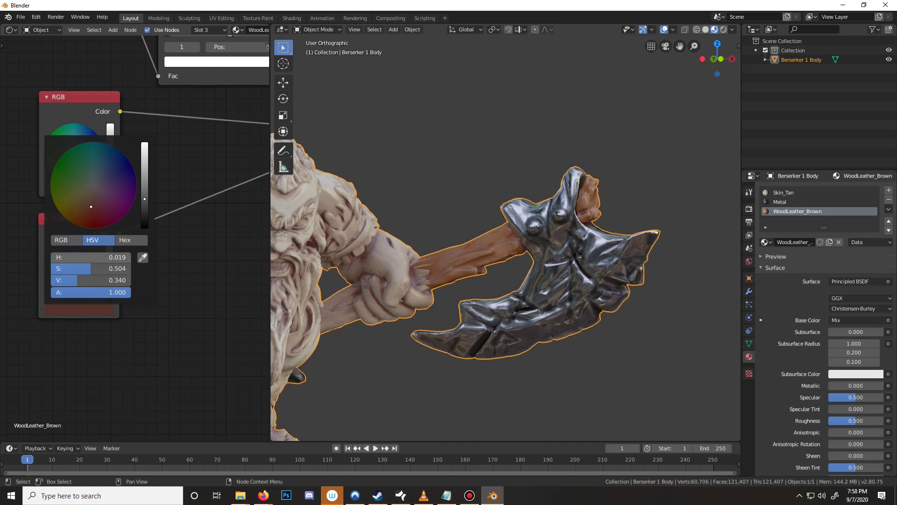
drag(91, 269, 109, 257)
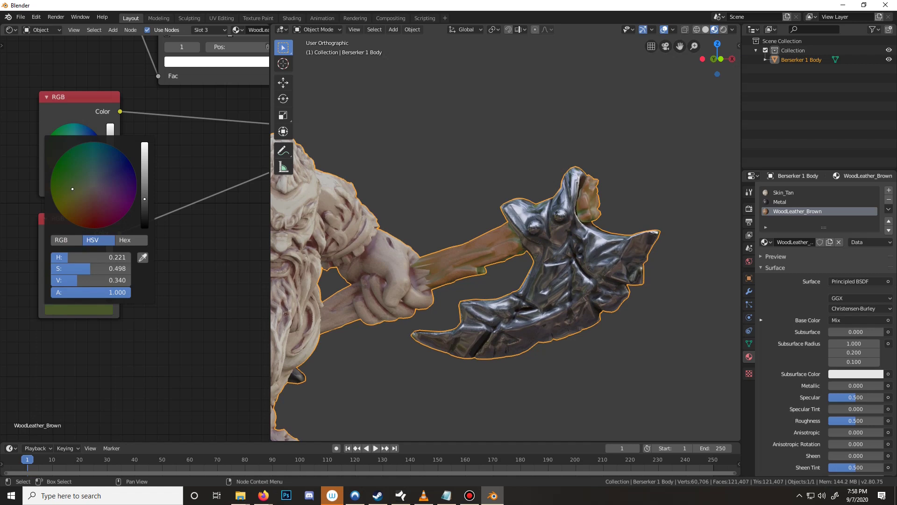
drag(91, 268, 69, 280)
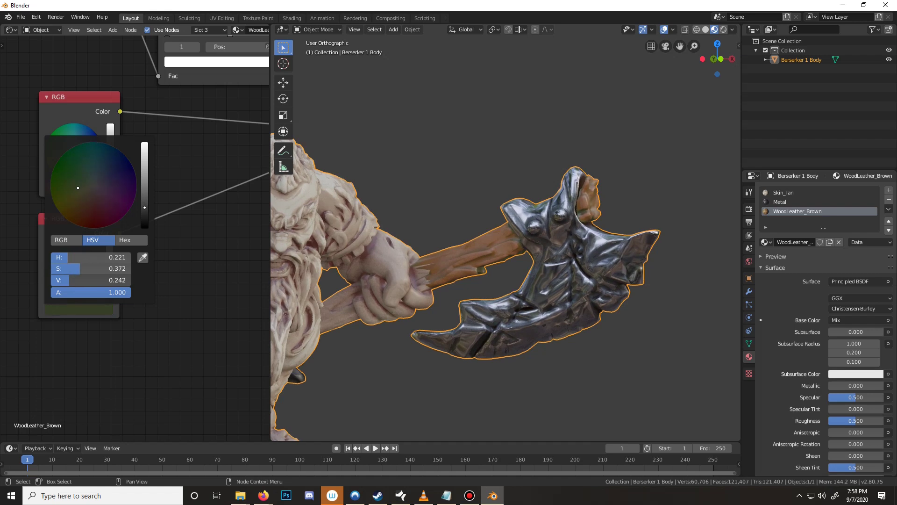
Move the white stop of the ColorRamp feeding the base-colour Mix node closer to its black stop
scroll(135, 238, down, 3)
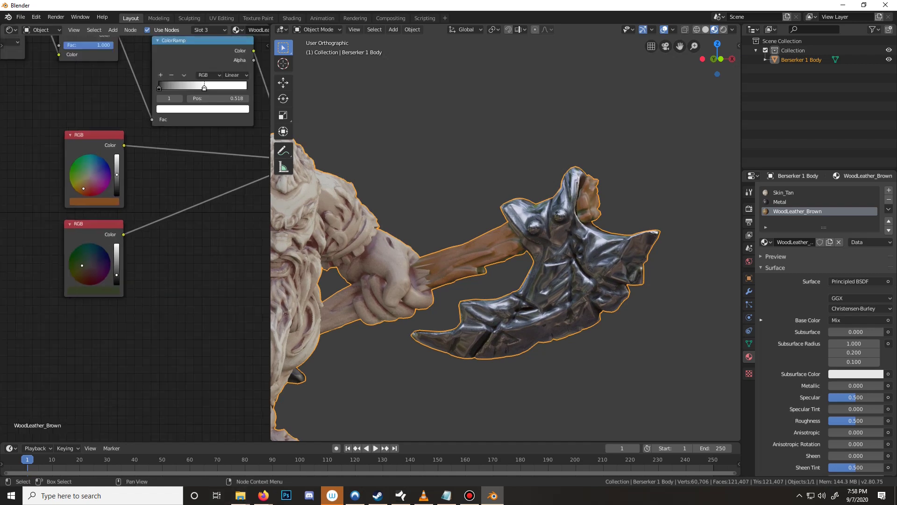
middle_drag(135, 187, 149, 283)
middle_drag(148, 234, 93, 256)
scroll(135, 237, up, 5)
scroll(135, 238, up, 4)
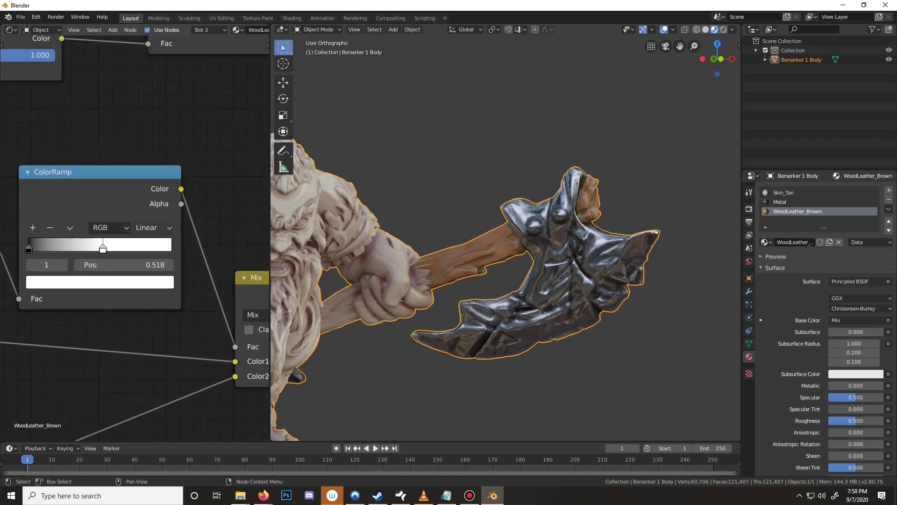
mouse_move(103, 249)
mouse_down()
mouse_move(145, 248)
mouse_move(57, 248)
mouse_move(88, 248)
mouse_up()
Lighten that ColorRamp's black stop to a light grey with value 0.731, keeping it at the ramp's start
click(29, 247)
click(37, 282)
drag(143, 186, 142, 172)
mouse_move(26, 250)
mouse_down()
mouse_move(35, 250)
mouse_move(25, 250)
mouse_up()
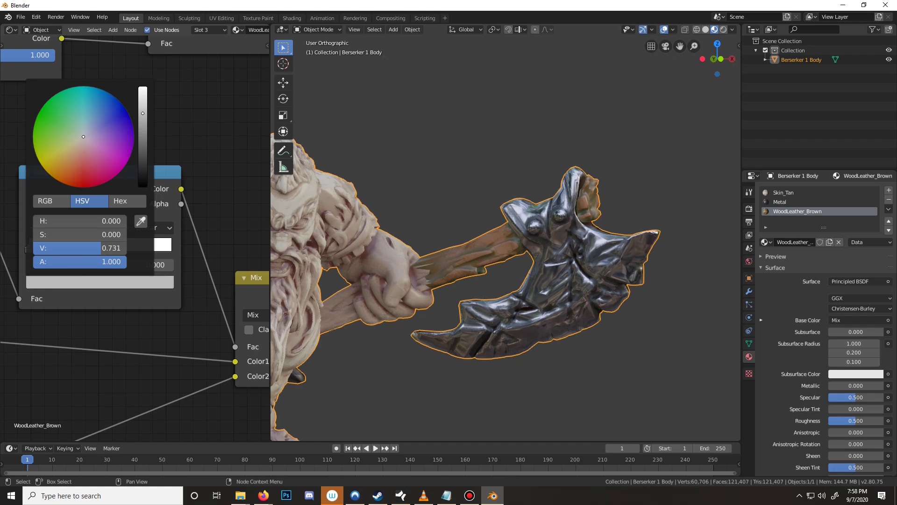
Adjust the white stop of the upper ColorRamp so it sits close beside the black stop
scroll(135, 238, down, 7)
middle_drag(196, 196, 60, 286)
scroll(134, 238, up, 2)
middle_drag(93, 239, 163, 229)
scroll(135, 239, up, 5)
middle_drag(135, 178, 140, 252)
scroll(135, 238, up, 3)
drag(25, 206, 33, 206)
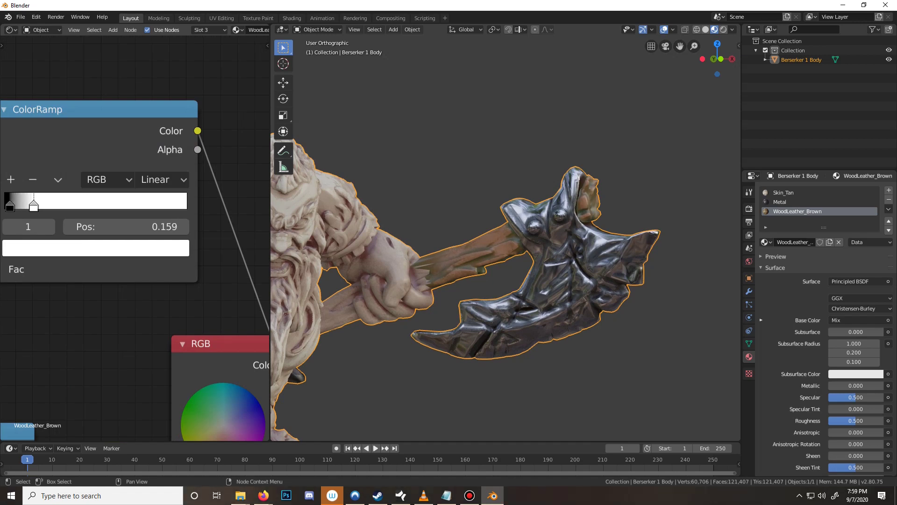
drag(34, 205, 5, 205)
Change the upper ColorRamp's black stop at position 0.000 to a medium dark grey
click(10, 205)
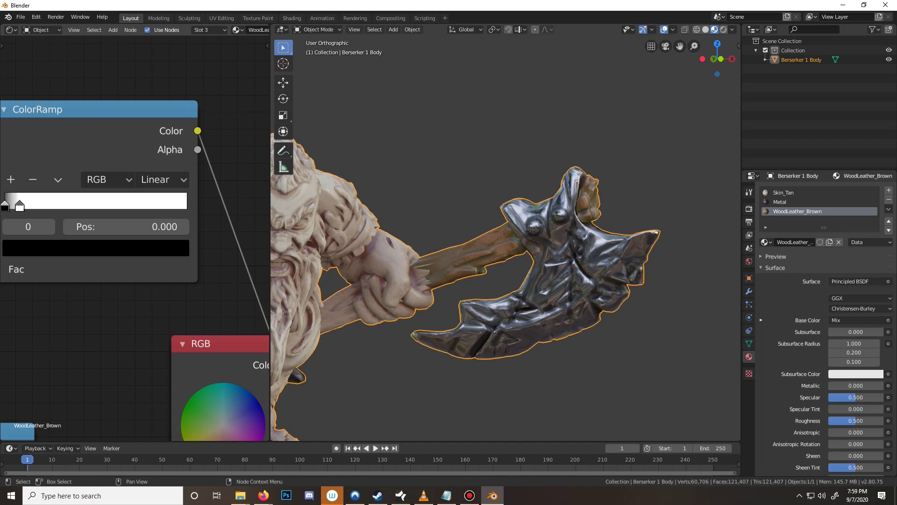
click(96, 247)
click(96, 248)
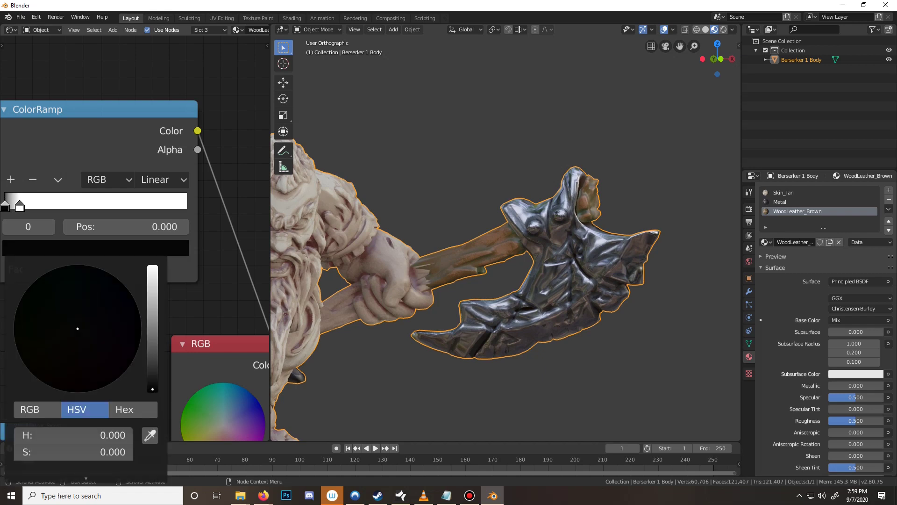
drag(152, 389, 152, 267)
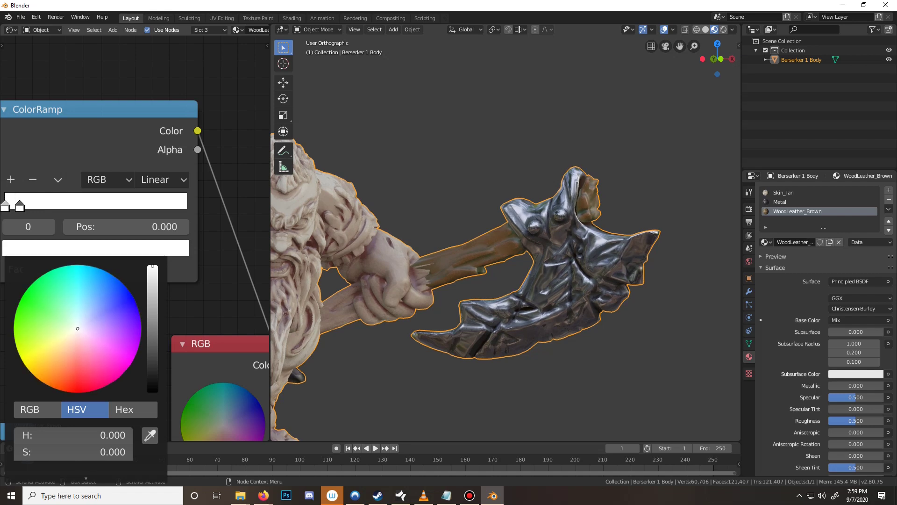
drag(153, 267, 152, 349)
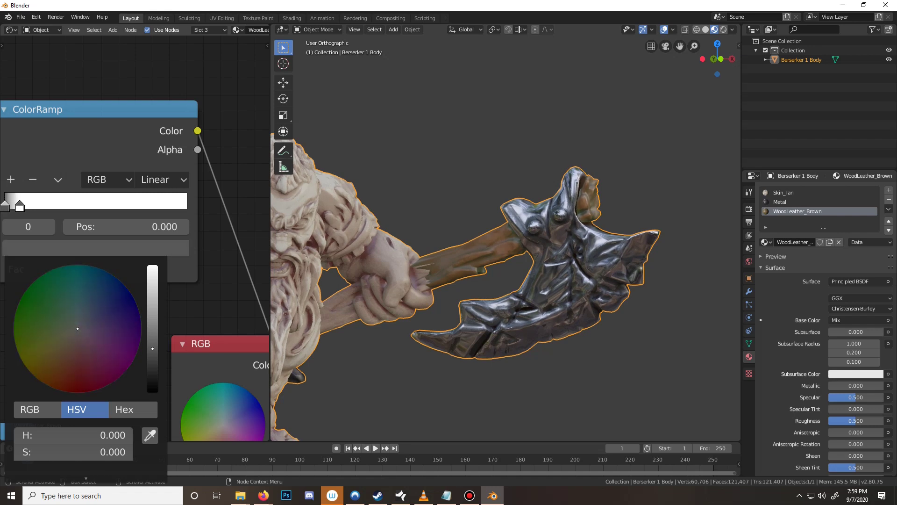
Reduce the saturation and brightness of the orange-brown base-colour RGB node slightly
scroll(505, 238, down, 4)
middle_drag(505, 238, 567, 210)
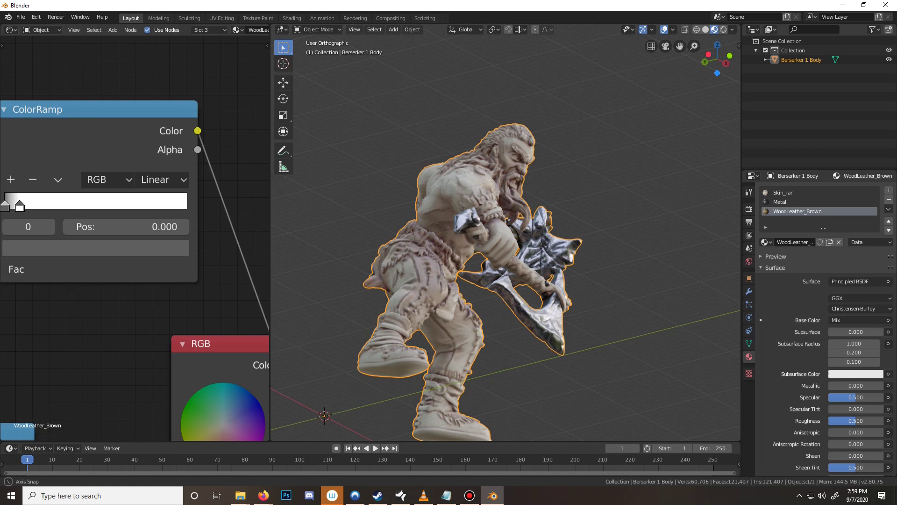
scroll(509, 220, up, 8)
middle_drag(509, 220, 734, 225)
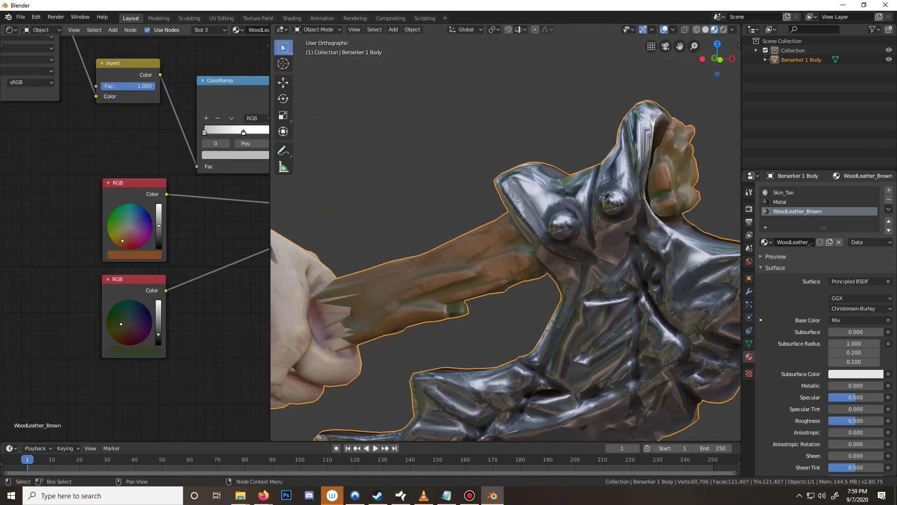
scroll(135, 239, up, 5)
click(134, 263)
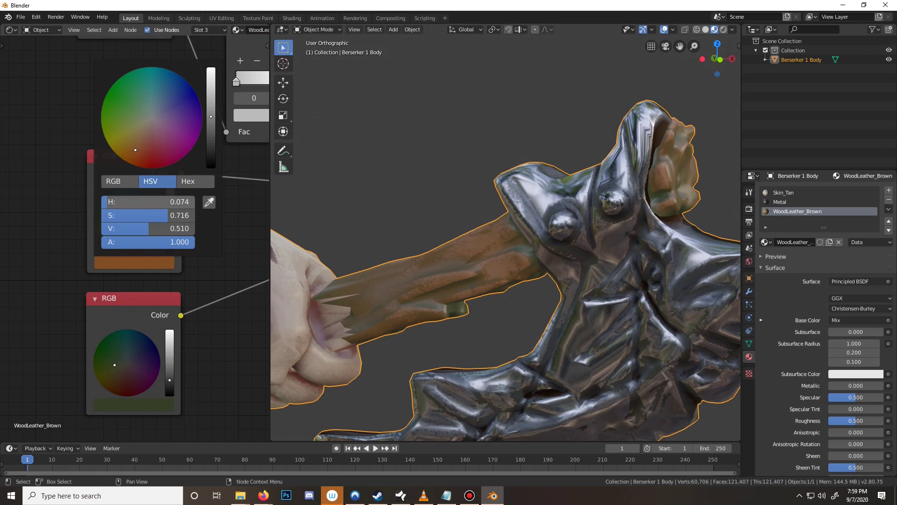
drag(148, 201, 143, 228)
In Edit Mode, clear the selection and circle-select the pale jagged handle faces between the wood and the fist
scroll(505, 233, down, 7)
middle_drag(584, 252, 411, 253)
scroll(506, 236, up, 4)
middle_drag(468, 252, 486, 243)
key(Tab)
key(alt+a)
scroll(494, 212, up, 1)
scroll(495, 233, up, 4)
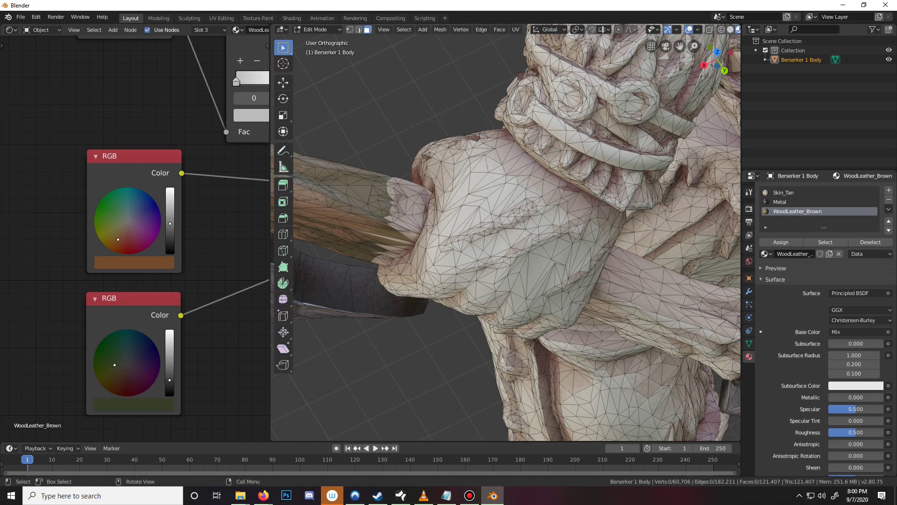
key(c)
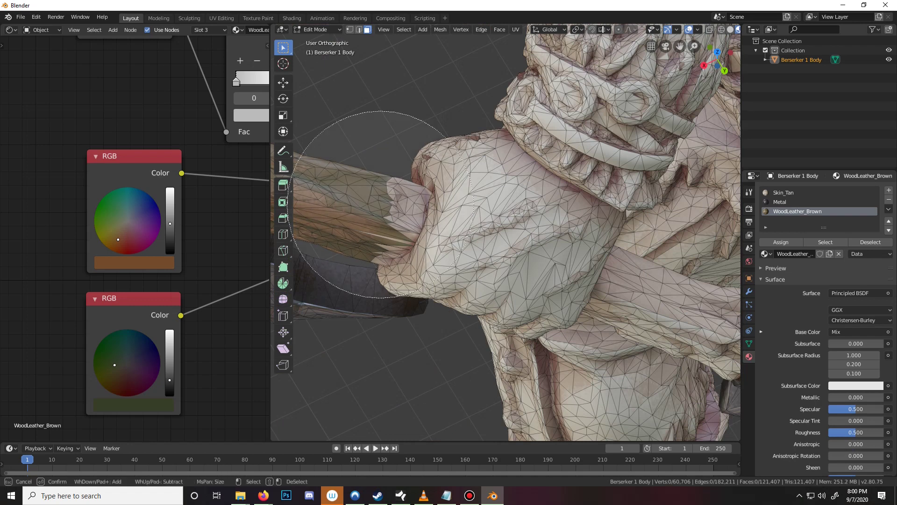
scroll(381, 204, up, 15)
mouse_move(388, 196)
mouse_down()
mouse_move(414, 218)
mouse_move(425, 196)
mouse_move(393, 236)
mouse_up()
right_click(392, 236)
Extend the selection over the remaining pale handle faces beside the fist and assign them to the WoodLeather_Brown material
mouse_move(393, 236)
middle_down()
mouse_move(408, 180)
mouse_move(424, 172)
middle_up()
key(c)
drag(402, 194, 402, 224)
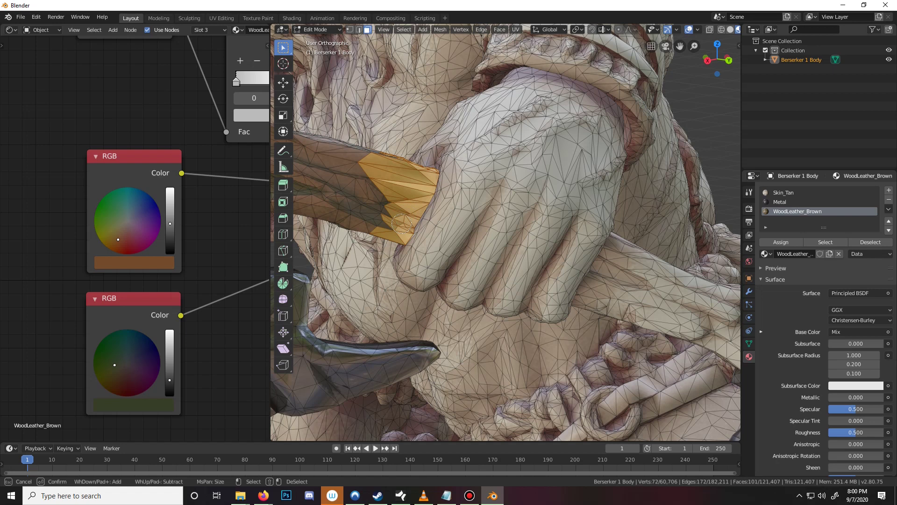
key(Escape)
mouse_move(402, 223)
middle_down()
mouse_move(374, 211)
mouse_move(432, 193)
middle_up()
key(c)
mouse_move(432, 193)
mouse_down()
mouse_move(379, 165)
mouse_move(421, 155)
mouse_move(389, 126)
mouse_move(378, 150)
mouse_up()
right_click(378, 150)
middle_drag(378, 150, 397, 253)
click(780, 242)
key(alt+a)
key(Tab)
In wireframe shading, circle-select the handle section below the fist together with its pommel, and return to Look Dev shading
scroll(818, 351, down, 1)
middle_drag(561, 261, 353, 213)
key(Tab)
middle_drag(561, 241, 540, 209)
middle_drag(506, 232, 557, 253)
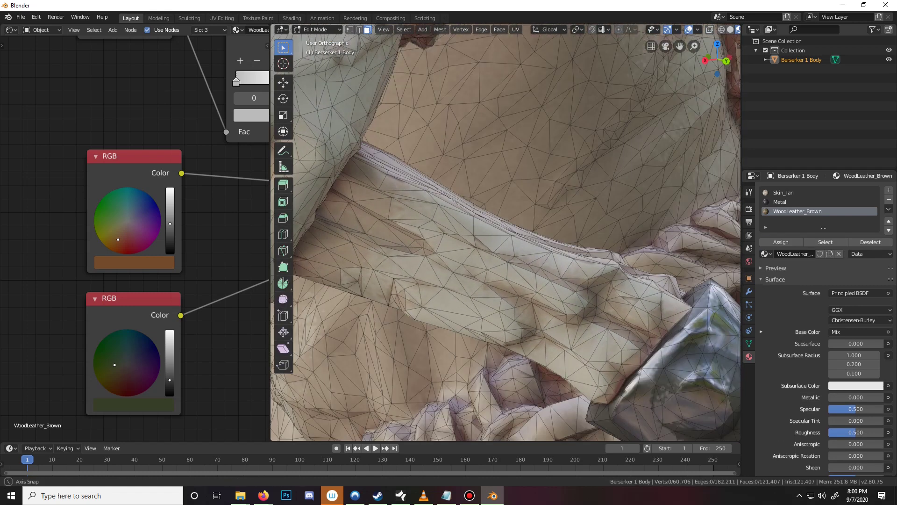
scroll(535, 252, down, 7)
middle_drag(486, 374, 535, 252)
key(z)
click(460, 251)
key(c)
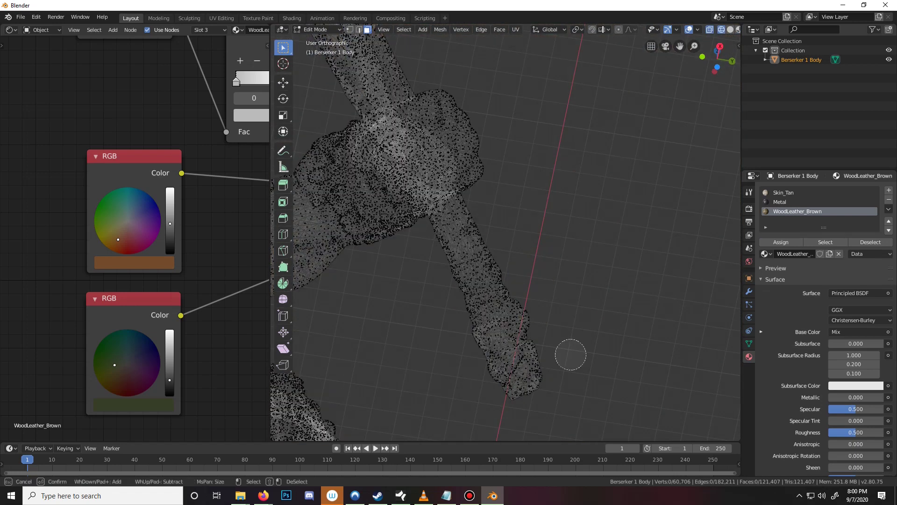
scroll(571, 354, down, 5)
mouse_move(499, 351)
mouse_down()
mouse_move(498, 363)
mouse_move(500, 307)
mouse_up()
right_click(499, 307)
key(z)
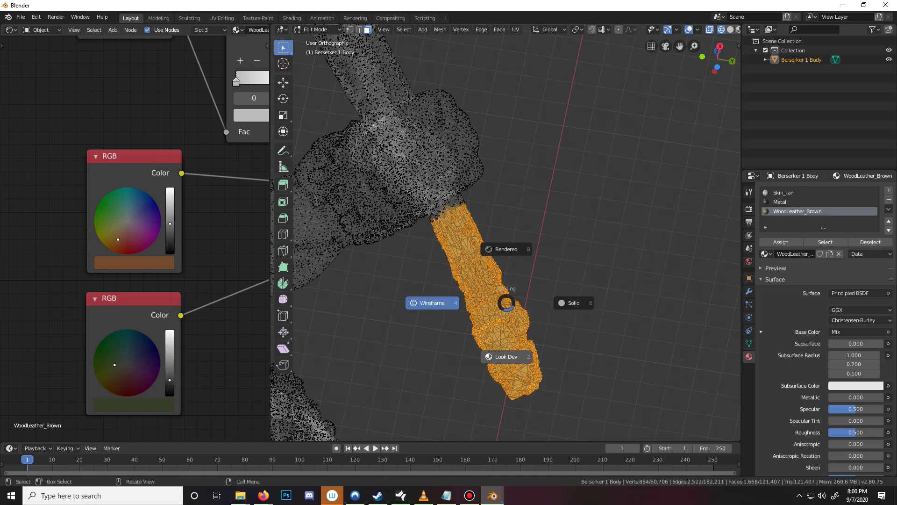
click(506, 357)
Extend the circle selection over missed handle faces beside the fist
mouse_move(507, 356)
middle_down()
mouse_move(473, 401)
mouse_move(356, 432)
mouse_move(374, 407)
middle_up()
scroll(421, 416, up, 5)
key(c)
mouse_move(574, 187)
mouse_down()
mouse_move(559, 182)
mouse_move(547, 233)
mouse_move(545, 219)
mouse_up()
right_click(545, 219)
middle_drag(545, 218, 573, 206)
middle_drag(496, 206, 503, 201)
Add the remaining unselected faces along the handle's edge where it enters the fist, including those on its upper edge
scroll(502, 201, up, 5)
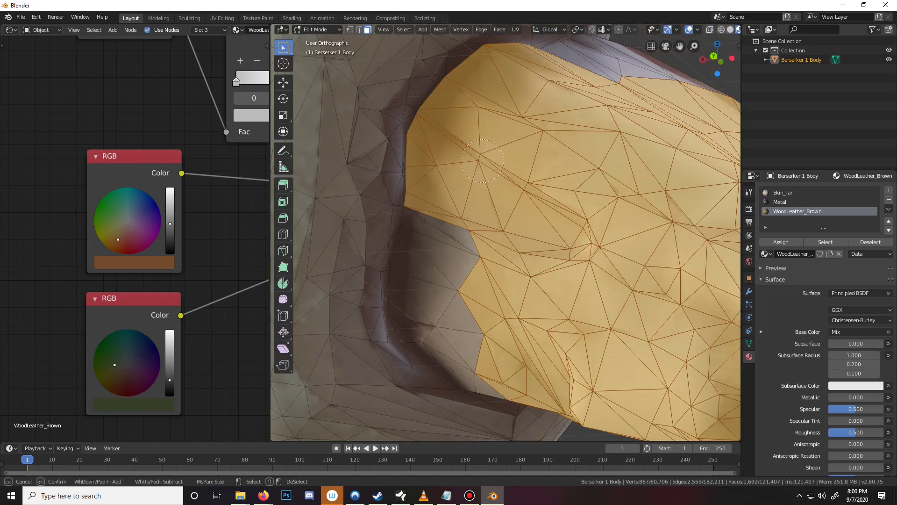
key(c)
click(447, 234)
drag(448, 234, 439, 305)
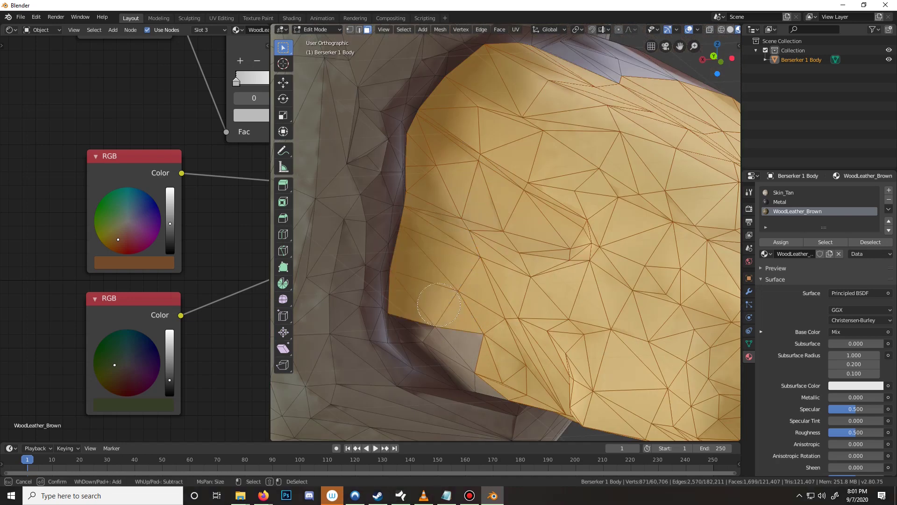
drag(438, 305, 485, 362)
mouse_move(561, 60)
mouse_down()
mouse_move(642, 55)
mouse_move(675, 67)
mouse_up()
right_click(674, 66)
scroll(674, 66, down, 1)
scroll(674, 66, down, 3)
middle_drag(674, 66, 670, 68)
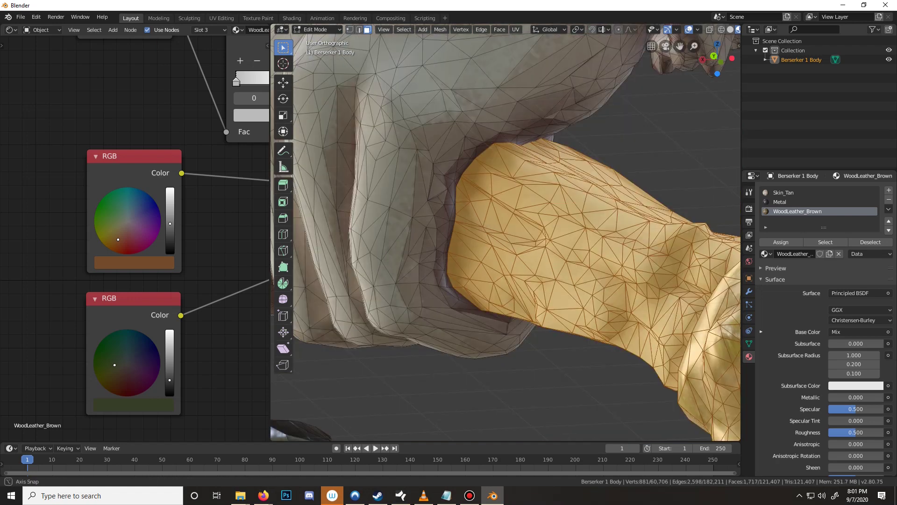
Circle-select the missed faces at the handle's end where it meets the fingers on the opposite side
ctrl+middle_drag(506, 196, 561, 281)
ctrl+middle_drag(561, 280, 365, 70)
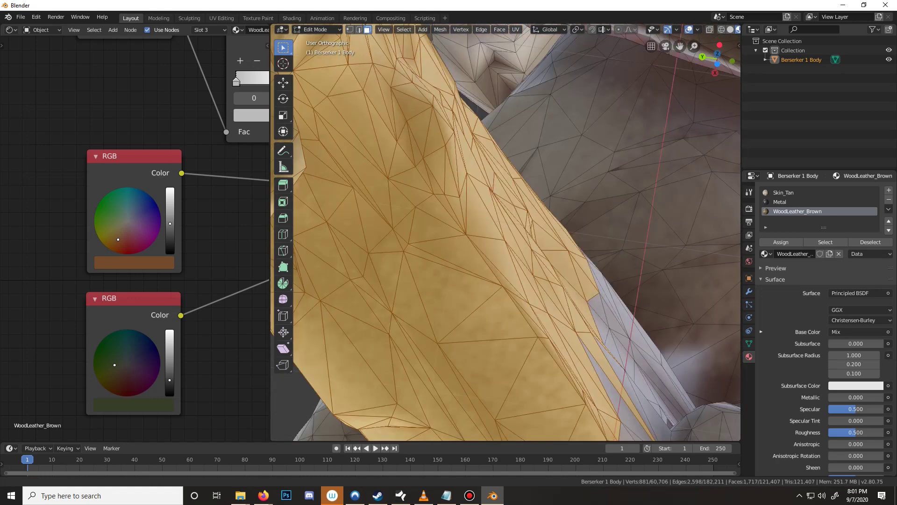
shift+middle_drag(620, 439, 447, 315)
scroll(447, 315, down, 3)
key(c)
mouse_move(446, 315)
mouse_down()
mouse_move(479, 276)
mouse_move(471, 275)
mouse_up()
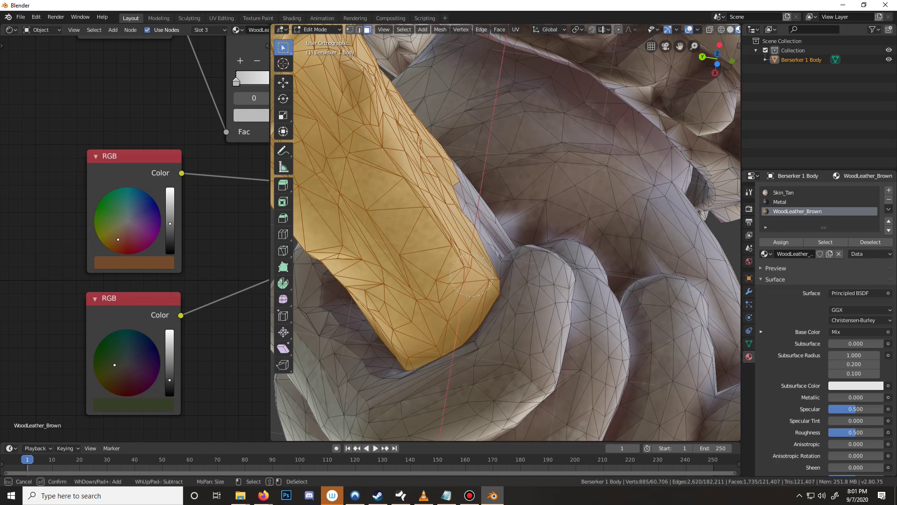
click(472, 275)
key(Escape)
From the inner side of the fist, circle-select the unselected handle faces above the little finger
scroll(471, 275, down, 6)
middle_drag(472, 275, 607, 271)
key(KP_5)
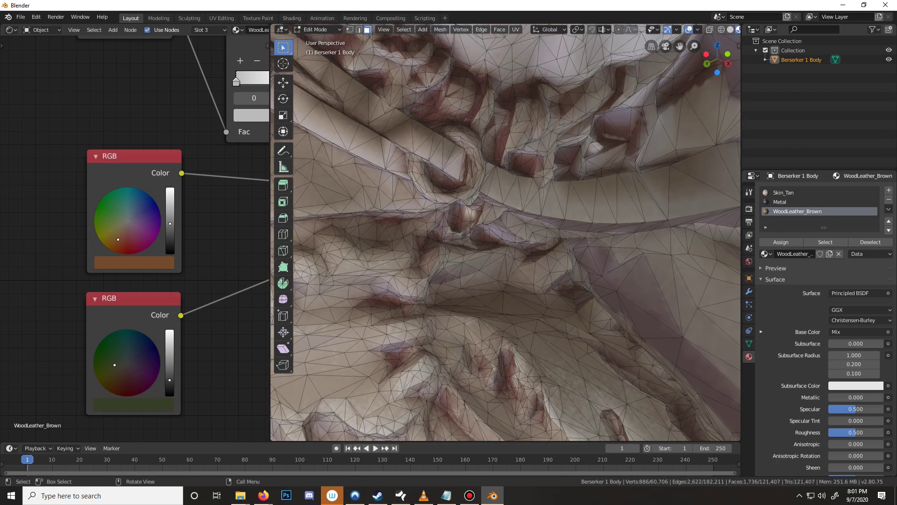
scroll(506, 232, down, 6)
middle_drag(506, 233, 556, 261)
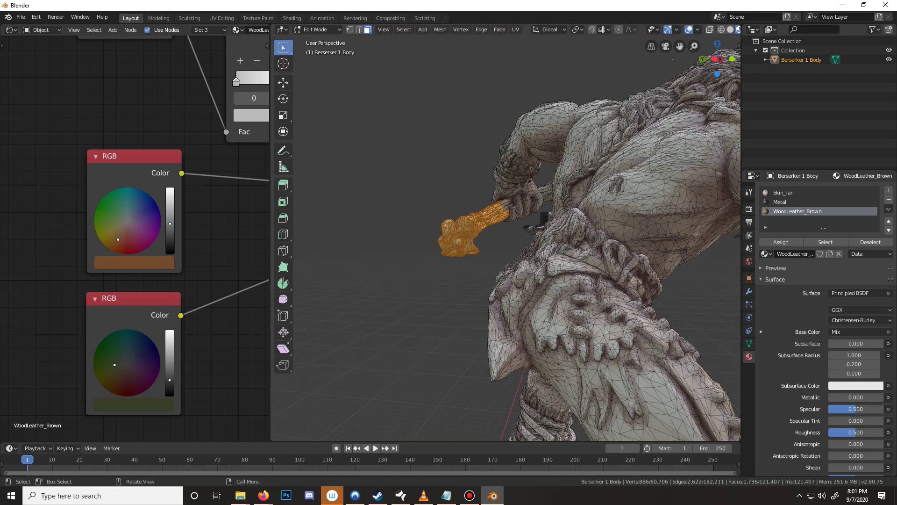
scroll(505, 232, up, 5)
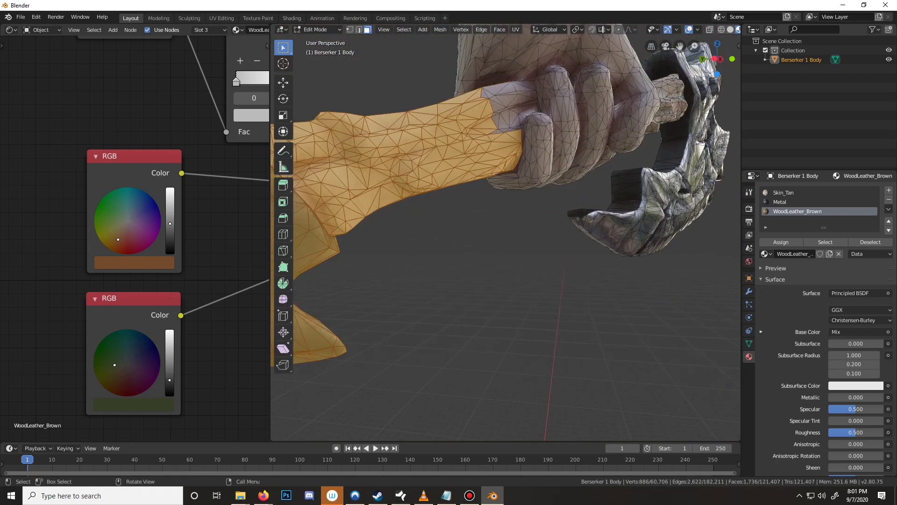
middle_drag(506, 145, 510, 157)
key(c)
click(485, 200)
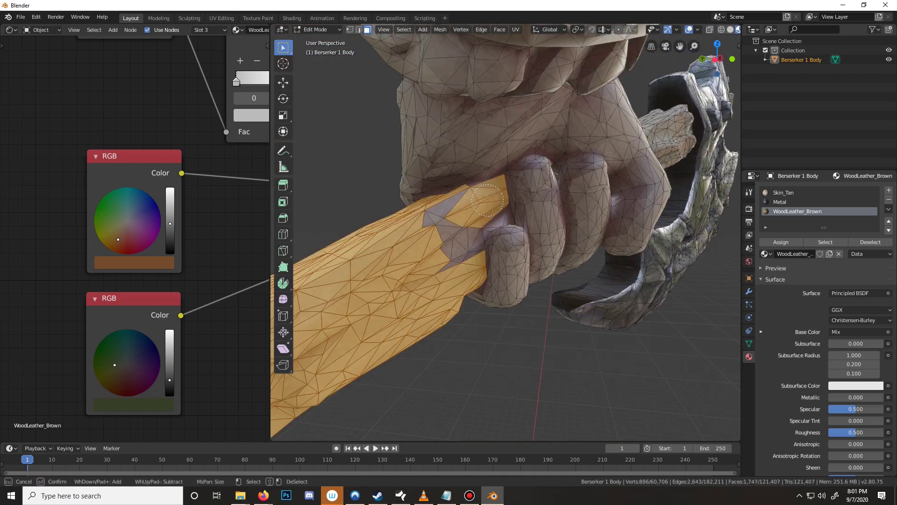
click(465, 198)
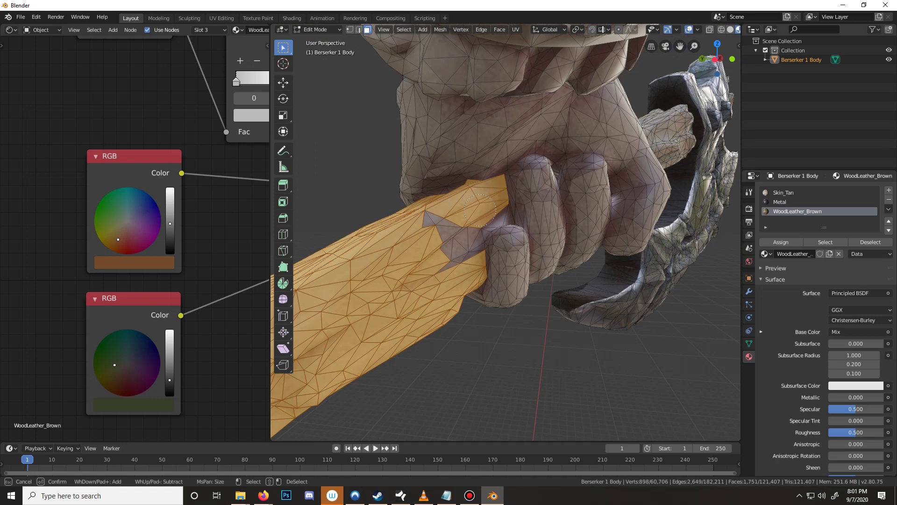
right_click(483, 211)
Undo the last selection stroke and circle-select the pale gap faces on the handle behind the little finger
scroll(482, 211, up, 1)
scroll(506, 232, up, 2)
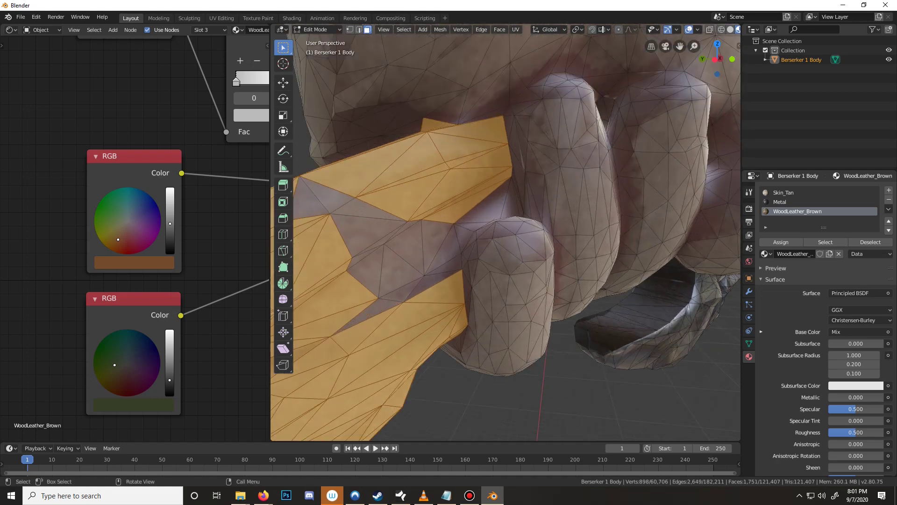
key(ctrl+z)
key(c)
click(496, 195)
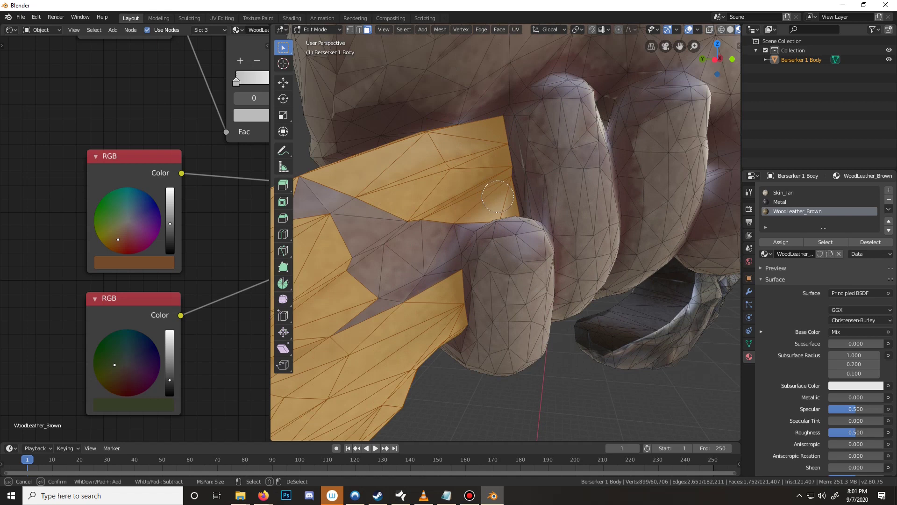
mouse_move(455, 217)
mouse_down()
mouse_move(451, 211)
mouse_move(421, 248)
mouse_move(411, 286)
mouse_move(374, 213)
mouse_up()
right_click(374, 213)
Add the last missed handle faces near the little finger to the selection
scroll(374, 213, down, 2)
mouse_move(374, 213)
middle_down()
mouse_move(399, 226)
mouse_move(360, 212)
middle_up()
key(c)
click(354, 211)
right_click(353, 212)
scroll(354, 211, down, 4)
middle_drag(402, 233, 411, 236)
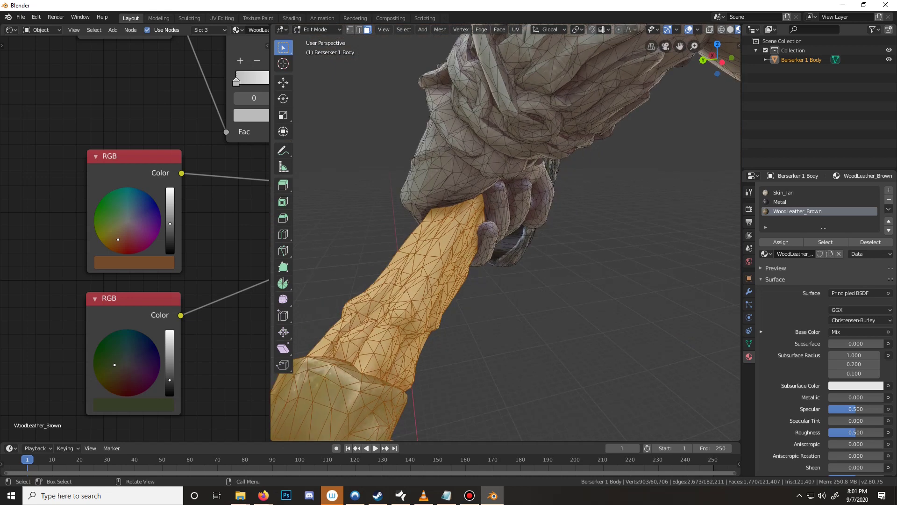
Deselect the Metal faces of the pommel, assign the remaining handle faces to WoodLeather_Brown, and check the model in Object Mode
key(KP_5)
middle_drag(412, 236, 448, 248)
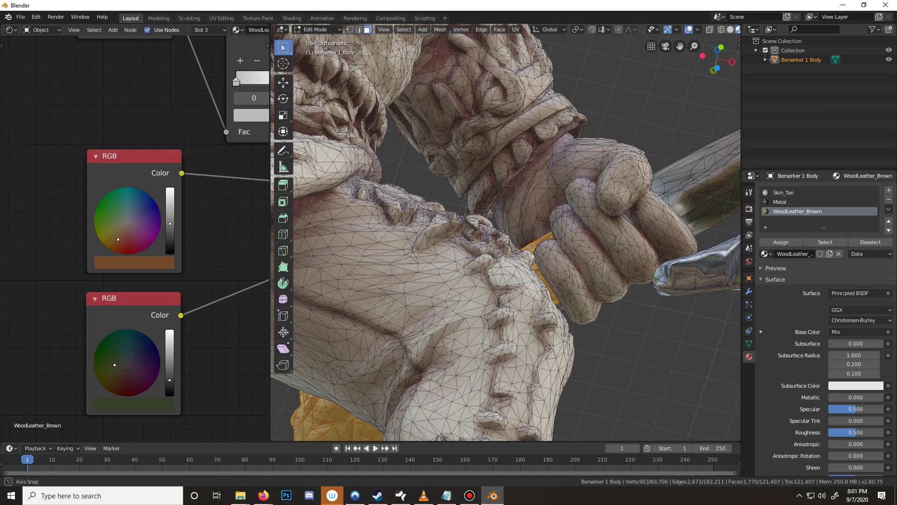
middle_drag(505, 210, 356, 266)
scroll(506, 232, down, 5)
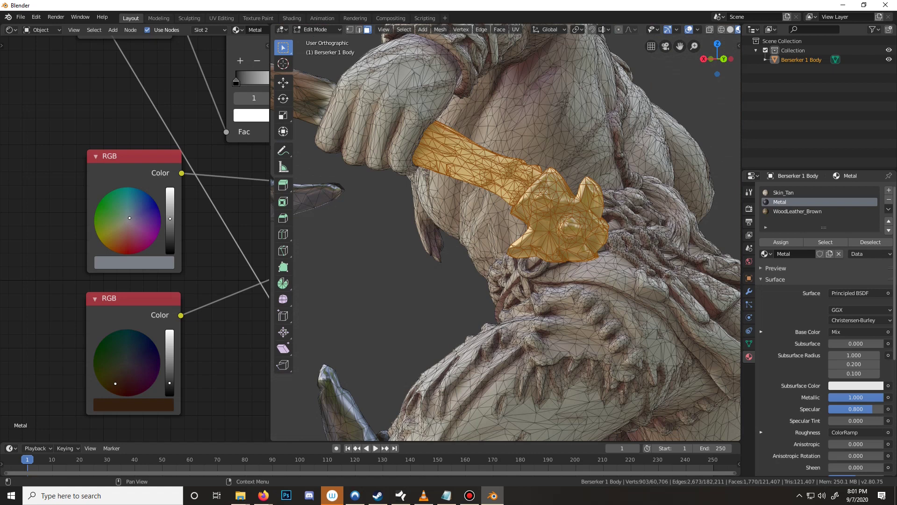
click(870, 242)
click(797, 211)
click(781, 242)
key(Tab)
middle_drag(514, 224, 617, 224)
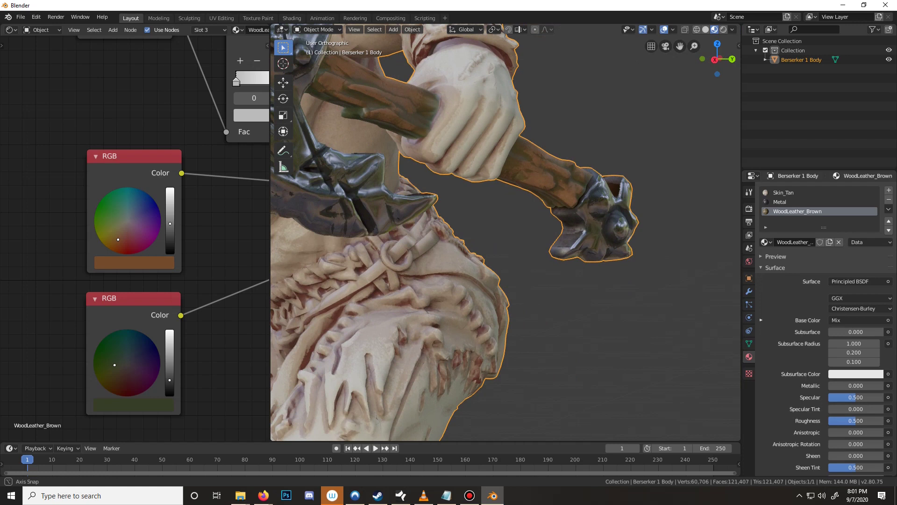
scroll(506, 232, down, 5)
middle_drag(505, 232, 490, 239)
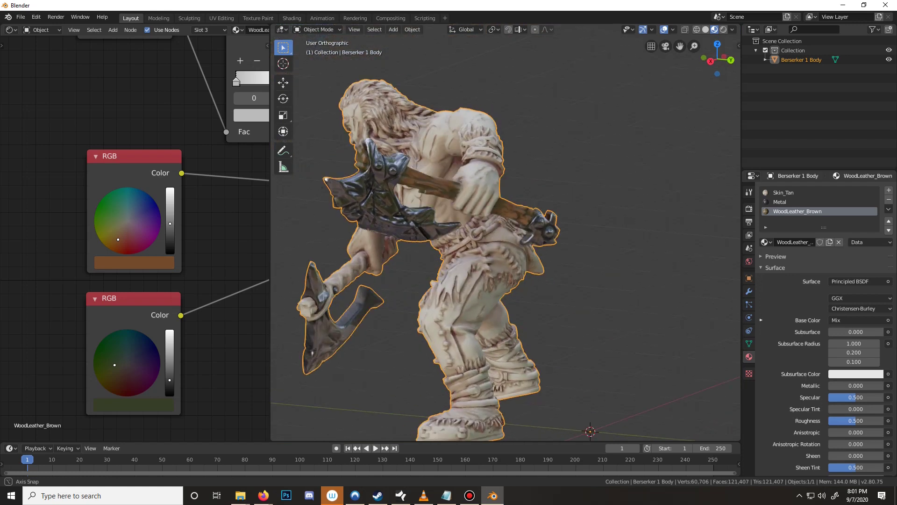
In Edit Mode, circle-select the faces on the handle's upper edge beside the thumb and assign them to WoodLeather_Brown
key(Tab)
scroll(505, 234, up, 5)
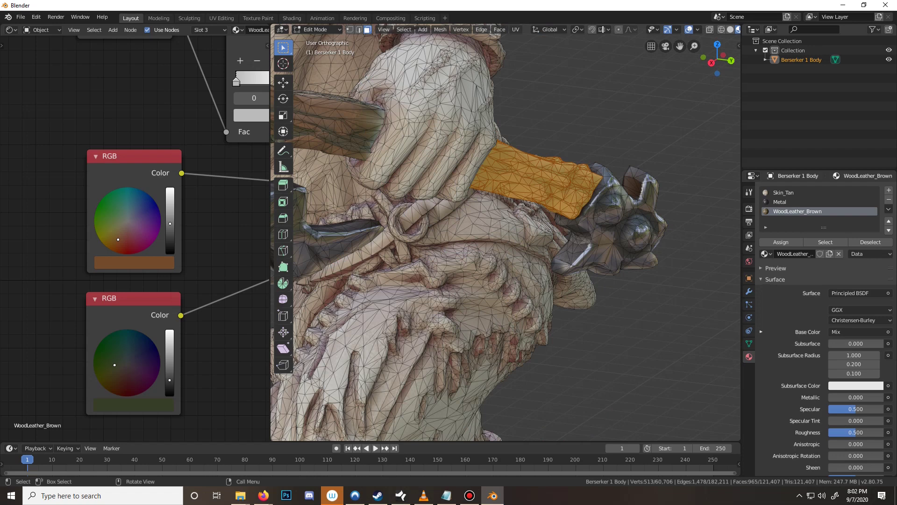
scroll(505, 234, up, 3)
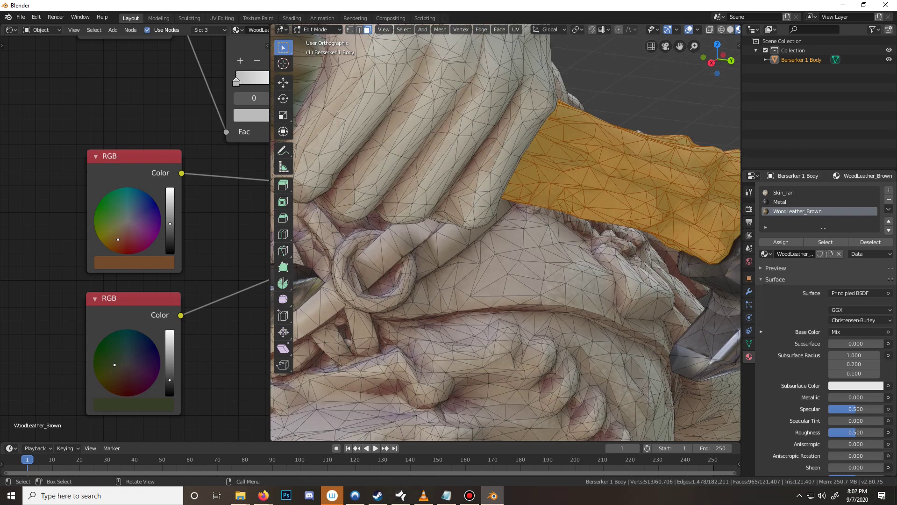
shift+middle_drag(383, 168, 622, 299)
scroll(506, 232, up, 4)
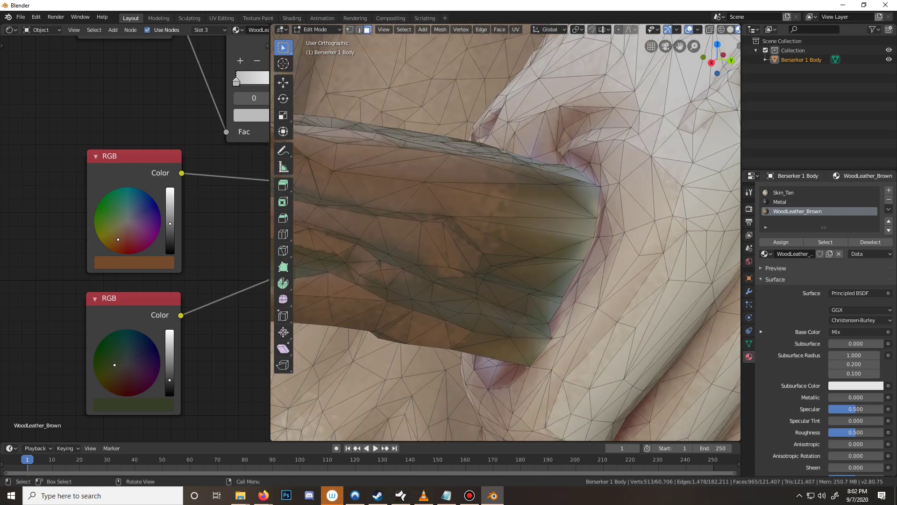
middle_drag(684, 299, 697, 309)
key(c)
drag(698, 311, 679, 292)
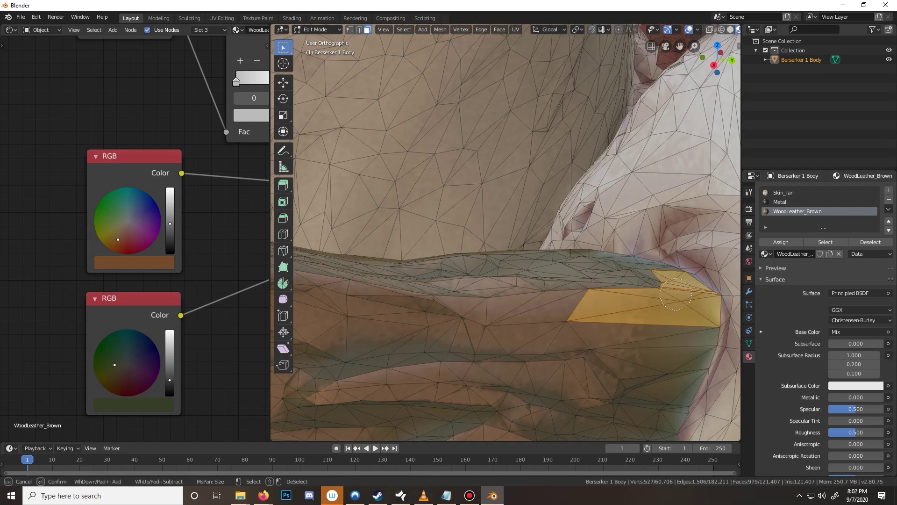
right_click(675, 294)
click(780, 241)
Circle-select the faces around the handle's rim where it enters the fist, assign them to WoodLeather_Brown, and return to Object Mode
shift+middle_drag(676, 275, 547, 175)
scroll(547, 175, up, 2)
scroll(506, 232, up, 1)
key(c)
mouse_move(631, 205)
mouse_down()
mouse_move(645, 280)
mouse_move(581, 346)
mouse_up()
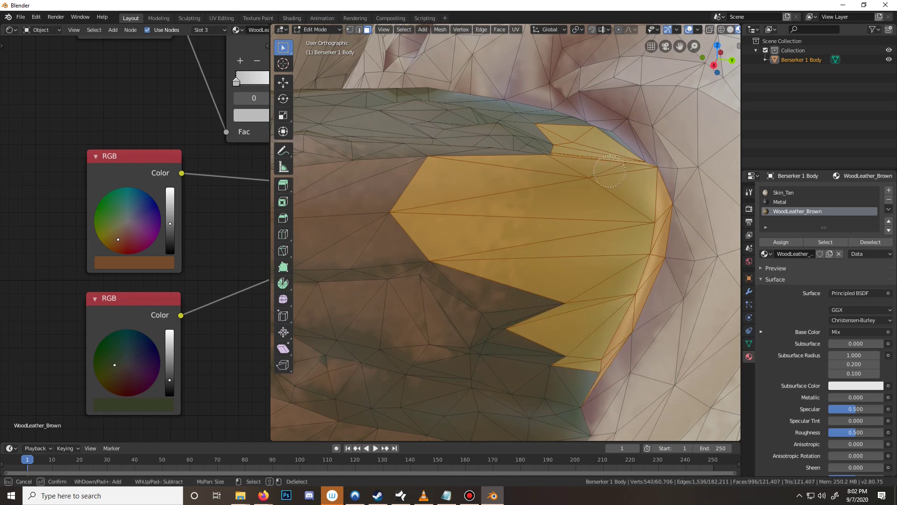
drag(620, 160, 571, 128)
key(Escape)
click(781, 242)
key(Tab)
scroll(506, 233, down, 5)
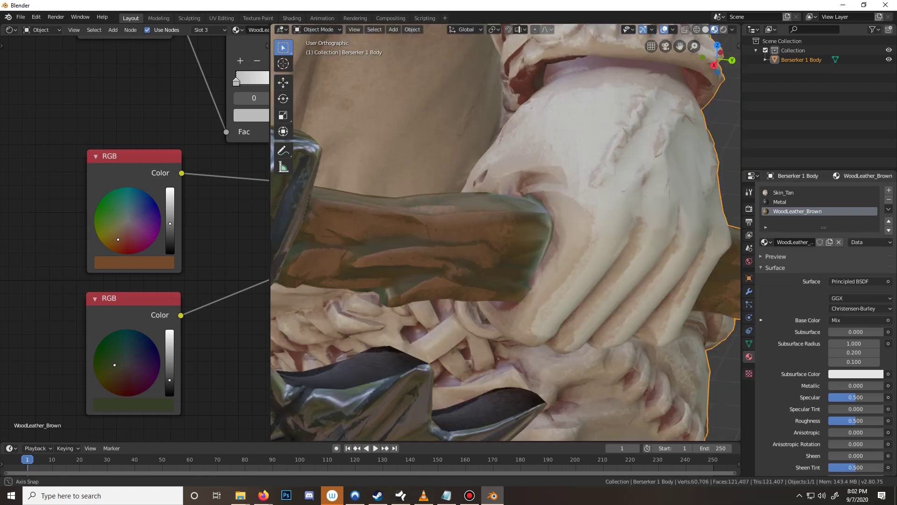
In Edit Mode, select a single face on the second axe and centre the view on it
scroll(506, 233, down, 12)
middle_drag(506, 232, 599, 232)
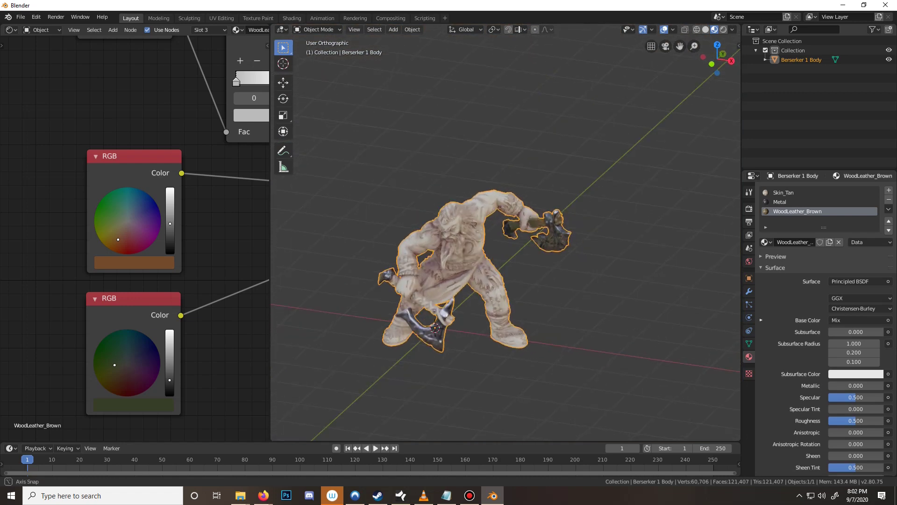
middle_drag(477, 234, 402, 234)
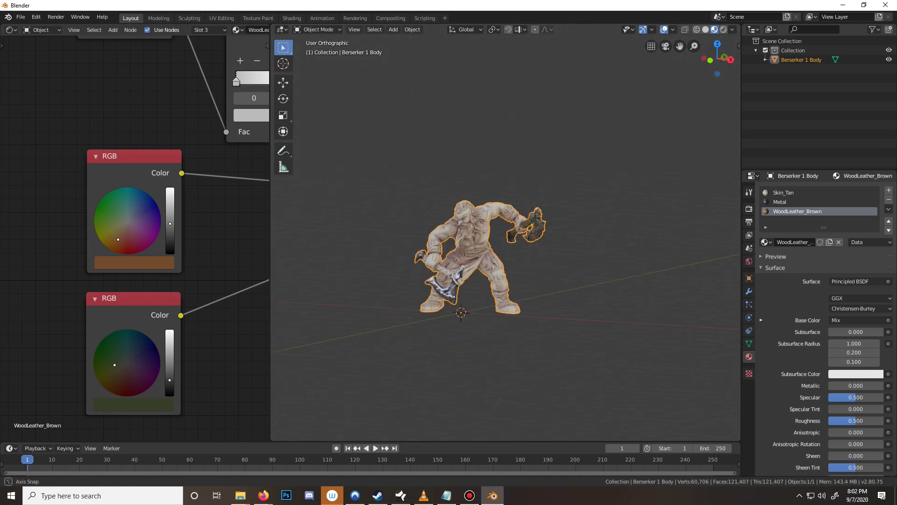
middle_drag(455, 268, 462, 265)
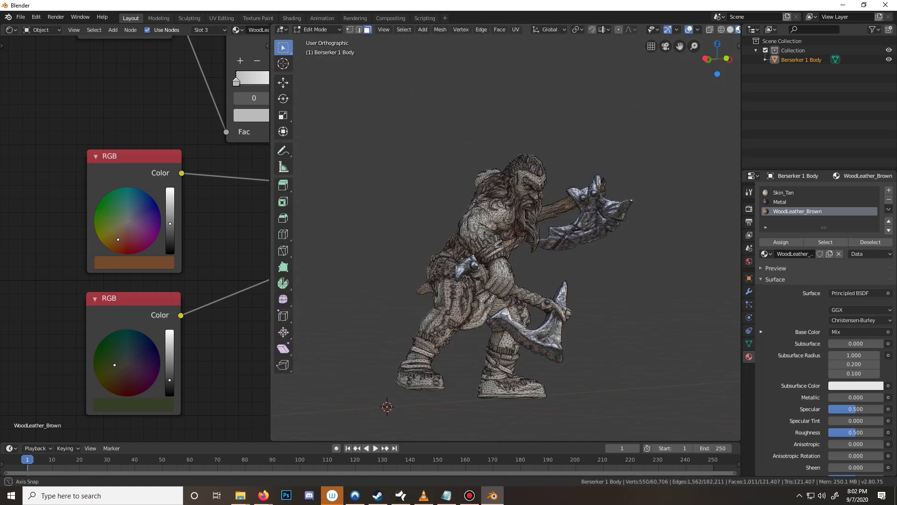
middle_drag(497, 313, 509, 316)
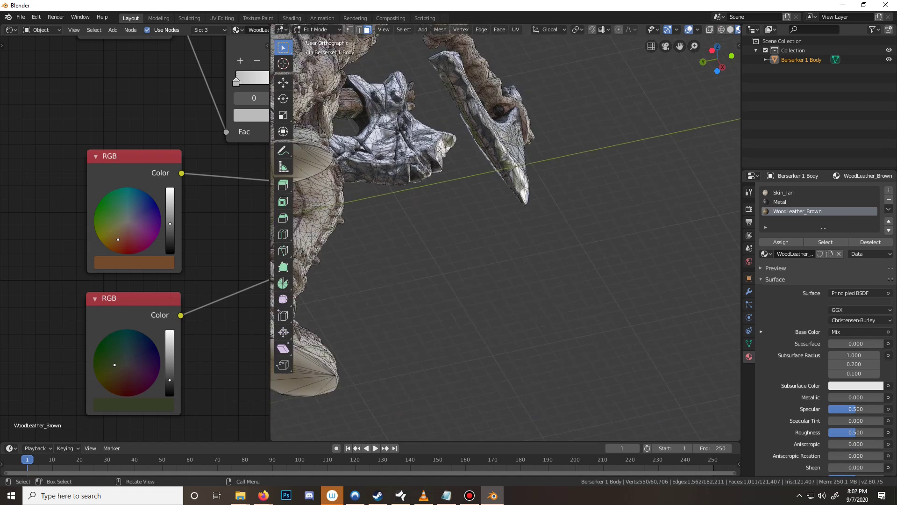
scroll(496, 171, down, 5)
click(496, 172)
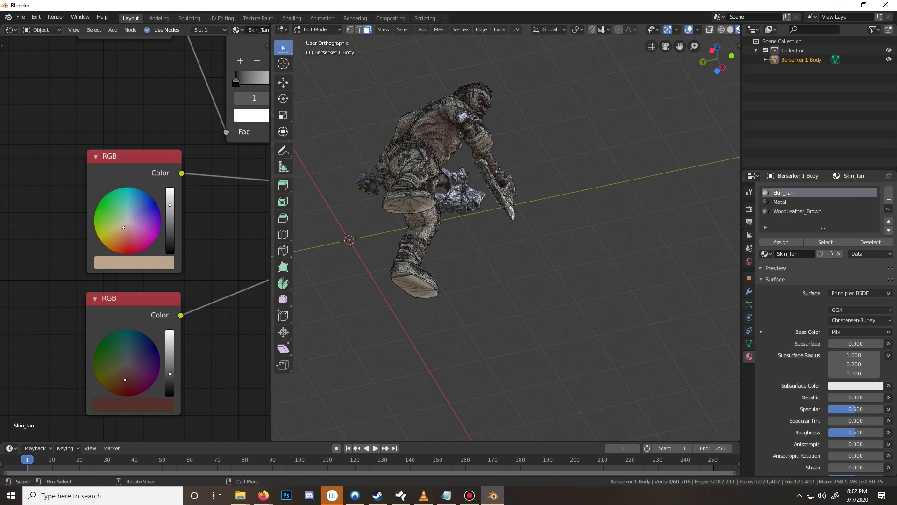
key(KP_Decimal)
scroll(496, 172, down, 8)
middle_drag(496, 171, 470, 158)
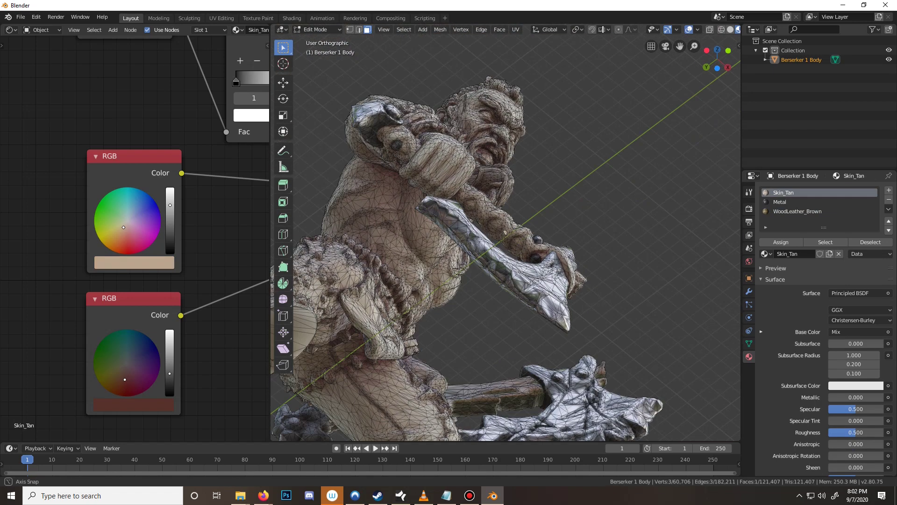
middle_drag(356, 243, 318, 243)
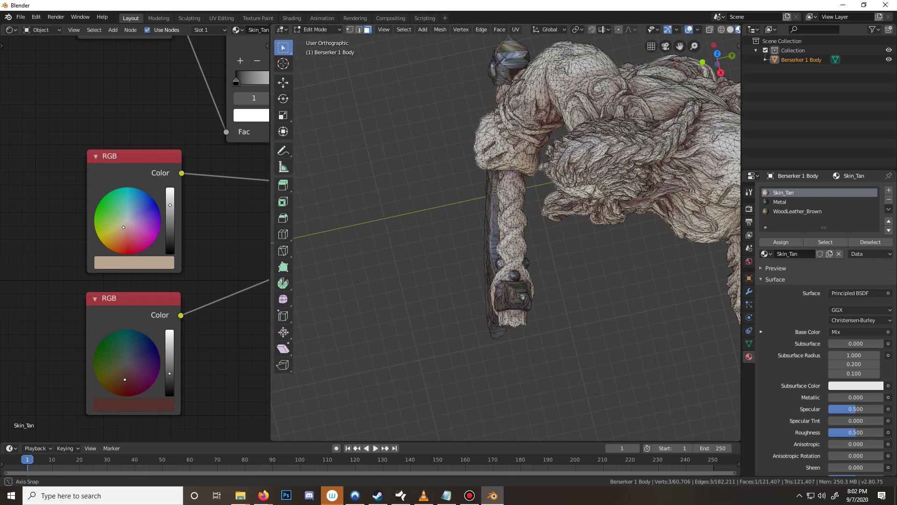
In wireframe shading, circle-select all faces of the second axe's shaft and head below the fist
middle_drag(539, 312, 544, 316)
key(z)
click(469, 317)
key(c)
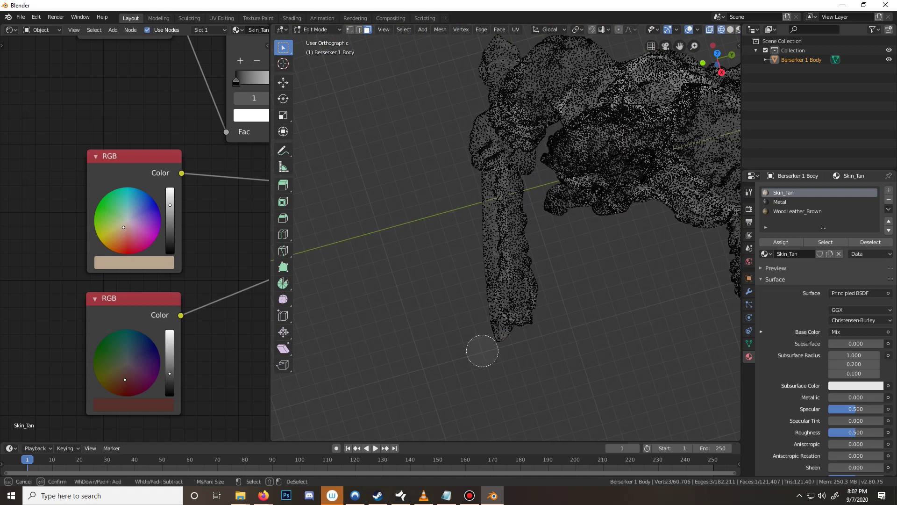
scroll(483, 351, down, 5)
mouse_move(482, 350)
mouse_down()
mouse_move(472, 274)
mouse_move(484, 244)
mouse_up()
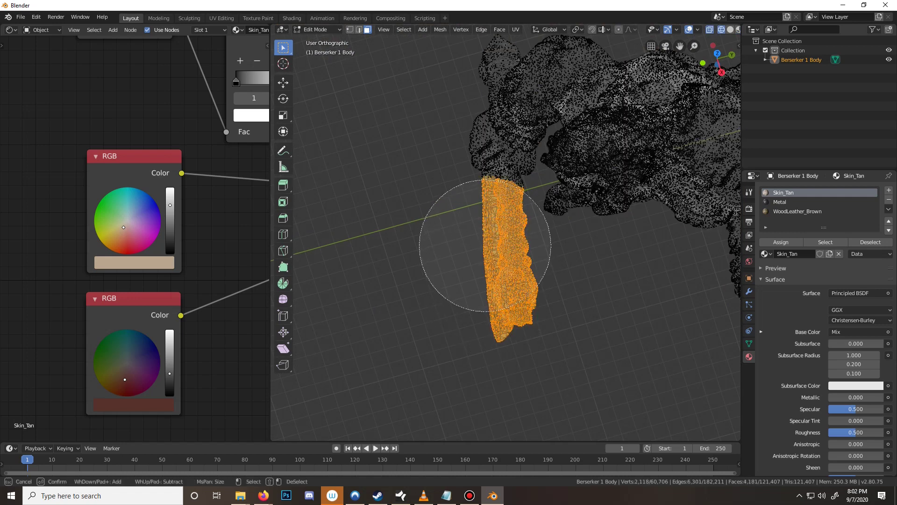
scroll(485, 246, up, 9)
mouse_move(523, 204)
mouse_down()
mouse_move(512, 201)
mouse_move(516, 208)
mouse_up()
key(Escape)
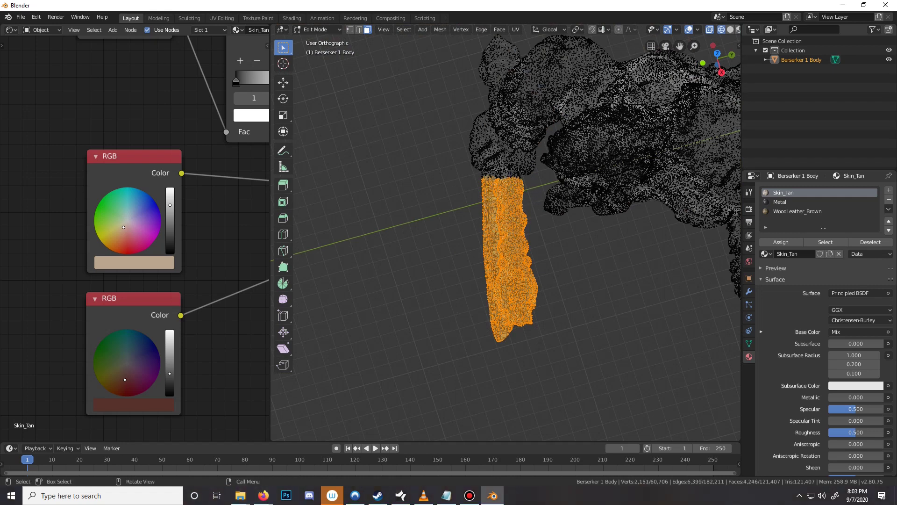
Restore the material preview shading and circle-select the remaining handle faces where the shaft enters the fist
key(z)
click(522, 244)
mouse_move(528, 293)
middle_down()
mouse_move(563, 227)
mouse_move(594, 294)
mouse_move(607, 281)
middle_up()
scroll(564, 227, up, 4)
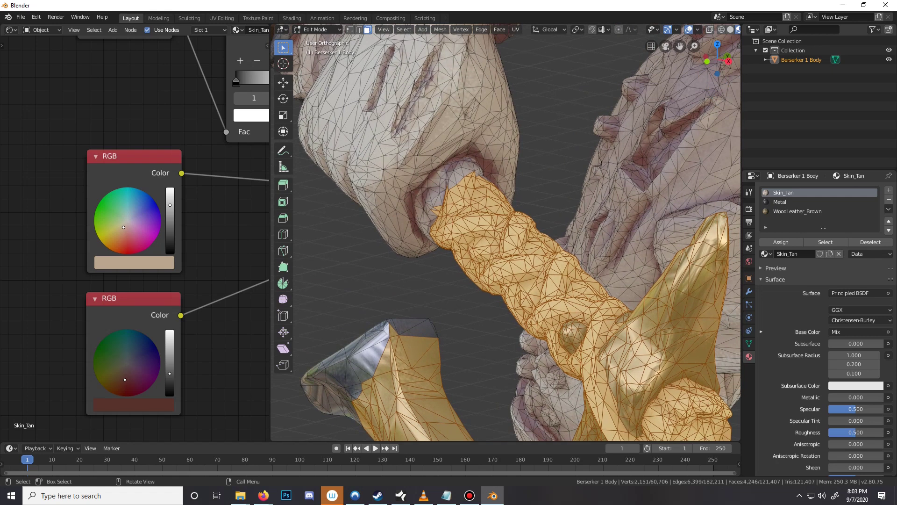
key(KP_Decimal)
middle_drag(561, 234, 633, 339)
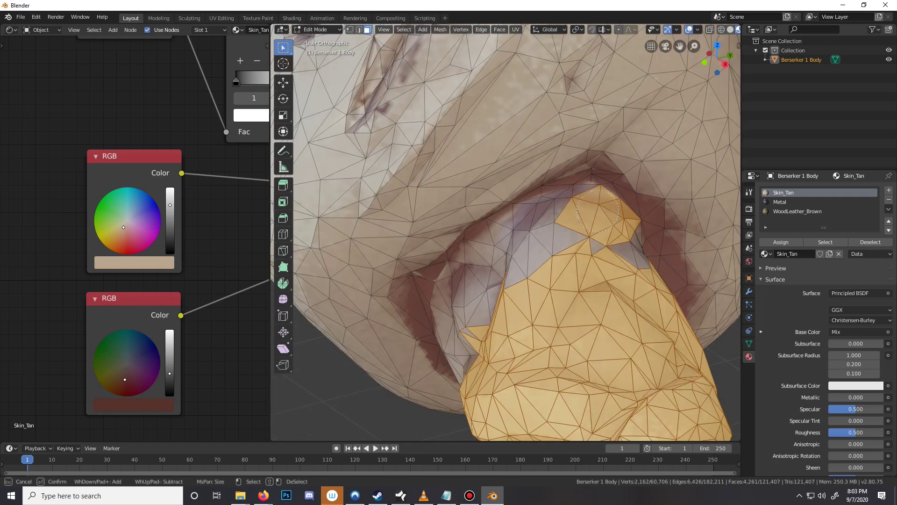
mouse_move(594, 206)
mouse_down()
mouse_move(573, 208)
mouse_move(600, 185)
mouse_move(544, 214)
mouse_move(549, 198)
mouse_move(537, 221)
mouse_move(519, 206)
mouse_move(500, 234)
mouse_move(519, 229)
mouse_move(456, 273)
mouse_move(446, 310)
mouse_move(456, 304)
mouse_up()
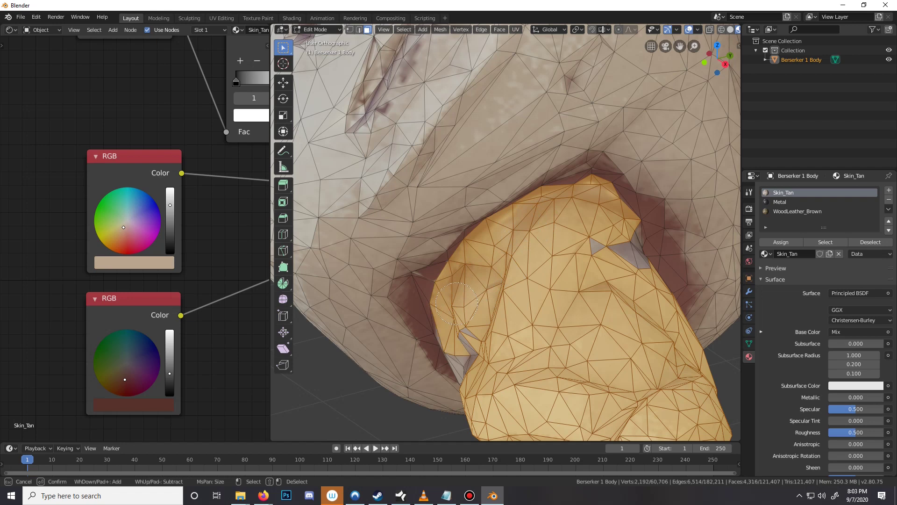
middle_drag(456, 304, 585, 281)
mouse_move(659, 262)
mouse_down()
mouse_move(685, 250)
mouse_move(684, 275)
mouse_move(624, 263)
mouse_up()
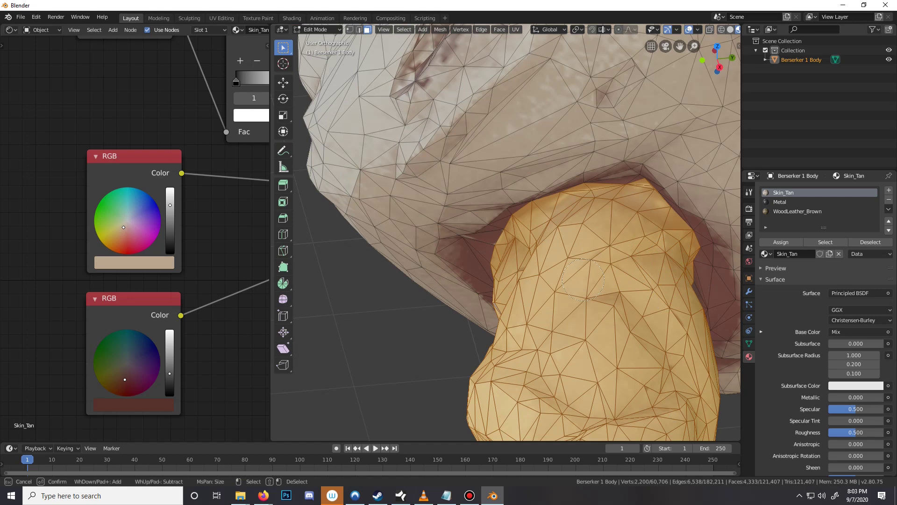
Add the missed faces on the underside of the second axe's handle beside the fist to the selection
right_click(583, 280)
scroll(584, 279, down, 8)
scroll(654, 234, up, 8)
middle_drag(583, 279, 668, 218)
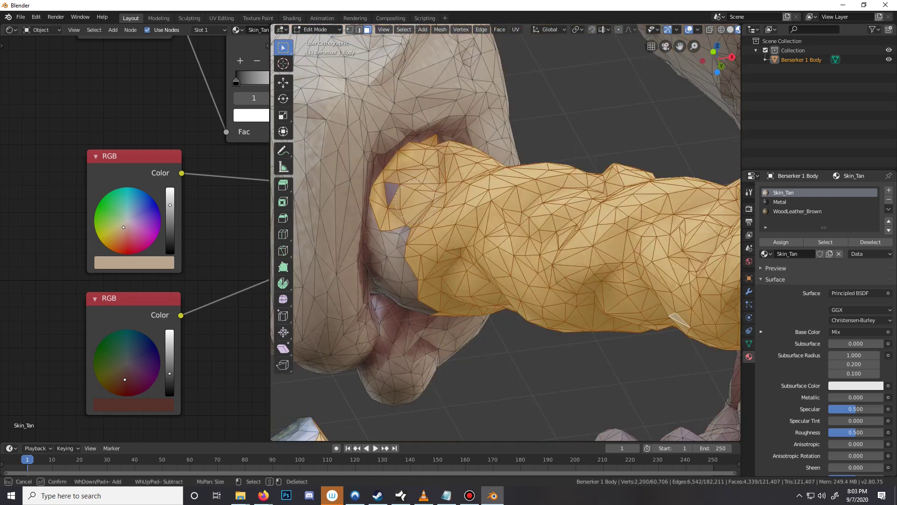
mouse_move(394, 194)
mouse_down()
mouse_move(402, 224)
mouse_move(383, 265)
mouse_move(407, 281)
mouse_up()
key(Escape)
middle_drag(407, 281, 415, 257)
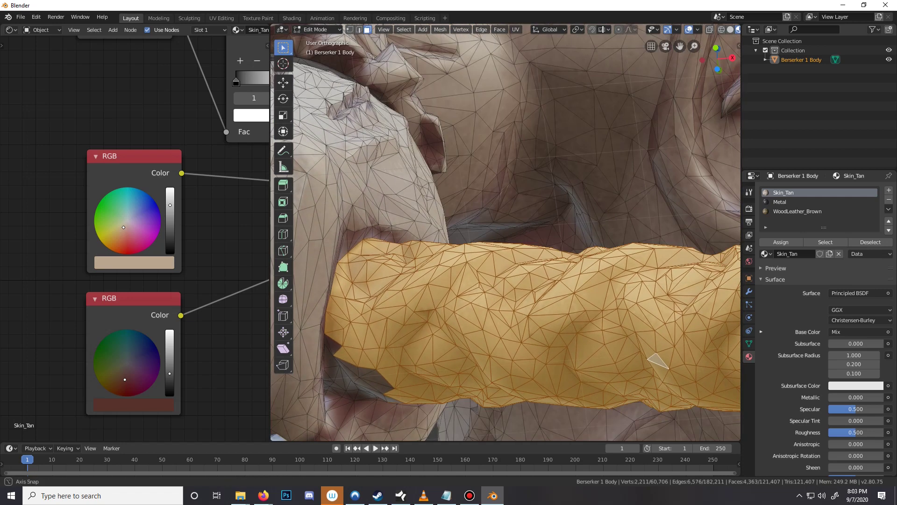
middle_drag(496, 220, 420, 206)
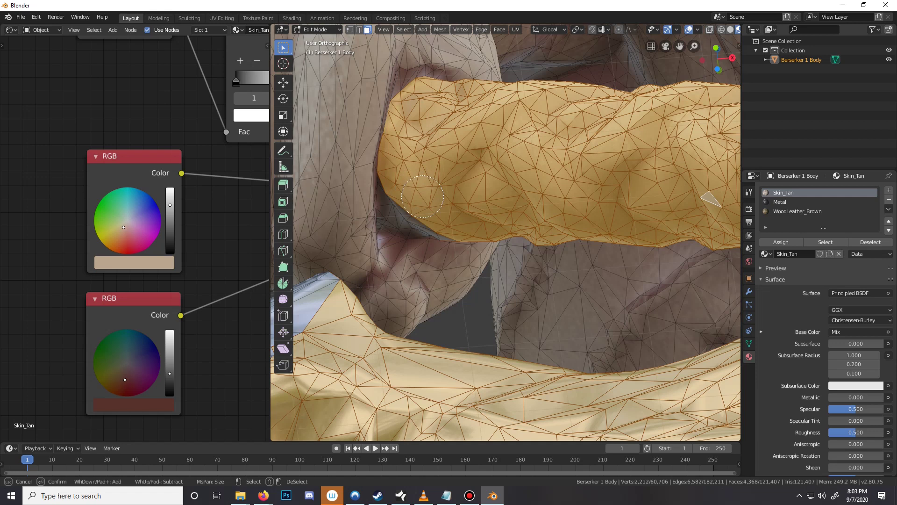
middle_drag(505, 234, 453, 233)
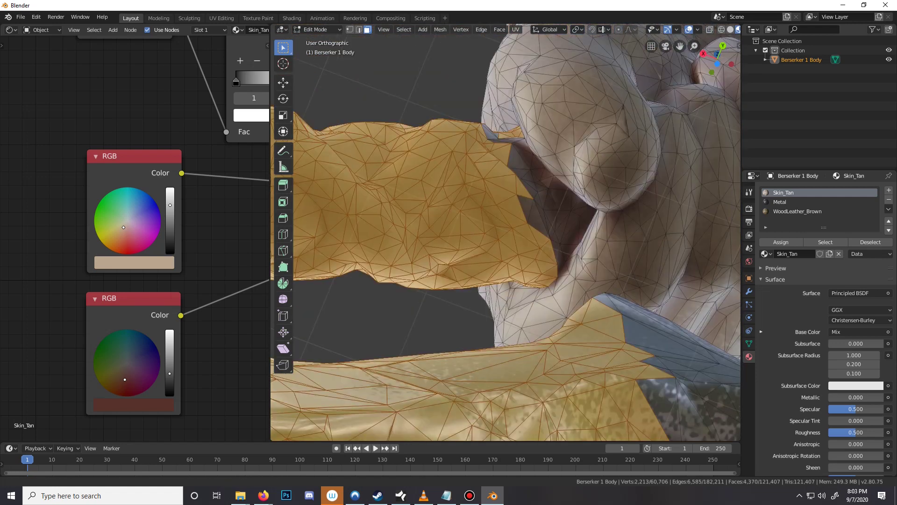
Circle-select the unselected handle faces on the finger side of the fist to complete the shaft selection
shift+middle_drag(562, 218, 552, 244)
key(c)
drag(553, 245, 503, 203)
key(Escape)
middle_drag(503, 203, 461, 147)
middle_drag(436, 53, 460, 83)
key(c)
drag(460, 83, 453, 119)
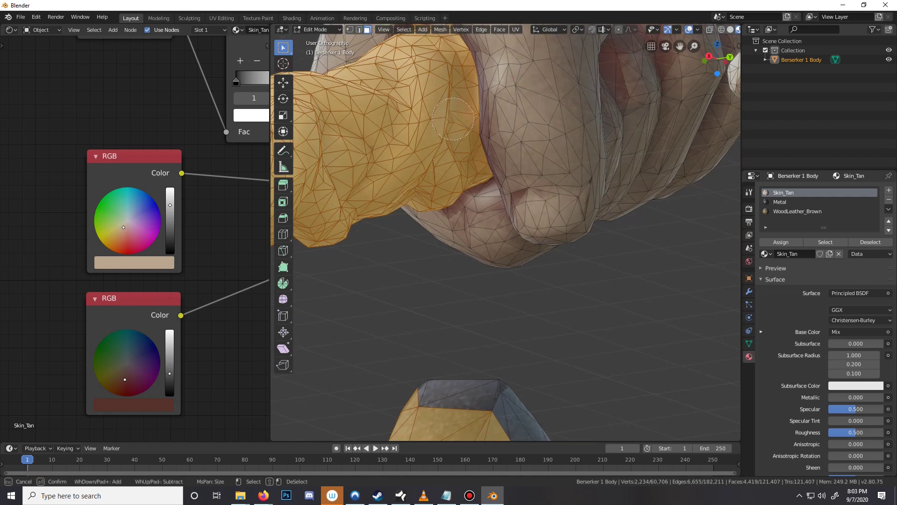
key(Escape)
scroll(453, 119, down, 5)
middle_drag(456, 121, 631, 159)
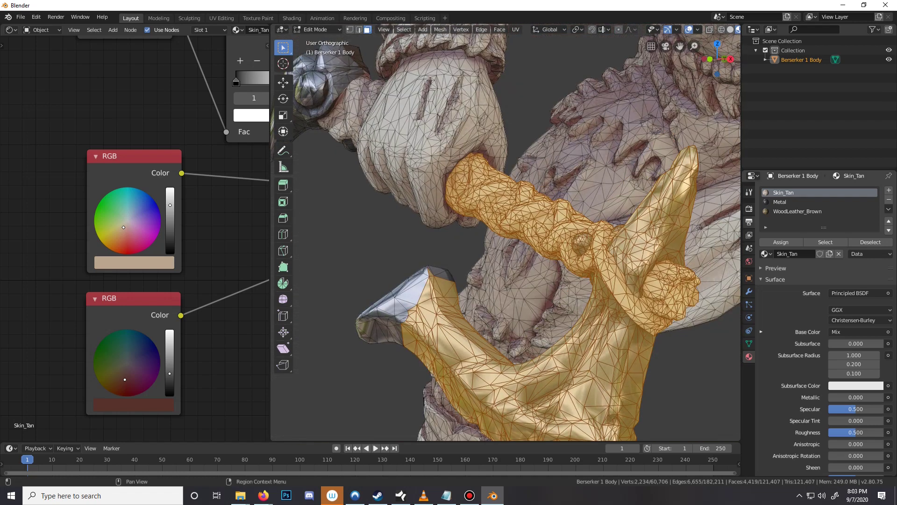
Deselect the Metal faces of the second axe, assign the remaining handle faces to WoodLeather_Brown, and check the result in Object Mode
click(790, 201)
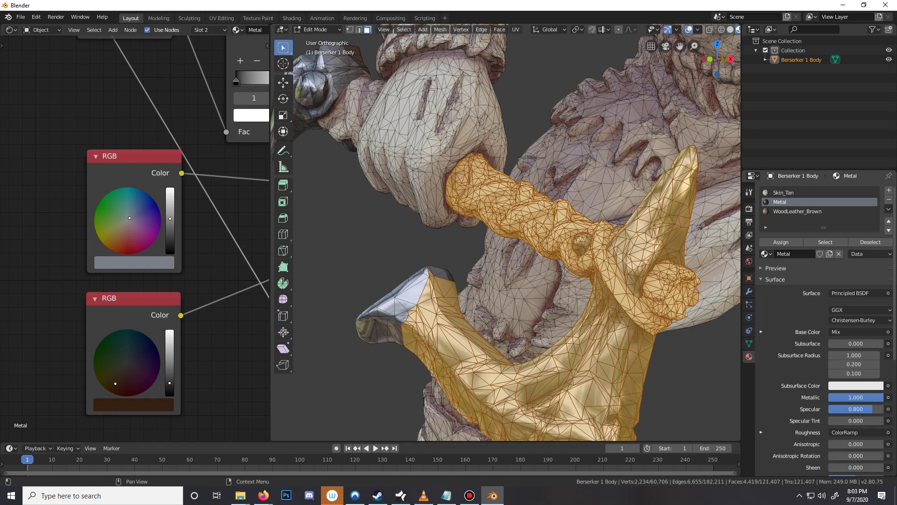
click(870, 242)
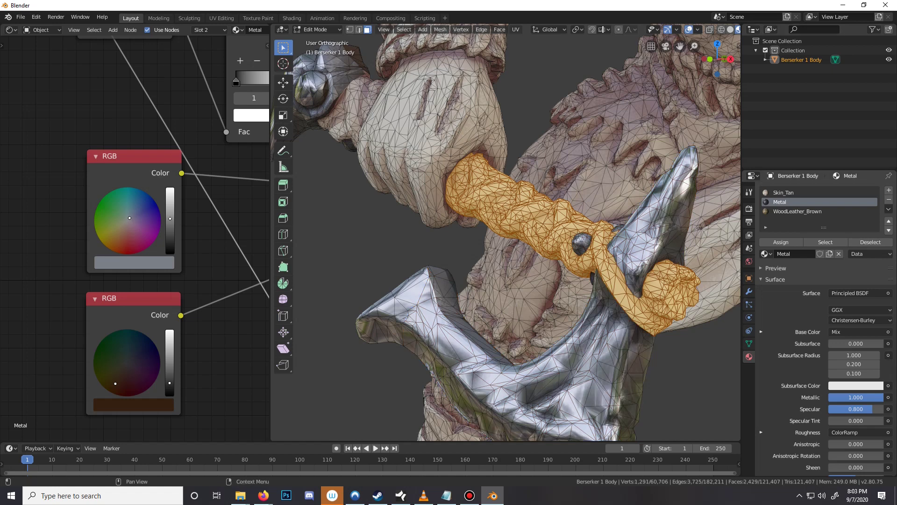
click(796, 211)
key(Tab)
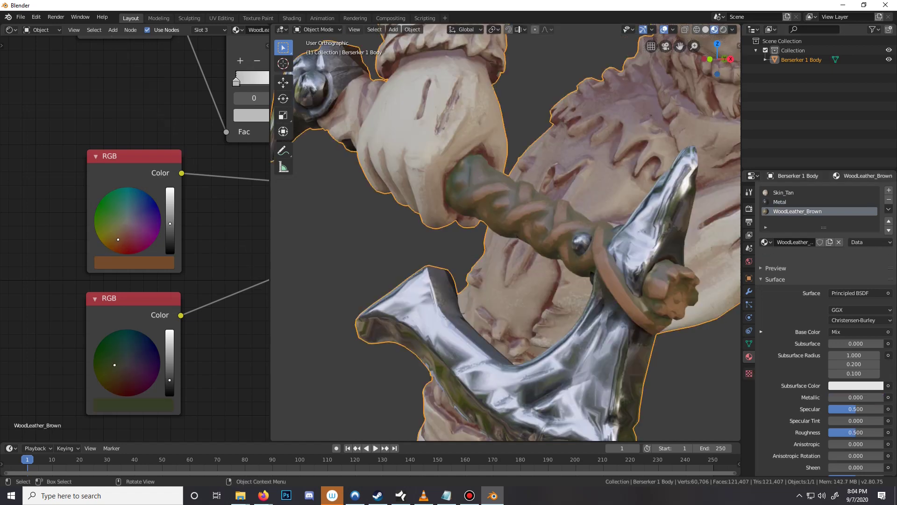
scroll(506, 233, down, 4)
middle_drag(506, 233, 526, 273)
middle_drag(426, 196, 456, 227)
scroll(453, 157, up, 3)
scroll(550, 236, up, 3)
In Edit Mode, clear the selection and circle-select the second axe's handle end and pommel behind the fist in wireframe shading
key(Tab)
middle_drag(460, 189, 470, 191)
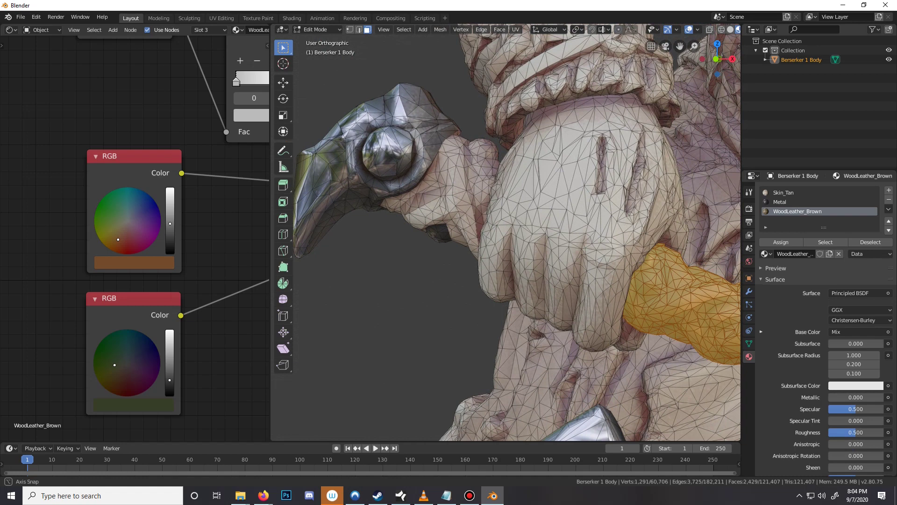
middle_drag(423, 145, 428, 150)
key(z)
click(352, 150)
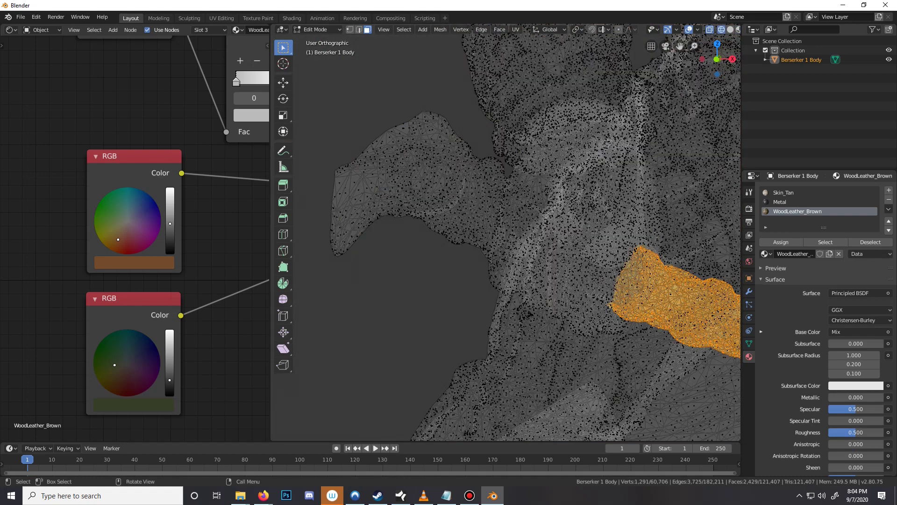
key(alt+a)
key(c)
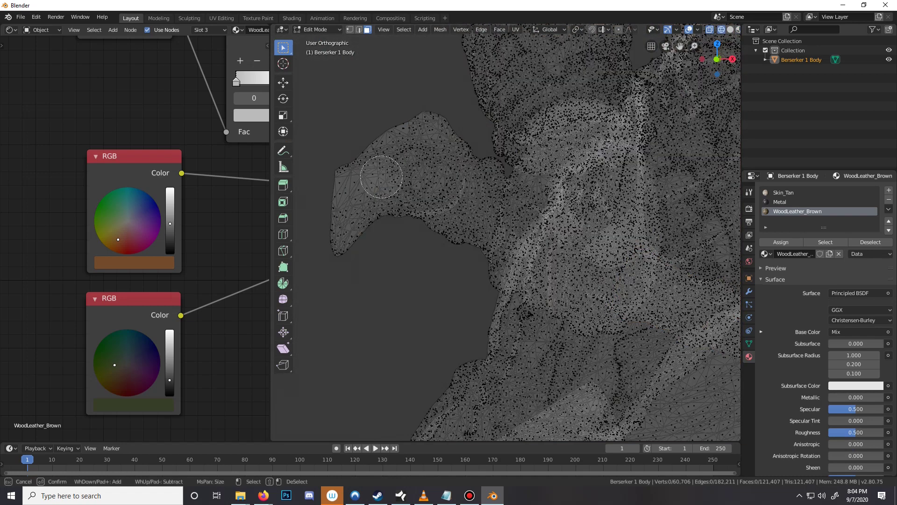
scroll(381, 177, down, 5)
mouse_move(373, 136)
mouse_down()
mouse_move(425, 180)
mouse_move(425, 212)
mouse_move(438, 187)
mouse_up()
scroll(438, 188, up, 10)
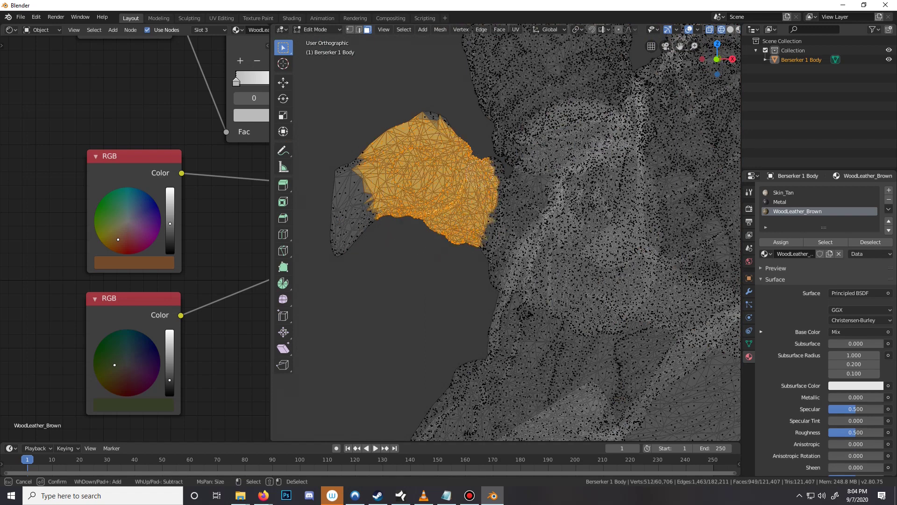
click(493, 168)
right_click(494, 168)
Restore the material preview shading, circle-select the handle-end faces beside the fist, and deselect stray faces along the hand
scroll(436, 193, down, 2)
key(z)
click(436, 246)
key(KP_Decimal)
middle_drag(436, 247, 292, 279)
scroll(414, 204, up, 3)
key(c)
drag(414, 204, 417, 202)
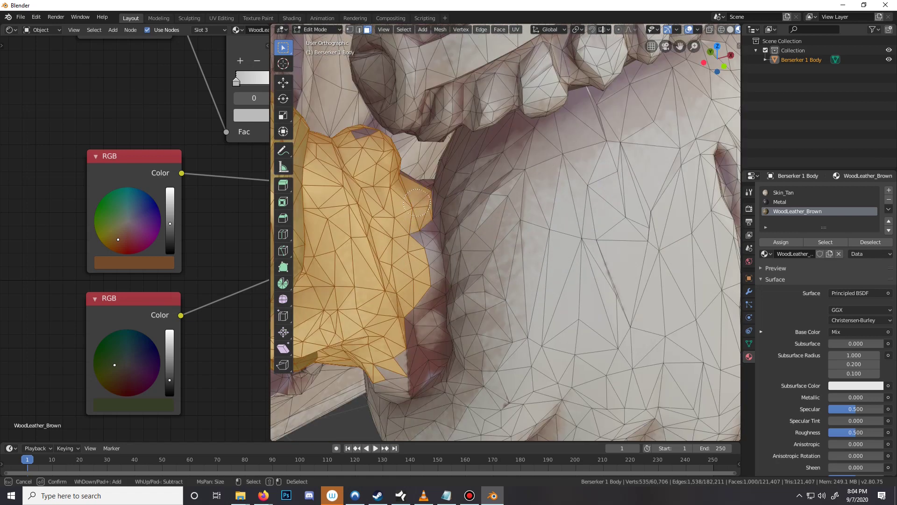
click(413, 183)
mouse_move(416, 214)
mouse_down()
mouse_move(432, 245)
mouse_move(452, 180)
mouse_move(456, 192)
mouse_up()
shift+click(450, 200)
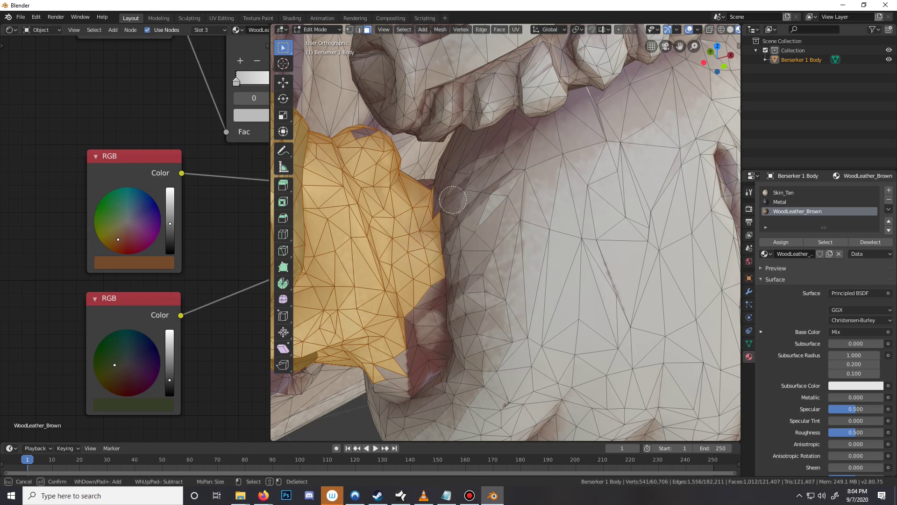
shift+drag(453, 205, 446, 203)
drag(415, 178, 411, 178)
key(Escape)
Circle-select the remaining faces along the handle end's edge where it meets the back of the fist
scroll(411, 177, down, 5)
mouse_move(410, 177)
middle_down()
mouse_move(398, 187)
mouse_move(365, 161)
mouse_move(450, 187)
mouse_move(387, 165)
middle_up()
scroll(392, 177, down, 5)
scroll(505, 233, up, 7)
scroll(506, 232, down, 6)
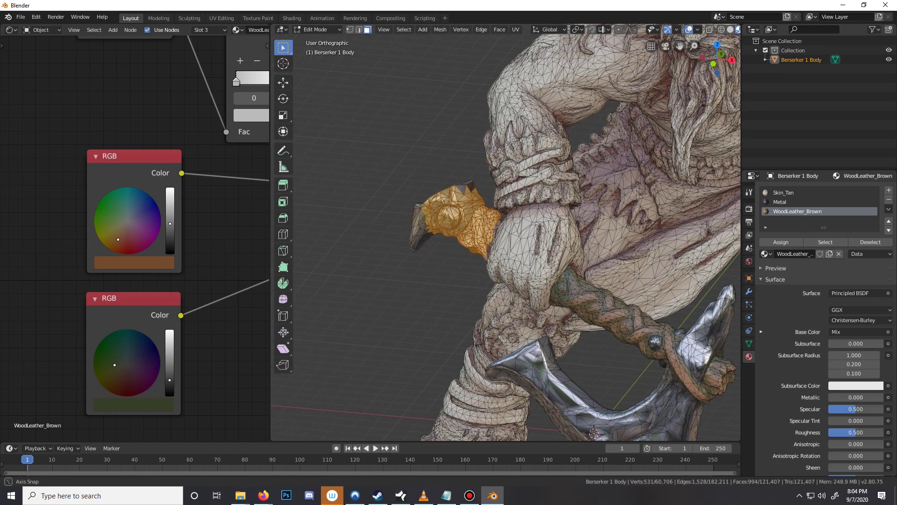
scroll(445, 212, up, 7)
middle_drag(446, 213, 459, 214)
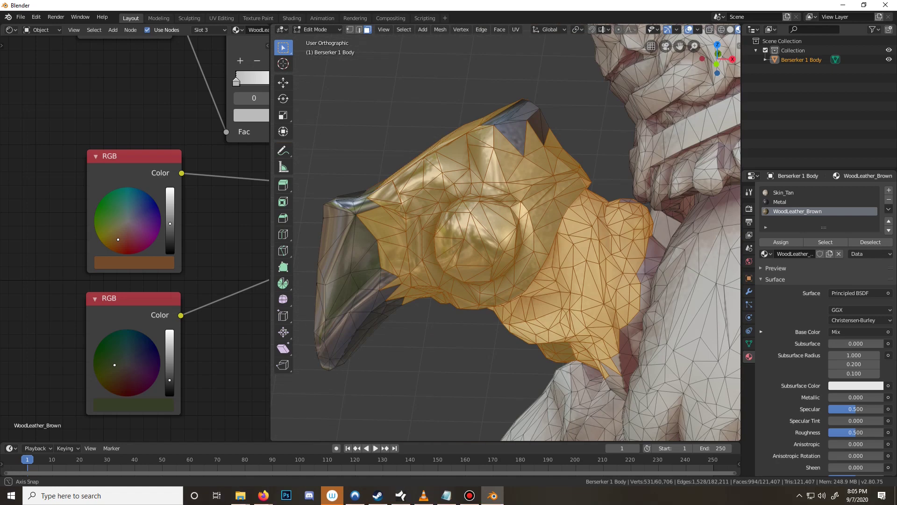
mouse_move(505, 234)
middle_down()
mouse_move(523, 220)
mouse_move(491, 231)
mouse_move(561, 201)
middle_up()
scroll(561, 201, up, 2)
key(c)
mouse_move(565, 187)
mouse_down()
mouse_move(556, 194)
mouse_move(594, 285)
mouse_move(572, 325)
mouse_up()
key(Escape)
Add the missed faces around the handle end's rim to the selection, working around towards the fingers
middle_drag(572, 325, 533, 255)
key(c)
mouse_move(439, 94)
mouse_down()
mouse_move(428, 138)
mouse_move(408, 136)
mouse_move(367, 187)
mouse_move(334, 190)
mouse_move(349, 199)
mouse_up()
right_click(349, 199)
middle_drag(348, 199, 406, 174)
key(c)
drag(381, 145, 360, 158)
right_click(372, 151)
middle_drag(371, 150, 437, 135)
middle_drag(337, 168, 328, 177)
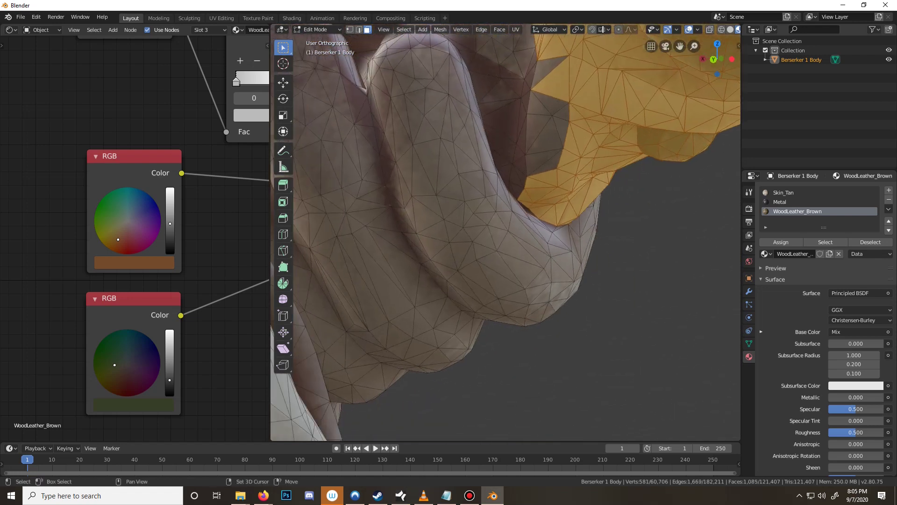
Circle-select the last handle-end faces between the curled fingers and the wrist
shift+middle_drag(568, 146, 481, 265)
scroll(481, 265, down, 3)
key(c)
mouse_move(480, 253)
mouse_down()
mouse_move(481, 265)
mouse_move(445, 171)
mouse_up()
right_click(444, 170)
middle_drag(444, 171, 470, 199)
scroll(439, 201, up, 3)
key(c)
mouse_move(426, 206)
mouse_down()
mouse_move(465, 261)
mouse_move(485, 268)
mouse_up()
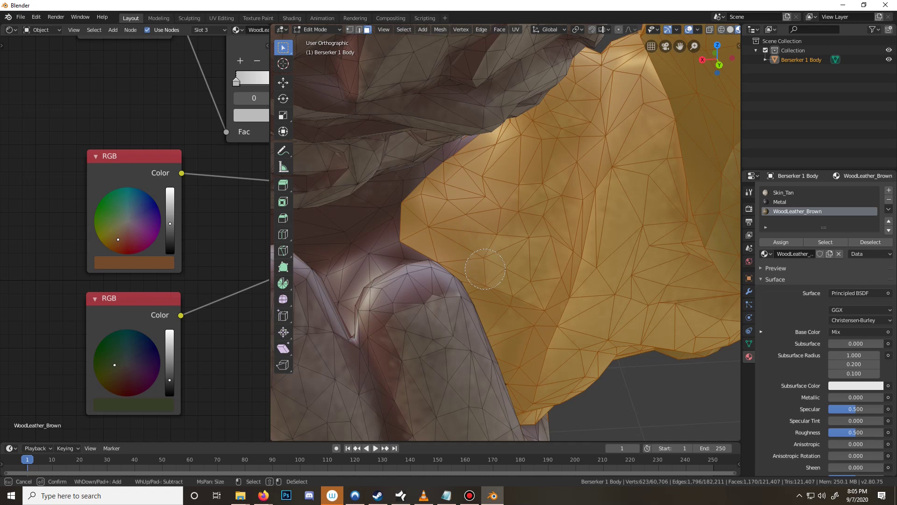
key(Escape)
Deselect the stray hand faces beside the second axe's handle end
scroll(486, 269, down, 5)
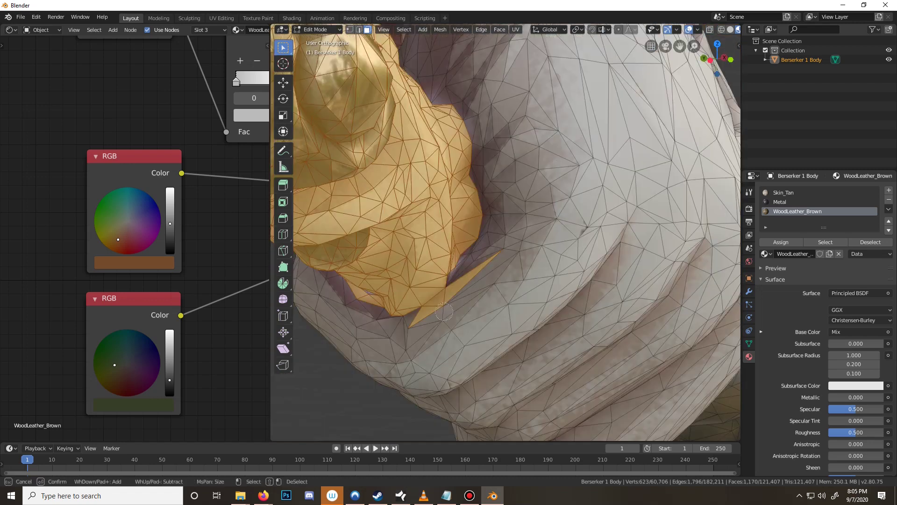
middle_drag(467, 281, 473, 337)
right_click(449, 312)
scroll(473, 337, down, 8)
scroll(505, 234, down, 3)
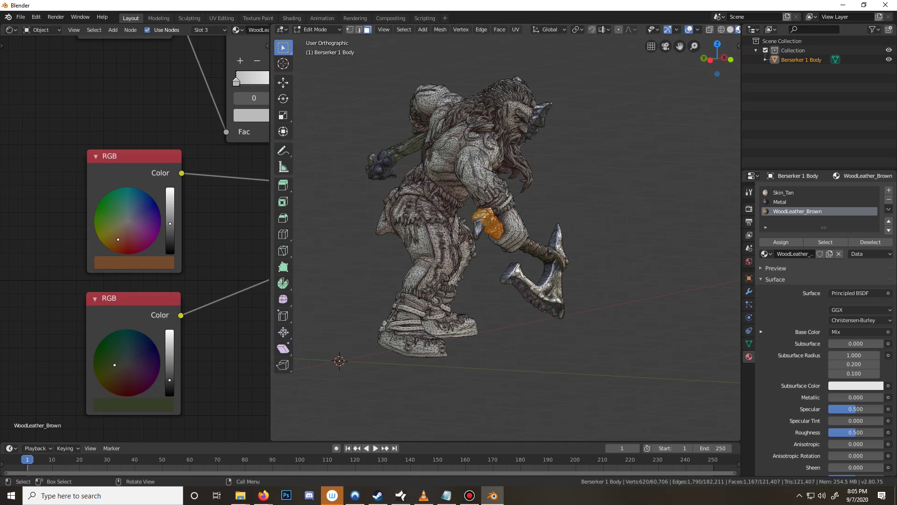
Deselect the pommel's Metal faces, assign the remaining handle-end faces to WoodLeather_Brown, and return to Object Mode
middle_drag(551, 233, 431, 257)
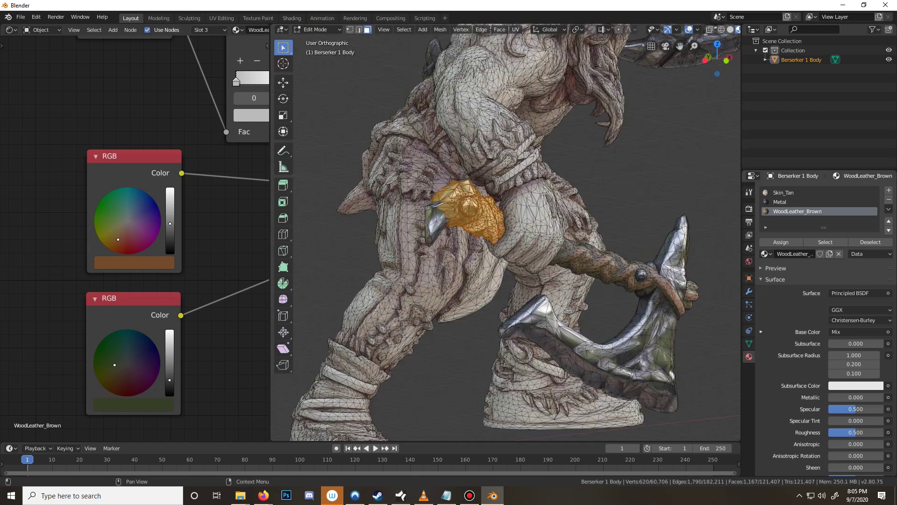
click(780, 201)
click(870, 241)
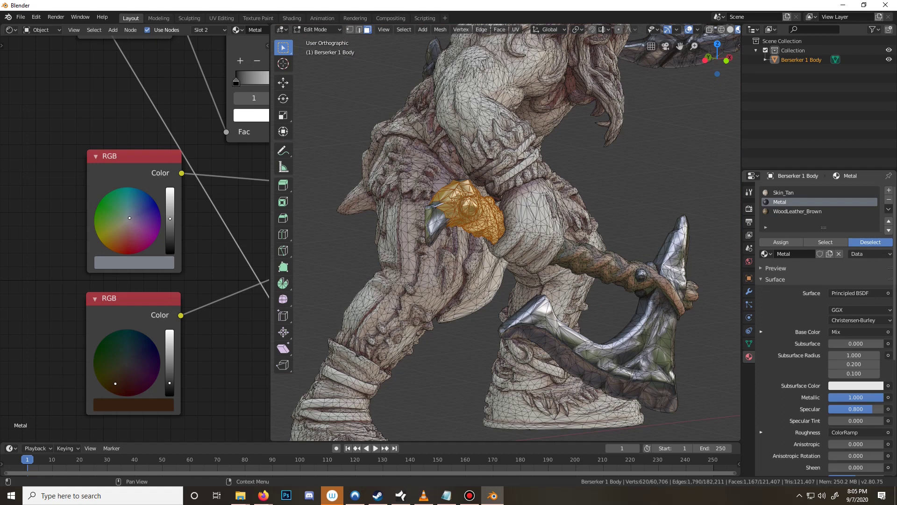
click(798, 211)
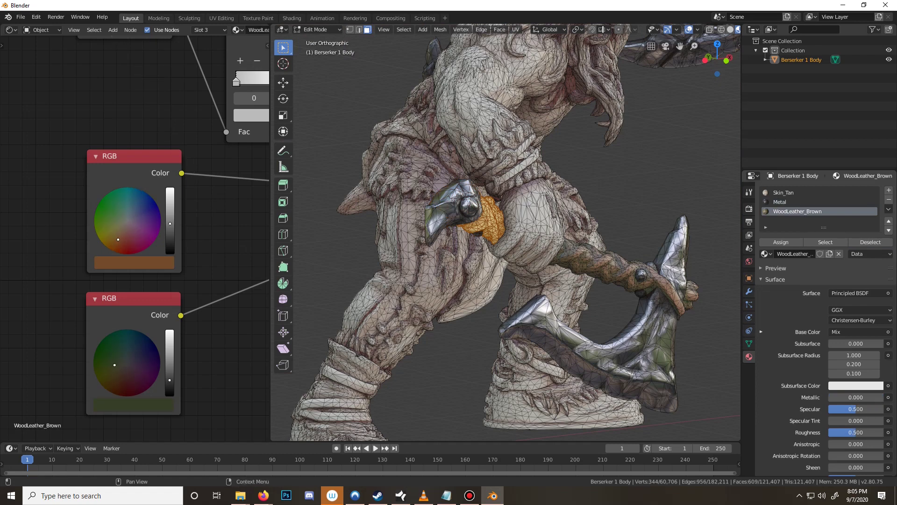
key(Tab)
scroll(505, 234, down, 5)
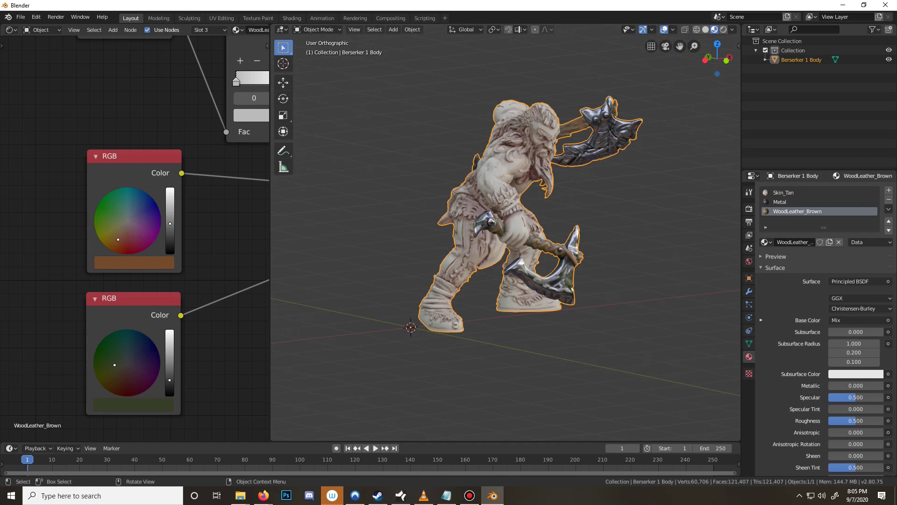
Inspect the materials on both axes from the front and side of the berserker
middle_drag(504, 234, 421, 220)
shift+middle_drag(537, 252, 409, 216)
middle_drag(505, 234, 448, 230)
scroll(505, 233, up, 3)
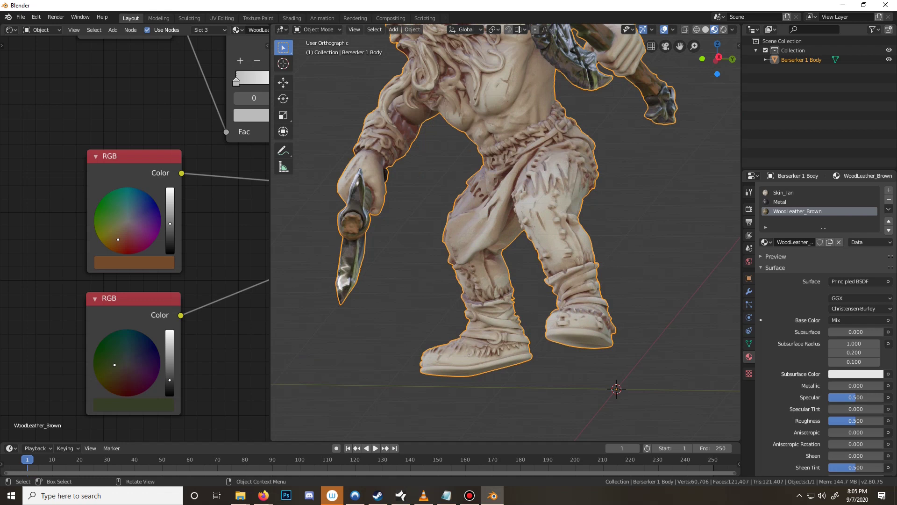
middle_drag(505, 233, 461, 272)
scroll(506, 233, down, 5)
middle_drag(549, 210, 559, 205)
scroll(558, 206, up, 3)
Clear the face selection in Edit Mode and circle-select the berserker's body through wireframe from the waist down to both boots
key(z)
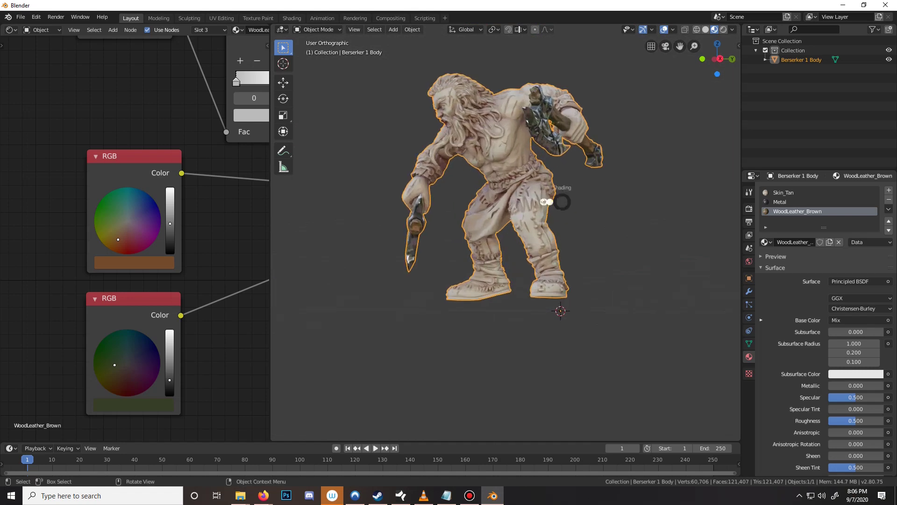
click(488, 202)
key(Tab)
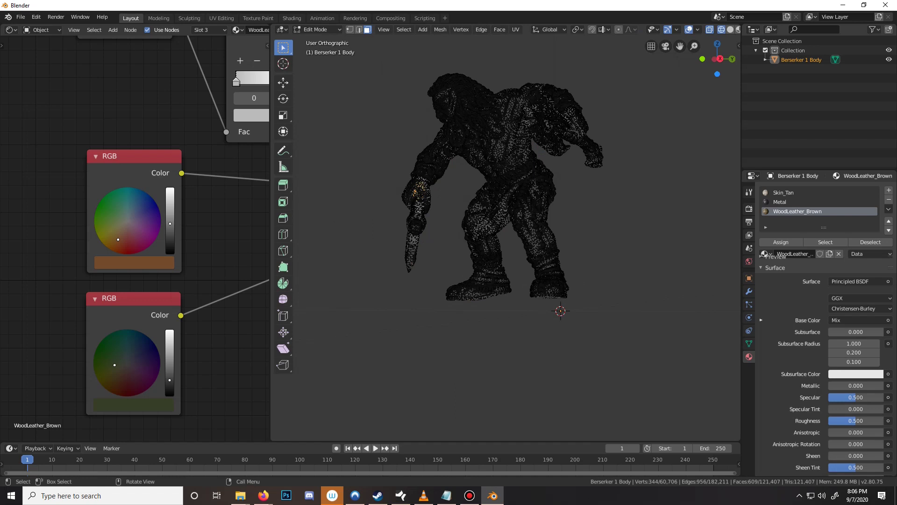
key(alt+a)
key(c)
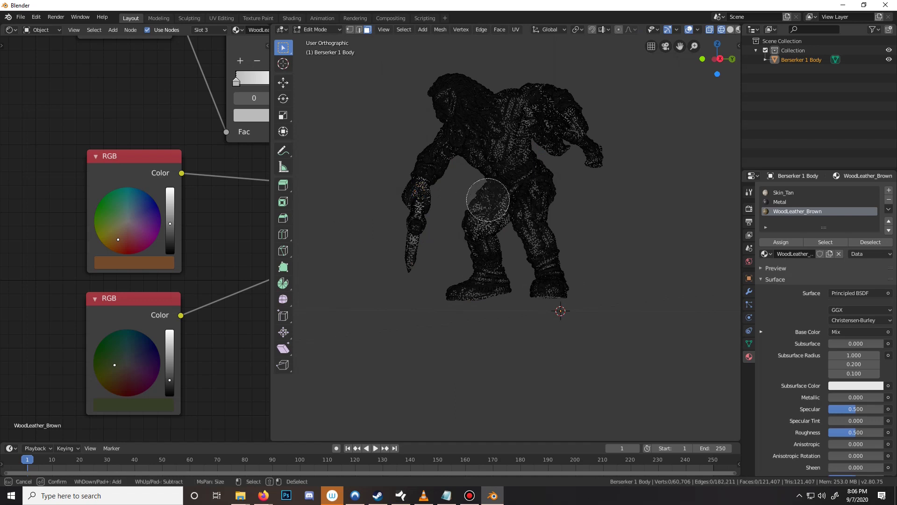
mouse_move(482, 197)
mouse_down()
mouse_move(506, 191)
mouse_move(556, 225)
mouse_move(559, 287)
mouse_move(524, 295)
mouse_move(530, 228)
mouse_move(498, 233)
mouse_move(474, 220)
mouse_move(495, 269)
mouse_move(491, 292)
mouse_move(456, 292)
mouse_up()
key(Return)
key(z)
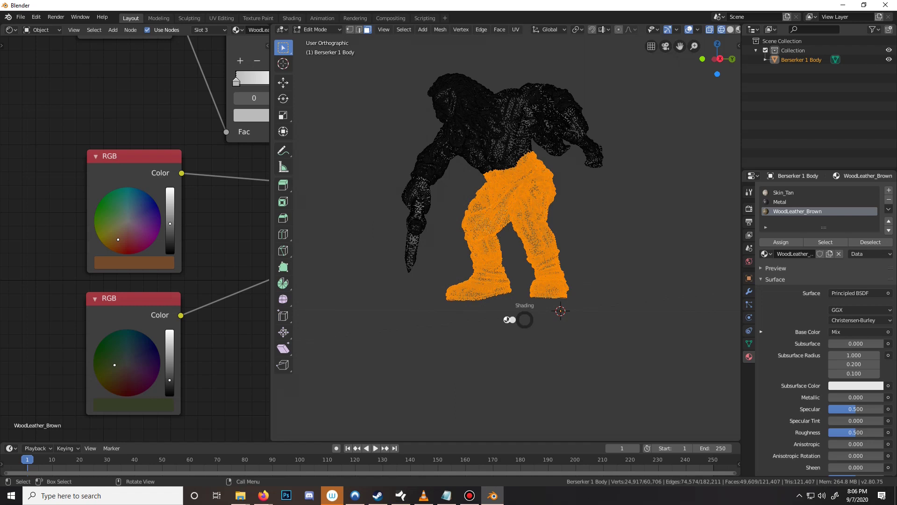
click(529, 372)
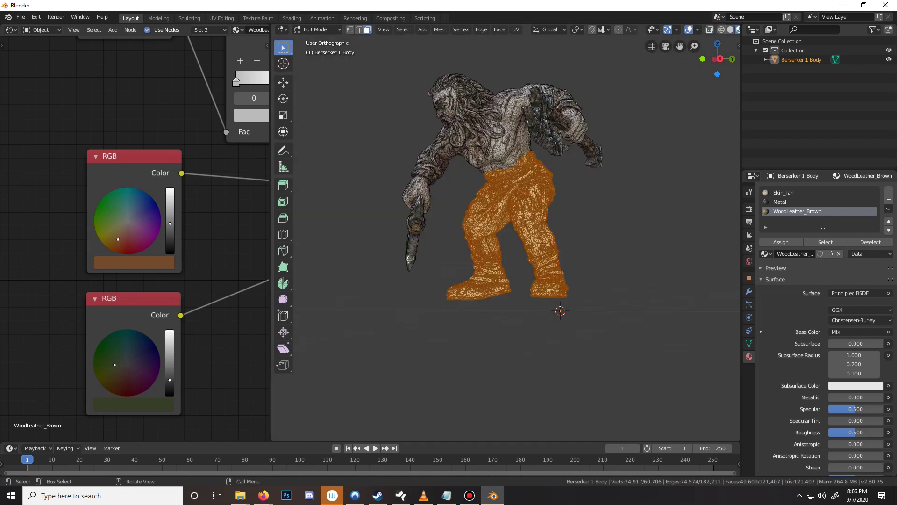
Add the missed faces around the back of the waist to the lower-body selection, working in wireframe
scroll(506, 233, up, 3)
middle_drag(505, 233, 610, 222)
middle_drag(449, 215, 393, 206)
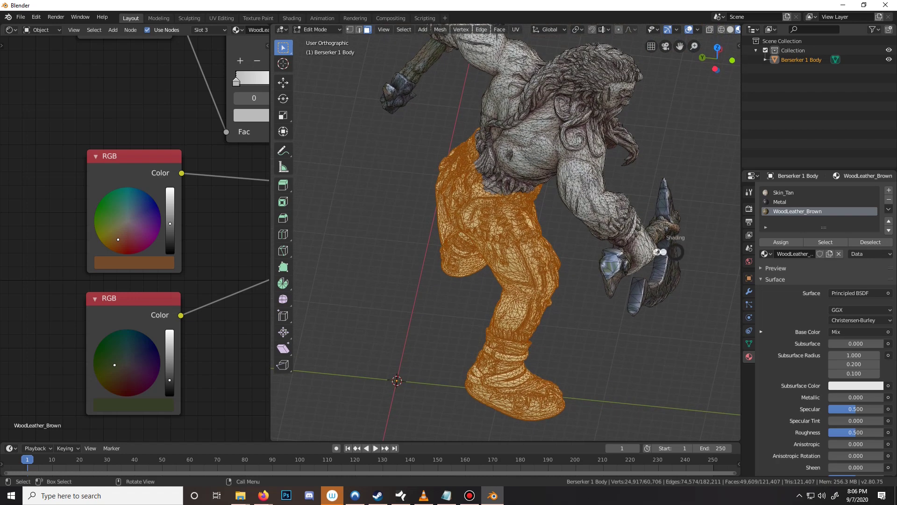
key(z)
click(602, 252)
key(c)
mouse_move(471, 171)
mouse_down()
mouse_move(482, 162)
mouse_move(467, 145)
mouse_move(474, 165)
mouse_move(528, 207)
mouse_up()
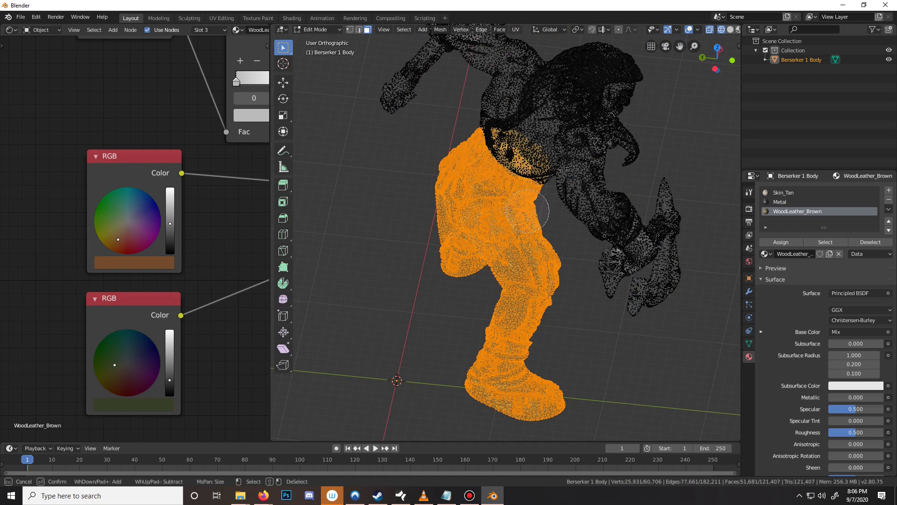
key(Escape)
Assign WoodLeather_Brown to the selected lower-body faces and check the material from behind in Object Mode
key(z)
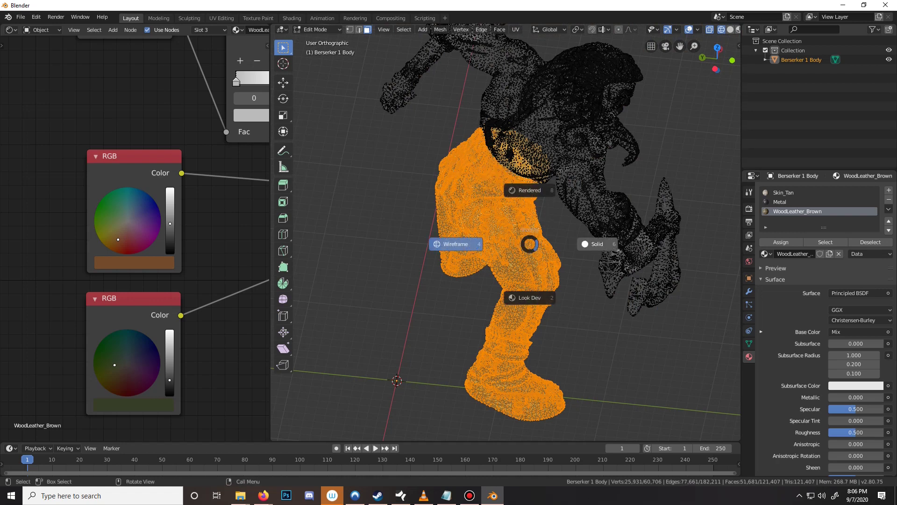
key(2)
middle_drag(529, 243, 568, 215)
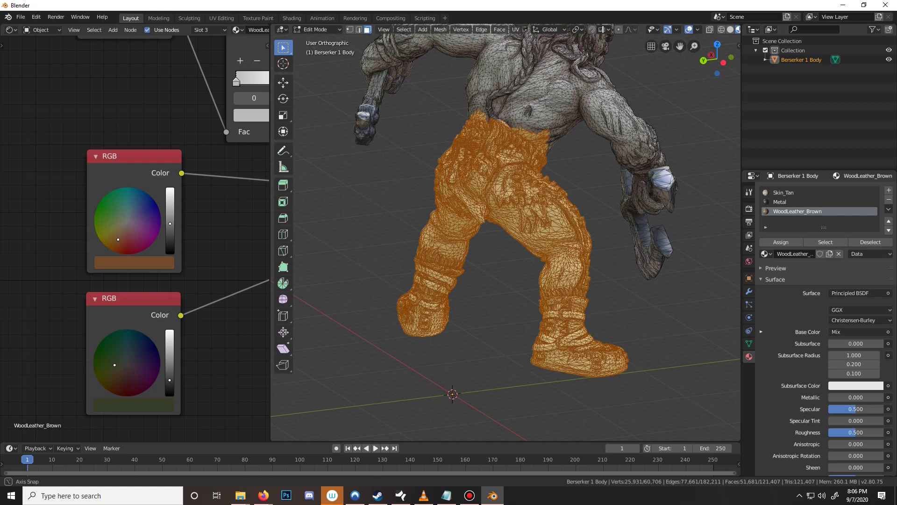
middle_drag(468, 231, 444, 228)
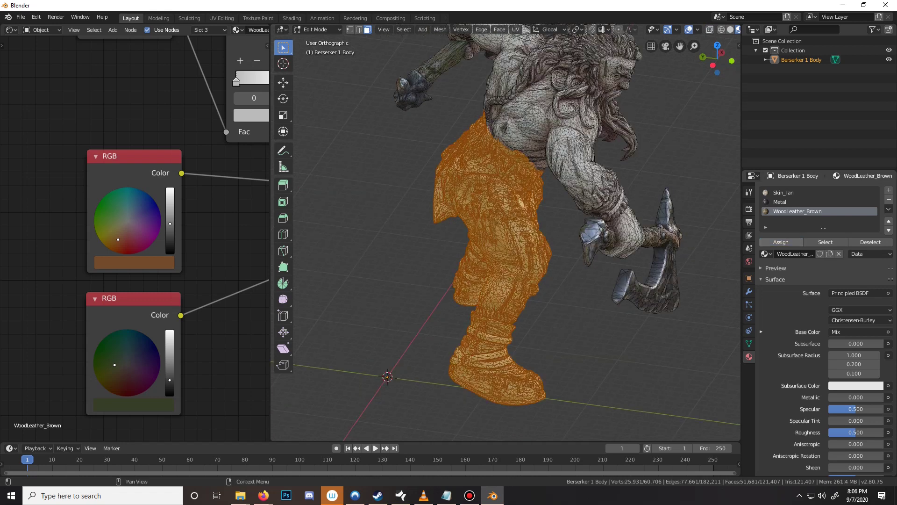
key(Tab)
middle_drag(498, 282, 528, 264)
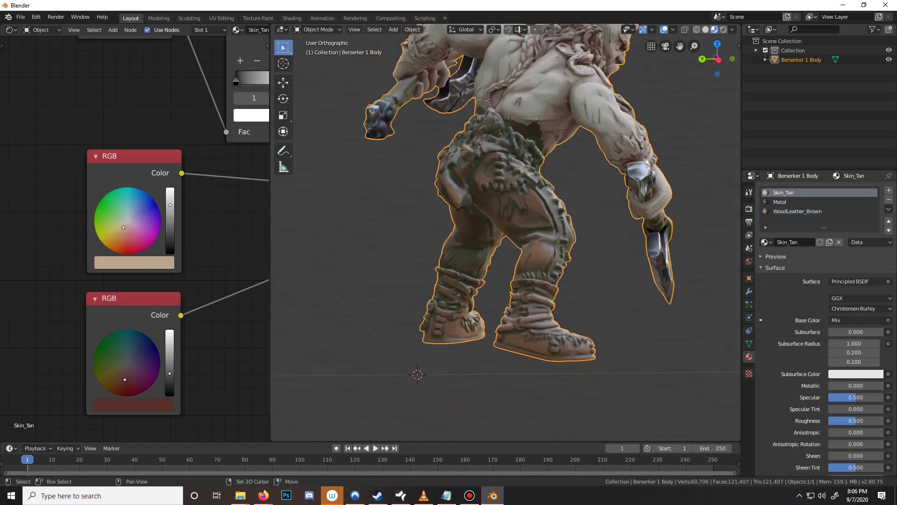
shift+middle_drag(514, 211, 472, 287)
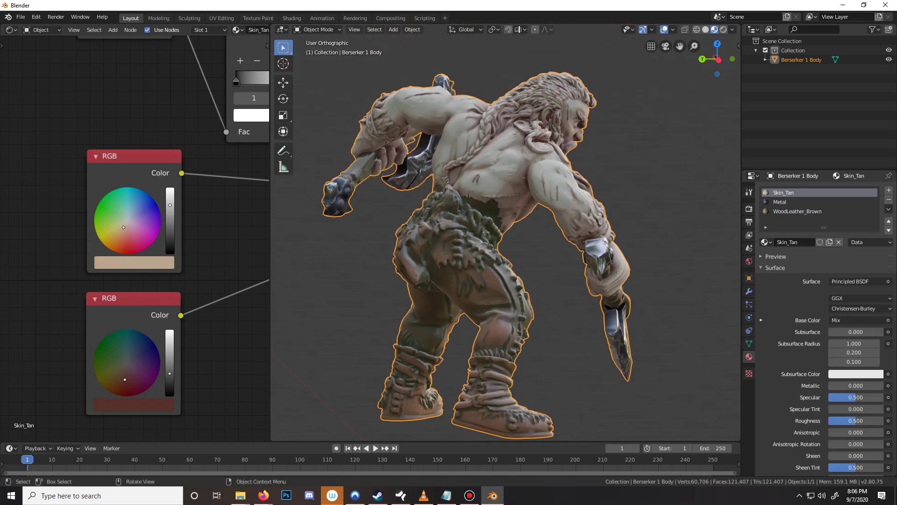
In Edit Mode, circle-select the brown skin faces on the lower back just above the braided belt
key(Tab)
scroll(506, 233, up, 1)
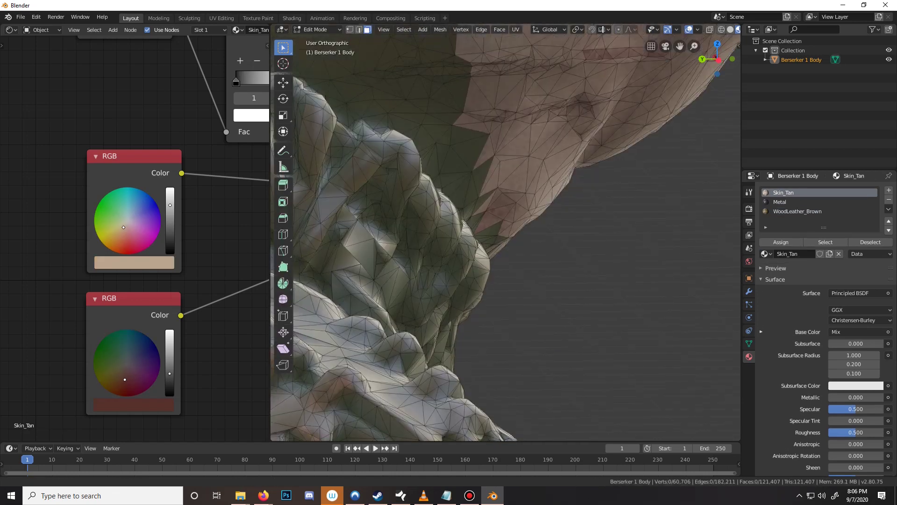
shift+middle_drag(467, 187, 589, 374)
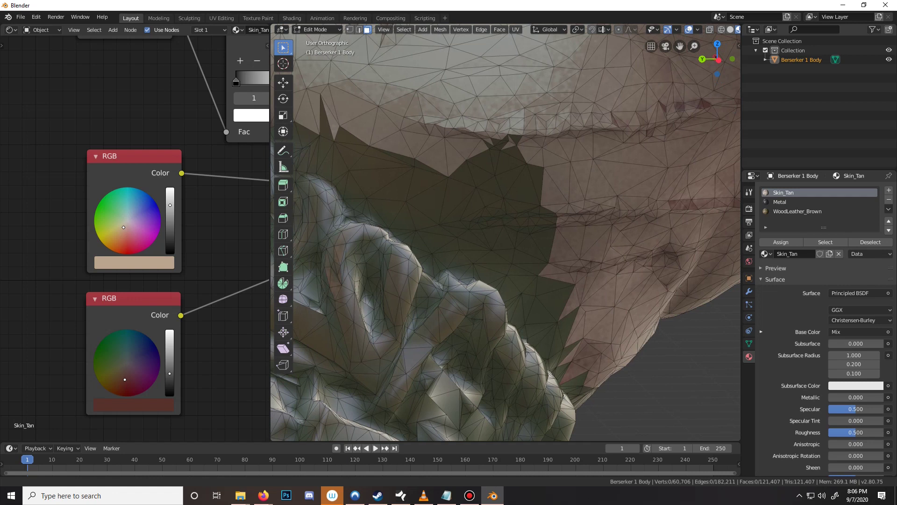
middle_drag(505, 233, 502, 245)
scroll(506, 232, down, 4)
scroll(506, 232, up, 3)
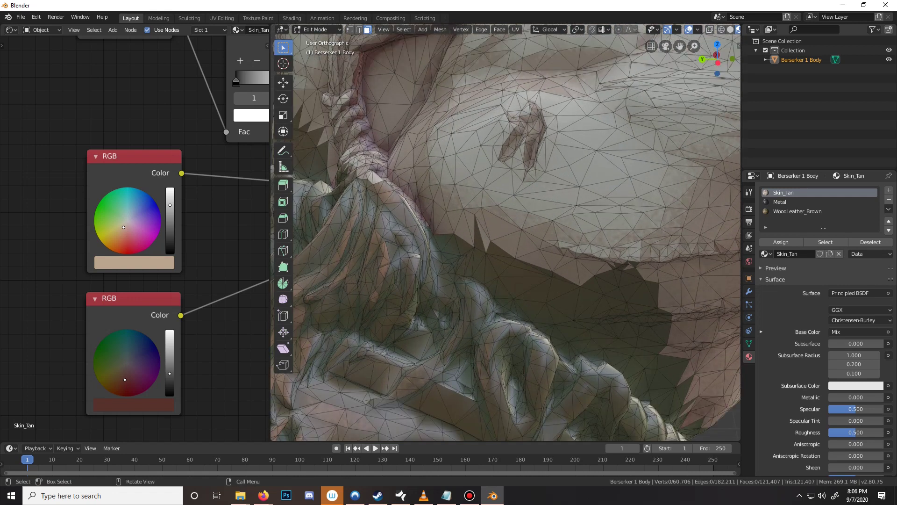
key(c)
mouse_move(496, 234)
mouse_down()
mouse_move(451, 240)
mouse_move(460, 258)
mouse_move(491, 257)
mouse_move(526, 277)
mouse_move(514, 283)
mouse_up()
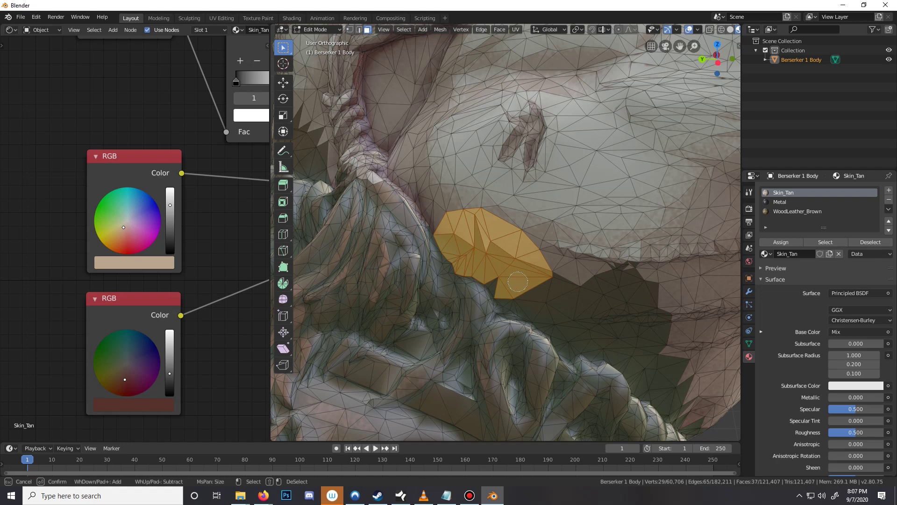
mouse_move(517, 282)
mouse_down()
mouse_move(531, 299)
mouse_move(593, 299)
mouse_move(645, 263)
mouse_move(673, 322)
mouse_move(598, 311)
mouse_move(566, 322)
mouse_move(671, 381)
mouse_move(627, 353)
mouse_move(600, 357)
mouse_up()
right_click(600, 357)
scroll(600, 357, down, 2)
scroll(599, 356, up, 2)
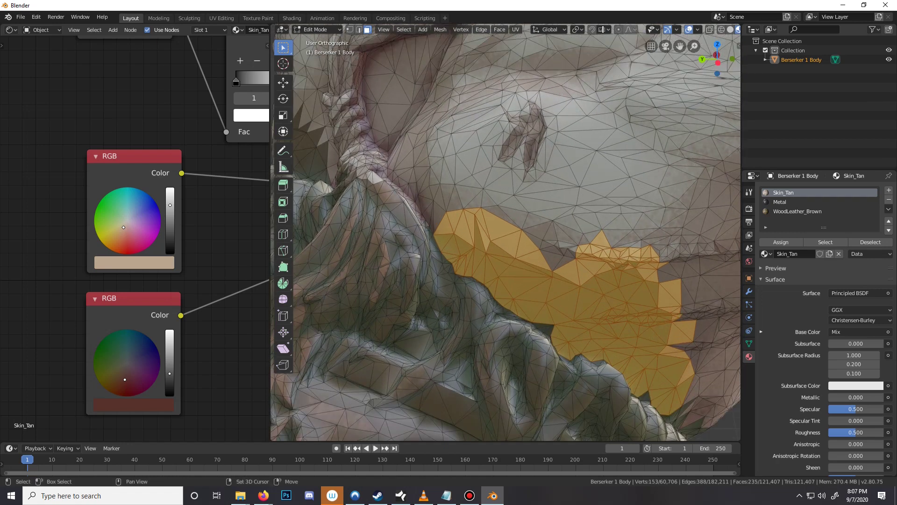
Extend the selection along the flank to the brown skin faces bordering the belt
shift+middle_drag(600, 356, 433, 254)
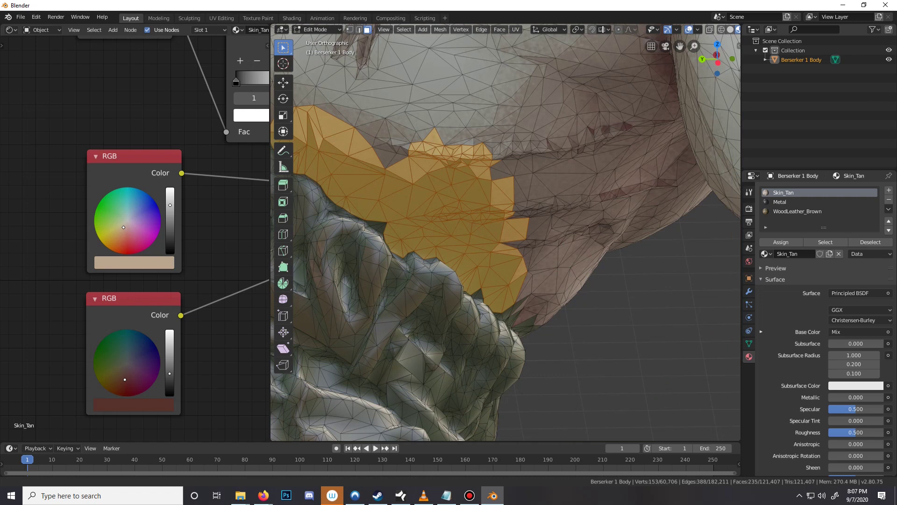
shift+click(379, 226)
scroll(423, 250, up, 2)
middle_drag(423, 250, 416, 251)
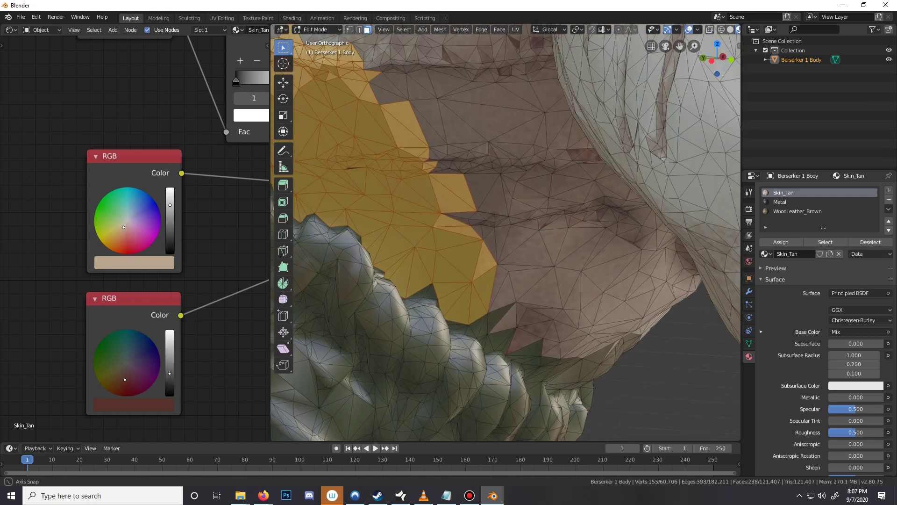
middle_drag(430, 267, 431, 245)
key(c)
mouse_move(470, 279)
mouse_down()
mouse_move(491, 283)
mouse_move(557, 346)
mouse_up()
Circle-select the brown skin faces across the front of the belly above the belt
middle_drag(556, 347, 462, 356)
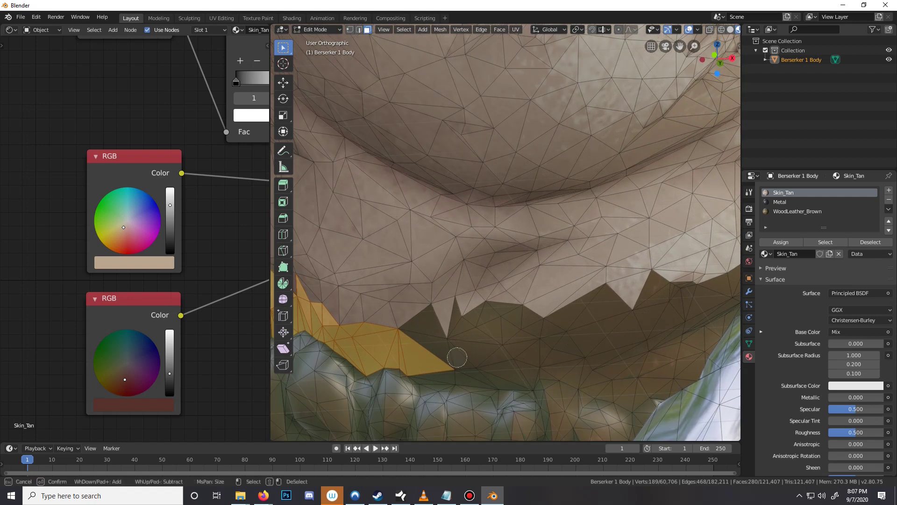
mouse_move(457, 358)
mouse_down()
mouse_move(474, 377)
mouse_move(503, 359)
mouse_move(523, 327)
mouse_move(523, 356)
mouse_move(563, 345)
mouse_move(547, 372)
mouse_move(543, 355)
mouse_up()
right_click(543, 355)
scroll(543, 355, down, 4)
middle_drag(543, 355, 487, 366)
scroll(487, 366, up, 2)
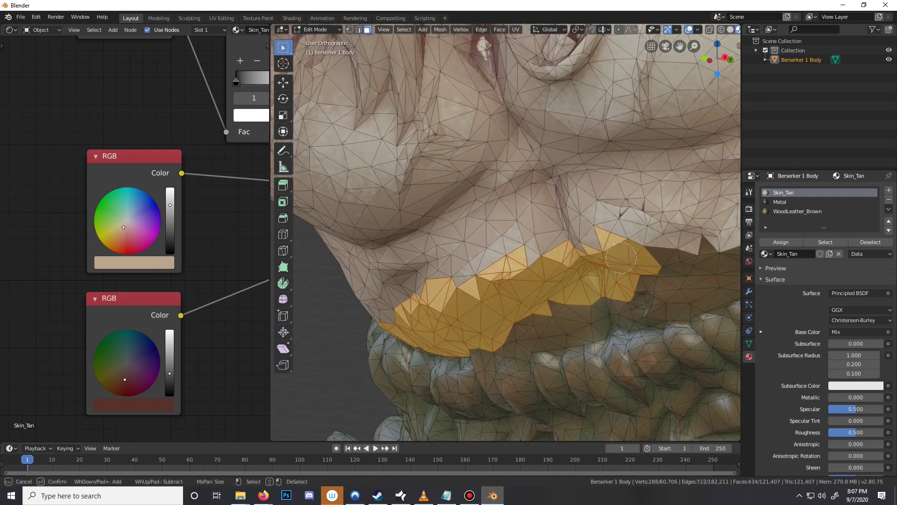
mouse_move(628, 256)
mouse_down()
mouse_move(648, 298)
mouse_move(627, 316)
mouse_move(584, 310)
mouse_move(578, 324)
mouse_move(506, 326)
mouse_up()
middle_drag(509, 325, 473, 299)
mouse_move(484, 226)
mouse_down()
mouse_move(450, 235)
mouse_move(571, 199)
mouse_move(542, 177)
mouse_move(499, 174)
mouse_up()
right_click(500, 175)
Add the brown skin faces between the belly and the opposite hip along the belt to the selection
mouse_move(501, 176)
middle_down()
mouse_move(474, 186)
mouse_move(523, 183)
mouse_move(406, 202)
middle_up()
scroll(406, 202, up, 2)
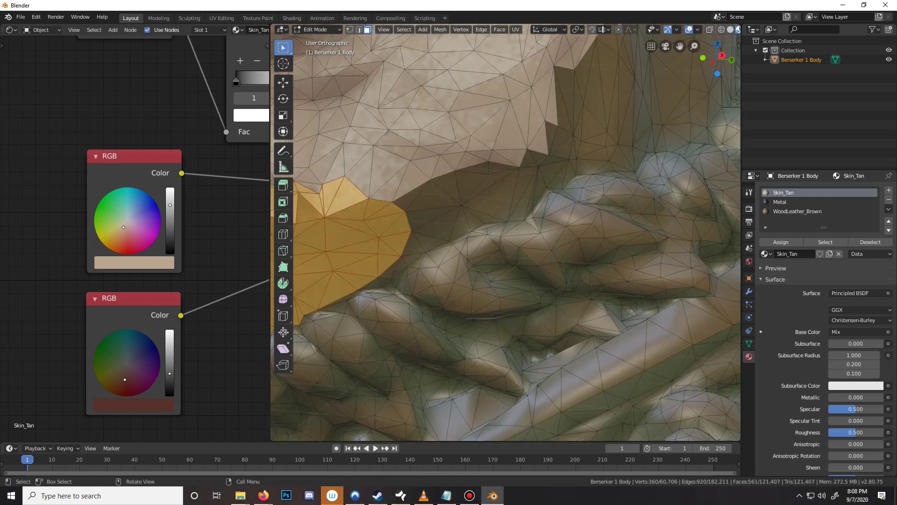
key(c)
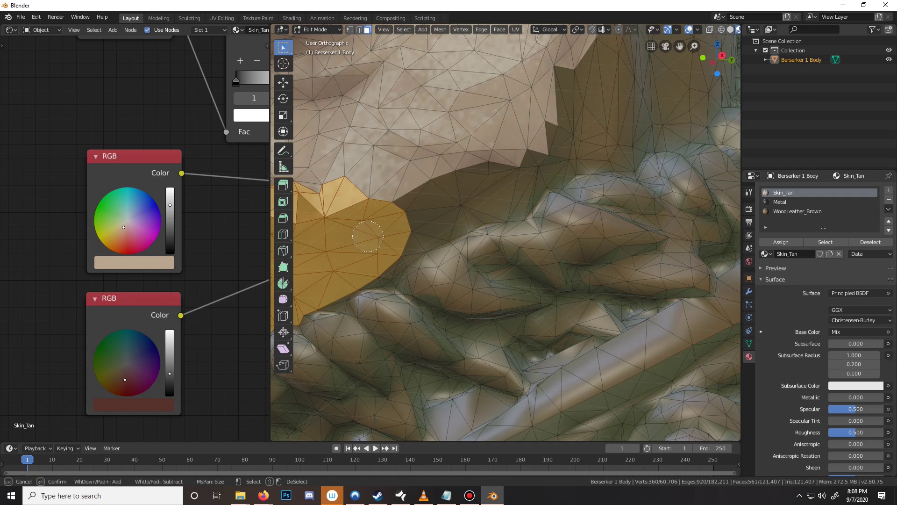
mouse_move(392, 266)
mouse_down()
mouse_move(430, 215)
mouse_move(416, 185)
mouse_move(469, 169)
mouse_move(519, 181)
mouse_move(530, 157)
mouse_move(551, 166)
mouse_move(582, 135)
mouse_move(612, 146)
mouse_up()
right_click(611, 147)
scroll(611, 146, down, 5)
middle_drag(611, 147, 466, 266)
scroll(565, 151, up, 5)
key(c)
mouse_move(411, 187)
mouse_down()
mouse_move(460, 257)
mouse_move(512, 226)
mouse_move(543, 240)
mouse_move(551, 199)
mouse_move(610, 169)
mouse_move(628, 143)
mouse_move(588, 101)
mouse_move(531, 144)
mouse_move(470, 124)
mouse_up()
right_click(469, 124)
Circle-select the last brown skin faces on the back between the opposite hip and the hanging braid
scroll(470, 124, down, 6)
shift+middle_drag(470, 124, 410, 166)
middle_drag(481, 238, 376, 262)
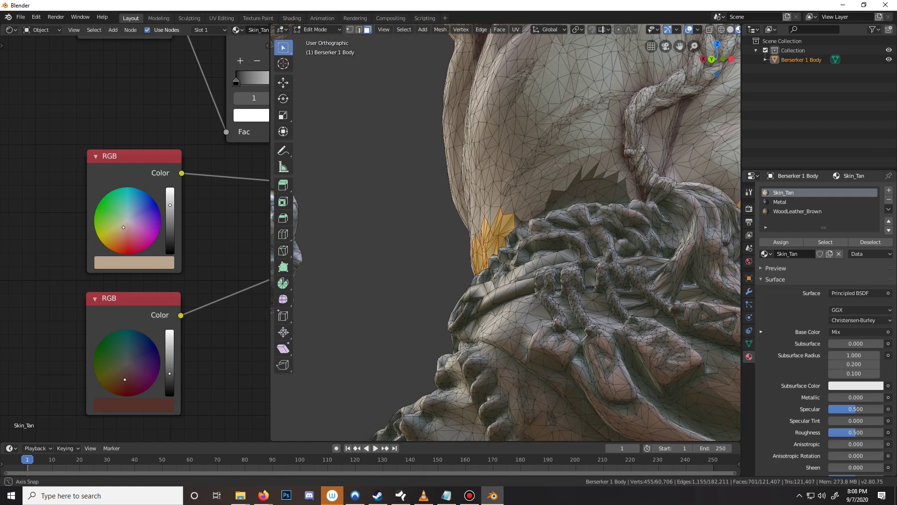
key(c)
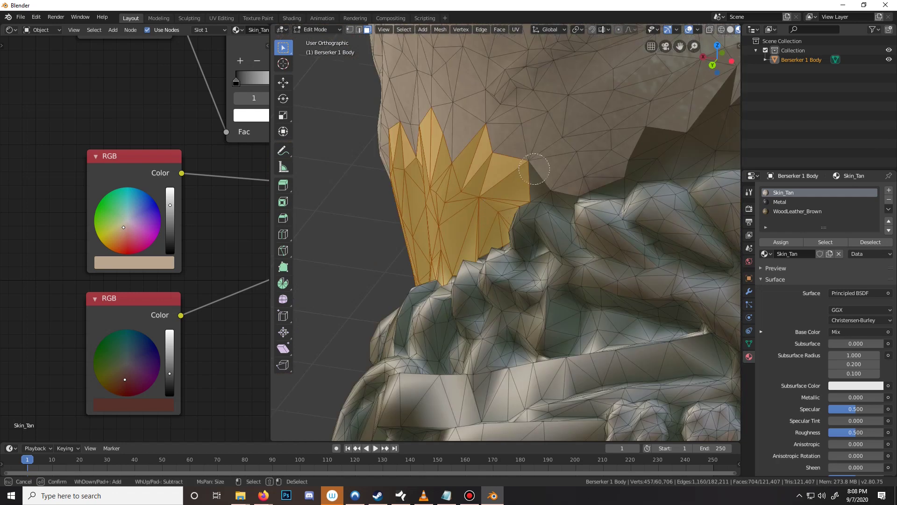
drag(537, 176, 548, 174)
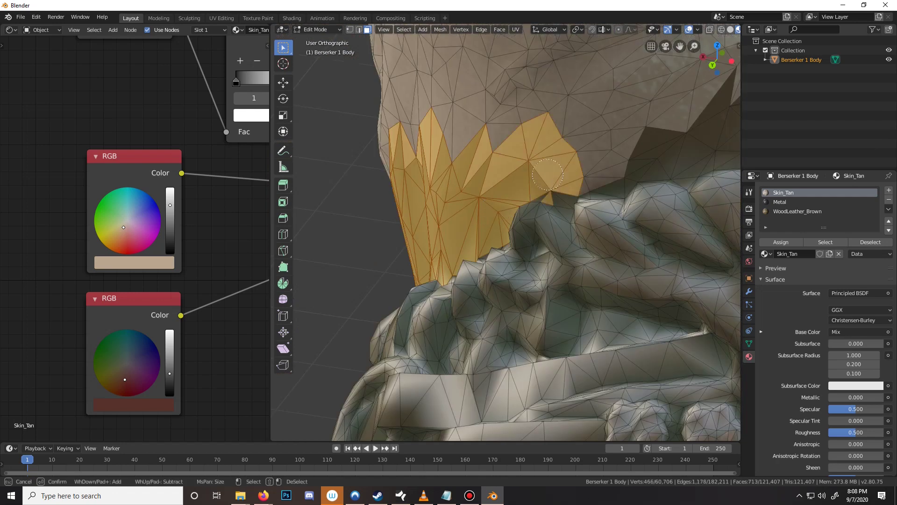
drag(569, 184, 678, 142)
key(Return)
mouse_move(678, 143)
shift+middle_down()
mouse_move(485, 215)
mouse_move(427, 209)
shift+middle_up()
key(c)
mouse_move(493, 163)
mouse_down()
mouse_move(425, 221)
mouse_move(444, 231)
mouse_move(491, 206)
mouse_move(544, 193)
mouse_move(587, 217)
mouse_move(549, 214)
mouse_move(526, 225)
mouse_up()
key(Escape)
Assign Skin_Tan to the selected skin faces above the belt and check the waistline in Object Mode
scroll(526, 226, down, 5)
middle_drag(526, 226, 479, 226)
scroll(479, 226, up, 3)
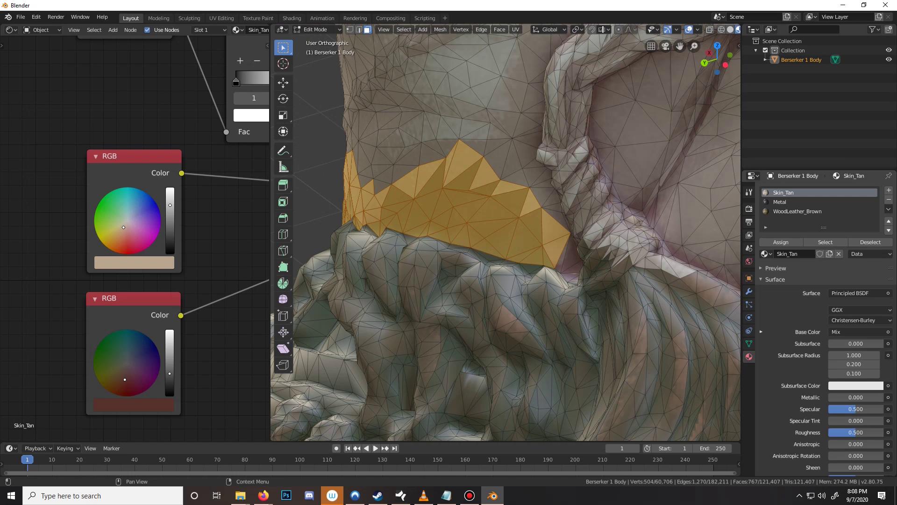
click(781, 242)
key(Tab)
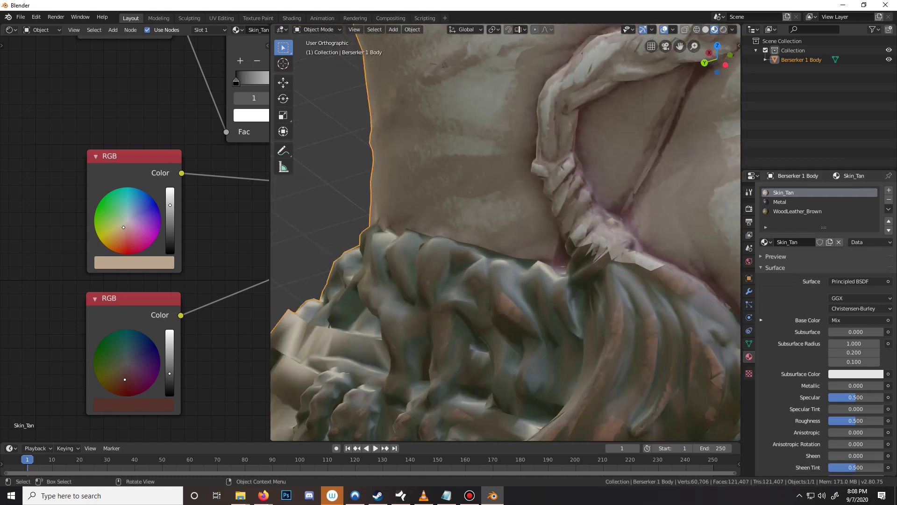
scroll(505, 232, down, 5)
middle_drag(421, 253, 598, 215)
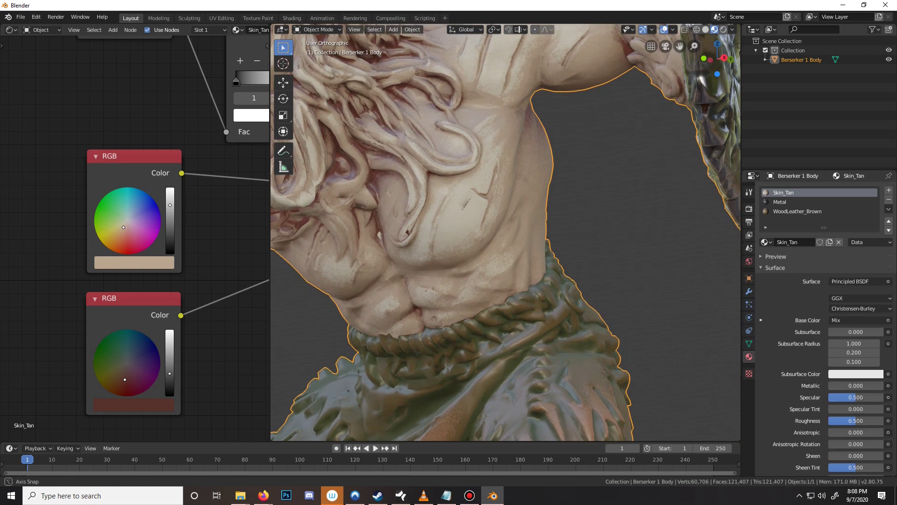
In Edit Mode, circle-select the faces of the long, rounded tag hanging from a belt cord at the hip
middle_drag(477, 227, 430, 215)
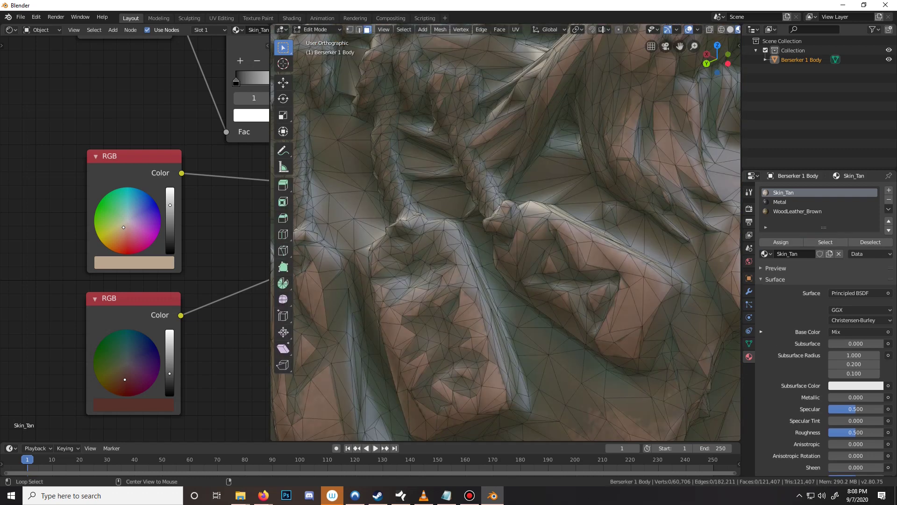
mouse_move(505, 234)
middle_down()
mouse_move(468, 225)
mouse_move(505, 243)
middle_up()
key(c)
mouse_move(449, 211)
mouse_down()
mouse_move(484, 262)
mouse_move(491, 304)
mouse_move(478, 272)
mouse_up()
mouse_move(499, 305)
mouse_down()
mouse_move(521, 359)
mouse_move(549, 353)
mouse_move(544, 367)
mouse_move(584, 344)
mouse_move(548, 310)
mouse_up()
right_click(548, 310)
middle_drag(548, 310, 481, 310)
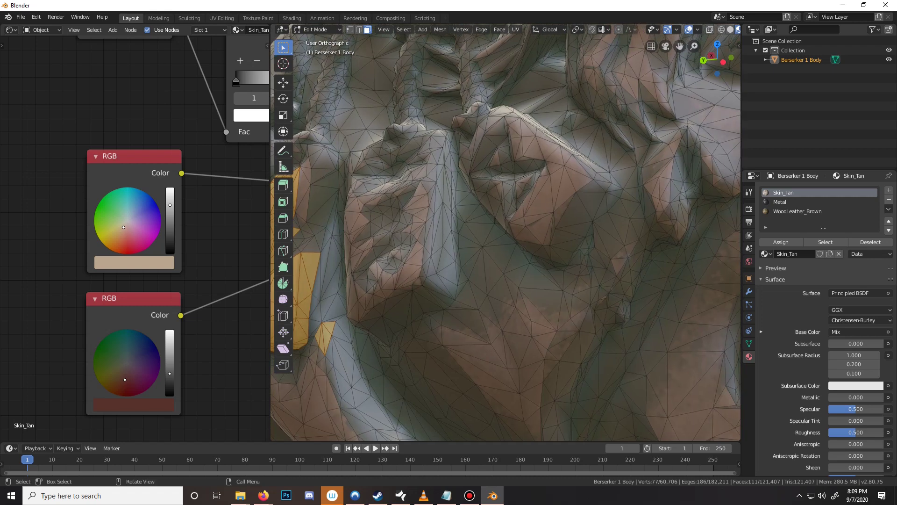
shift+middle_drag(342, 268, 518, 265)
key(c)
mouse_move(461, 267)
mouse_down()
mouse_move(498, 180)
mouse_move(481, 151)
mouse_move(496, 159)
mouse_move(528, 121)
mouse_move(447, 149)
mouse_move(475, 156)
mouse_up()
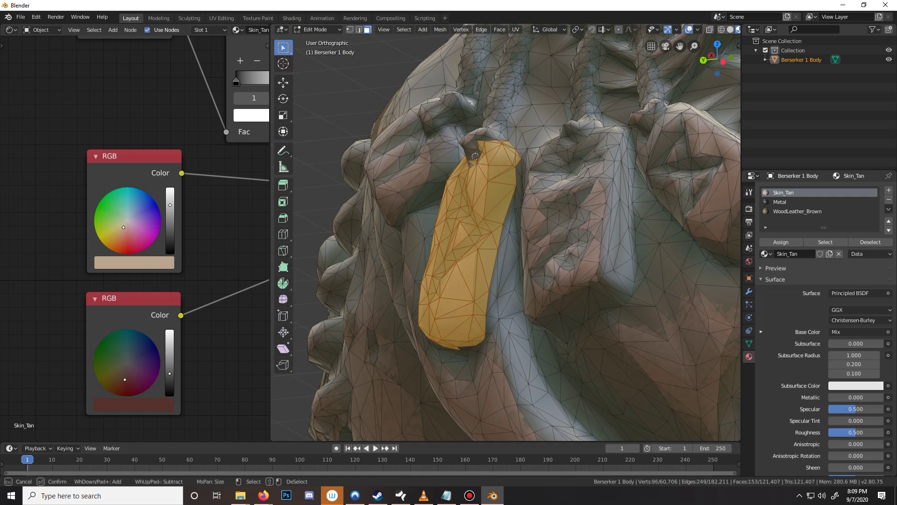
right_click(474, 159)
Add the faces of the neighbouring square tag hanging from the belt to the selection
middle_drag(474, 160, 432, 139)
key(c)
click(432, 138)
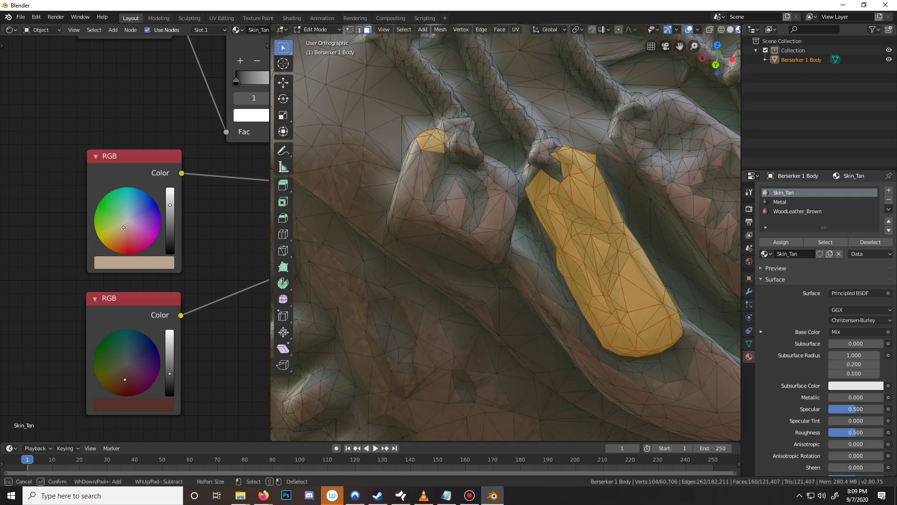
drag(436, 143, 406, 220)
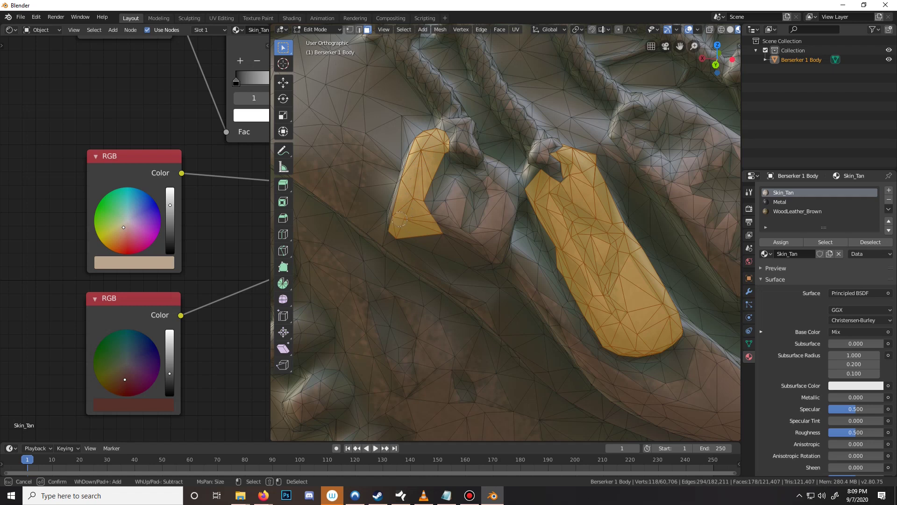
mouse_move(400, 219)
mouse_down()
mouse_move(486, 255)
mouse_move(479, 249)
mouse_move(500, 241)
mouse_move(492, 168)
mouse_move(485, 198)
mouse_move(442, 170)
mouse_move(436, 204)
mouse_up()
key(Escape)
scroll(435, 204, down, 8)
middle_drag(436, 204, 362, 207)
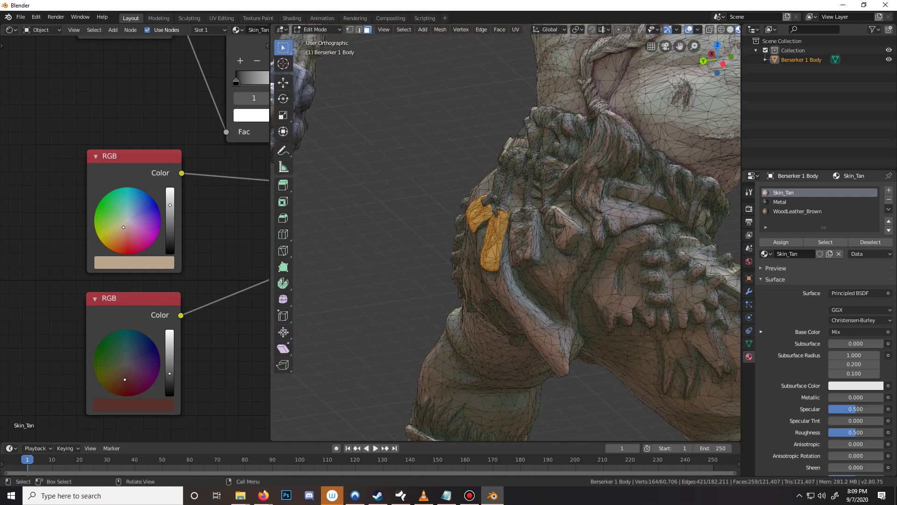
Add the upper faces of the third tag hanging from the belt to the selection
middle_drag(486, 201, 524, 203)
scroll(524, 203, up, 7)
key(c)
mouse_move(522, 199)
mouse_down()
mouse_move(531, 243)
mouse_move(558, 206)
mouse_move(538, 199)
mouse_move(558, 207)
mouse_move(570, 175)
mouse_move(593, 194)
mouse_move(585, 203)
mouse_move(612, 264)
mouse_up()
right_click(612, 264)
mouse_move(613, 264)
middle_down()
mouse_move(575, 261)
mouse_move(538, 219)
middle_up()
key(c)
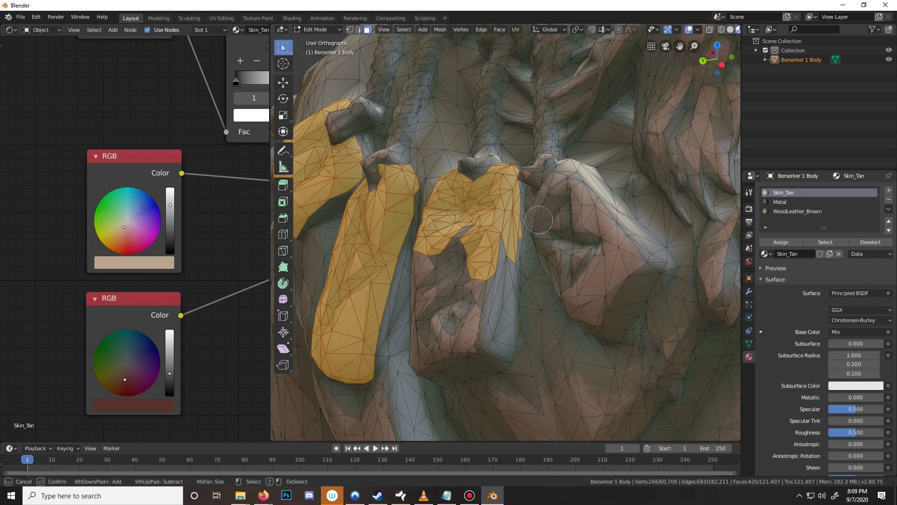
drag(540, 227, 537, 233)
key(Escape)
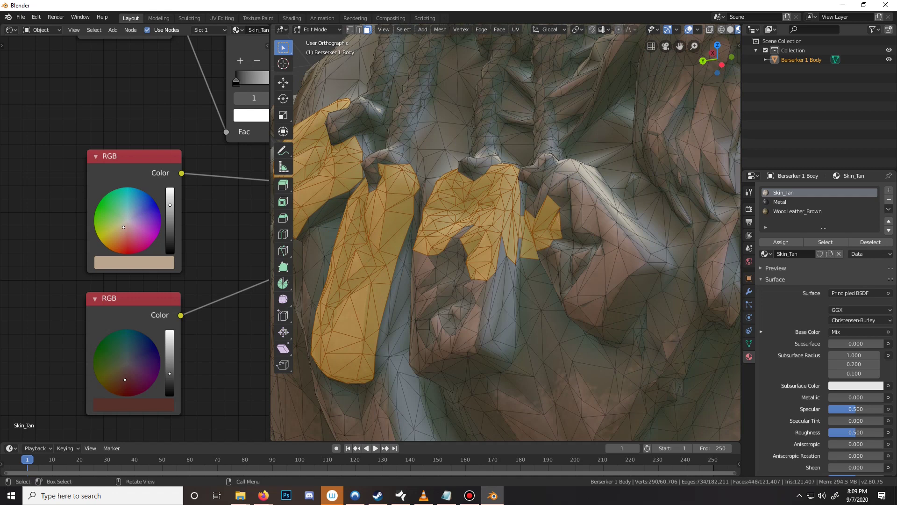
key(ctrl+z)
Deselect the stray faces beside the third tag and add more of the tag's front and side faces
key(c)
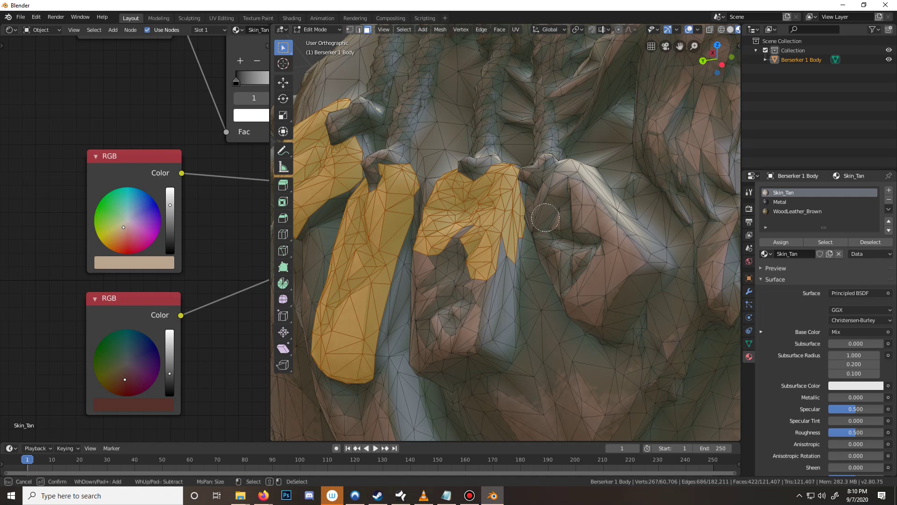
shift+drag(545, 218, 531, 248)
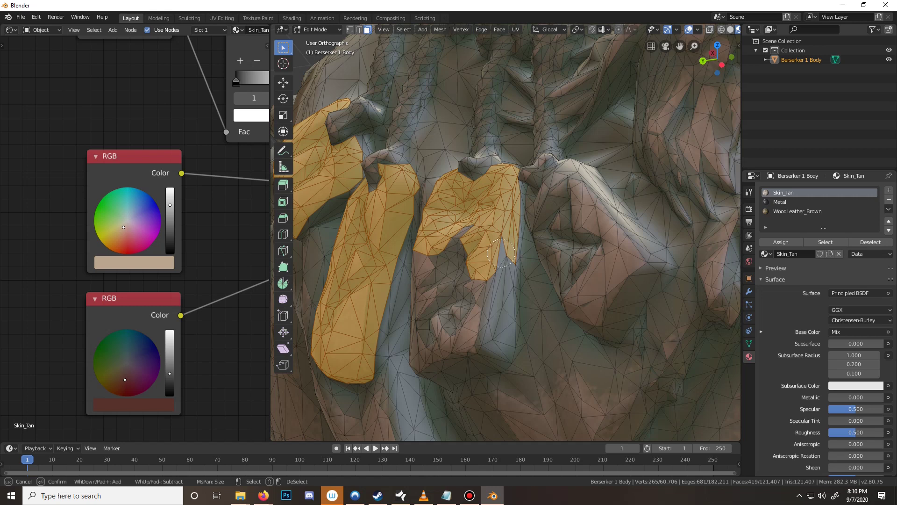
mouse_move(498, 254)
mouse_down()
mouse_move(499, 295)
mouse_move(481, 344)
mouse_move(467, 360)
mouse_move(446, 353)
mouse_move(441, 364)
mouse_move(430, 334)
mouse_move(465, 285)
mouse_move(460, 230)
mouse_up()
right_click(457, 239)
Fill in the remaining unselected front and side faces of the third belt tag
middle_drag(457, 239, 523, 221)
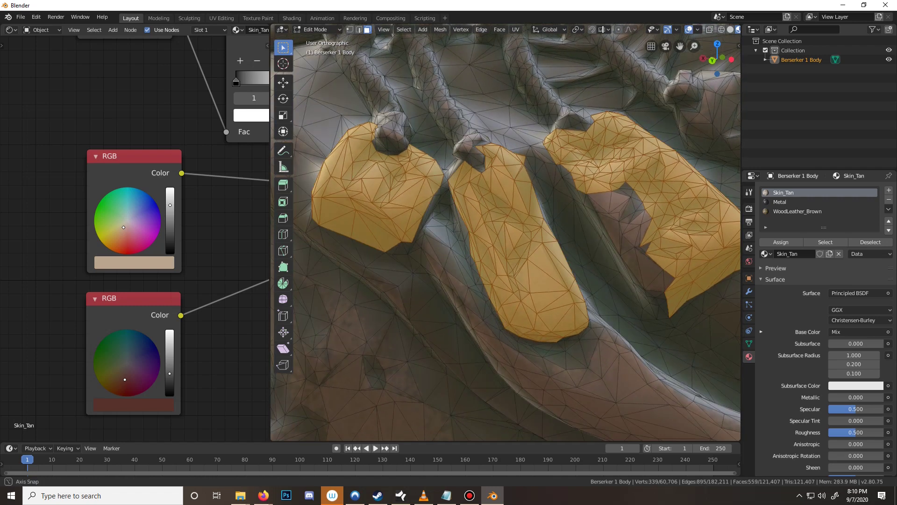
middle_drag(470, 223, 503, 210)
key(c)
click(484, 200)
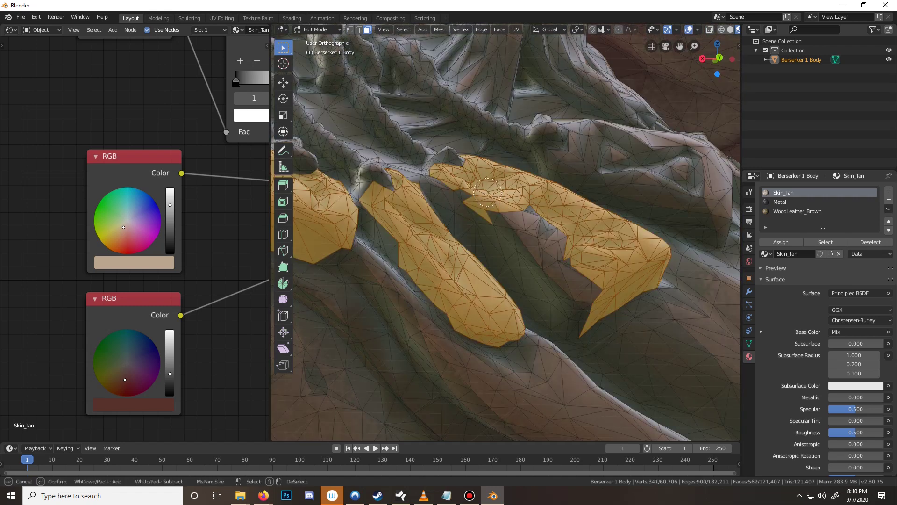
scroll(483, 200, up, 5)
mouse_move(531, 228)
mouse_down()
mouse_move(500, 214)
mouse_move(584, 284)
mouse_move(556, 308)
mouse_up()
right_click(557, 308)
Circle-select the upper faces of the fourth tag, hanging from the last belt cord
mouse_move(556, 309)
middle_down()
mouse_move(489, 327)
mouse_move(446, 364)
middle_up()
key(c)
click(469, 194)
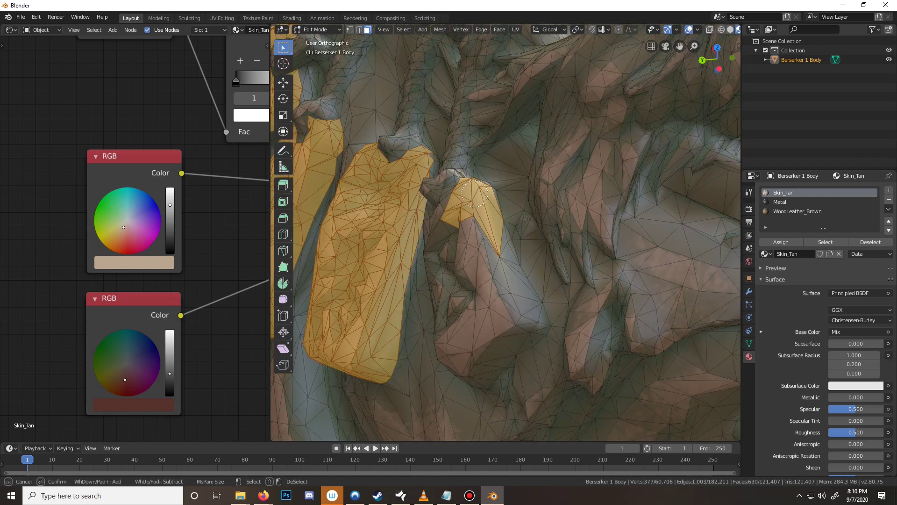
mouse_move(483, 200)
mouse_down()
mouse_move(489, 255)
mouse_move(521, 280)
mouse_move(496, 288)
mouse_move(533, 334)
mouse_move(495, 343)
mouse_move(481, 362)
mouse_move(466, 326)
mouse_move(464, 273)
mouse_move(475, 323)
mouse_move(440, 236)
mouse_move(443, 208)
mouse_move(446, 230)
mouse_up()
right_click(446, 229)
Extend the selection over the gaps in the fourth tag's front face
mouse_move(446, 229)
middle_down()
mouse_move(521, 205)
mouse_move(510, 184)
mouse_move(584, 181)
middle_up()
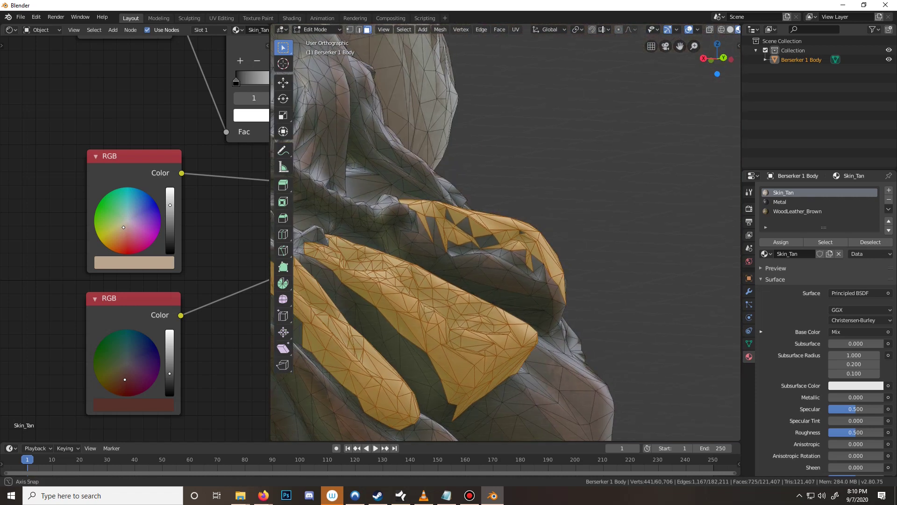
middle_drag(397, 253, 413, 267)
key(c)
mouse_move(414, 267)
mouse_down()
mouse_move(441, 279)
mouse_move(442, 252)
mouse_move(462, 262)
mouse_move(476, 239)
mouse_move(503, 256)
mouse_move(516, 248)
mouse_move(488, 276)
mouse_move(476, 271)
mouse_move(523, 275)
mouse_up()
right_click(522, 276)
Complete the fourth tag's selection with the faces along its underside edge
middle_drag(522, 276, 406, 267)
key(c)
click(405, 268)
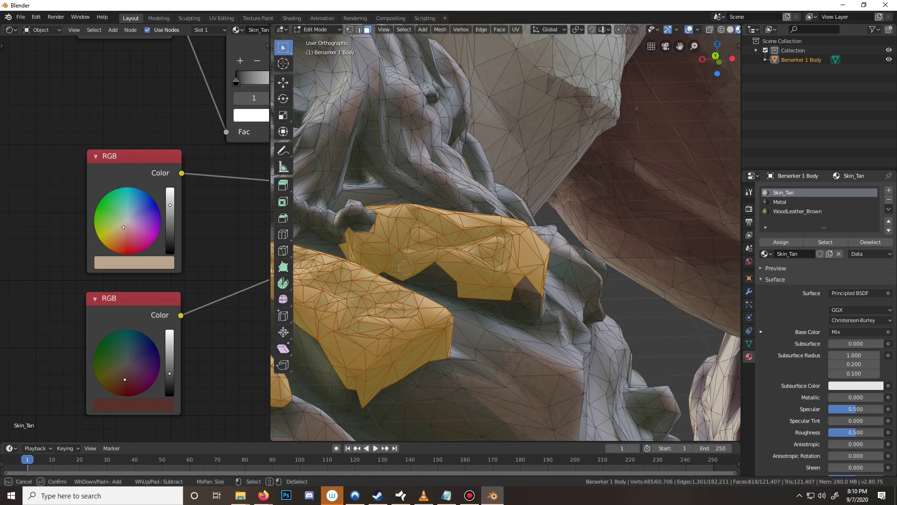
mouse_move(395, 264)
mouse_down()
mouse_move(527, 291)
mouse_move(533, 303)
mouse_up()
right_click(533, 304)
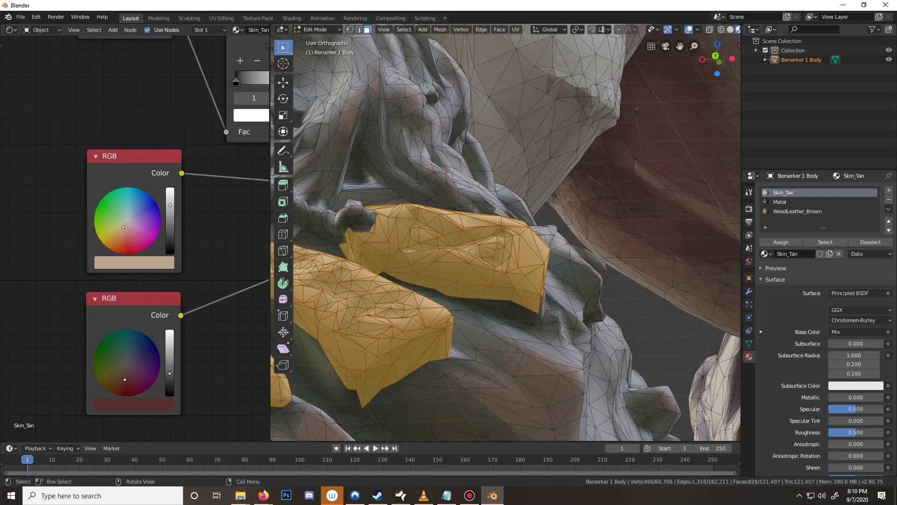
key(c)
click(474, 300)
middle_drag(532, 304, 446, 291)
right_click(475, 300)
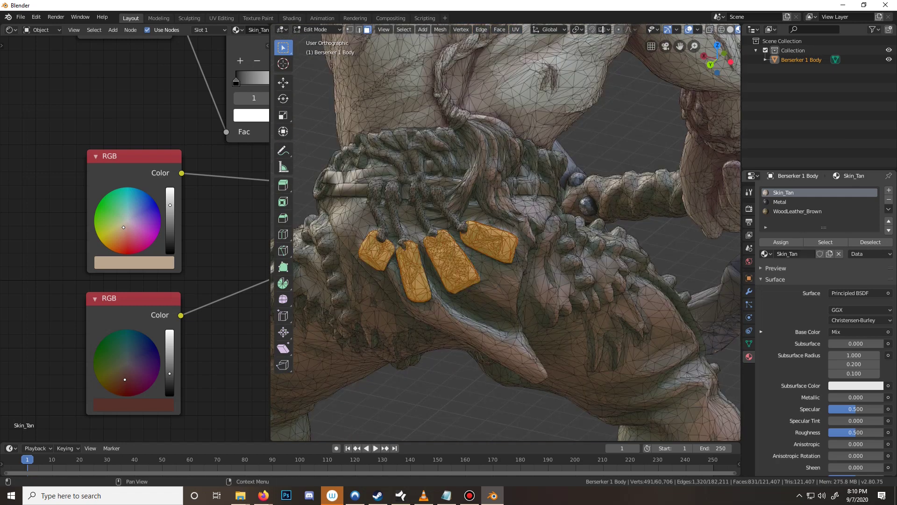
Assign Skin_Tan to the four selected belt tags and inspect the whole figure from several sides in Object Mode
key(Tab)
middle_drag(449, 280, 476, 227)
scroll(505, 232, down, 3)
scroll(506, 232, down, 3)
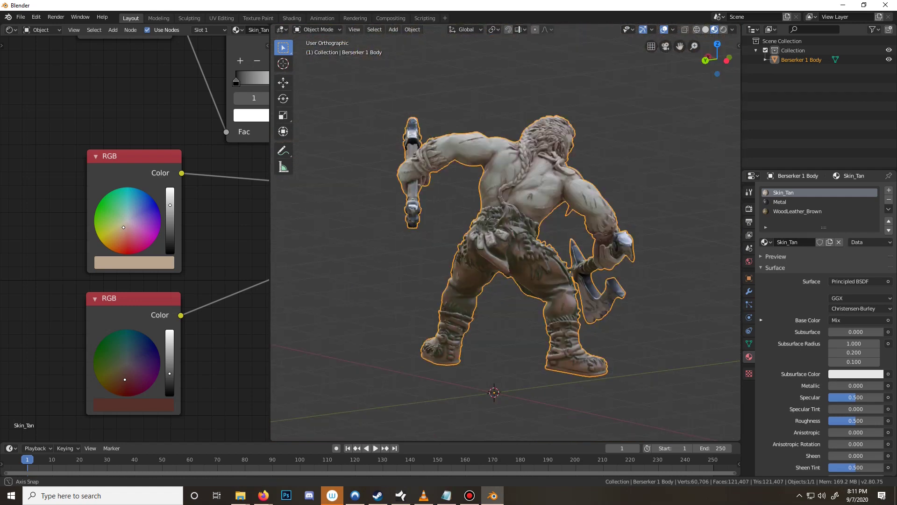
middle_drag(402, 266, 402, 265)
scroll(401, 265, up, 4)
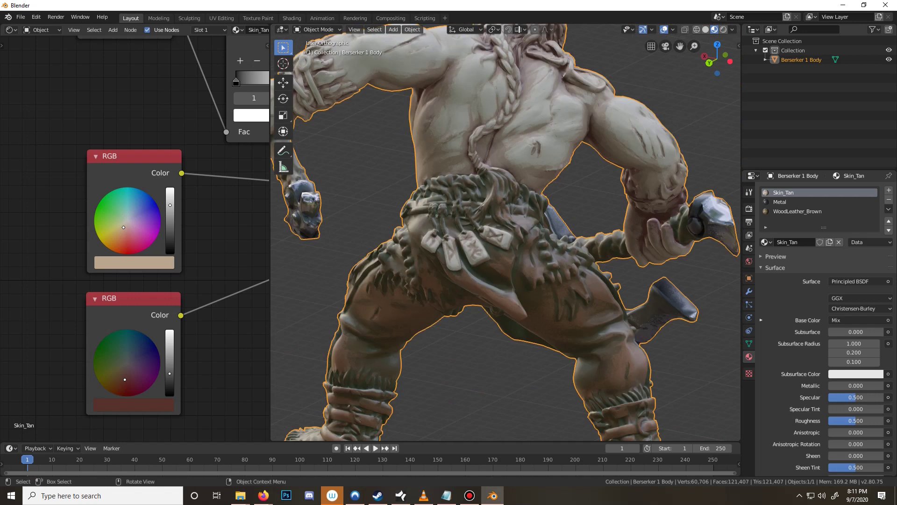
middle_drag(401, 264, 492, 197)
scroll(470, 243, down, 4)
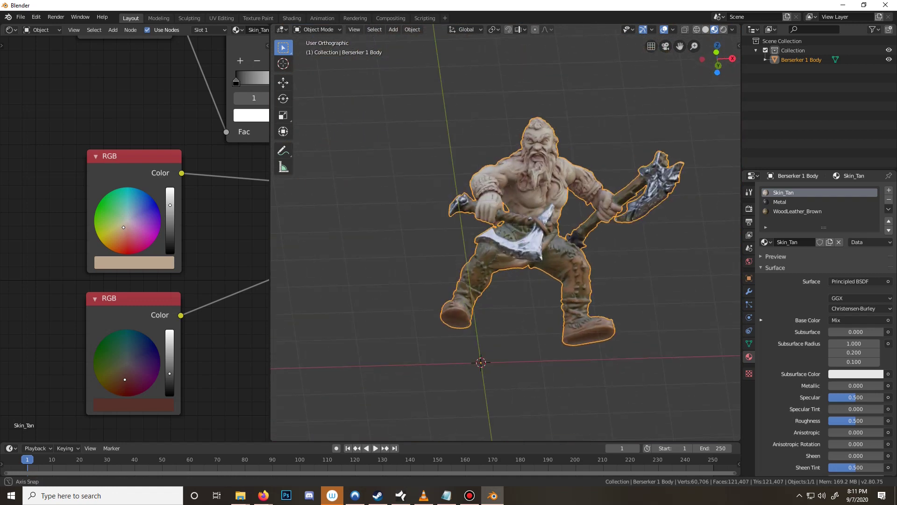
middle_drag(481, 266, 500, 271)
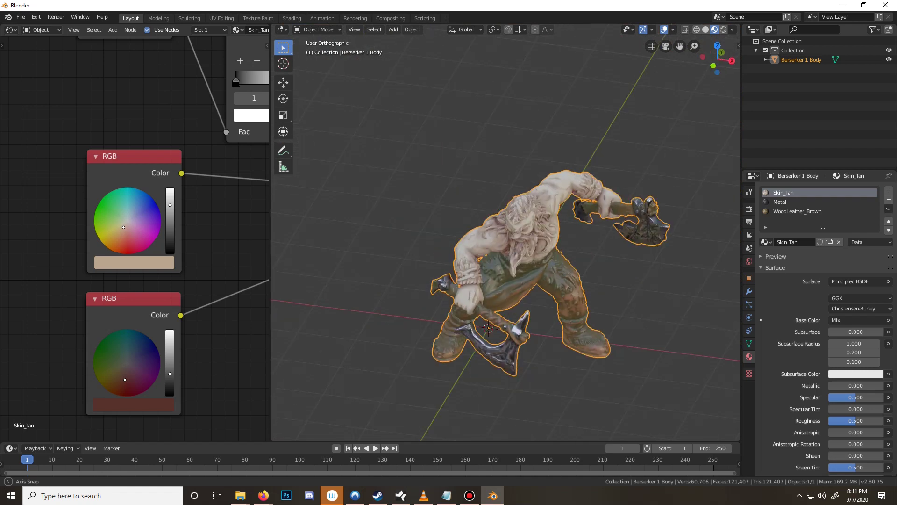
In Edit Mode, circle-select the tip faces of a fur strand on the arm wrap below the shoulder
key(Tab)
scroll(505, 250, up, 10)
shift+middle_drag(601, 206, 495, 227)
scroll(494, 227, up, 3)
key(c)
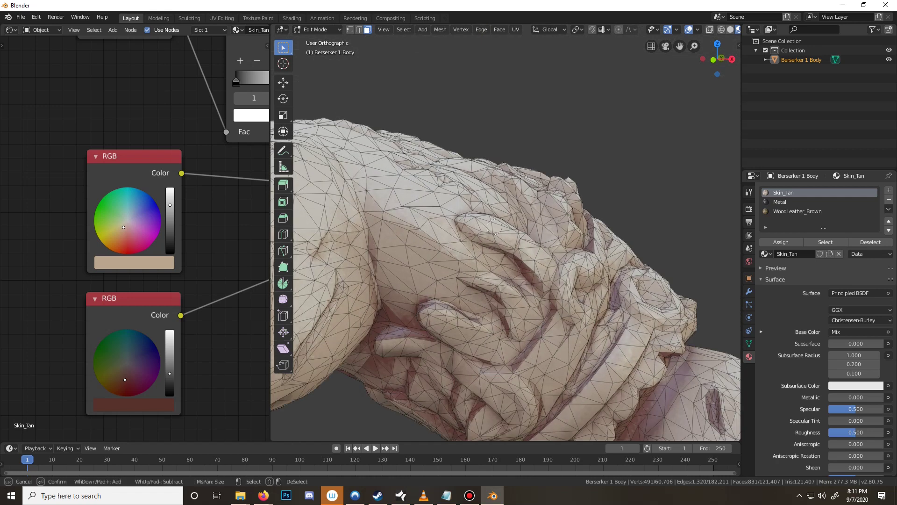
drag(494, 227, 465, 222)
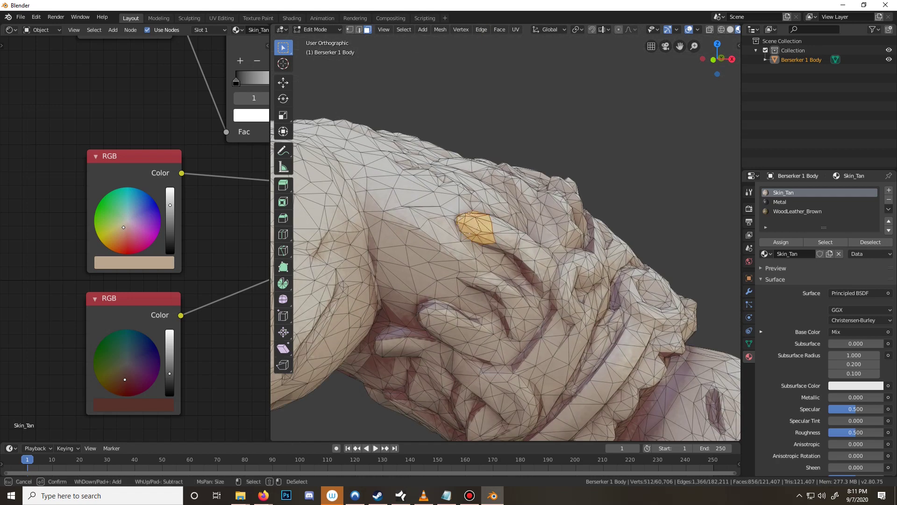
Deselect the stray skin faces around the tip of the fur strand
key(Escape)
scroll(483, 239, up, 5)
key(c)
shift+click(426, 178)
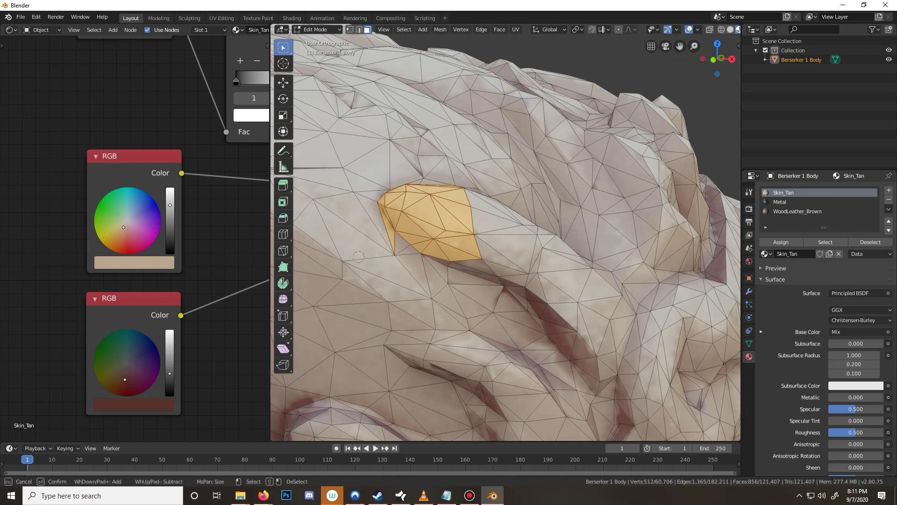
shift+click(386, 244)
key(Escape)
Extend the selection from the strand's tip along its length toward the knotted arm wrap
scroll(489, 244, down, 3)
key(c)
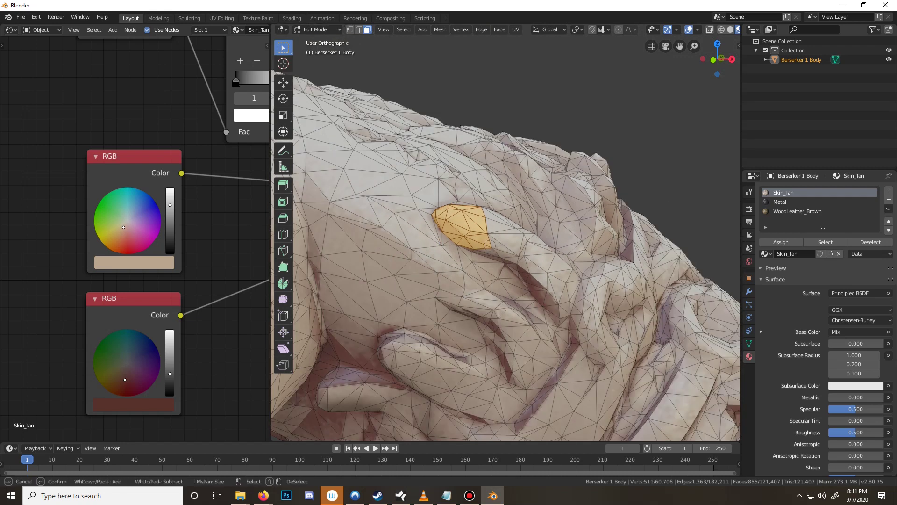
mouse_move(490, 242)
mouse_down()
mouse_move(558, 309)
mouse_move(558, 236)
mouse_up()
click(503, 229)
key(Escape)
middle_drag(491, 222, 430, 224)
key(KP_Decimal)
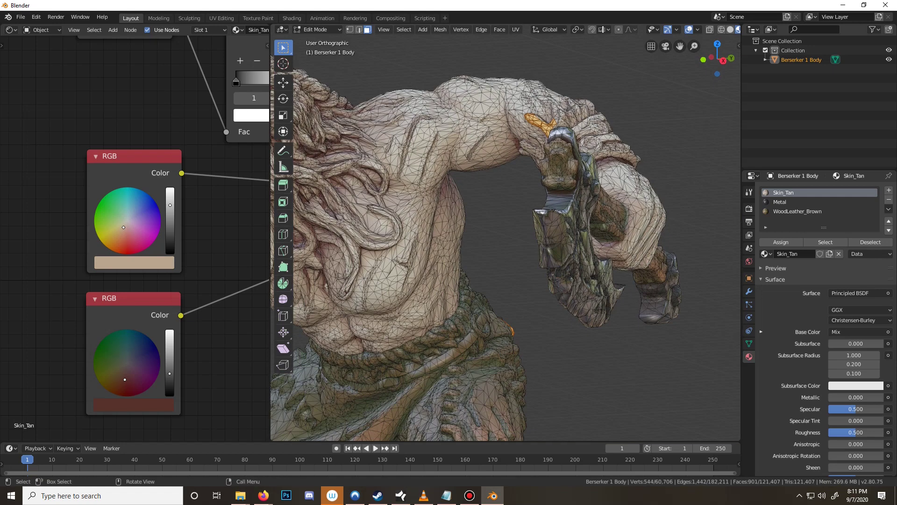
Fill in the missing faces along the inner edge of the first fur strand
middle_drag(478, 222, 466, 260)
scroll(466, 260, up, 8)
key(c)
click(465, 261)
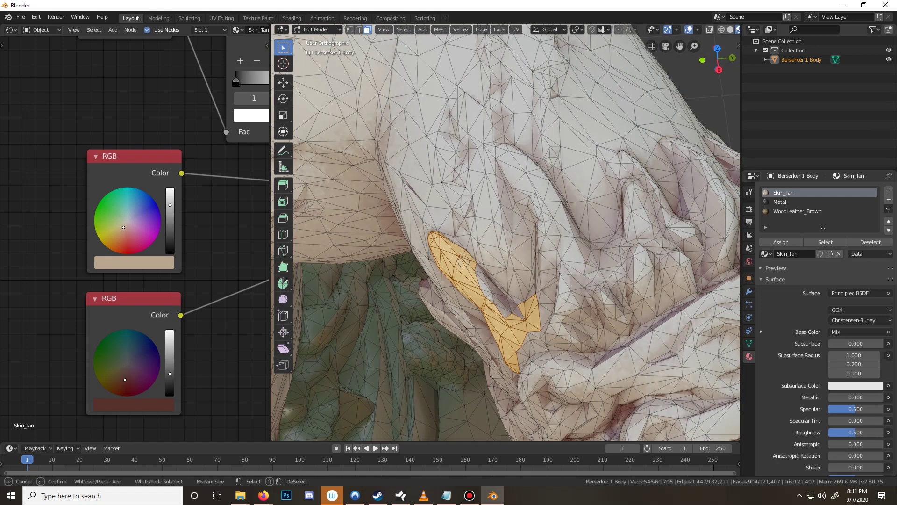
drag(464, 260, 509, 312)
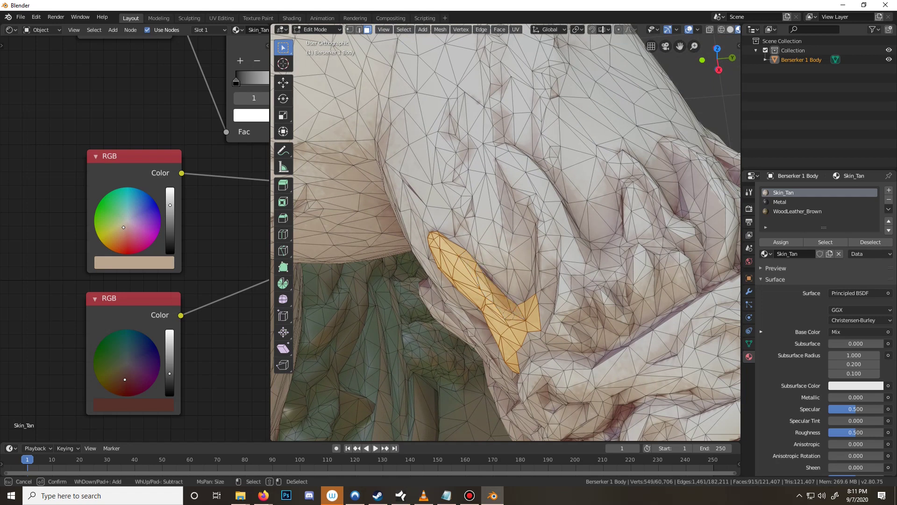
right_click(505, 313)
Add the lower part of the neighbouring fur strand on the arm wrap to the selection
scroll(506, 313, down, 5)
middle_drag(506, 314, 529, 300)
scroll(529, 300, up, 2)
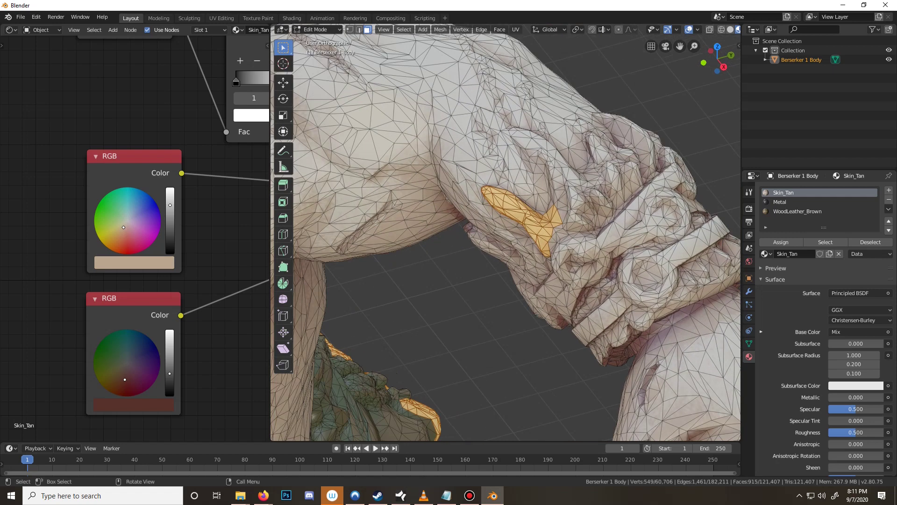
scroll(506, 232, up, 1)
key(c)
mouse_move(572, 212)
mouse_down()
mouse_move(576, 182)
mouse_move(563, 143)
mouse_up()
right_click(563, 143)
Extend the selection to the second strand's tip, deselect stray skin faces, and add the adjoining third strand
shift+middle_drag(563, 142, 482, 230)
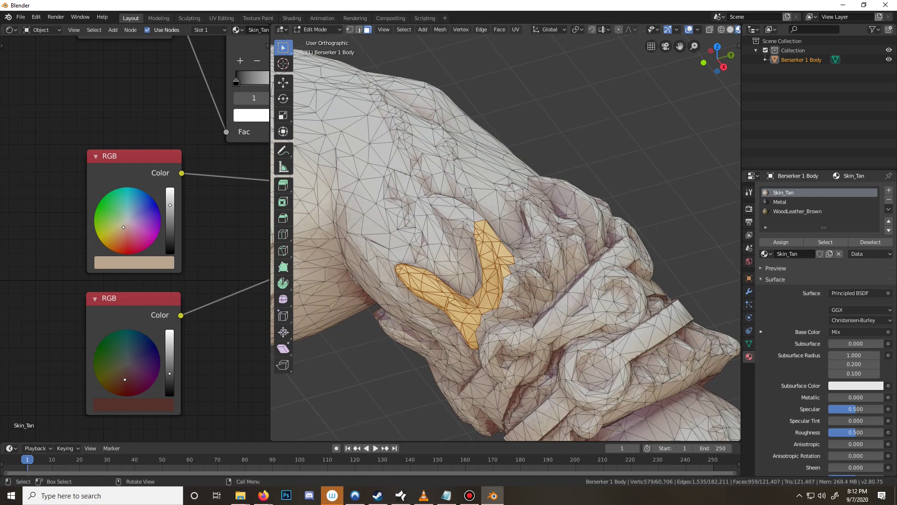
scroll(506, 232, up, 3)
key(c)
mouse_move(452, 216)
mouse_down()
mouse_move(436, 200)
mouse_move(454, 227)
mouse_up()
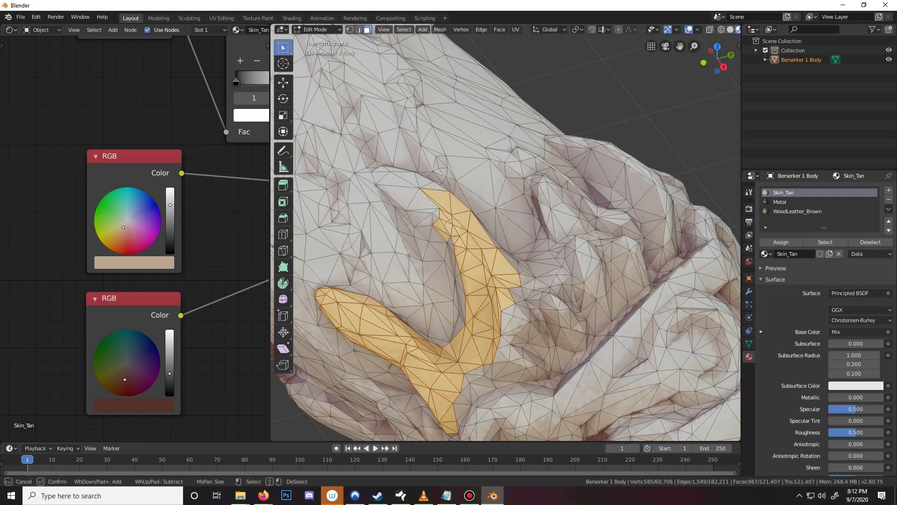
drag(452, 228, 466, 257)
mouse_move(448, 215)
mouse_down()
mouse_move(413, 183)
mouse_move(386, 176)
mouse_up()
shift+click(405, 154)
mouse_move(531, 288)
mouse_down()
mouse_move(521, 283)
mouse_move(556, 250)
mouse_move(546, 228)
mouse_move(564, 222)
mouse_move(542, 189)
mouse_up()
key(Escape)
Add the next fur strand around the arm and deselect the stray skin faces beside its tip
middle_drag(543, 189, 503, 195)
scroll(503, 195, down, 9)
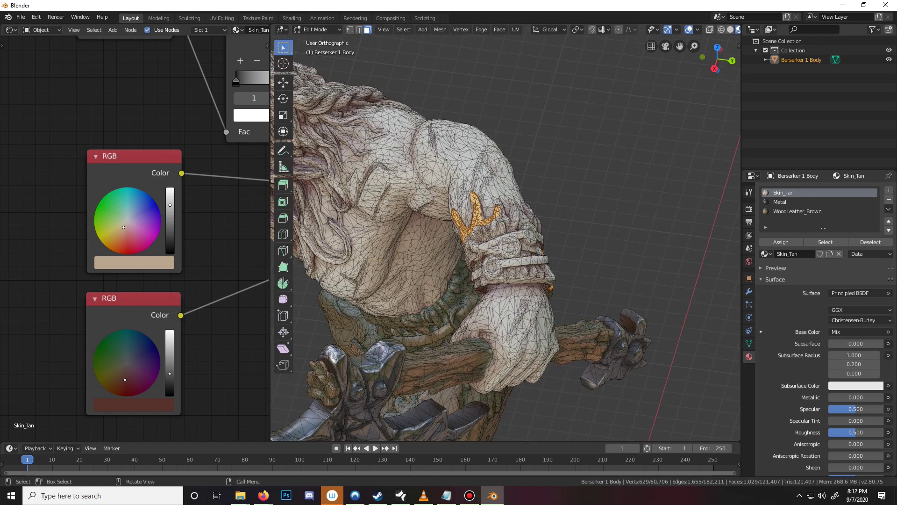
middle_drag(517, 196, 449, 214)
scroll(449, 214, up, 7)
key(c)
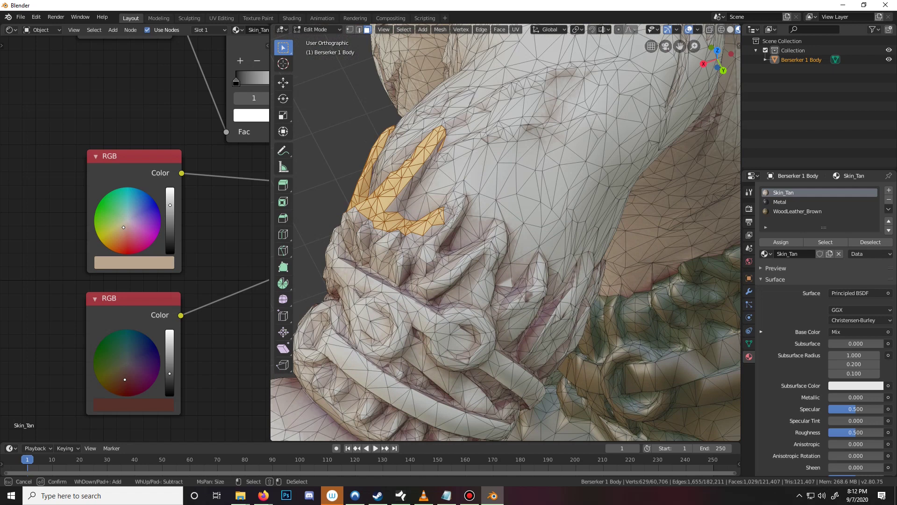
mouse_move(450, 214)
mouse_down()
mouse_move(461, 206)
mouse_move(437, 209)
mouse_move(446, 232)
mouse_up()
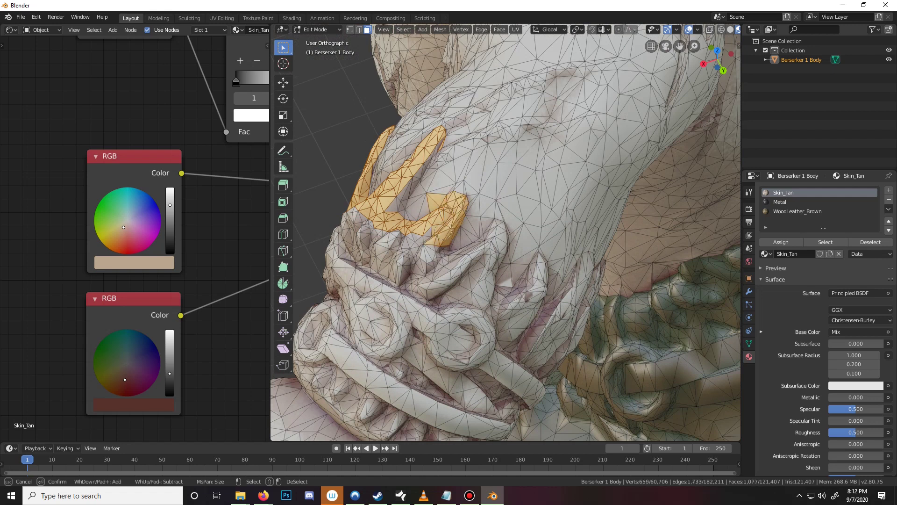
shift+drag(430, 185, 432, 191)
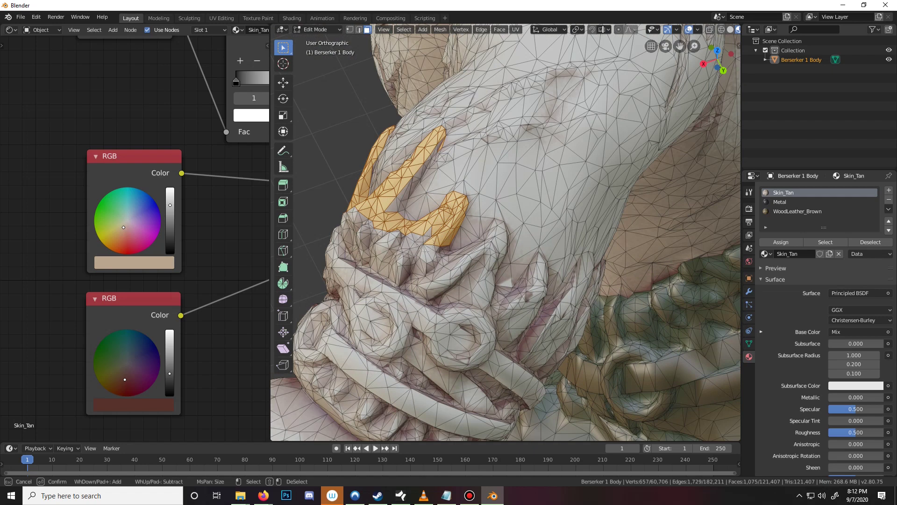
key(Escape)
Add the faces at the base of the selected strands, just above the wrap's knotted rings
scroll(425, 243, up, 2)
key(c)
drag(410, 263, 436, 267)
key(Escape)
Add the following fur strands beside the wrap's ring, further around the outside of the arm
middle_drag(435, 267, 476, 262)
shift+middle_drag(687, 143, 434, 235)
key(c)
mouse_move(434, 235)
mouse_down()
mouse_move(435, 212)
mouse_move(451, 198)
mouse_move(476, 257)
mouse_move(451, 243)
mouse_move(448, 268)
mouse_move(496, 295)
mouse_up()
right_click(496, 294)
middle_drag(496, 295, 438, 290)
key(c)
mouse_move(329, 213)
mouse_down()
mouse_move(389, 211)
mouse_move(411, 191)
mouse_move(408, 177)
mouse_move(405, 225)
mouse_move(388, 232)
mouse_move(395, 244)
mouse_move(398, 231)
mouse_up()
right_click(399, 231)
Fill in the underside faces near the tip of the last selected fur strand
mouse_move(400, 231)
middle_down()
mouse_move(374, 217)
mouse_move(614, 370)
middle_up()
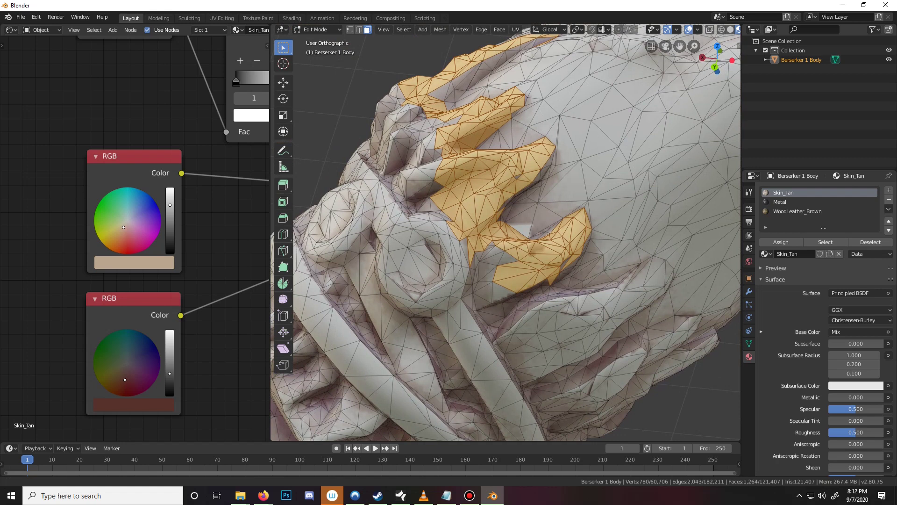
scroll(392, 171, up, 5)
key(c)
click(392, 171)
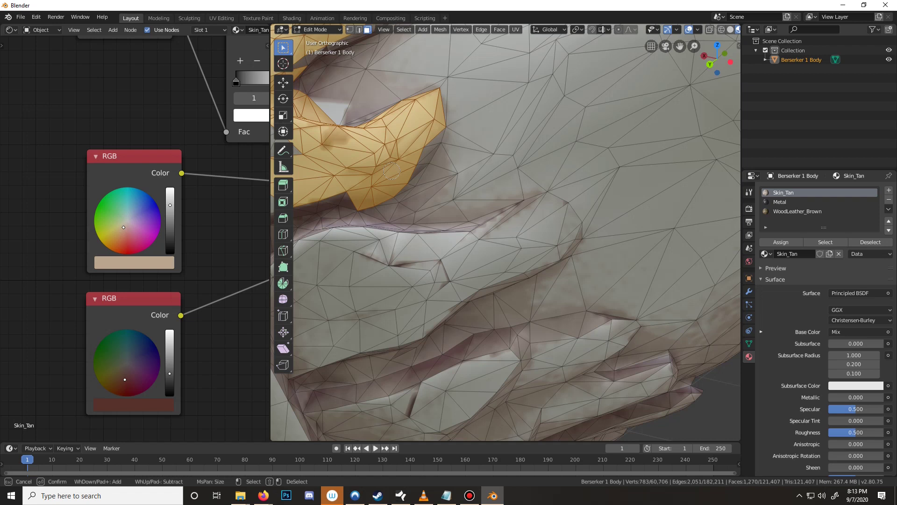
mouse_move(392, 171)
mouse_down()
mouse_move(427, 144)
mouse_move(416, 156)
mouse_up()
Add the long fur strand directly beneath the selected ones on the arm wrap
mouse_move(412, 158)
middle_down()
mouse_move(500, 145)
mouse_move(393, 143)
middle_up()
key(c)
mouse_move(393, 143)
mouse_down()
mouse_move(442, 155)
mouse_move(584, 115)
mouse_move(608, 155)
mouse_move(533, 201)
mouse_move(500, 201)
mouse_move(472, 220)
mouse_move(489, 209)
mouse_move(462, 199)
mouse_move(469, 180)
mouse_move(344, 163)
mouse_up()
right_click(345, 163)
scroll(344, 163, down, 6)
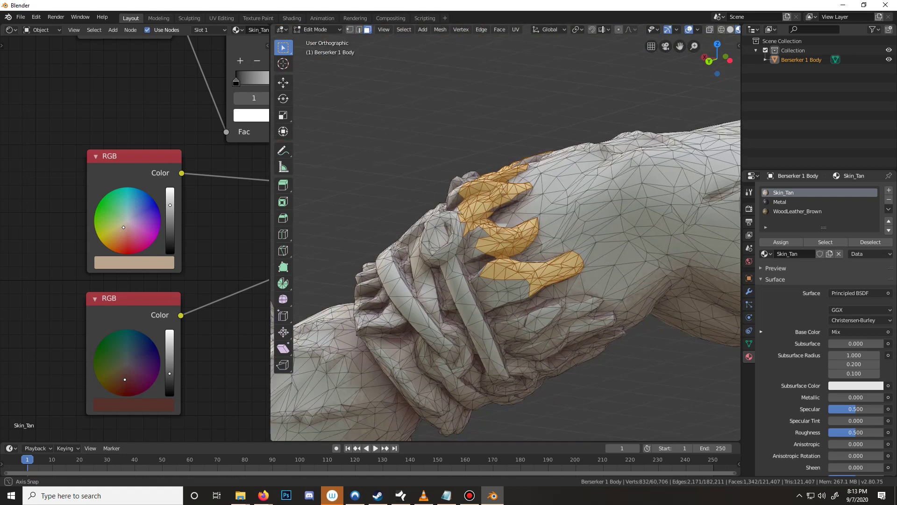
Extend the selection over the long strand's base and the split-tipped strand below it
middle_drag(344, 163, 330, 147)
scroll(505, 231, up, 5)
key(c)
drag(480, 220, 442, 239)
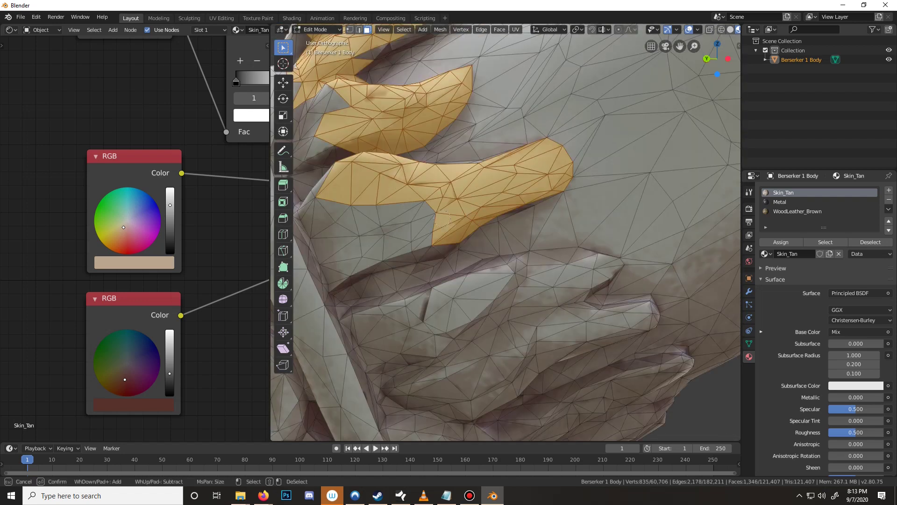
mouse_move(441, 218)
mouse_down()
mouse_move(370, 262)
mouse_move(334, 262)
mouse_move(345, 270)
mouse_move(299, 306)
mouse_move(328, 305)
mouse_move(340, 287)
mouse_move(350, 343)
mouse_move(369, 322)
mouse_move(397, 327)
mouse_move(387, 308)
mouse_move(437, 306)
mouse_move(449, 288)
mouse_move(442, 292)
mouse_move(467, 310)
mouse_move(473, 280)
mouse_move(564, 265)
mouse_move(581, 303)
mouse_move(570, 299)
mouse_move(451, 347)
mouse_move(649, 312)
mouse_move(618, 335)
mouse_up()
right_click(617, 336)
Add the long fur strand below the split-tipped one to the selection, down to its base at the wrap's ring
middle_drag(618, 336, 601, 325)
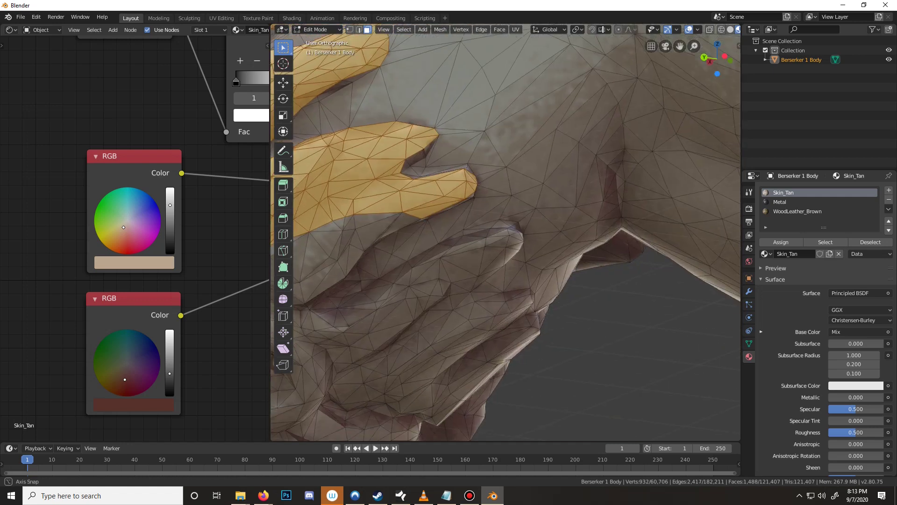
middle_drag(513, 179, 543, 200)
key(c)
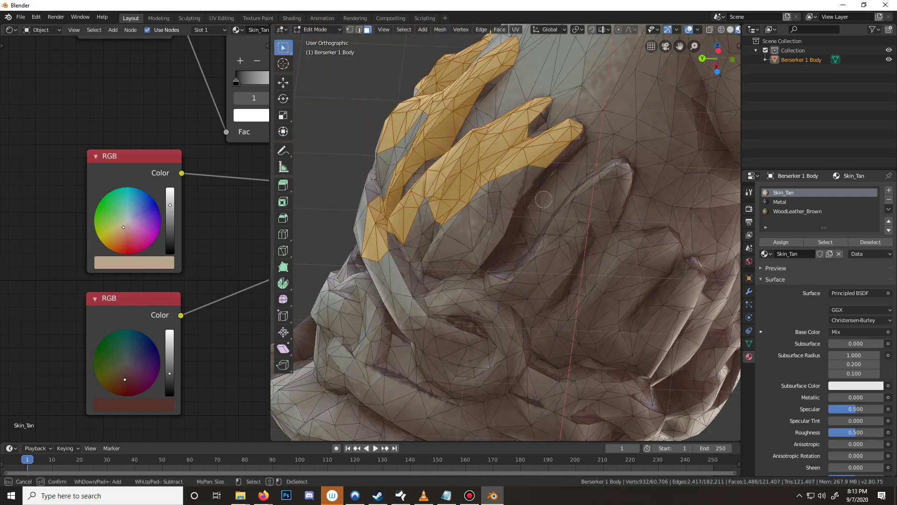
mouse_move(532, 172)
mouse_down()
mouse_move(529, 163)
mouse_move(497, 214)
mouse_up()
mouse_move(477, 241)
mouse_down()
mouse_move(450, 221)
mouse_move(409, 250)
mouse_move(397, 280)
mouse_move(453, 256)
mouse_move(463, 294)
mouse_move(540, 271)
mouse_move(590, 189)
mouse_move(586, 200)
mouse_move(616, 173)
mouse_move(610, 217)
mouse_move(571, 245)
mouse_move(561, 270)
mouse_up()
right_click(560, 269)
scroll(561, 270, down, 2)
middle_drag(561, 270, 587, 269)
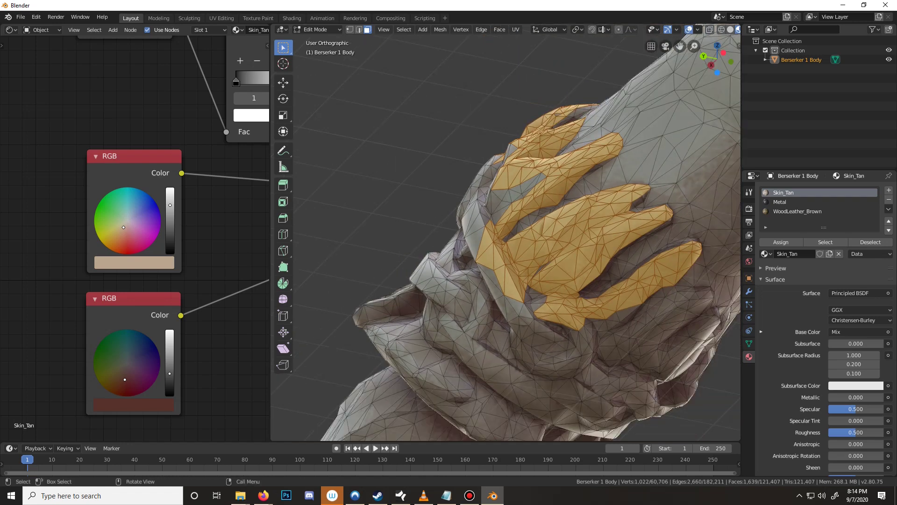
Extend the selection over the next fur strands on the underside of the arm wrap
scroll(594, 234, up, 8)
key(c)
mouse_move(560, 237)
mouse_down()
mouse_move(603, 253)
mouse_move(622, 239)
mouse_move(709, 238)
mouse_move(726, 228)
mouse_move(725, 215)
mouse_move(678, 276)
mouse_move(612, 286)
mouse_move(516, 281)
mouse_up()
key(Escape)
scroll(516, 281, down, 5)
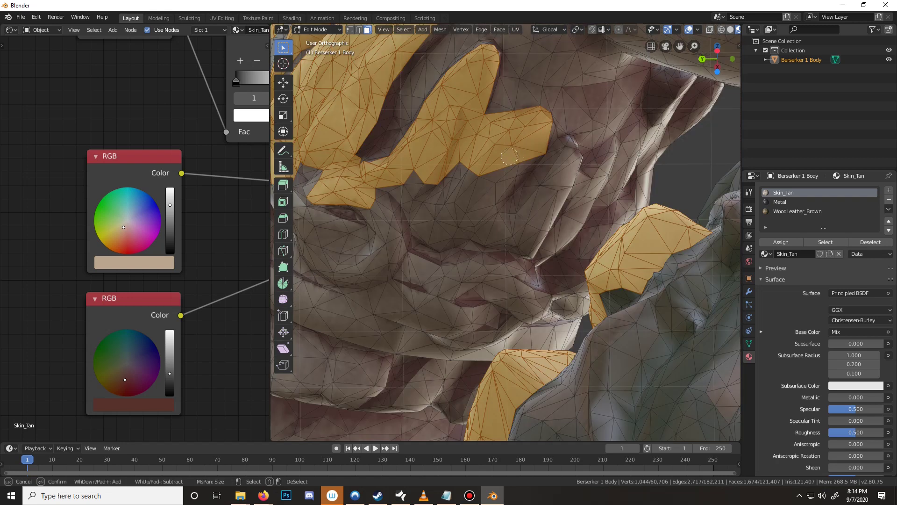
mouse_move(518, 150)
mouse_down()
mouse_move(538, 164)
mouse_move(513, 198)
mouse_move(565, 152)
mouse_move(528, 228)
mouse_up()
key(Escape)
Add the short fur strands and their connecting faces where the underside turns toward the inner arm
middle_drag(528, 229, 426, 215)
key(c)
mouse_move(414, 247)
mouse_down()
mouse_move(486, 271)
mouse_move(470, 250)
mouse_up()
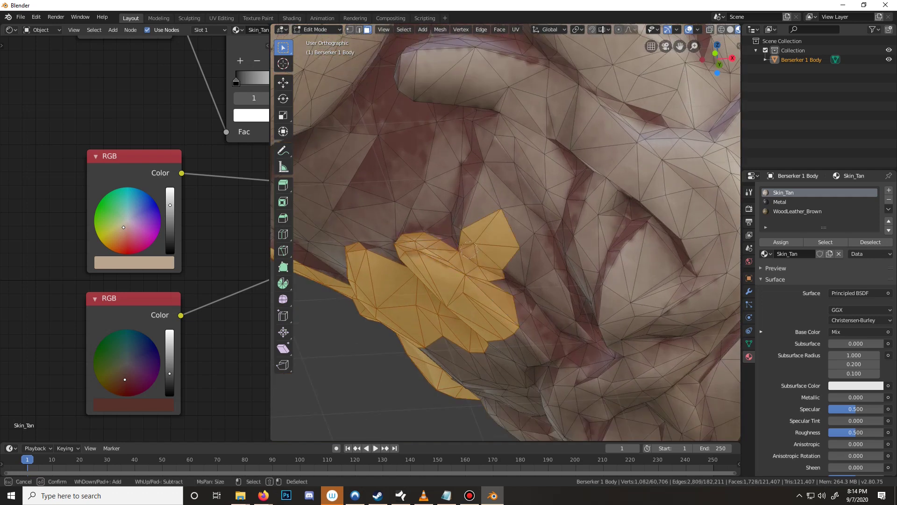
mouse_move(469, 250)
mouse_down()
mouse_move(445, 180)
mouse_move(465, 177)
mouse_move(432, 170)
mouse_move(500, 166)
mouse_move(499, 139)
mouse_move(526, 129)
mouse_up()
right_click(558, 145)
shift+middle_drag(558, 145, 448, 283)
right_click(449, 283)
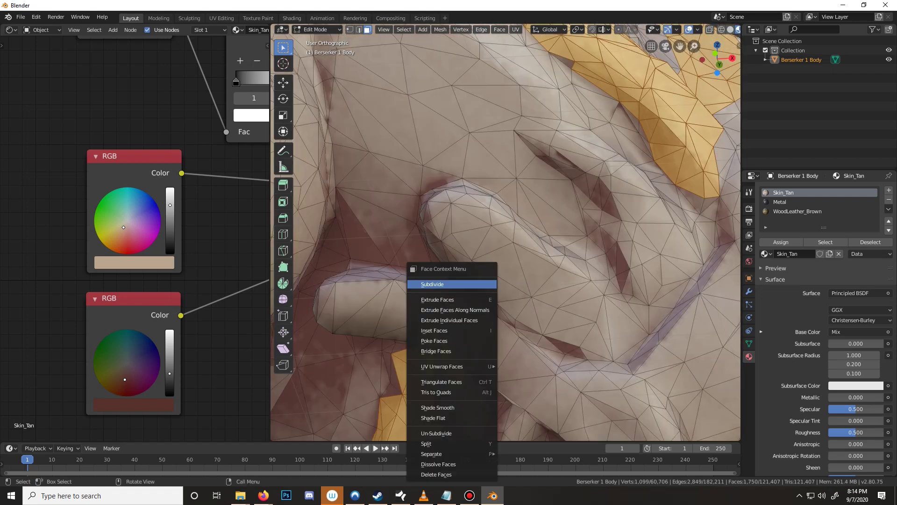
Add the two thick, rounded fur strands on the inner side of the arm wrap to the selection
middle_drag(448, 206, 446, 145)
key(c)
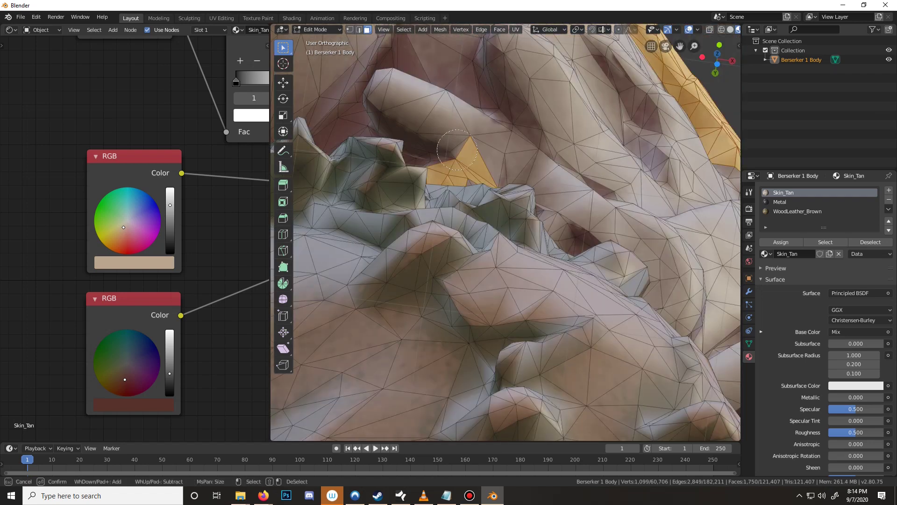
mouse_move(458, 150)
mouse_down()
mouse_move(412, 130)
mouse_move(379, 86)
mouse_move(357, 124)
mouse_up()
mouse_move(358, 124)
middle_down()
mouse_move(351, 113)
mouse_move(374, 145)
mouse_move(336, 182)
middle_up()
right_click(361, 125)
key(c)
drag(327, 276, 377, 276)
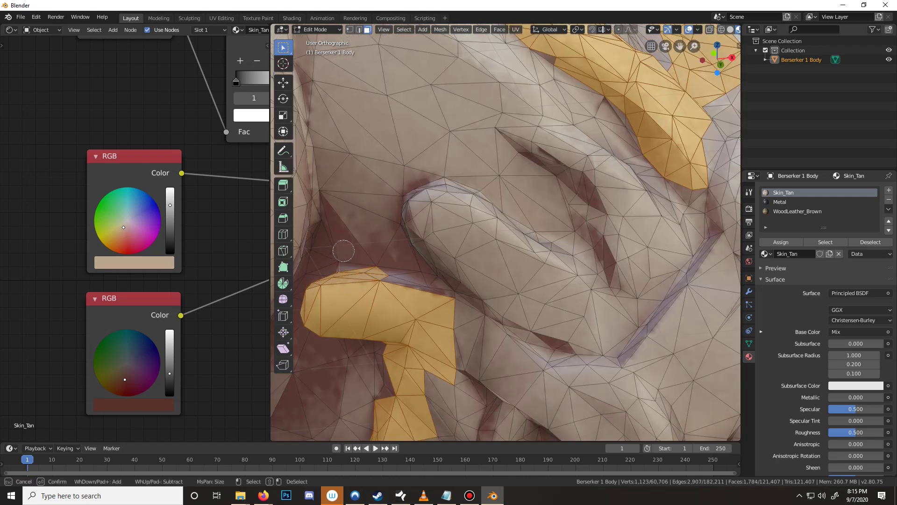
mouse_move(349, 256)
mouse_down()
mouse_move(407, 285)
mouse_move(442, 290)
mouse_move(473, 335)
mouse_move(419, 213)
mouse_move(482, 227)
mouse_move(486, 201)
mouse_move(612, 332)
mouse_move(615, 255)
mouse_move(607, 286)
mouse_up()
shift+click(576, 222)
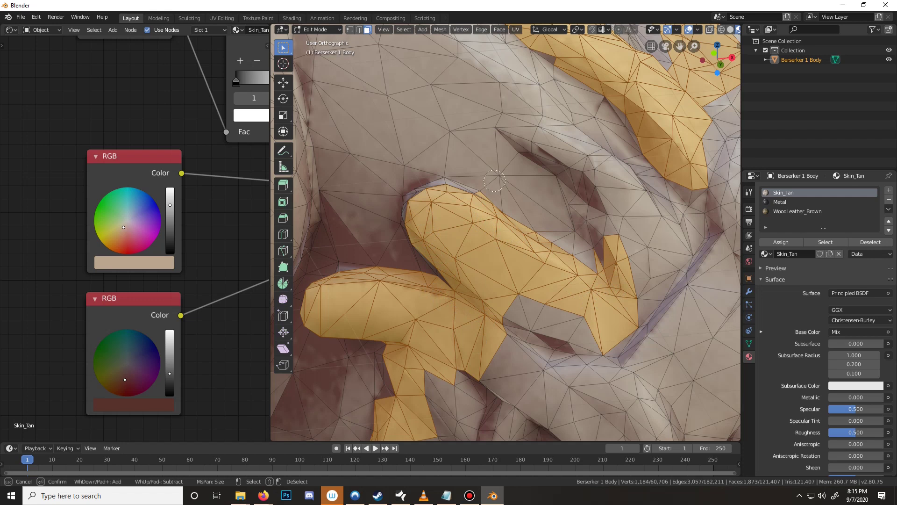
Add the thin curved strand beside the rounded ones and fill in the faces joining their bases
shift+drag(486, 182, 697, 282)
mouse_move(633, 282)
mouse_down()
mouse_move(568, 164)
mouse_move(533, 139)
mouse_move(593, 168)
mouse_move(637, 209)
mouse_up()
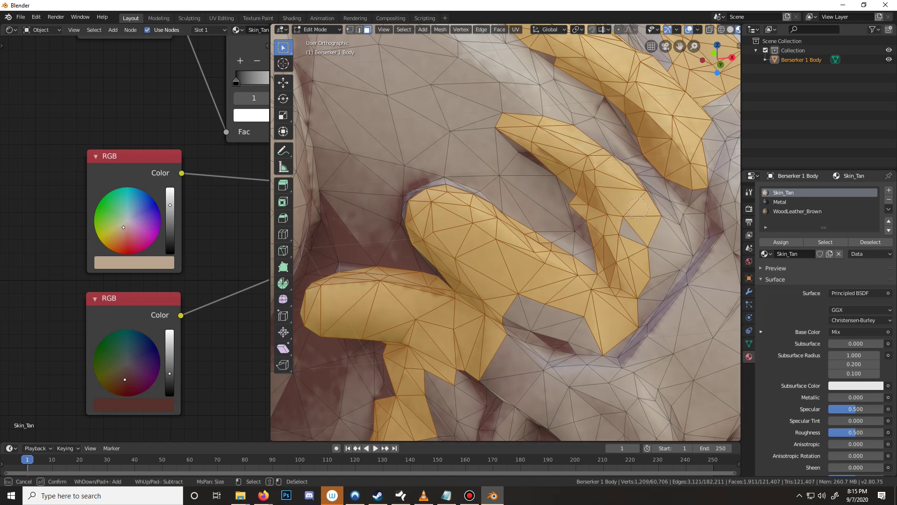
middle_drag(638, 209, 584, 252)
mouse_move(478, 349)
mouse_down()
mouse_move(539, 338)
mouse_move(538, 313)
mouse_move(503, 306)
mouse_up()
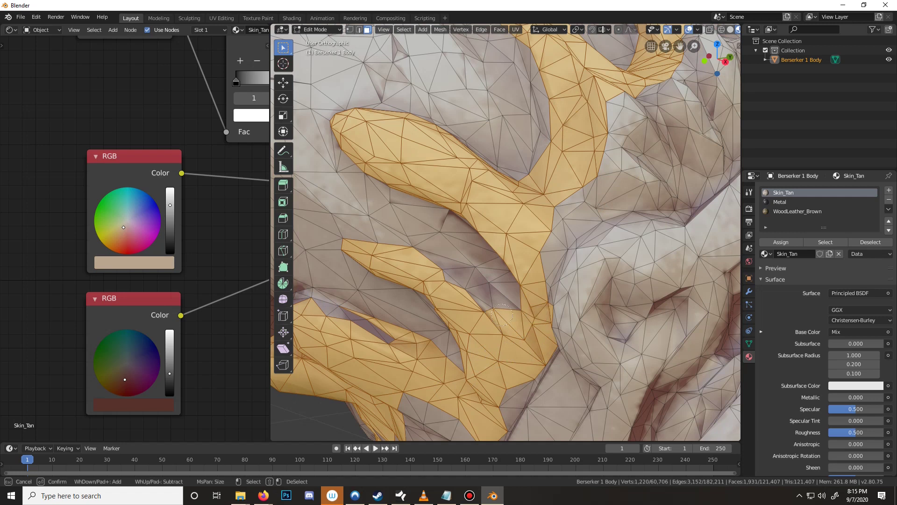
key(Escape)
Try to add the rest of the arm wrap by picking linked geometry, and undo the unwanted selection
scroll(503, 305, down, 8)
mouse_move(503, 304)
middle_down()
mouse_move(521, 340)
mouse_move(473, 320)
mouse_move(457, 335)
middle_up()
key(l)
middle_drag(537, 327, 502, 304)
key(alt+a)
scroll(505, 239, down, 3)
key(l)
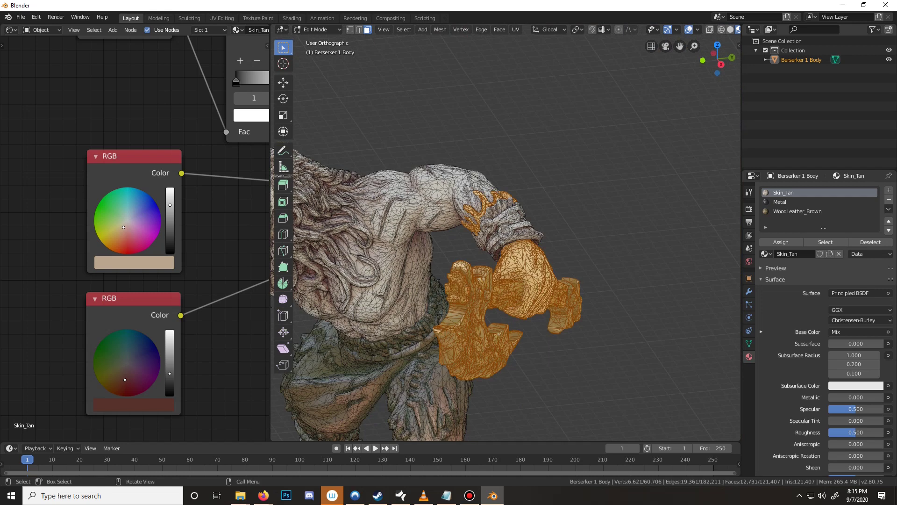
key(ctrl+z)
Try expanding the selection to linked geometry from the front view, undoing each attempt
middle_drag(502, 304, 570, 269)
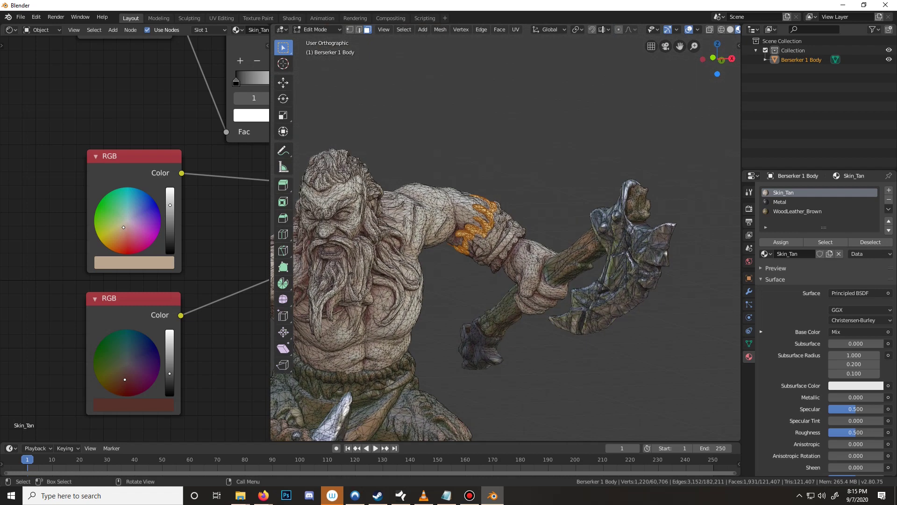
key(l)
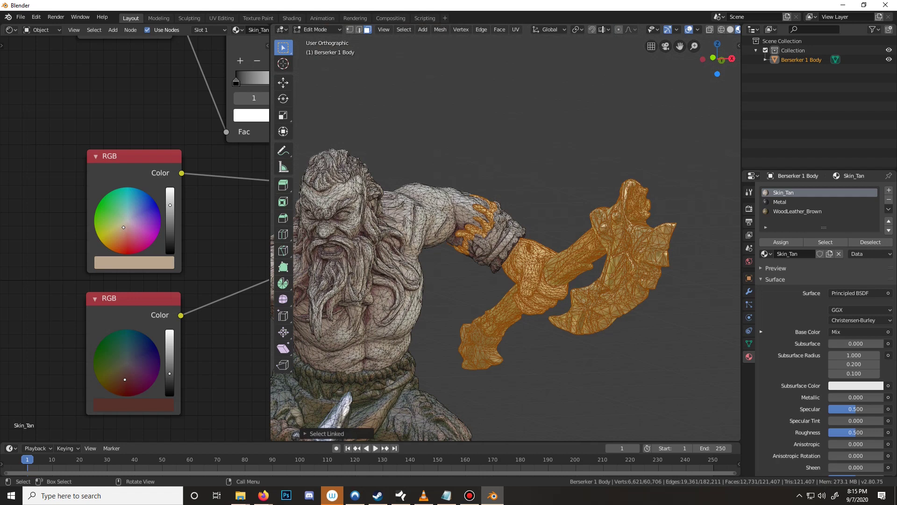
key(ctrl)
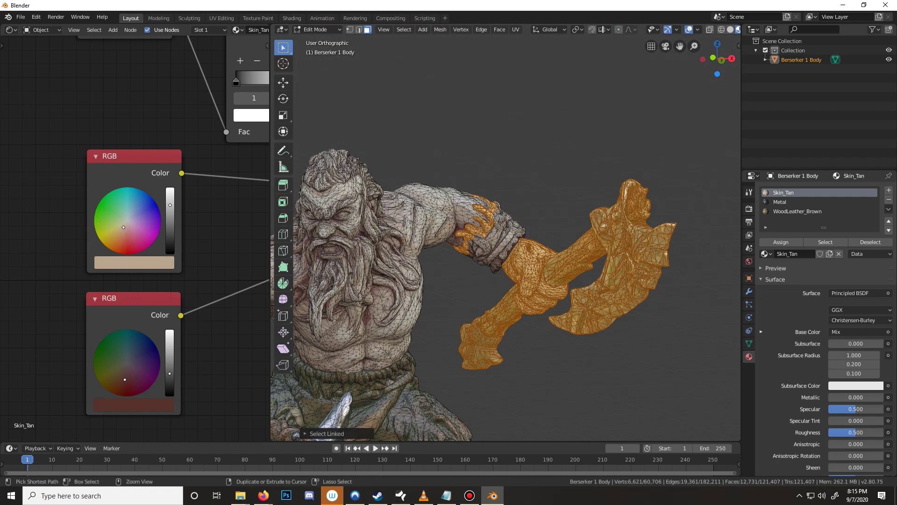
key(ctrl+z)
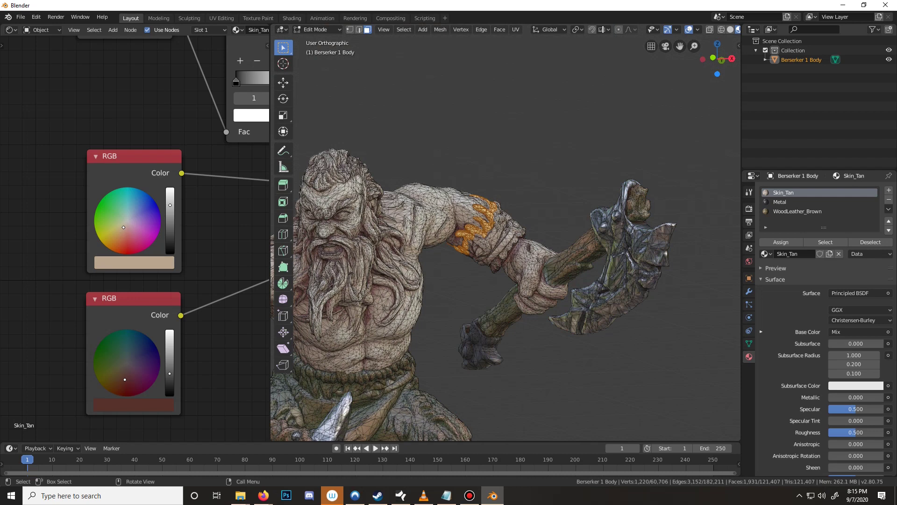
key(ctrl+l)
key(ctrl)
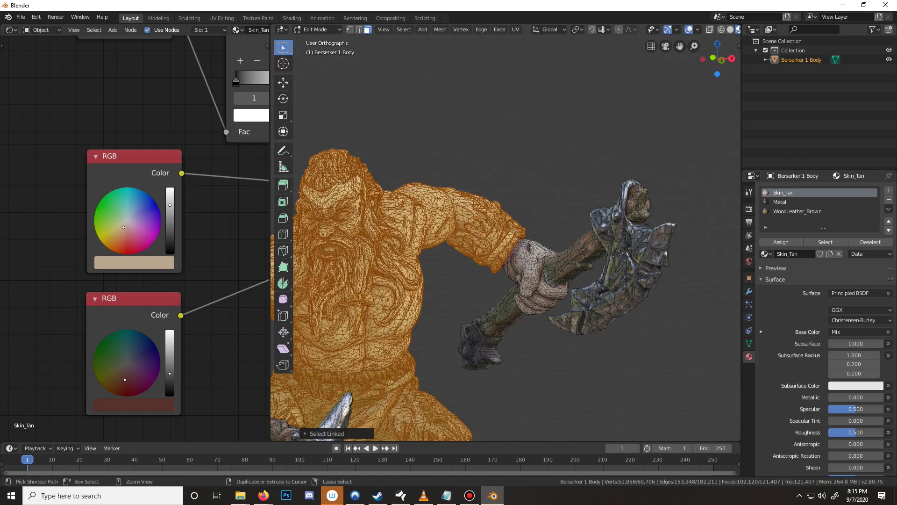
key(ctrl+z)
Circle-select through the whole arm wrap in wireframe shading, and return to Look Dev shading
middle_drag(467, 280, 453, 289)
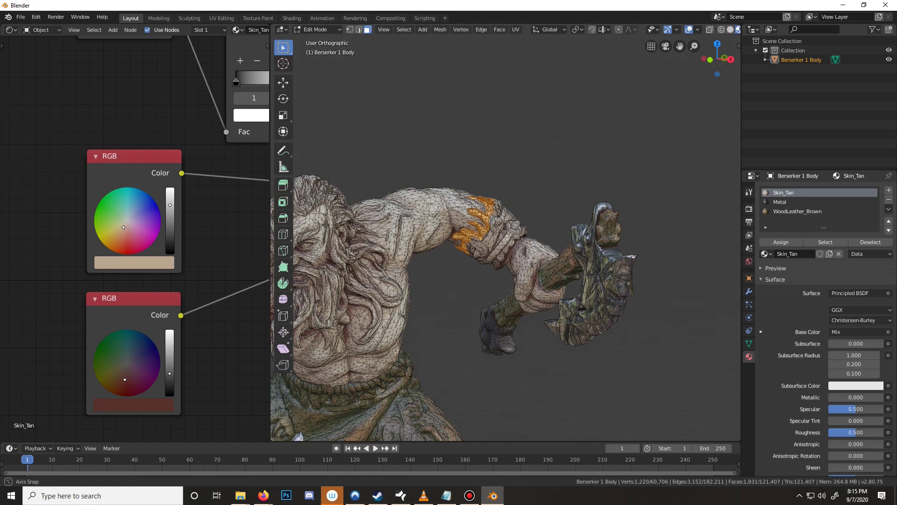
middle_drag(500, 234, 523, 234)
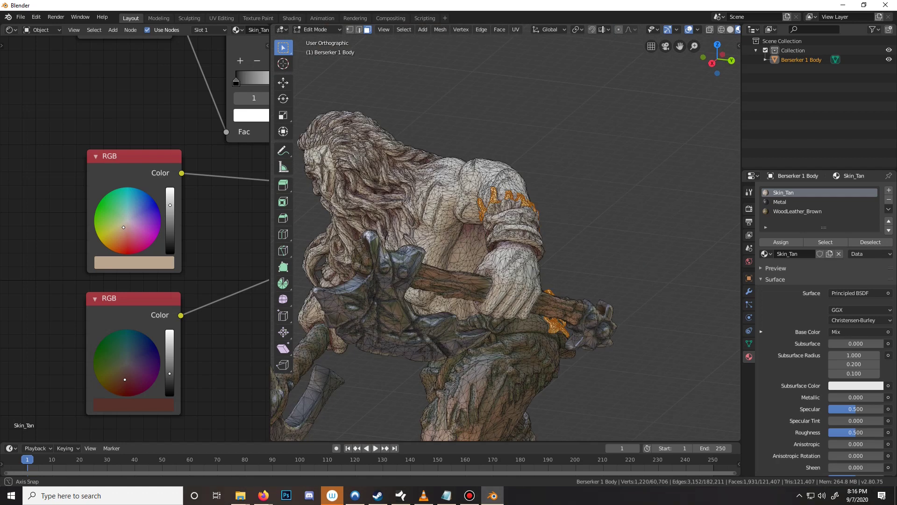
mouse_move(524, 234)
middle_down()
mouse_move(552, 234)
mouse_move(559, 300)
middle_up()
key(z)
key(4)
key(c)
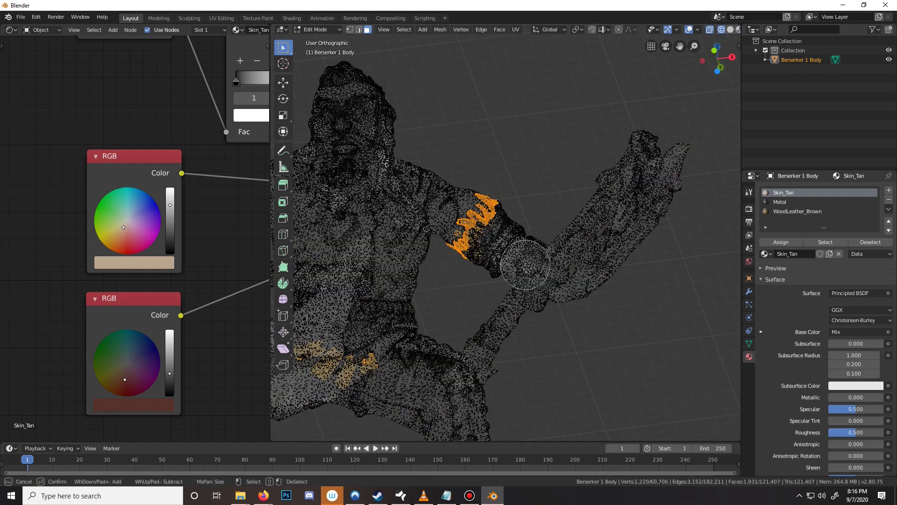
mouse_move(525, 265)
mouse_down()
mouse_move(498, 254)
mouse_move(526, 234)
mouse_up()
key(Escape)
key(z)
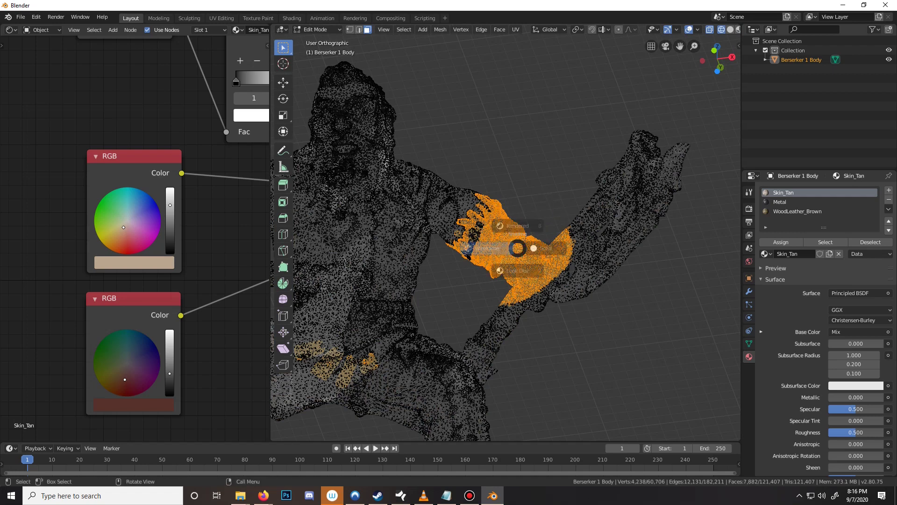
click(518, 302)
Fill in the unselected faces between the fur strands on the outer side of the arm wrap
scroll(517, 255, up, 4)
middle_drag(584, 252, 752, 290)
scroll(542, 234, up, 4)
key(c)
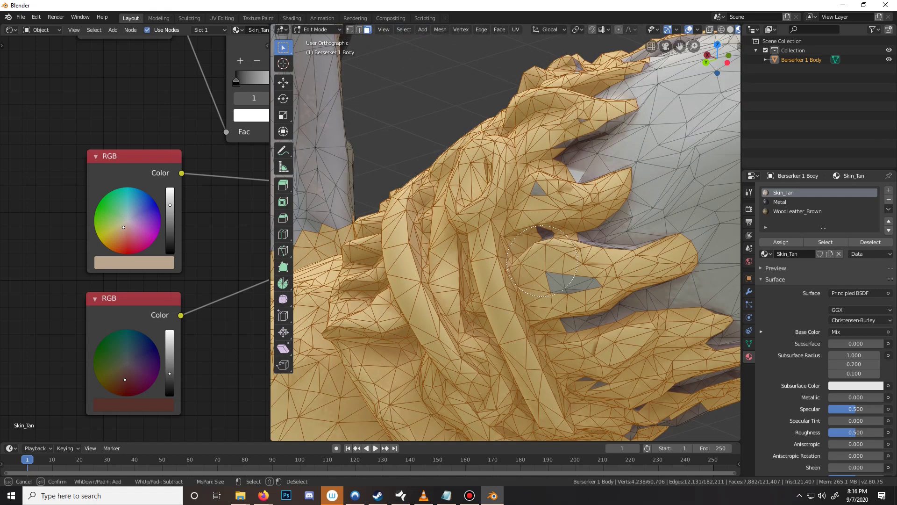
scroll(542, 261, up, 6)
mouse_move(540, 196)
mouse_down()
mouse_move(548, 267)
mouse_move(557, 281)
mouse_move(588, 284)
mouse_up()
click(591, 382)
right_click(591, 382)
scroll(590, 382, down, 8)
middle_drag(591, 383, 590, 366)
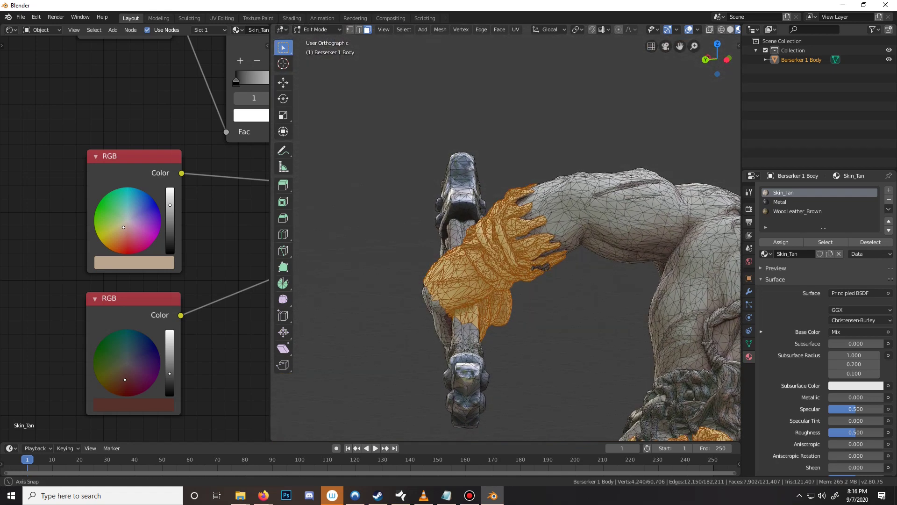
Fill in the missed faces between the strands along the underside and inner side of the wrap
mouse_move(476, 261)
mouse_down()
mouse_move(496, 236)
mouse_move(548, 244)
mouse_move(543, 264)
mouse_move(619, 272)
mouse_move(628, 284)
mouse_move(659, 233)
mouse_up()
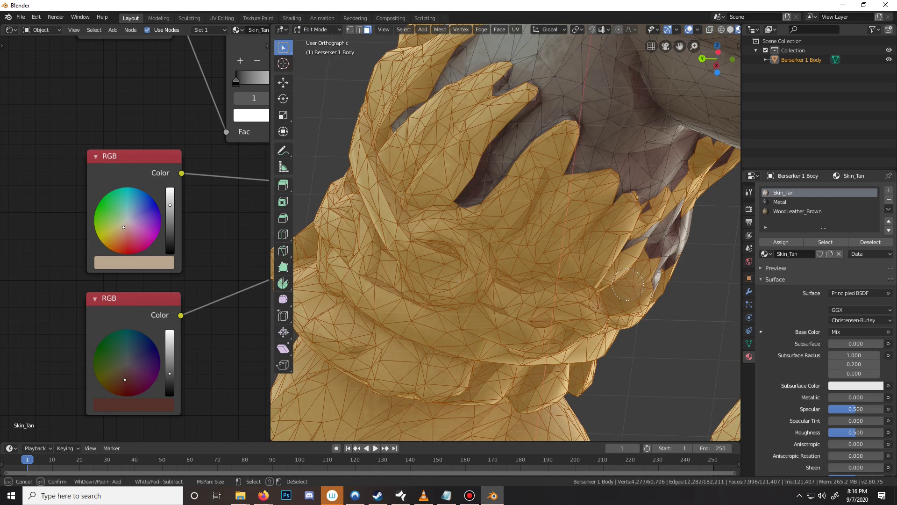
key(Escape)
middle_drag(659, 233, 393, 274)
key(c)
mouse_move(444, 246)
mouse_down()
mouse_move(429, 195)
mouse_move(456, 176)
mouse_up()
key(Escape)
Add the remaining unselected faces at the base of the strands on the wrap's upper side
scroll(456, 177, down, 6)
middle_drag(456, 177, 499, 214)
key(c)
click(500, 213)
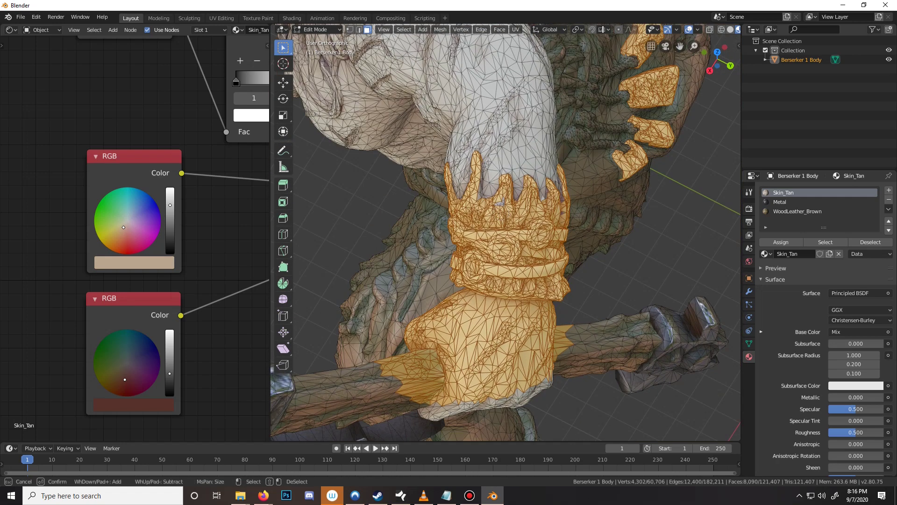
middle_drag(501, 202, 526, 228)
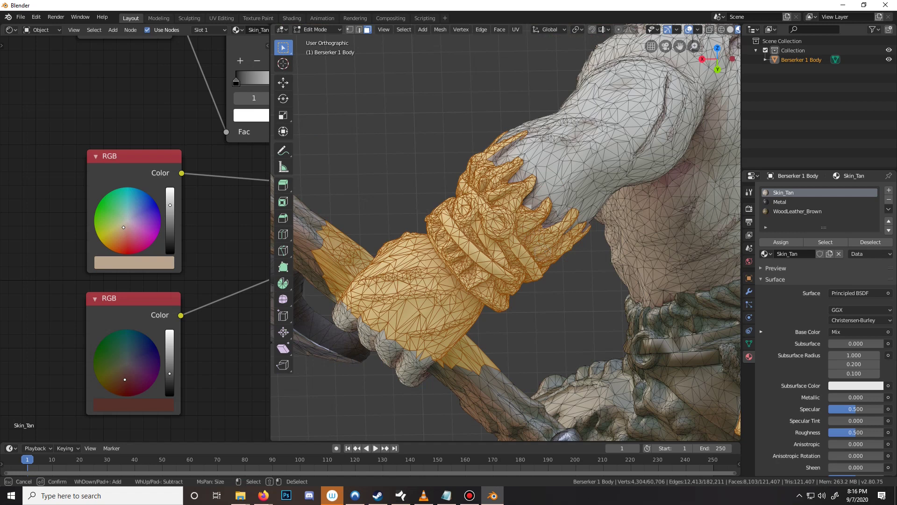
middle_drag(543, 249, 577, 271)
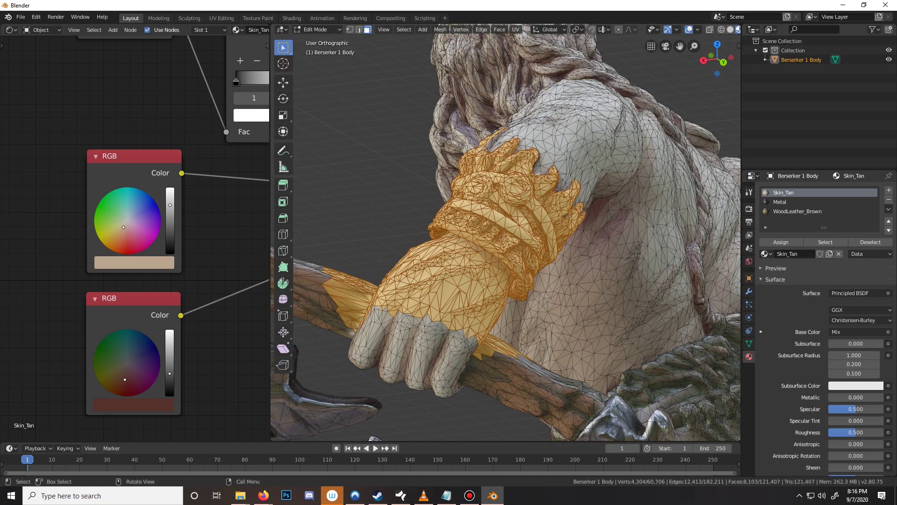
Deselect the linked hand and axe geometry, keeping the arm wrap selected
key(shift+l)
middle_drag(435, 281, 613, 266)
mouse_move(692, 271)
middle_down()
mouse_move(705, 272)
mouse_move(687, 266)
middle_up()
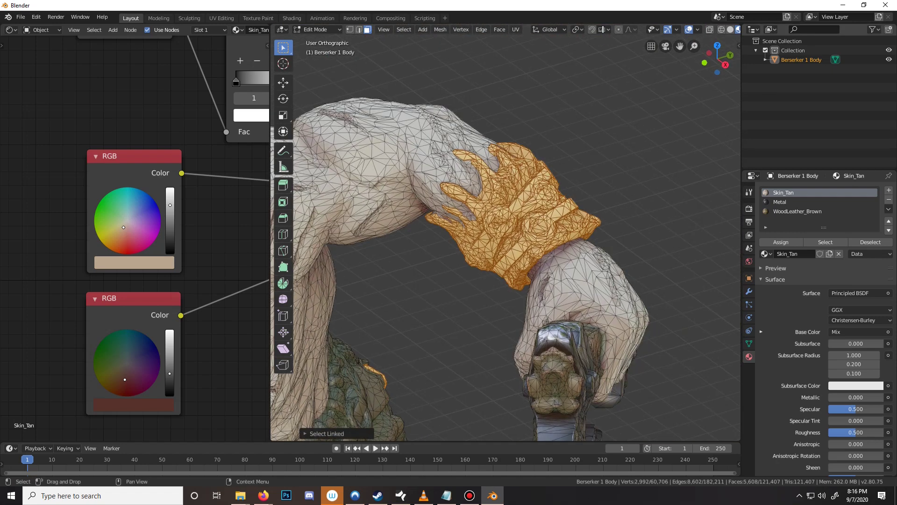
Assign WoodLeather_Brown to the selected arm wrap and check the result on the whole figure in Object Mode
click(797, 211)
click(781, 243)
key(Tab)
middle_drag(561, 252, 411, 233)
scroll(505, 233, down, 4)
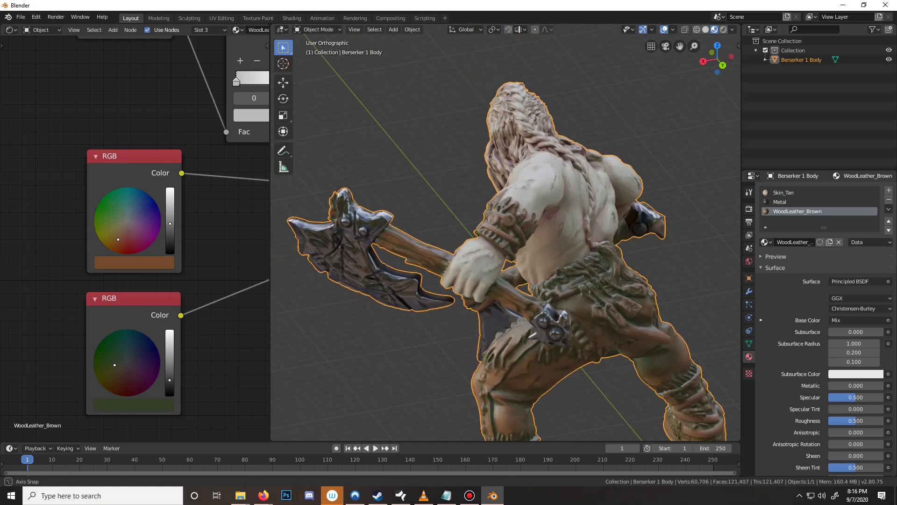
middle_drag(603, 270, 546, 200)
scroll(505, 271, down, 3)
scroll(506, 234, up, 4)
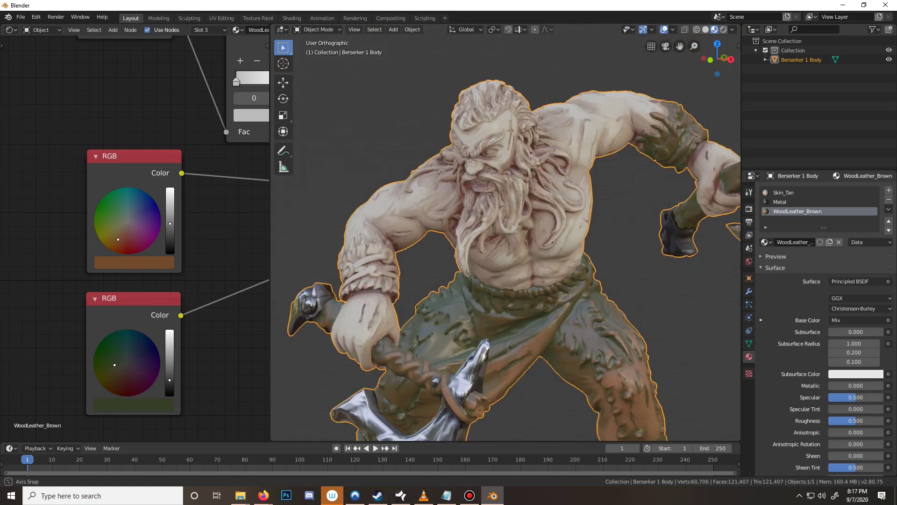
middle_drag(553, 242, 622, 248)
Deselect the finished arm wrap in wireframe shading, keeping only the hanging belt tags selected
key(Tab)
shift+middle_drag(551, 261, 613, 135)
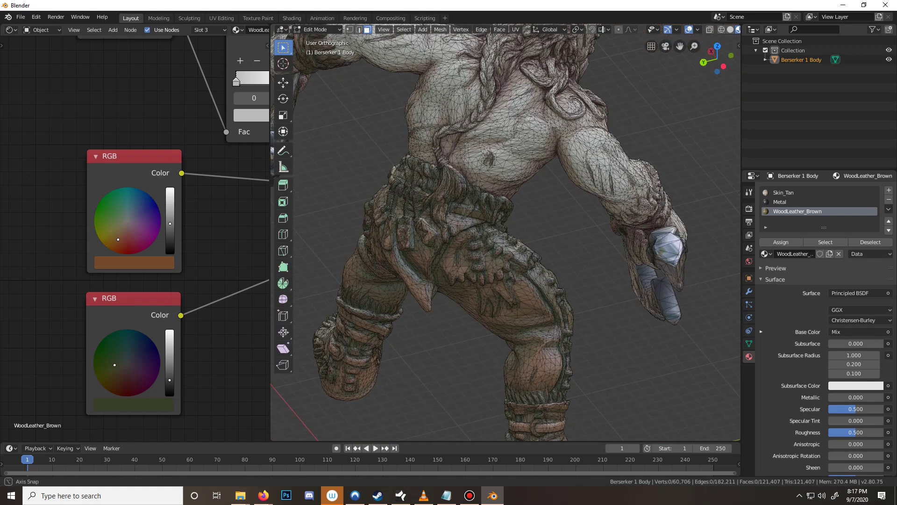
scroll(506, 233, up, 6)
middle_drag(506, 233, 552, 236)
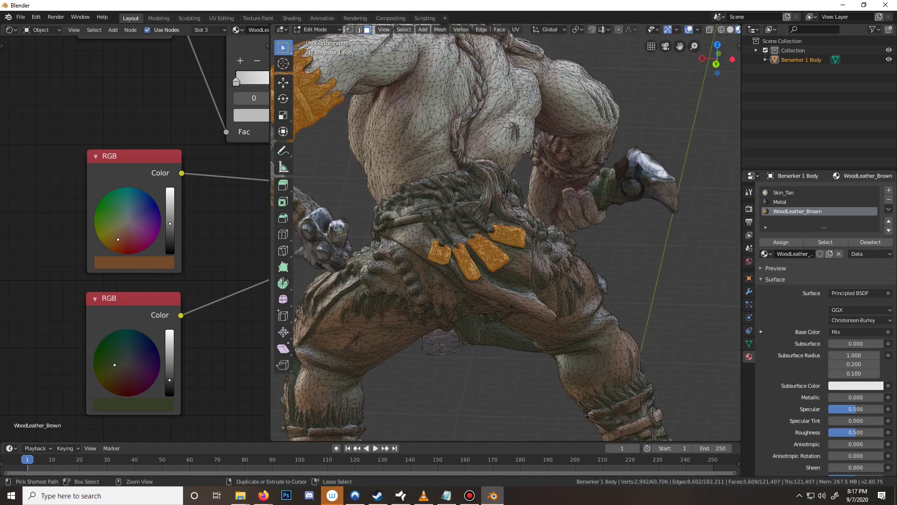
mouse_move(506, 232)
ctrl+middle_down()
mouse_move(505, 276)
mouse_move(478, 276)
mouse_move(488, 270)
ctrl+middle_up()
key(z)
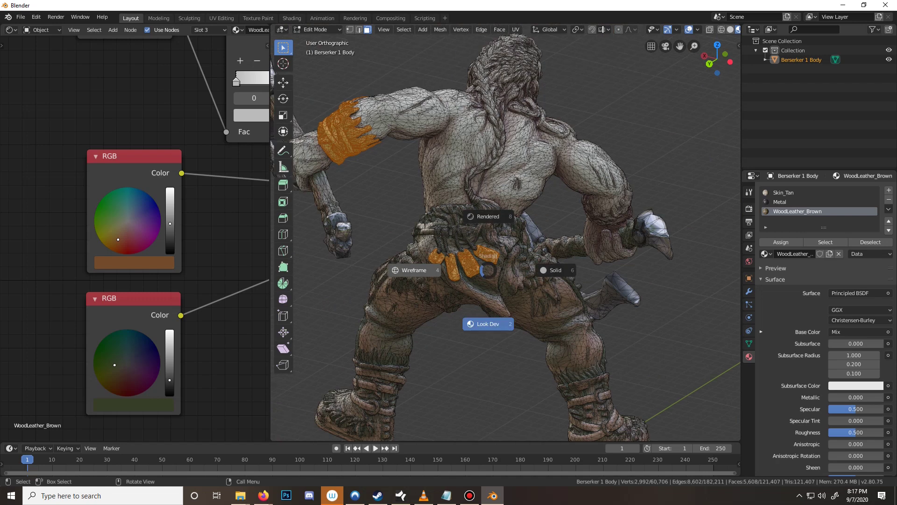
click(481, 270)
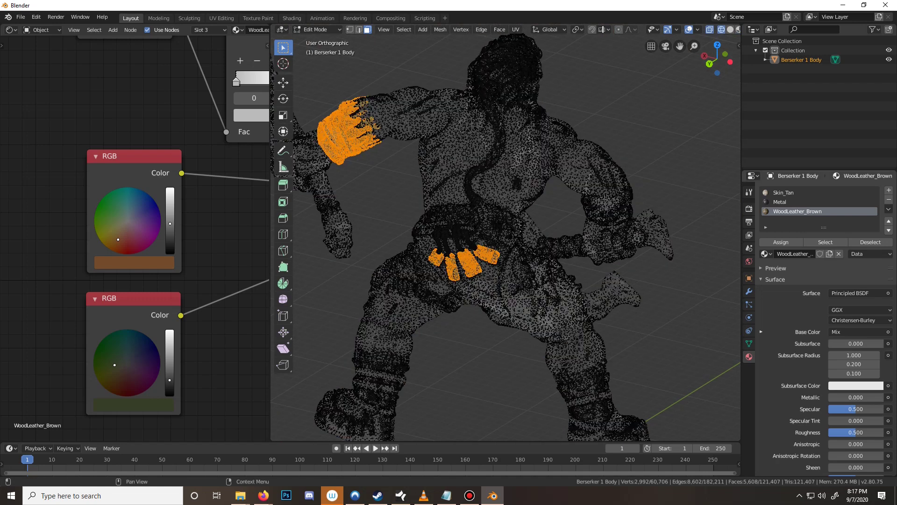
key(c)
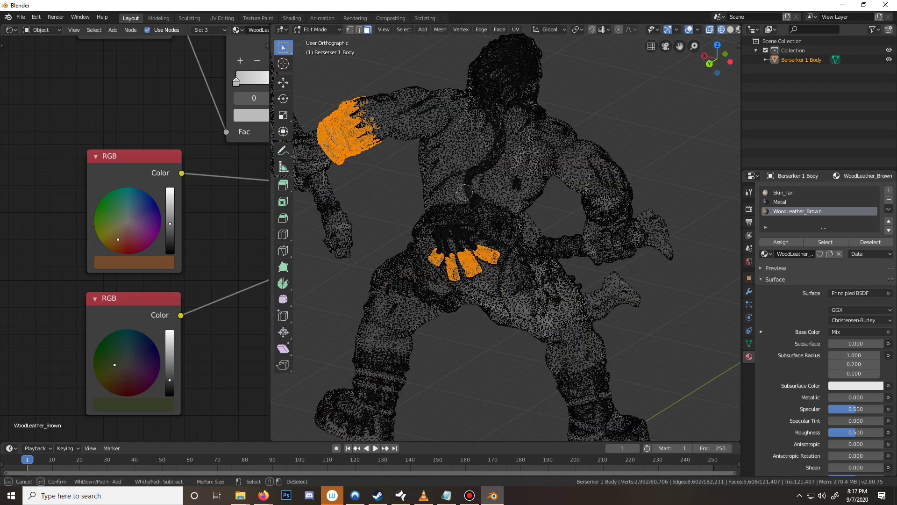
scroll(367, 112, down, 8)
shift+drag(369, 112, 336, 136)
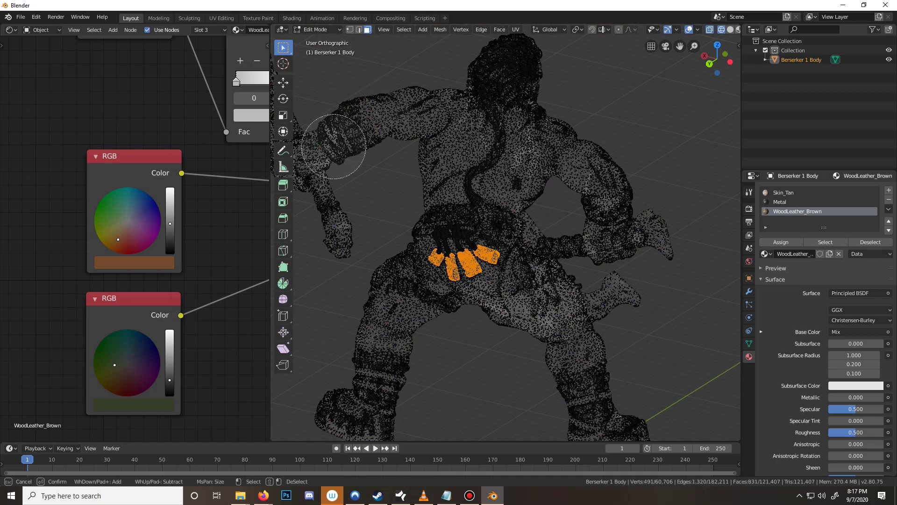
right_click(354, 147)
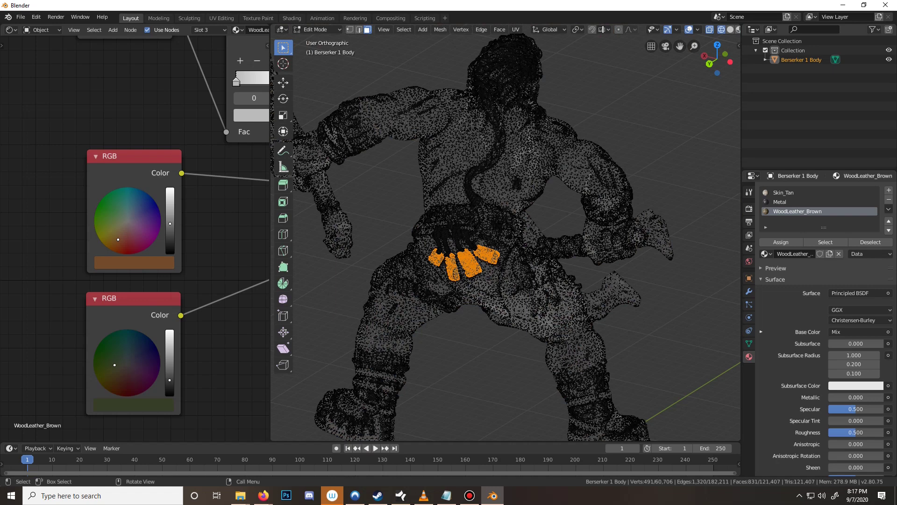
Assign Skin_Tan to the selected belt tags and check the whole figure in Object Mode
key(z)
key(6)
click(783, 192)
click(780, 242)
key(Tab)
middle_drag(584, 243, 351, 196)
middle_drag(664, 234, 673, 205)
In Edit Mode, circle-select the faces of a fur strand on the upper edge of the berserker's right forearm wrap
key(Tab)
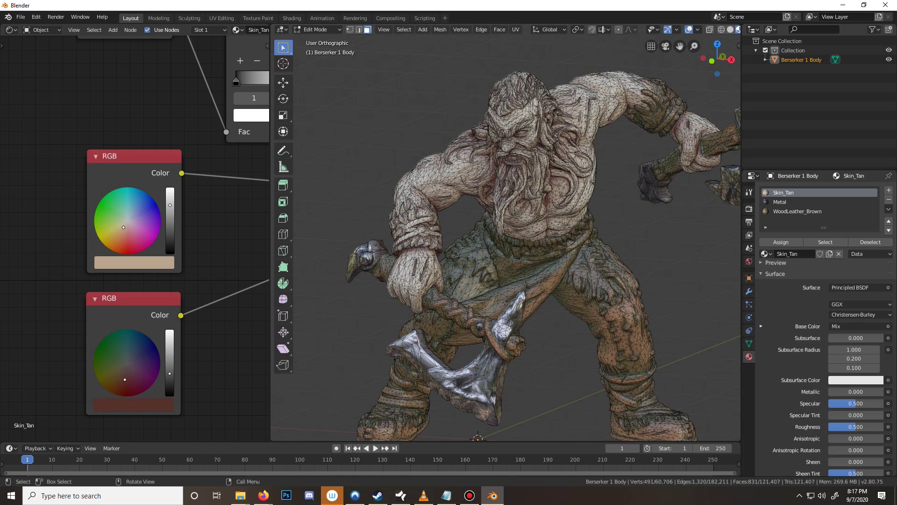
middle_drag(473, 234, 540, 234)
scroll(506, 232, up, 9)
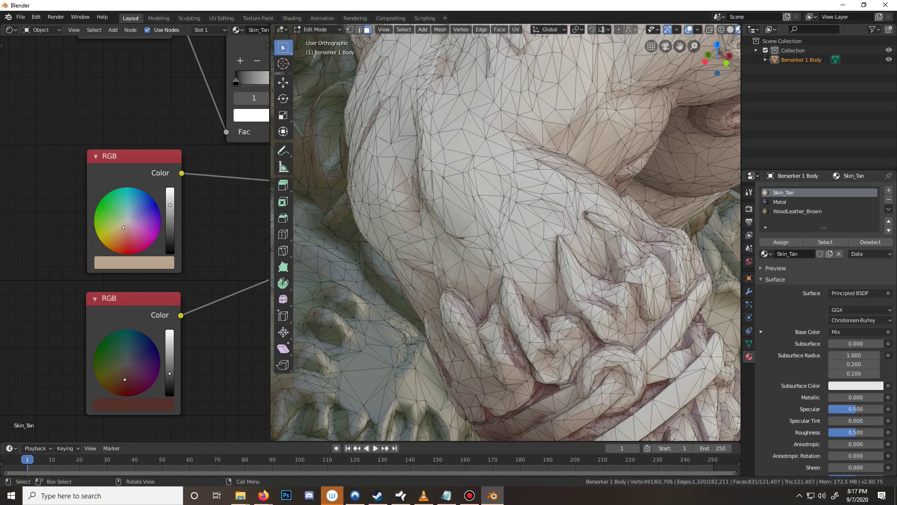
middle_drag(566, 172, 573, 158)
key(c)
mouse_move(573, 154)
mouse_down()
mouse_move(588, 191)
mouse_move(586, 178)
mouse_move(615, 203)
mouse_move(629, 190)
mouse_up()
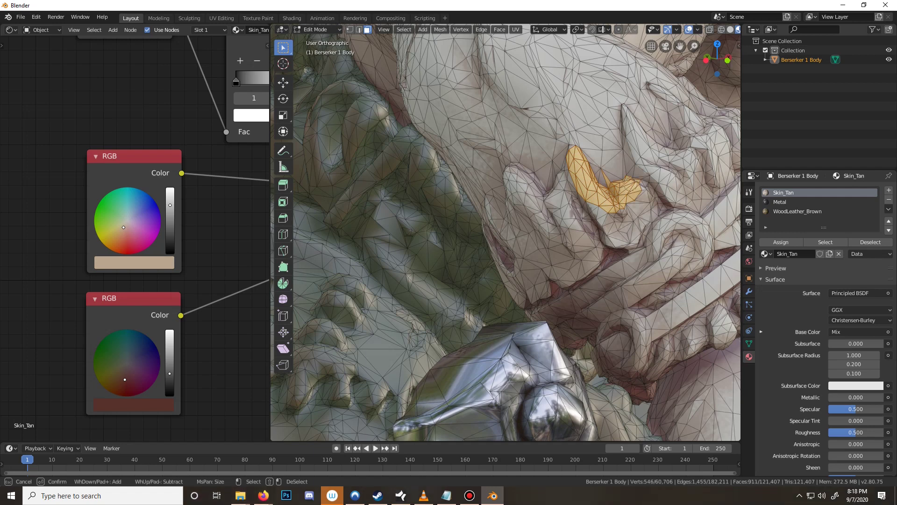
click(634, 186)
right_click(634, 186)
scroll(539, 197, up, 3)
right_click(540, 196)
Extend the selection over more of the right forearm wrap, switching to wireframe for part of it
scroll(505, 232, down, 4)
middle_drag(506, 233, 486, 233)
scroll(477, 180, up, 3)
key(c)
drag(584, 245, 550, 129)
key(shift+z)
scroll(636, 264, down, 8)
ctrl+drag(372, 177, 439, 240)
key(shift+z)
scroll(631, 257, up, 8)
middle_drag(631, 257, 577, 128)
key(c)
drag(577, 129, 578, 239)
scroll(578, 238, down, 3)
middle_drag(578, 238, 481, 211)
scroll(482, 211, up, 4)
drag(477, 206, 593, 163)
right_click(592, 163)
Continue around the right forearm, circle-selecting further wrap faces from new viewing angles
middle_drag(593, 164, 489, 205)
key(c)
mouse_move(489, 205)
mouse_down()
mouse_move(503, 154)
mouse_move(561, 248)
mouse_move(585, 216)
mouse_up()
right_click(584, 217)
middle_drag(585, 217, 542, 166)
key(c)
drag(545, 164, 648, 247)
scroll(647, 248, down, 8)
middle_drag(647, 248, 631, 238)
scroll(631, 238, up, 8)
key(c)
drag(631, 238, 647, 192)
right_click(648, 192)
key(KP_5)
middle_drag(647, 191, 589, 225)
Add the remaining large areas of the right forearm wrap to the selection, viewed close up from several sides
key(c)
scroll(603, 252, up, 5)
drag(607, 252, 518, 311)
right_click(517, 310)
middle_drag(518, 310, 467, 234)
scroll(435, 280, down, 6)
scroll(468, 234, up, 6)
key(c)
mouse_move(455, 252)
mouse_down()
mouse_move(475, 194)
mouse_move(528, 375)
mouse_up()
drag(604, 344, 657, 224)
right_click(657, 224)
middle_drag(657, 225, 575, 225)
key(c)
mouse_move(393, 215)
mouse_down()
mouse_move(425, 276)
mouse_move(552, 257)
mouse_up()
right_click(551, 257)
mouse_move(551, 257)
middle_down()
mouse_move(617, 261)
mouse_move(449, 112)
middle_up()
key(c)
drag(449, 112, 421, 141)
right_click(420, 140)
middle_drag(421, 140, 337, 191)
middle_drag(421, 196, 523, 196)
key(c)
drag(523, 234, 585, 243)
right_click(584, 243)
Complete the right forearm wrap selection with its linked geometry and missed faces, and assign WoodLeather_Brown to it
scroll(505, 234, down, 4)
middle_drag(584, 243, 537, 233)
key(KP_5)
scroll(506, 234, down, 3)
key(l)
scroll(510, 281, up, 7)
mouse_move(509, 280)
middle_down()
mouse_move(561, 286)
mouse_move(497, 318)
mouse_move(430, 337)
middle_up()
key(c)
right_click(497, 318)
key(c)
scroll(624, 221, up, 5)
drag(624, 222, 649, 187)
middle_drag(649, 187, 593, 206)
drag(641, 250, 661, 271)
right_click(661, 271)
middle_drag(661, 270, 449, 213)
key(c)
drag(448, 213, 561, 328)
right_click(561, 327)
mouse_move(561, 327)
middle_down()
mouse_move(467, 261)
mouse_move(585, 243)
middle_up()
scroll(537, 248, down, 4)
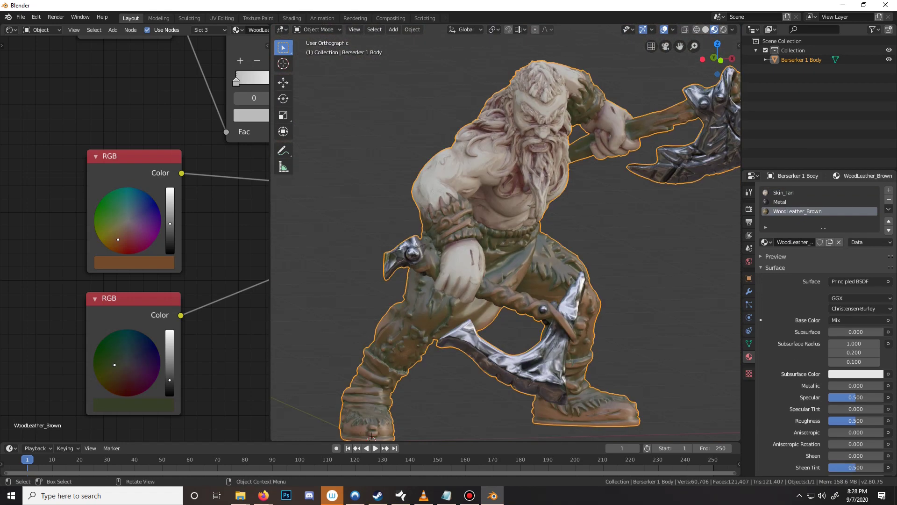
Add a fourth material slot to the body and load the Skin_Tan material into it
middle_drag(537, 248, 517, 237)
scroll(534, 238, down, 3)
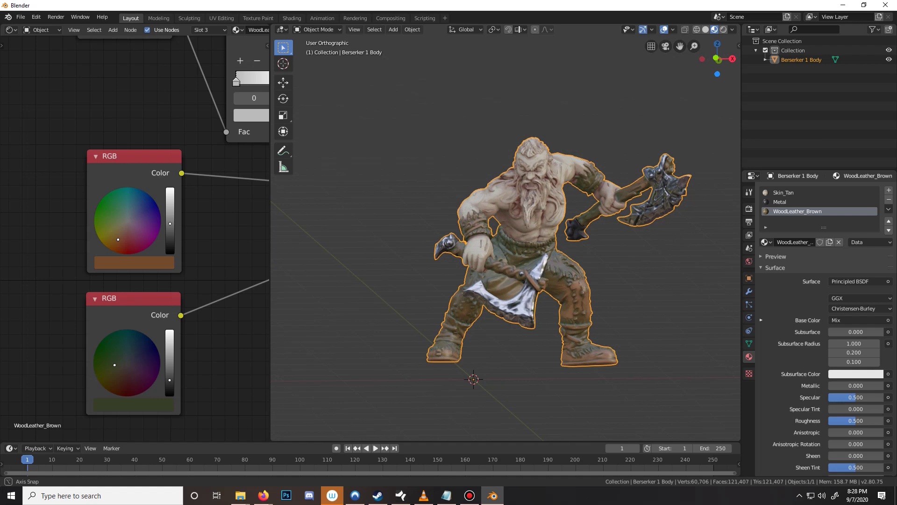
scroll(570, 170, up, 5)
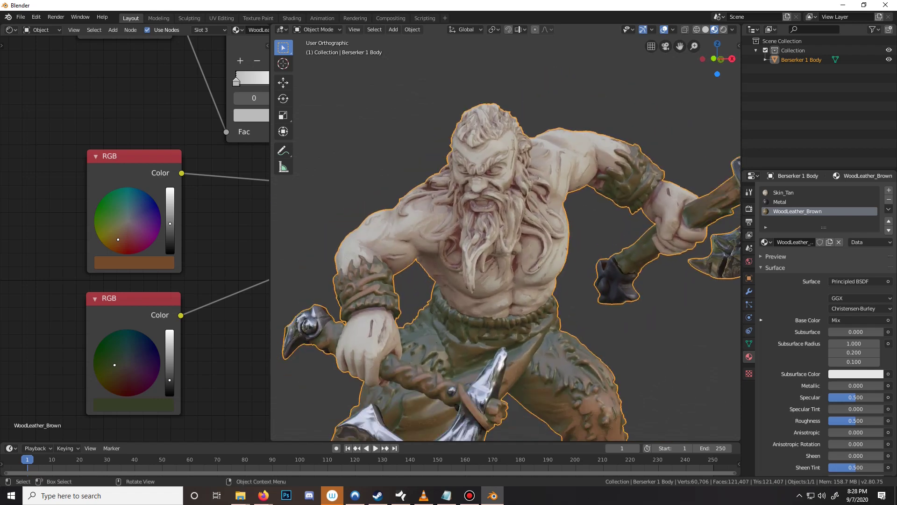
scroll(505, 234, up, 1)
click(889, 191)
click(765, 242)
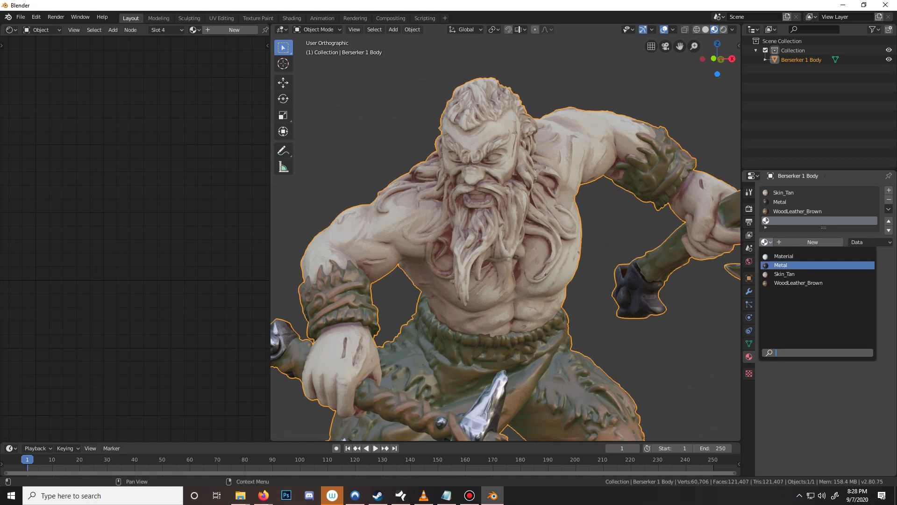
click(785, 274)
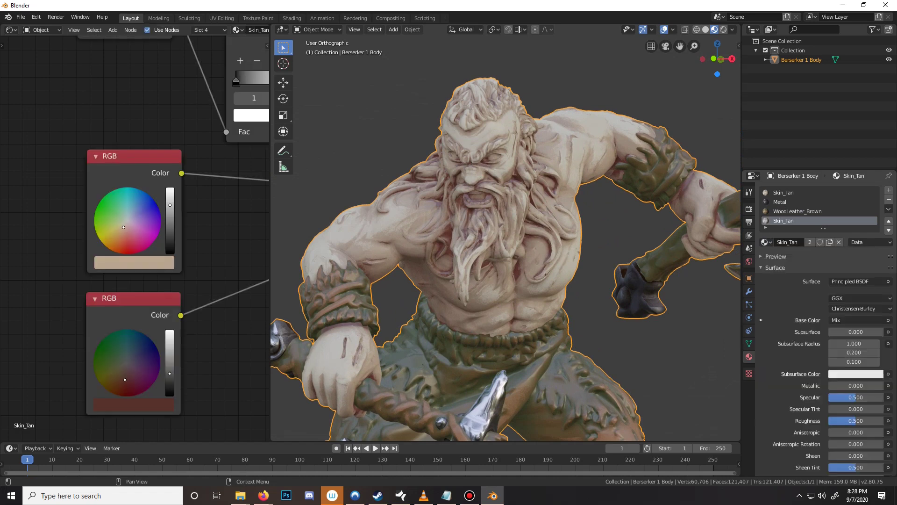
Make the slot's material a separate copy named Red_Hair and set its light tan RGB node to saturated red
click(829, 242)
click(795, 242)
text(Re)
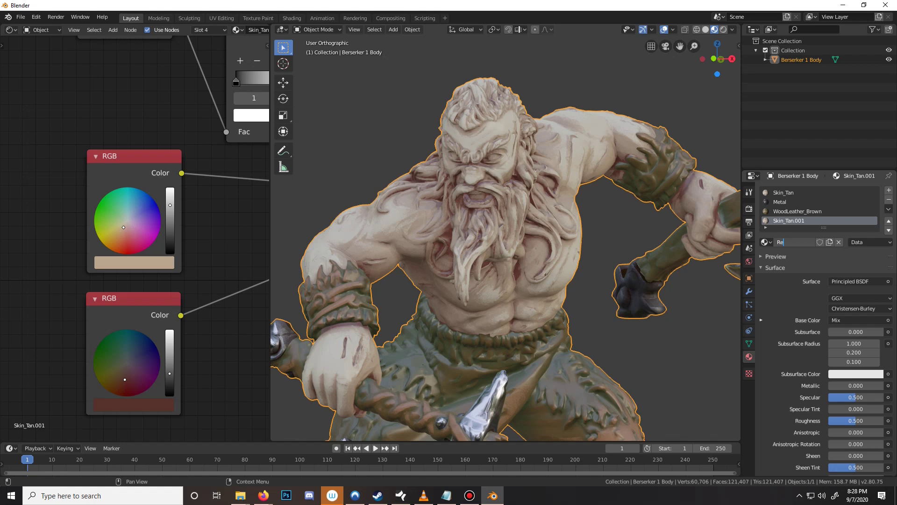
text(d_Hair)
key(Return)
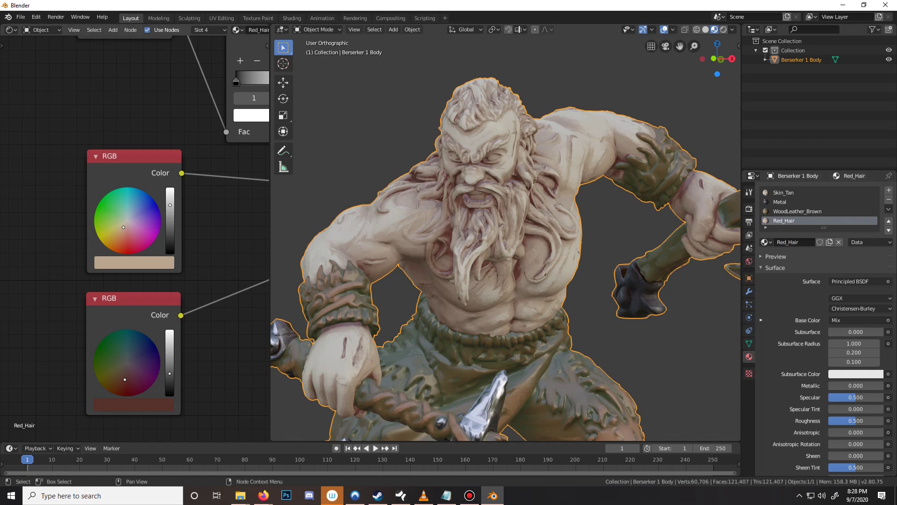
drag(123, 227, 130, 253)
middle_drag(563, 272, 556, 272)
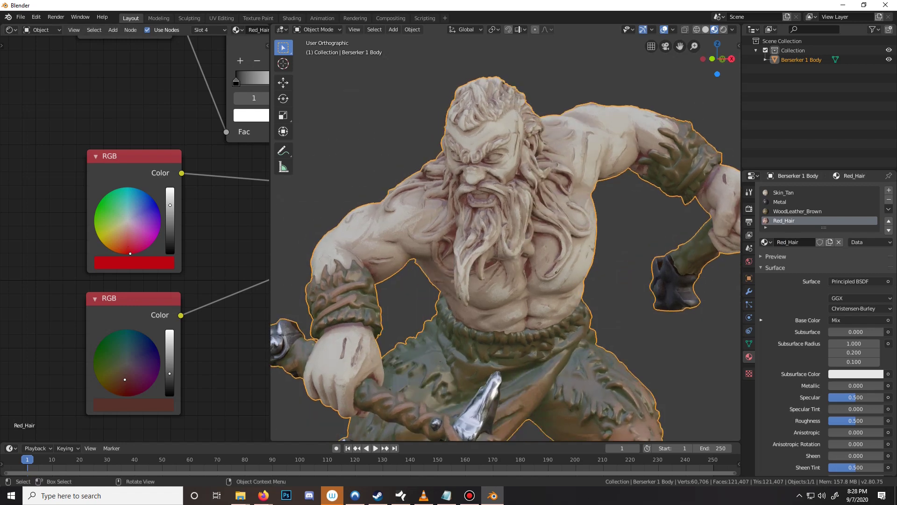
Clear the mesh selection and circle-select the moustache faces on the berserker's left side of the mouth
key(Tab)
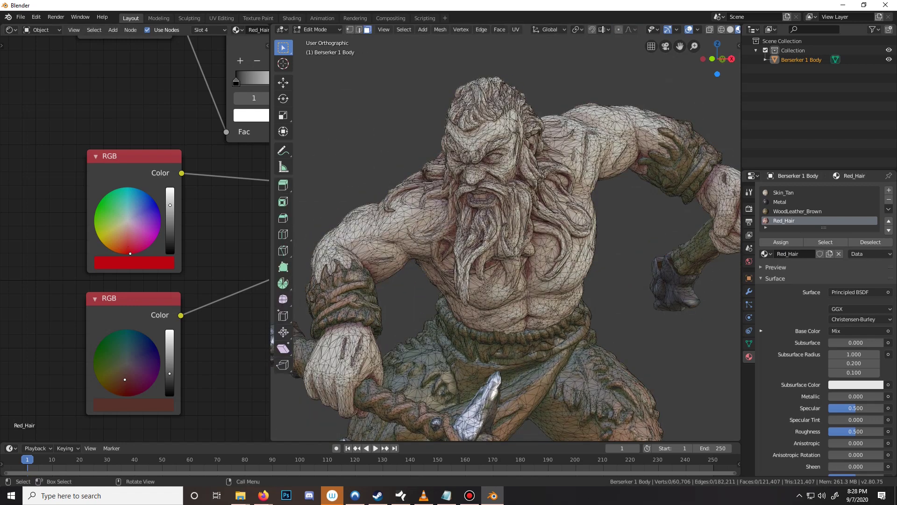
middle_drag(556, 273, 593, 273)
scroll(506, 232, down, 2)
key(a)
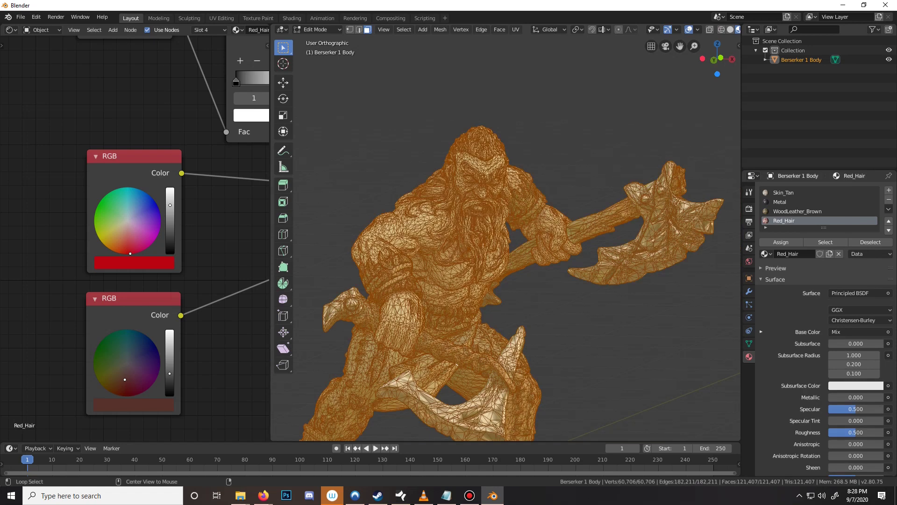
key(alt+a)
scroll(489, 215, up, 9)
shift+middle_drag(489, 214, 484, 256)
middle_drag(524, 234, 533, 234)
scroll(505, 232, up, 4)
key(c)
mouse_move(351, 187)
mouse_down()
mouse_move(312, 183)
mouse_move(348, 164)
mouse_move(348, 148)
mouse_move(386, 189)
mouse_move(387, 163)
mouse_move(437, 215)
mouse_move(345, 206)
mouse_move(376, 203)
mouse_move(418, 255)
mouse_move(397, 361)
mouse_move(401, 328)
mouse_up()
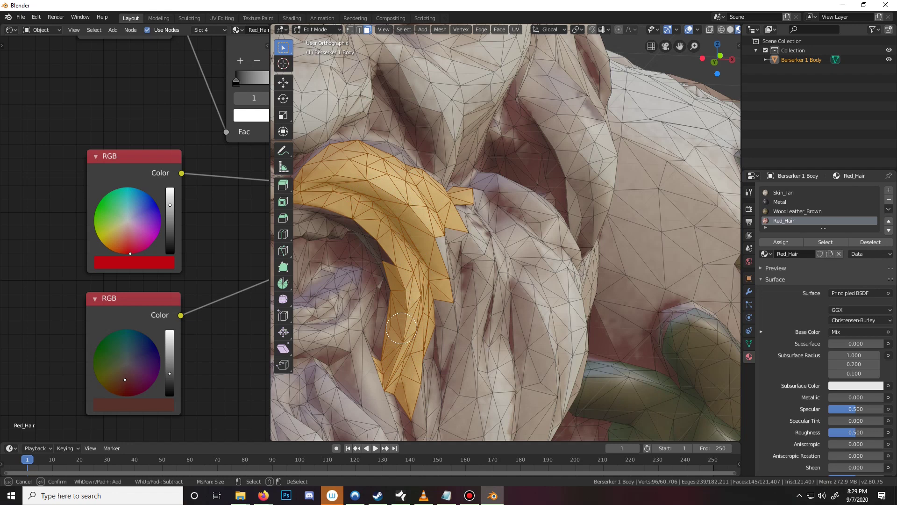
mouse_move(401, 328)
mouse_down()
mouse_move(390, 253)
mouse_move(400, 263)
mouse_move(376, 248)
mouse_move(385, 231)
mouse_move(370, 220)
mouse_move(367, 199)
mouse_move(348, 192)
mouse_move(313, 206)
mouse_move(306, 198)
mouse_up()
scroll(330, 196, up, 4)
key(Escape)
Assign Red_Hair to the selected moustache faces and check the colour in Object Mode
scroll(306, 198, down, 4)
middle_drag(306, 197, 275, 211)
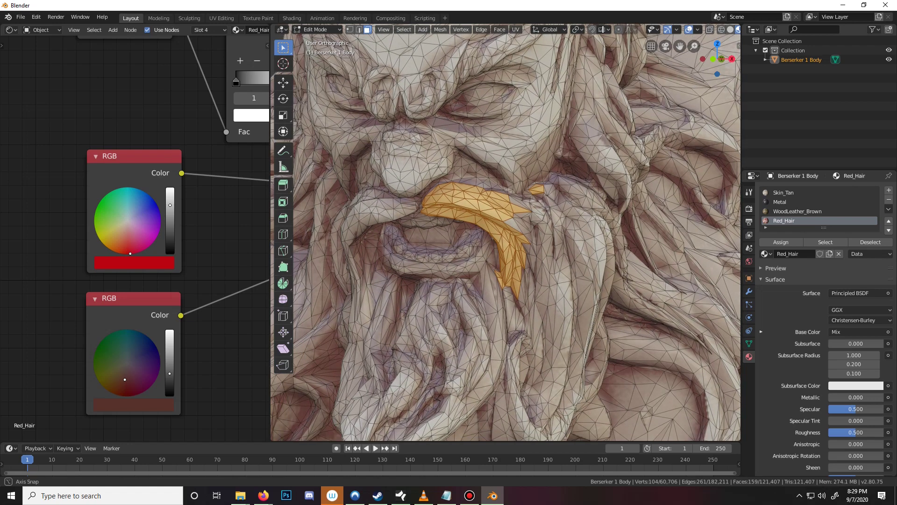
middle_drag(337, 203, 344, 168)
click(781, 242)
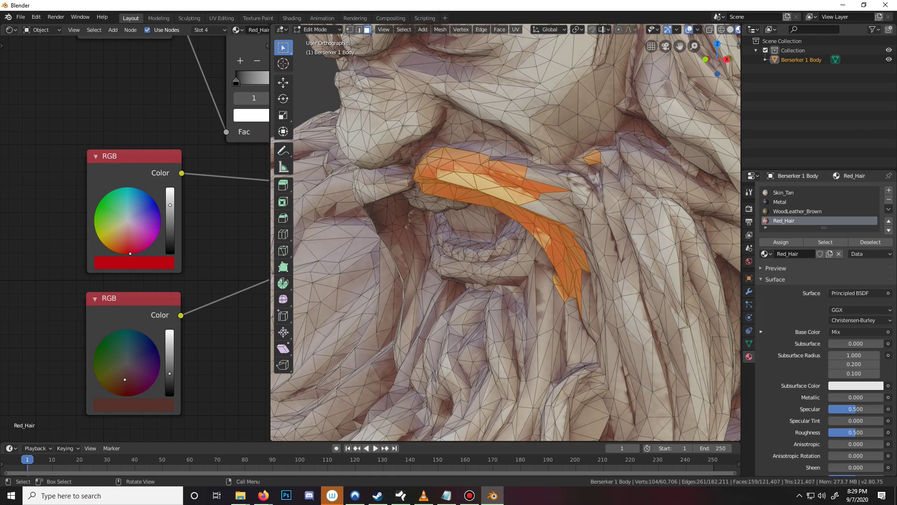
middle_drag(517, 310, 547, 313)
key(Tab)
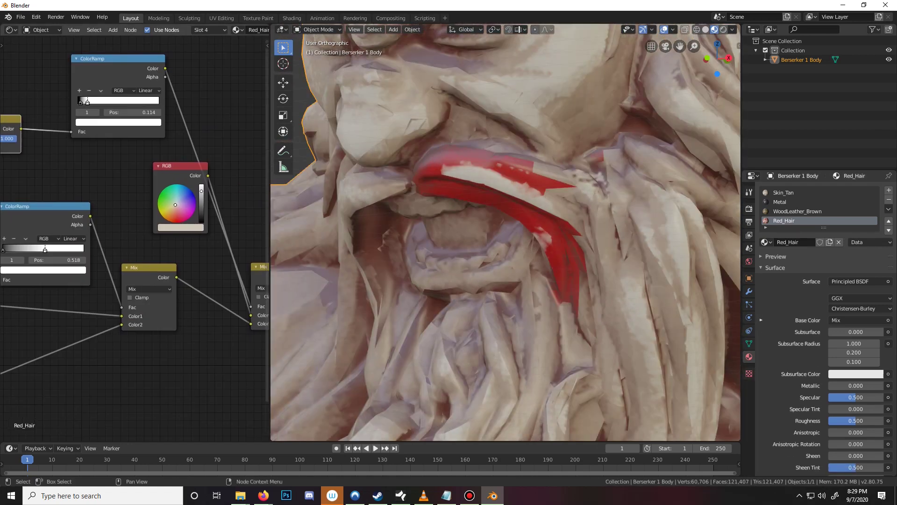
Set the pale highlight RGB node of Red_Hair to light pink and check the moustache
middle_drag(134, 233, 116, 240)
scroll(134, 233, up, 6)
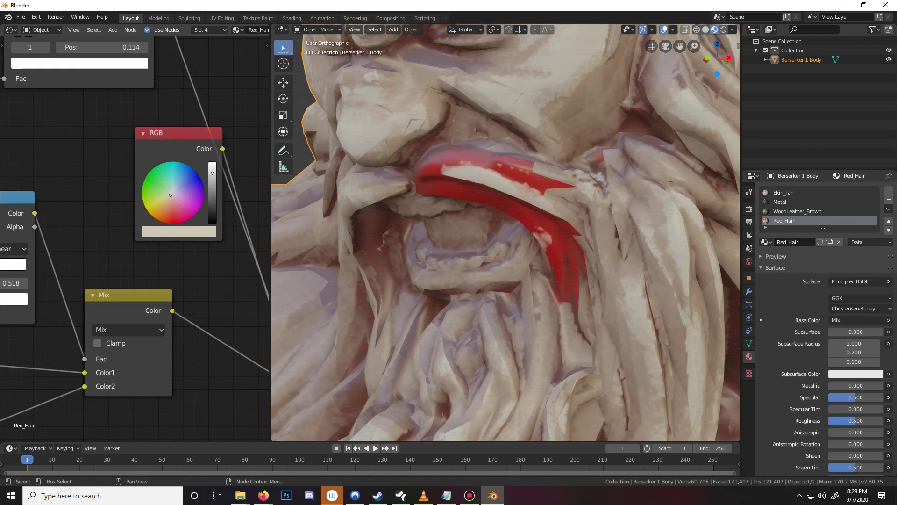
scroll(181, 222, up, 3)
mouse_move(166, 182)
mouse_down()
mouse_move(169, 201)
mouse_move(171, 191)
mouse_up()
scroll(505, 234, down, 6)
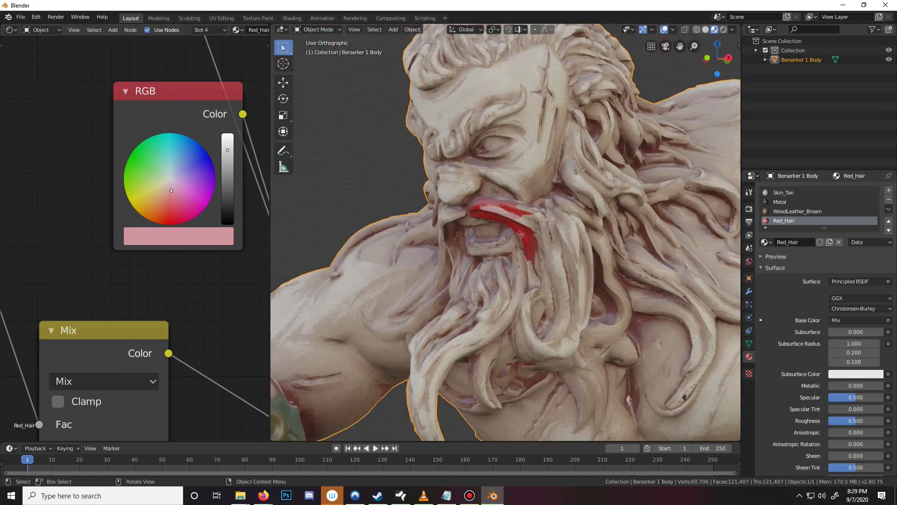
scroll(504, 234, up, 5)
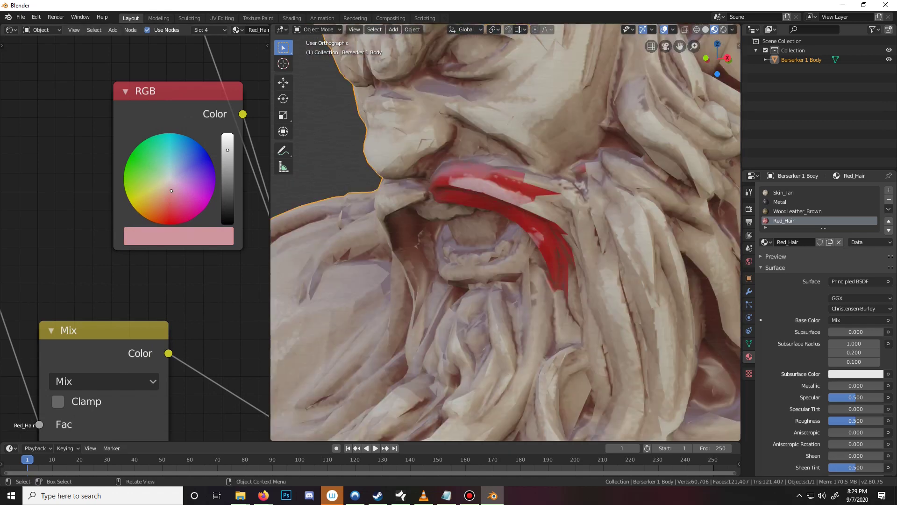
Add the missed faces along the upper edge of the moustache to the selection
key(Tab)
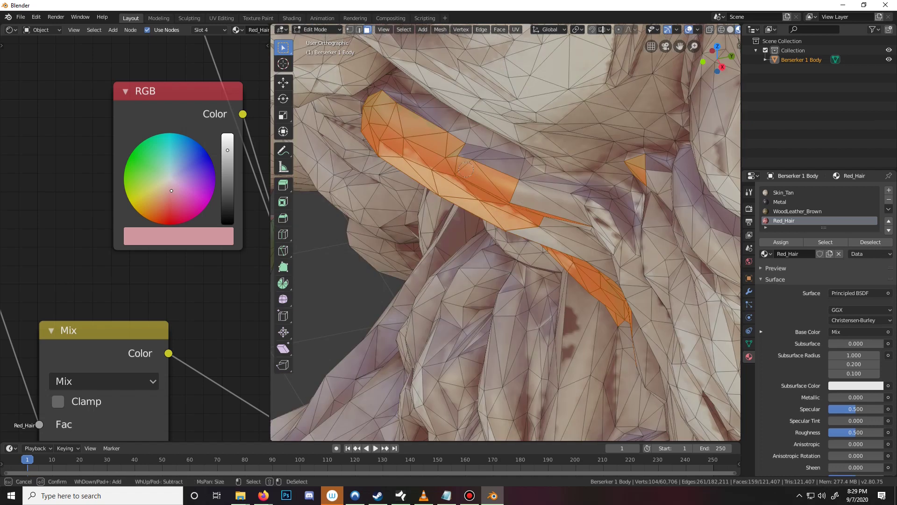
mouse_move(514, 168)
mouse_down()
mouse_move(473, 152)
mouse_move(513, 178)
mouse_move(558, 235)
mouse_move(593, 236)
mouse_move(603, 215)
mouse_move(585, 197)
mouse_move(603, 199)
mouse_move(621, 220)
mouse_move(636, 206)
mouse_up()
key(Escape)
mouse_move(608, 205)
middle_down()
mouse_move(637, 185)
mouse_move(418, 221)
middle_up()
Extend the circle selection from the moustache across the small beard strands to the upper cheek beard ridge
key(c)
click(418, 221)
mouse_move(417, 220)
mouse_down()
mouse_move(409, 206)
mouse_move(424, 187)
mouse_up()
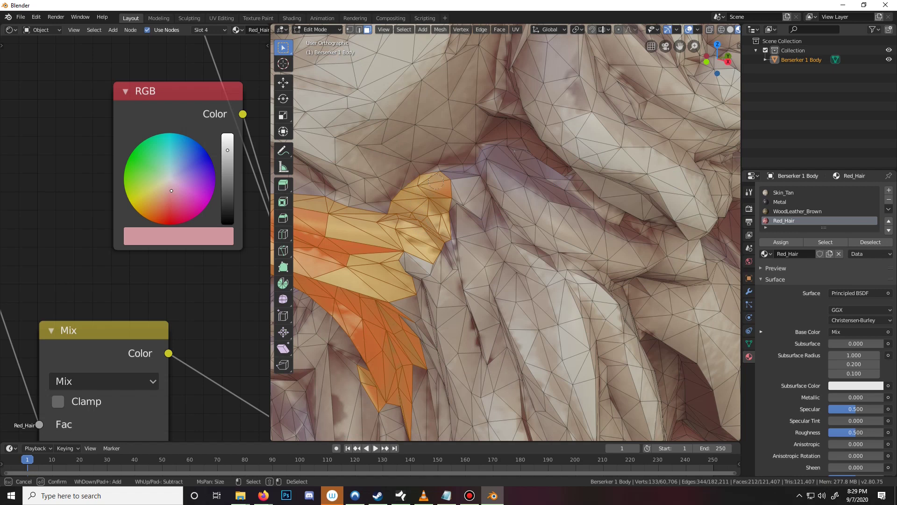
mouse_move(436, 182)
mouse_down()
mouse_move(465, 189)
mouse_move(454, 226)
mouse_move(474, 273)
mouse_move(489, 157)
mouse_move(517, 166)
mouse_up()
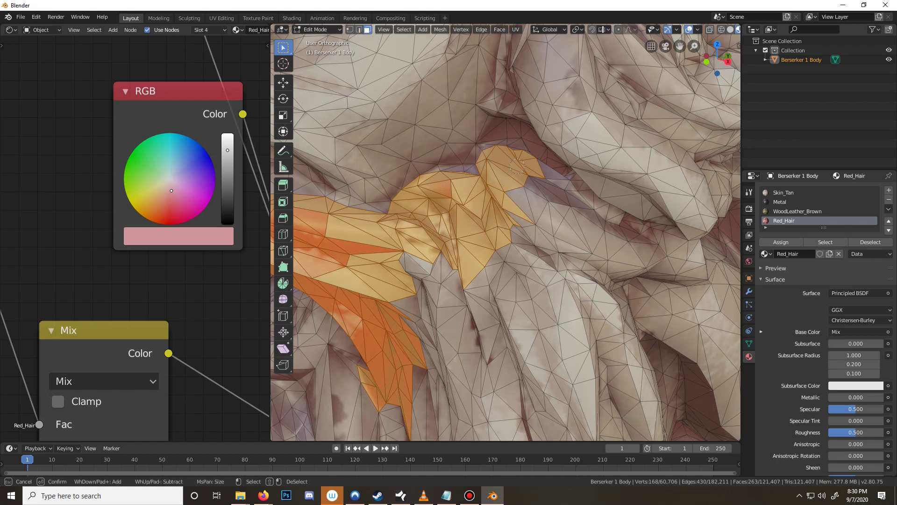
mouse_move(517, 166)
mouse_down()
mouse_move(563, 216)
mouse_move(579, 204)
mouse_up()
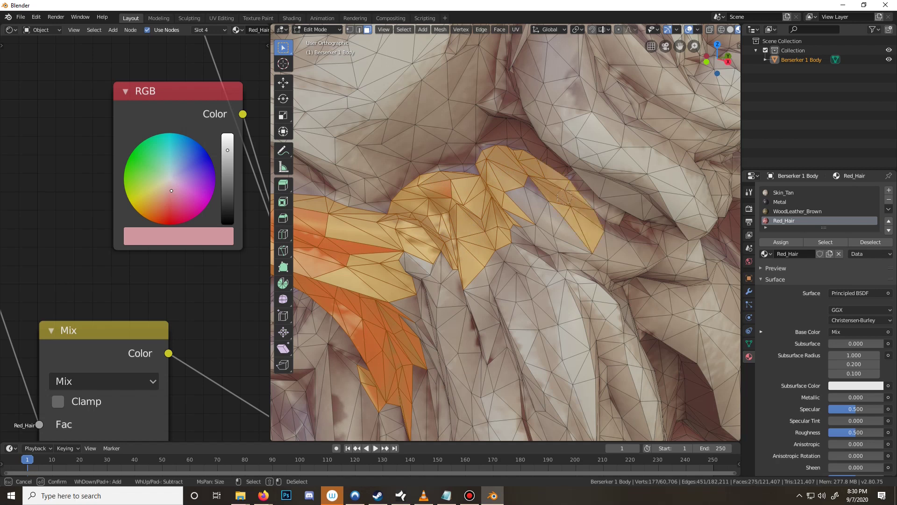
Add the unselected faces inside and behind the cheek beard ridge to the circle selection
key(Escape)
middle_drag(532, 236, 491, 219)
key(c)
click(491, 219)
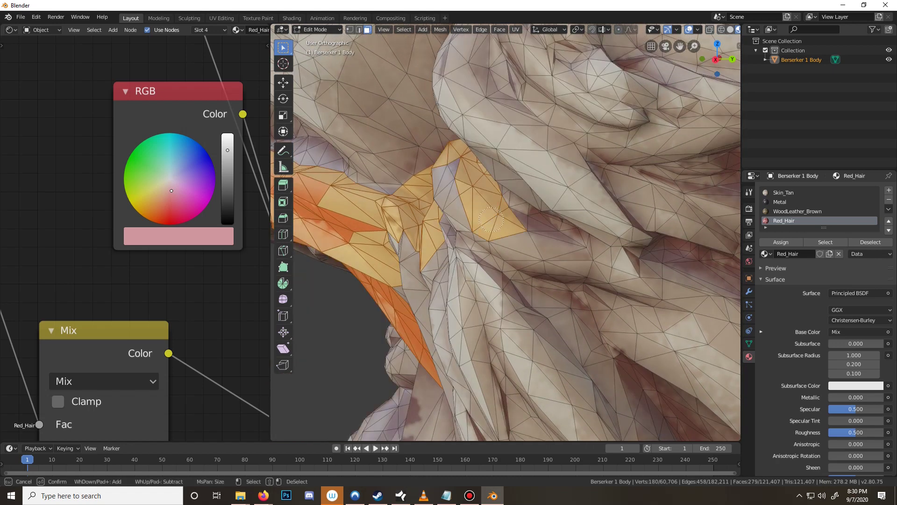
mouse_move(491, 220)
mouse_down()
mouse_move(460, 206)
mouse_move(449, 186)
mouse_up()
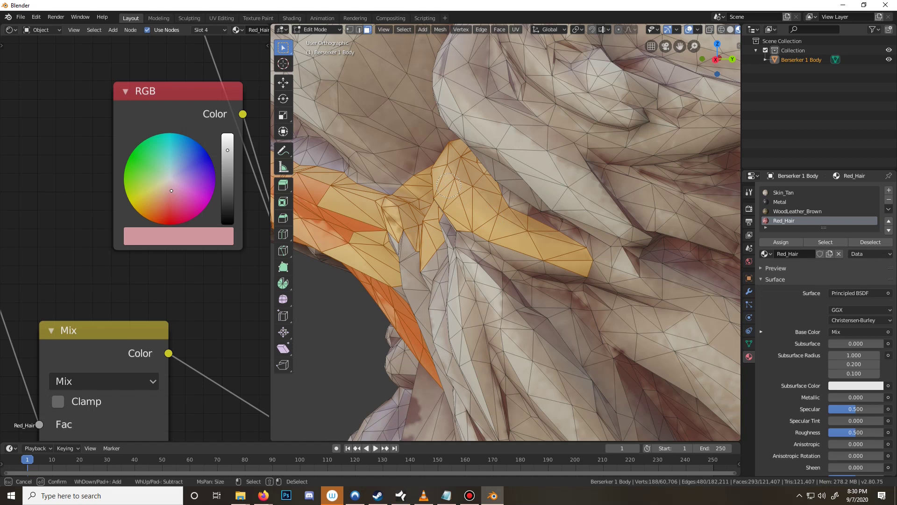
middle_drag(449, 186, 528, 206)
scroll(528, 207, down, 2)
mouse_move(529, 208)
mouse_down()
mouse_move(573, 221)
mouse_move(596, 254)
mouse_move(563, 280)
mouse_move(526, 259)
mouse_move(528, 236)
mouse_up()
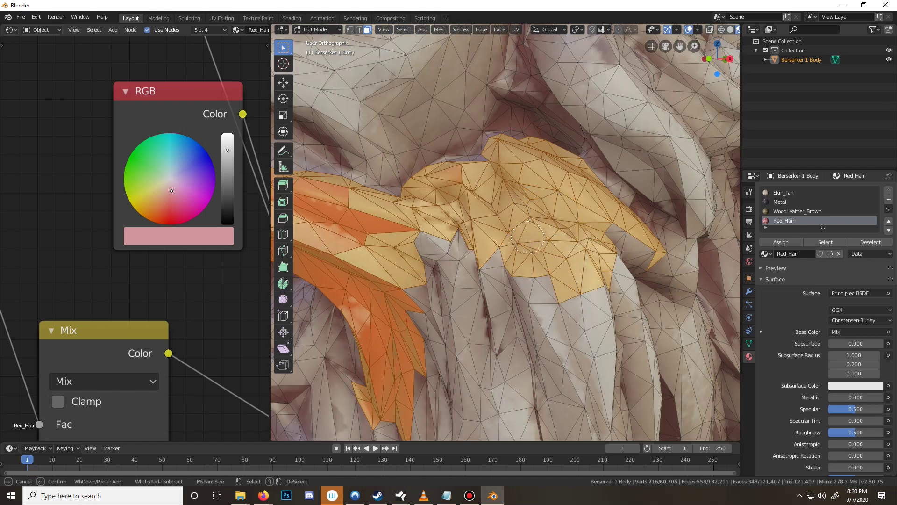
Circle-select the long beard strands hanging below the cheek ridge, including their outer side
right_click(527, 237)
scroll(528, 237, down, 3)
middle_drag(528, 238, 556, 189)
key(c)
drag(519, 201, 482, 254)
right_click(483, 269)
mouse_move(483, 269)
middle_down()
mouse_move(478, 230)
mouse_move(474, 244)
mouse_move(487, 243)
middle_up()
key(c)
mouse_move(463, 299)
mouse_down()
mouse_move(444, 364)
mouse_move(501, 302)
mouse_move(526, 357)
mouse_move(536, 235)
mouse_up()
right_click(540, 226)
middle_drag(608, 196, 518, 218)
key(c)
mouse_move(524, 223)
mouse_down()
mouse_move(515, 216)
mouse_move(507, 262)
mouse_move(520, 280)
mouse_up()
drag(544, 215, 509, 192)
click(499, 182)
right_click(500, 181)
Add the lower part of the sideburn, just above the cheek beard, to the selection
mouse_move(500, 182)
middle_down()
mouse_move(561, 180)
mouse_move(507, 191)
mouse_move(584, 187)
middle_up()
scroll(561, 180, down, 6)
scroll(506, 187, up, 7)
mouse_move(506, 140)
shift+middle_down()
mouse_move(493, 187)
mouse_move(487, 141)
shift+middle_up()
key(c)
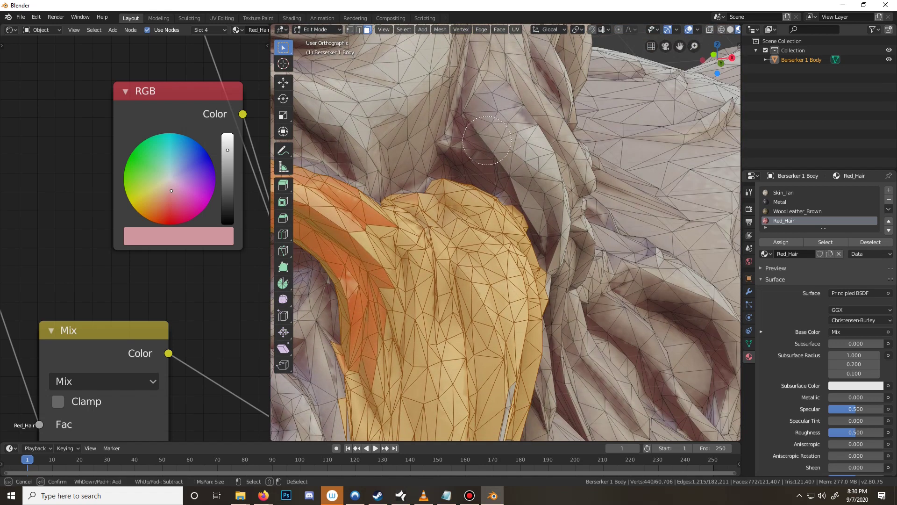
mouse_move(487, 141)
mouse_down()
mouse_move(477, 168)
mouse_move(510, 196)
mouse_move(529, 229)
mouse_move(529, 256)
mouse_move(535, 201)
mouse_move(500, 145)
mouse_move(469, 129)
mouse_move(459, 143)
mouse_move(475, 105)
mouse_move(502, 94)
mouse_up()
key(Escape)
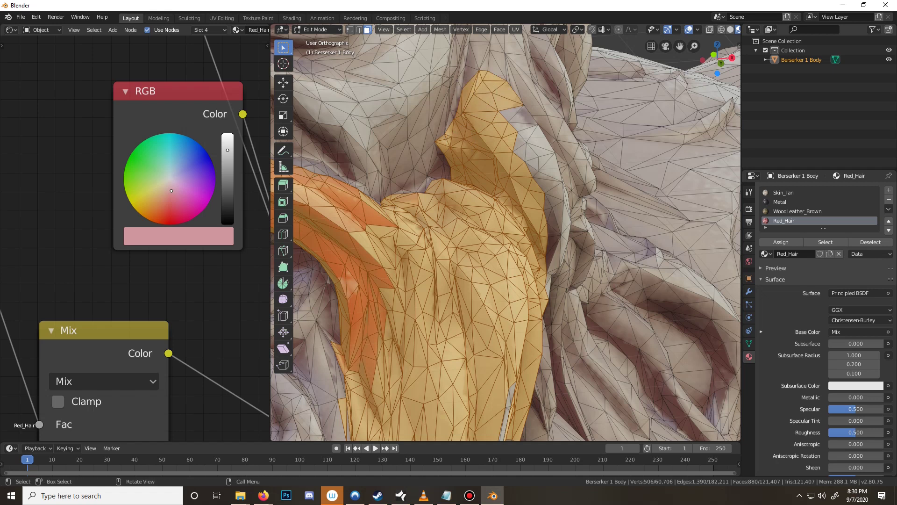
Circle-select the rest of the sideburn in front of the ear and the adjoining beard faces
scroll(503, 94, down, 5)
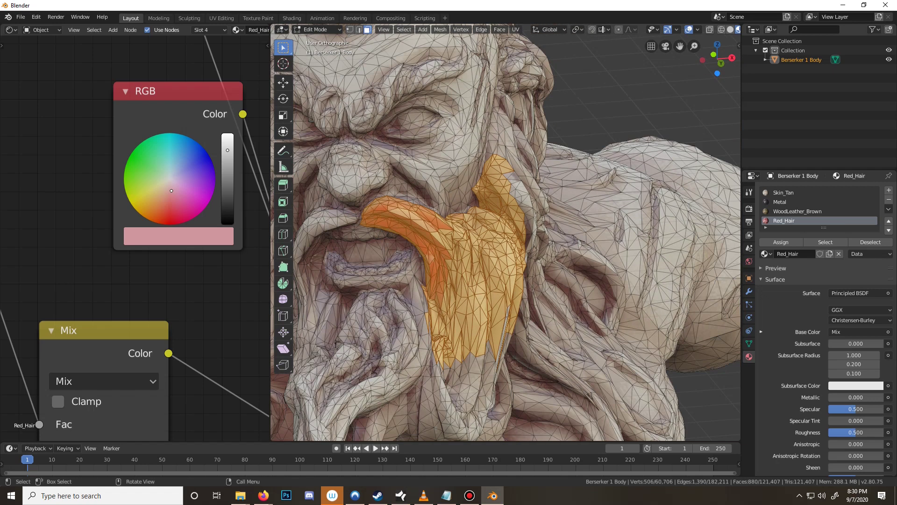
middle_drag(502, 187, 463, 210)
scroll(463, 211, up, 4)
key(c)
mouse_move(410, 279)
mouse_down()
mouse_move(429, 254)
mouse_move(426, 171)
mouse_move(438, 172)
mouse_move(441, 127)
mouse_move(456, 135)
mouse_move(497, 276)
mouse_up()
mouse_move(497, 277)
middle_down()
mouse_move(511, 273)
mouse_move(473, 284)
middle_up()
mouse_move(505, 266)
mouse_down()
mouse_move(514, 306)
mouse_move(498, 311)
mouse_move(538, 369)
mouse_move(563, 346)
mouse_move(558, 280)
mouse_move(540, 244)
mouse_move(548, 191)
mouse_up()
middle_drag(548, 192, 454, 194)
scroll(505, 205, down, 2)
key(c)
mouse_move(517, 206)
mouse_down()
mouse_move(509, 231)
mouse_move(519, 276)
mouse_move(506, 308)
mouse_up()
key(Escape)
Add the small rounded hair lump at the top of the sideburn to the selection
middle_drag(505, 318, 519, 313)
key(c)
middle_drag(388, 229, 423, 220)
middle_click(411, 222)
key(Escape)
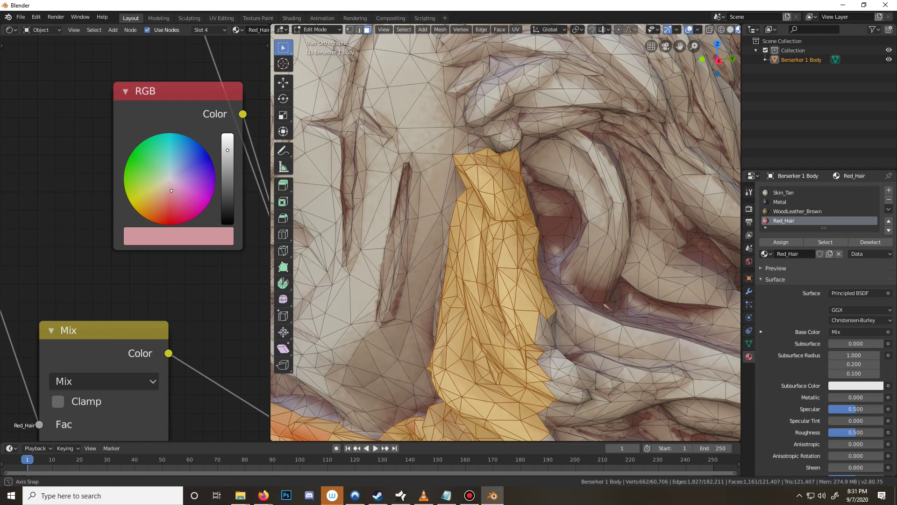
key(c)
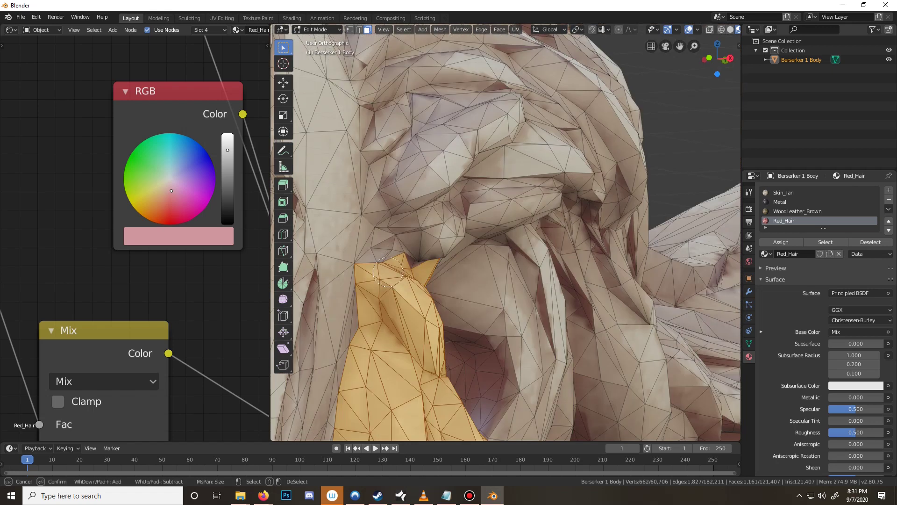
mouse_move(376, 261)
mouse_down()
mouse_move(416, 242)
mouse_move(414, 261)
mouse_move(470, 229)
mouse_move(458, 205)
mouse_move(432, 201)
mouse_up()
key(Escape)
mouse_move(432, 201)
middle_down()
mouse_move(341, 182)
mouse_move(367, 189)
middle_up()
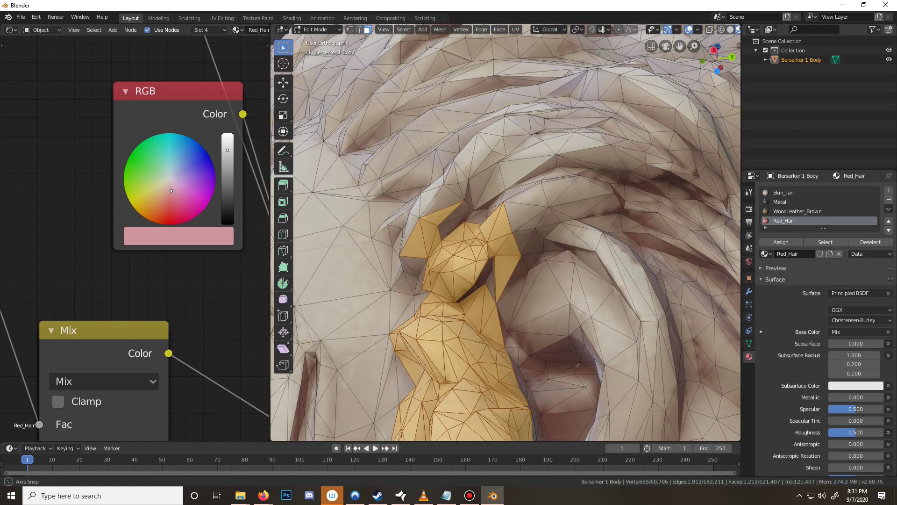
Circle-select the temple hair strands directly above the rounded lump
mouse_move(463, 281)
mouse_down()
mouse_move(598, 201)
mouse_move(607, 217)
mouse_move(466, 229)
mouse_up()
middle_drag(466, 229, 476, 231)
mouse_move(377, 205)
mouse_down()
mouse_move(402, 205)
mouse_move(392, 206)
mouse_move(393, 217)
mouse_move(382, 177)
mouse_move(399, 157)
mouse_move(384, 150)
mouse_move(472, 103)
mouse_move(423, 124)
mouse_up()
mouse_move(426, 178)
mouse_down()
mouse_move(505, 105)
mouse_move(542, 112)
mouse_move(516, 149)
mouse_up()
right_click(516, 149)
middle_drag(516, 148, 395, 161)
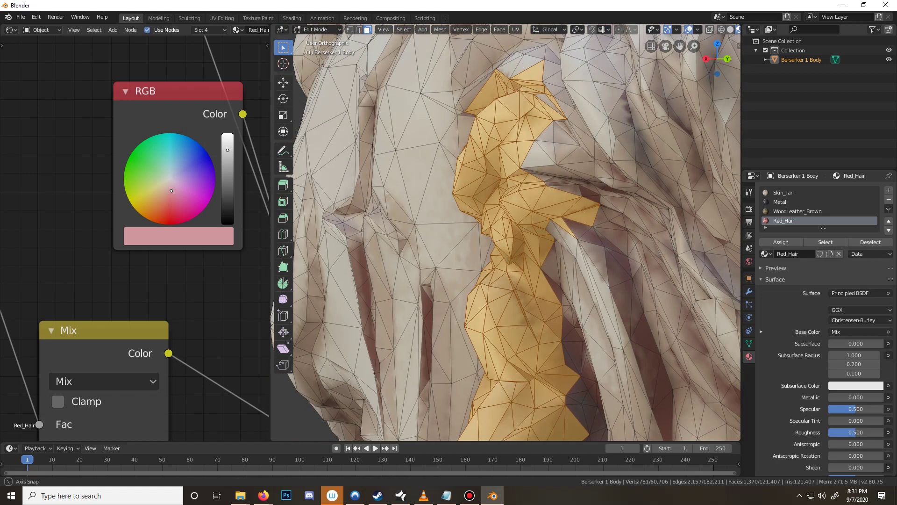
Add the hair strands that sweep back over the top of the ear to the selection
mouse_move(654, 150)
middle_down()
mouse_move(507, 320)
mouse_move(506, 299)
mouse_move(585, 290)
mouse_move(510, 308)
middle_up()
key(c)
shift+click(495, 309)
right_click(495, 310)
key(c)
mouse_move(571, 307)
mouse_down()
mouse_move(552, 265)
mouse_move(508, 264)
mouse_move(496, 191)
mouse_move(432, 143)
mouse_up()
right_click(432, 142)
middle_drag(432, 142, 497, 142)
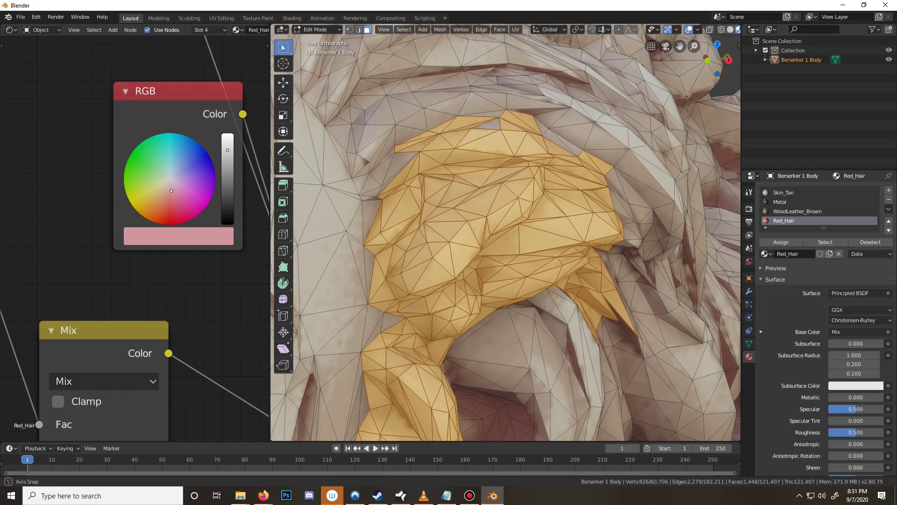
Circle-select the hair along the temple hairline and the neighbouring strands running back above the ear
middle_drag(388, 187, 384, 174)
key(c)
mouse_move(384, 174)
mouse_down()
mouse_move(373, 127)
mouse_move(369, 143)
mouse_move(346, 115)
mouse_move(353, 77)
mouse_move(421, 61)
mouse_move(440, 98)
mouse_move(406, 117)
mouse_move(464, 101)
mouse_up()
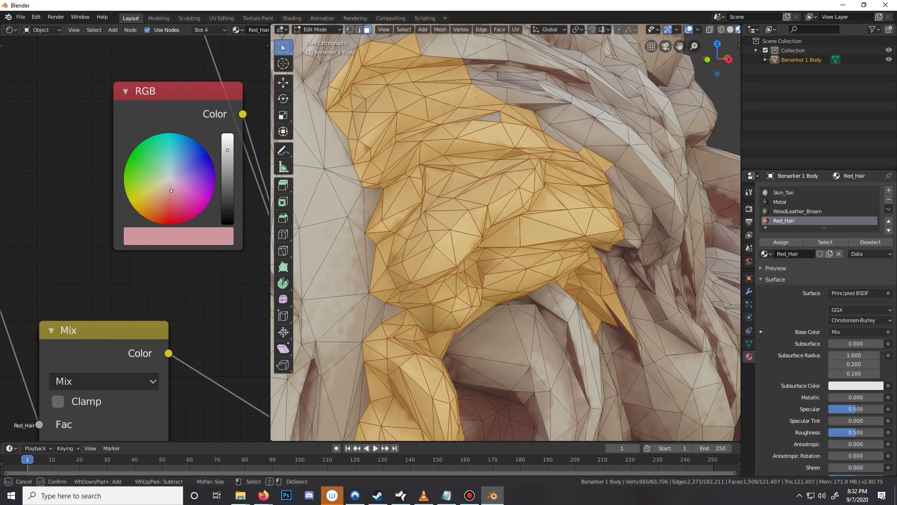
mouse_move(463, 101)
mouse_down()
mouse_move(515, 111)
mouse_move(512, 82)
mouse_move(537, 94)
mouse_move(595, 150)
mouse_move(631, 230)
mouse_move(658, 223)
mouse_up()
right_click(657, 223)
middle_drag(657, 223, 425, 125)
key(c)
mouse_move(419, 250)
mouse_down()
mouse_move(444, 278)
mouse_move(450, 301)
mouse_move(453, 293)
mouse_move(538, 383)
mouse_move(544, 280)
mouse_move(459, 207)
mouse_move(421, 148)
mouse_up()
right_click(401, 149)
Add the hair strands that run down behind the ear to the selection
scroll(402, 149, down, 5)
mouse_move(401, 149)
middle_down()
mouse_move(426, 164)
mouse_move(414, 203)
middle_up()
key(c)
mouse_move(484, 189)
mouse_down()
mouse_move(542, 235)
mouse_move(551, 258)
mouse_move(556, 286)
mouse_move(536, 299)
mouse_move(523, 324)
mouse_up()
right_click(524, 326)
mouse_move(524, 325)
middle_down()
mouse_move(510, 314)
mouse_move(549, 333)
middle_up()
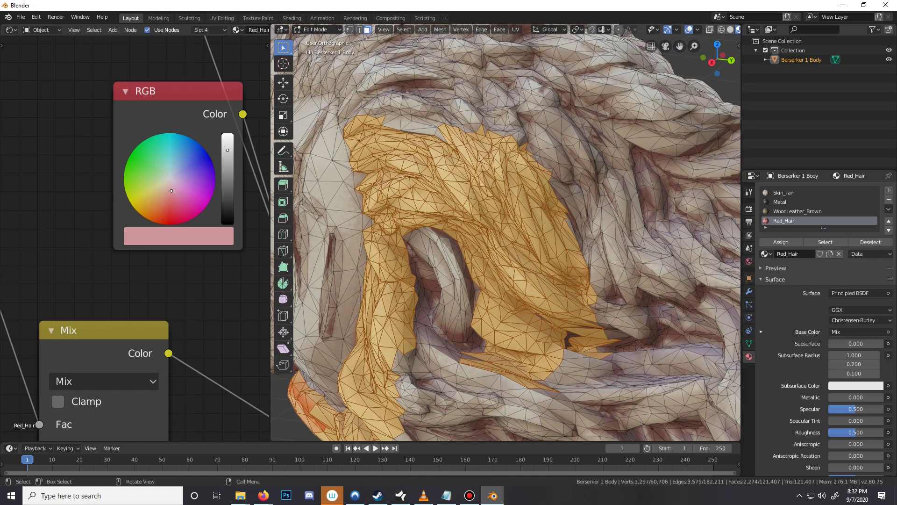
Fill the unselected gaps between the strands behind and beneath the ear
scroll(509, 353, up, 4)
key(c)
click(474, 353)
right_click(474, 353)
scroll(474, 353, down, 6)
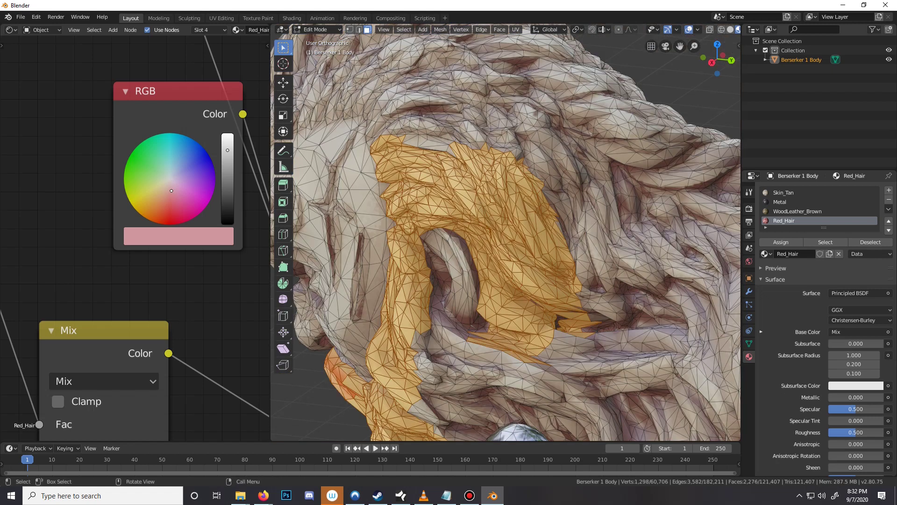
scroll(491, 280, up, 5)
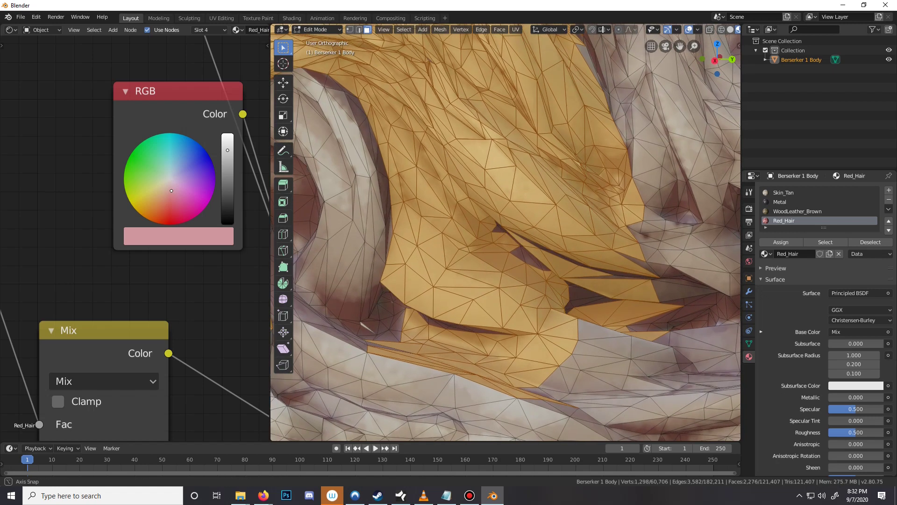
key(c)
mouse_move(407, 376)
mouse_down()
mouse_move(486, 328)
mouse_move(507, 239)
mouse_up()
right_click(507, 238)
Circle-select the hair faces between the sideburn and the bottom of the ear
scroll(507, 238, down, 6)
middle_drag(507, 238, 477, 264)
scroll(476, 264, up, 4)
key(c)
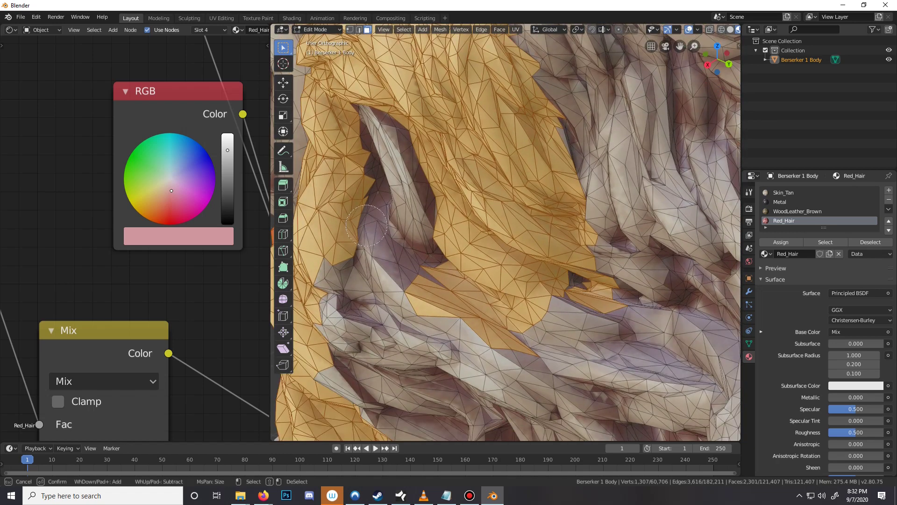
mouse_move(368, 232)
mouse_down()
mouse_move(367, 244)
mouse_move(388, 241)
mouse_move(404, 269)
mouse_move(405, 260)
mouse_move(407, 274)
mouse_move(444, 276)
mouse_move(446, 266)
mouse_up()
key(Escape)
Add the tangled beard strands on the jaw below the ear to the selection
scroll(447, 267, down, 4)
mouse_move(447, 266)
middle_down()
mouse_move(532, 264)
mouse_move(456, 259)
middle_up()
scroll(455, 260, up, 4)
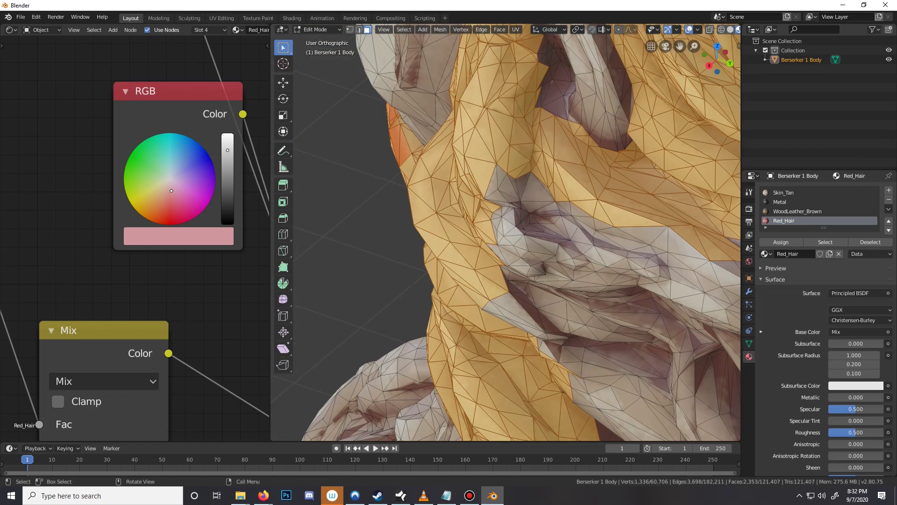
key(c)
mouse_move(524, 187)
mouse_down()
mouse_move(537, 313)
mouse_move(566, 220)
mouse_move(640, 252)
mouse_move(556, 278)
mouse_move(646, 261)
mouse_move(673, 217)
mouse_move(682, 276)
mouse_move(599, 301)
mouse_move(556, 325)
mouse_move(549, 346)
mouse_move(505, 298)
mouse_up()
key(Escape)
scroll(505, 298, down, 4)
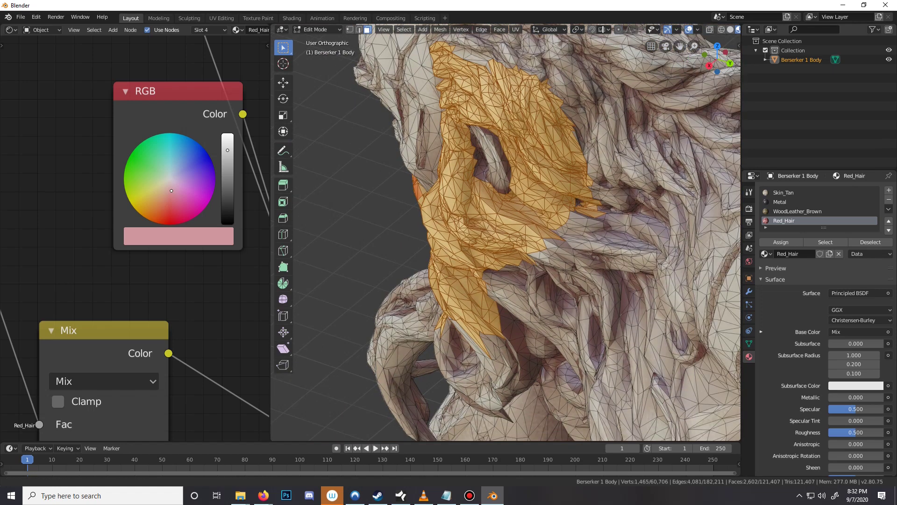
Extend the circle selection across the neck hair and up the strands behind the ear
middle_drag(555, 220, 529, 204)
key(c)
drag(529, 204, 531, 136)
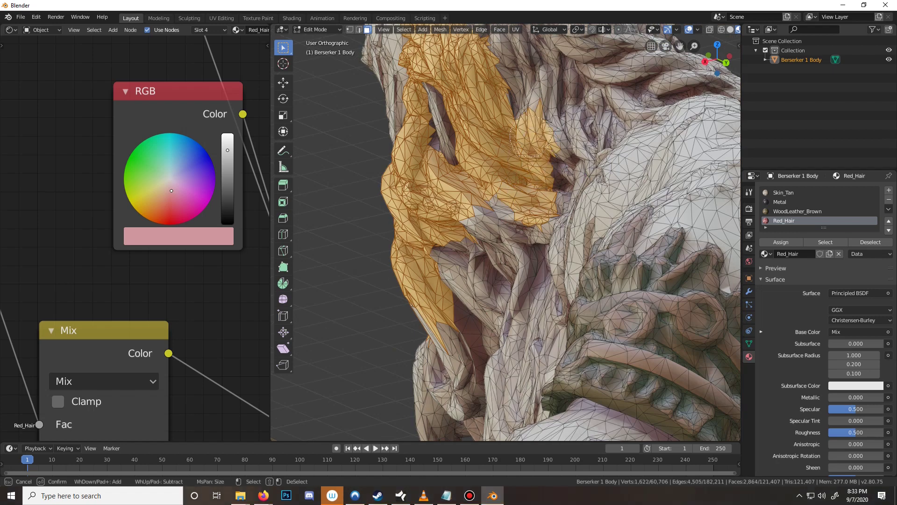
mouse_move(531, 136)
mouse_down()
mouse_move(514, 100)
mouse_move(533, 93)
mouse_move(543, 116)
mouse_move(563, 87)
mouse_move(511, 55)
mouse_up()
right_click(513, 55)
Circle-select further hair strands toward the back of the head and down the neck
scroll(515, 54, down, 5)
middle_drag(514, 55, 554, 56)
mouse_move(507, 280)
ctrl+middle_down()
mouse_move(507, 187)
mouse_move(546, 164)
ctrl+middle_up()
key(c)
mouse_move(590, 160)
mouse_down()
mouse_move(595, 93)
mouse_move(606, 100)
mouse_move(586, 113)
mouse_up()
mouse_move(568, 142)
mouse_down()
mouse_move(538, 206)
mouse_move(495, 243)
mouse_move(489, 232)
mouse_move(526, 247)
mouse_move(526, 297)
mouse_move(539, 226)
mouse_move(552, 260)
mouse_up()
right_click(552, 260)
Add the beard and hair strand ends lying toward the shoulder to the selection
mouse_move(552, 260)
middle_down()
mouse_move(594, 248)
mouse_move(617, 253)
middle_up()
shift+middle_drag(617, 254, 472, 165)
scroll(472, 164, up, 1)
key(c)
mouse_move(432, 152)
mouse_down()
mouse_move(393, 200)
mouse_move(363, 173)
mouse_up()
mouse_move(364, 174)
mouse_down()
mouse_move(365, 245)
mouse_move(467, 191)
mouse_up()
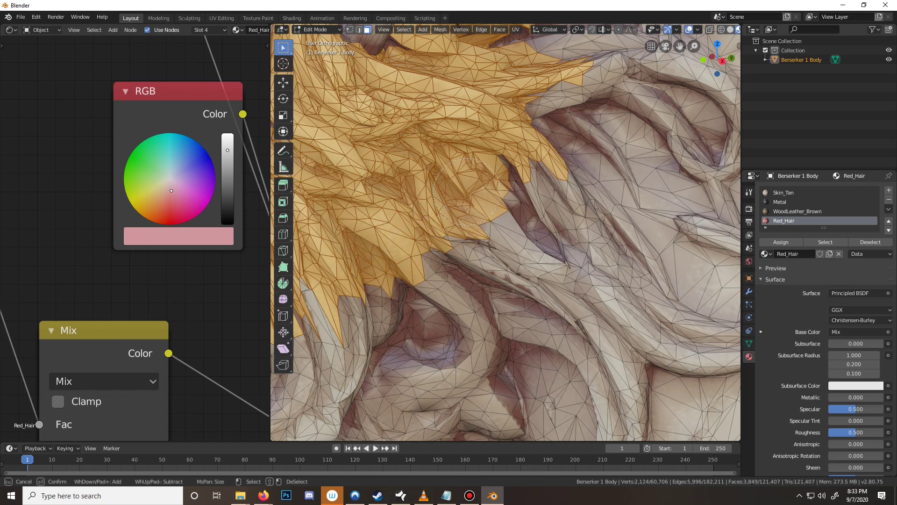
click(466, 192)
right_click(467, 192)
Circle-select the curling lower strands that spread over the chest beneath the main hair mass
scroll(467, 191, down, 8)
middle_drag(466, 192, 424, 192)
scroll(424, 192, up, 7)
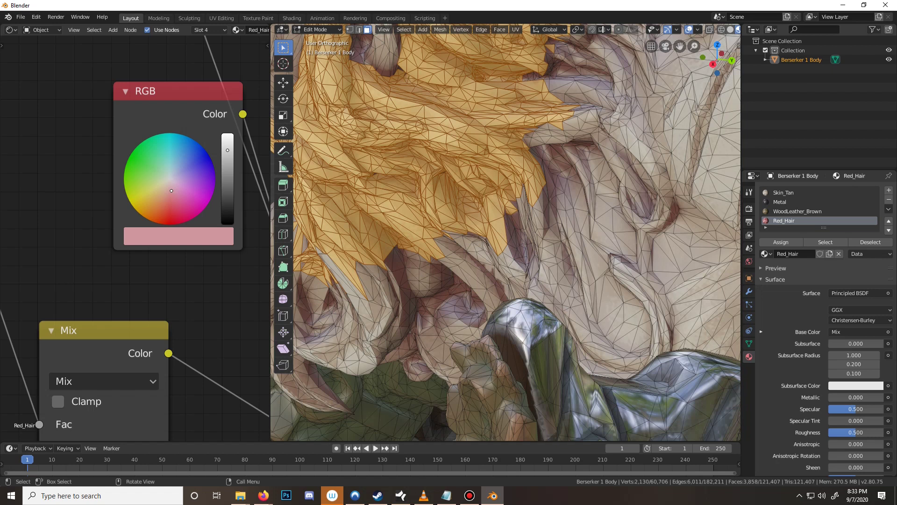
scroll(536, 232, up, 1)
key(c)
mouse_move(512, 234)
mouse_down()
mouse_move(504, 266)
mouse_move(514, 264)
mouse_up()
click(515, 295)
right_click(515, 294)
middle_drag(515, 295, 561, 260)
key(c)
mouse_move(486, 265)
mouse_down()
mouse_move(448, 239)
mouse_move(447, 273)
mouse_move(482, 325)
mouse_move(474, 293)
mouse_move(486, 355)
mouse_move(491, 313)
mouse_move(532, 315)
mouse_move(621, 371)
mouse_move(509, 219)
mouse_up()
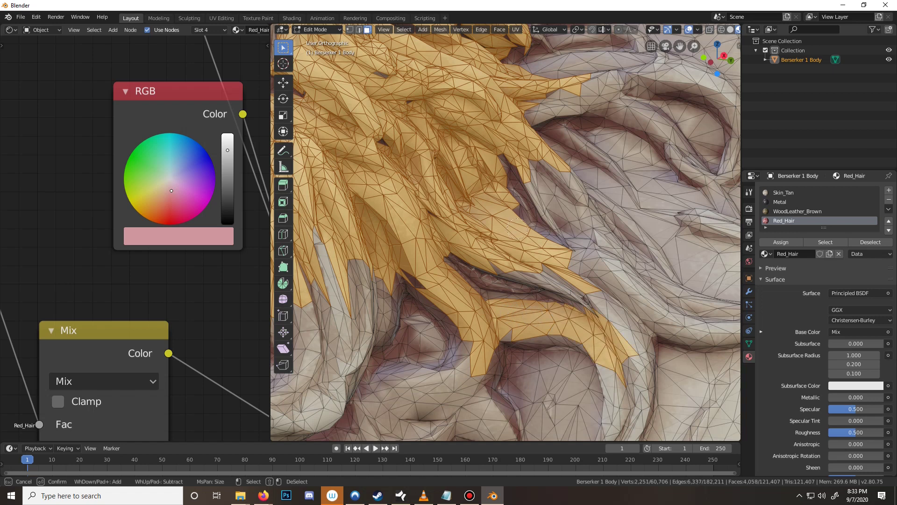
key(Escape)
Switch to wireframe shading and circle-select through the curled beard tips hanging in front of the chest
scroll(515, 224, down, 8)
middle_drag(514, 224, 493, 184)
scroll(532, 197, up, 4)
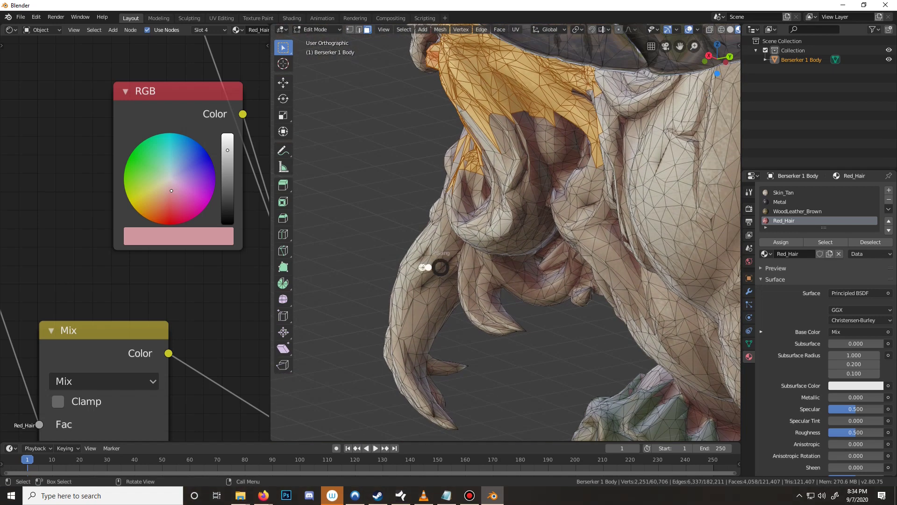
right_click(421, 274)
key(Escape)
key(z)
click(360, 284)
key(c)
mouse_move(456, 371)
mouse_down()
mouse_move(436, 335)
mouse_move(445, 255)
mouse_up()
key(Escape)
Return to the shaded viewport display and circle-select the remaining faces at the base of the curled beard tips
key(z)
click(434, 306)
middle_drag(434, 306, 618, 342)
mouse_move(504, 234)
middle_down()
mouse_move(575, 234)
mouse_move(500, 210)
middle_up()
key(c)
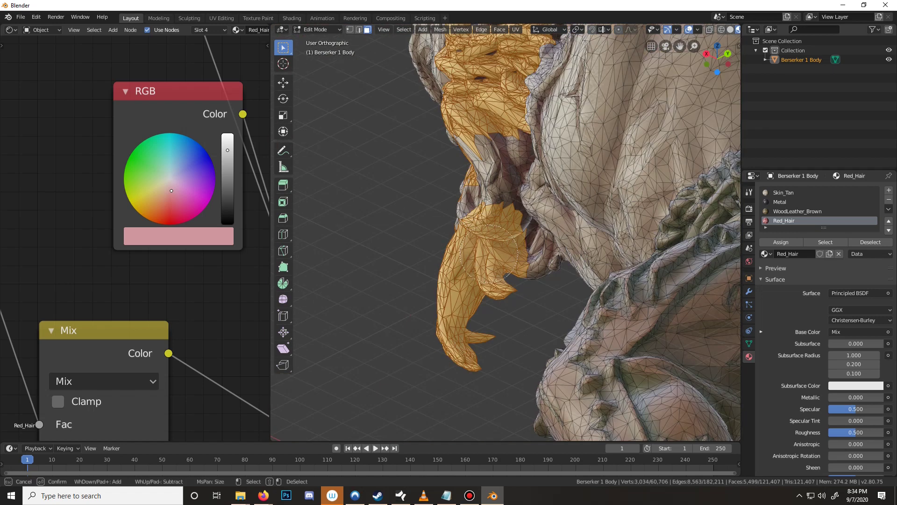
drag(489, 254, 509, 262)
right_click(509, 262)
middle_drag(509, 262, 692, 272)
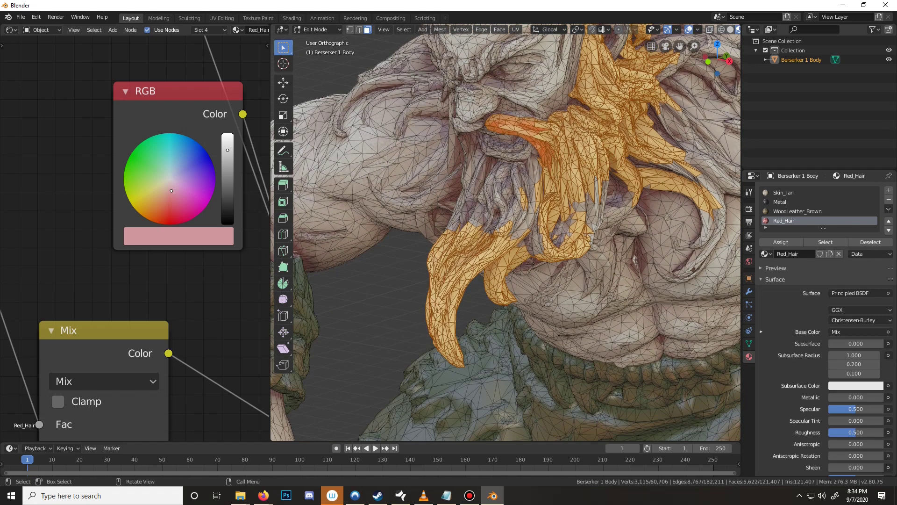
Circle-select the front of the beard between the mouth and the curled tips
scroll(691, 272, up, 2)
scroll(507, 194, up, 1)
key(c)
mouse_move(510, 191)
mouse_down()
mouse_move(482, 209)
mouse_move(480, 156)
mouse_move(514, 140)
mouse_move(546, 140)
mouse_move(566, 156)
mouse_move(563, 204)
mouse_move(593, 224)
mouse_up()
right_click(594, 225)
middle_drag(594, 224, 590, 178)
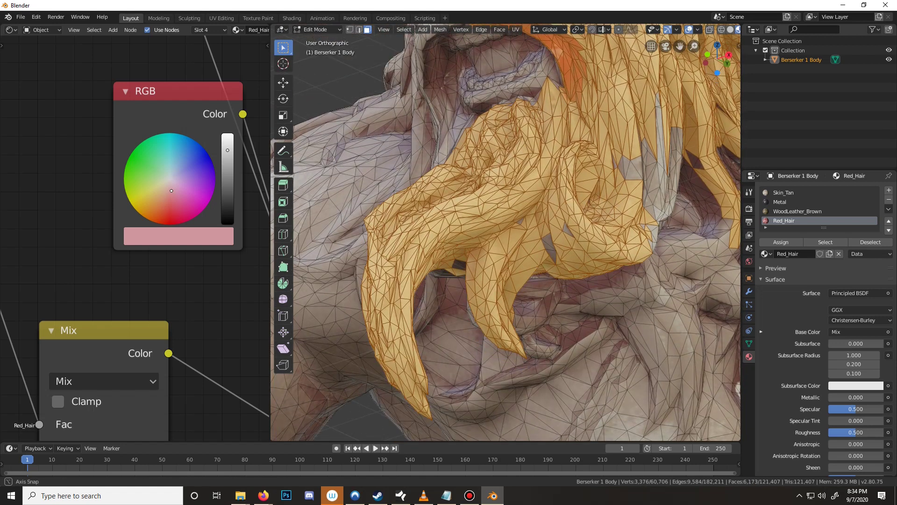
Add the unselected faces on the underside of the beard behind the curled tips
mouse_move(514, 197)
middle_down()
mouse_move(458, 241)
mouse_move(486, 219)
mouse_move(500, 224)
mouse_move(499, 247)
middle_up()
key(c)
mouse_move(497, 249)
mouse_down()
mouse_move(504, 259)
mouse_move(506, 218)
mouse_move(487, 223)
mouse_up()
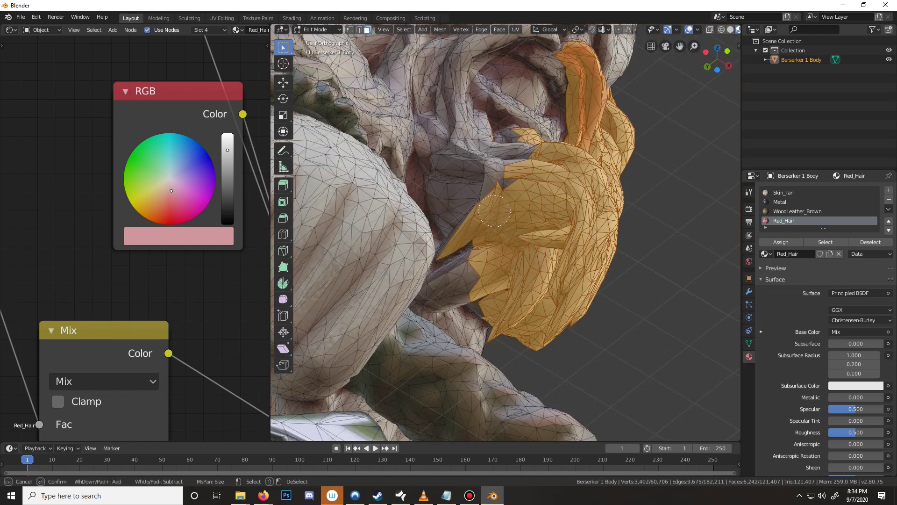
click(499, 184)
right_click(500, 185)
Fill the unselected gaps in the center of the beard below the mouth with circle select
mouse_move(499, 184)
middle_down()
mouse_move(463, 248)
mouse_move(470, 244)
middle_up()
key(c)
click(470, 244)
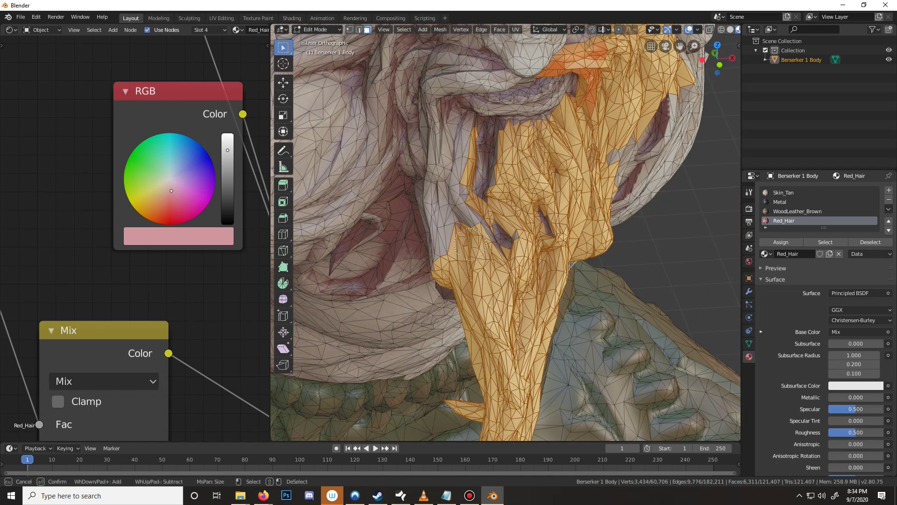
drag(470, 244, 545, 216)
mouse_move(505, 241)
mouse_down()
mouse_move(469, 197)
mouse_move(488, 125)
mouse_move(479, 132)
mouse_move(529, 140)
mouse_up()
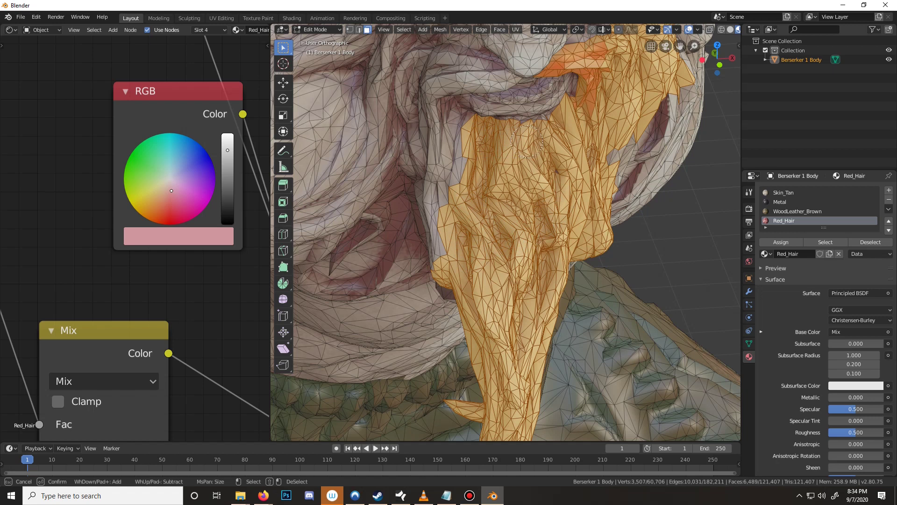
click(527, 141)
right_click(527, 141)
Circle-select the inner side edge of the beard, from beside the mouth down toward the curled tips
scroll(527, 141, down, 2)
middle_drag(551, 241, 510, 214)
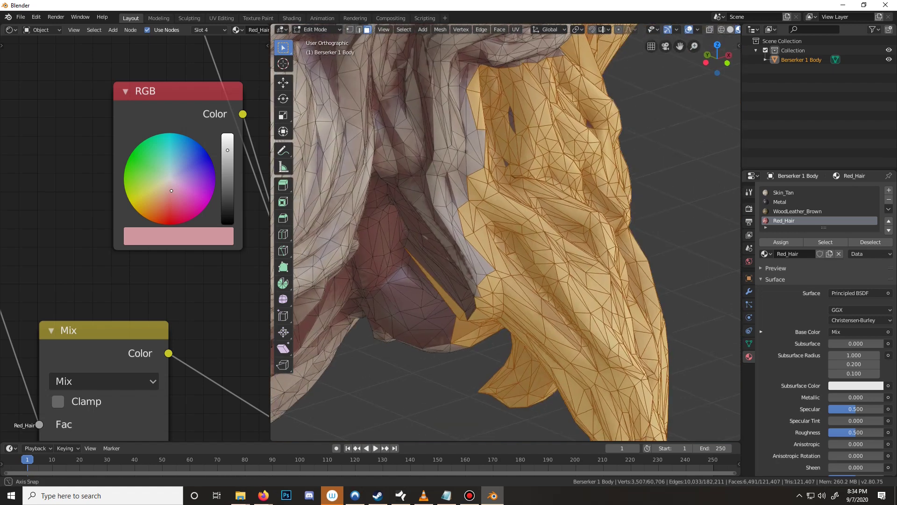
key(c)
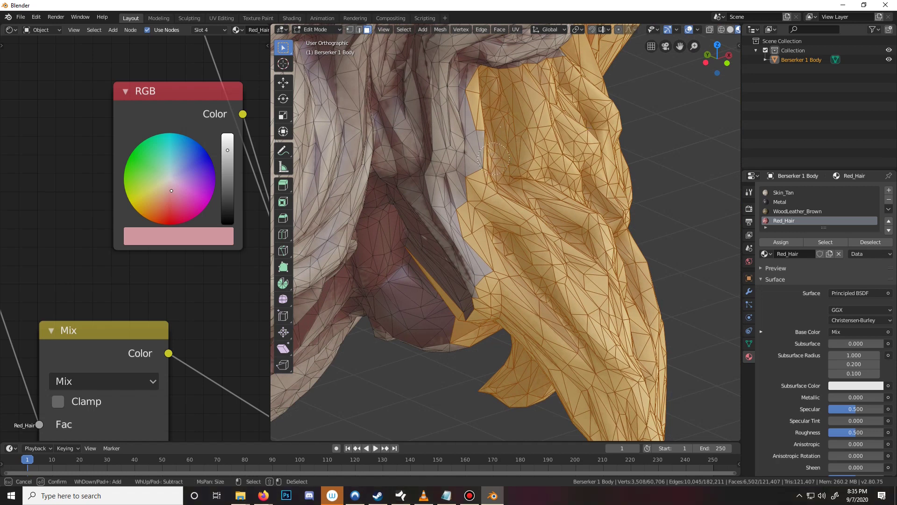
click(493, 158)
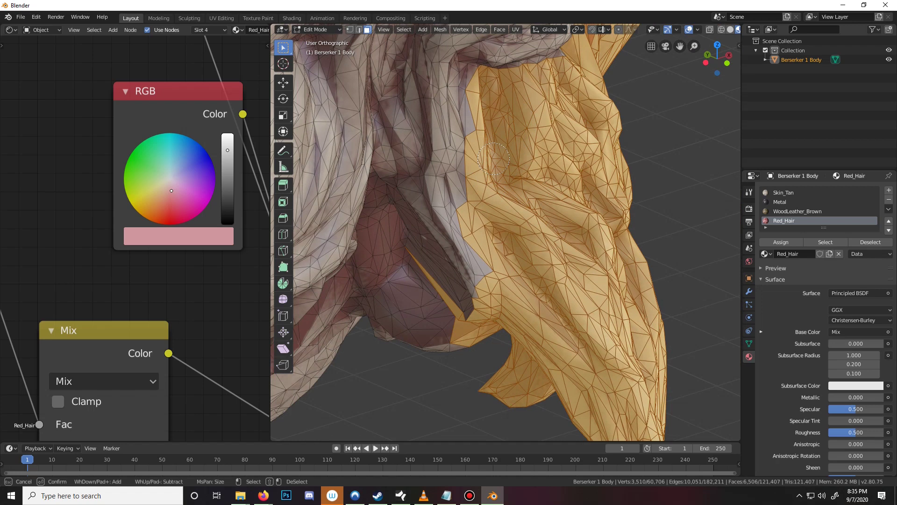
click(465, 95)
click(456, 92)
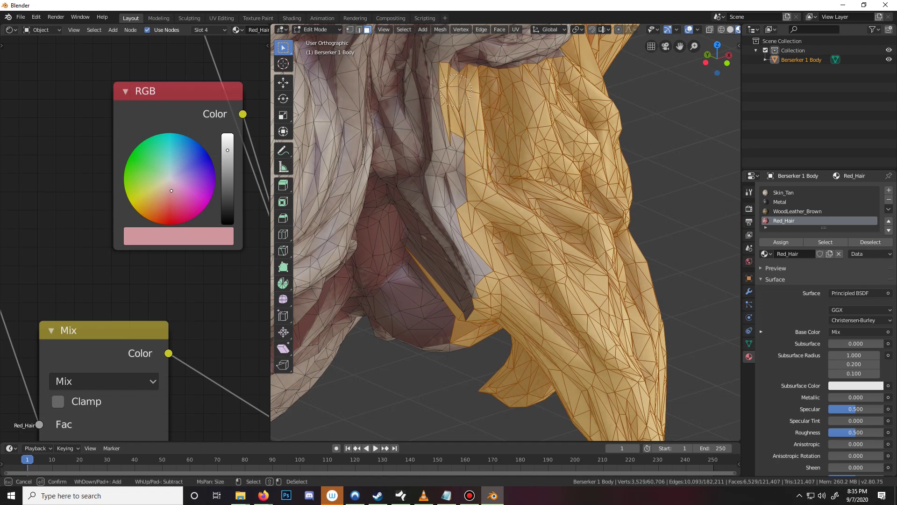
mouse_move(454, 88)
mouse_down()
mouse_move(446, 82)
mouse_move(446, 124)
mouse_move(481, 279)
mouse_up()
right_click(481, 280)
Extend the selection along the beard's side edge, from above the curled tips up toward the mouth corner
middle_drag(481, 280, 506, 252)
key(c)
click(469, 134)
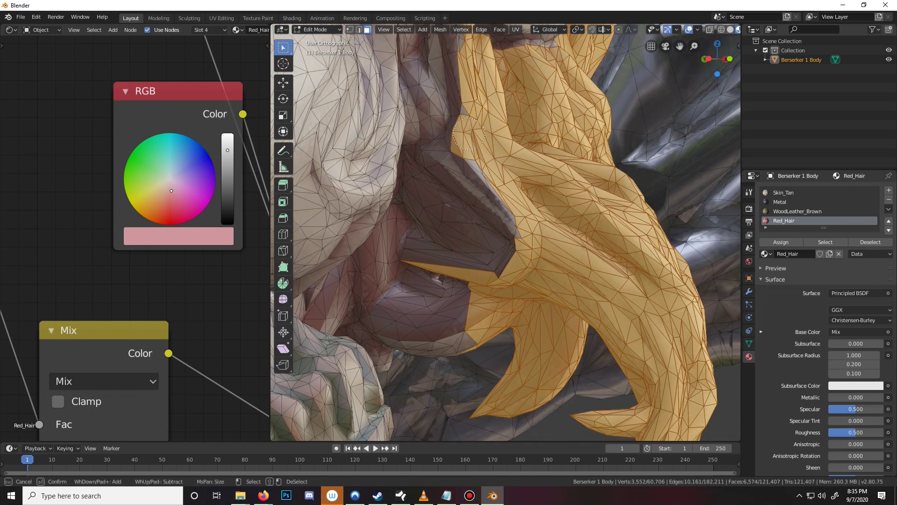
mouse_move(469, 135)
mouse_down()
mouse_move(463, 236)
mouse_move(473, 247)
mouse_move(423, 236)
mouse_move(439, 241)
mouse_move(430, 171)
mouse_move(434, 77)
mouse_up()
right_click(434, 77)
Circle-select the inner end of the unselected moustache half beneath the nose
scroll(426, 172, down, 6)
middle_drag(426, 172, 386, 172)
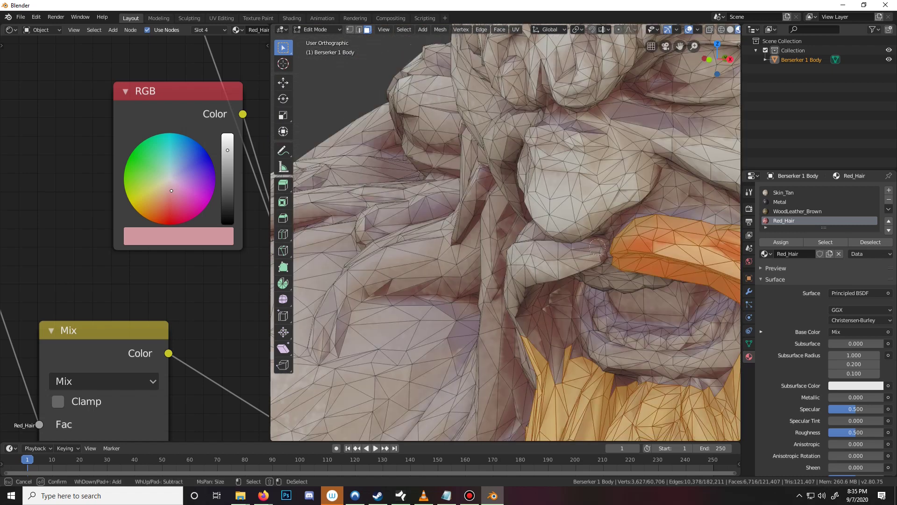
drag(589, 248, 597, 247)
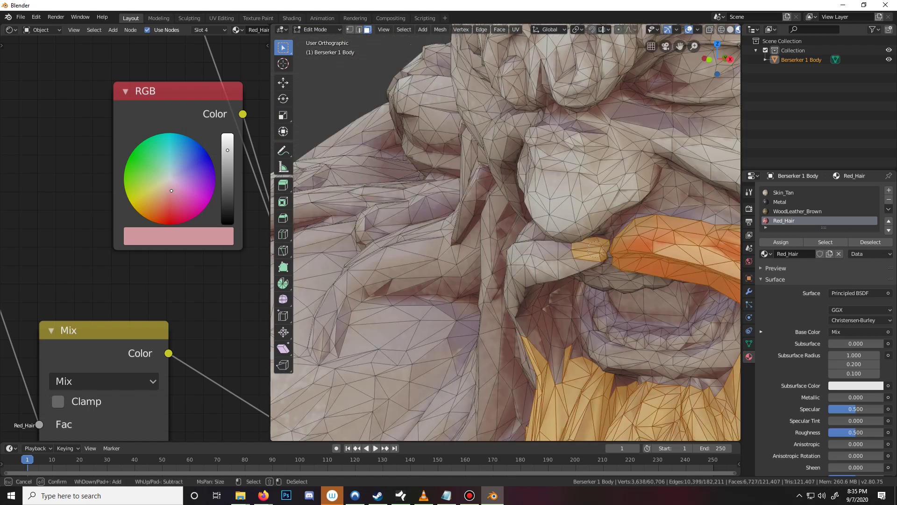
click(595, 251)
right_click(595, 251)
Circle-select the underside of the moustache half from the nose down to the beard
middle_drag(595, 251, 558, 250)
scroll(558, 261, up, 2)
key(c)
drag(451, 174, 482, 155)
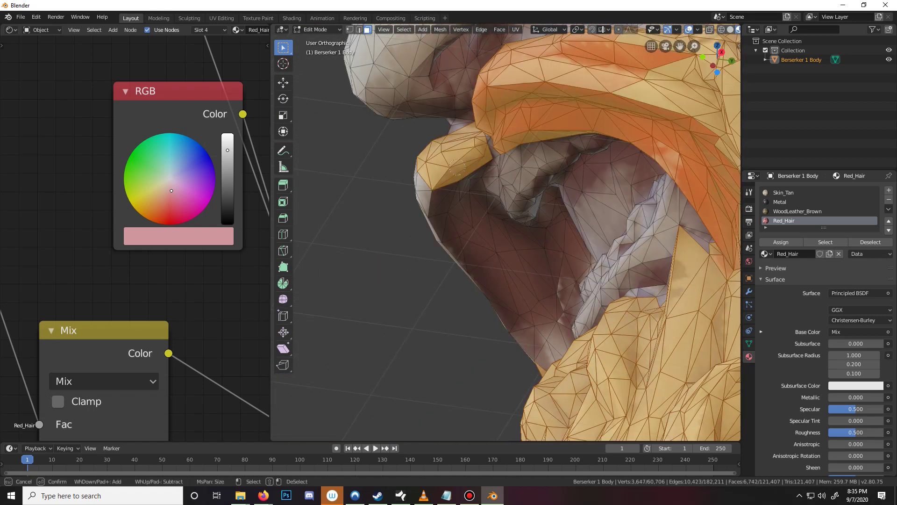
mouse_move(456, 172)
mouse_down()
mouse_move(471, 224)
mouse_move(490, 239)
mouse_move(524, 237)
mouse_move(531, 307)
mouse_move(542, 322)
mouse_move(551, 318)
mouse_up()
right_click(553, 324)
Add the beard faces beside the mouth corner and the upper surface of the moustache half
scroll(553, 325, down, 3)
middle_drag(553, 324, 600, 335)
key(c)
mouse_move(534, 316)
mouse_down()
mouse_move(553, 346)
mouse_move(516, 281)
mouse_move(525, 216)
mouse_up()
right_click(524, 215)
middle_drag(525, 215, 590, 253)
scroll(608, 256, up, 3)
key(c)
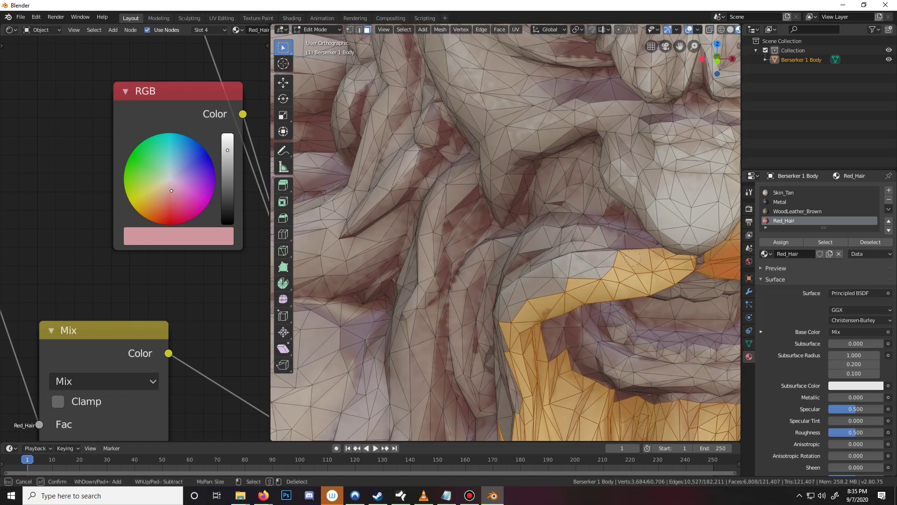
mouse_move(633, 258)
mouse_down()
mouse_move(585, 236)
mouse_move(570, 241)
mouse_move(590, 273)
mouse_move(517, 310)
mouse_move(533, 262)
mouse_up()
right_click(533, 262)
Circle-select the outer bend of the moustache and the beard strands running down beside it
mouse_move(533, 262)
middle_down()
mouse_move(544, 273)
mouse_move(603, 276)
middle_up()
key(c)
mouse_move(489, 238)
mouse_down()
mouse_move(474, 245)
mouse_move(460, 296)
mouse_move(504, 283)
mouse_move(505, 300)
mouse_up()
right_click(504, 300)
middle_drag(505, 301, 458, 274)
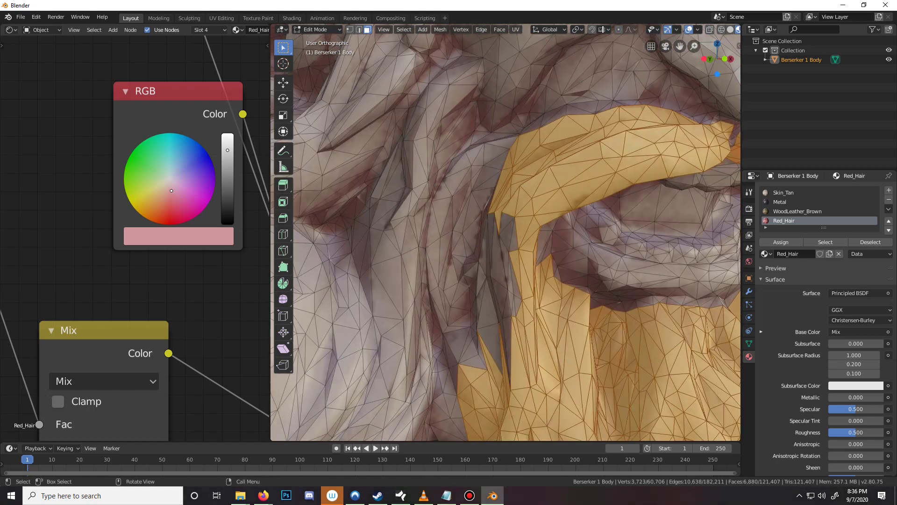
key(c)
drag(499, 281, 495, 219)
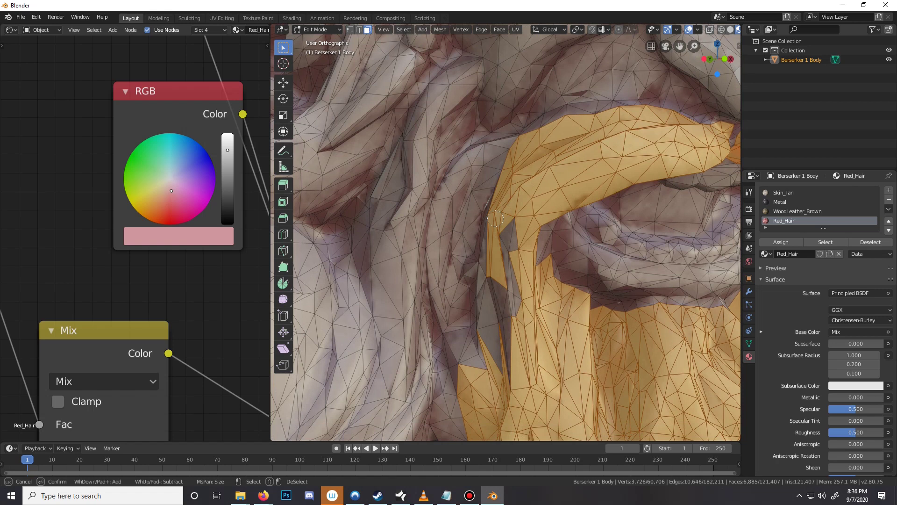
mouse_move(495, 218)
mouse_down()
mouse_move(511, 253)
mouse_move(504, 355)
mouse_move(504, 305)
mouse_move(495, 290)
mouse_move(486, 355)
mouse_move(477, 280)
mouse_move(490, 222)
mouse_move(485, 164)
mouse_up()
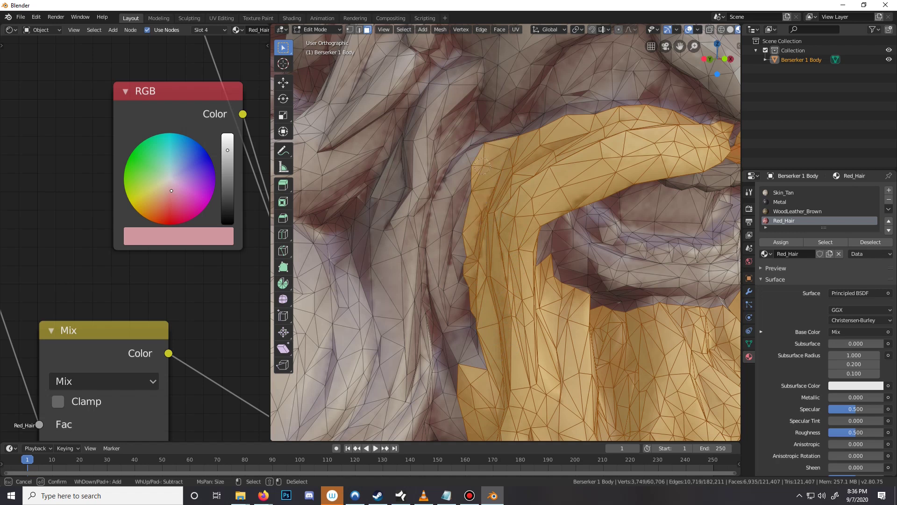
right_click(482, 166)
Add the small patch of beard on the cheek just above the moustache's outer bend
scroll(482, 166, down, 3)
mouse_move(608, 287)
middle_down()
mouse_move(622, 291)
mouse_move(605, 289)
middle_up()
scroll(497, 175, up, 4)
key(v)
key(c)
mouse_move(480, 172)
mouse_down()
mouse_move(529, 118)
mouse_move(465, 92)
mouse_move(461, 66)
mouse_move(471, 68)
mouse_up()
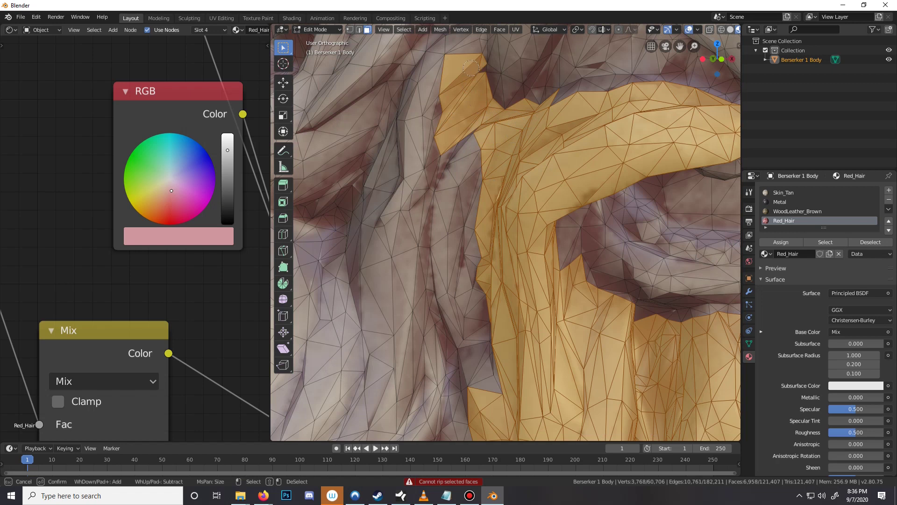
click(478, 70)
key(Escape)
Circle-select the narrow strip of sideburn running up along the cheek from the moustache
scroll(478, 69, down, 5)
middle_drag(478, 70, 480, 89)
scroll(480, 88, up, 2)
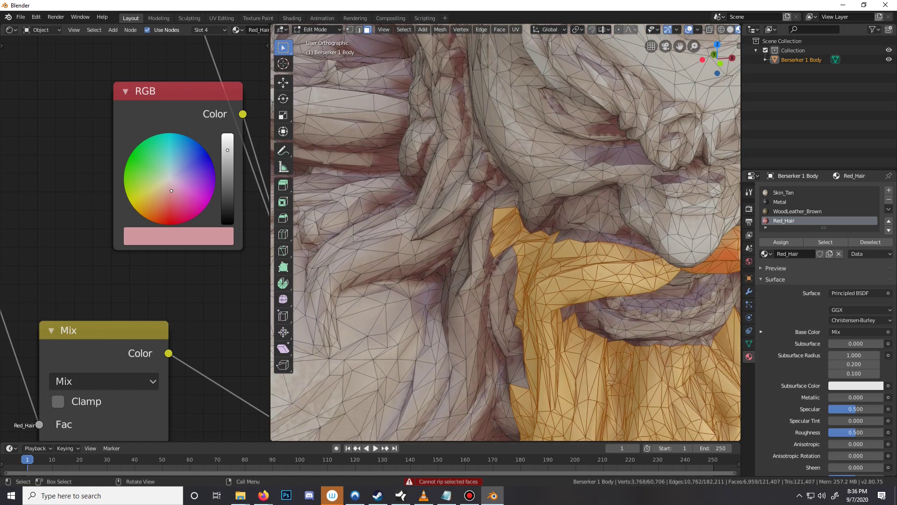
scroll(474, 139, up, 4)
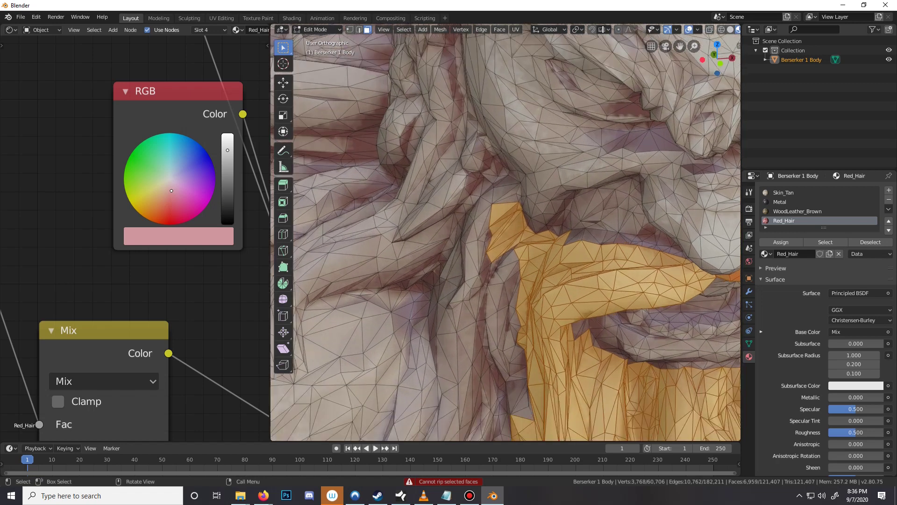
key(c)
mouse_move(491, 149)
mouse_down()
mouse_move(456, 110)
mouse_move(467, 88)
mouse_move(439, 85)
mouse_move(426, 70)
mouse_up()
key(Escape)
scroll(426, 70, down, 3)
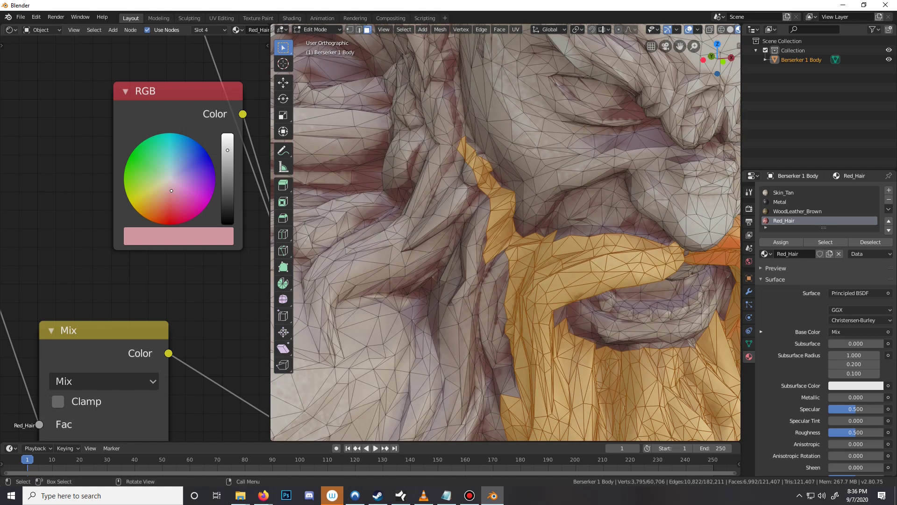
Widen the sideburn selection along the cheek and add the hair strands hanging beside it
middle_drag(496, 229, 481, 221)
scroll(482, 222, up, 4)
key(c)
click(497, 121)
click(469, 80)
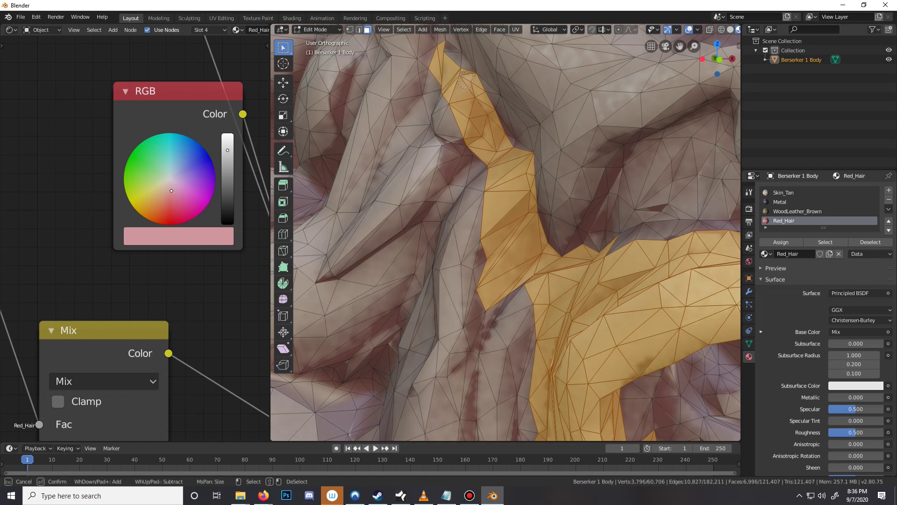
click(456, 60)
click(441, 87)
mouse_move(440, 87)
mouse_down()
mouse_move(437, 187)
mouse_move(474, 159)
mouse_move(472, 253)
mouse_move(421, 191)
mouse_up()
right_click(447, 219)
Circle-select the broad side strands of the beard spreading outward toward the shoulder
scroll(447, 218, down, 2)
scroll(486, 206, down, 3)
middle_drag(486, 206, 507, 187)
scroll(507, 187, up, 4)
key(c)
mouse_move(510, 178)
mouse_down()
mouse_move(488, 268)
mouse_move(502, 304)
mouse_move(505, 367)
mouse_move(466, 198)
mouse_move(439, 157)
mouse_move(451, 205)
mouse_up()
mouse_move(451, 204)
mouse_down()
mouse_move(337, 220)
mouse_move(416, 117)
mouse_move(382, 146)
mouse_up()
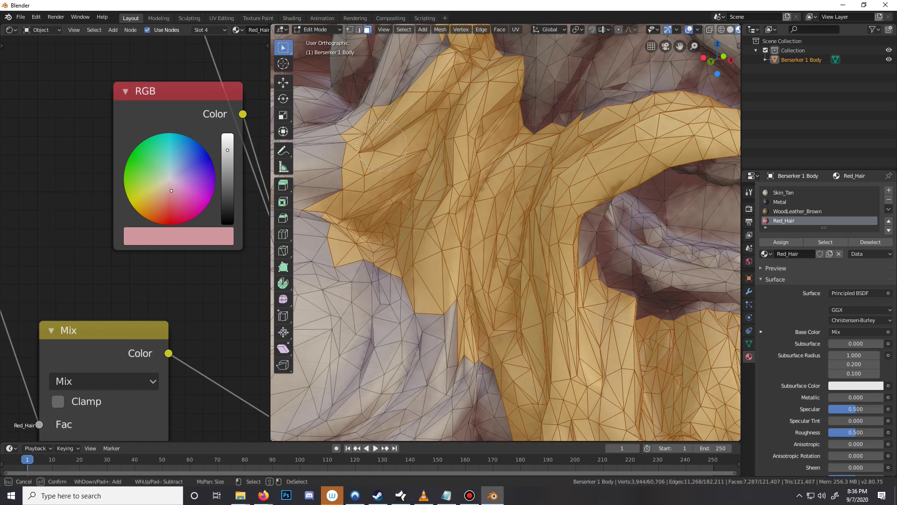
right_click(382, 146)
Continue the circle selection down the side of the beard below the shoulder strands
scroll(381, 146, down, 6)
mouse_move(382, 145)
middle_down()
mouse_move(398, 140)
mouse_move(382, 117)
mouse_move(392, 118)
middle_up()
scroll(391, 118, up, 3)
key(c)
mouse_move(508, 211)
mouse_down()
mouse_move(498, 231)
mouse_move(494, 200)
mouse_move(510, 220)
mouse_move(521, 343)
mouse_move(544, 334)
mouse_move(545, 346)
mouse_up()
right_click(542, 347)
Circle-select the rear underside of the beard where it meets the chest
shift+middle_drag(538, 347, 449, 184)
key(c)
mouse_move(444, 185)
mouse_down()
mouse_move(430, 189)
mouse_move(429, 166)
mouse_move(400, 140)
mouse_move(422, 83)
mouse_move(449, 164)
mouse_move(424, 218)
mouse_up()
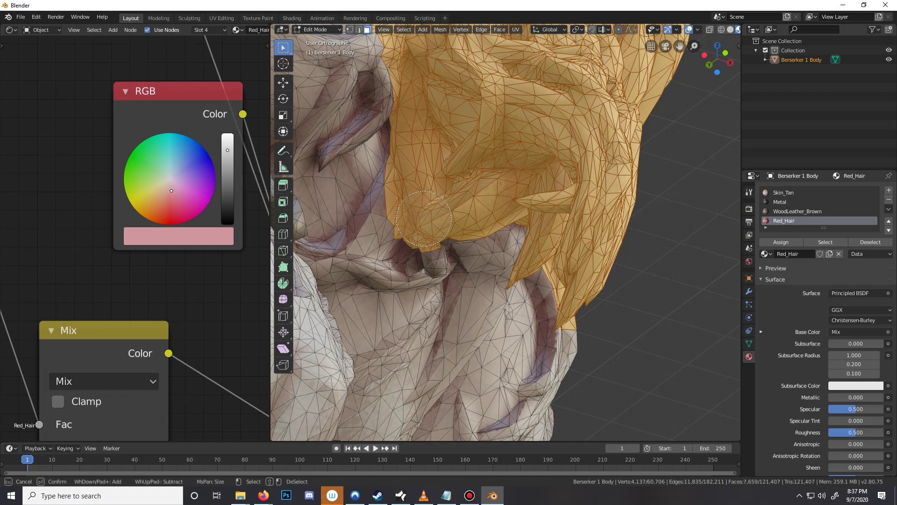
middle_drag(424, 218, 409, 263)
scroll(439, 257, down, 4)
mouse_move(485, 249)
mouse_down()
mouse_move(511, 225)
mouse_move(530, 169)
mouse_up()
key(Escape)
Add the missed faces around the looped beard strands seen from the opposite side
middle_drag(531, 168, 547, 198)
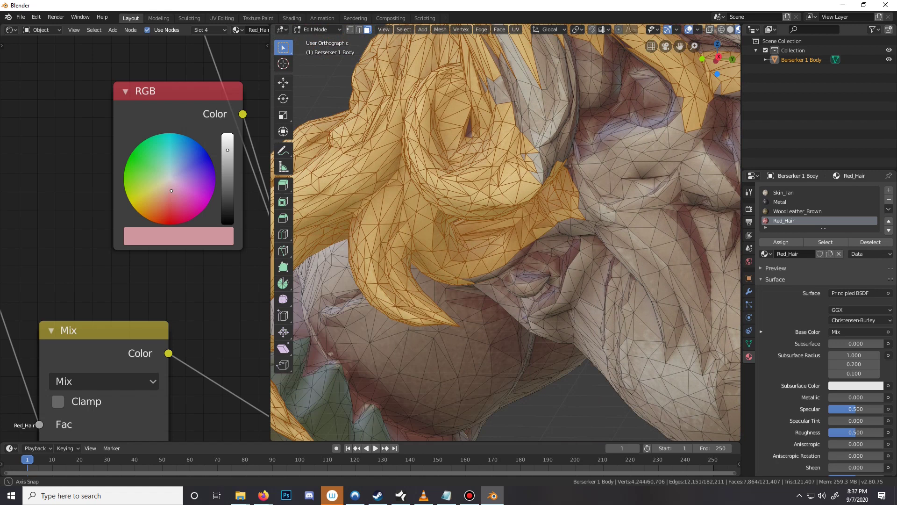
middle_drag(417, 207, 410, 220)
key(c)
mouse_move(411, 227)
mouse_down()
mouse_move(436, 212)
mouse_move(468, 294)
mouse_move(505, 243)
mouse_move(495, 196)
mouse_up()
key(Escape)
Circle-select the outer beard strands lying along the chest below the shoulder
scroll(506, 232, down, 3)
scroll(506, 232, down, 4)
middle_drag(505, 232, 645, 229)
scroll(506, 232, up, 5)
middle_drag(506, 232, 470, 230)
shift+middle_drag(470, 230, 554, 201)
scroll(538, 196, up, 2)
key(c)
mouse_move(524, 180)
mouse_down()
mouse_move(503, 149)
mouse_move(486, 238)
mouse_move(461, 265)
mouse_up()
right_click(461, 264)
Circle-select the thin beard strand curling outward across the chest, out to its pointed tip
mouse_move(462, 265)
middle_down()
mouse_move(484, 259)
mouse_move(520, 290)
middle_up()
key(c)
click(521, 290)
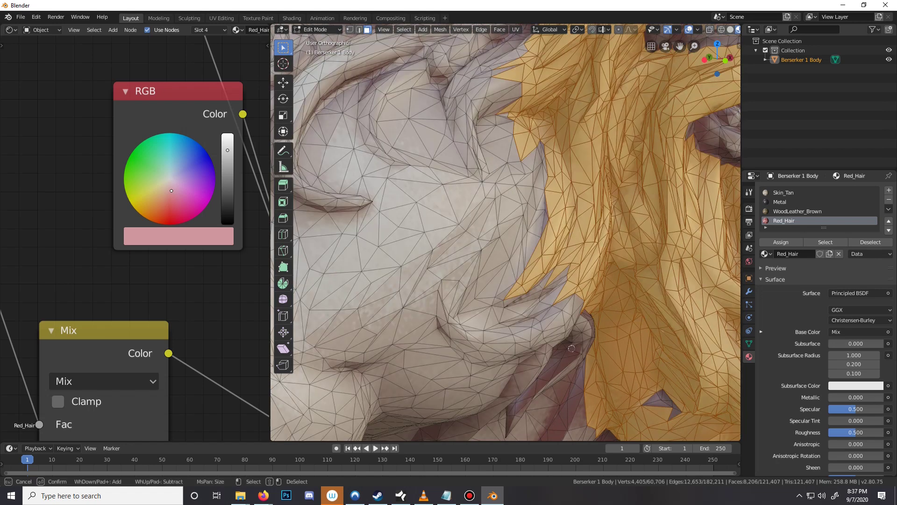
drag(569, 265, 532, 330)
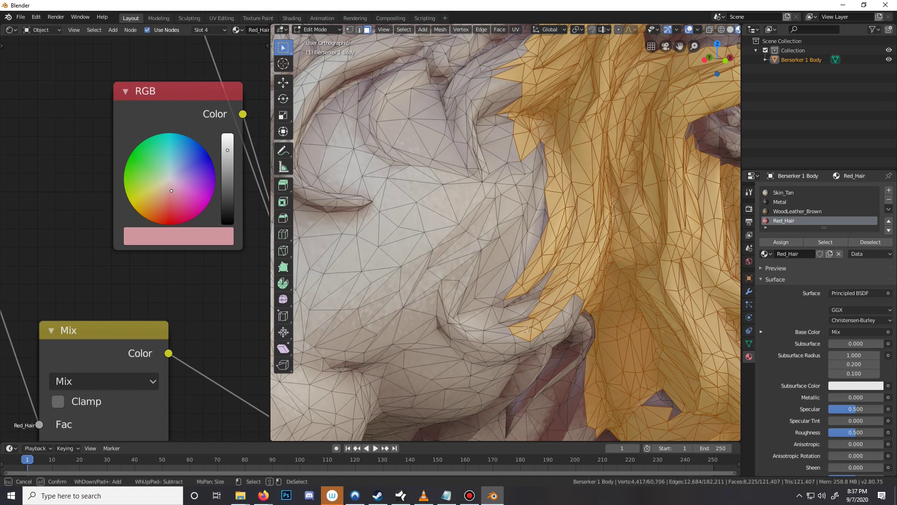
drag(564, 300, 576, 306)
middle_drag(576, 306, 447, 324)
drag(446, 303, 397, 299)
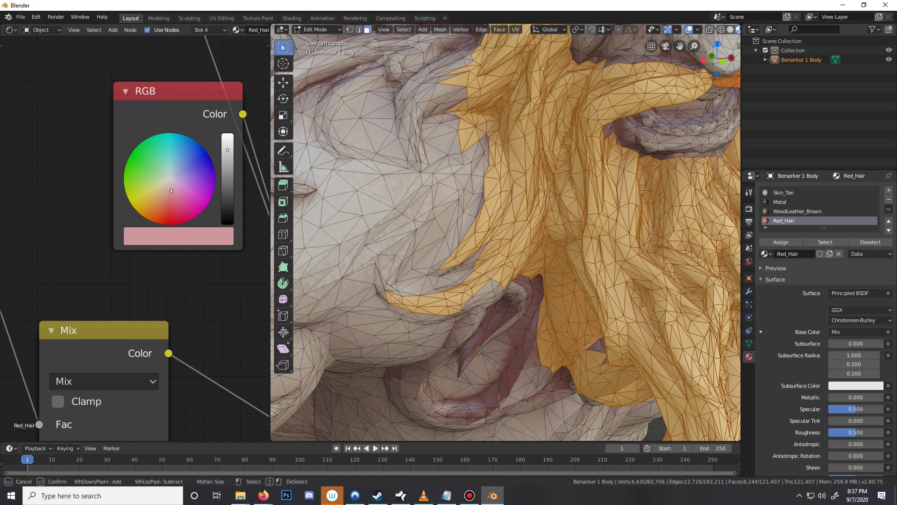
drag(392, 298, 383, 291)
right_click(486, 337)
Add the underside of the outward-curling chest strand and the short strand pieces branching down from it
middle_drag(486, 338, 468, 295)
shift+middle_drag(416, 197, 517, 299)
scroll(443, 214, up, 2)
key(c)
mouse_move(443, 215)
mouse_down()
mouse_move(505, 192)
mouse_move(554, 220)
mouse_move(578, 263)
mouse_move(542, 262)
mouse_move(528, 221)
mouse_move(485, 222)
mouse_up()
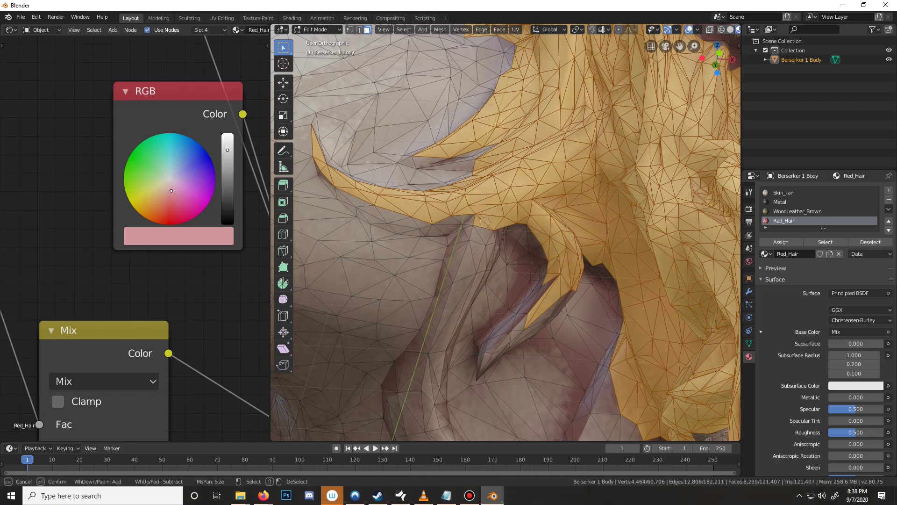
mouse_move(484, 223)
mouse_down()
mouse_move(461, 242)
mouse_move(472, 221)
mouse_move(486, 254)
mouse_move(498, 236)
mouse_move(488, 248)
mouse_up()
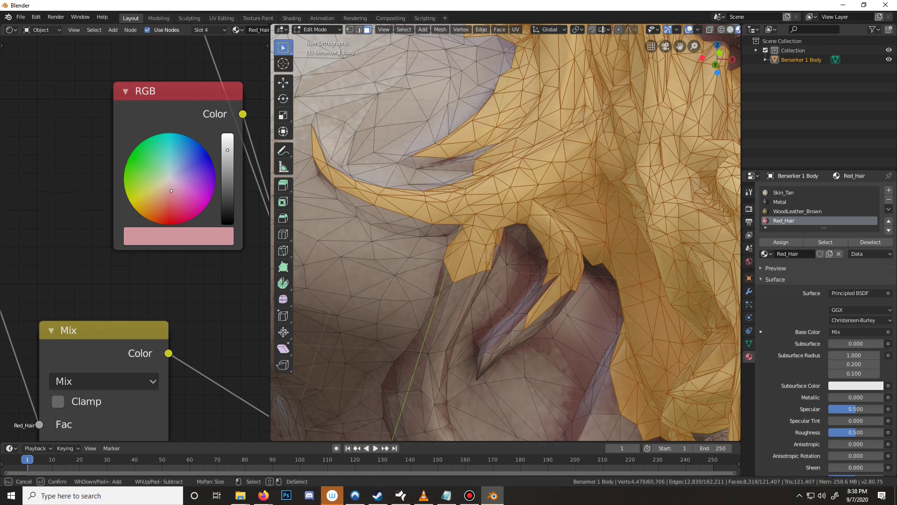
click(492, 252)
right_click(491, 253)
scroll(492, 253, down, 2)
middle_drag(492, 252, 539, 236)
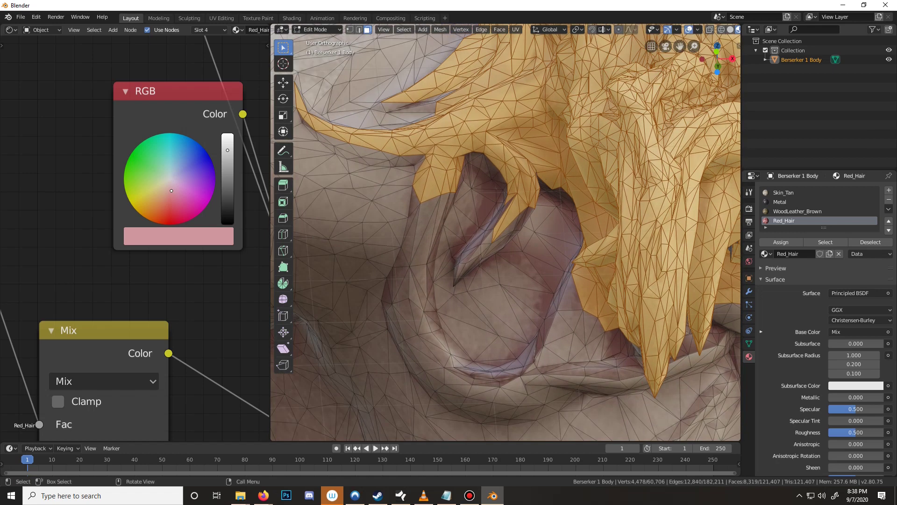
Circle-select the long beard strand curving down the chest from the base of the outward-curling strand
scroll(421, 194, up, 1)
key(c)
drag(410, 216, 422, 194)
mouse_move(404, 236)
mouse_down()
mouse_move(406, 272)
mouse_move(388, 304)
mouse_move(414, 323)
mouse_move(416, 341)
mouse_move(385, 312)
mouse_move(392, 271)
mouse_move(371, 322)
mouse_move(375, 340)
mouse_move(419, 362)
mouse_up()
key(Escape)
scroll(420, 362, down, 4)
shift+middle_drag(420, 362, 417, 356)
scroll(506, 232, up, 5)
middle_drag(506, 233, 635, 257)
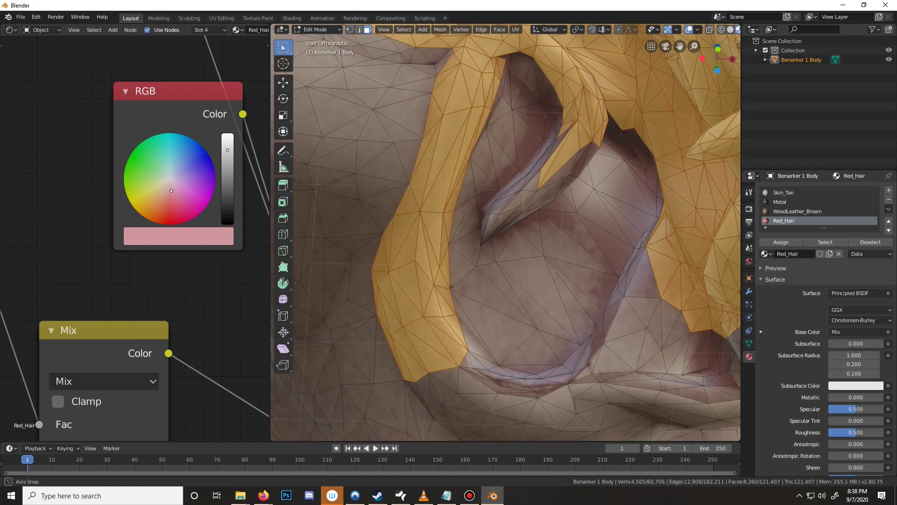
Add the remaining faces of the short hooked strand inside the loop, down to its pointed tip
middle_drag(542, 210, 547, 228)
key(c)
drag(547, 228, 512, 265)
drag(545, 238, 602, 204)
key(Escape)
Extend the selection around the lower bend of the long chest strand and deselect the stray skin face beside it
scroll(506, 232, down, 2)
middle_drag(589, 220, 554, 226)
key(c)
mouse_move(422, 269)
mouse_down()
mouse_move(442, 289)
mouse_move(483, 274)
mouse_up()
key(Escape)
scroll(483, 275, down, 4)
middle_drag(483, 274, 509, 275)
scroll(506, 232, up, 3)
key(c)
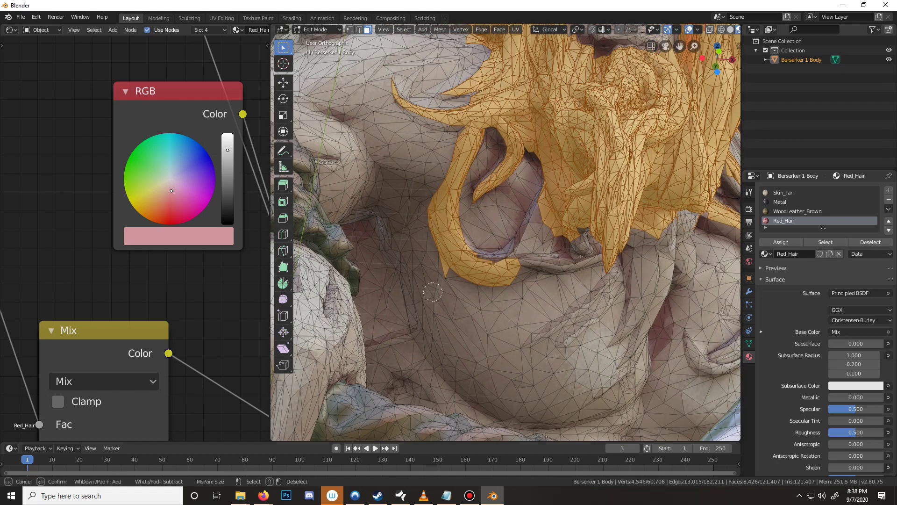
shift+click(440, 284)
key(Escape)
Circle-select the strand continuing from the lower bend across the chest beneath the beard
middle_drag(506, 284, 452, 287)
key(c)
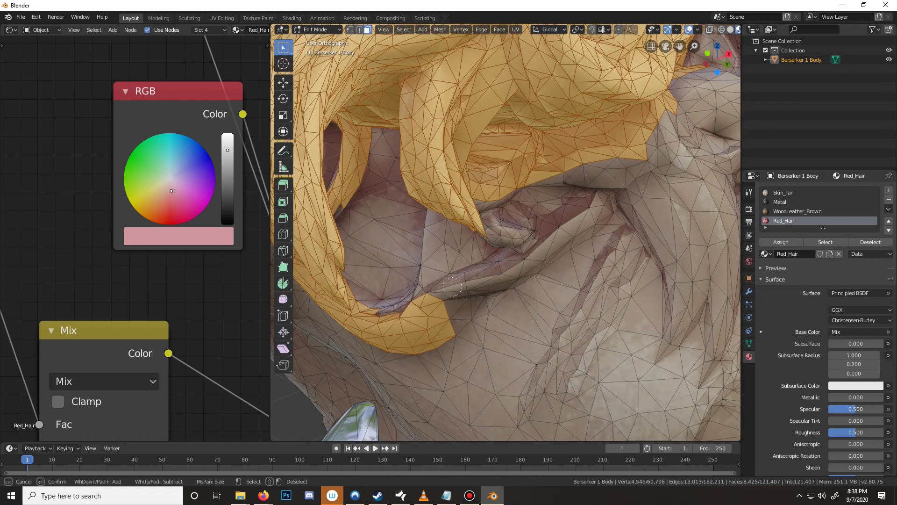
mouse_move(452, 287)
mouse_down()
mouse_move(511, 269)
mouse_move(491, 285)
mouse_move(476, 284)
mouse_move(559, 221)
mouse_move(603, 205)
mouse_up()
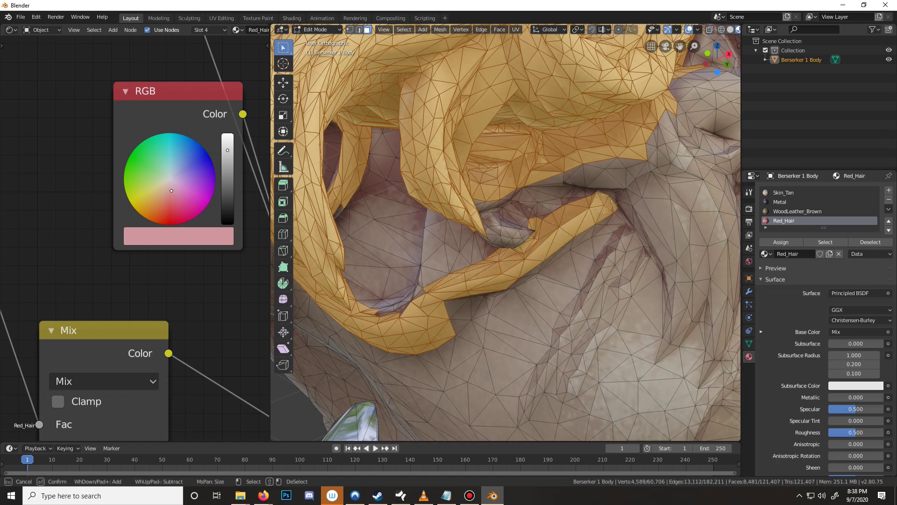
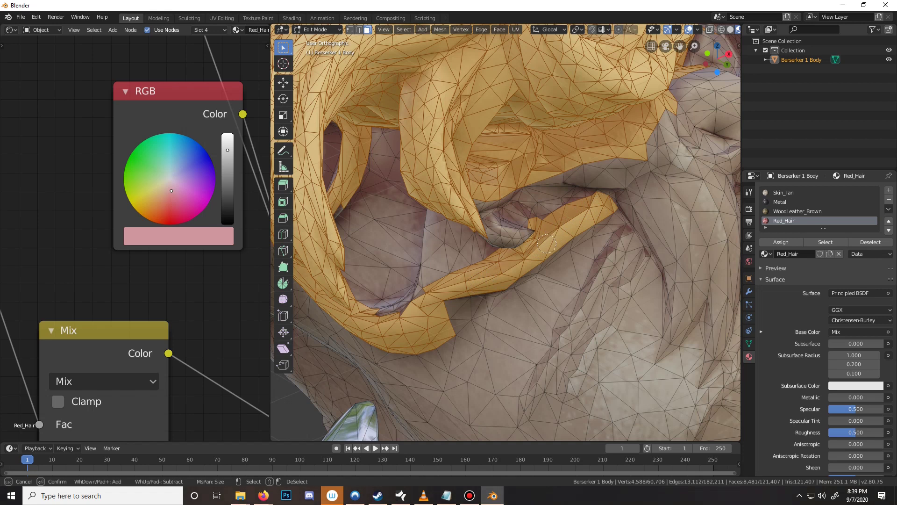
click(553, 259)
shift+click(565, 273)
Add the small curled strand tip under the beard and deselect the stray faces next to it
mouse_move(537, 247)
mouse_down()
mouse_move(493, 222)
mouse_move(494, 239)
mouse_move(487, 217)
mouse_up()
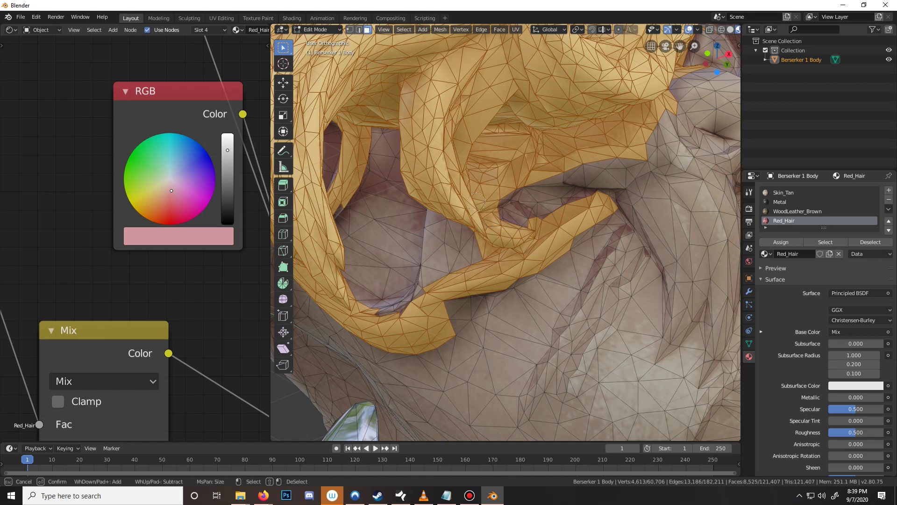
shift+click(474, 248)
right_click(474, 249)
Circle-select the missed strand faces beneath the beard's centre, where the long chest strand meets it
scroll(474, 248, down, 4)
middle_drag(474, 249, 449, 223)
key(c)
mouse_move(446, 225)
mouse_down()
mouse_move(483, 207)
mouse_move(512, 135)
mouse_move(526, 130)
mouse_move(538, 141)
mouse_move(552, 111)
mouse_move(541, 87)
mouse_up()
mouse_move(558, 134)
mouse_down()
mouse_move(575, 124)
mouse_move(568, 119)
mouse_move(579, 97)
mouse_move(597, 114)
mouse_move(596, 154)
mouse_move(607, 154)
mouse_move(614, 186)
mouse_move(606, 145)
mouse_move(594, 143)
mouse_up()
right_click(594, 143)
middle_drag(594, 143, 607, 129)
middle_drag(560, 157, 569, 117)
key(c)
drag(564, 126, 613, 97)
right_click(621, 95)
Extend the selection down the inner side of the curved strand on the opposite side of the chest
middle_drag(621, 95, 732, 80)
key(c)
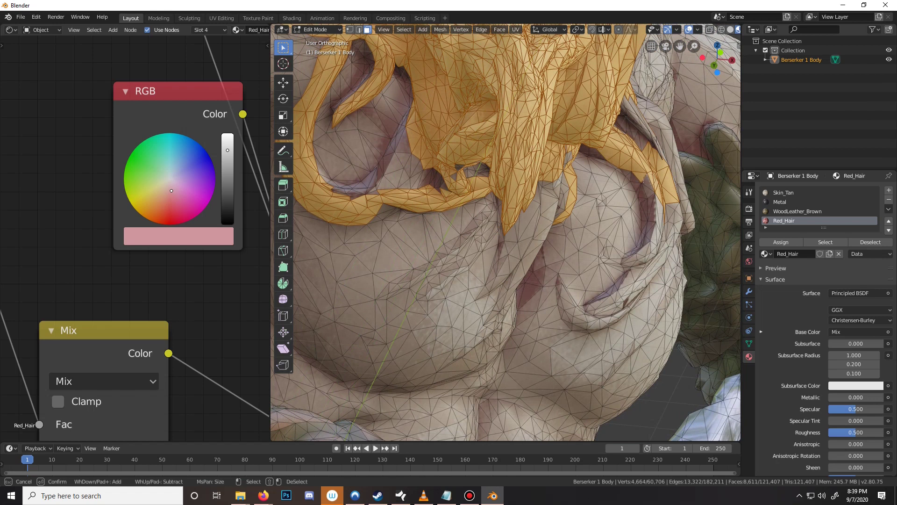
click(638, 179)
mouse_move(640, 177)
mouse_down()
mouse_move(653, 214)
mouse_move(646, 248)
mouse_up()
right_click(625, 192)
Circle-select the broad forked strand hanging from the beard over the middle of the chest
scroll(625, 192, down, 3)
middle_drag(519, 206, 434, 208)
scroll(435, 208, up, 4)
shift+middle_drag(383, 210, 425, 213)
key(c)
mouse_move(414, 193)
mouse_down()
mouse_move(463, 197)
mouse_move(517, 241)
mouse_move(468, 223)
mouse_move(410, 295)
mouse_move(391, 266)
mouse_move(437, 318)
mouse_move(463, 258)
mouse_move(459, 241)
mouse_move(479, 305)
mouse_up()
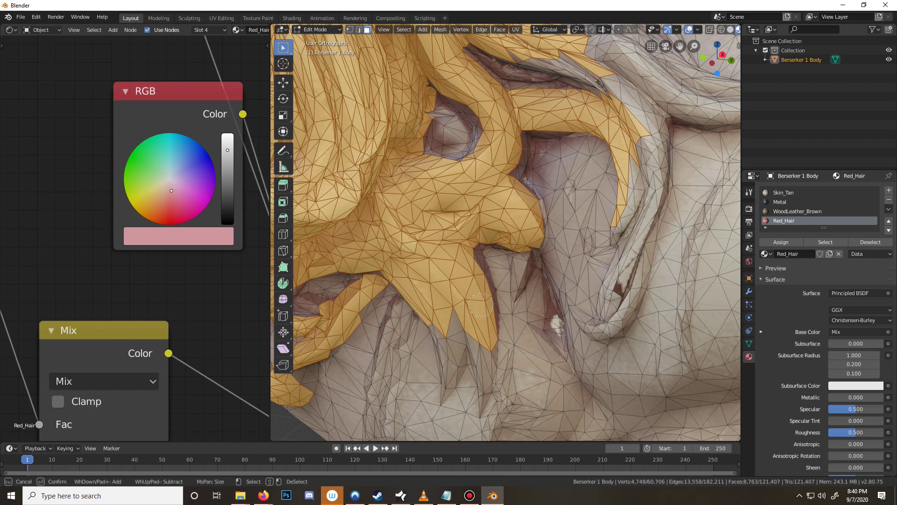
key(Escape)
Complete the forked strand's first pointed tip and deselect the stray skin faces along its edge
scroll(481, 305, down, 7)
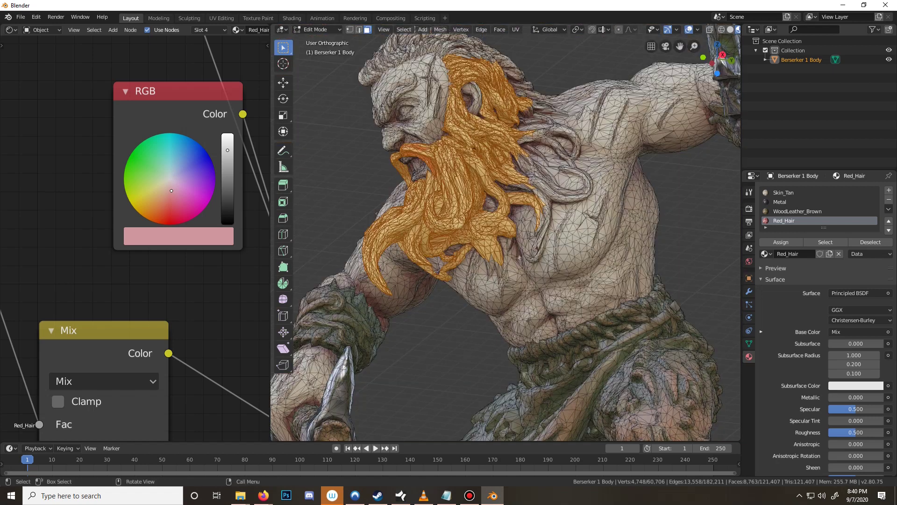
scroll(519, 258, down, 4)
mouse_move(520, 257)
middle_down()
mouse_move(498, 257)
mouse_move(507, 254)
middle_up()
scroll(520, 257, up, 8)
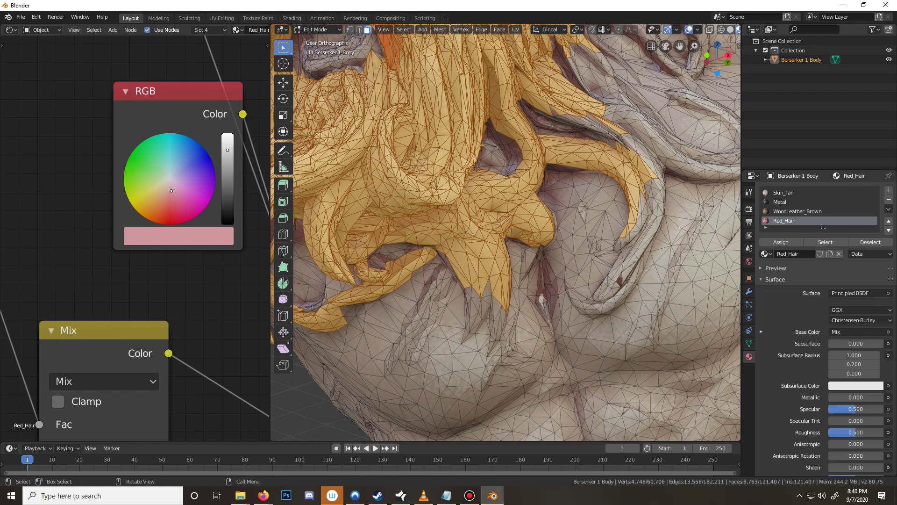
scroll(496, 354, up, 5)
key(c)
drag(413, 211, 435, 267)
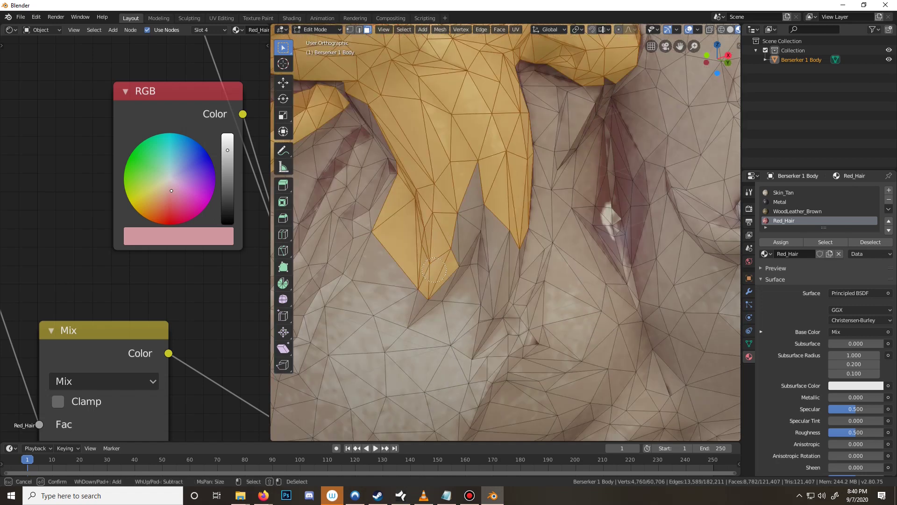
mouse_move(424, 299)
mouse_down()
mouse_move(453, 266)
mouse_move(457, 224)
mouse_move(473, 200)
mouse_up()
shift+click(396, 205)
shift+click(401, 238)
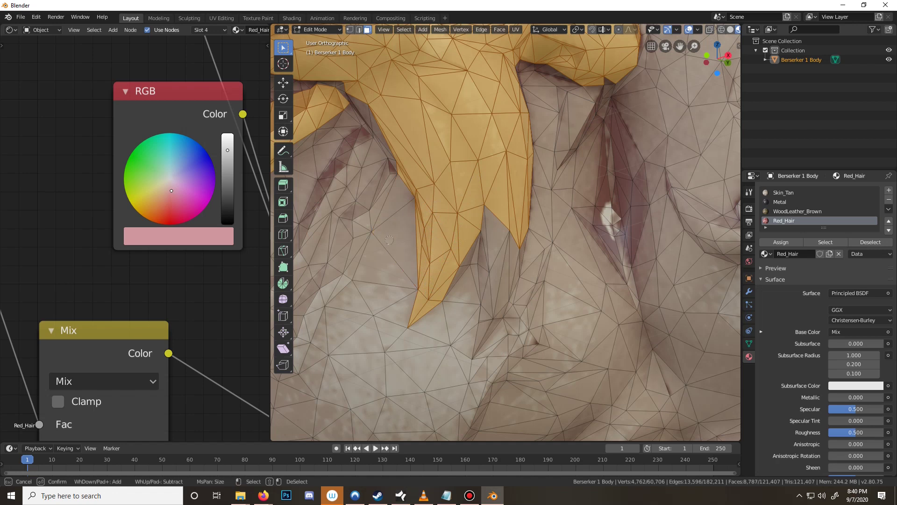
Add the faces of the forked strand's second pointed tip, including its very end
mouse_move(490, 210)
mouse_down()
mouse_move(496, 303)
mouse_move(511, 250)
mouse_up()
right_click(505, 268)
scroll(504, 268, down, 5)
middle_drag(505, 268, 538, 282)
scroll(456, 282, up, 5)
key(c)
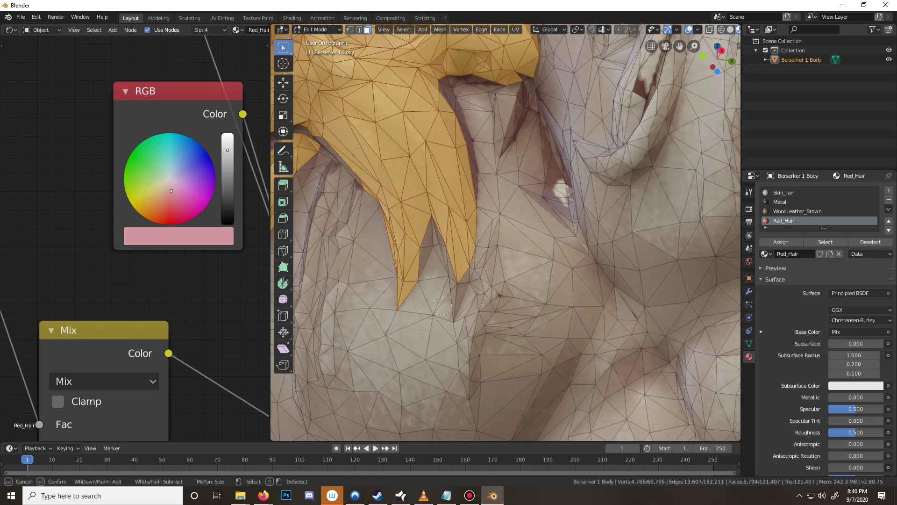
drag(456, 277, 458, 279)
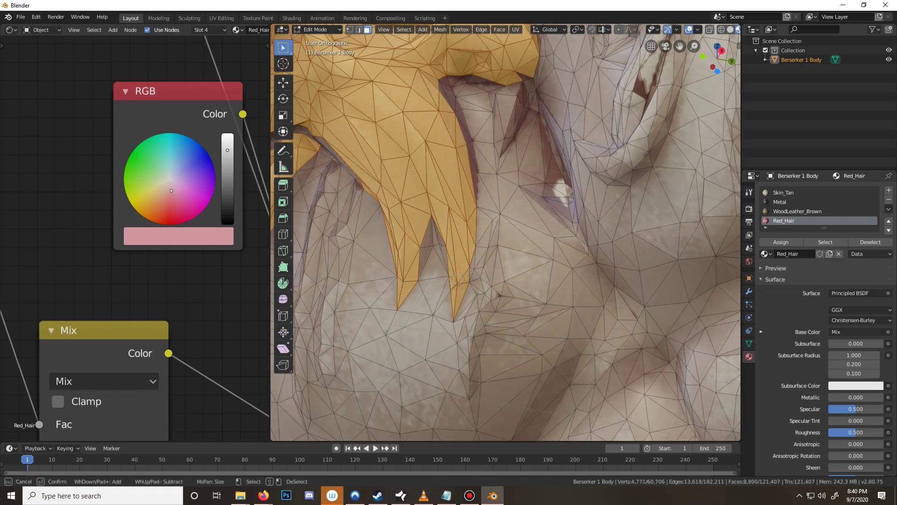
right_click(458, 279)
Add the missing faces on the lower part of the curved strand beside the forked one
scroll(458, 279, down, 7)
scroll(461, 279, up, 5)
middle_drag(457, 279, 402, 422)
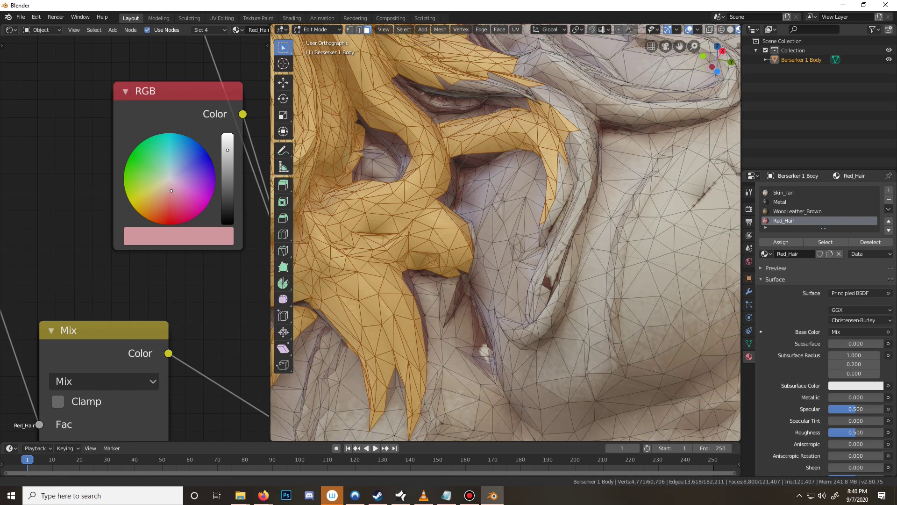
scroll(506, 232, down, 7)
middle_drag(506, 232, 506, 279)
scroll(506, 279, up, 5)
key(c)
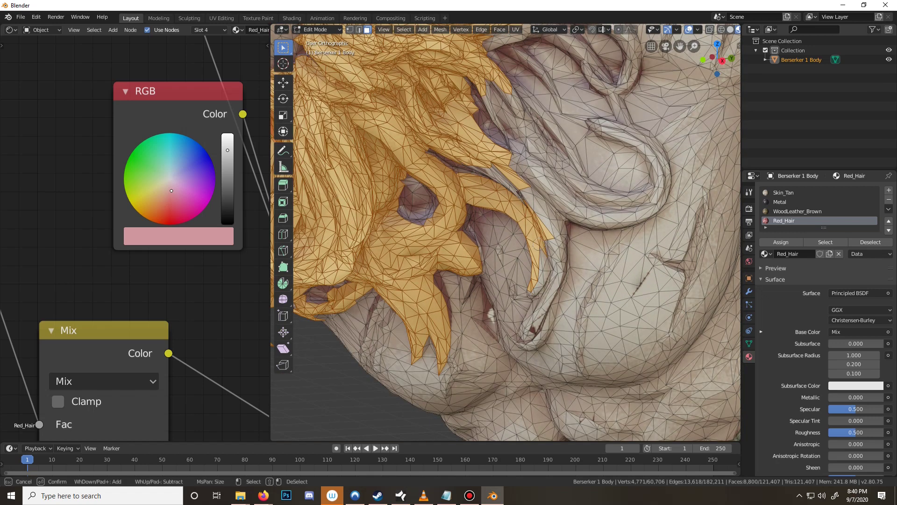
drag(543, 253, 533, 290)
right_click(533, 290)
scroll(505, 234, up, 5)
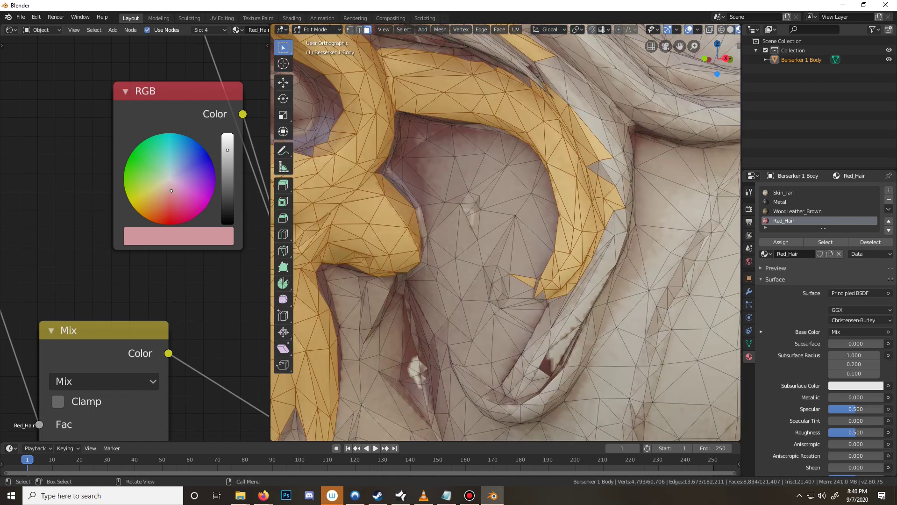
Circle-select the outer edge of the curved strand up to the beard, leaving out the stray skin face at its end
key(c)
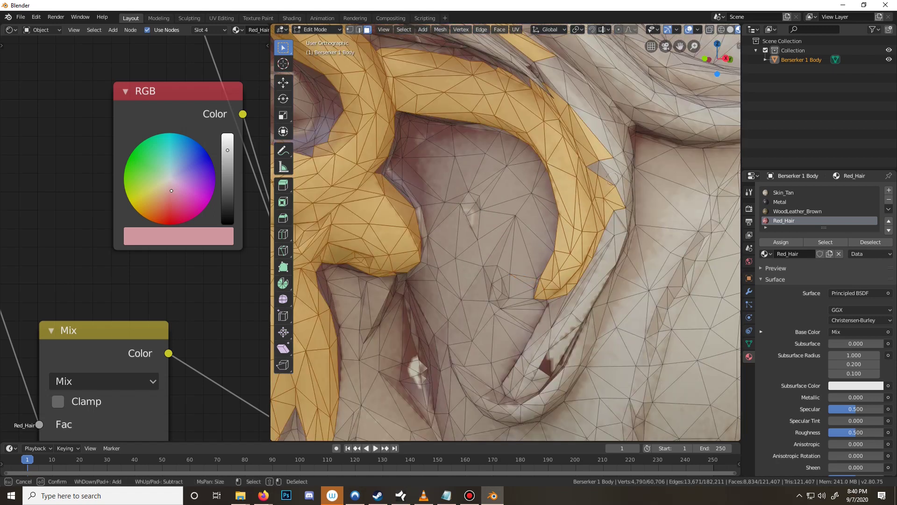
mouse_move(613, 187)
mouse_down()
mouse_move(597, 109)
mouse_move(561, 57)
mouse_up()
right_click(561, 57)
mouse_move(561, 57)
middle_down()
mouse_move(548, 66)
mouse_move(574, 85)
middle_up()
key(c)
mouse_move(317, 89)
mouse_down()
mouse_move(373, 121)
mouse_move(481, 138)
mouse_move(530, 161)
mouse_up()
key(Escape)
Continue selecting down the outer side of the curved strand from where it passes beneath the larger loop
middle_drag(531, 201, 503, 200)
scroll(503, 199, down, 4)
mouse_move(502, 262)
shift+middle_down()
mouse_move(499, 201)
mouse_move(468, 185)
shift+middle_up()
scroll(467, 185, up, 4)
key(c)
mouse_move(463, 190)
mouse_down()
mouse_move(456, 173)
mouse_move(451, 323)
mouse_move(448, 311)
mouse_up()
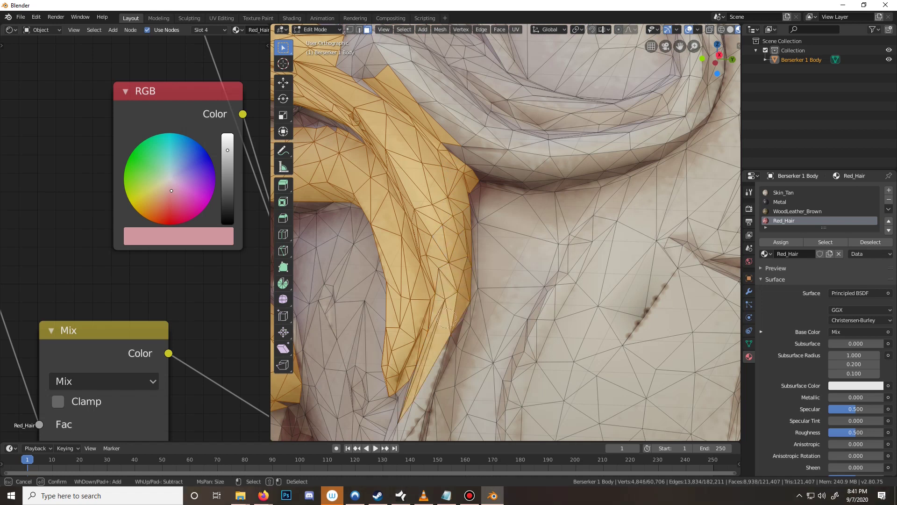
right_click(446, 317)
Circle-select the hooked lower end of the curved strand, out to its pointed tip
scroll(447, 318, down, 3)
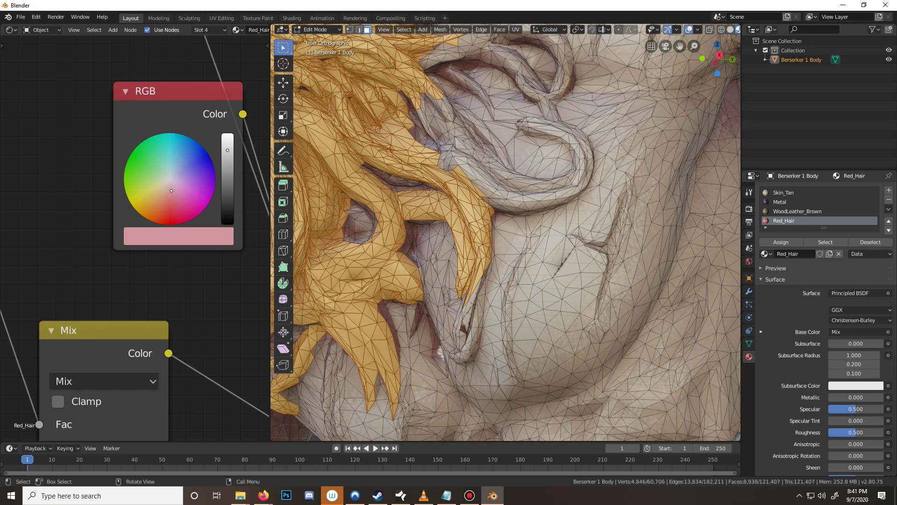
middle_drag(467, 196, 547, 234)
shift+click(561, 179)
shift+click(550, 173)
middle_drag(549, 173, 545, 201)
scroll(544, 203, up, 5)
key(c)
mouse_move(553, 197)
mouse_down()
mouse_move(489, 280)
mouse_move(486, 266)
mouse_move(471, 285)
mouse_move(474, 304)
mouse_move(423, 321)
mouse_move(407, 309)
mouse_move(423, 295)
mouse_move(410, 295)
mouse_move(387, 304)
mouse_move(396, 330)
mouse_up()
click(441, 329)
mouse_move(441, 330)
mouse_down()
mouse_move(481, 328)
mouse_move(542, 279)
mouse_move(519, 281)
mouse_move(547, 251)
mouse_up()
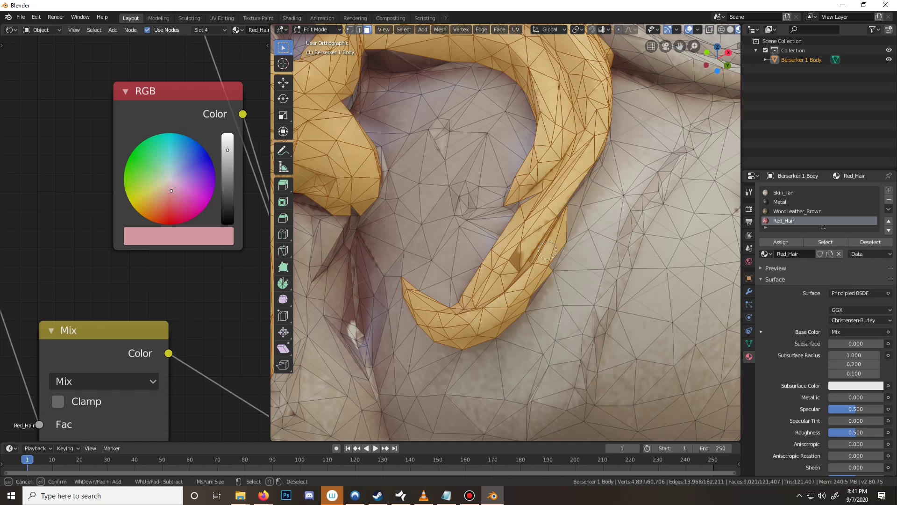
Add the missed faces on the outer side of the hooked strand
middle_drag(547, 251, 478, 277)
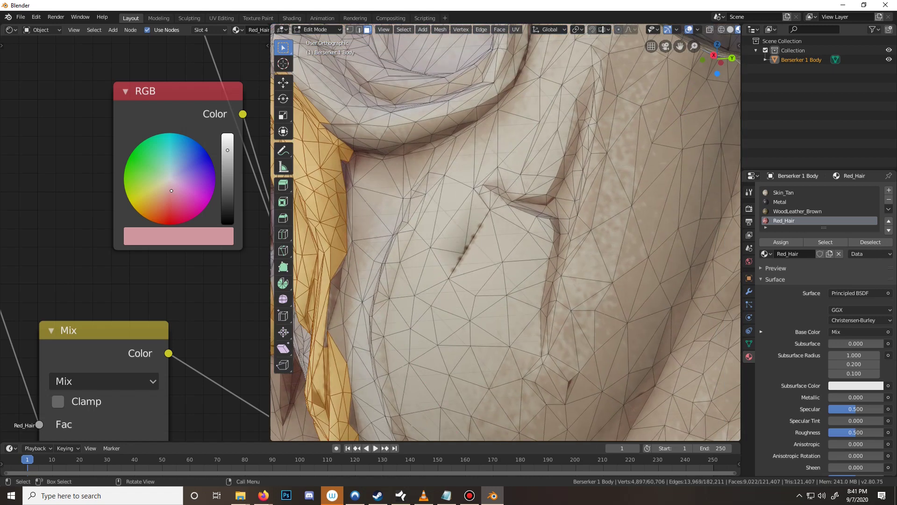
click(329, 282)
key(Escape)
Circle-select the large looping strand from the beard along the upper side of its lower curve
middle_drag(327, 281, 419, 317)
scroll(374, 299, down, 4)
scroll(439, 250, up, 2)
key(c)
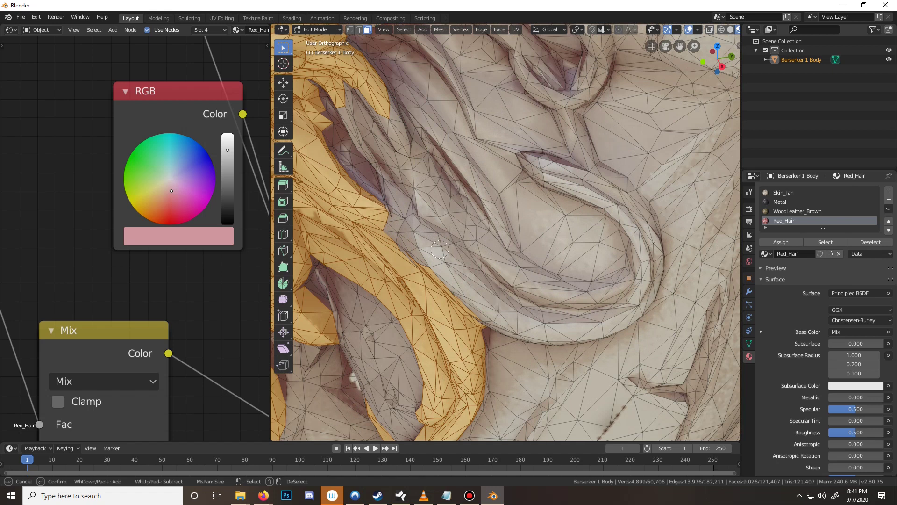
mouse_move(439, 250)
mouse_down()
mouse_move(385, 115)
mouse_move(372, 197)
mouse_move(329, 98)
mouse_move(437, 187)
mouse_move(451, 219)
mouse_move(442, 178)
mouse_move(439, 205)
mouse_move(507, 287)
mouse_move(551, 311)
mouse_move(591, 308)
mouse_move(561, 329)
mouse_move(403, 245)
mouse_up()
right_click(403, 245)
middle_drag(403, 246, 364, 219)
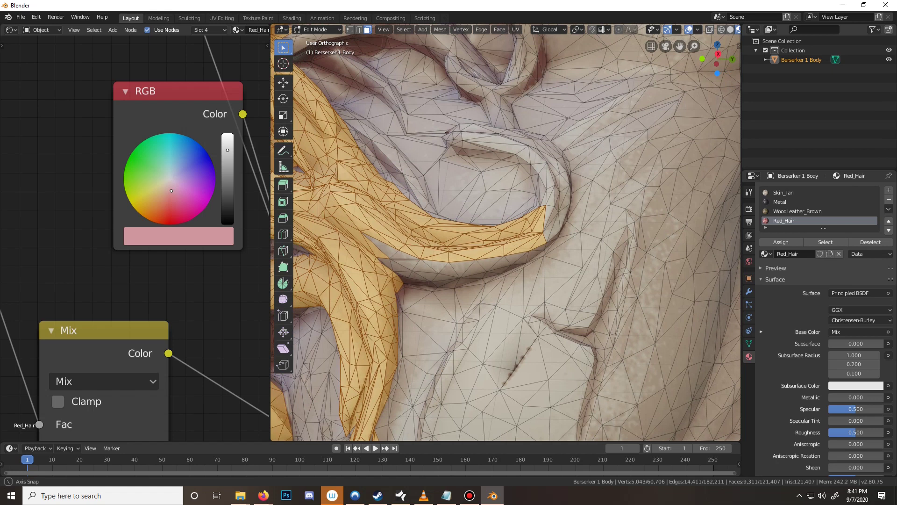
Add the underside of the large looping strand and the outside of its bend
middle_drag(433, 243, 435, 225)
key(c)
drag(435, 222, 512, 200)
scroll(512, 200, up, 5)
shift+click(499, 232)
mouse_move(551, 175)
mouse_down()
mouse_move(547, 194)
mouse_move(575, 164)
mouse_move(572, 142)
mouse_move(560, 142)
mouse_move(557, 162)
mouse_move(564, 133)
mouse_up()
right_click(563, 144)
Circle-select the returning end of the large looping strand up to its pointed tip
middle_drag(563, 144, 563, 223)
scroll(579, 307, up, 1)
key(c)
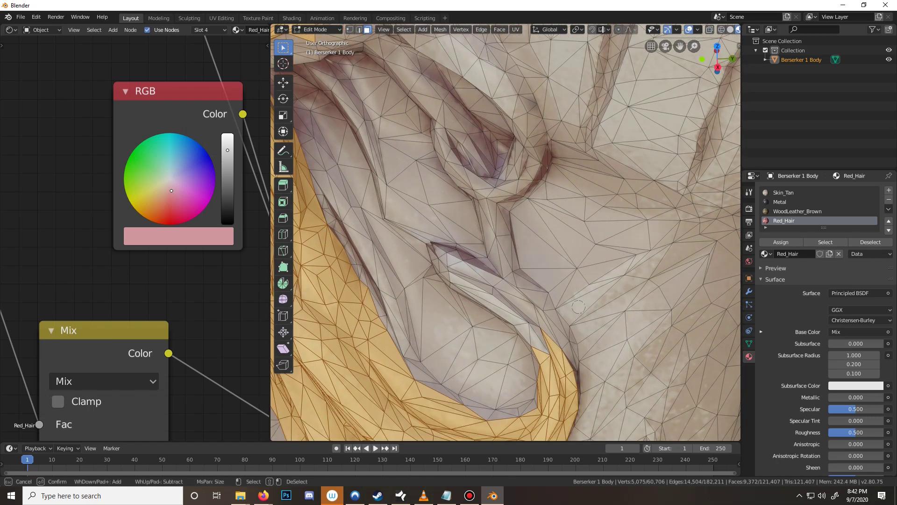
mouse_move(579, 307)
mouse_down()
mouse_move(542, 321)
mouse_move(481, 262)
mouse_move(437, 257)
mouse_move(444, 281)
mouse_move(469, 286)
mouse_up()
drag(524, 314, 533, 336)
right_click(533, 336)
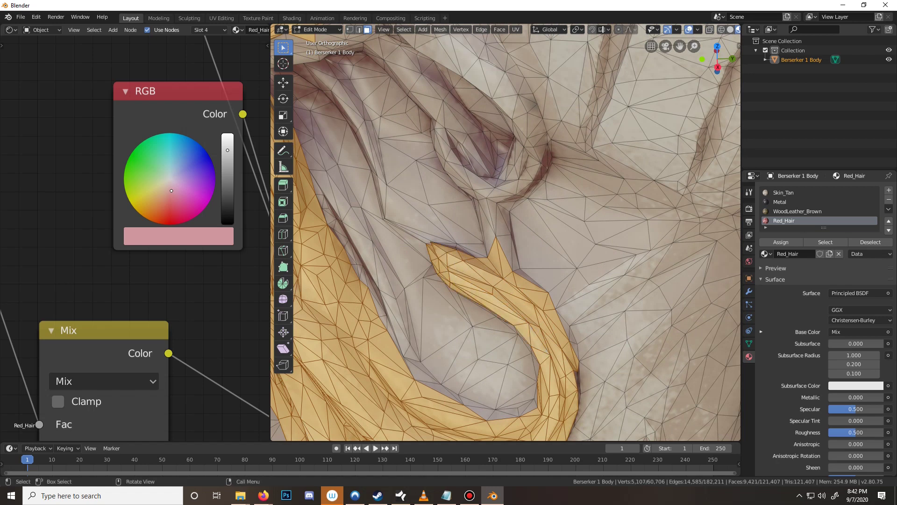
Add the short connecting strand above the large loop, up to where it forks into the upper loop
scroll(533, 337, down, 5)
mouse_move(533, 336)
middle_down()
mouse_move(563, 320)
mouse_move(553, 309)
middle_up()
scroll(553, 309, up, 4)
key(c)
click(545, 187)
shift+click(581, 189)
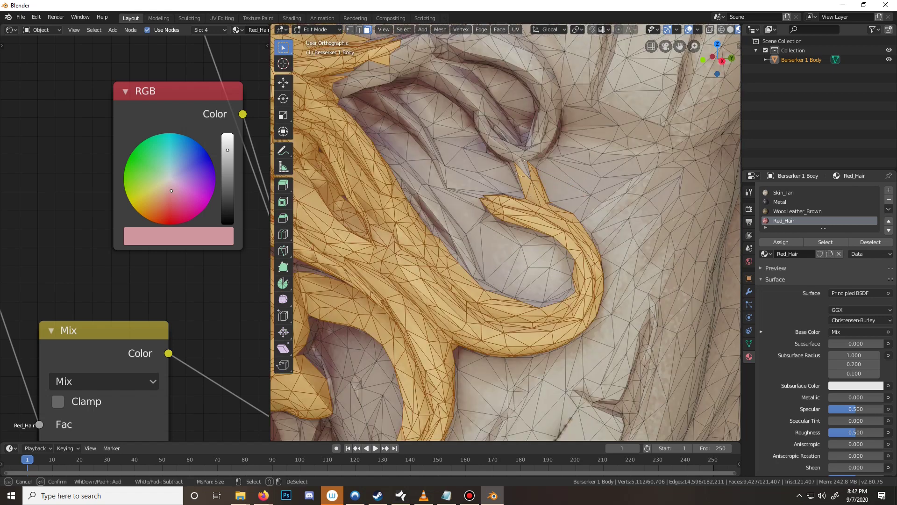
drag(522, 168, 512, 154)
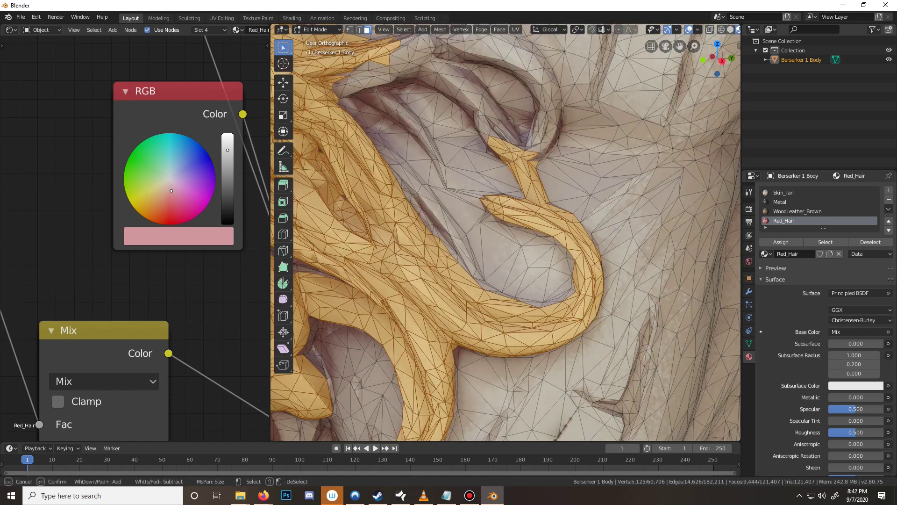
Circle-select the thin pointed strand hanging between the beard and the upper loop
mouse_move(371, 94)
mouse_down()
mouse_move(339, 86)
mouse_move(390, 103)
mouse_move(436, 158)
mouse_up()
click(436, 158)
key(Escape)
Circle-select the strands running out from the beard and the inner branch of the upper loop down toward the fork
scroll(436, 158, down, 7)
middle_drag(472, 201, 508, 243)
scroll(508, 272, up, 6)
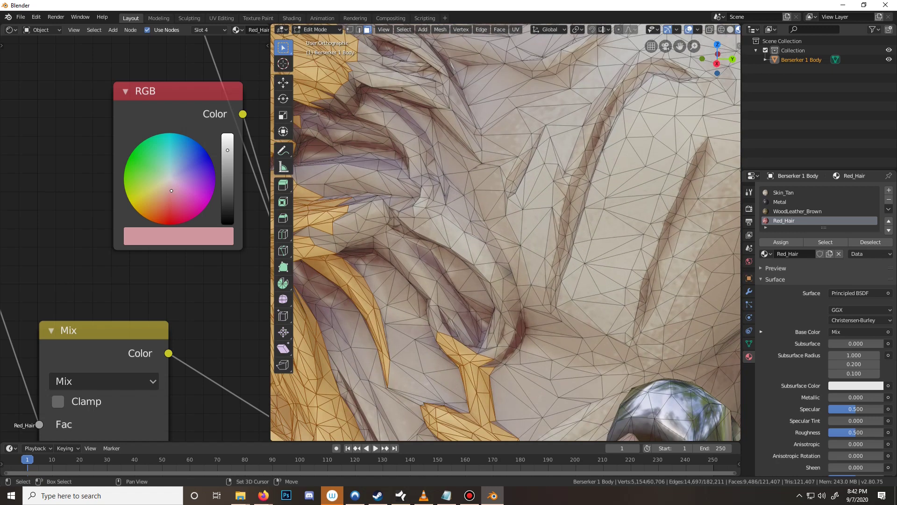
shift+middle_drag(507, 272, 659, 280)
key(c)
mouse_move(420, 190)
mouse_down()
mouse_move(551, 187)
mouse_move(560, 197)
mouse_move(524, 236)
mouse_move(542, 234)
mouse_move(536, 224)
mouse_move(444, 240)
mouse_move(548, 257)
mouse_move(573, 274)
mouse_move(587, 304)
mouse_move(616, 273)
mouse_up()
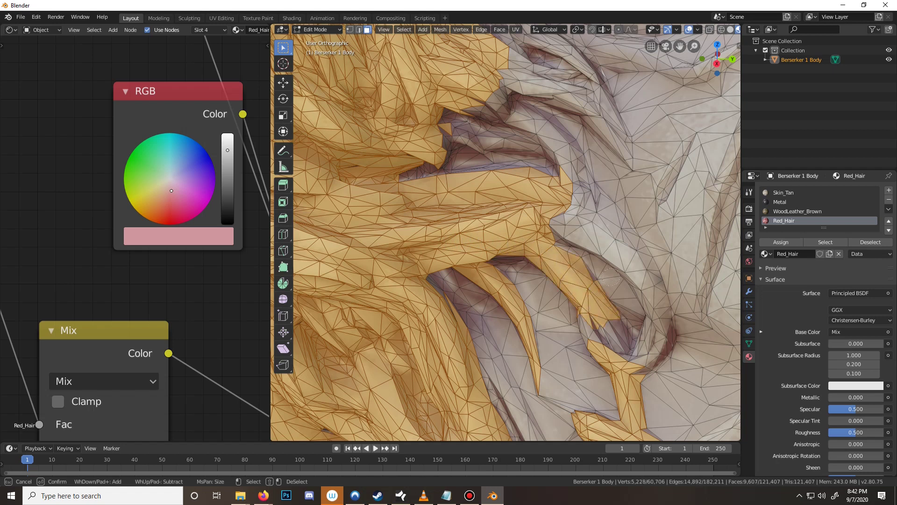
right_click(611, 276)
Circle-select the upper loop's outer arc from the fork back up to the beard
scroll(611, 277, down, 5)
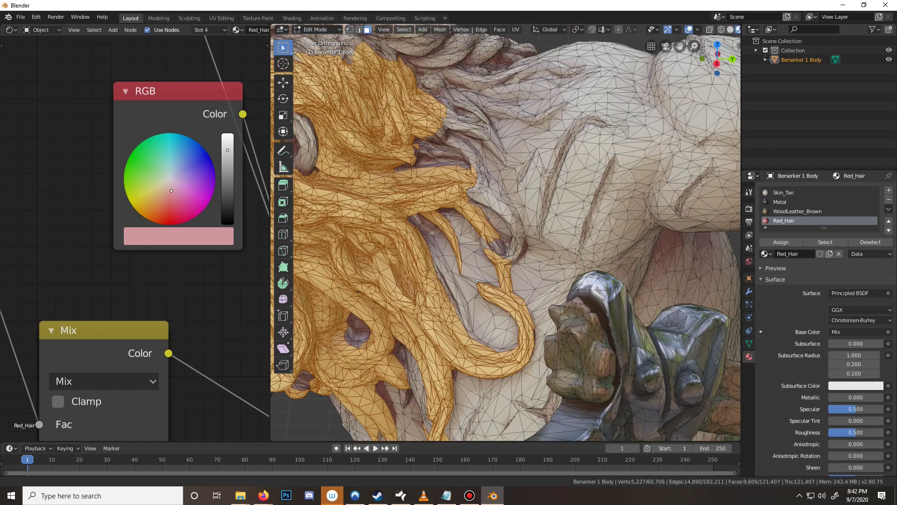
middle_drag(611, 277, 622, 267)
scroll(611, 276, up, 4)
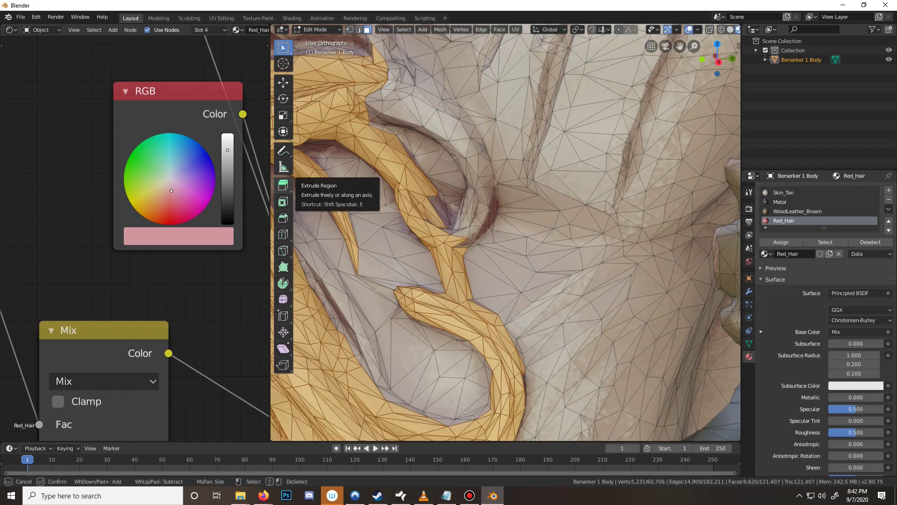
key(c)
mouse_move(441, 223)
mouse_down()
mouse_move(435, 211)
mouse_move(443, 229)
mouse_move(474, 234)
mouse_move(473, 204)
mouse_move(485, 216)
mouse_move(451, 131)
mouse_move(478, 146)
mouse_move(482, 154)
mouse_move(444, 114)
mouse_move(369, 103)
mouse_move(370, 112)
mouse_up()
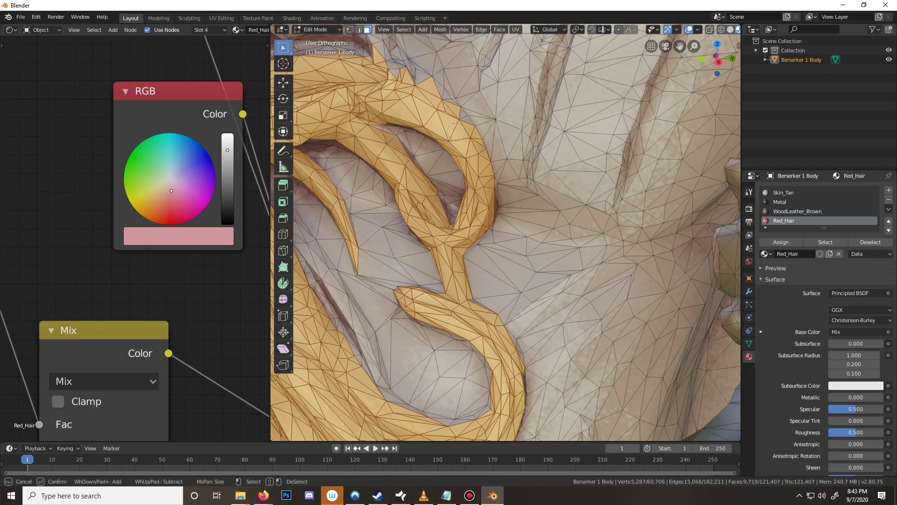
Add the missed faces along the top edge of the upper loop where it leaves the beard
middle_drag(456, 133, 486, 106)
key(c)
mouse_move(450, 66)
mouse_down()
mouse_move(484, 64)
mouse_move(520, 87)
mouse_up()
key(Escape)
scroll(505, 232, down, 6)
middle_drag(505, 232, 494, 345)
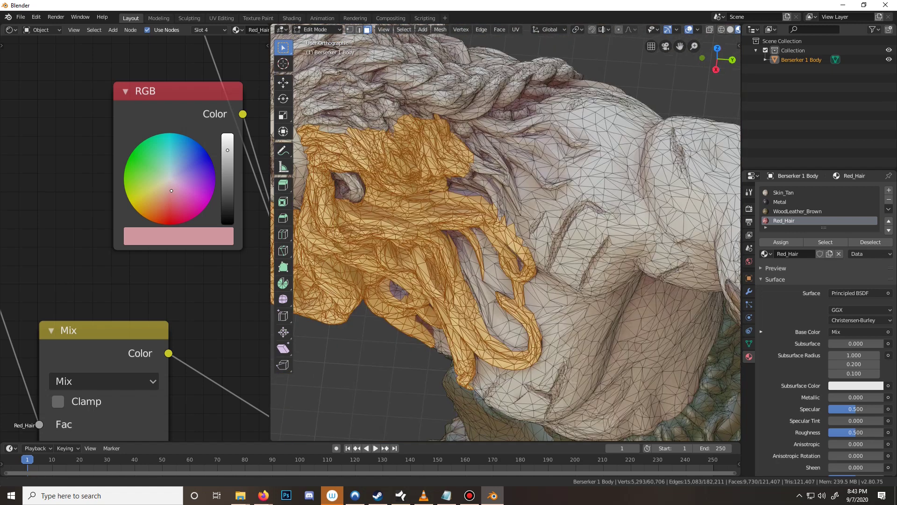
Circle-select the missed faces along the beard's back edge above the upper loop
scroll(443, 207, up, 8)
key(c)
mouse_move(608, 171)
mouse_down()
mouse_move(616, 196)
mouse_move(470, 119)
mouse_up()
key(Escape)
scroll(505, 233, down, 7)
middle_drag(506, 232, 527, 159)
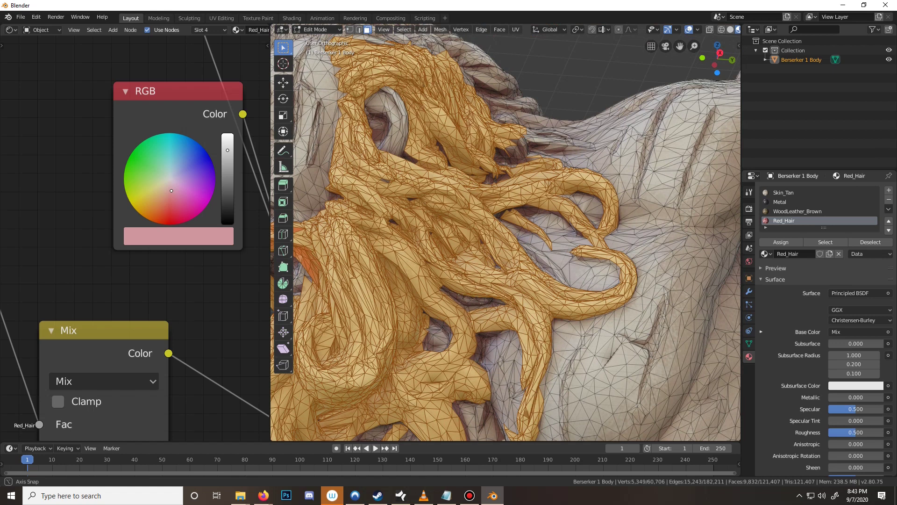
Circle-select the remaining gaps between the beard strands where the upper loop meets the hair above
middle_drag(486, 180, 498, 170)
key(c)
mouse_move(499, 171)
mouse_down()
mouse_move(460, 177)
mouse_move(443, 167)
mouse_up()
right_click(443, 168)
scroll(443, 168, down, 2)
key(c)
mouse_move(447, 220)
mouse_down()
mouse_move(451, 237)
mouse_move(456, 223)
mouse_up()
right_click(466, 213)
Add the recessed faces in the crease between the beard's upper locks and the hair behind them
middle_drag(466, 214, 440, 250)
scroll(425, 257, up, 5)
middle_drag(538, 229, 556, 238)
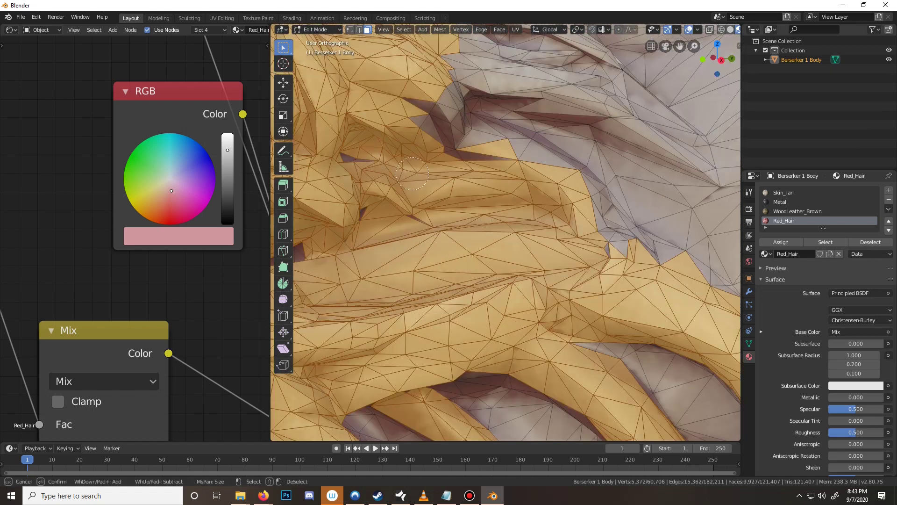
mouse_move(418, 153)
mouse_down()
mouse_move(350, 149)
mouse_move(340, 238)
mouse_move(456, 112)
mouse_up()
right_click(456, 112)
scroll(456, 112, down, 4)
middle_drag(456, 112, 426, 126)
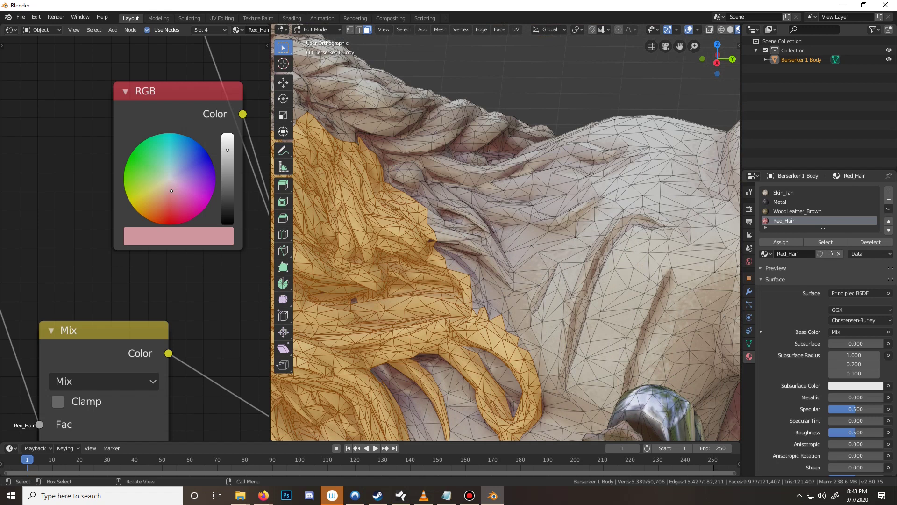
Circle-select the locks behind the beard down to the pointed strand's tip and clean up stray faces beneath it
scroll(427, 273, up, 2)
key(c)
mouse_move(427, 273)
mouse_down()
mouse_move(453, 320)
mouse_move(438, 307)
mouse_up()
mouse_move(386, 215)
mouse_down()
mouse_move(458, 253)
mouse_move(465, 247)
mouse_move(475, 261)
mouse_move(482, 254)
mouse_move(484, 238)
mouse_move(377, 178)
mouse_move(431, 217)
mouse_move(353, 164)
mouse_move(316, 105)
mouse_move(346, 101)
mouse_move(355, 89)
mouse_move(381, 140)
mouse_move(402, 140)
mouse_move(465, 206)
mouse_move(451, 196)
mouse_move(463, 226)
mouse_move(400, 244)
mouse_move(442, 260)
mouse_move(438, 273)
mouse_up()
right_click(399, 245)
key(c)
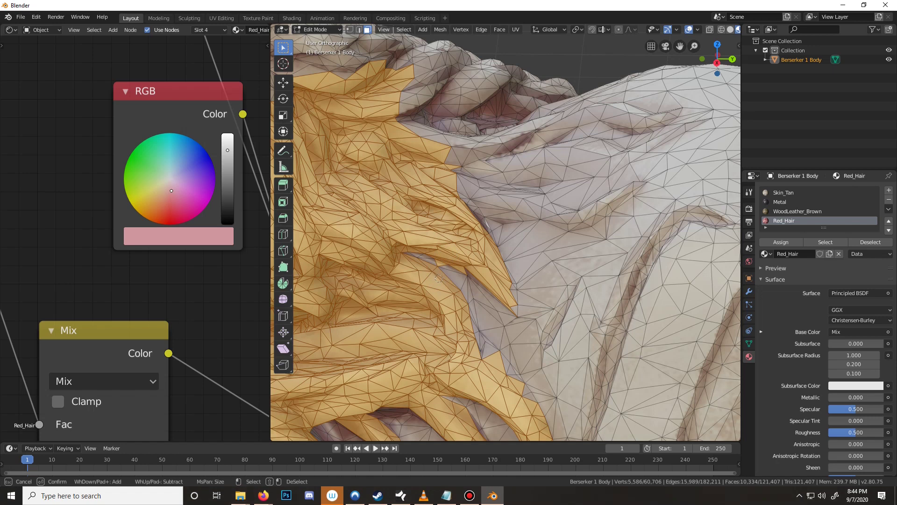
shift+drag(446, 269, 443, 264)
right_click(450, 259)
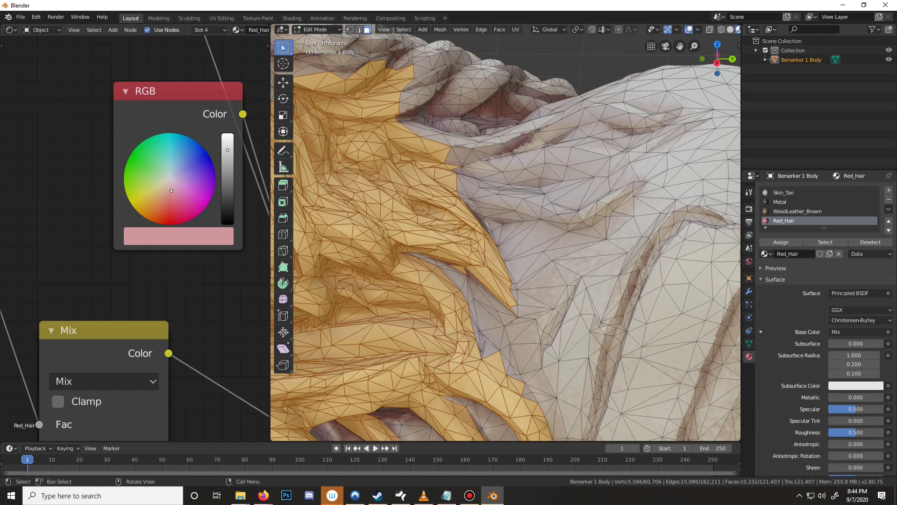
shift+click(457, 277)
Circle-select the curved strand running from the hair out over the shoulder to its upturned tip
scroll(456, 276, down, 2)
middle_drag(456, 276, 410, 314)
middle_drag(413, 238, 390, 224)
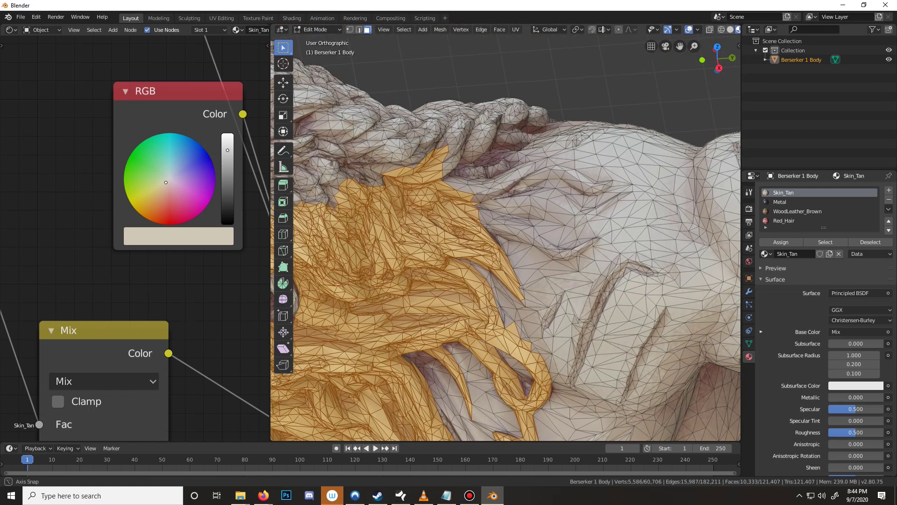
scroll(459, 204, up, 3)
key(c)
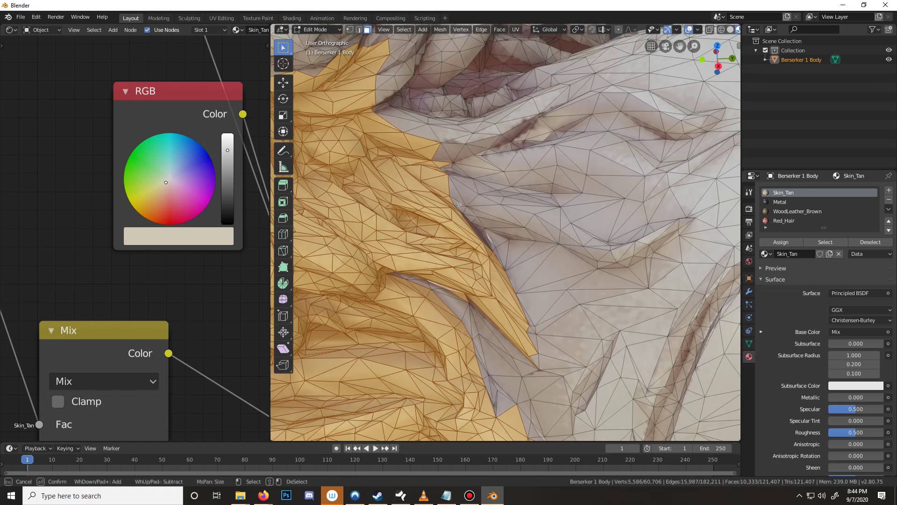
mouse_move(449, 190)
mouse_down()
mouse_move(510, 214)
mouse_move(470, 210)
mouse_move(513, 223)
mouse_move(545, 220)
mouse_move(514, 199)
mouse_move(507, 197)
mouse_move(612, 257)
mouse_move(645, 244)
mouse_up()
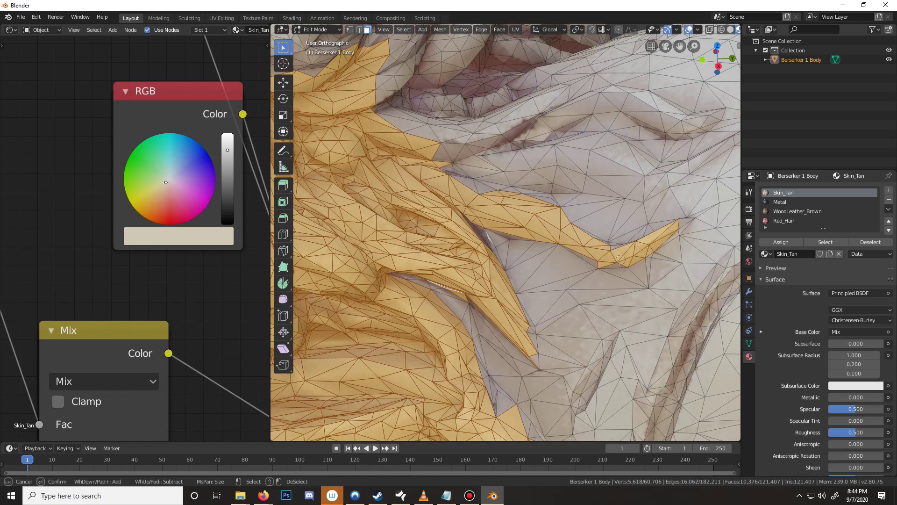
drag(620, 258, 603, 255)
click(591, 258)
right_click(590, 260)
Circle-select the locks between the curved shoulder strand and the braid above it
scroll(590, 260, down, 2)
middle_drag(590, 260, 572, 272)
middle_drag(626, 248, 479, 208)
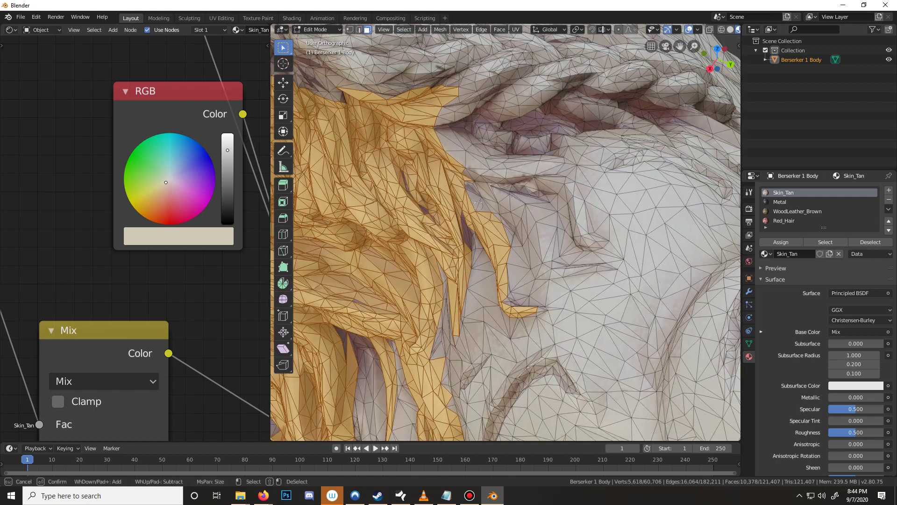
mouse_move(473, 196)
mouse_down()
mouse_move(467, 187)
mouse_move(533, 201)
mouse_move(516, 206)
mouse_move(490, 189)
mouse_move(448, 132)
mouse_move(461, 126)
mouse_move(510, 169)
mouse_move(563, 173)
mouse_move(554, 176)
mouse_move(560, 191)
mouse_up()
shift+click(569, 168)
key(Escape)
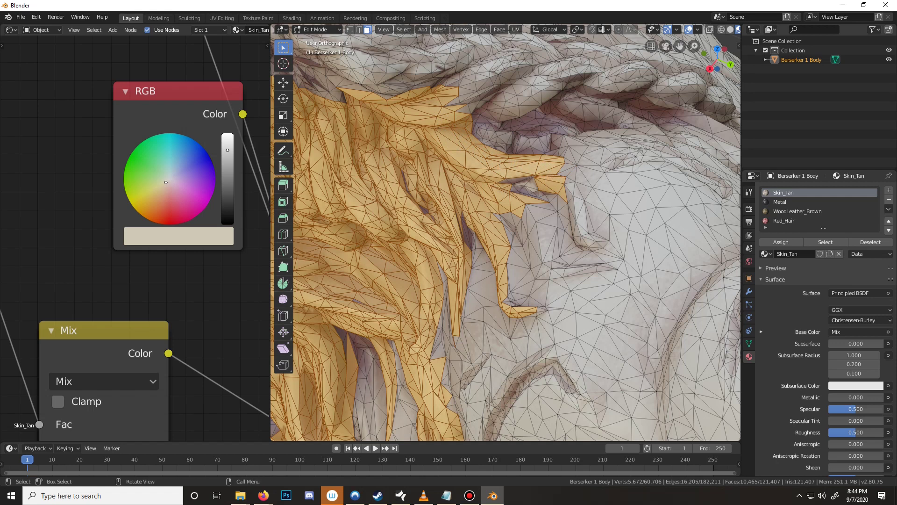
Extend the selection down the uppermost shoulder strand to its tip and add the missed faces at its base
middle_drag(594, 182, 584, 186)
scroll(584, 186, up, 3)
key(c)
drag(601, 188, 604, 282)
key(Escape)
middle_drag(507, 162, 559, 152)
key(c)
mouse_move(558, 153)
mouse_down()
mouse_move(545, 118)
mouse_move(511, 132)
mouse_move(551, 140)
mouse_up()
key(Escape)
Circle-select the middle shoulder strand to its tip and undo the last selection change there
scroll(473, 230, down, 4)
middle_drag(473, 230, 459, 239)
key(c)
mouse_move(538, 218)
mouse_down()
mouse_move(523, 214)
mouse_move(577, 254)
mouse_up()
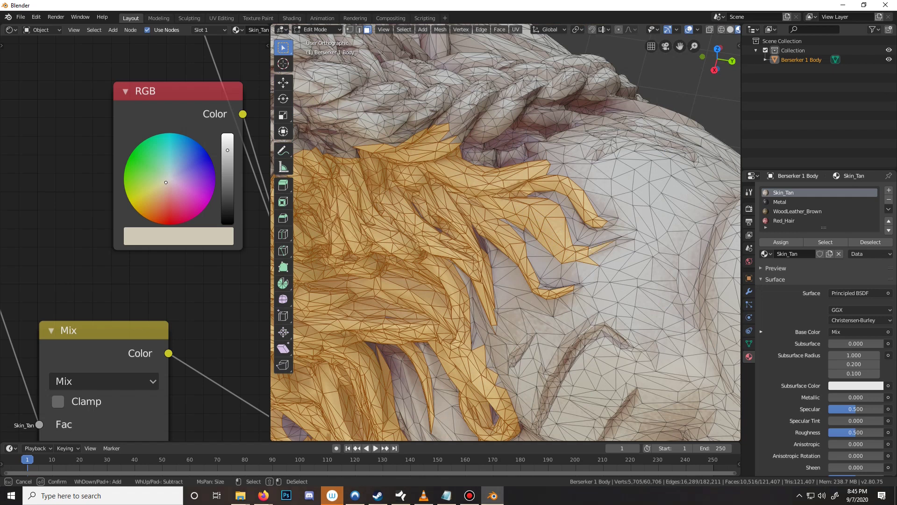
click(608, 266)
right_click(599, 276)
scroll(514, 238, up, 4)
shift+middle_drag(514, 238, 498, 230)
shift+middle_drag(666, 283, 532, 245)
key(ctrl+z)
key(c)
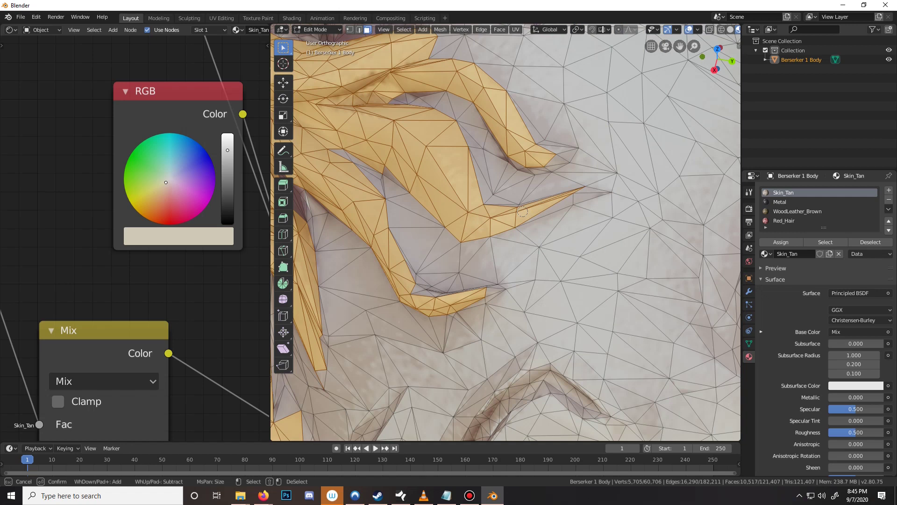
right_click(523, 211)
Circle-select the hair behind the shoulder strands up toward the long braid
scroll(523, 212, down, 8)
mouse_move(535, 215)
middle_down()
mouse_move(464, 228)
mouse_move(448, 207)
middle_up()
scroll(449, 207, up, 2)
key(c)
mouse_move(376, 319)
mouse_down()
mouse_move(364, 336)
mouse_move(381, 259)
mouse_move(325, 333)
mouse_move(383, 331)
mouse_move(456, 299)
mouse_move(462, 322)
mouse_move(453, 318)
mouse_move(465, 325)
mouse_move(457, 220)
mouse_move(418, 168)
mouse_move(451, 208)
mouse_move(417, 195)
mouse_move(407, 180)
mouse_up()
right_click(407, 180)
From behind, circle-select the hair beside the long braid down to the forked strands on the shoulder
scroll(407, 180, down, 5)
middle_drag(408, 180, 361, 155)
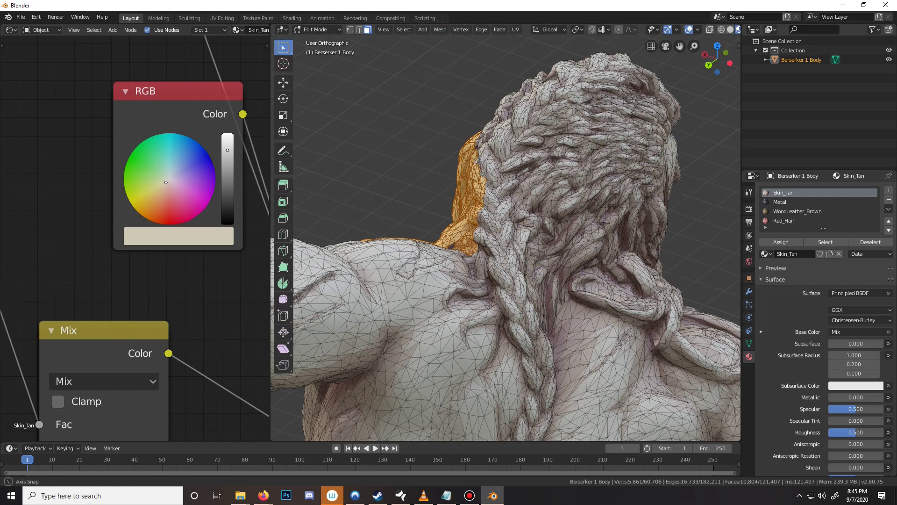
middle_drag(481, 164, 475, 204)
scroll(475, 204, up, 4)
key(c)
mouse_move(477, 206)
mouse_down()
mouse_move(473, 220)
mouse_move(476, 212)
mouse_move(449, 212)
mouse_move(472, 220)
mouse_move(483, 247)
mouse_move(455, 229)
mouse_move(470, 273)
mouse_move(459, 306)
mouse_move(431, 322)
mouse_move(442, 297)
mouse_move(417, 293)
mouse_up()
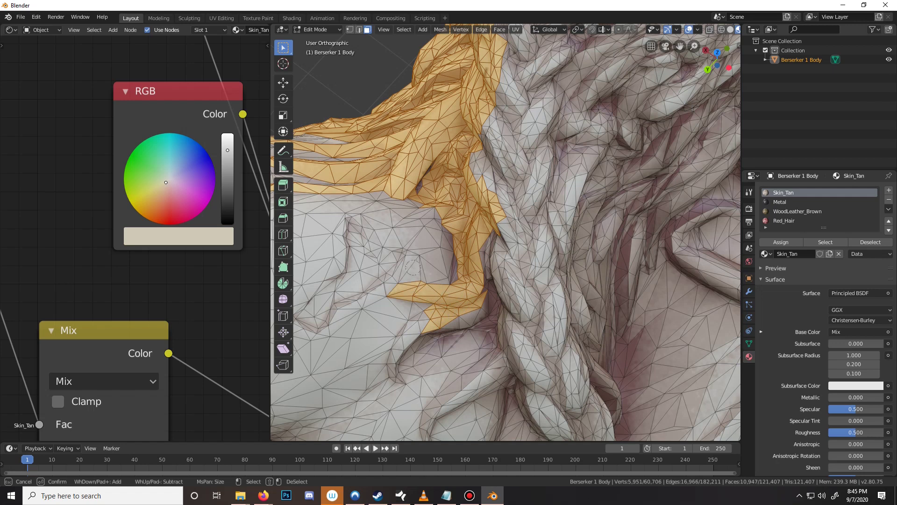
shift+click(411, 279)
key(Escape)
Circle-select the missed hair along the braid's edge and the base of the forked shoulder strands
scroll(412, 279, down, 6)
mouse_move(412, 280)
middle_down()
mouse_move(462, 280)
mouse_move(413, 247)
mouse_move(401, 257)
middle_up()
scroll(462, 280, up, 6)
key(c)
drag(468, 285, 500, 187)
mouse_move(519, 119)
mouse_down()
mouse_move(516, 111)
mouse_move(499, 133)
mouse_move(418, 152)
mouse_up()
key(Escape)
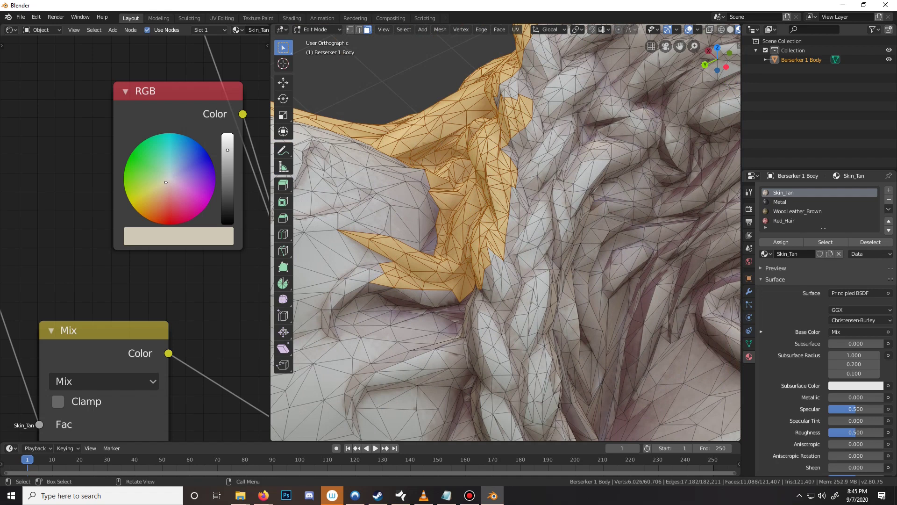
Circle-select the lower forked strand on the back of the shoulder down to its hooked tip
scroll(418, 152, down, 2)
middle_drag(468, 266, 490, 266)
shift+middle_drag(491, 266, 513, 162)
key(c)
mouse_move(528, 159)
mouse_down()
mouse_move(484, 168)
mouse_move(474, 159)
mouse_move(465, 170)
mouse_up()
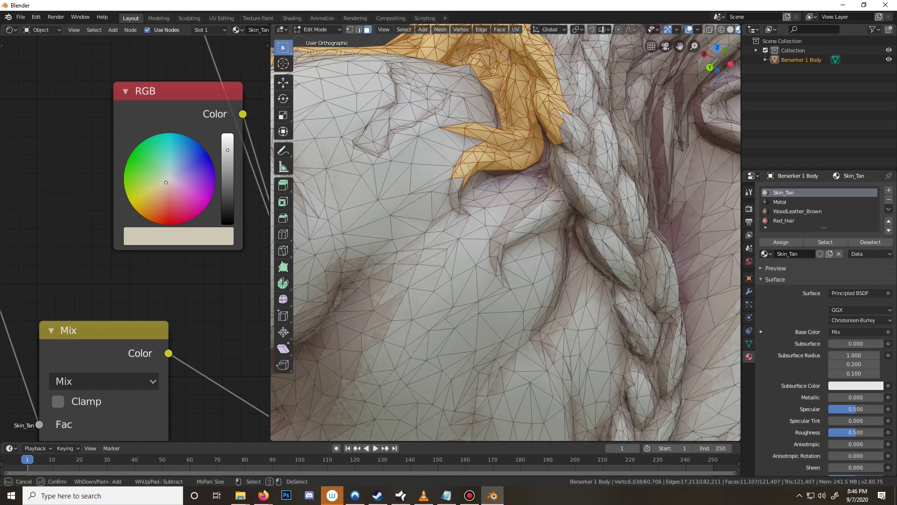
mouse_move(462, 169)
mouse_down()
mouse_move(440, 206)
mouse_move(471, 192)
mouse_up()
scroll(470, 191, up, 3)
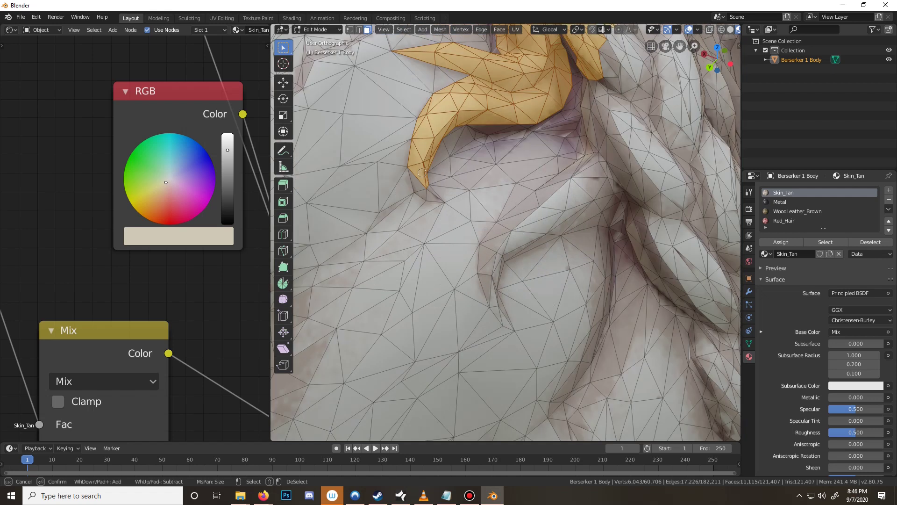
click(416, 182)
click(421, 191)
click(433, 195)
right_click(433, 195)
Circle-select the next hooked strand below it, from the long braid to its tip
scroll(606, 232, down, 5)
middle_drag(433, 193, 472, 184)
scroll(444, 189, up, 4)
key(c)
mouse_move(434, 217)
mouse_down()
mouse_move(388, 249)
mouse_move(370, 280)
mouse_up()
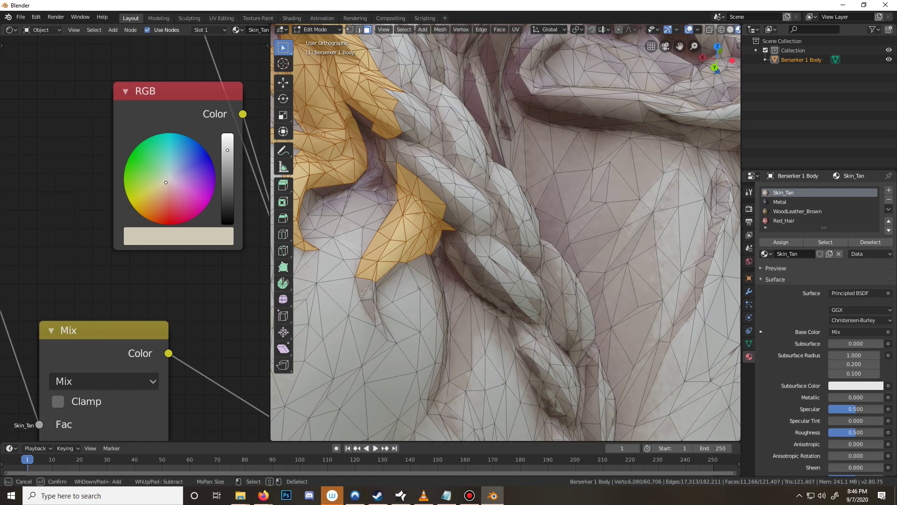
drag(367, 293, 379, 324)
middle_drag(392, 327, 339, 314)
right_click(383, 302)
Circle-select the upper section of the long braid beside the hooked shoulder strands
scroll(383, 302, down, 4)
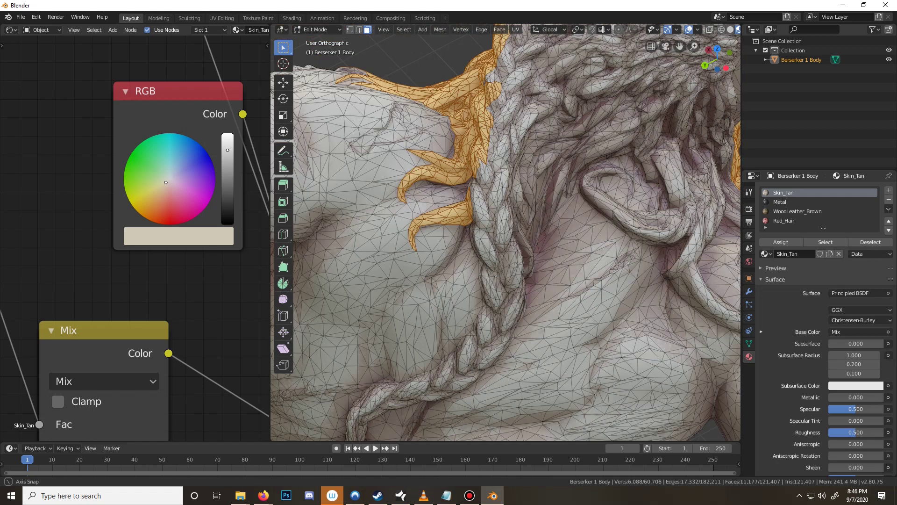
middle_drag(411, 221, 461, 199)
key(c)
mouse_move(461, 200)
mouse_down()
mouse_move(374, 113)
mouse_move(405, 84)
mouse_move(376, 59)
mouse_up()
key(Escape)
scroll(376, 58, down, 6)
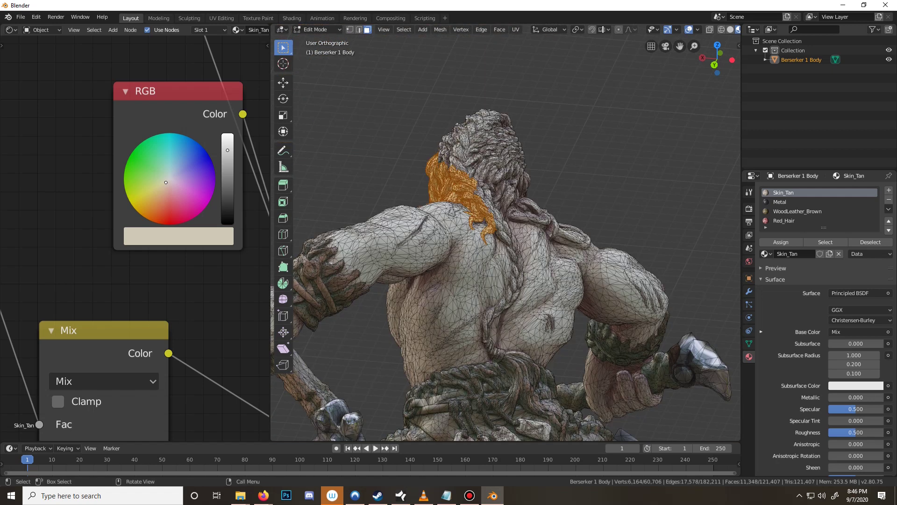
Circle-select the hair over the side and top of the head, from the neck to the forehead
middle_drag(406, 182, 532, 197)
key(c)
drag(535, 200, 519, 136)
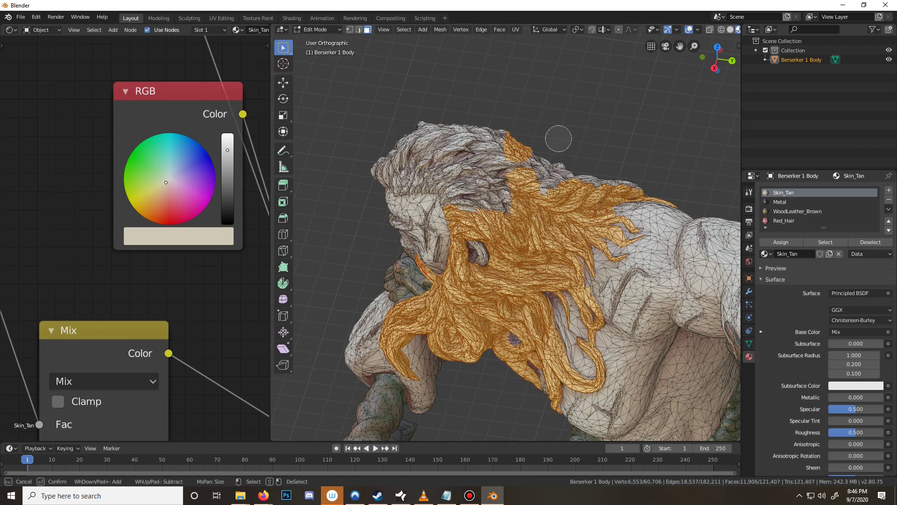
mouse_move(559, 139)
mouse_down()
mouse_move(481, 200)
mouse_move(491, 173)
mouse_move(483, 135)
mouse_move(509, 134)
mouse_move(481, 183)
mouse_move(451, 140)
mouse_move(462, 190)
mouse_move(453, 201)
mouse_up()
drag(434, 140, 429, 120)
mouse_move(535, 171)
mouse_down()
mouse_move(546, 185)
mouse_move(555, 159)
mouse_move(542, 158)
mouse_move(607, 172)
mouse_move(556, 164)
mouse_up()
mouse_move(411, 134)
mouse_down()
mouse_move(367, 146)
mouse_move(399, 168)
mouse_move(385, 161)
mouse_move(451, 162)
mouse_move(534, 135)
mouse_move(447, 125)
mouse_move(450, 174)
mouse_up()
key(Escape)
middle_drag(449, 174, 308, 214)
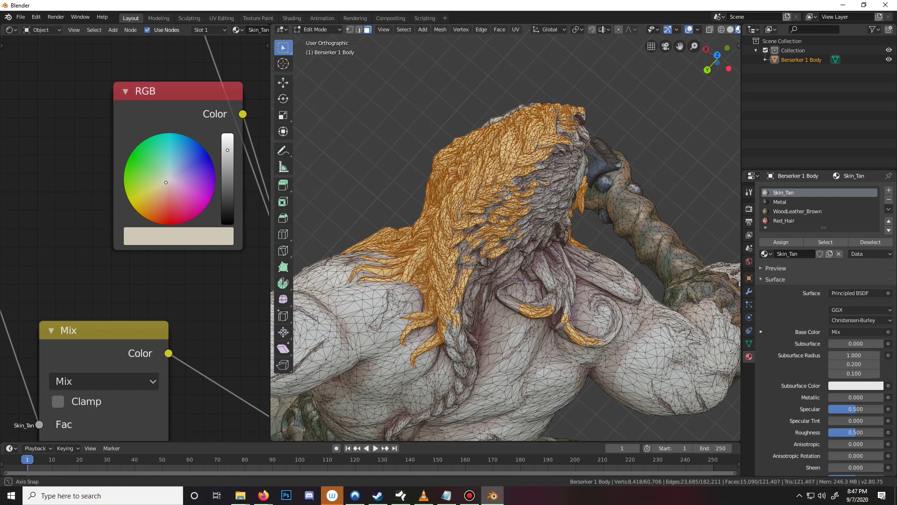
Circle-select the hair covering the back of the head down to the braids at the nape
middle_drag(515, 271, 496, 181)
key(c)
key(Escape)
key(c)
drag(523, 211, 533, 126)
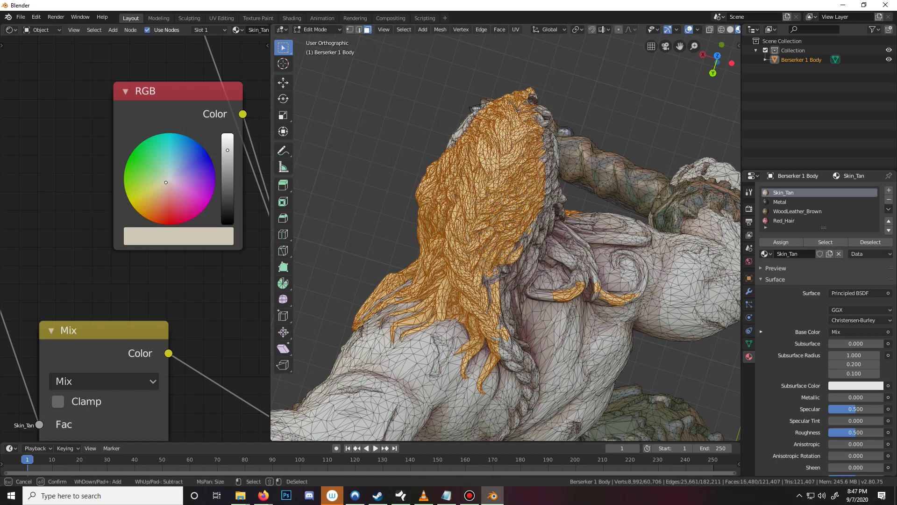
mouse_move(544, 184)
mouse_down()
mouse_move(540, 210)
mouse_move(500, 253)
mouse_move(496, 271)
mouse_move(490, 260)
mouse_up()
key(Escape)
Circle-select the hair along the crown on the other side of the head, from forehead to nape
middle_drag(490, 261, 376, 230)
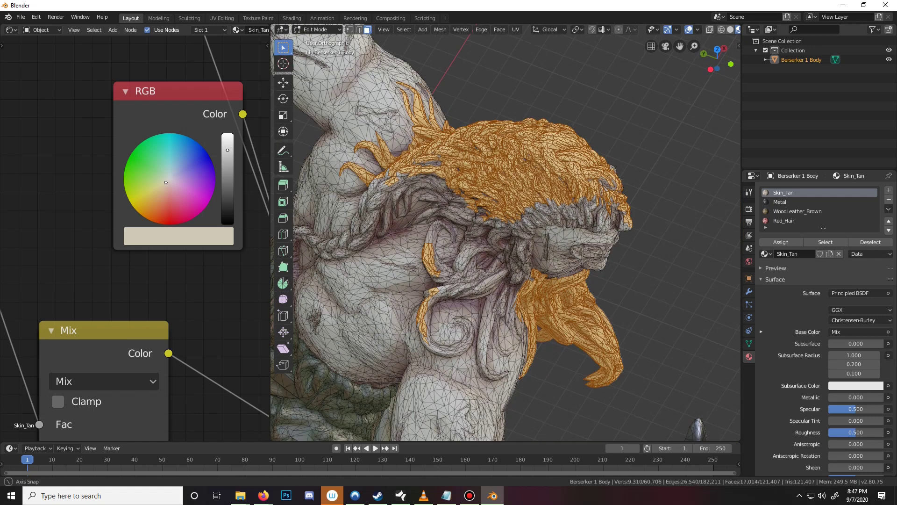
middle_drag(449, 252, 617, 100)
key(c)
mouse_move(617, 100)
mouse_down()
mouse_move(519, 100)
mouse_move(480, 135)
mouse_move(506, 119)
mouse_up()
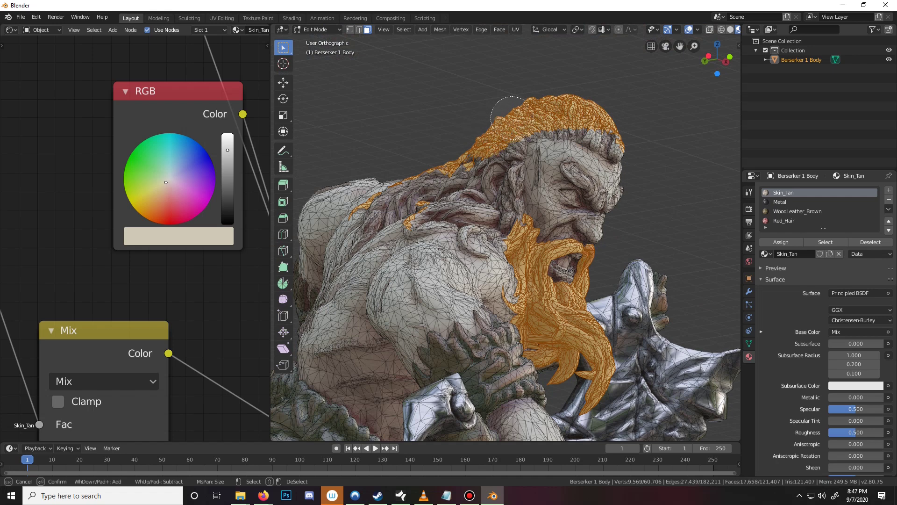
key(Escape)
mouse_move(514, 115)
middle_down()
mouse_move(473, 99)
mouse_move(499, 120)
middle_up()
scroll(499, 121, up, 3)
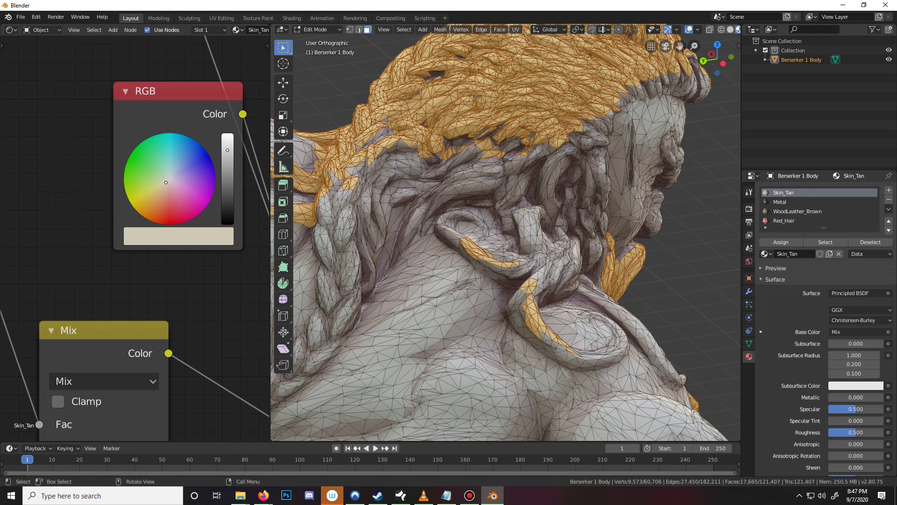
Circle-select the hair strands just below the crown on the side of the head, above the ear
scroll(499, 121, down, 3)
key(c)
click(482, 134)
mouse_move(477, 141)
mouse_down()
mouse_move(519, 178)
mouse_move(482, 185)
mouse_move(489, 161)
mouse_move(436, 182)
mouse_up()
key(Escape)
mouse_move(444, 199)
middle_down()
mouse_move(426, 204)
mouse_move(478, 186)
middle_up()
scroll(478, 187, up, 3)
key(c)
mouse_move(485, 192)
mouse_down()
mouse_move(491, 186)
mouse_move(461, 220)
mouse_move(470, 219)
mouse_move(449, 219)
mouse_move(524, 166)
mouse_move(612, 198)
mouse_up()
middle_drag(612, 199, 428, 159)
drag(427, 159, 423, 194)
middle_drag(423, 194, 486, 187)
Extend the hair selection over the strands behind the ear toward the nape
drag(397, 163, 318, 143)
mouse_move(318, 142)
middle_down()
mouse_move(328, 213)
mouse_move(486, 262)
middle_up()
mouse_move(500, 294)
mouse_down()
mouse_move(549, 172)
mouse_move(580, 243)
mouse_up()
middle_drag(580, 243, 403, 229)
mouse_move(408, 234)
mouse_down()
mouse_move(552, 269)
mouse_move(626, 276)
mouse_up()
mouse_move(627, 276)
middle_down()
mouse_move(538, 275)
mouse_move(523, 261)
middle_up()
mouse_move(524, 261)
ctrl+middle_down()
mouse_move(523, 336)
mouse_move(524, 261)
ctrl+middle_up()
drag(650, 323, 526, 352)
Circle-select the hooked hair strands that lie over the shoulder below the ear
ctrl+middle_drag(525, 352, 526, 416)
mouse_move(643, 320)
mouse_down()
mouse_move(538, 281)
mouse_move(463, 276)
mouse_up()
middle_drag(462, 276, 421, 276)
ctrl+middle_drag(421, 276, 421, 215)
drag(423, 257, 633, 357)
middle_drag(633, 357, 440, 198)
mouse_move(440, 198)
mouse_down()
mouse_move(600, 189)
mouse_move(564, 186)
mouse_up()
mouse_move(563, 186)
ctrl+middle_down()
mouse_move(563, 261)
mouse_move(563, 186)
ctrl+middle_up()
Add the hair between the ear and the sideburn to the selection
scroll(645, 172, down, 4)
mouse_move(607, 211)
middle_down()
mouse_move(644, 172)
mouse_move(589, 220)
middle_up()
drag(589, 281, 575, 225)
middle_drag(575, 224, 528, 206)
scroll(561, 210, up, 2)
drag(561, 210, 519, 262)
mouse_move(518, 261)
middle_down()
mouse_move(496, 234)
mouse_move(416, 204)
mouse_move(346, 206)
mouse_move(350, 248)
mouse_move(369, 243)
middle_up()
drag(519, 262, 535, 304)
key(Escape)
Circle-select missed hair faces along the temple and the side of the head
middle_drag(608, 182, 522, 159)
key(c)
click(522, 159)
drag(513, 130, 486, 113)
key(Escape)
scroll(513, 129, down, 5)
middle_drag(513, 130, 585, 154)
scroll(608, 182, up, 5)
key(c)
scroll(638, 185, up, 2)
key(Escape)
scroll(446, 257, down, 5)
middle_drag(446, 256, 608, 243)
key(c)
scroll(381, 163, down, 8)
click(381, 163)
key(Escape)
scroll(537, 233, down, 4)
scroll(525, 259, up, 4)
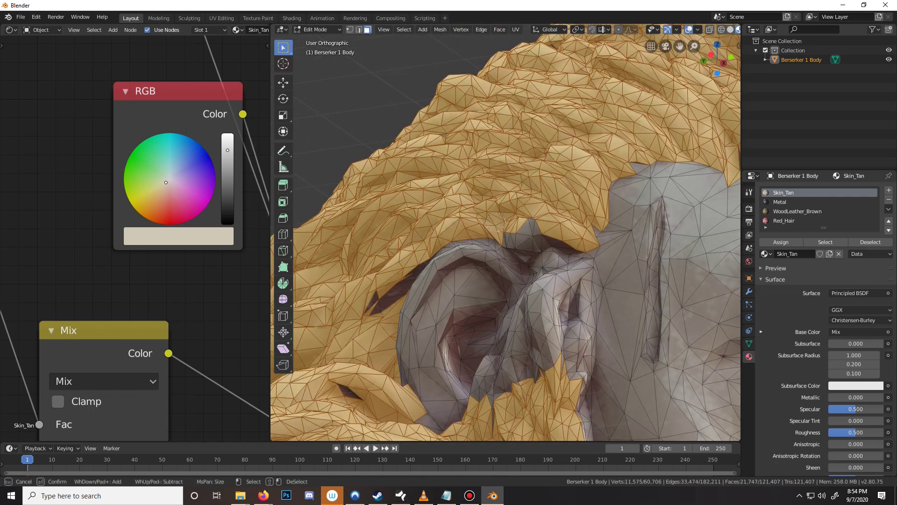
Fill the remaining gaps in the hair selection around the edge of the ear
middle_drag(525, 260, 486, 262)
key(c)
drag(486, 255, 461, 265)
key(Escape)
scroll(486, 367, down, 3)
middle_drag(486, 281, 579, 253)
scroll(468, 233, up, 4)
key(c)
drag(439, 210, 411, 300)
key(Escape)
Circle-select the upper part of the braids hanging from the nape onto the back
scroll(421, 280, down, 6)
shift+middle_drag(439, 300, 498, 243)
scroll(498, 243, up, 3)
key(c)
drag(498, 244, 516, 322)
key(Escape)
scroll(491, 187, down, 2)
middle_drag(491, 187, 428, 136)
key(c)
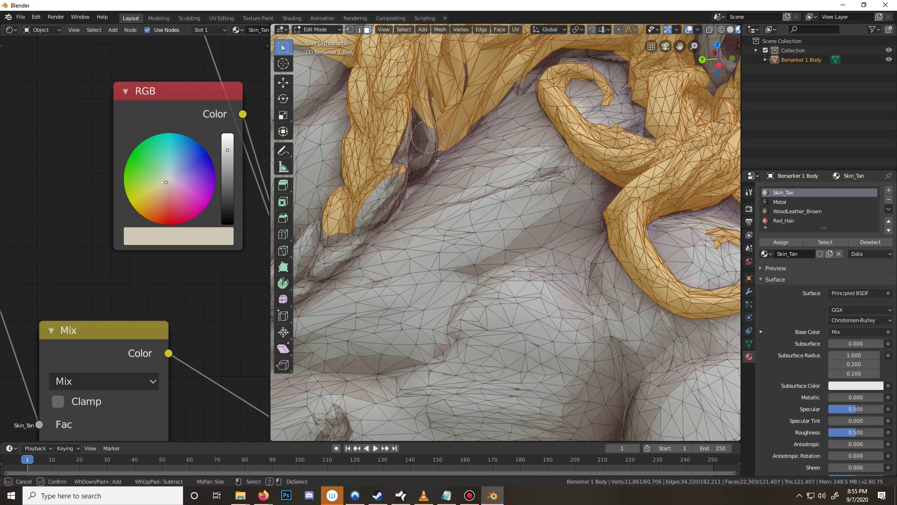
Extend the braid selection down the strands lying across the upper back
key(Escape)
scroll(354, 220, down, 3)
middle_drag(353, 220, 529, 206)
key(c)
drag(531, 211, 567, 323)
key(Escape)
scroll(560, 318, up, 3)
middle_drag(420, 211, 603, 253)
key(c)
drag(598, 215, 673, 393)
key(Escape)
Circle-select the lower length of the braid down to its knotted end above the waist clothing
middle_drag(654, 281, 549, 262)
scroll(549, 243, down, 3)
key(c)
drag(617, 168, 542, 192)
key(Escape)
middle_drag(471, 309, 524, 327)
key(c)
drag(392, 243, 406, 285)
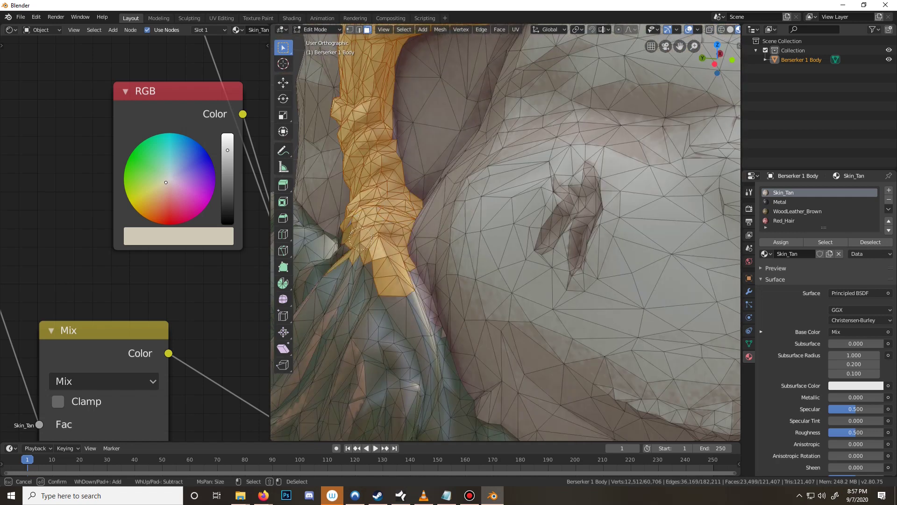
Select the loose strands that spread from the braid's knot over the waist clothing
key(Escape)
scroll(444, 262, down, 2)
middle_drag(444, 243, 474, 175)
key(c)
key(Escape)
middle_drag(554, 326, 472, 313)
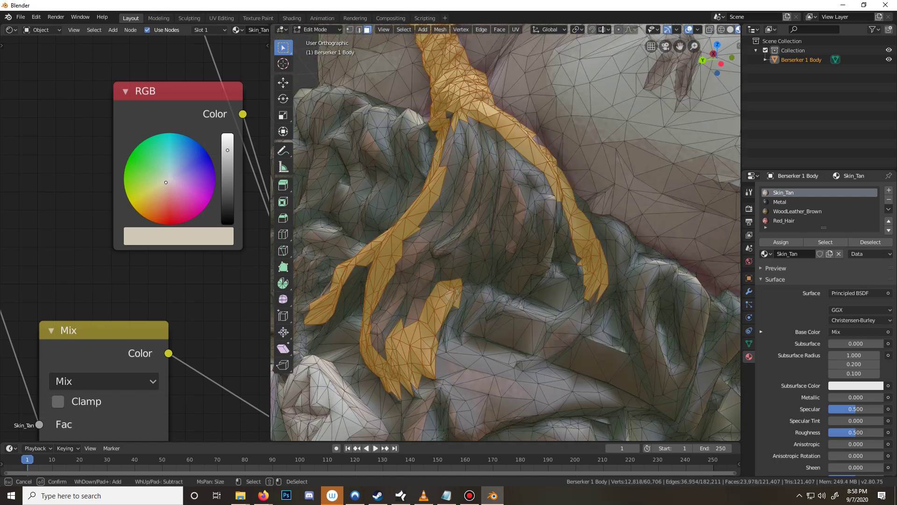
Circle-select the remaining faces of the braid's loose ends on the waist clothing
key(c)
drag(440, 327, 556, 290)
key(Escape)
middle_drag(557, 290, 486, 285)
scroll(400, 264, up, 4)
key(c)
key(Escape)
mouse_move(370, 311)
middle_down()
mouse_move(463, 299)
mouse_move(390, 291)
middle_up()
key(c)
scroll(390, 292, up, 2)
click(389, 292)
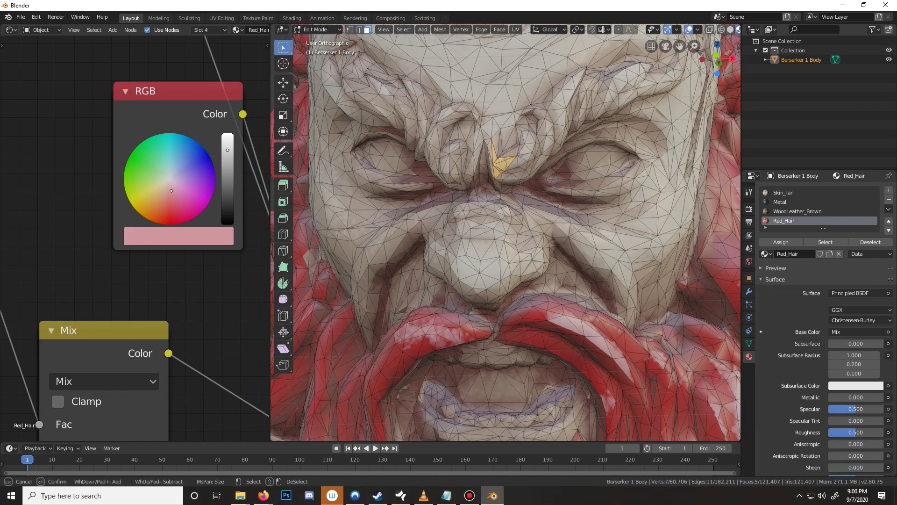
Circle-select the first eyebrow from the bridge of the nose outward along the brow
drag(500, 163, 537, 154)
mouse_move(537, 154)
middle_down()
mouse_move(449, 196)
mouse_move(486, 295)
middle_up()
key(c)
mouse_move(486, 294)
mouse_down()
mouse_move(507, 173)
mouse_move(617, 150)
mouse_up()
middle_drag(617, 149, 528, 161)
drag(528, 161, 482, 226)
middle_drag(482, 226, 542, 225)
mouse_move(542, 224)
mouse_down()
mouse_move(514, 219)
mouse_move(444, 295)
mouse_up()
Complete the selection of both eyebrows by circle-selecting the other brow out to its tip
middle_drag(444, 294, 482, 322)
drag(481, 323, 416, 309)
middle_drag(416, 308, 494, 239)
drag(493, 240, 519, 201)
mouse_move(519, 201)
middle_down()
mouse_move(607, 220)
mouse_move(488, 220)
middle_up()
drag(489, 219, 482, 206)
mouse_move(482, 205)
middle_down()
mouse_move(398, 299)
mouse_move(374, 262)
middle_up()
mouse_move(374, 262)
mouse_down()
mouse_move(415, 319)
mouse_move(400, 303)
mouse_move(406, 267)
mouse_move(471, 316)
mouse_move(494, 285)
mouse_move(569, 309)
mouse_up()
right_click(560, 329)
scroll(560, 328, down, 8)
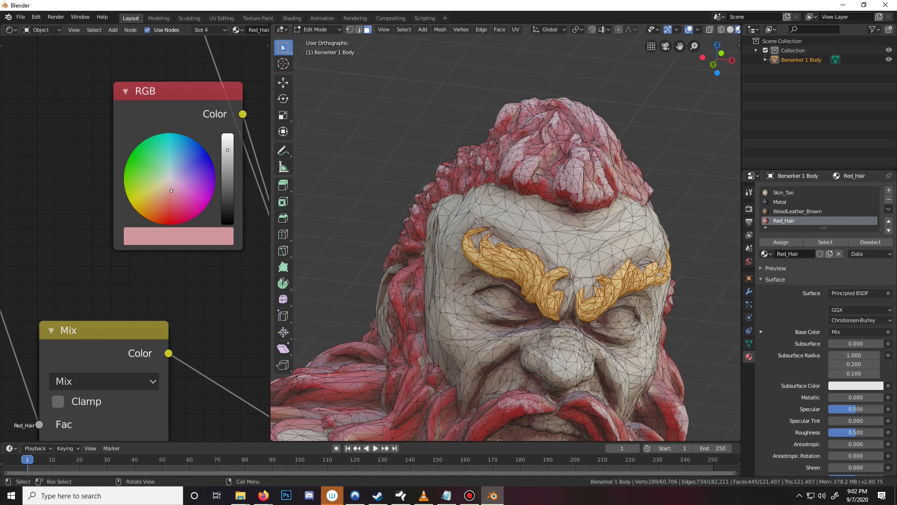
Assign Red_Hair to the selected eyebrows and return to Object Mode with the whole figure in view
key(Tab)
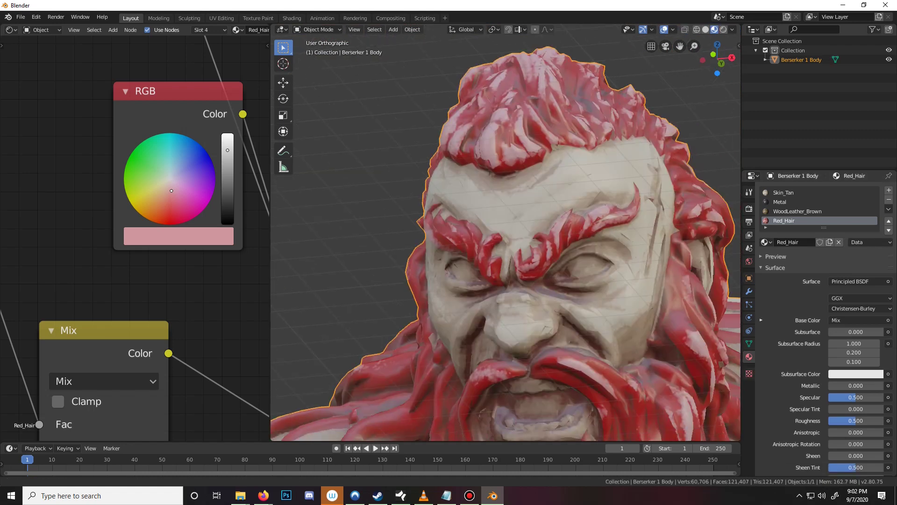
scroll(489, 208, down, 11)
middle_drag(488, 208, 290, 238)
scroll(549, 238, up, 2)
middle_drag(505, 233, 446, 227)
scroll(547, 212, up, 2)
middle_drag(594, 205, 701, 201)
Save the file as Berserker1 in the Tuttry1 folder
key(ctrl+s)
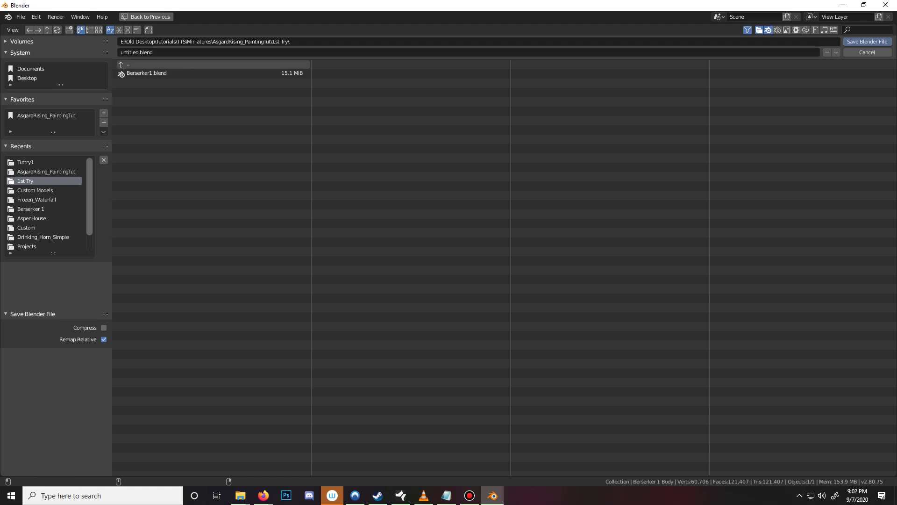
click(138, 64)
click(135, 83)
click(136, 52)
text(Berserker1)
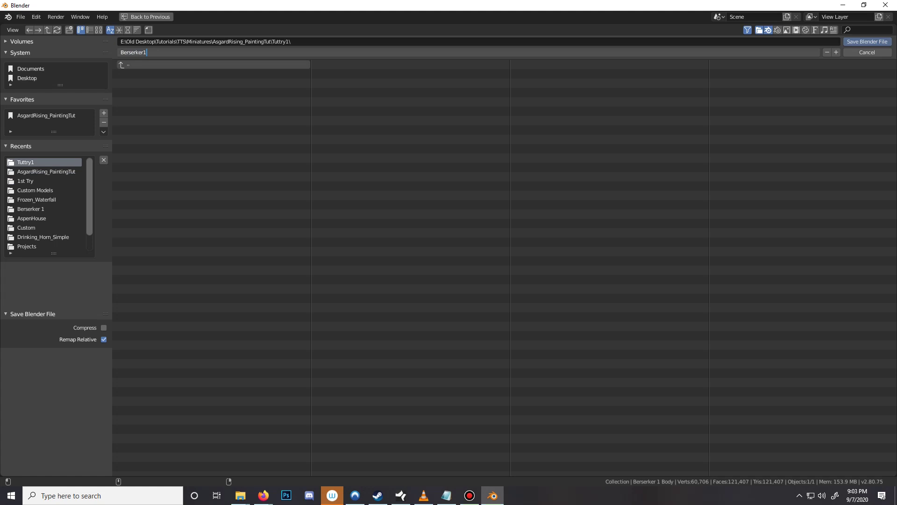
key(Return)
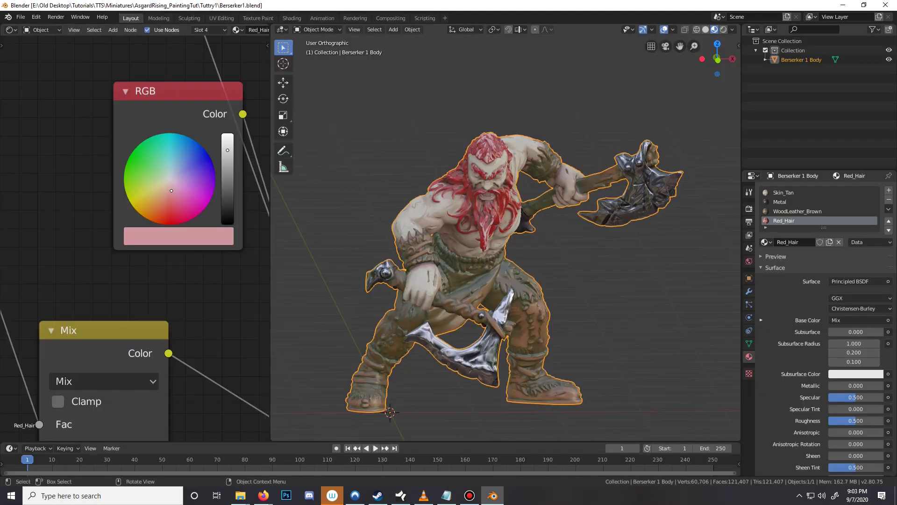
Toggle Edit Mode on and off and save the Berserker1 file again
key(Tab)
key(Tab)
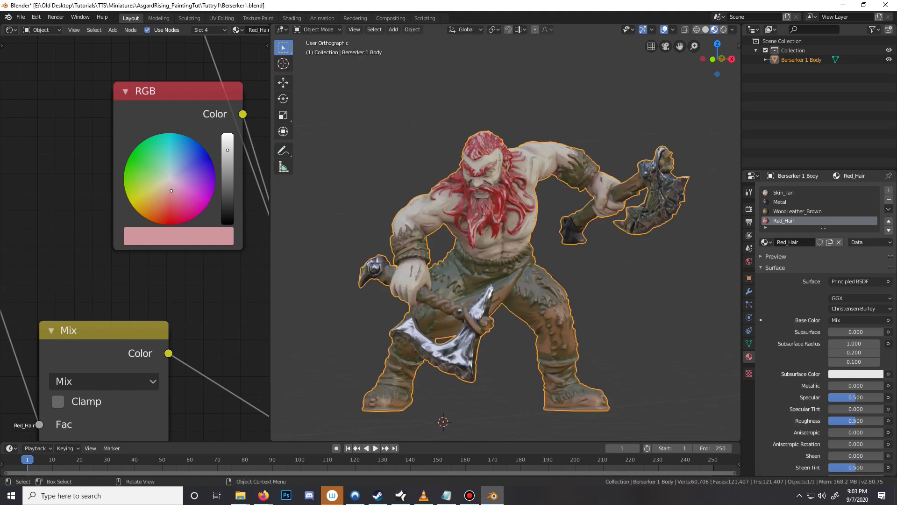
key(ctrl+s)
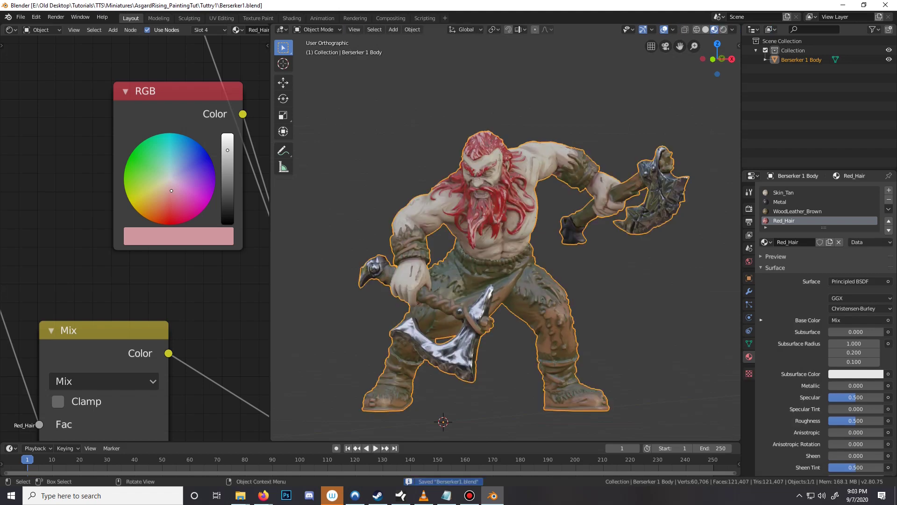
scroll(505, 238, down, 4)
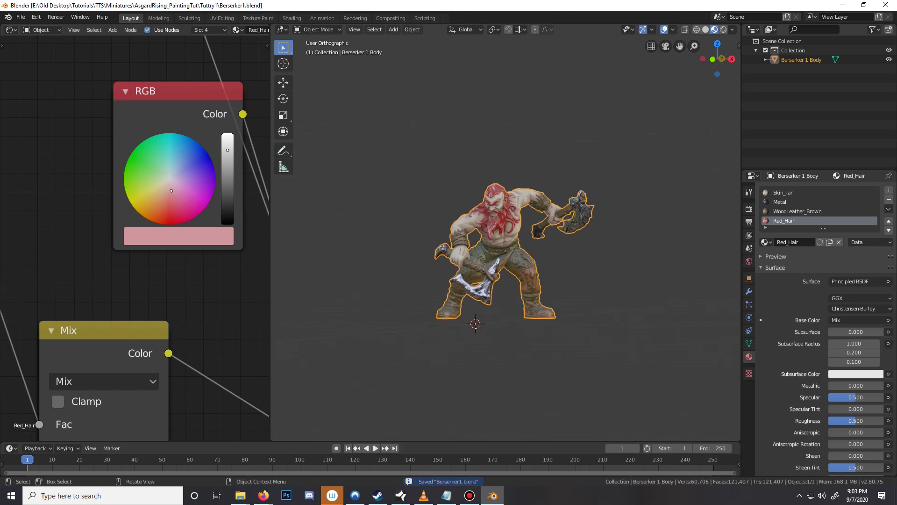
middle_drag(552, 234, 511, 237)
scroll(506, 237, up, 5)
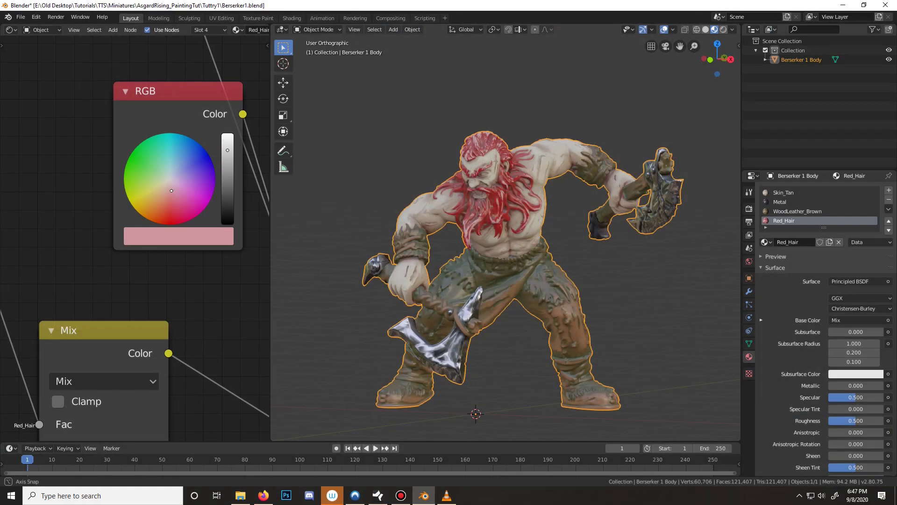
Shift the bright red RGB node of the Red_Hair material to a slightly less saturated orange-red
middle_drag(558, 214, 523, 222)
scroll(524, 223, up, 2)
middle_drag(524, 223, 547, 210)
scroll(561, 215, down, 3)
middle_drag(510, 248, 510, 248)
click(797, 211)
click(786, 220)
scroll(135, 238, down, 1)
scroll(135, 241, down, 2)
scroll(135, 238, down, 1)
middle_drag(116, 234, 238, 279)
middle_drag(117, 280, 246, 109)
scroll(135, 238, up, 11)
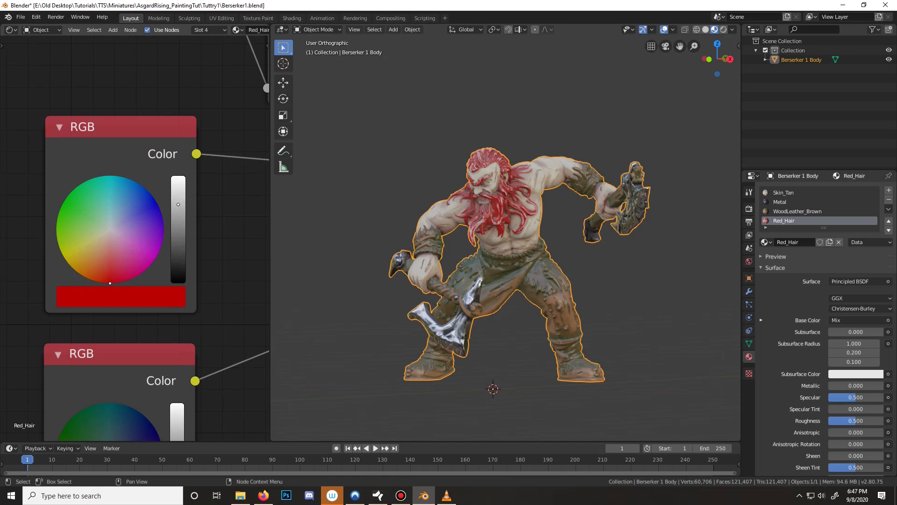
drag(108, 282, 101, 278)
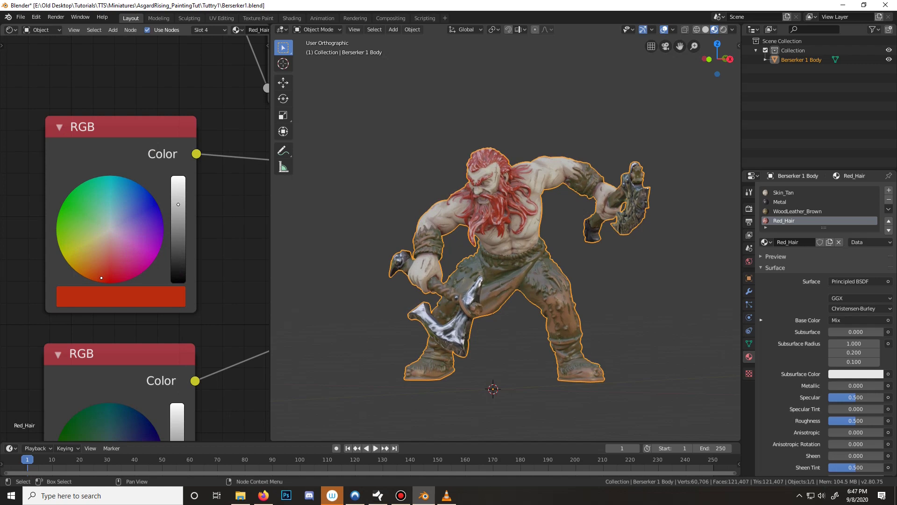
drag(102, 278, 100, 273)
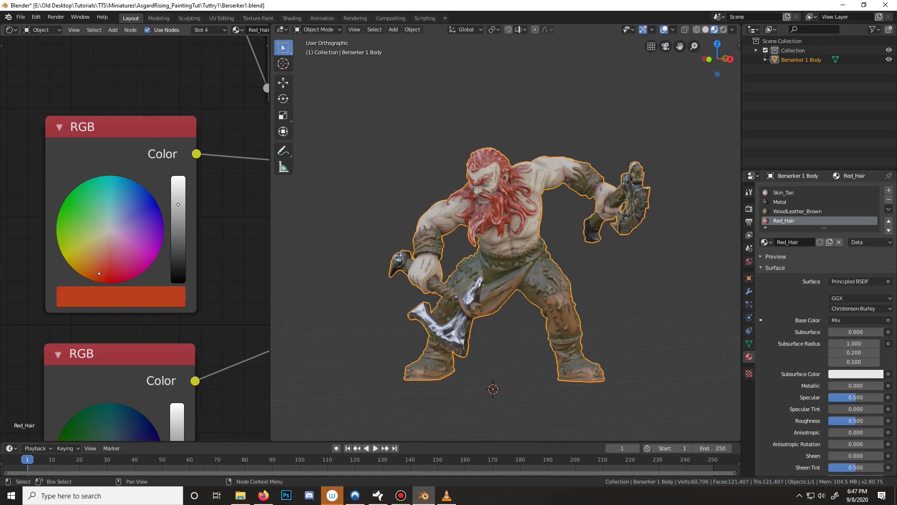
Warm the dark shadow RGB node of the Red_Hair material to a deep brownish red and inspect the beard up close
middle_drag(468, 234, 455, 252)
scroll(89, 186, down, 1)
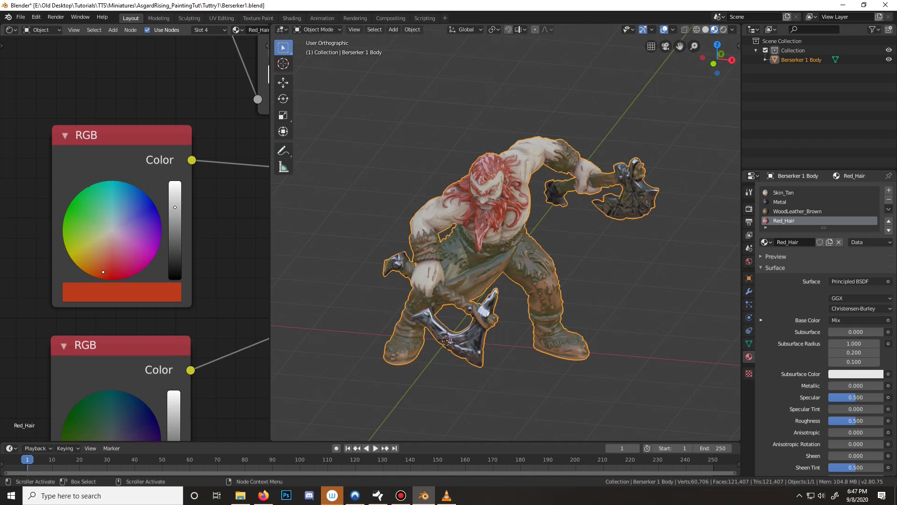
middle_drag(89, 186, 89, 3)
scroll(89, 186, up, 1)
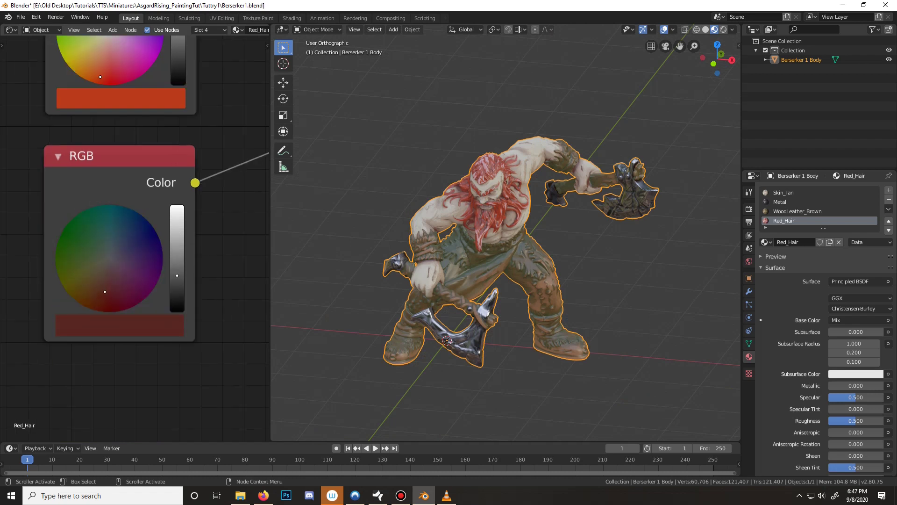
drag(105, 295, 103, 297)
middle_drag(551, 261, 500, 227)
scroll(553, 228, up, 5)
middle_drag(572, 247, 552, 228)
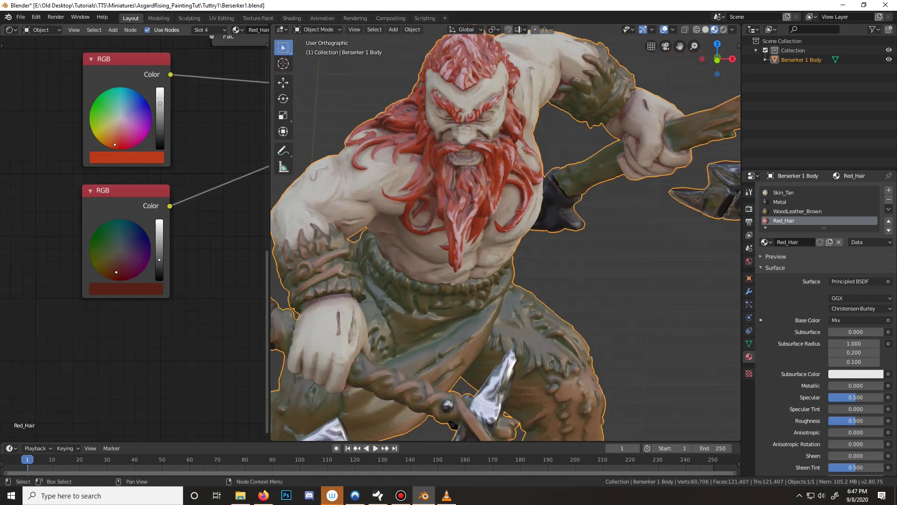
Change the pale pink highlight RGB node of the Red_Hair material to a more saturated salmon orange
middle_drag(196, 94, 66, 272)
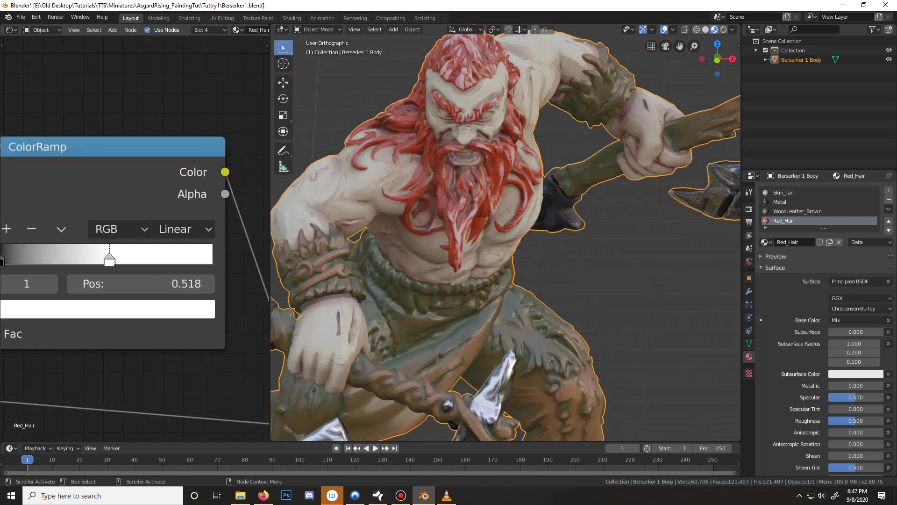
scroll(135, 239, down, 3)
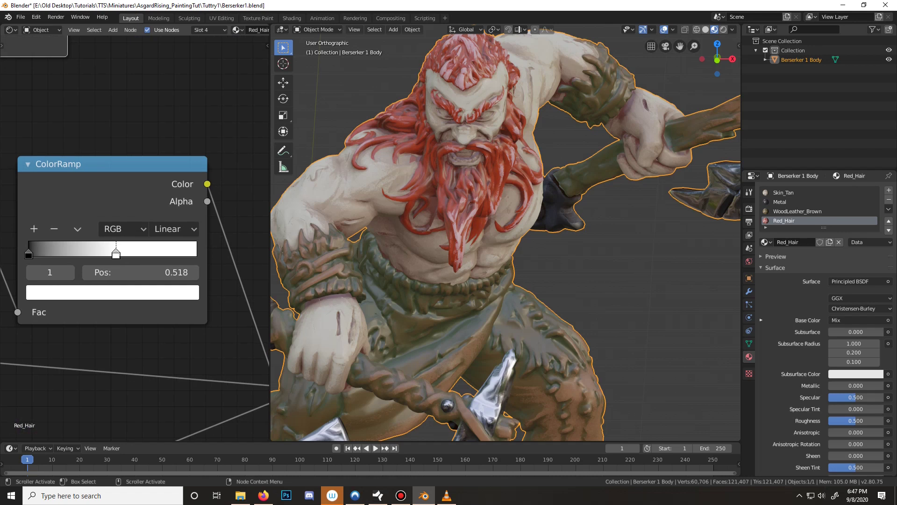
middle_drag(159, 234, 162, 231)
middle_drag(155, 224, 161, 226)
scroll(90, 230, up, 5)
click(93, 220)
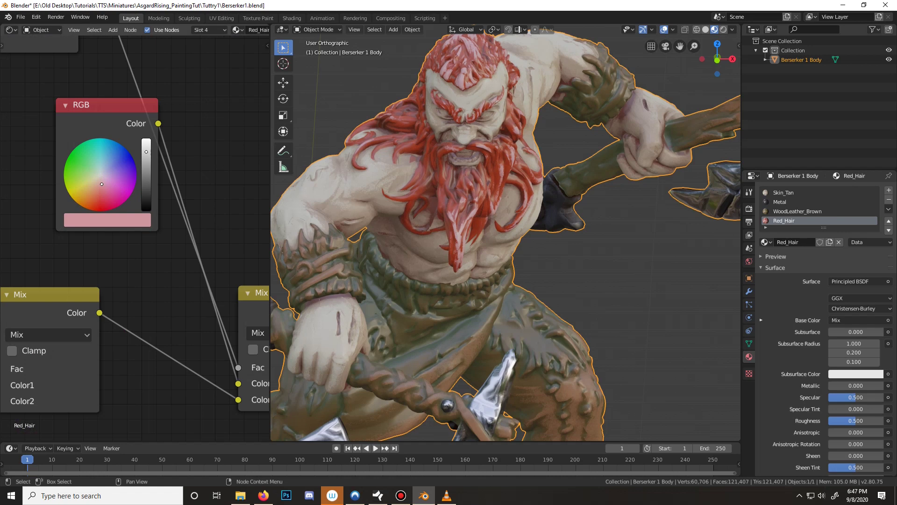
drag(101, 184, 96, 195)
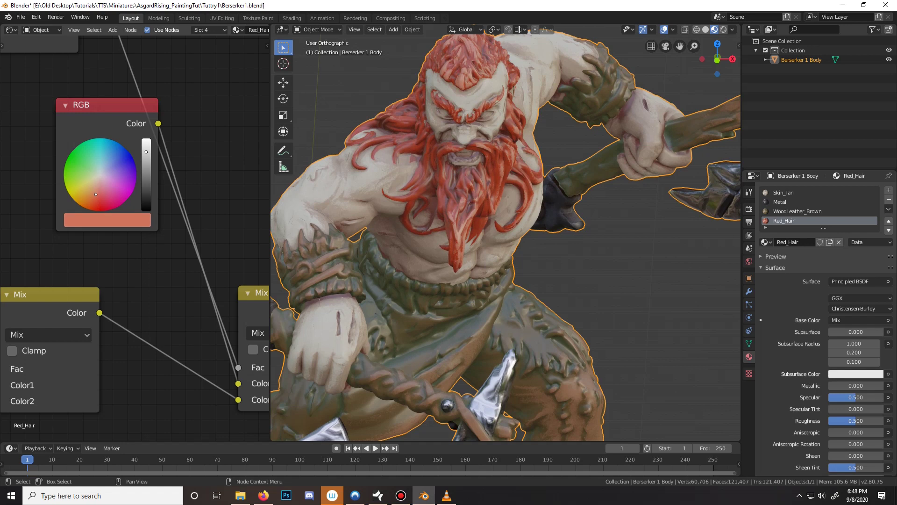
Move the white stop of the Red_Hair highlight ColorRamp to position 0.195
scroll(135, 233, down, 8)
middle_drag(191, 233, 266, 267)
middle_drag(135, 233, 146, 284)
scroll(135, 238, down, 10)
middle_drag(134, 239, 156, 271)
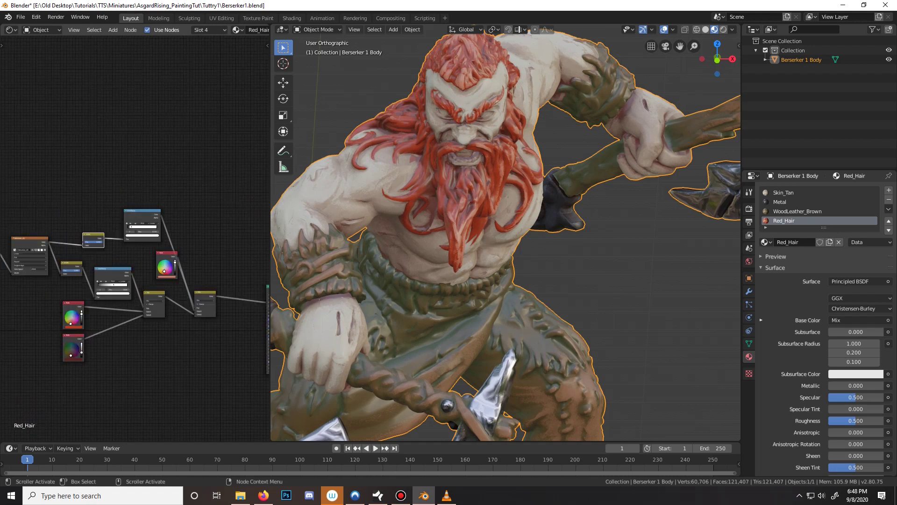
scroll(135, 229, up, 8)
mouse_move(103, 218)
mouse_down()
mouse_move(143, 218)
mouse_move(111, 217)
mouse_move(120, 217)
mouse_up()
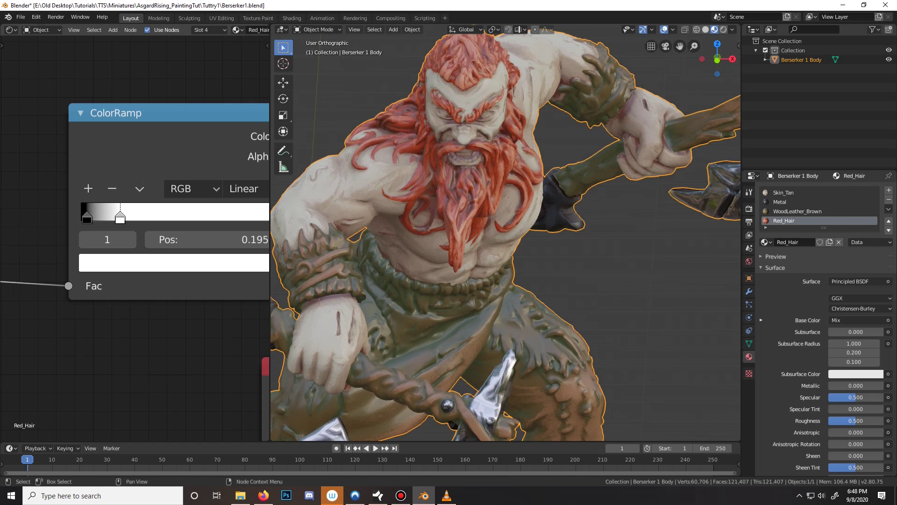
scroll(135, 247, down, 4)
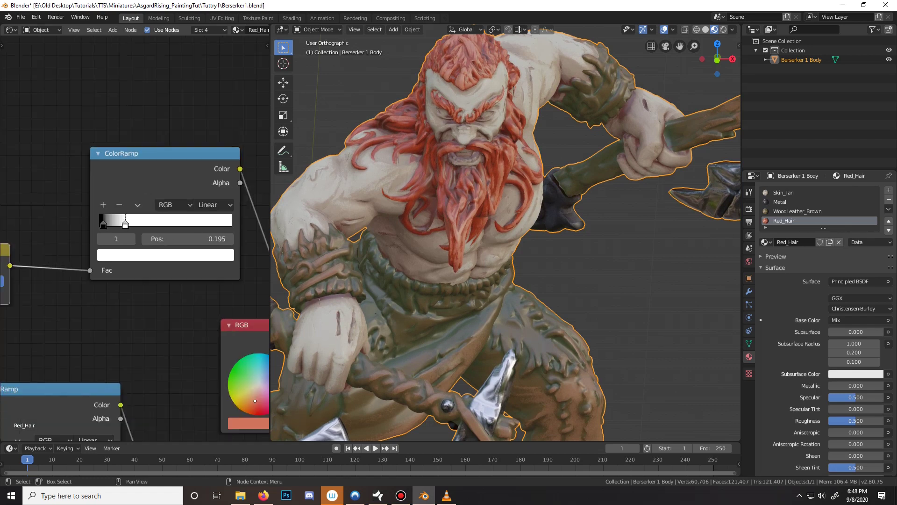
Lighten the dark stop of the highlight ColorRamp to a grey with an HSV value of 0.733
click(135, 248)
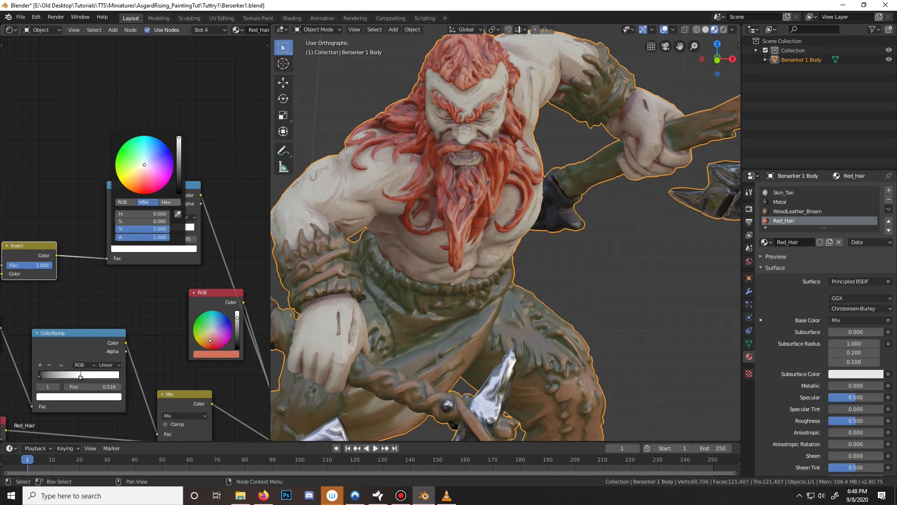
mouse_move(179, 137)
mouse_down()
mouse_move(179, 192)
mouse_move(179, 136)
mouse_up()
scroll(134, 238, up, 9)
click(95, 220)
click(174, 259)
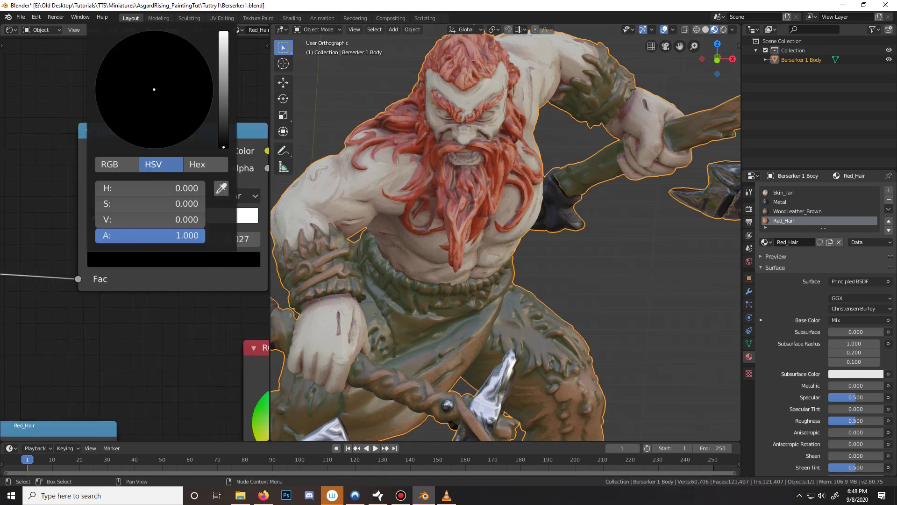
drag(155, 219, 175, 220)
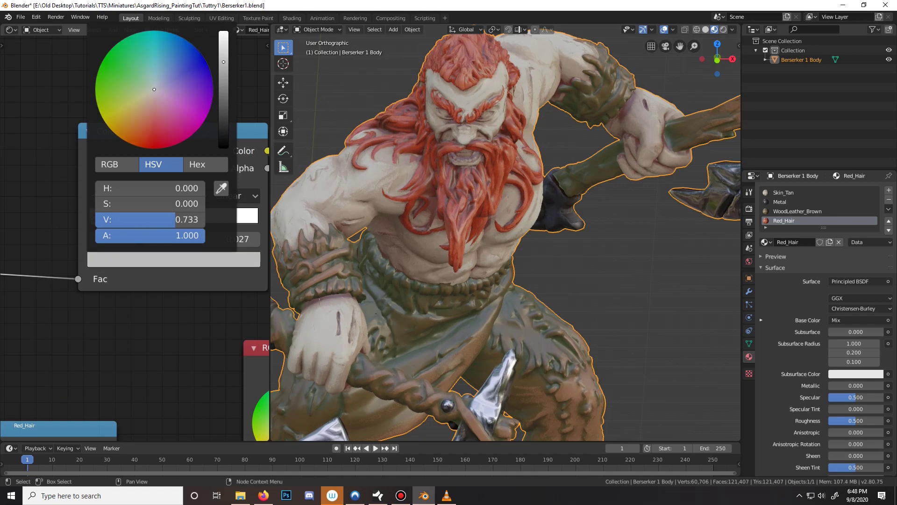
Inspect the painted figure up close and from several angles, and look through the WoodLeather_Brown, Metal and Skin_Tan materials
middle_drag(538, 234, 447, 219)
scroll(506, 232, down, 4)
scroll(533, 231, up, 7)
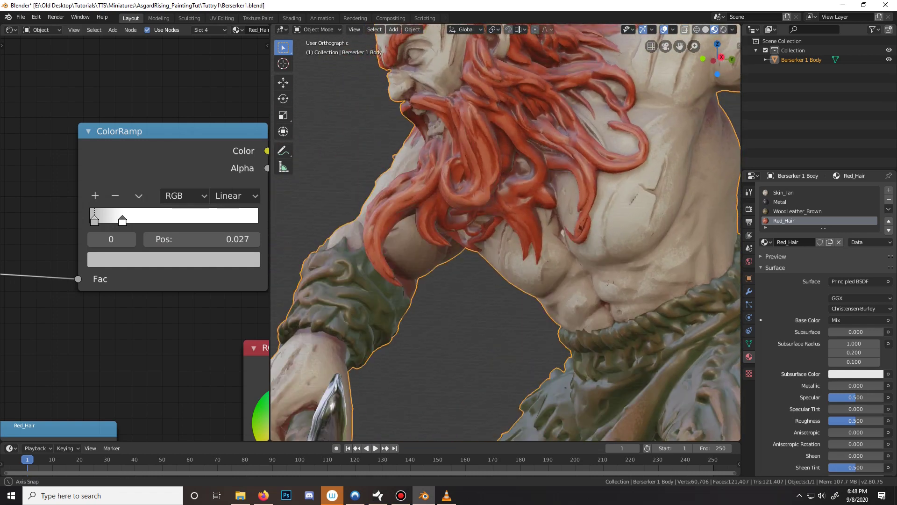
scroll(447, 220, down, 7)
middle_drag(447, 220, 537, 241)
middle_drag(477, 234, 437, 249)
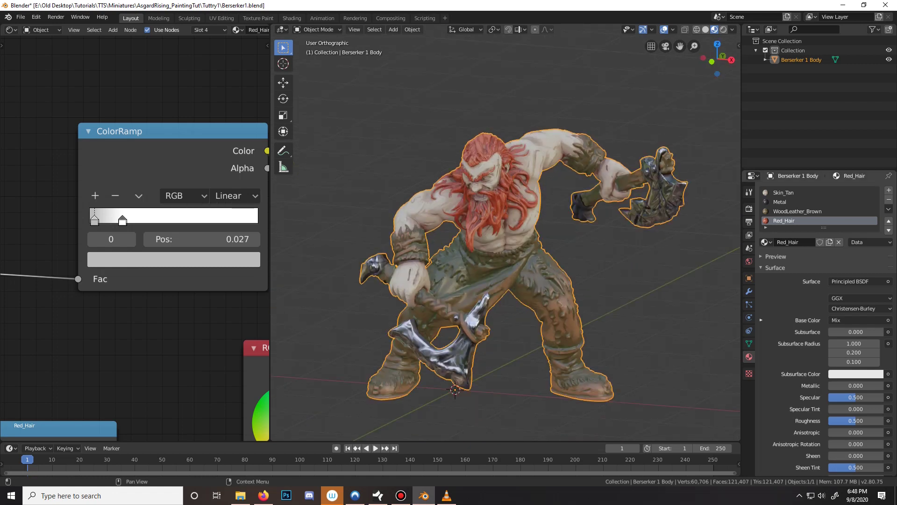
click(797, 211)
click(798, 202)
click(798, 193)
scroll(506, 234, down, 5)
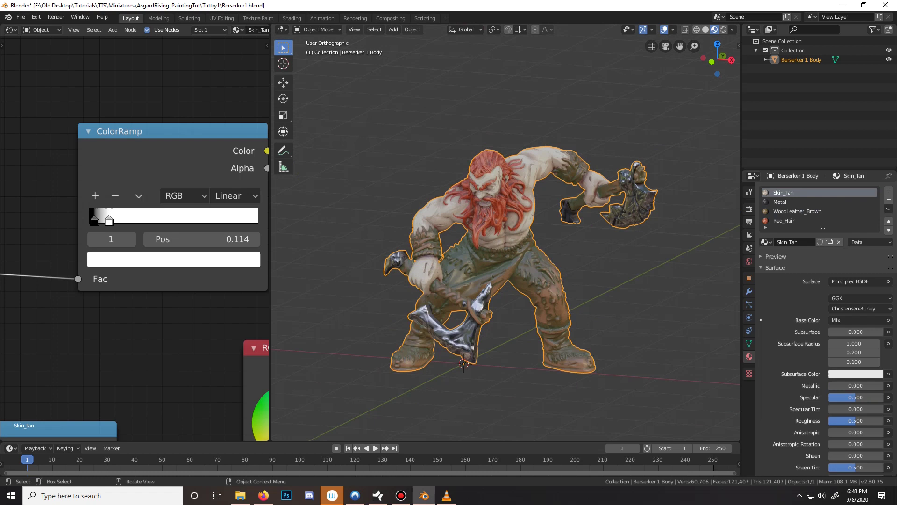
middle_drag(505, 234, 522, 214)
scroll(506, 233, up, 3)
scroll(505, 234, up, 1)
scroll(506, 233, down, 3)
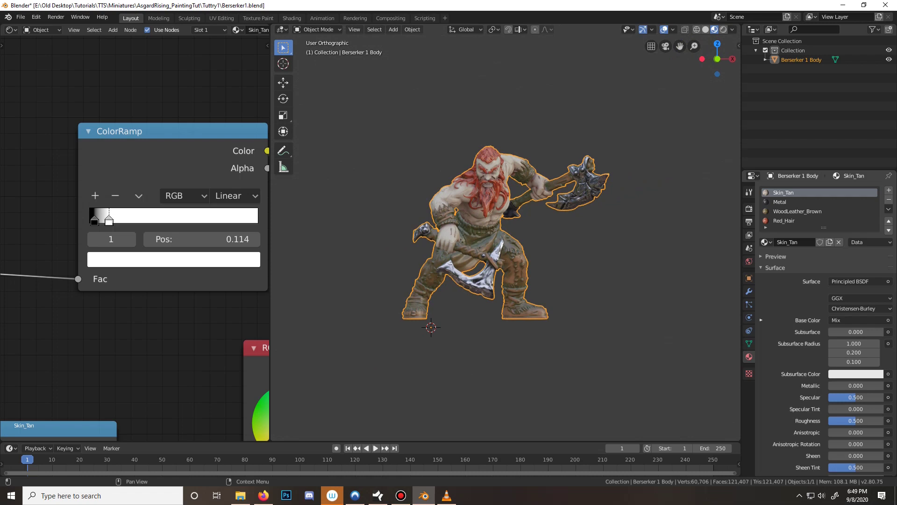
Duplicate the Red_Hair material and name the copy Black_Hair
click(784, 220)
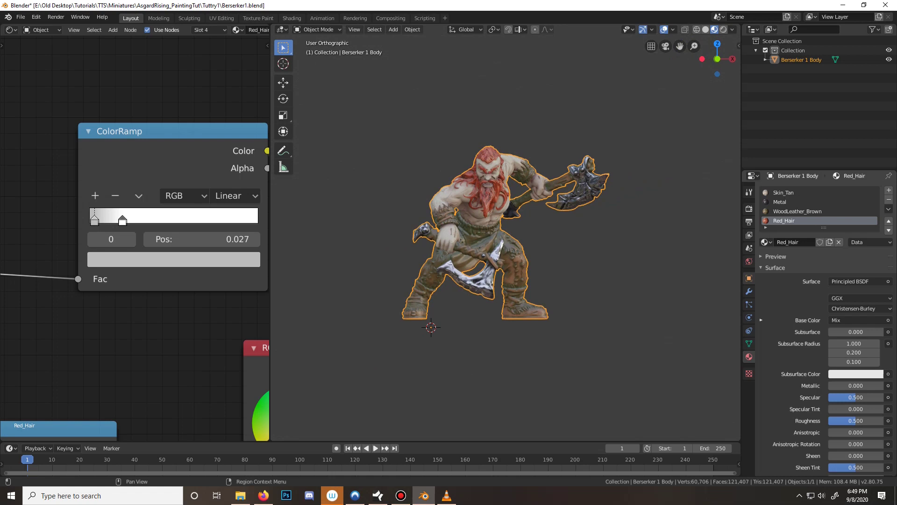
click(829, 242)
click(809, 242)
key(BackSpace)
key(BackSpace)
key(BackSpace)
key(BackSpace)
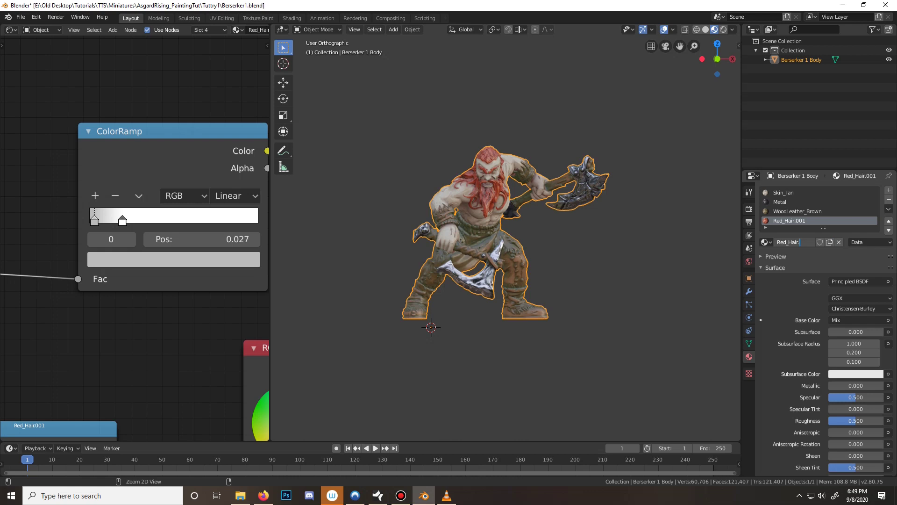
key(BackSpace)
key(BackSpace)
key(BackSpace)
text(Black)
key(Return)
Recolour the two base RGB nodes of Black_Hair, the upper to near-black brown and the lower to dark blue-grey
scroll(257, 100, down, 5)
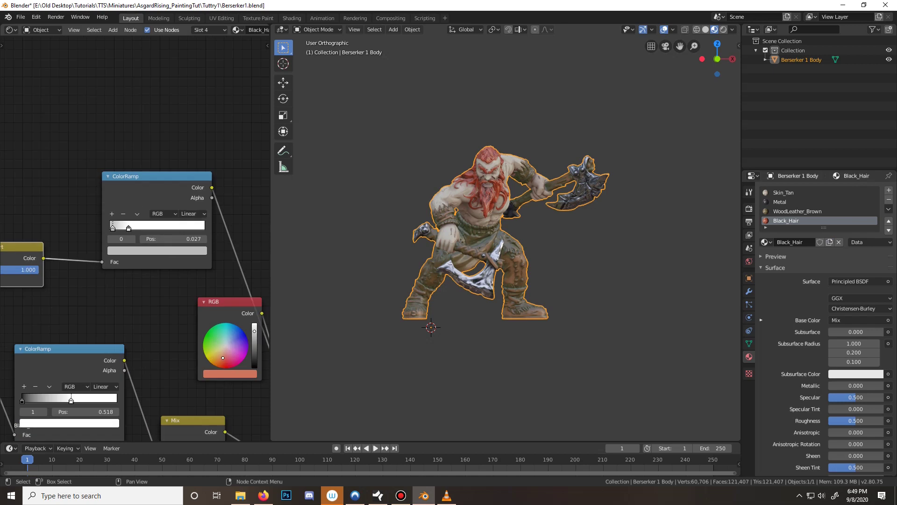
middle_drag(64, 410, 131, 252)
scroll(131, 251, up, 5)
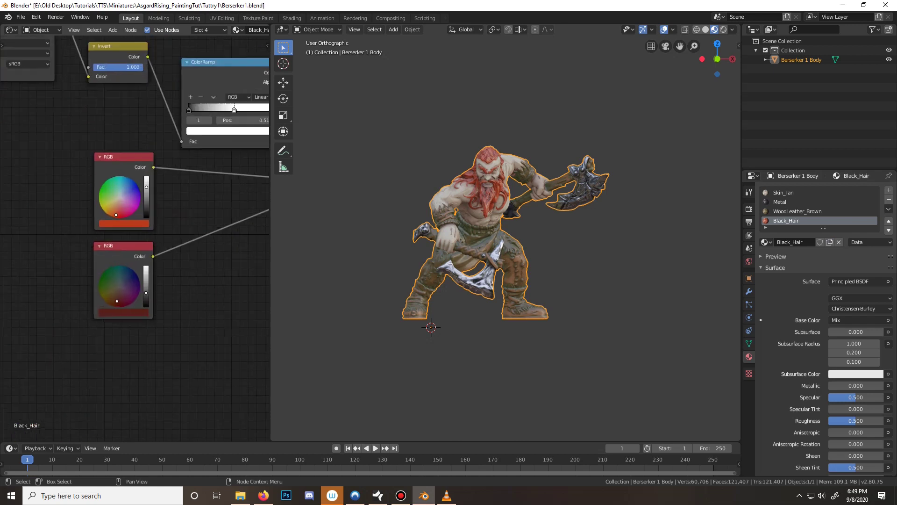
click(121, 219)
scroll(135, 241, up, 3)
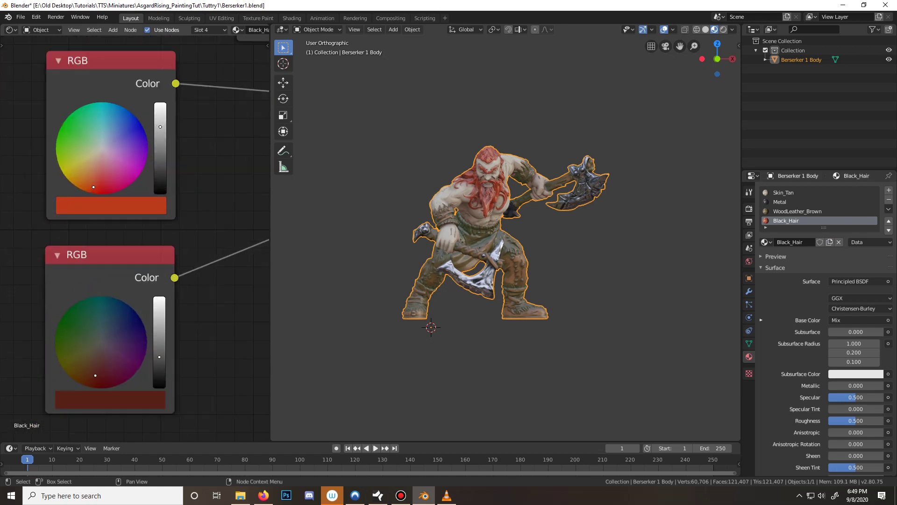
drag(93, 187, 97, 171)
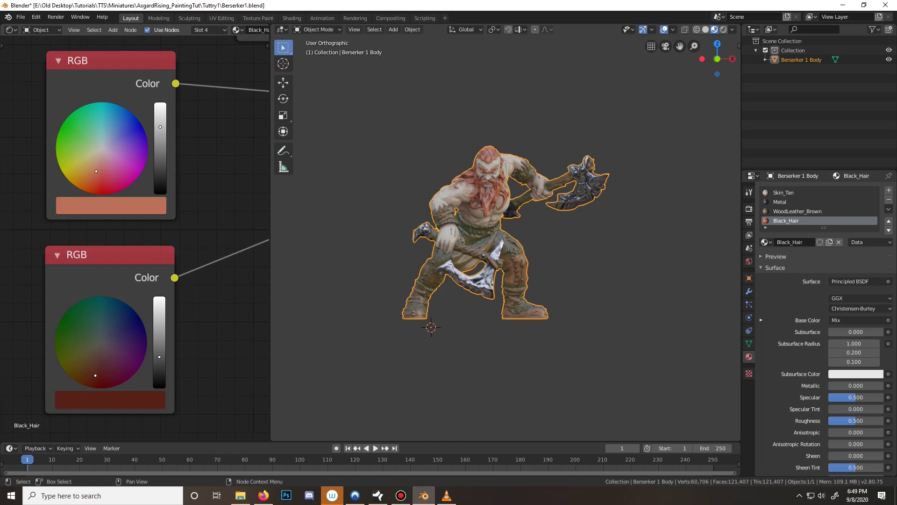
drag(161, 127, 160, 179)
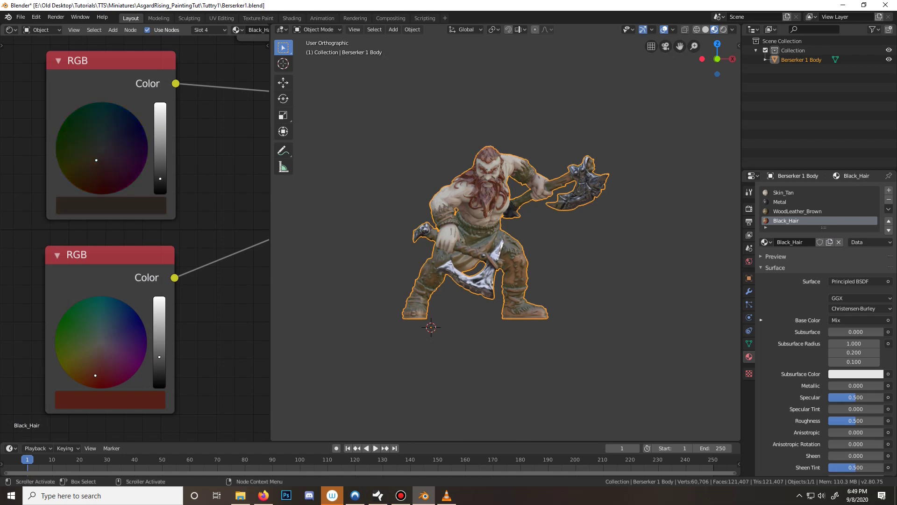
drag(95, 376, 112, 338)
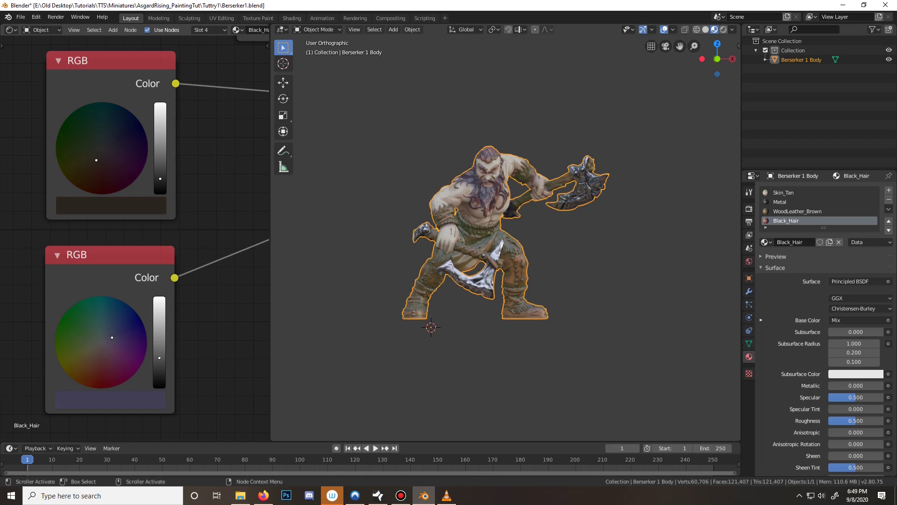
drag(160, 358, 159, 374)
Desaturate and darken the highlight RGB node of Black_Hair to a dark grey-brown
scroll(135, 238, down, 8)
middle_drag(187, 177, 46, 318)
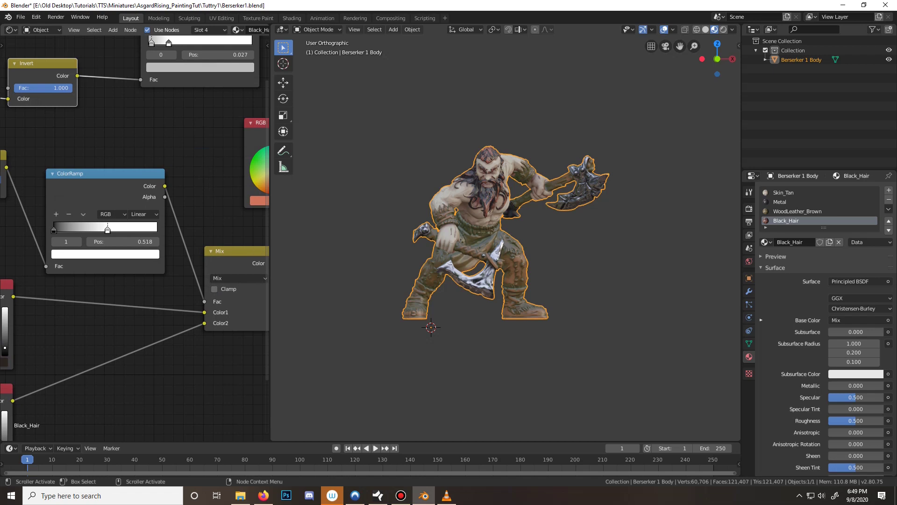
scroll(134, 239, up, 4)
drag(159, 206, 159, 184)
drag(233, 143, 234, 201)
Assign the Red_Hair material back to the figure's hair slot in place of Black_Hair
middle_drag(561, 187, 523, 198)
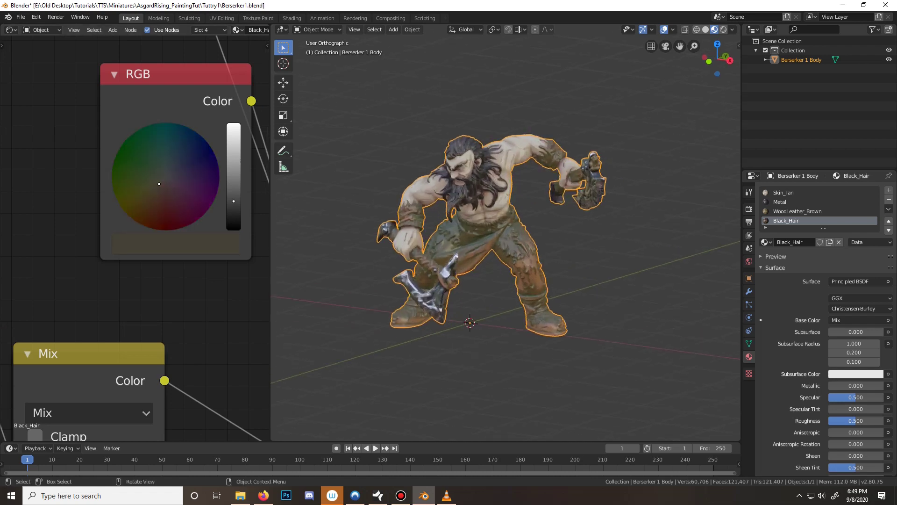
scroll(524, 198, up, 5)
scroll(506, 232, down, 3)
middle_drag(468, 233, 612, 219)
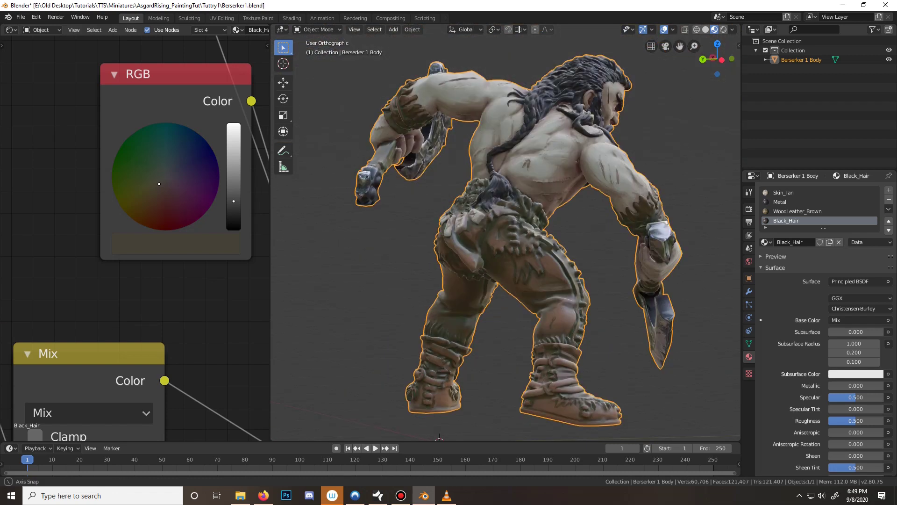
scroll(505, 232, down, 3)
middle_drag(608, 220, 495, 266)
click(765, 242)
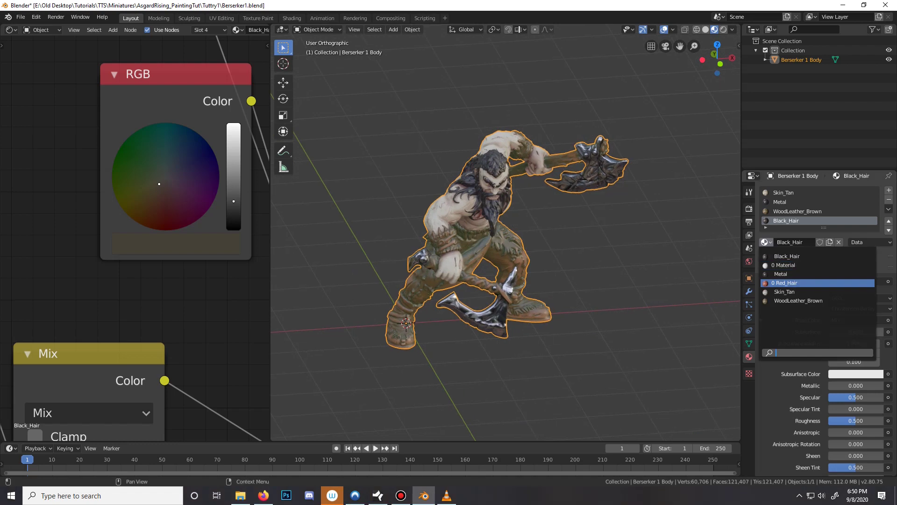
click(786, 283)
middle_drag(552, 233, 449, 234)
middle_drag(538, 374, 566, 379)
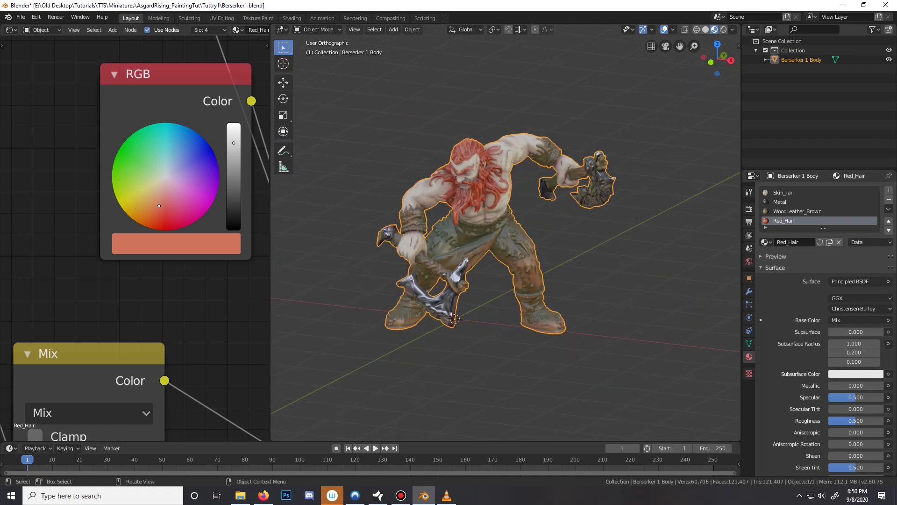
middle_drag(565, 379, 549, 370)
scroll(550, 370, up, 1)
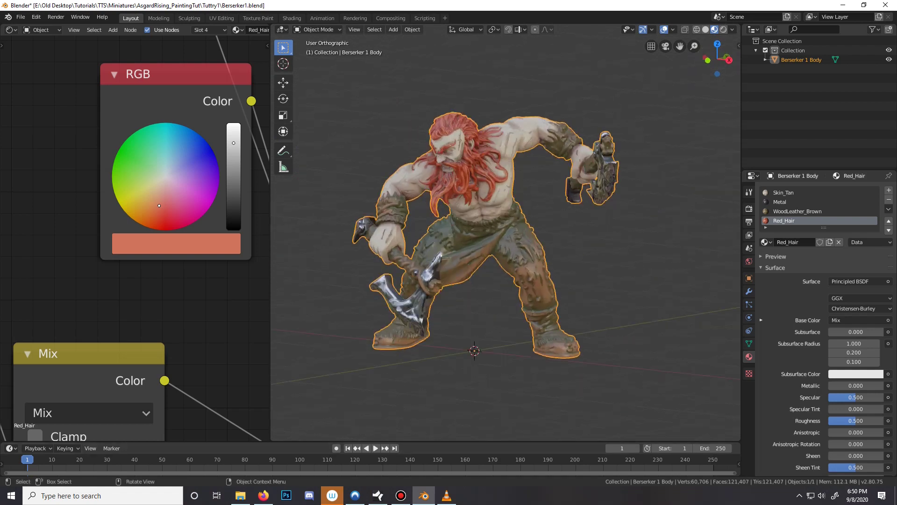
Merge the shader editor area into the 3D viewport and save the Blender file
drag(272, 438, 201, 409)
scroll(371, 232, down, 7)
middle_drag(370, 232, 430, 220)
scroll(370, 233, up, 5)
key(ctrl+s)
Switch the 3D viewport to Rendered shading and orbit around the figure
key(z)
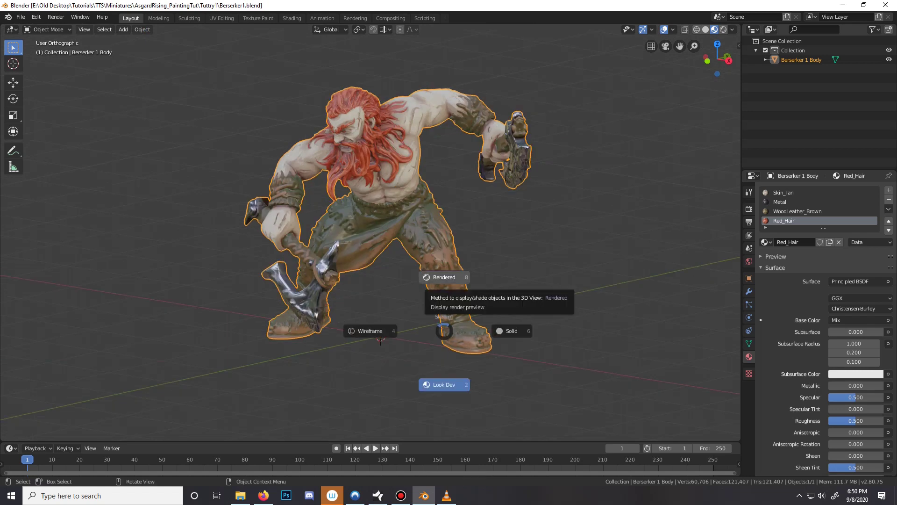
click(442, 278)
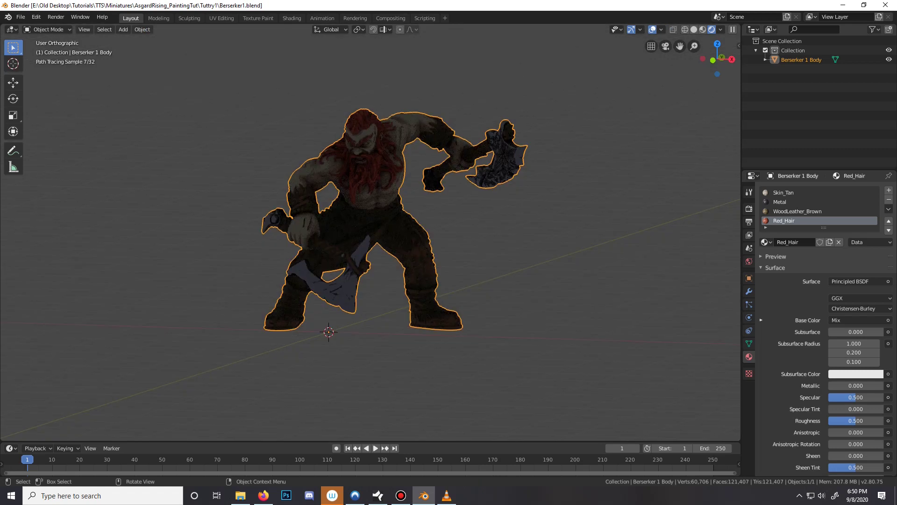
middle_drag(423, 279, 432, 279)
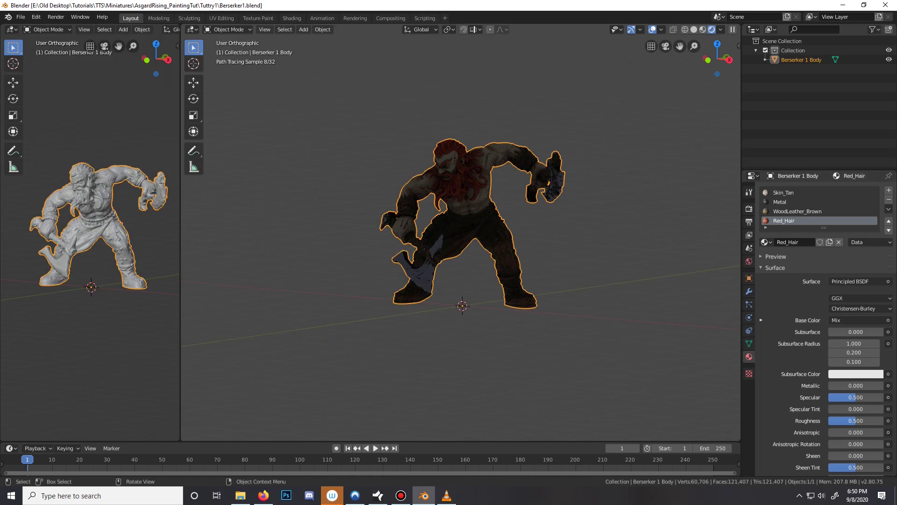
Split off an area beside the rendered viewport, make it a Shader Editor and widen it
key(shift+F3)
scroll(461, 232, down, 1)
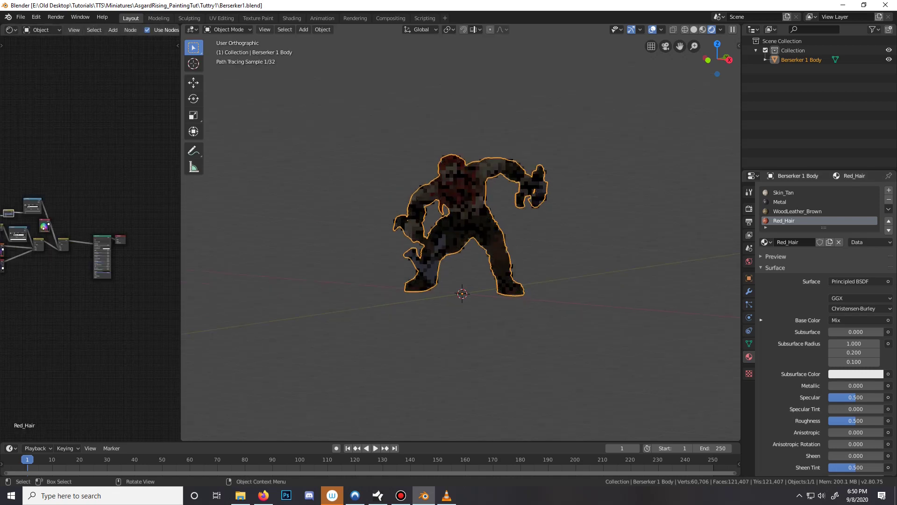
scroll(461, 234, up, 3)
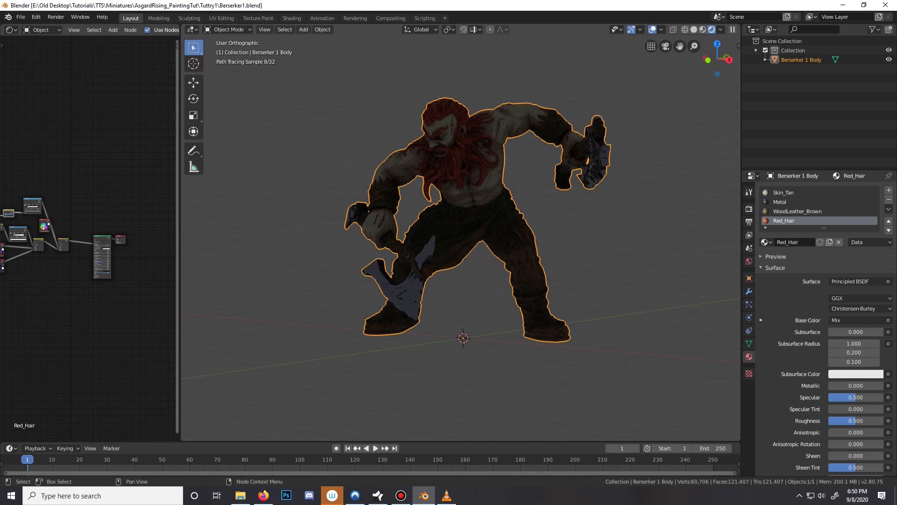
drag(179, 233, 278, 234)
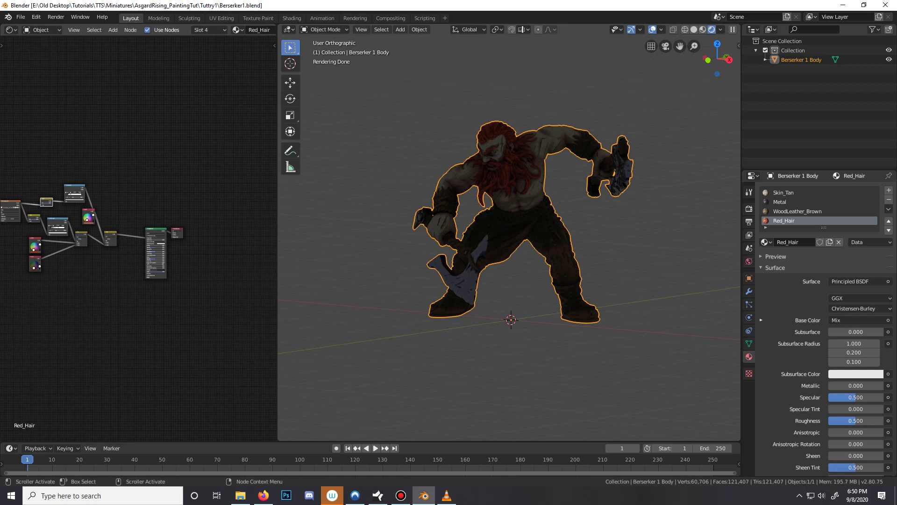
scroll(70, 262, up, 1)
Switch the Shader Editor from object to World shading and frame the Background and World Output nodes
click(12, 29)
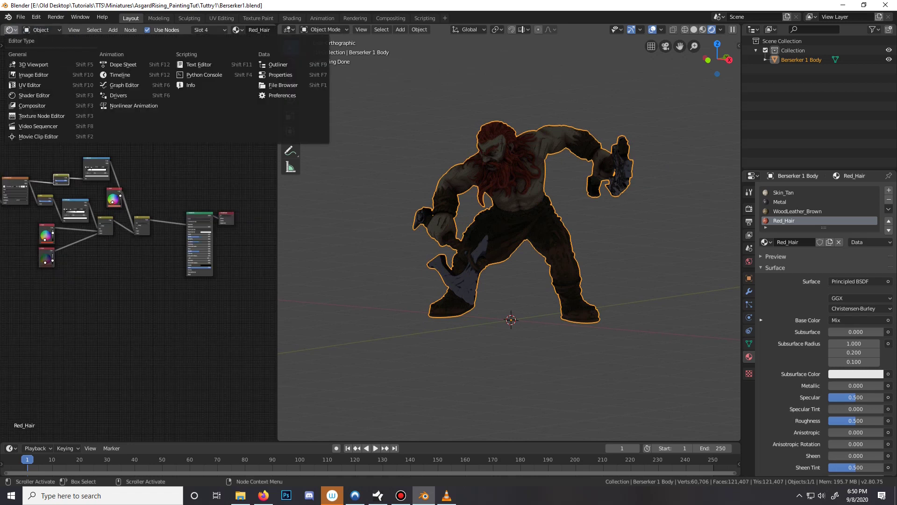
click(41, 30)
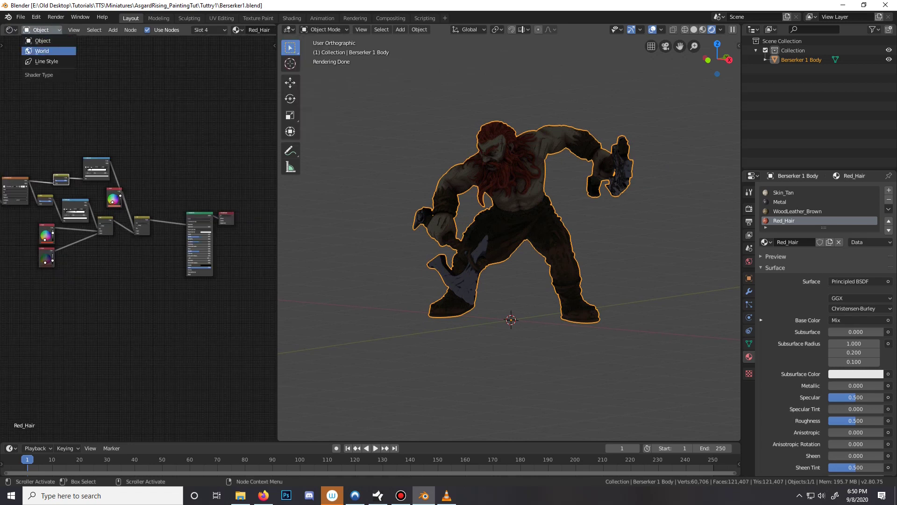
click(42, 51)
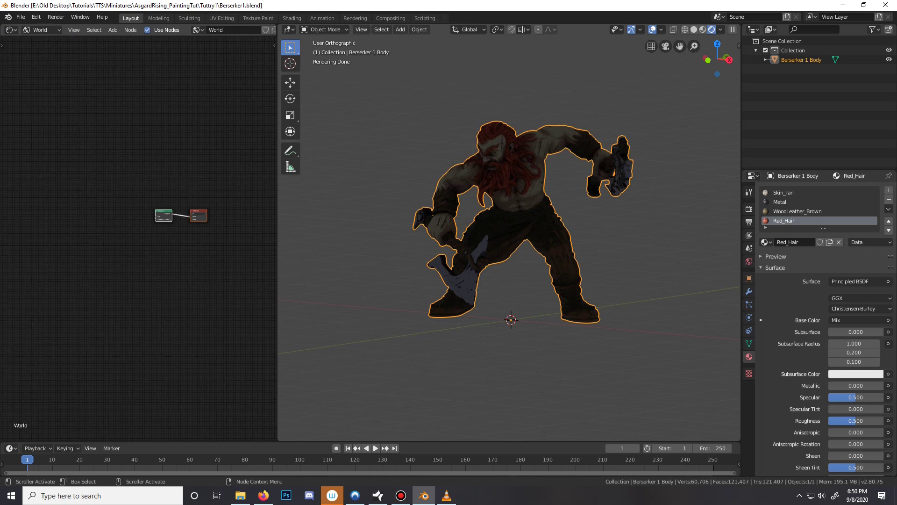
scroll(185, 219, up, 6)
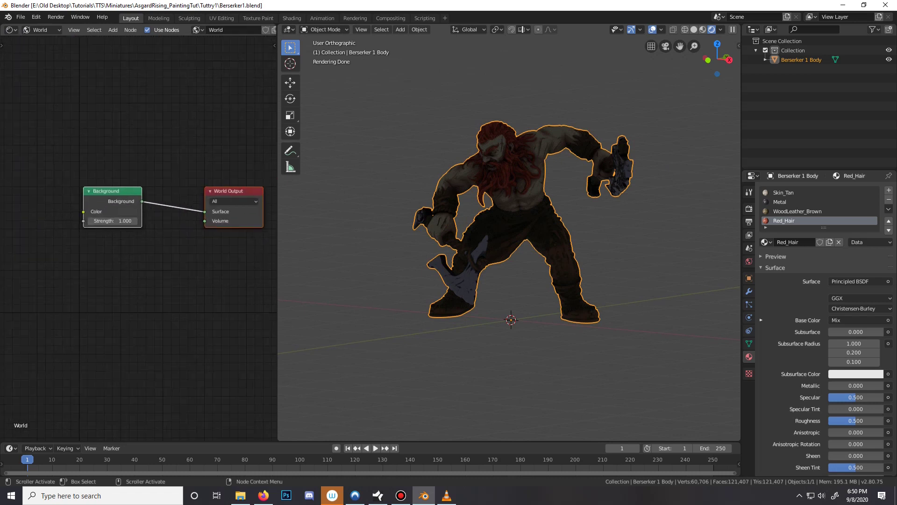
scroll(97, 177, up, 2)
scroll(122, 189, down, 4)
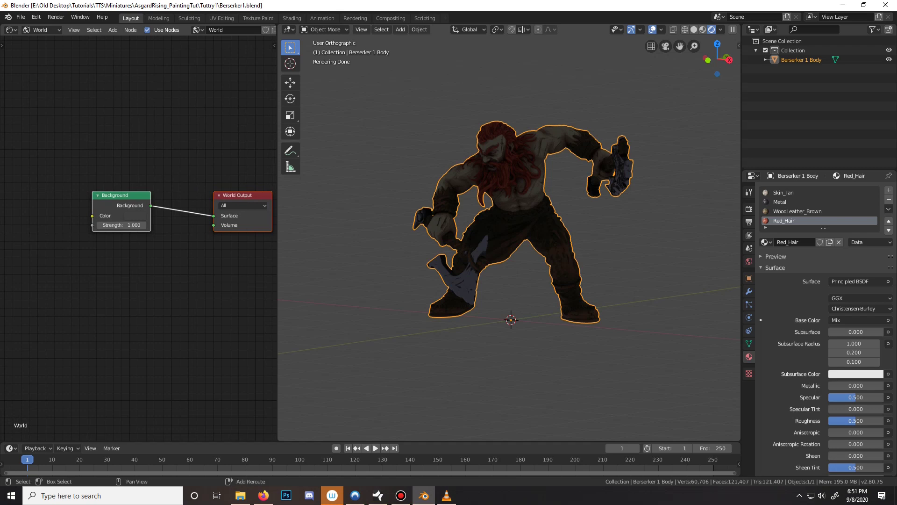
key(shift+a)
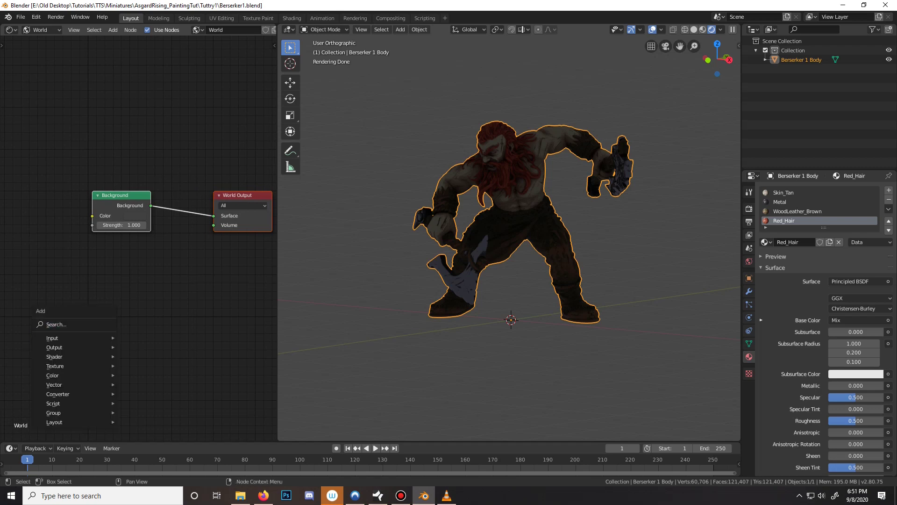
key(alt+a)
key(b)
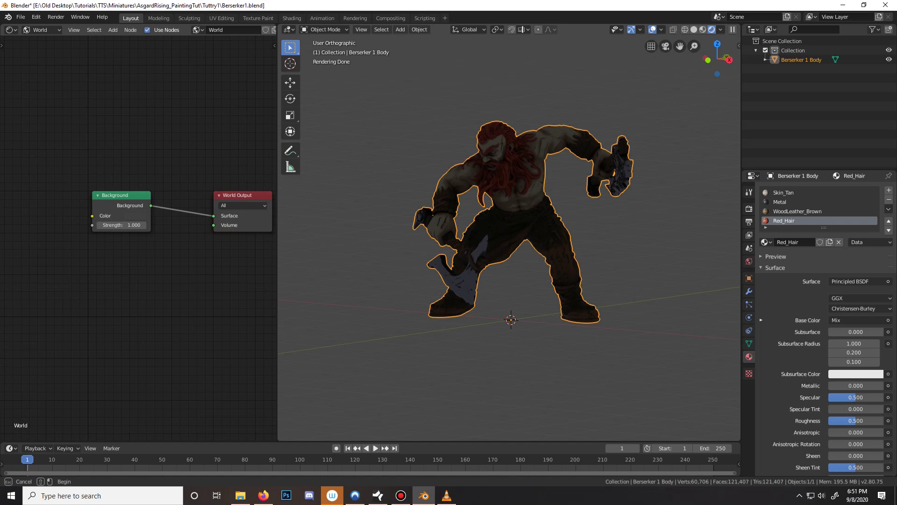
key(Escape)
Disconnect the Background node from the World Output and shift it slightly away from that node
shift+right_drag(180, 208, 180, 223)
alt+drag(123, 195, 114, 195)
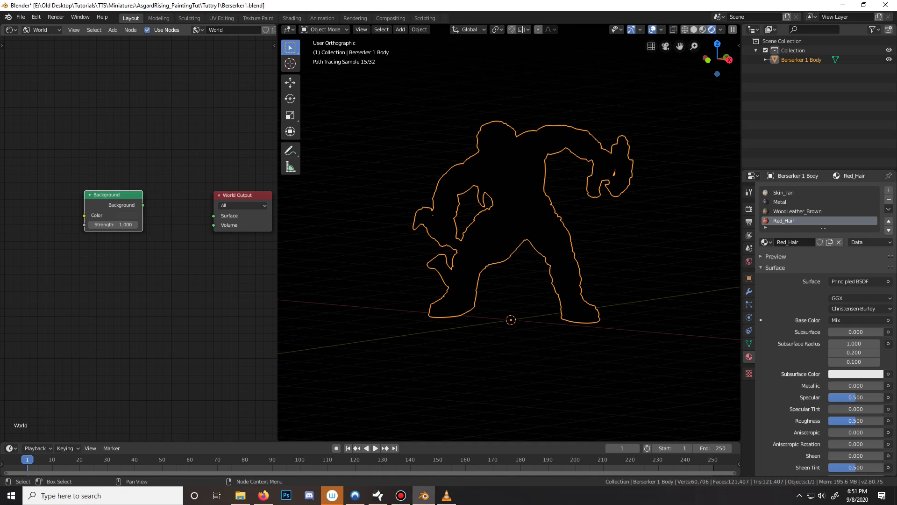
middle_drag(510, 234, 496, 233)
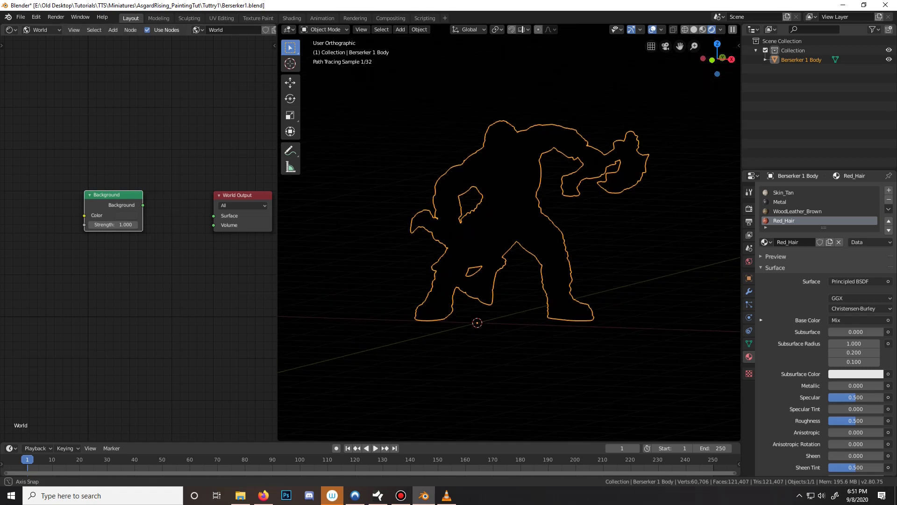
mouse_move(510, 234)
middle_down()
mouse_move(556, 234)
mouse_move(505, 234)
middle_up()
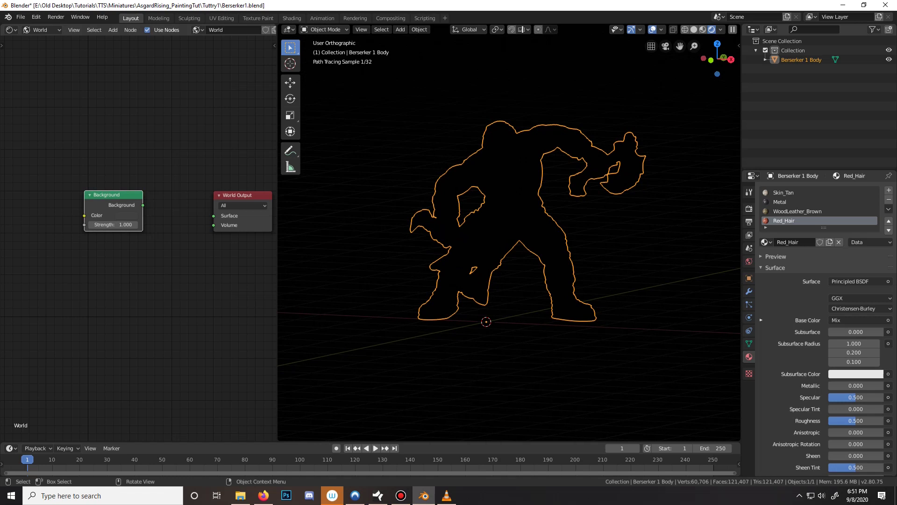
Add a Sun light, raise it along Z above the figure and move it along Y in front of the figure
key(shift+a)
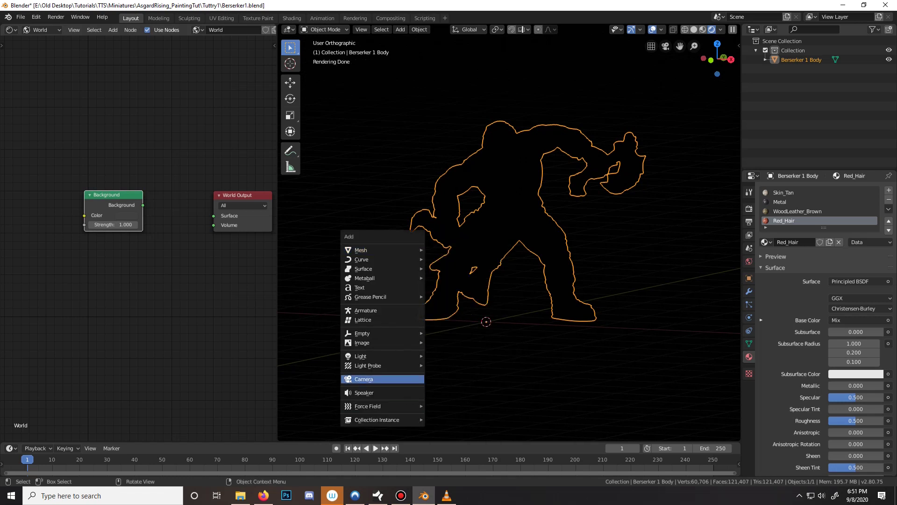
mouse_move(382, 356)
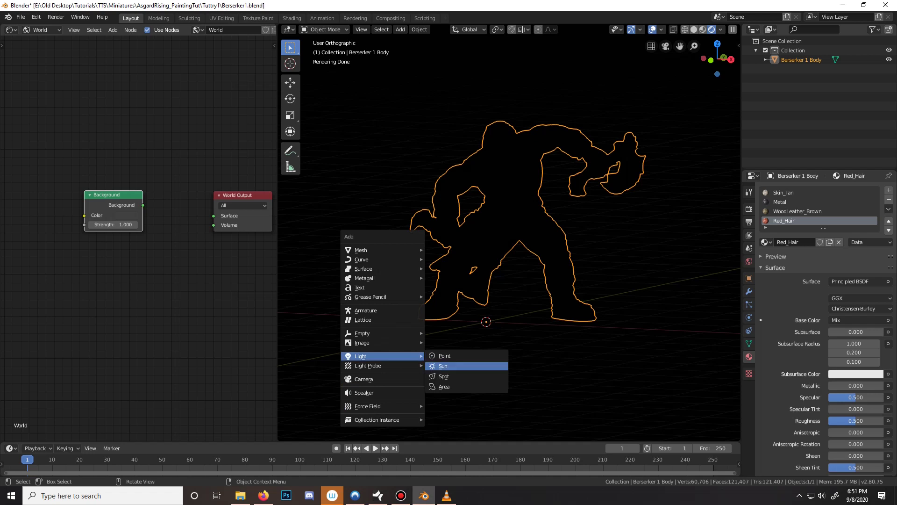
click(443, 366)
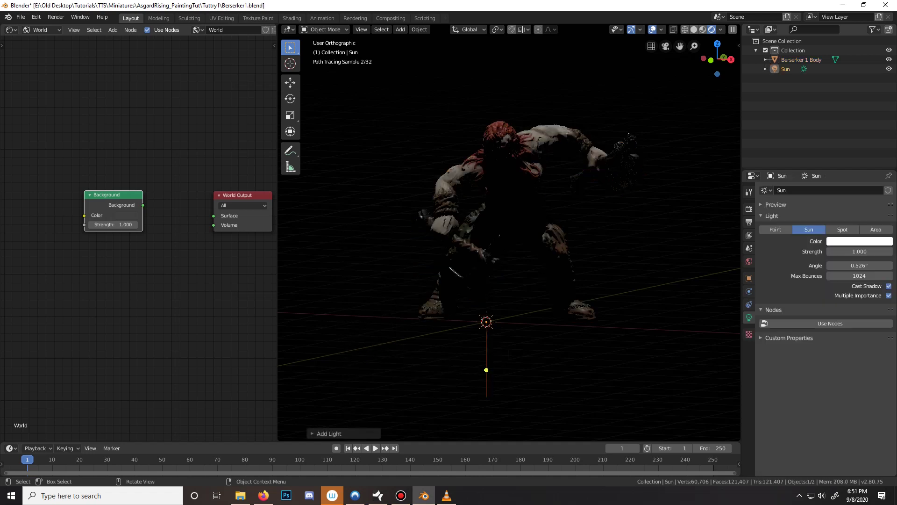
key(z)
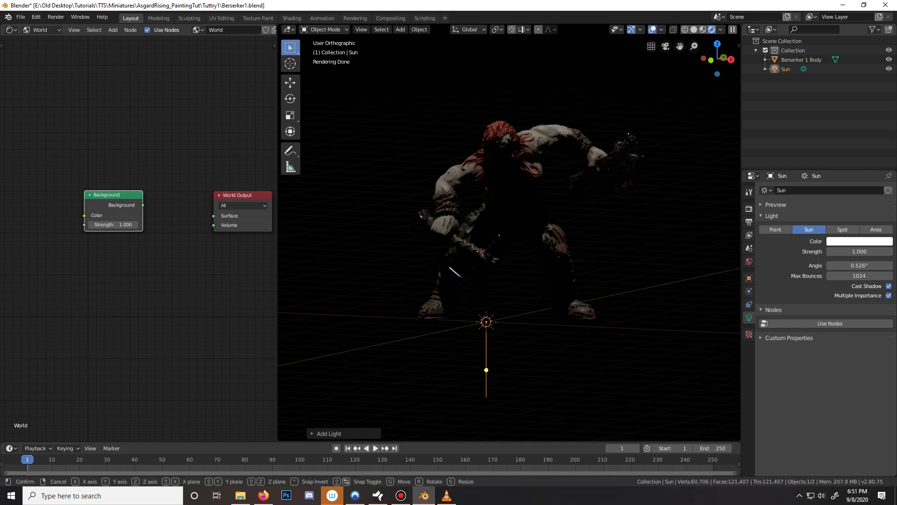
key(g)
key(z)
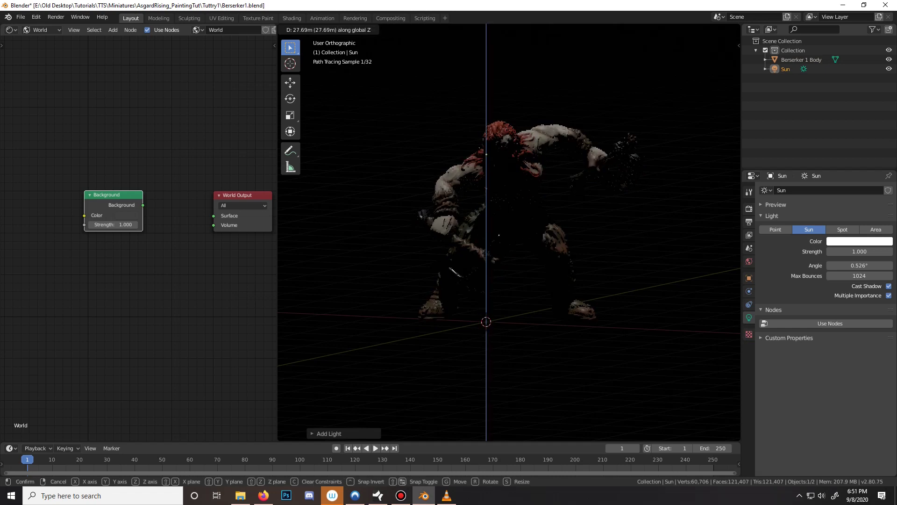
key(Return)
key(g)
key(y)
key(Return)
Rotate the Sun light about the X and Z axes so that it aims at the figure
middle_drag(421, 140, 411, 143)
middle_drag(512, 236, 521, 236)
key(r)
key(x)
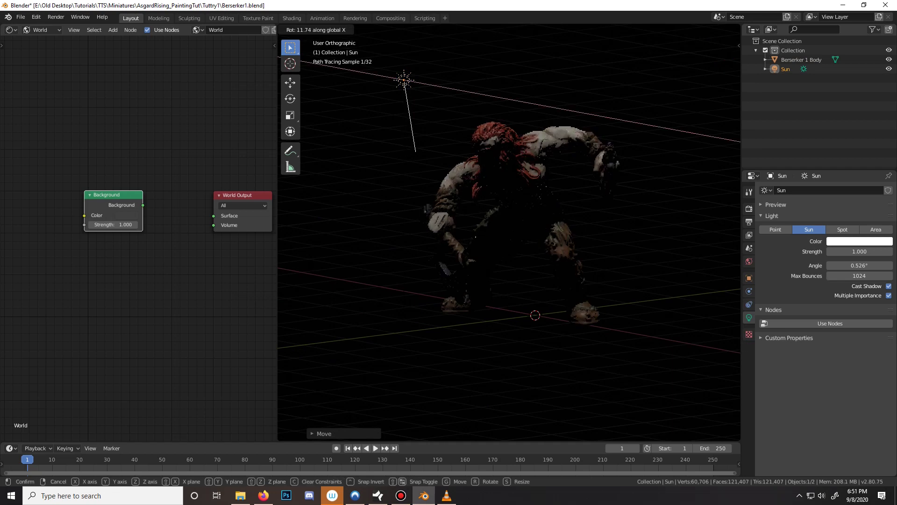
key(Return)
key(r)
key(z)
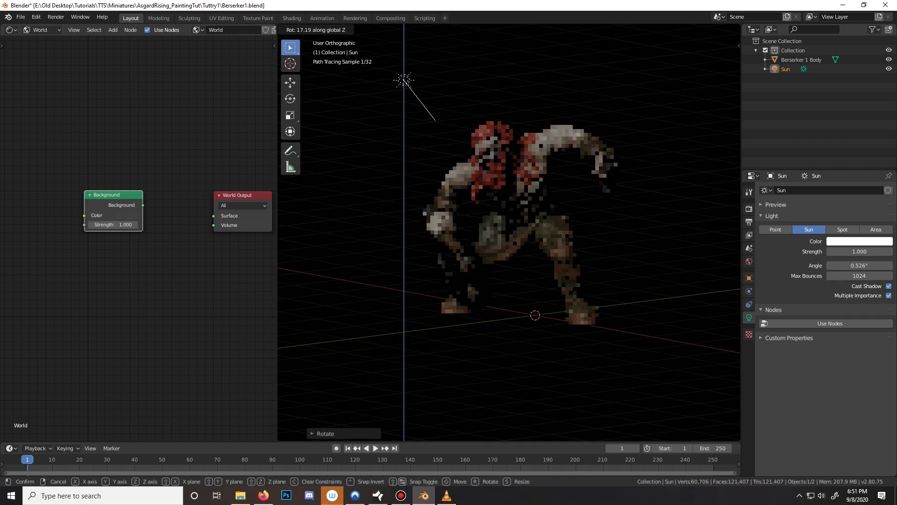
key(Return)
Examine how the Sun light falls on the figure from several angles and distances
middle_drag(467, 211, 500, 206)
scroll(518, 194, up, 2)
scroll(444, 211, down, 4)
scroll(501, 206, up, 2)
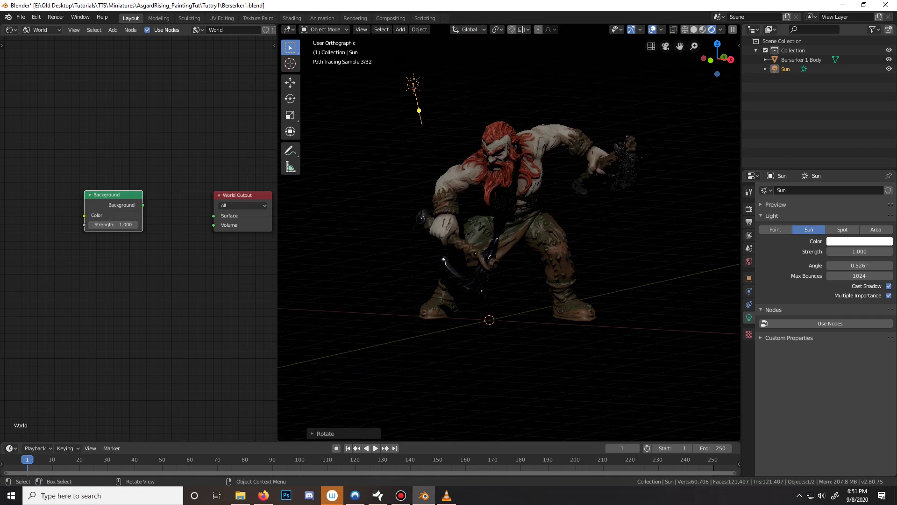
scroll(500, 205, up, 4)
middle_drag(500, 206, 412, 217)
scroll(374, 206, down, 7)
scroll(411, 217, up, 3)
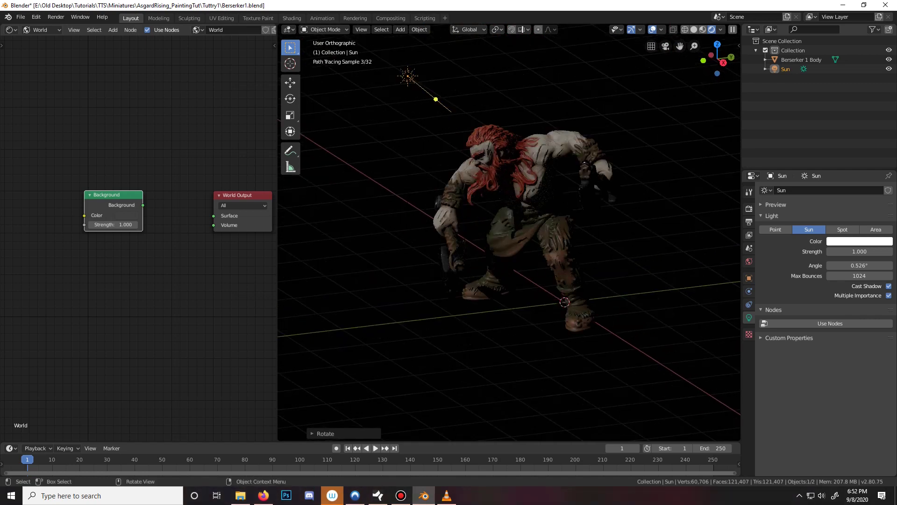
Add a Point light and raise it along Z above the origin
key(shift+a)
mouse_move(453, 295)
click(519, 293)
scroll(510, 233, down, 5)
key(g)
key(z)
click(531, 170)
Enlarge the Point light's size to 4.4 m and set its power to 100 W
middle_drag(532, 169, 511, 183)
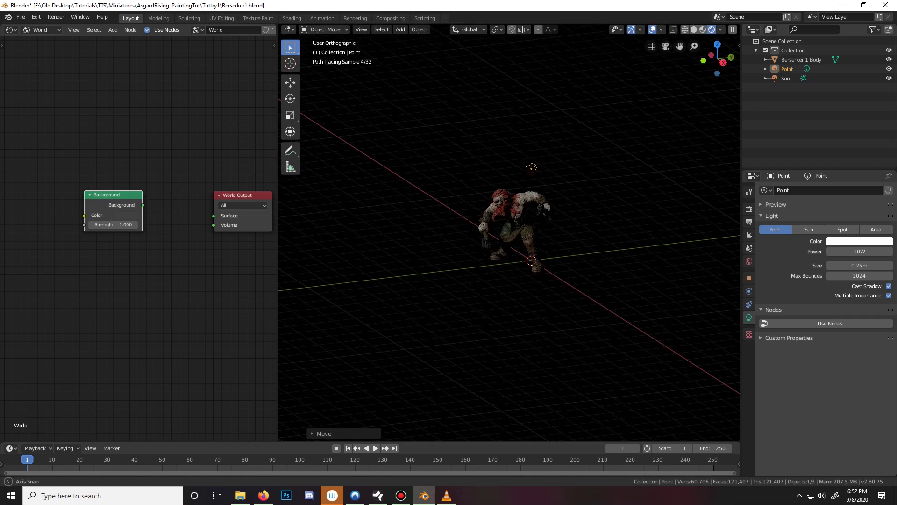
middle_drag(524, 281, 608, 280)
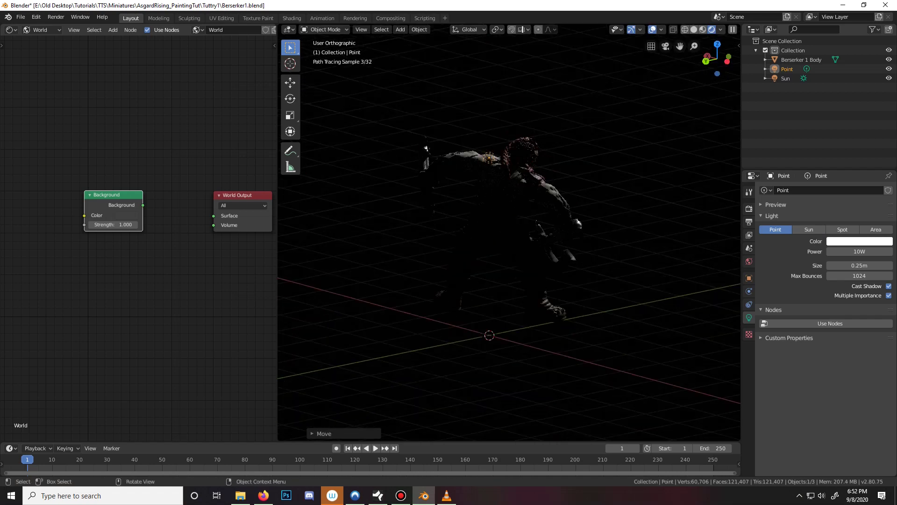
drag(855, 265, 872, 251)
click(859, 251)
text(100)
key(Return)
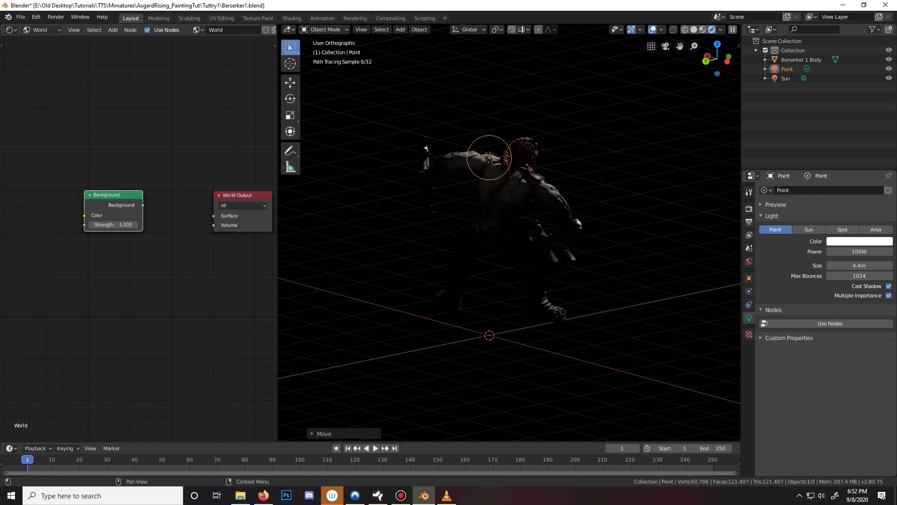
Increase the Point light's power through 300 W and 500 W to 2000 W
drag(860, 251, 879, 251)
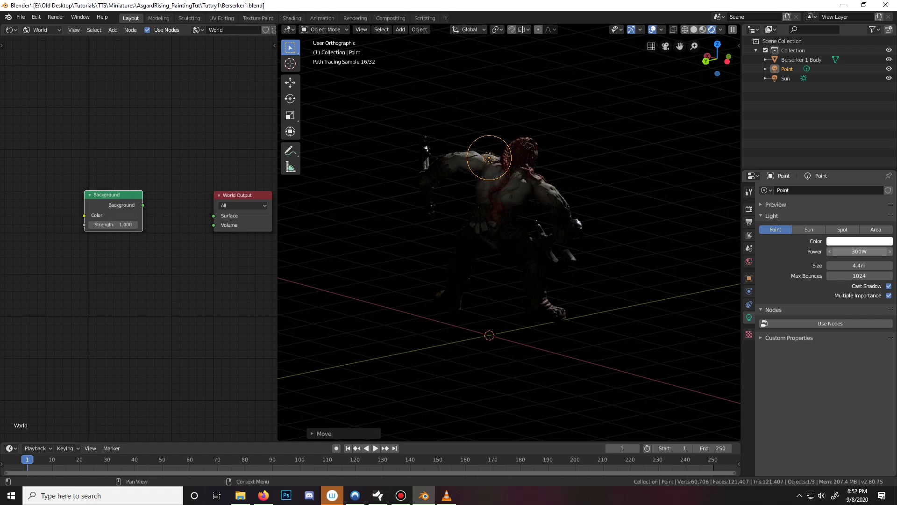
click(860, 251)
text(500)
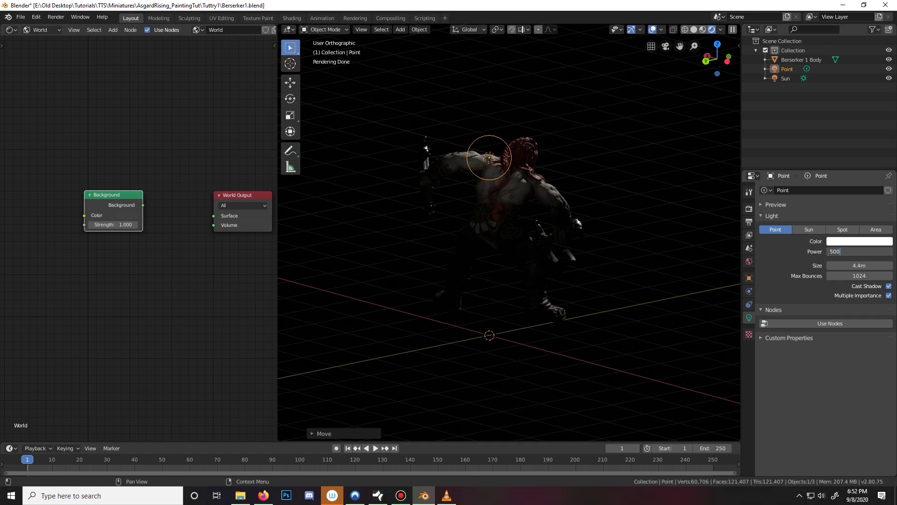
key(Return)
click(860, 251)
text(2000)
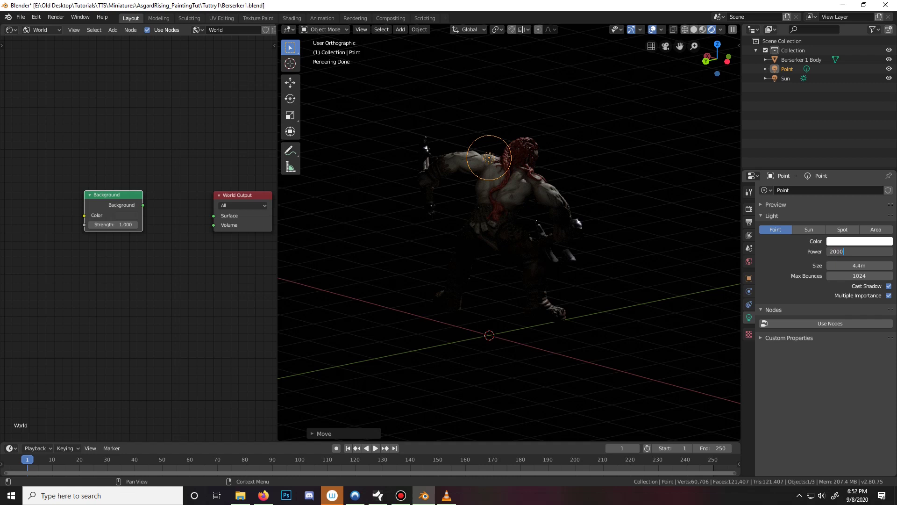
key(Return)
Lower the Point light slightly along the Z axis
middle_drag(514, 211, 687, 234)
middle_drag(561, 220, 589, 218)
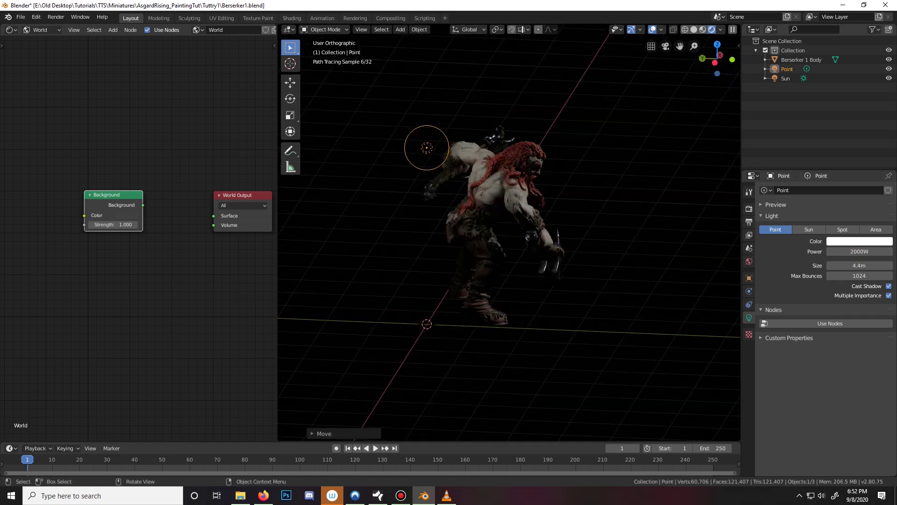
key(g)
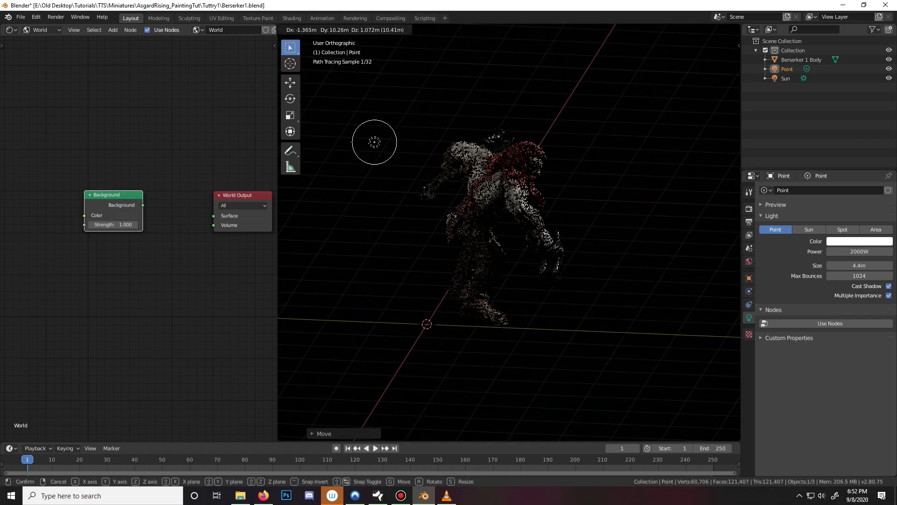
key(z)
key(Return)
Move the Point light horizontally to a spot behind the figure
key(g)
key(x)
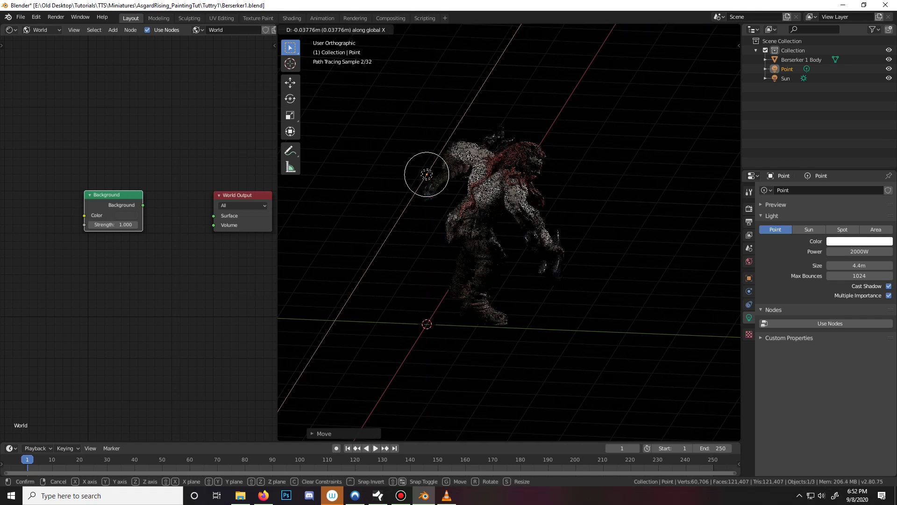
key(Escape)
key(g)
key(y)
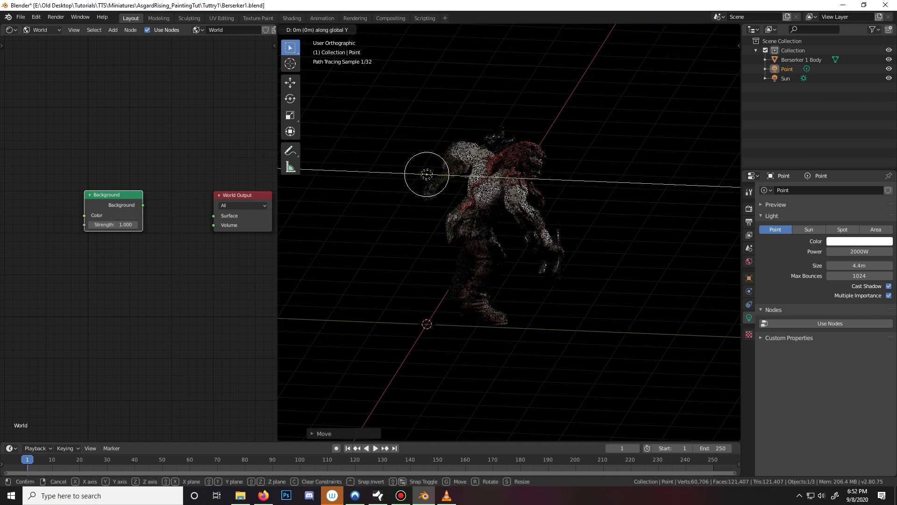
key(x)
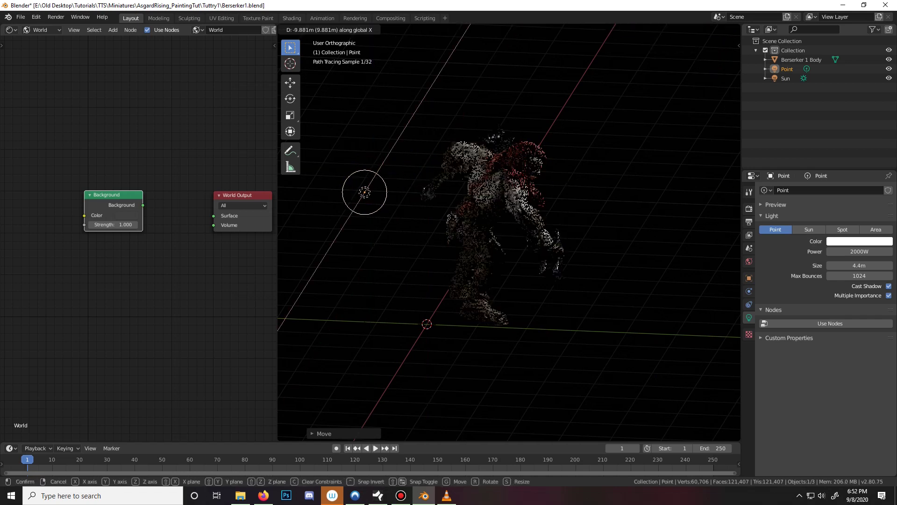
click(364, 193)
Set the Point light's power to 5000 W and check the figure from the front
middle_drag(608, 211, 229, 222)
click(859, 252)
text(5000)
key(Return)
middle_drag(510, 234, 364, 236)
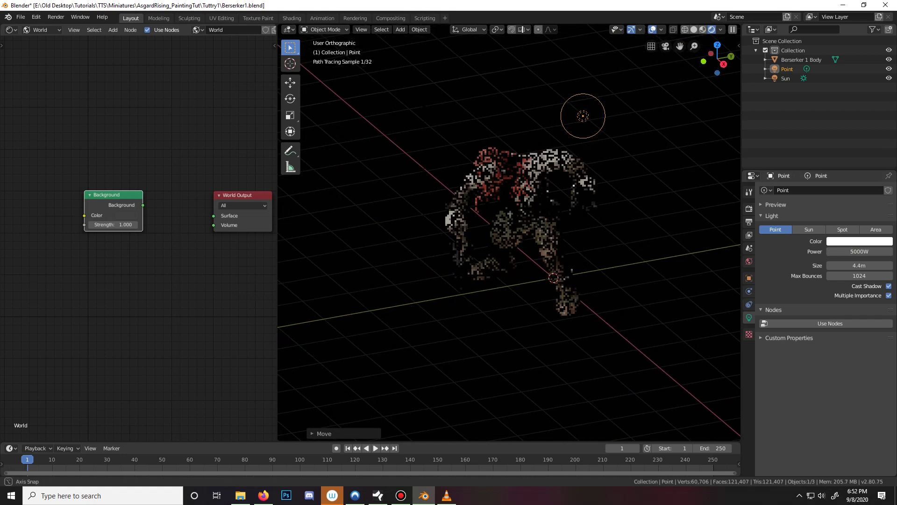
middle_drag(448, 238, 453, 206)
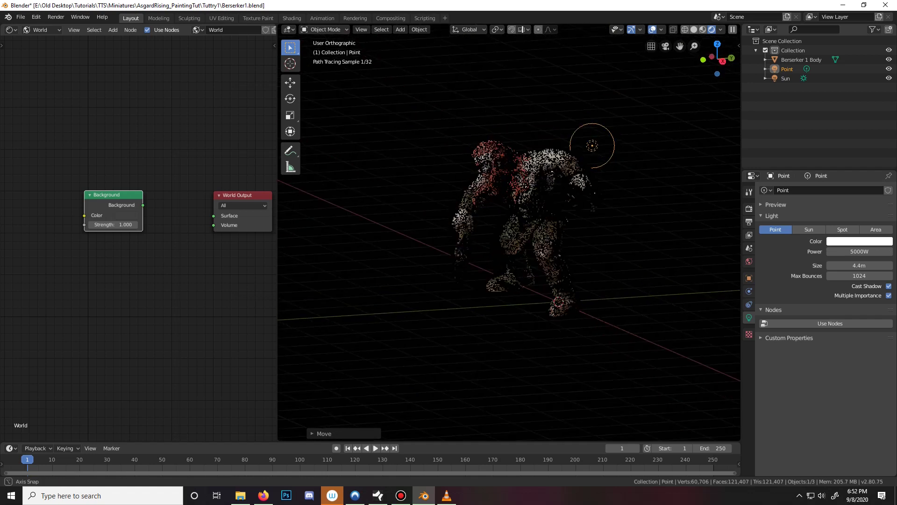
middle_drag(452, 206, 559, 214)
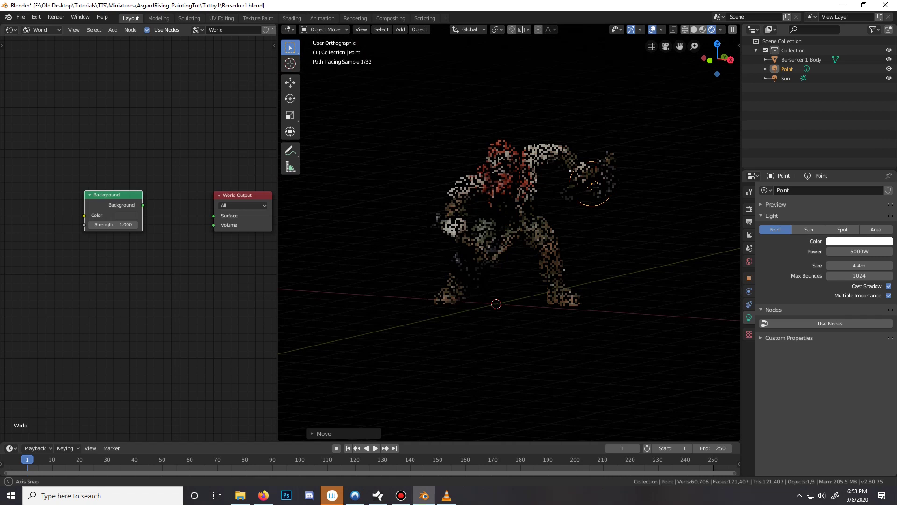
Try a strength of 2 on the Sun light, and settle on 3
click(785, 78)
double_click(859, 251)
text(2)
key(Return)
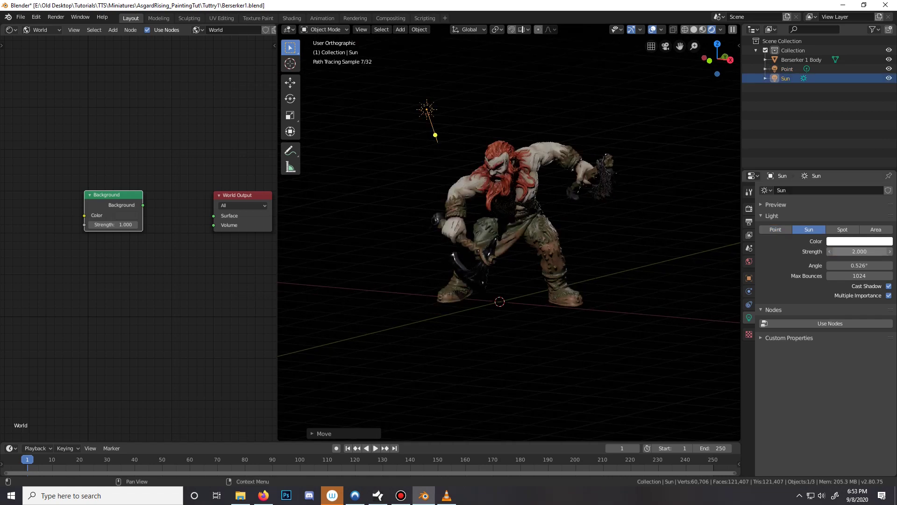
click(860, 251)
text(3)
key(Return)
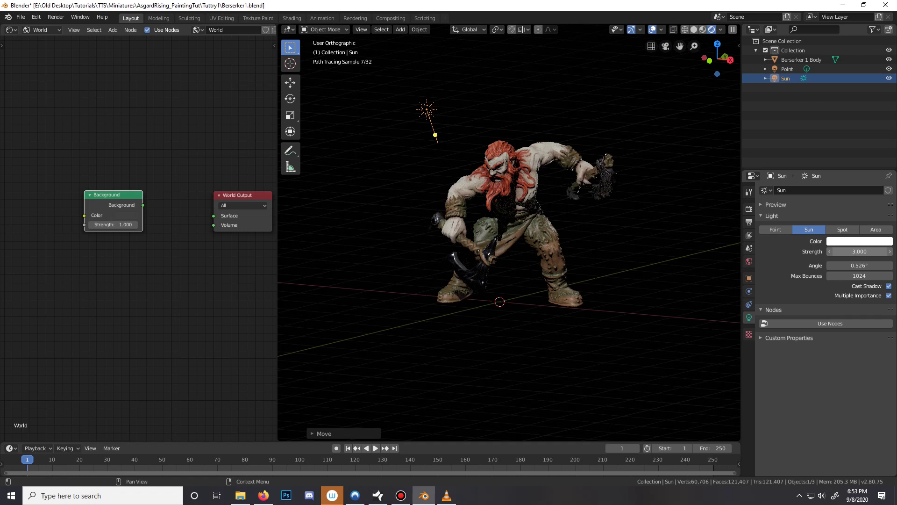
Tint the Sun light pale blue with hue 0.594, saturation 0.144 and value 1
middle_drag(509, 224, 529, 234)
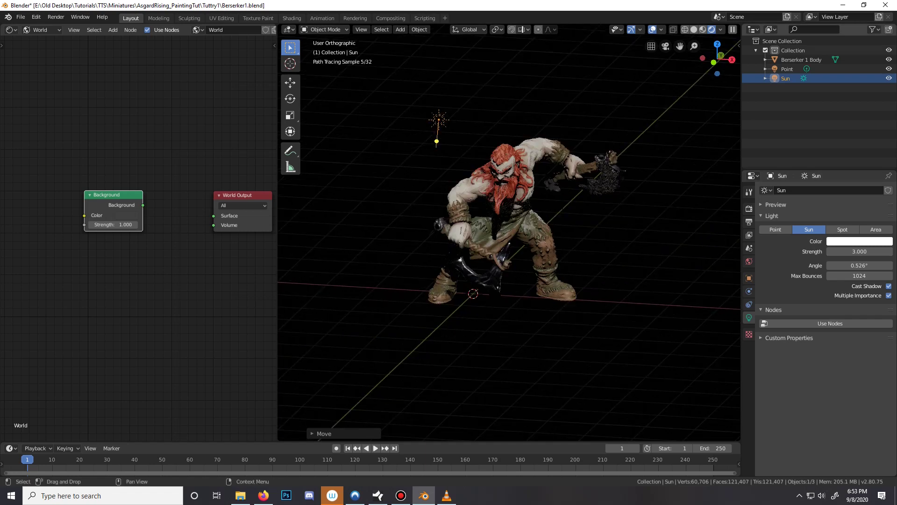
middle_drag(608, 225, 421, 227)
click(859, 241)
drag(843, 150, 846, 145)
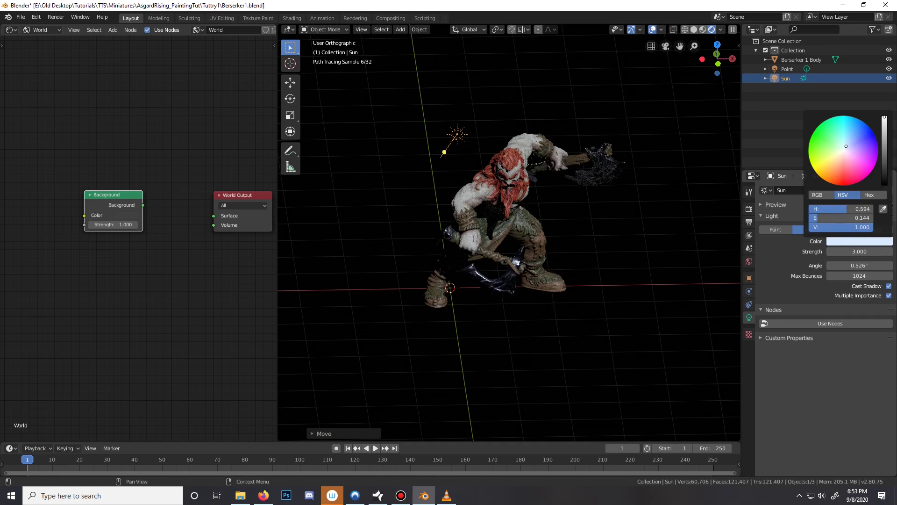
Tint the Point light a warm cream with hue 0.125, saturation 0.151 and value 1
middle_drag(622, 220, 411, 220)
click(787, 69)
click(859, 251)
key(Return)
click(860, 242)
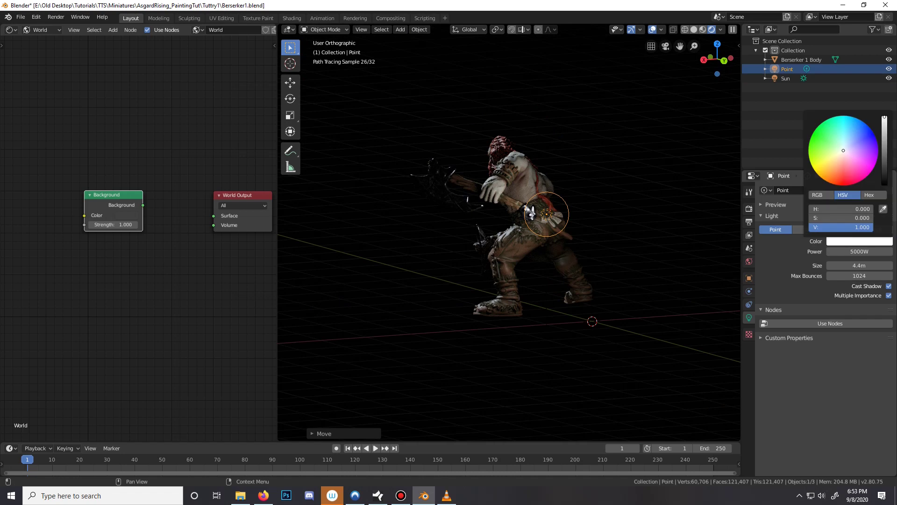
click(840, 154)
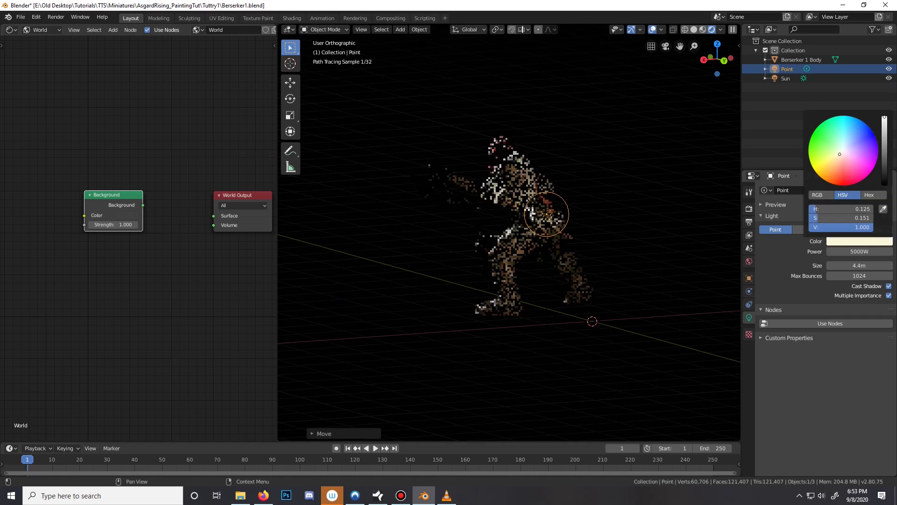
middle_drag(531, 213, 579, 194)
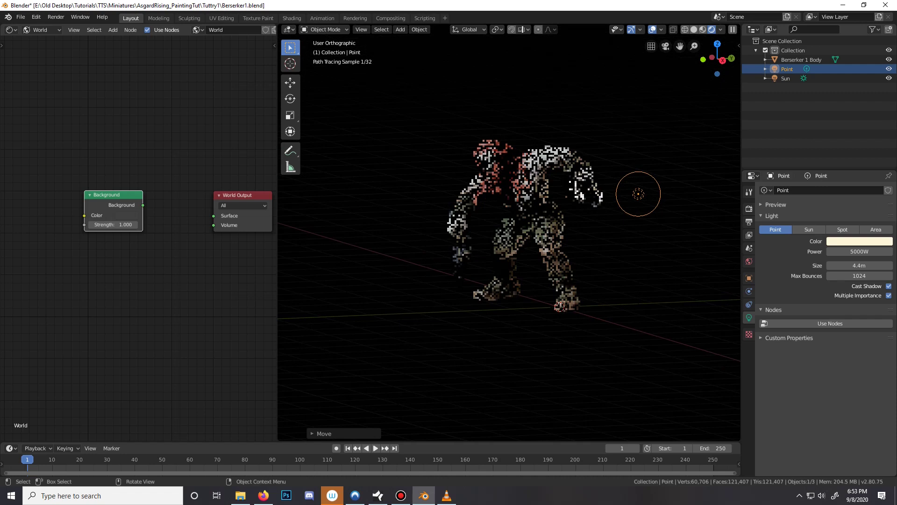
Duplicate the cream Point light along the X axis and shift the copy along the Y axis
middle_drag(580, 194, 387, 234)
key(shift+d)
key(x)
click(505, 358)
key(g)
key(z)
key(y)
click(523, 350)
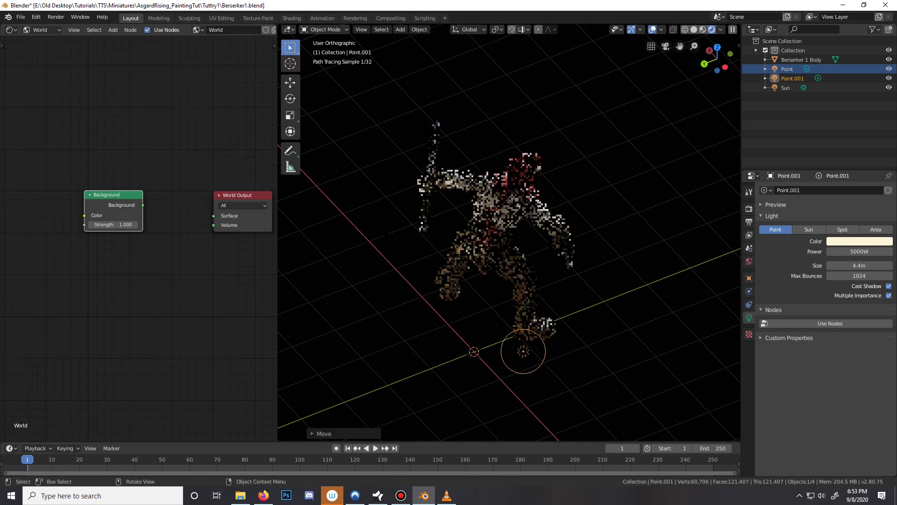
Reposition the duplicated Point light around the figure horizontally, keeping its height locked on Z
mouse_move(523, 351)
middle_down()
mouse_move(494, 326)
mouse_move(430, 304)
mouse_move(519, 304)
mouse_move(485, 331)
middle_up()
key(g)
key(shift+z)
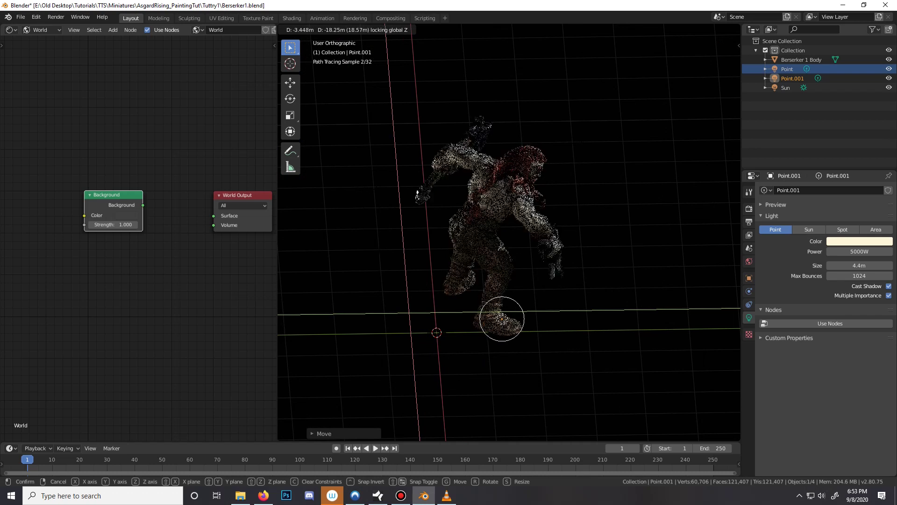
click(575, 327)
mouse_move(575, 328)
middle_down()
mouse_move(664, 322)
mouse_move(636, 306)
mouse_move(550, 307)
middle_up()
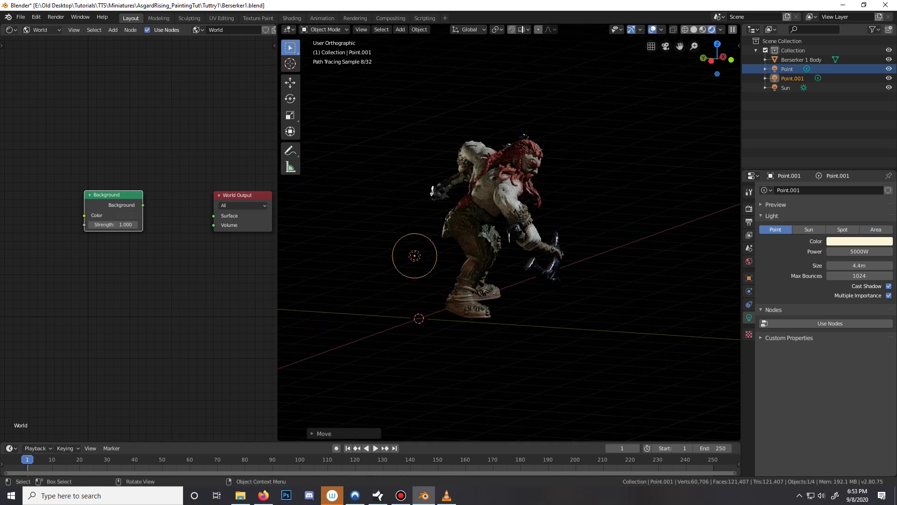
middle_drag(514, 327, 533, 322)
key(g)
key(shift+z)
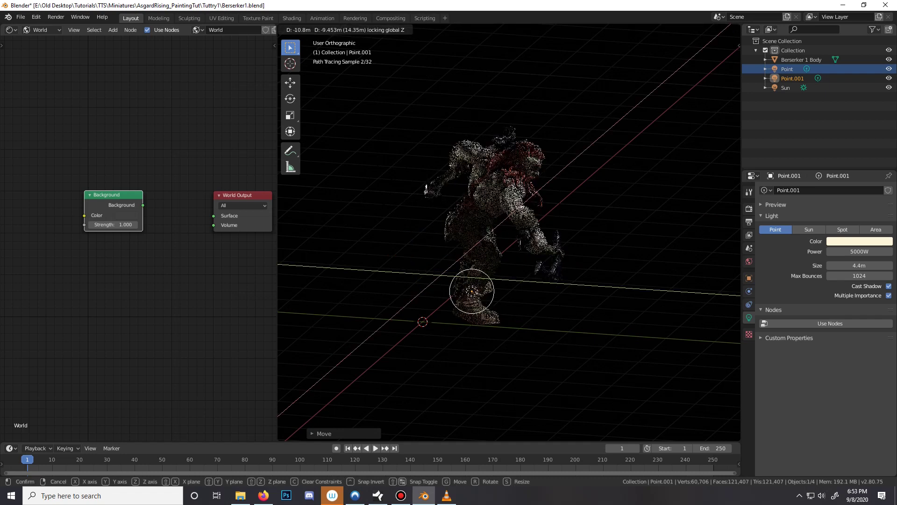
click(500, 270)
Adjust the duplicated Point light along the Y and X axes so it lights the figure from the side opposite the original Point light
middle_drag(501, 271, 375, 257)
middle_drag(551, 281, 529, 323)
text(gy7)
key(Escape)
key(g)
key(y)
key(Return)
key(g)
key(x)
key(Return)
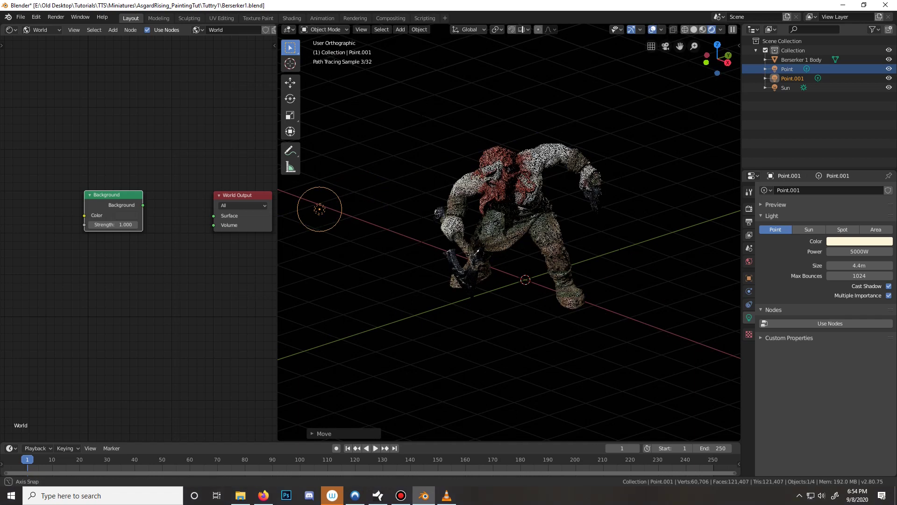
Connect the world's Background node to the World Output Surface and place it closer to the output node
middle_drag(421, 253, 204, 232)
mouse_move(470, 228)
middle_down()
mouse_move(529, 231)
mouse_move(458, 228)
mouse_move(468, 228)
middle_up()
drag(143, 205, 214, 216)
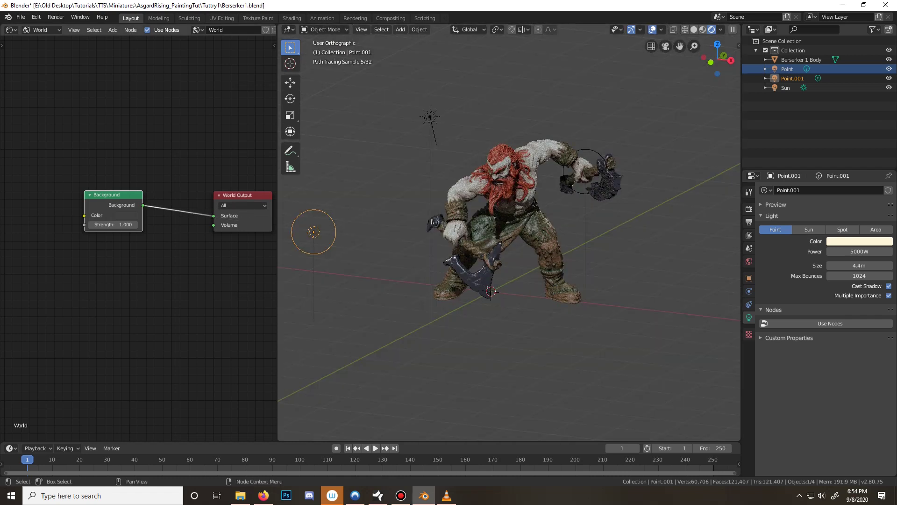
drag(112, 195, 140, 195)
middle_drag(421, 225, 495, 229)
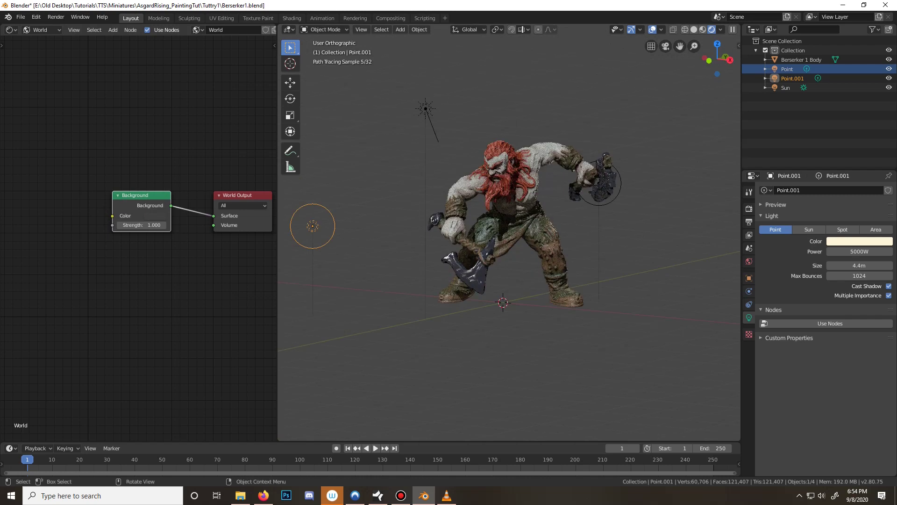
Add an RGB node to the world shader and connect it to the Background node's Color
key(shift+a)
mouse_move(70, 321)
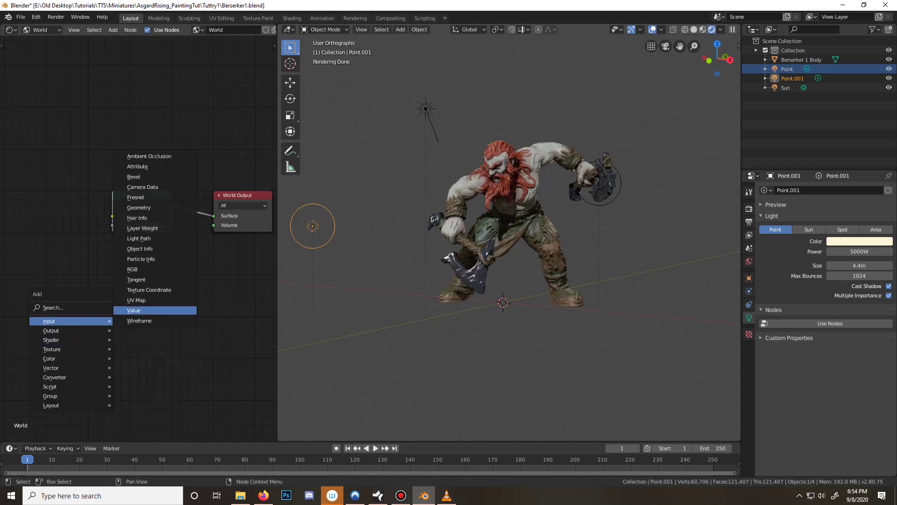
click(133, 269)
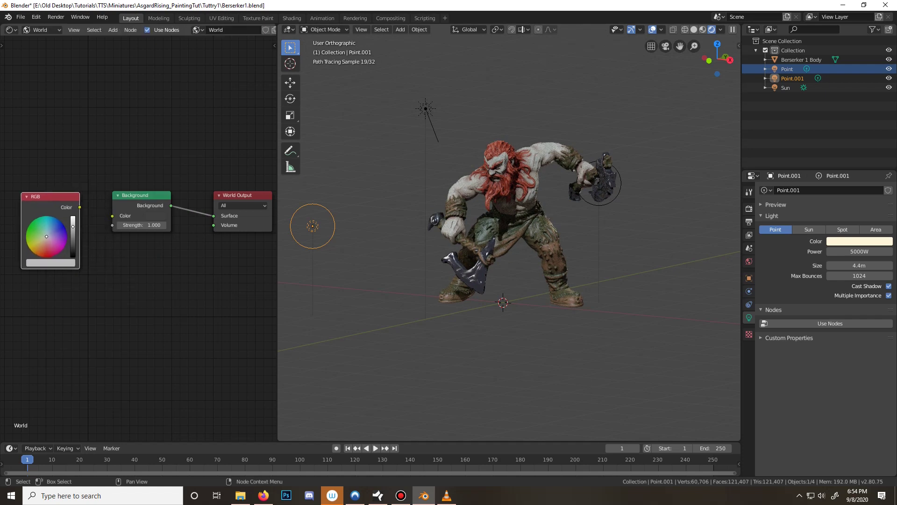
drag(80, 207, 112, 216)
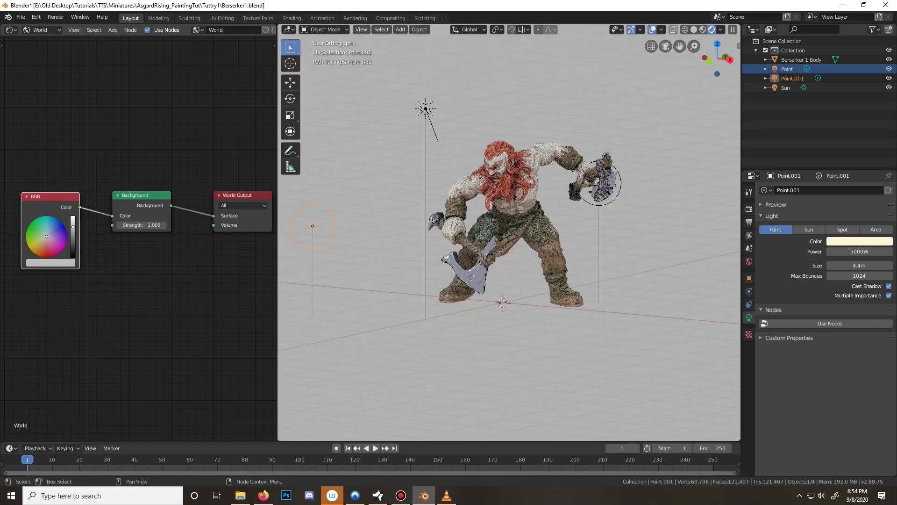
Lower the world RGB node's brightness to a very dark grey and check the figure against it
scroll(113, 216, up, 2)
scroll(138, 237, up, 2)
middle_drag(112, 216, 203, 209)
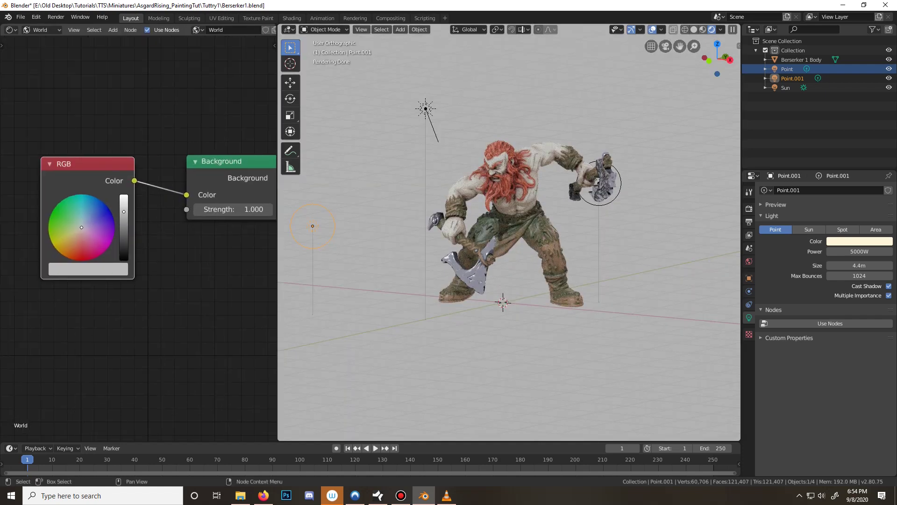
drag(123, 211, 124, 220)
drag(124, 231, 124, 251)
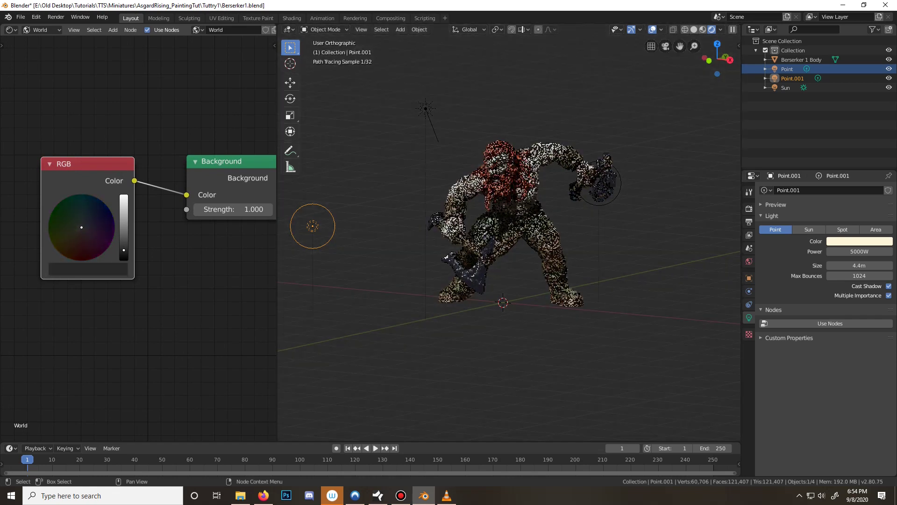
drag(123, 250, 123, 253)
mouse_move(537, 211)
middle_down()
mouse_move(439, 211)
mouse_move(549, 212)
middle_up()
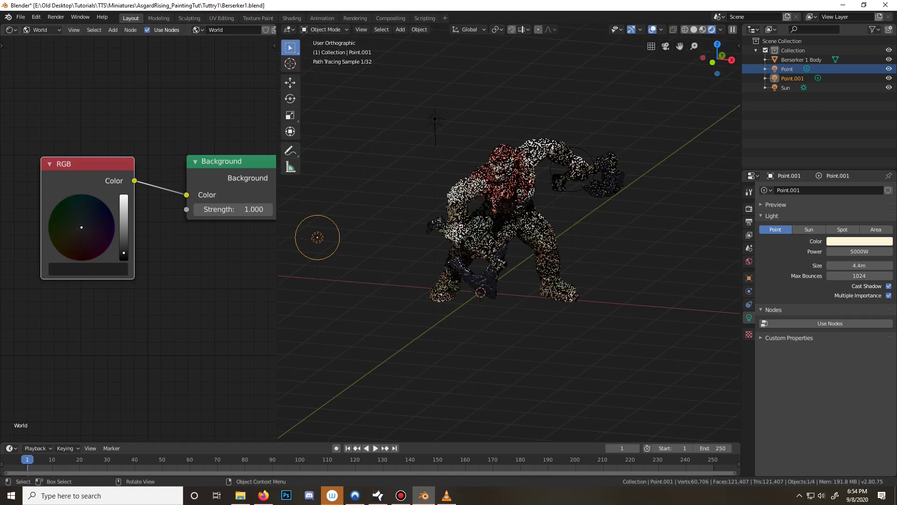
scroll(509, 236, up, 3)
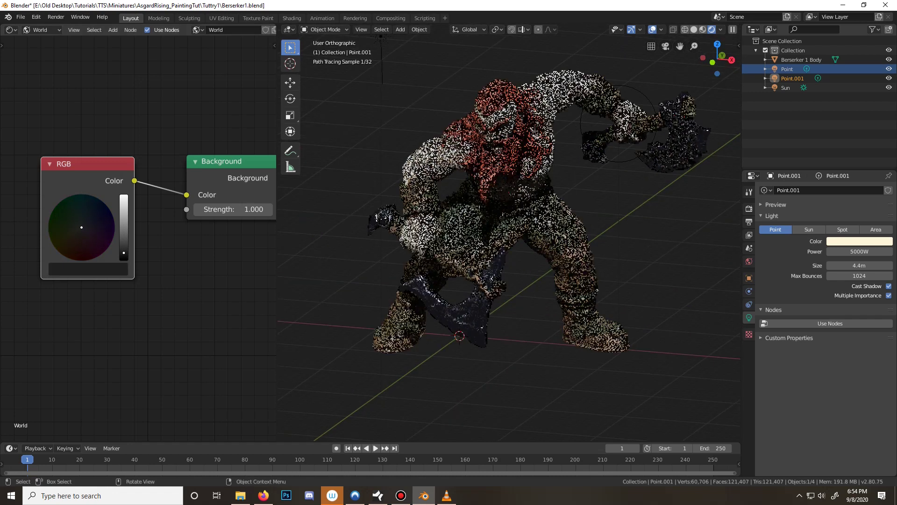
middle_drag(514, 224, 728, 206)
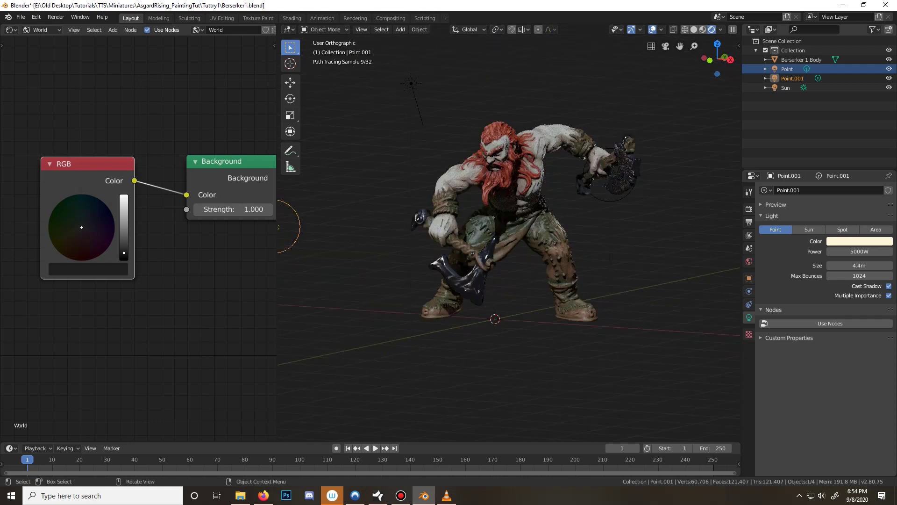
scroll(509, 238, up, 1)
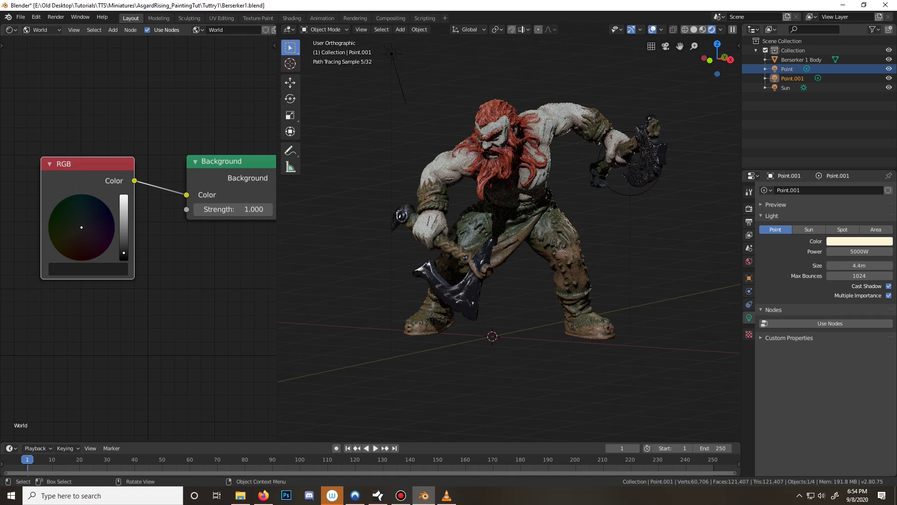
Show the berserker body's WoodLeather_Brown material in the node editor in place of the world shader
click(509, 238)
middle_drag(509, 238, 524, 238)
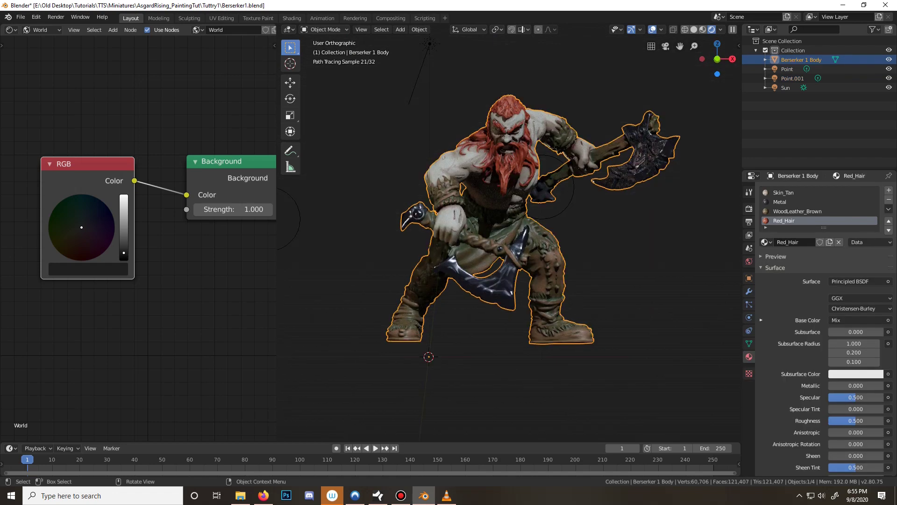
middle_drag(524, 238, 466, 243)
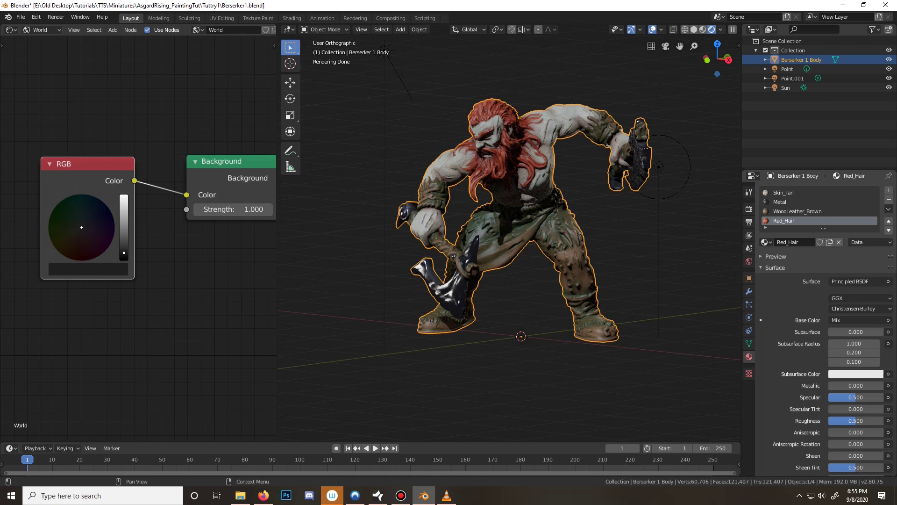
click(42, 30)
click(43, 40)
scroll(138, 234, down, 3)
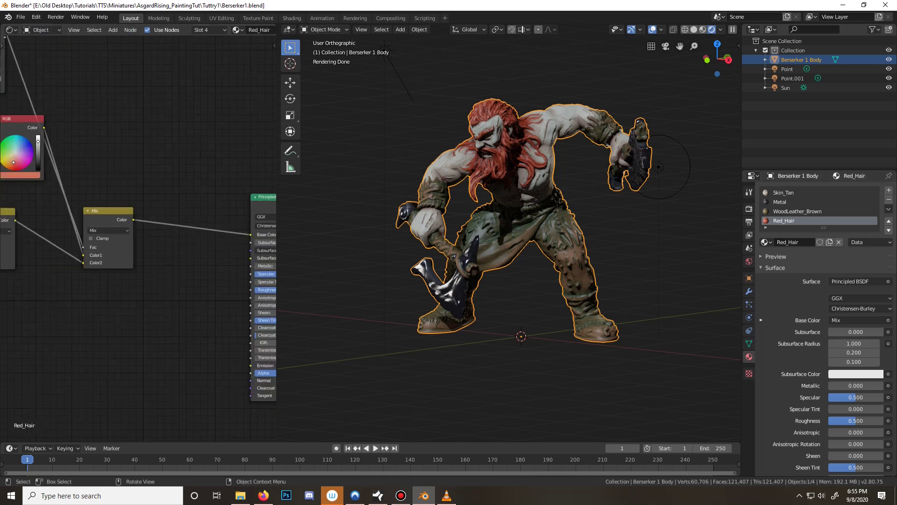
click(797, 211)
scroll(138, 238, down, 4)
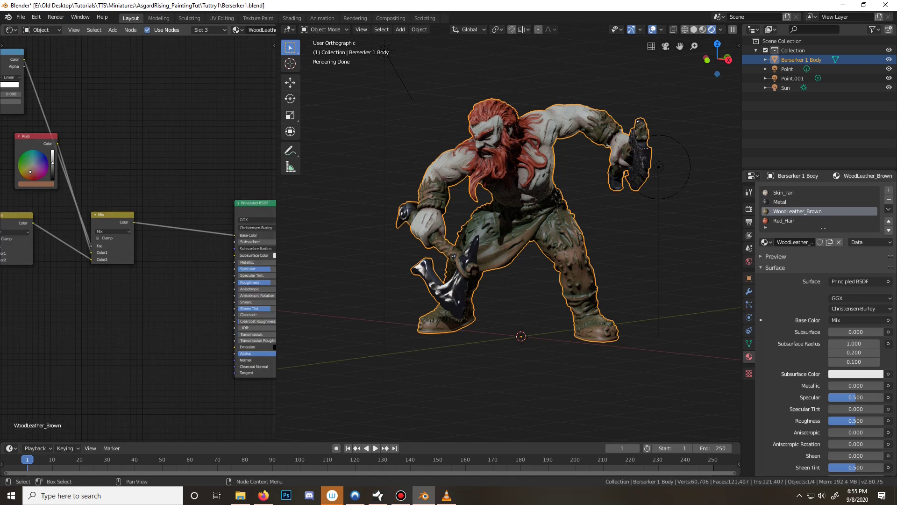
Try roughness values of 0.691 and 0.673 on the WoodLeather_Brown material, and settle on 0.623
middle_drag(185, 280, 149, 248)
scroll(184, 299, up, 7)
scroll(138, 211, up, 4)
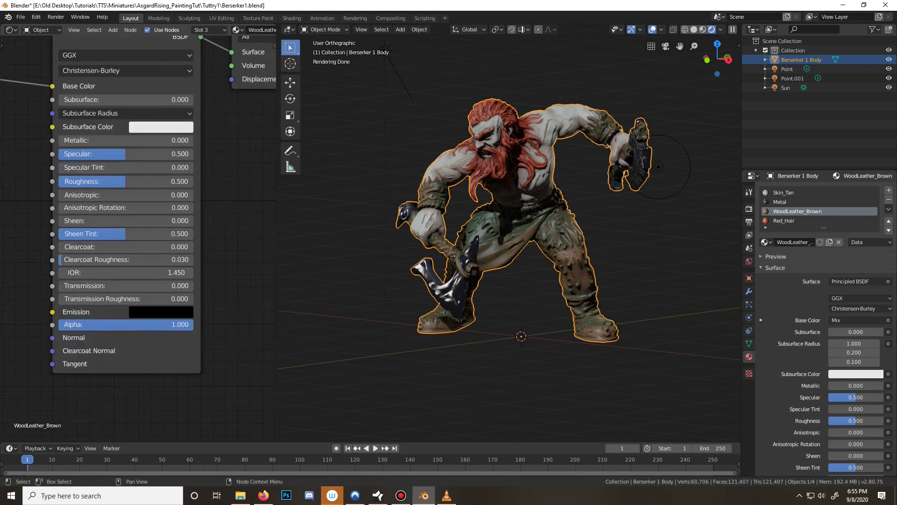
mouse_move(150, 181)
mouse_down()
mouse_move(120, 181)
mouse_move(176, 181)
mouse_up()
middle_drag(510, 210, 524, 210)
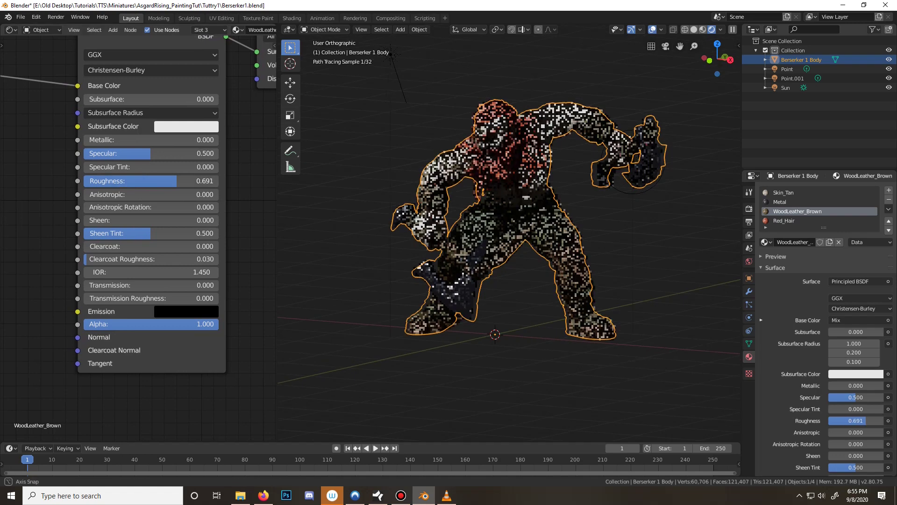
scroll(510, 233, up, 5)
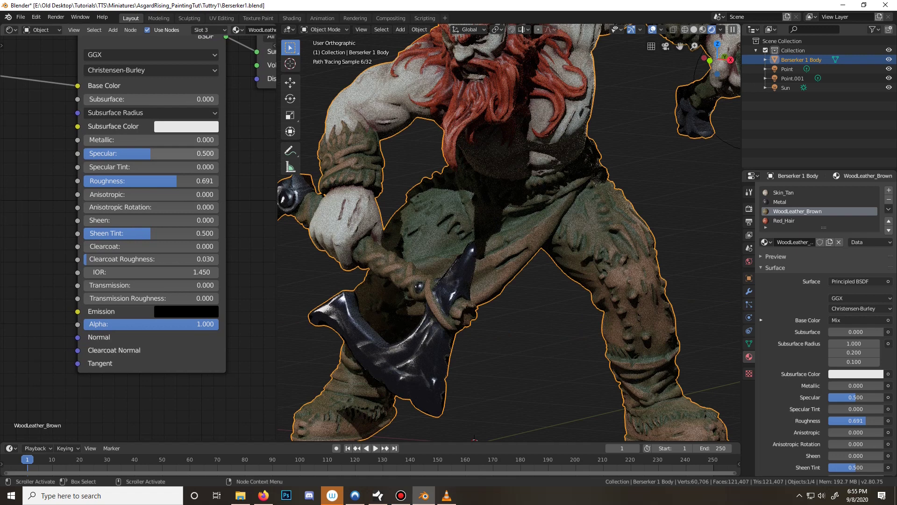
drag(177, 181, 174, 181)
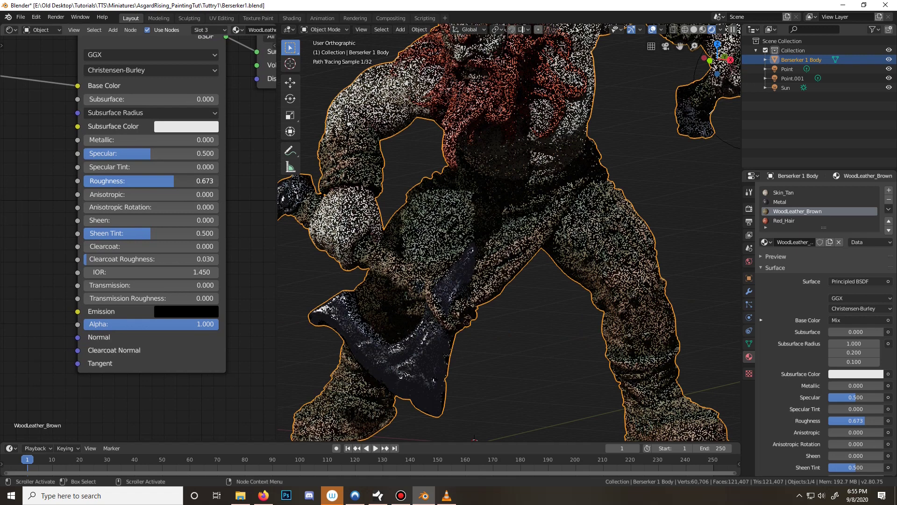
drag(174, 181, 168, 181)
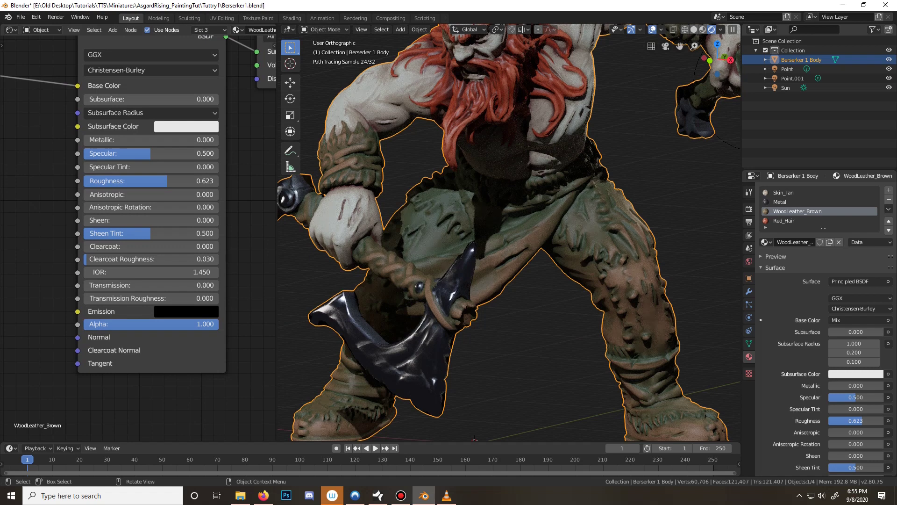
scroll(510, 232, down, 2)
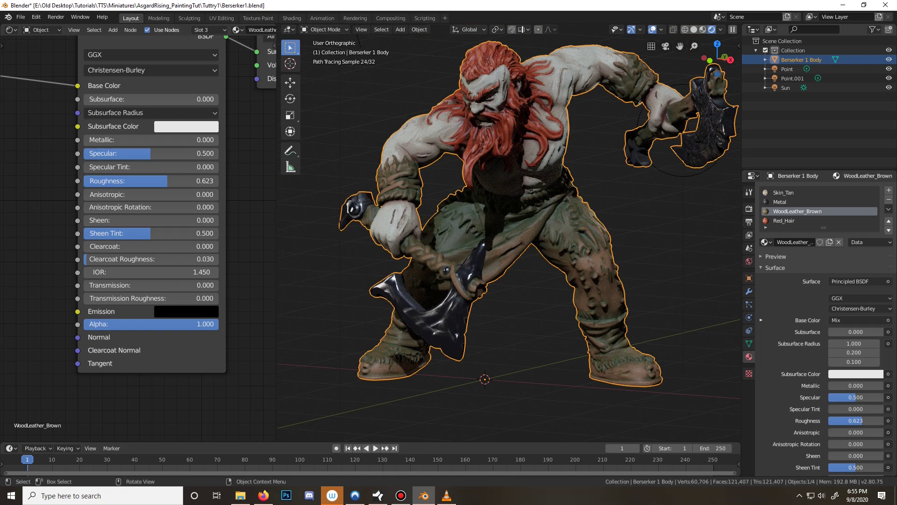
middle_drag(509, 232, 520, 240)
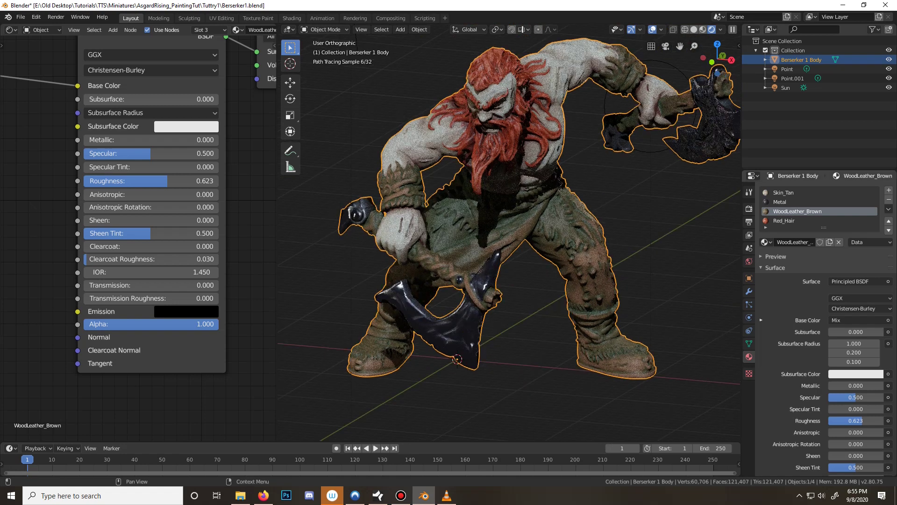
Try a roughness of 0.436 on the Red_Hair material, and settle on 0.359
click(784, 221)
scroll(510, 233, up, 2)
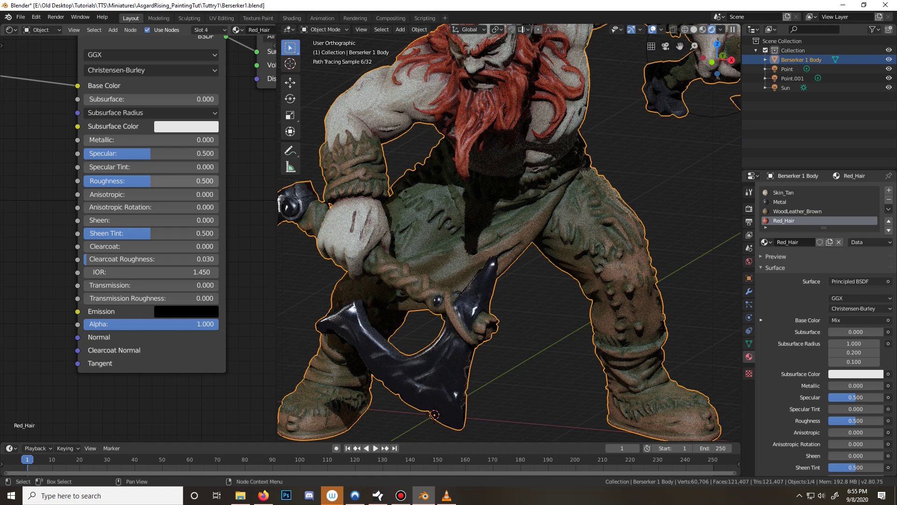
drag(150, 181, 141, 181)
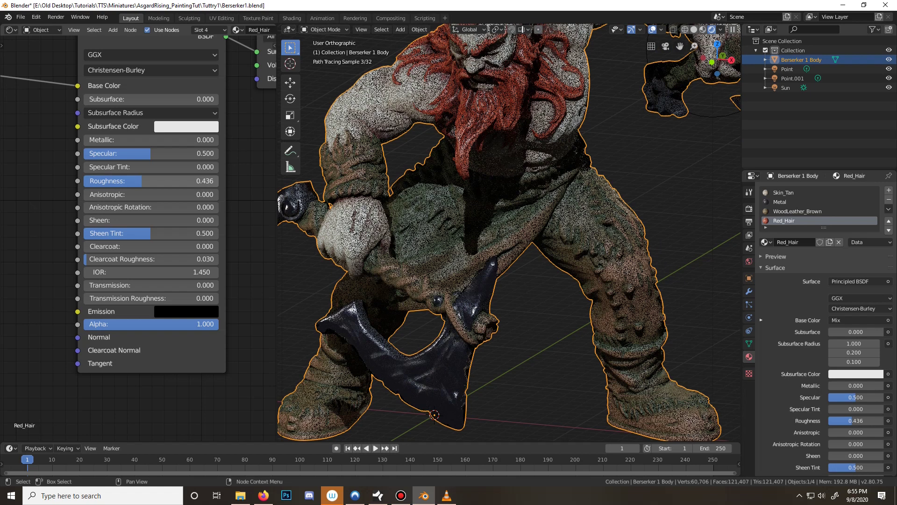
mouse_move(510, 233)
middle_down()
mouse_move(538, 236)
mouse_move(477, 254)
middle_up()
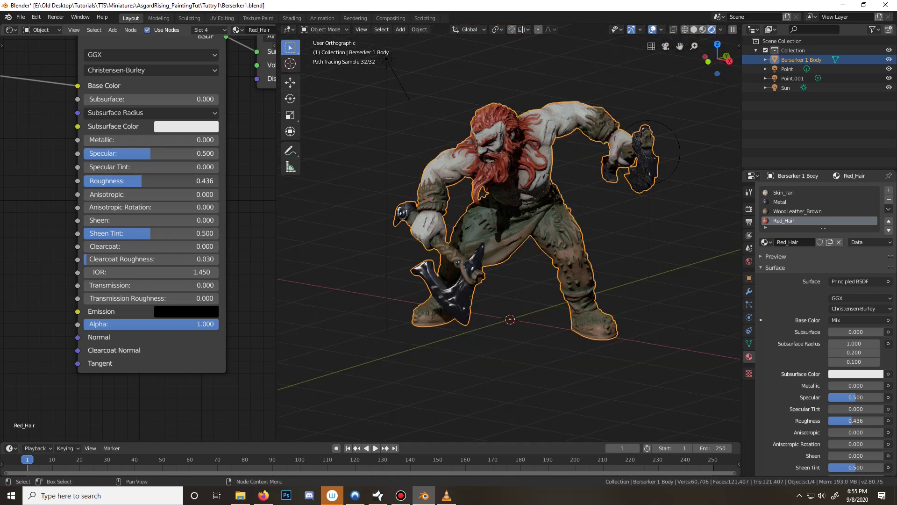
drag(142, 181, 162, 181)
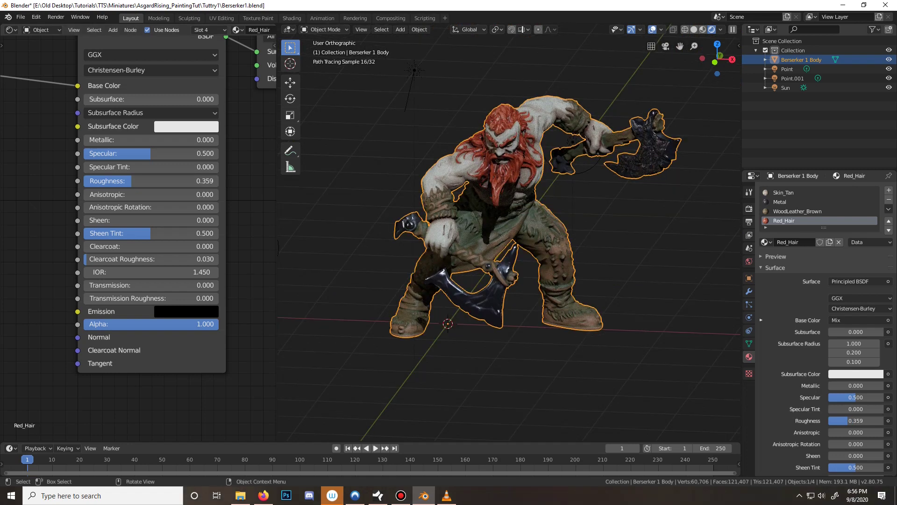
middle_drag(278, 248, 281, 182)
Check the figure in Rendered shading, and switch the viewport to Look Dev shading
key(z)
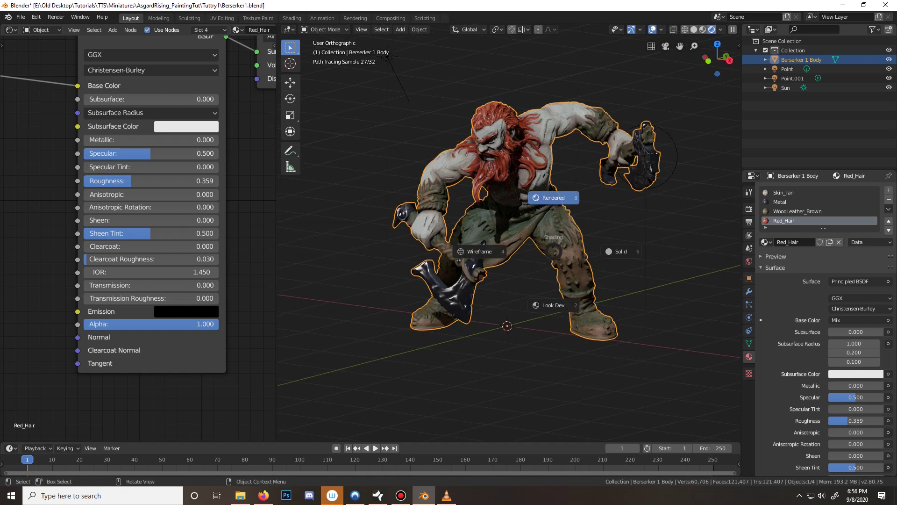
click(554, 198)
mouse_move(553, 198)
middle_down()
mouse_move(442, 201)
mouse_move(598, 179)
mouse_move(575, 194)
middle_up()
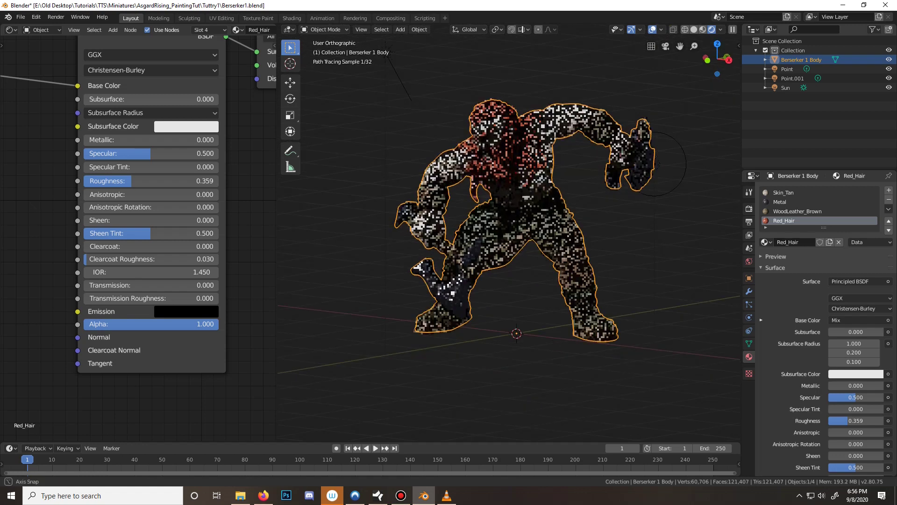
middle_drag(453, 249, 581, 281)
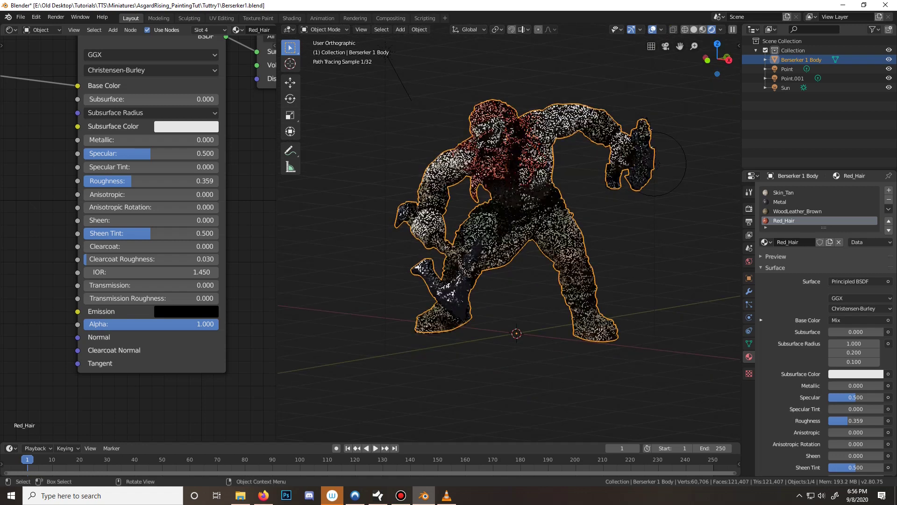
key(z)
click(581, 335)
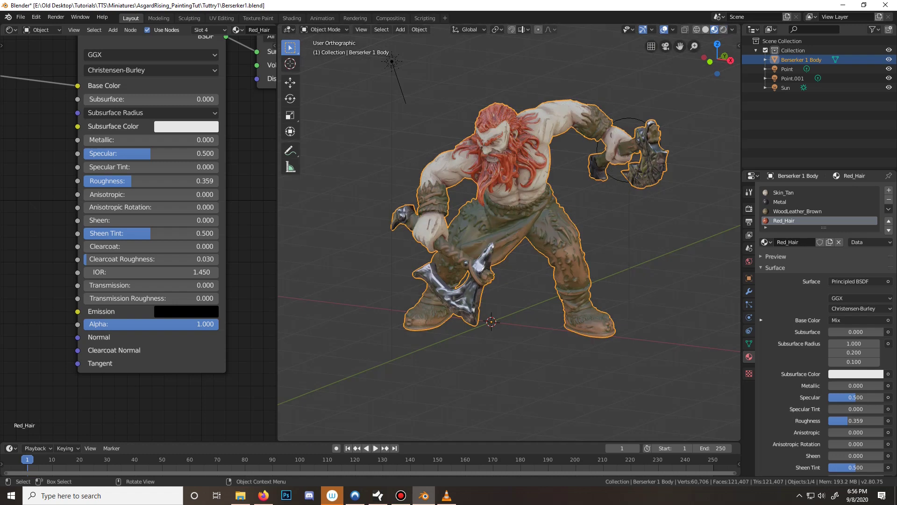
Save the berserker file and display the body mesh's UV map list
key(ctrl)
key(ctrl+s)
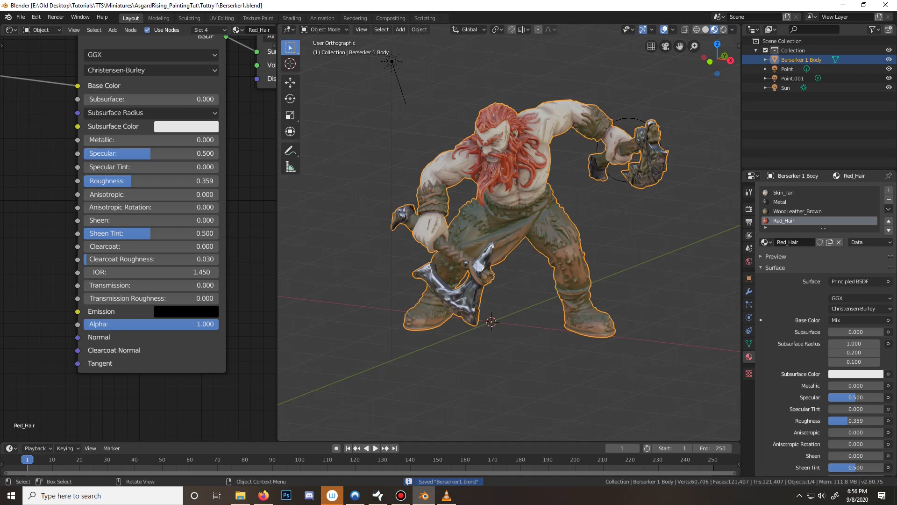
click(749, 344)
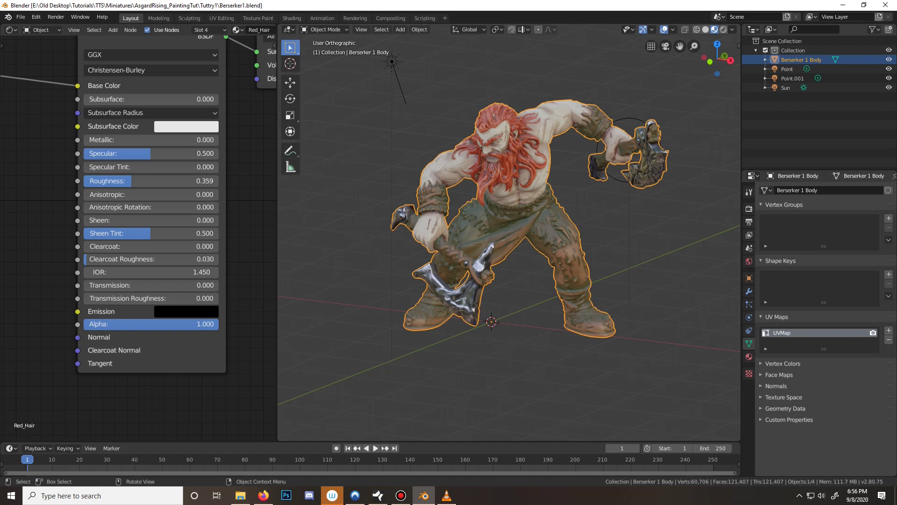
Check the figure in Rendered viewport shading, and return the viewport to Look Dev shading
key(z)
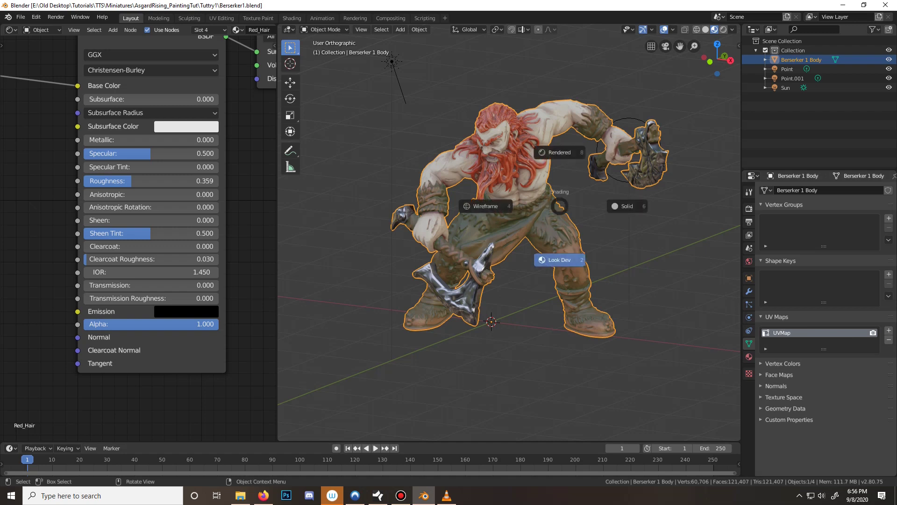
key(8)
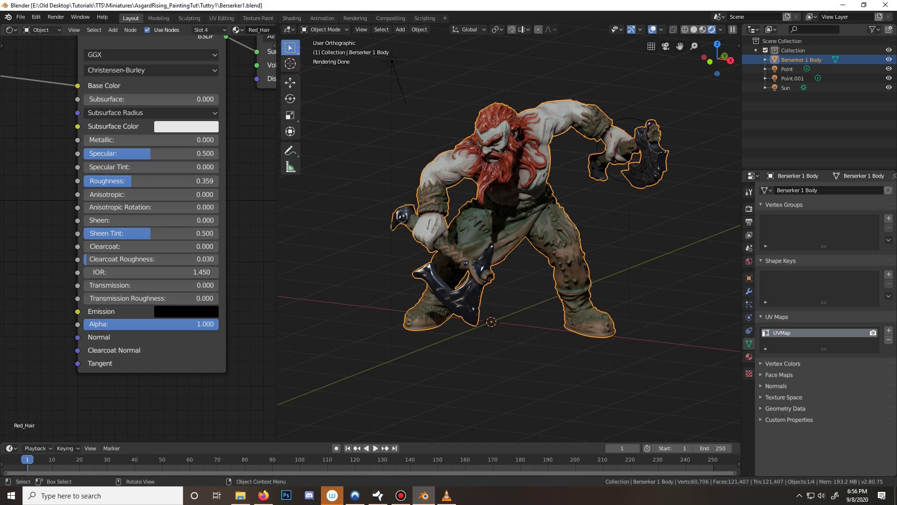
key(z)
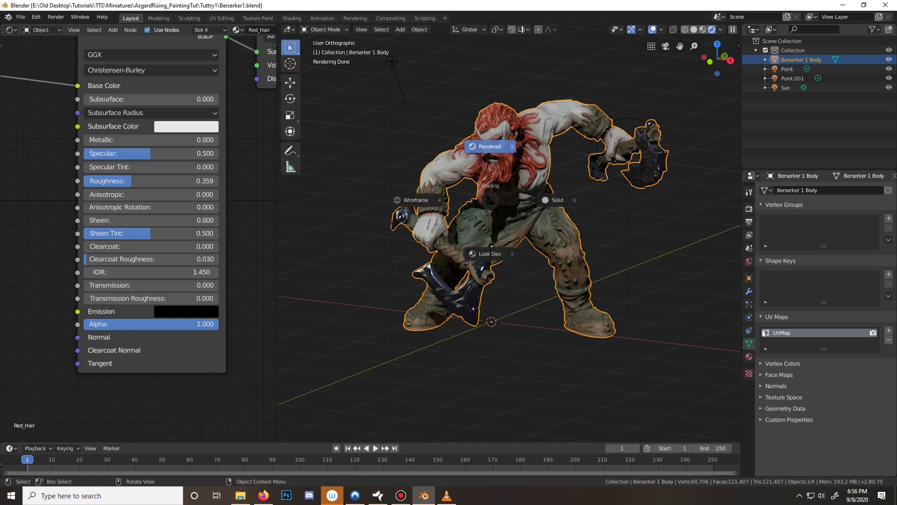
key(2)
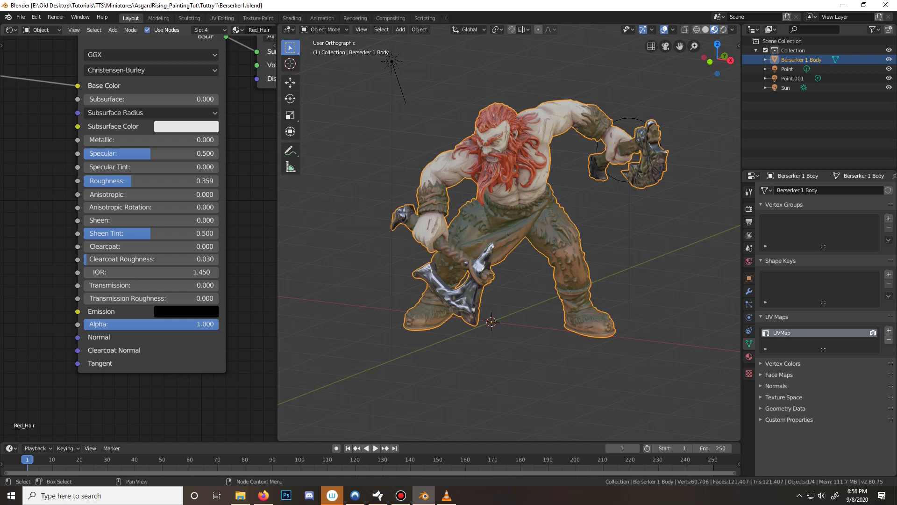
Go through the body's WoodLeather_Brown, Metal and Skin_Tan material slots, and return to Red_Hair
scroll(138, 210, down, 4)
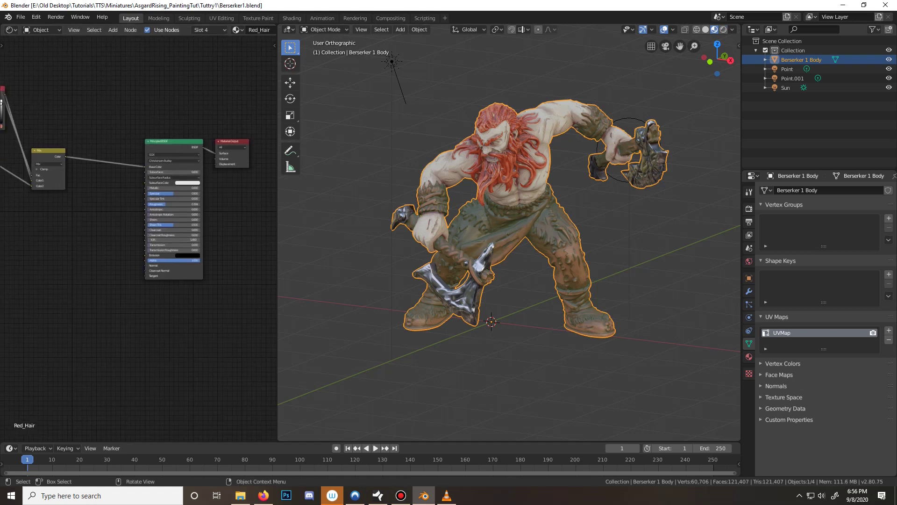
middle_drag(138, 211, 140, 202)
click(749, 357)
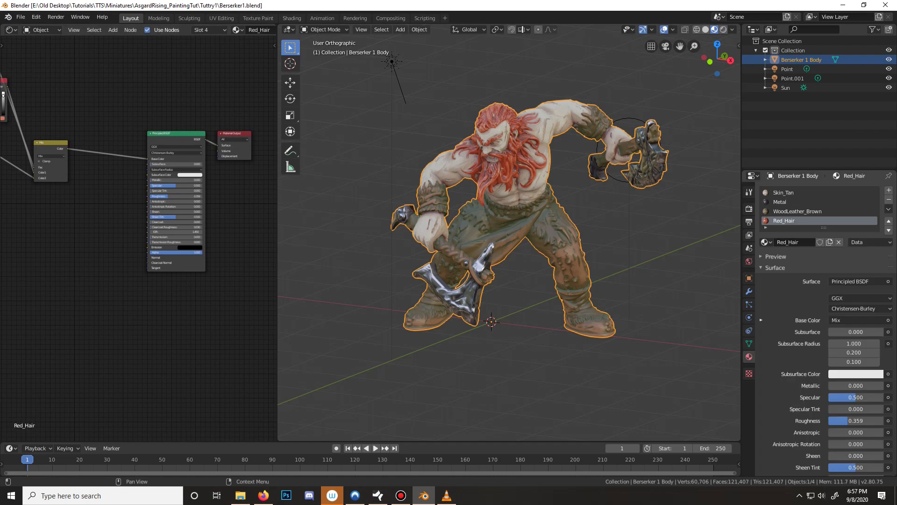
click(798, 211)
click(779, 202)
click(783, 192)
click(784, 220)
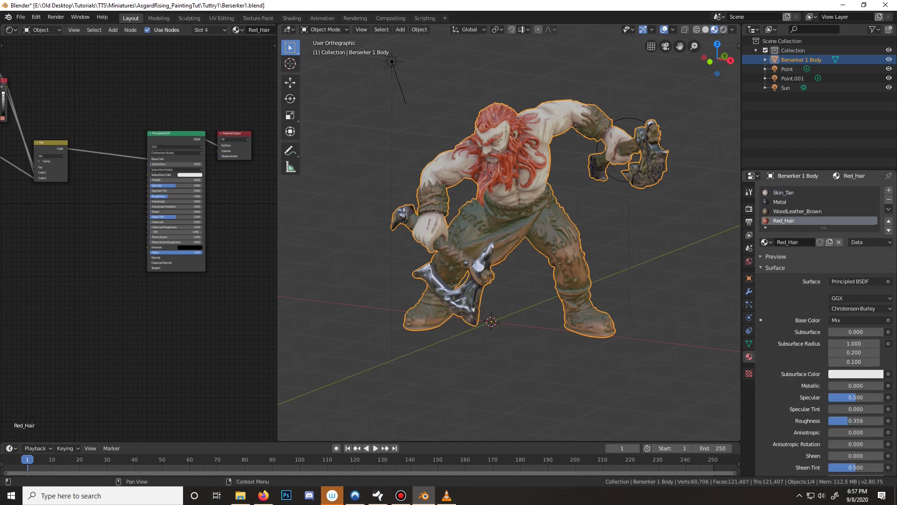
Add a UV Map node below the Red_Hair material's existing nodes and assign it the UVMap layer
scroll(141, 234, down, 5)
middle_drag(140, 233, 167, 175)
scroll(161, 160, up, 3)
key(shift+a)
mouse_move(117, 254)
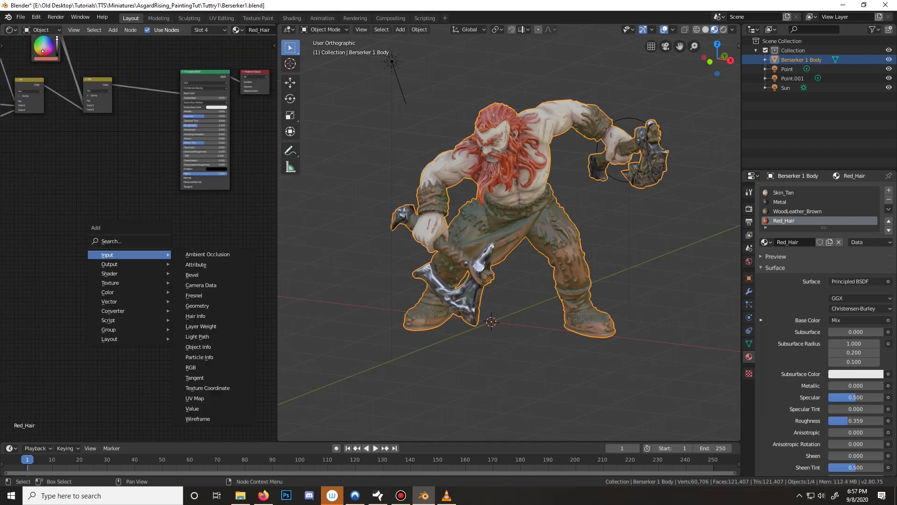
mouse_move(117, 302)
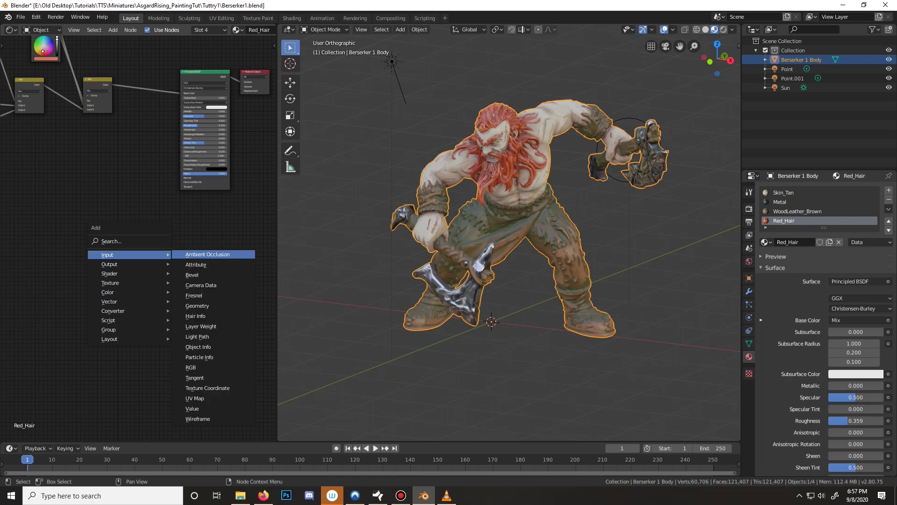
click(195, 398)
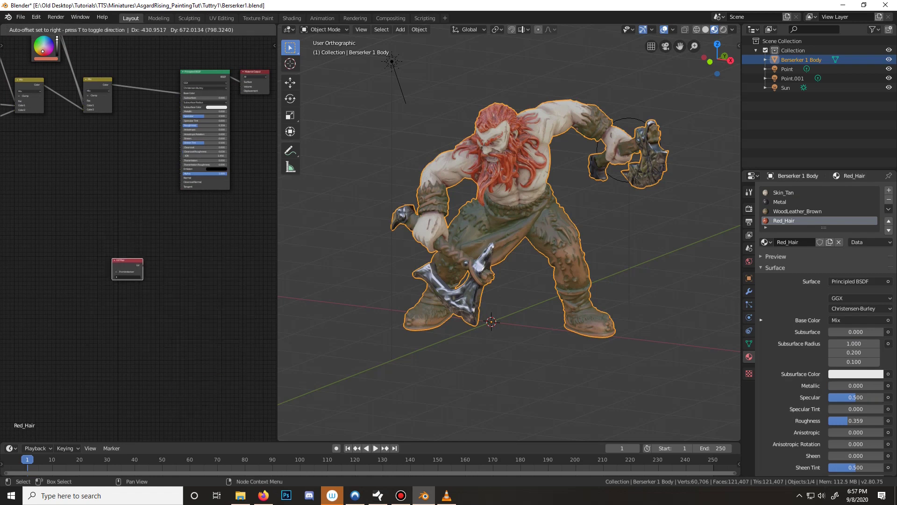
click(128, 256)
scroll(138, 238, up, 9)
click(114, 288)
click(114, 301)
Add an Image Texture node beside the UV Map node in the Red_Hair material
scroll(138, 238, down, 1)
scroll(139, 238, down, 3)
middle_drag(138, 238, 104, 215)
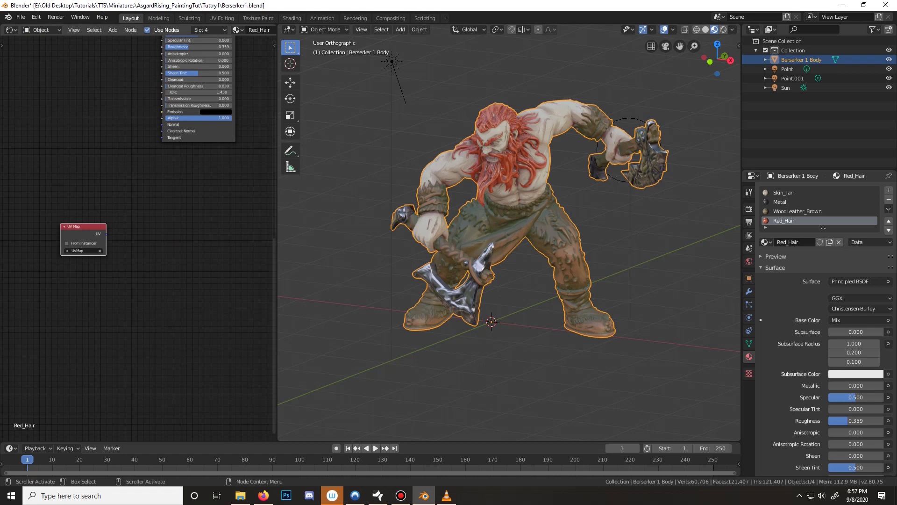
scroll(139, 239, up, 2)
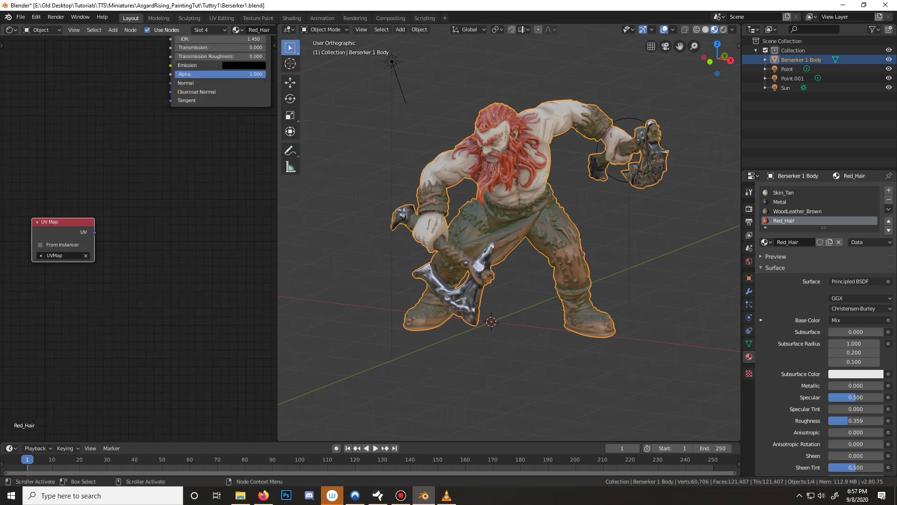
key(shift+a)
mouse_move(138, 265)
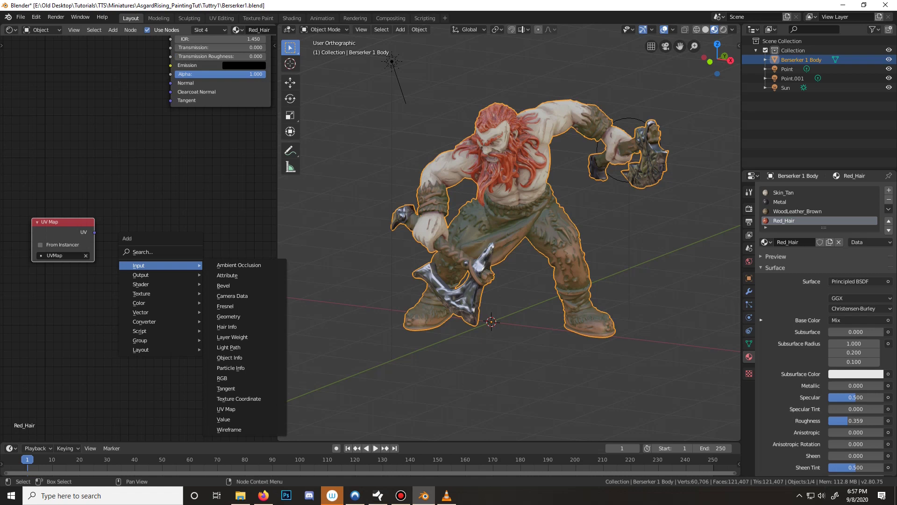
mouse_move(140, 294)
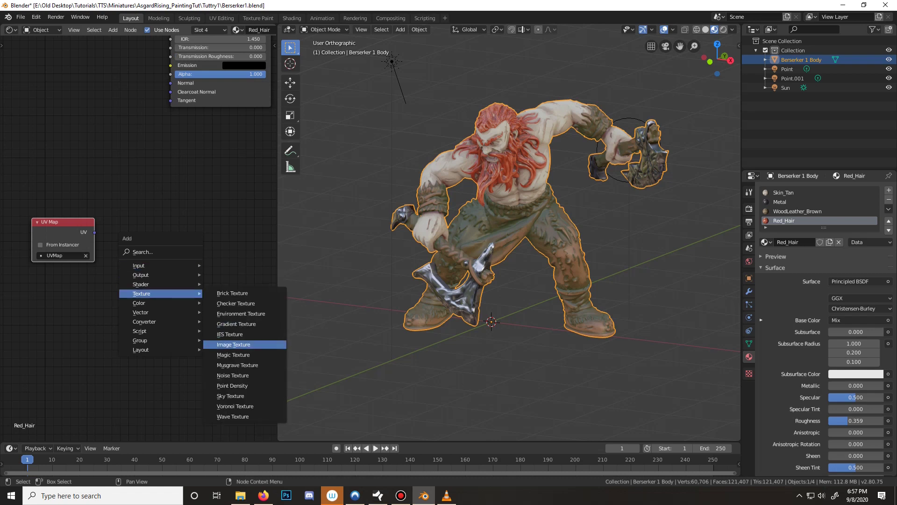
click(233, 344)
click(131, 217)
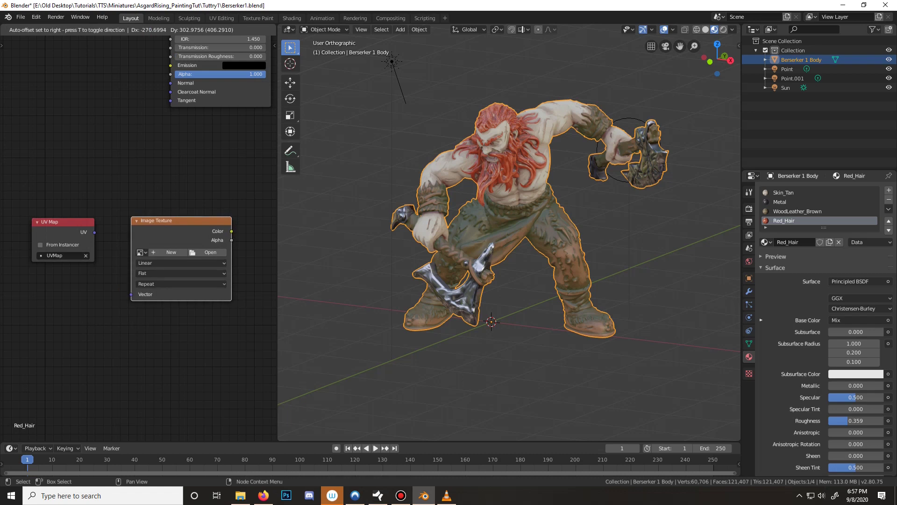
Create a new image named Berserker_Baked for the Image Texture node, 2048 px wide and 2048 px high
scroll(138, 238, up, 2)
key(alt+a)
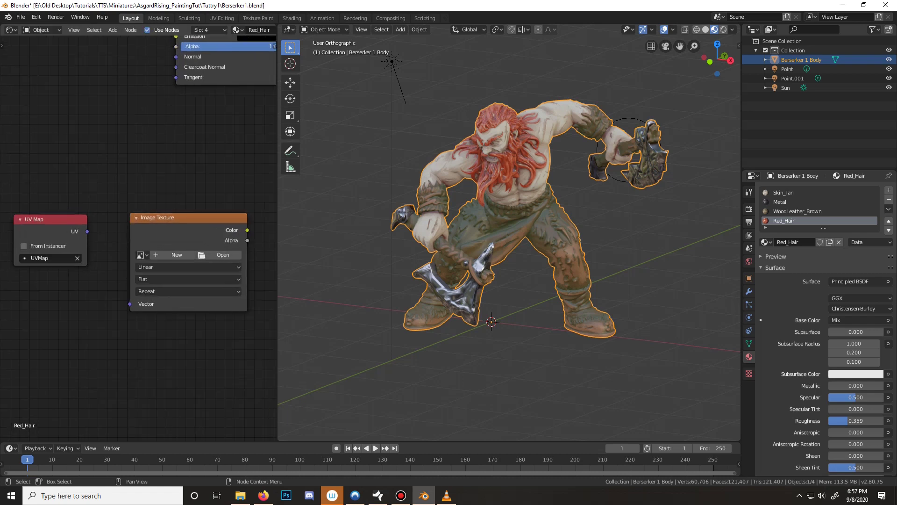
click(176, 255)
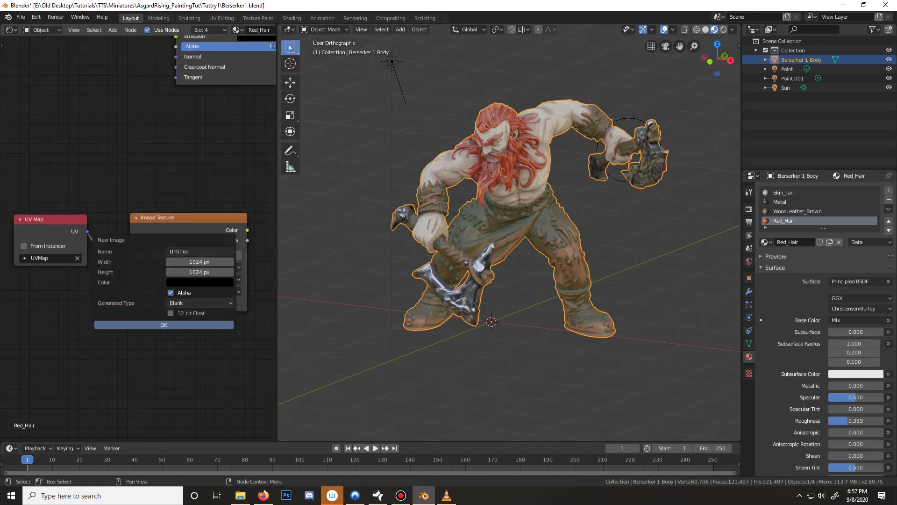
click(200, 251)
text(Be)
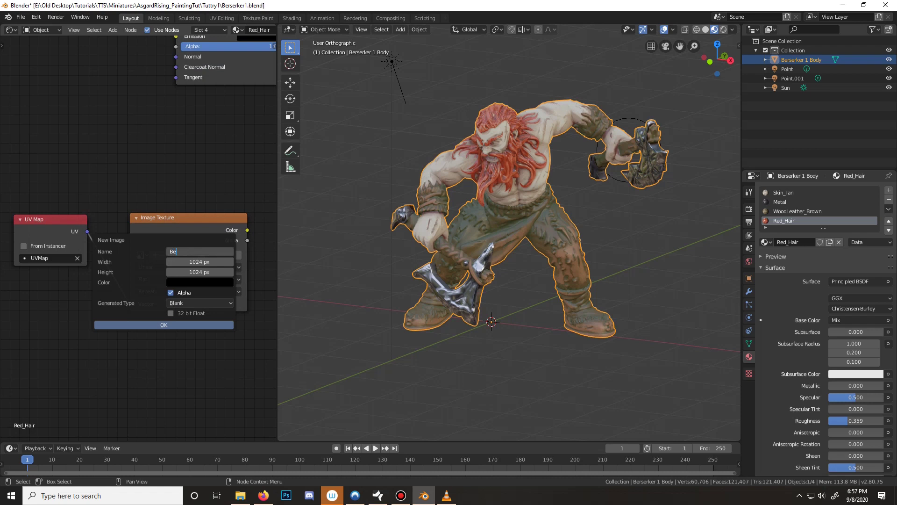
text(rserker)
text(Baked)
key(Return)
click(200, 262)
text(2048)
key(Tab)
text(2015)
key(BackSpace)
key(BackSpace)
text(48)
key(Return)
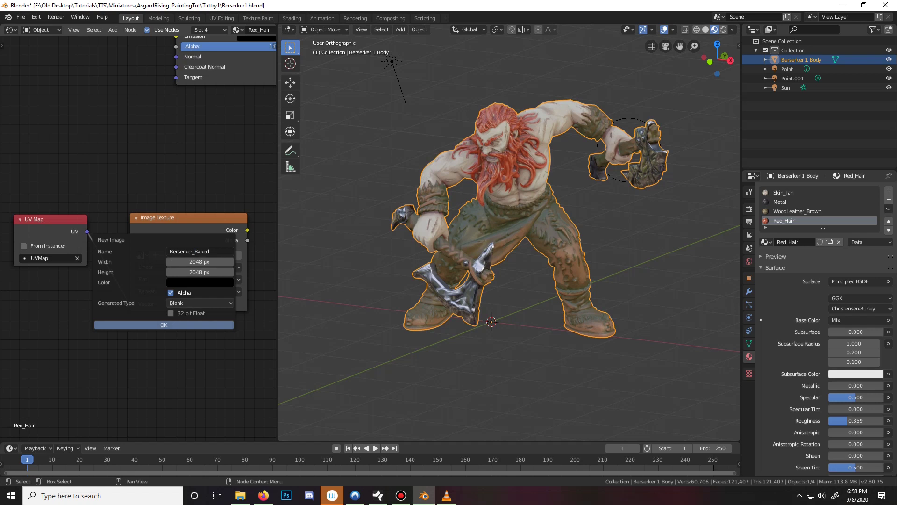
click(164, 325)
Connect the UV Map node's UV output to the Vector input of the Berserker_Baked texture node
click(50, 219)
shift+click(187, 217)
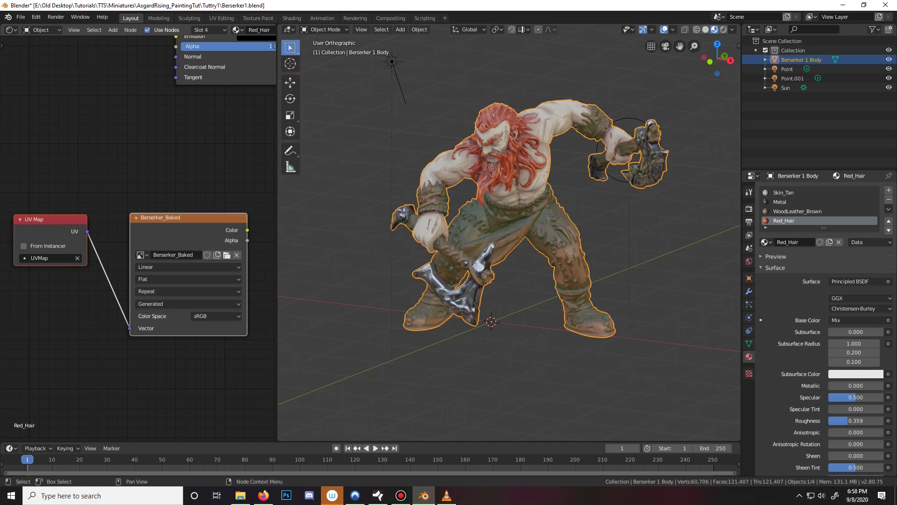
click(187, 217)
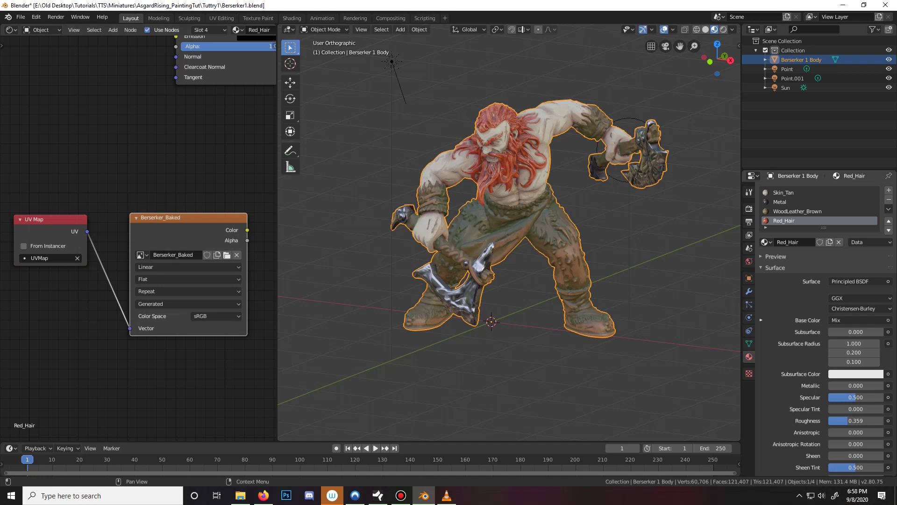
Paste the linked UV Map and Berserker_Baked nodes into the WoodLeather_Brown, Metal and Skin_Tan materials
click(797, 211)
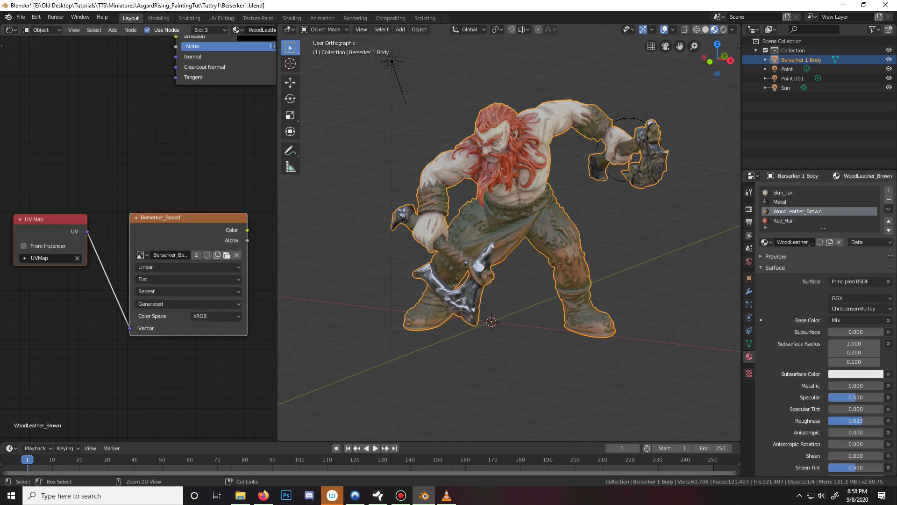
click(797, 202)
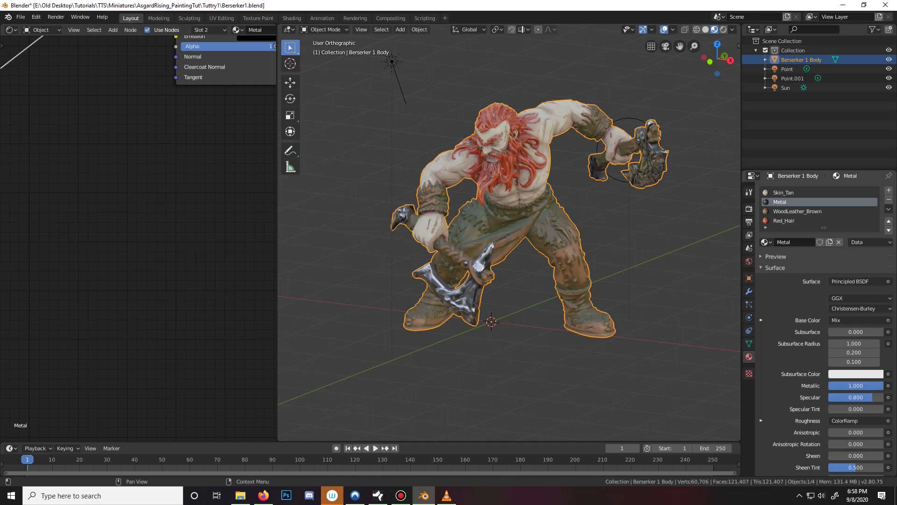
key(ctrl+v)
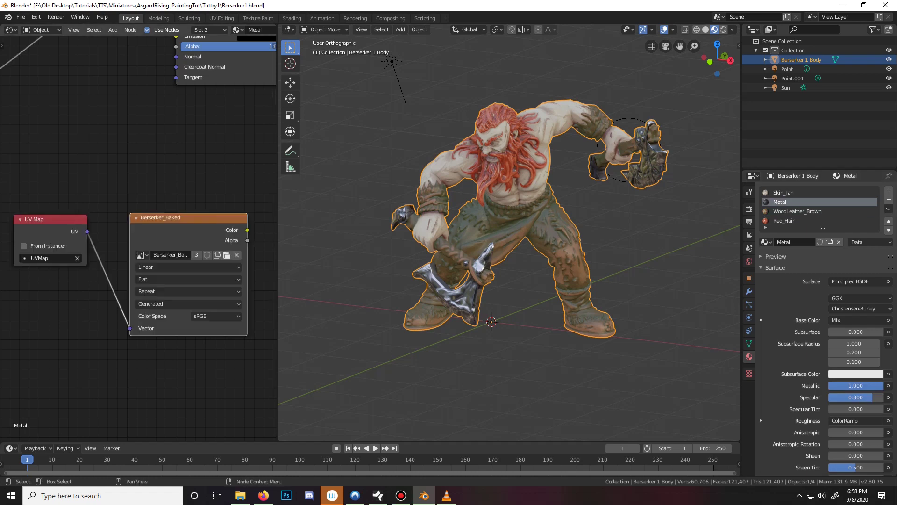
click(797, 192)
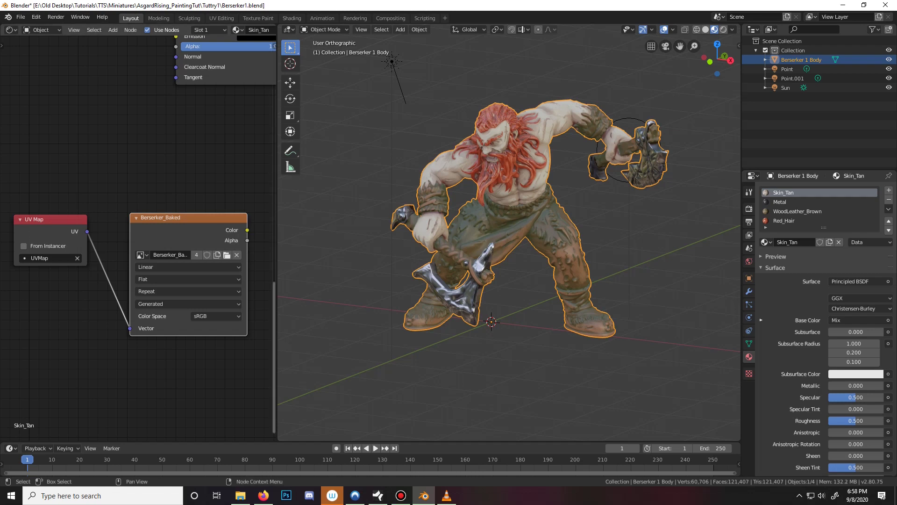
Replace the node editor with an Image Editor showing the blank Berserker image, and select the whole body mesh in Edit Mode
click(11, 30)
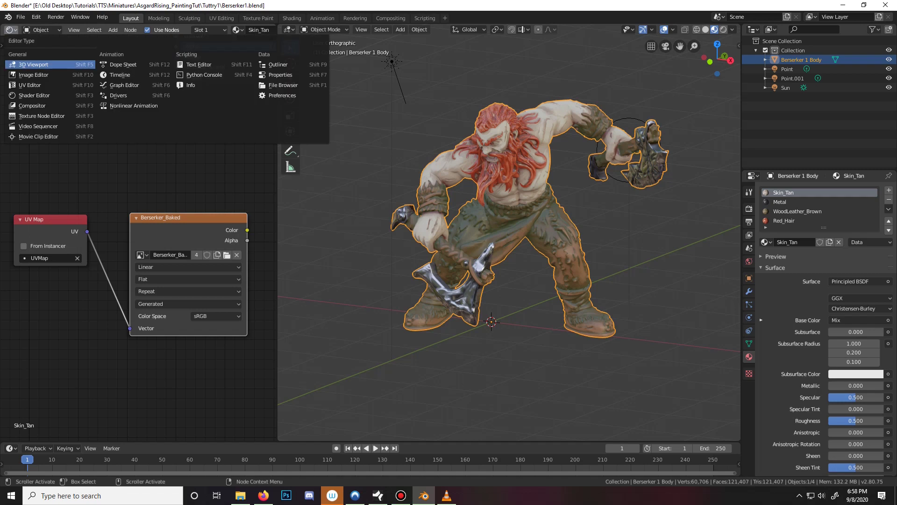
click(32, 75)
click(98, 29)
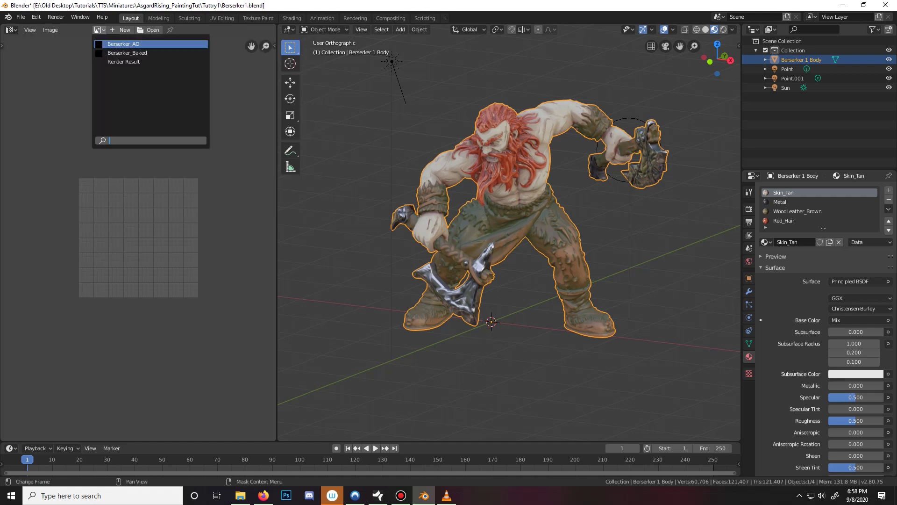
click(123, 44)
key(Tab)
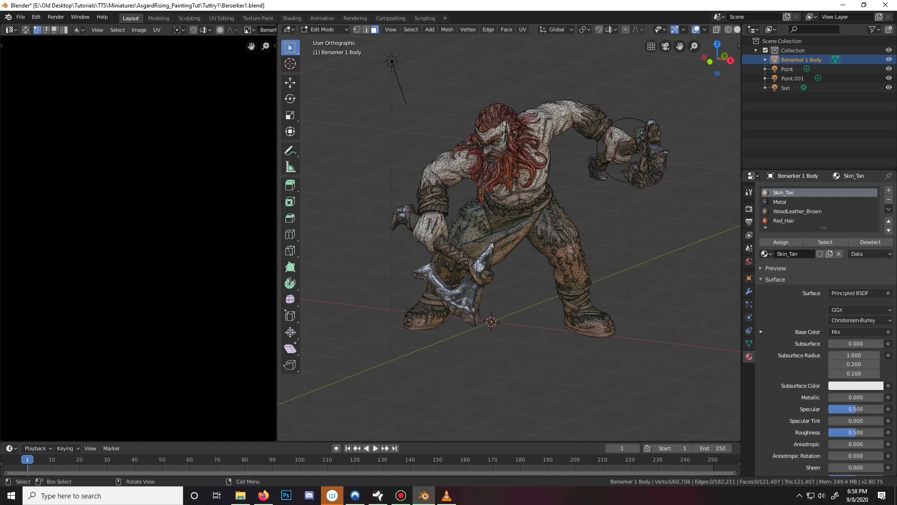
key(a)
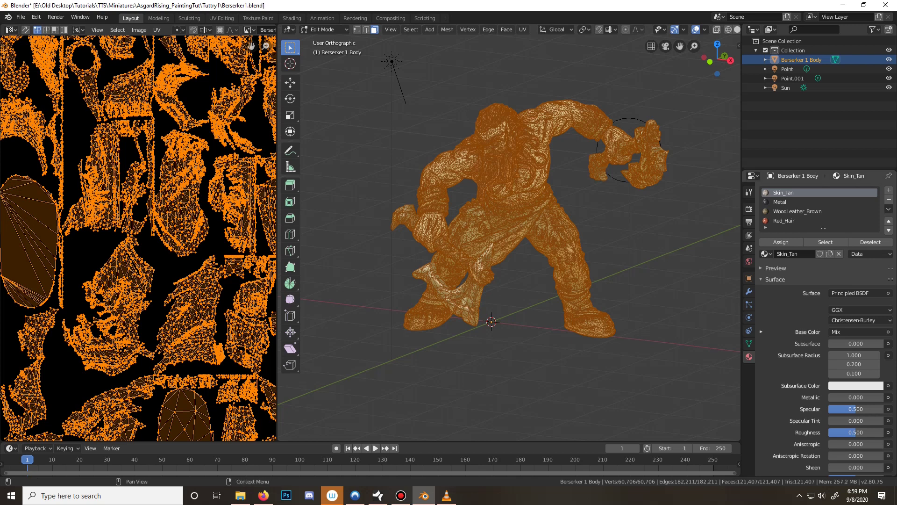
Set the bake type to Combined in the Cycles render settings
click(749, 208)
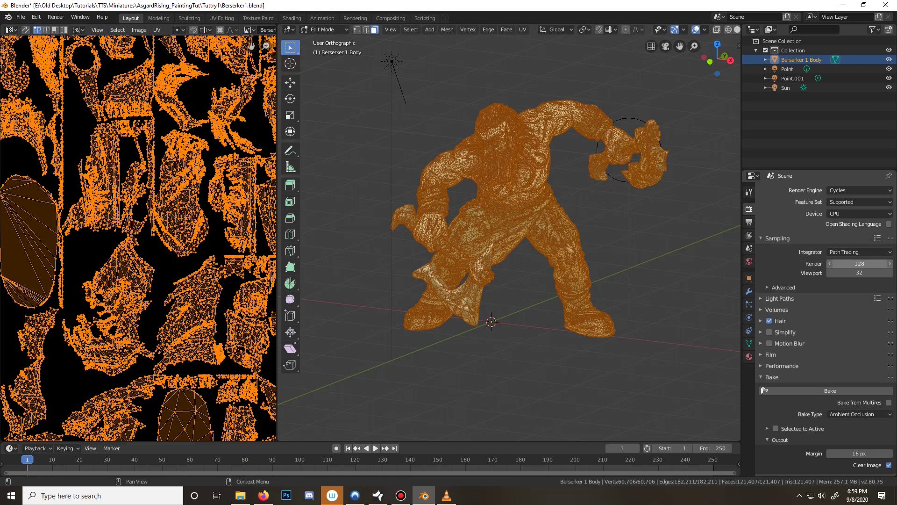
scroll(828, 391, down, 1)
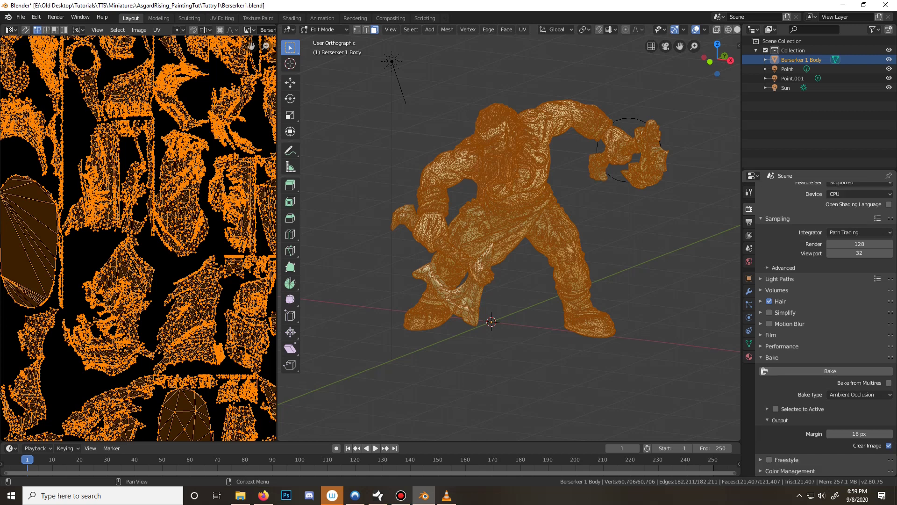
click(860, 394)
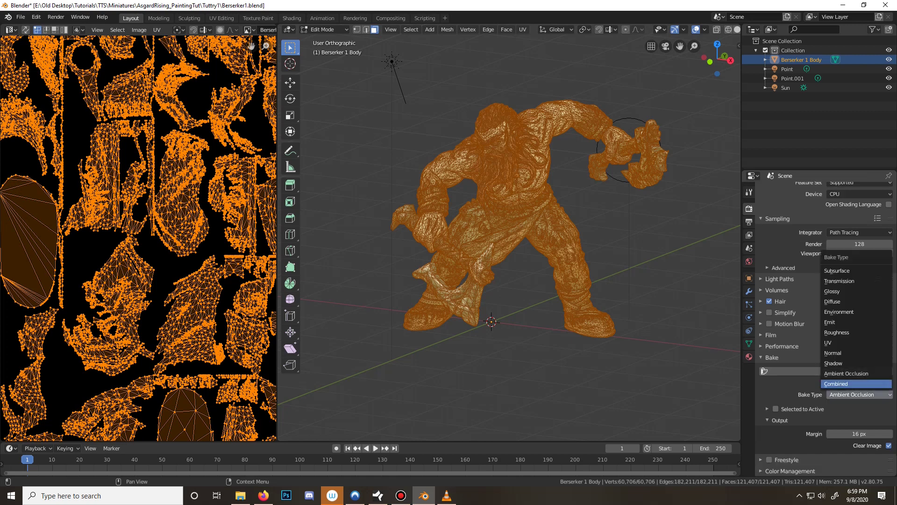
click(837, 384)
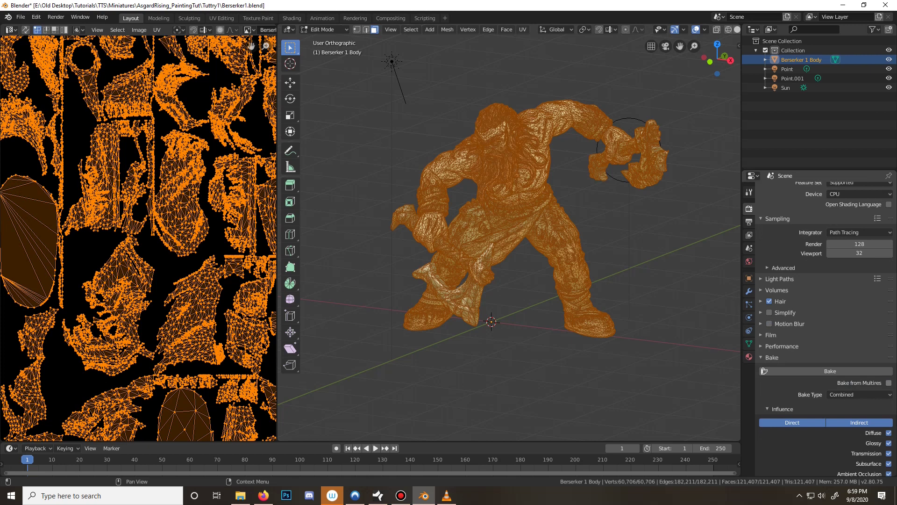
Bake the body's combined result into the Berserker_Baked image and return the mesh to Object Mode
scroll(825, 304, down, 2)
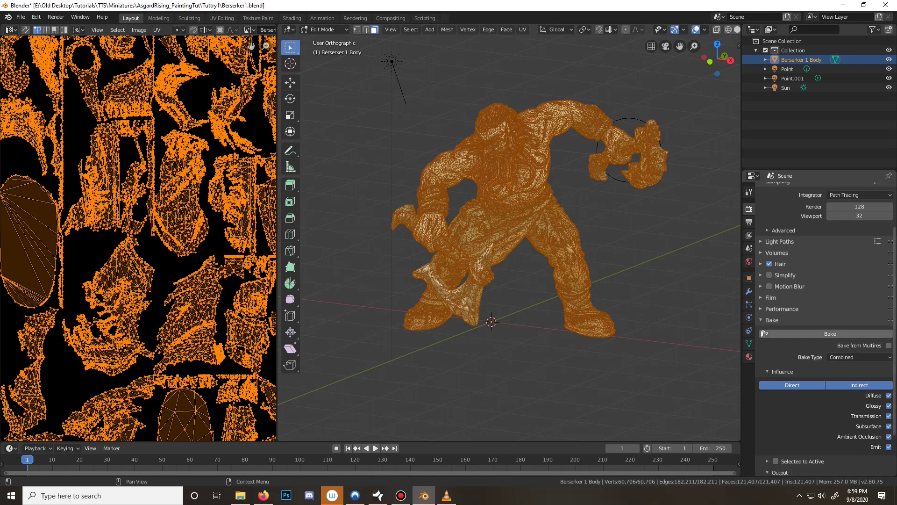
click(831, 334)
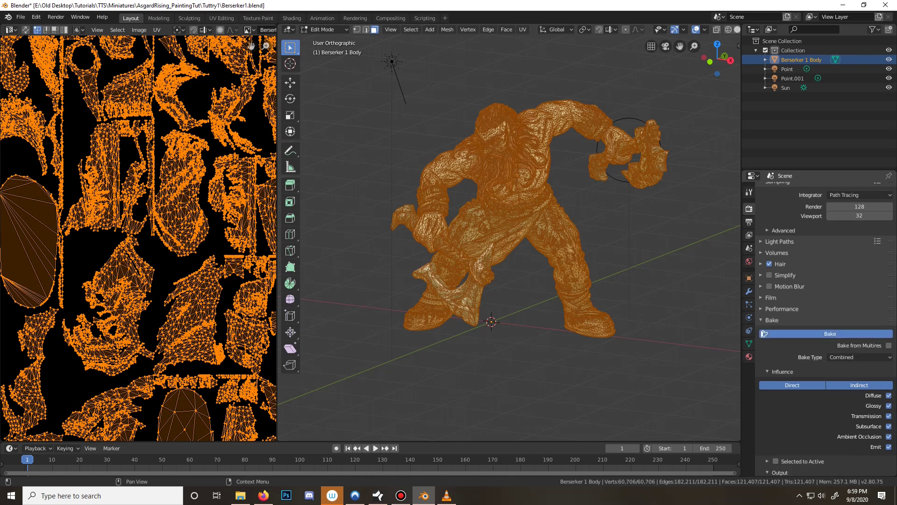
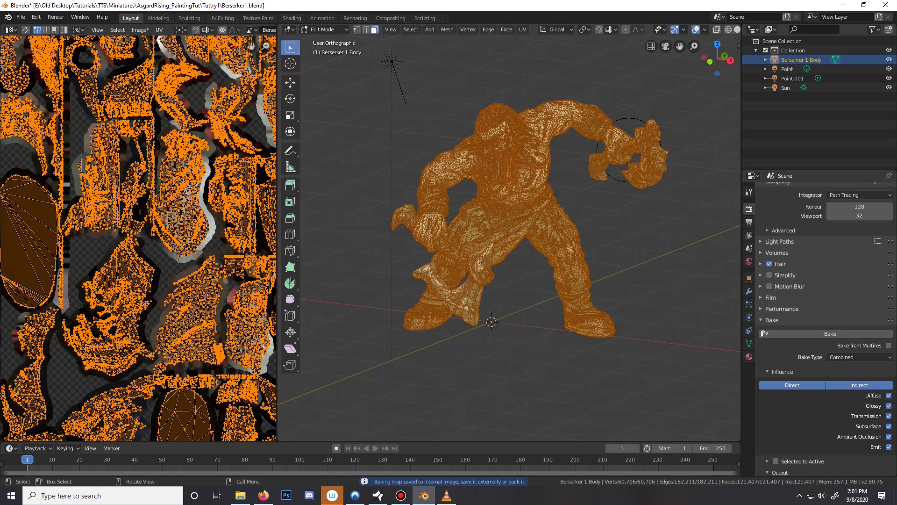
scroll(138, 238, down, 6)
scroll(138, 238, up, 1)
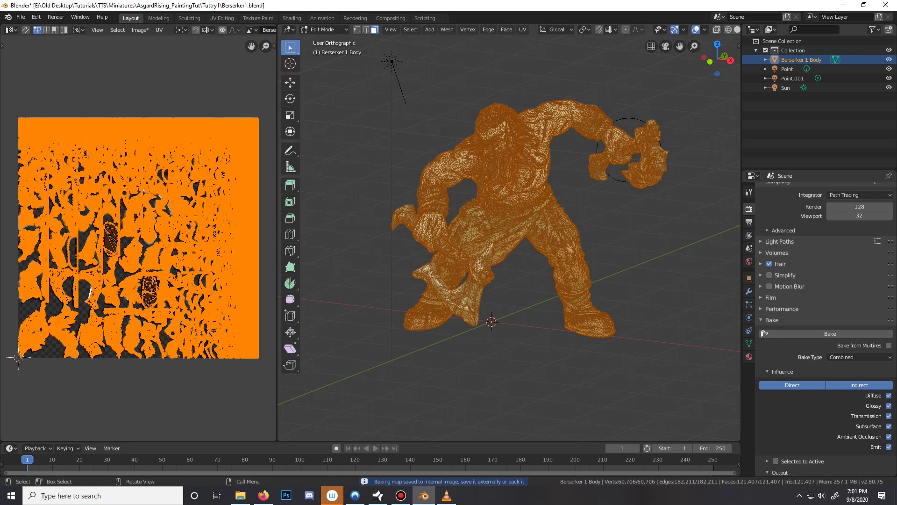
key(Tab)
Examine the baked Berserker_Baked texture up close and in full, and compare it with the shaded miniature
scroll(138, 238, up, 5)
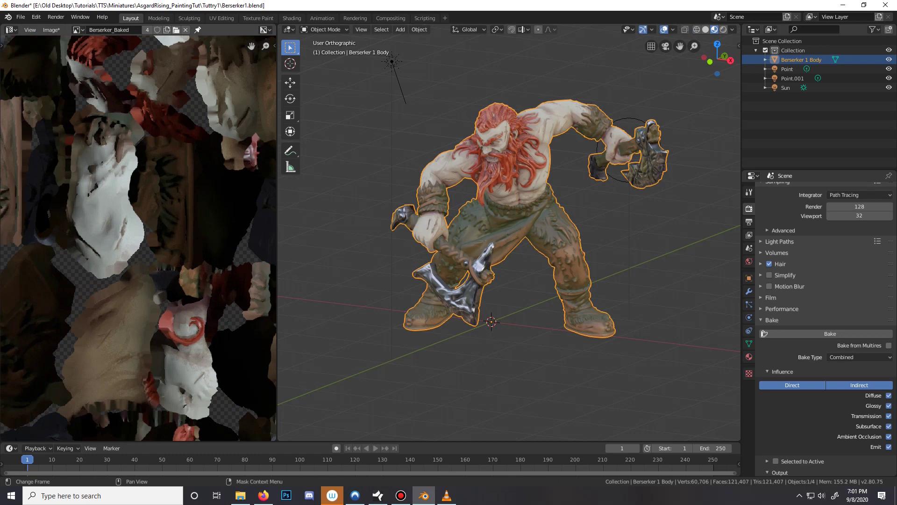
scroll(21, 186, down, 5)
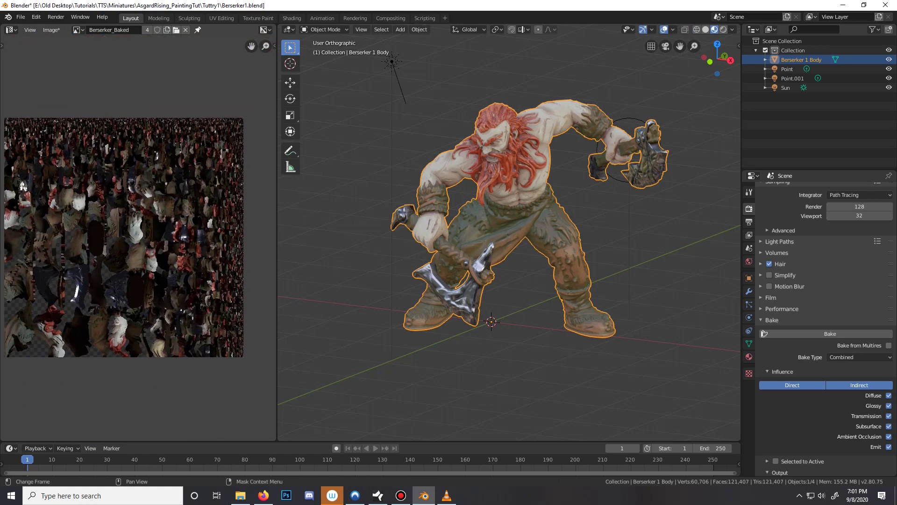
middle_drag(122, 238, 138, 250)
middle_drag(421, 234, 477, 219)
scroll(138, 238, up, 4)
scroll(138, 238, down, 4)
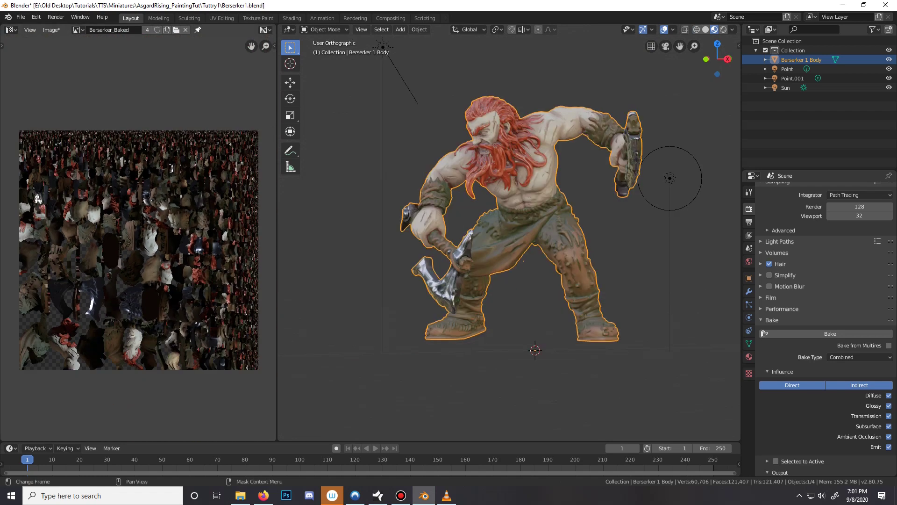
middle_drag(37, 199, 32, 204)
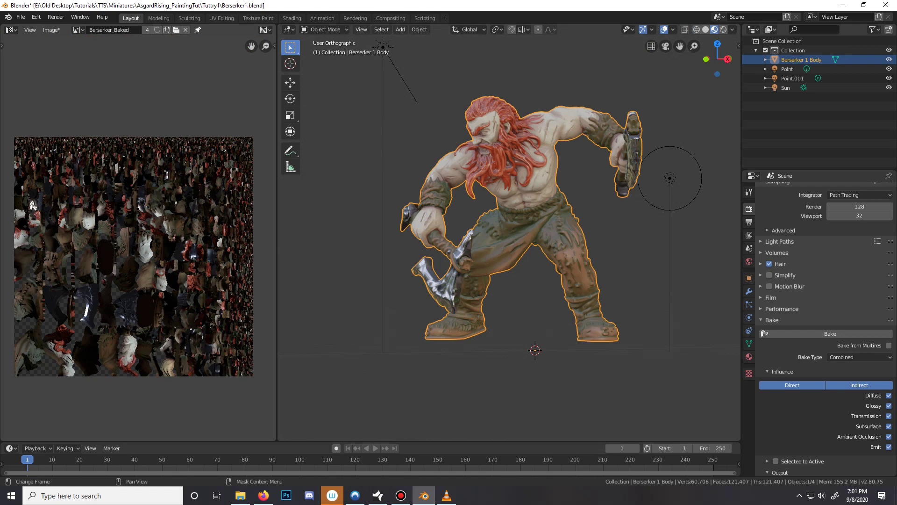
Check the body's full UV layout over the Berserker_Baked image in the UV Editor
key(shift+F3)
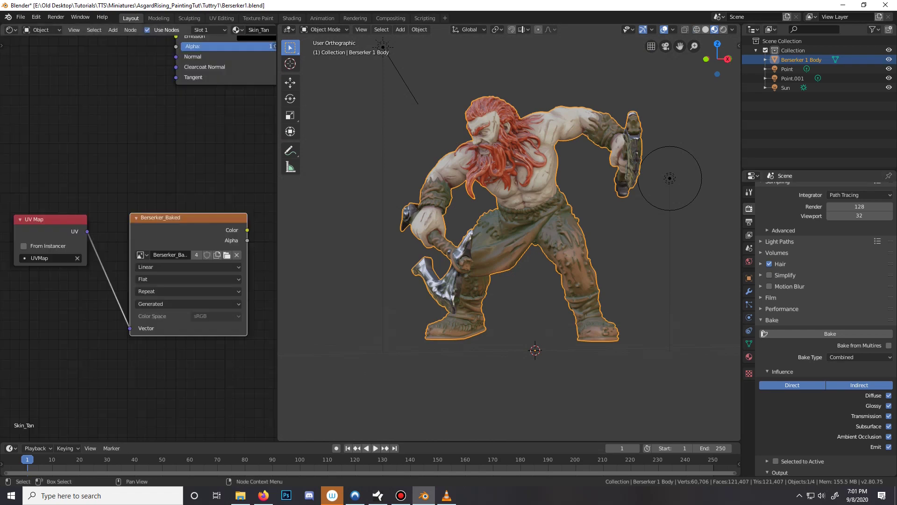
click(11, 29)
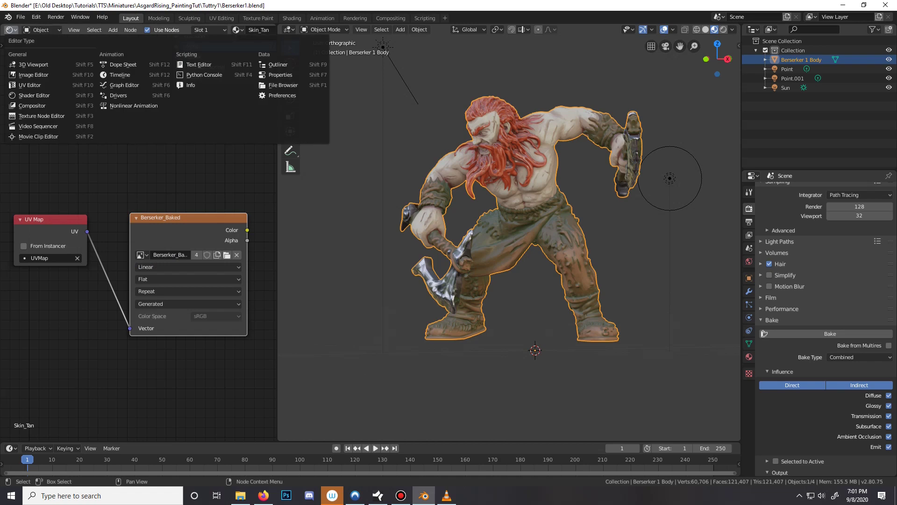
click(30, 84)
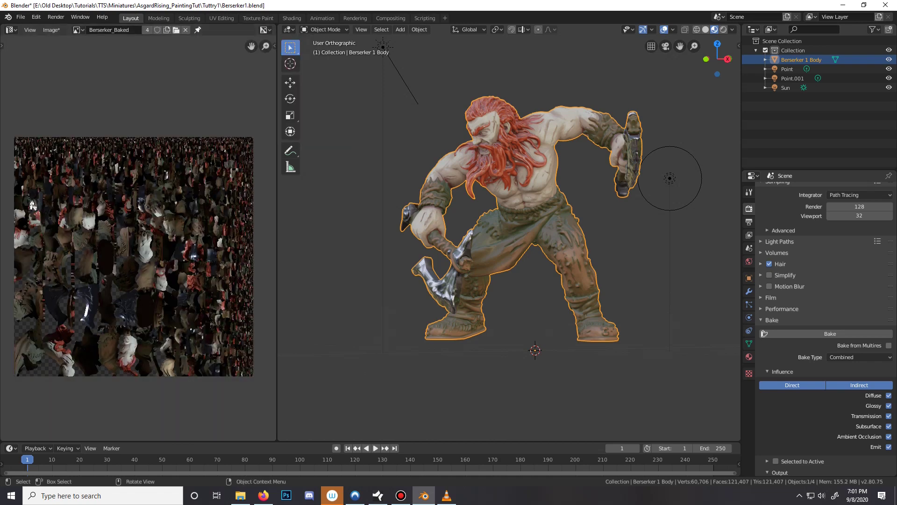
key(Tab)
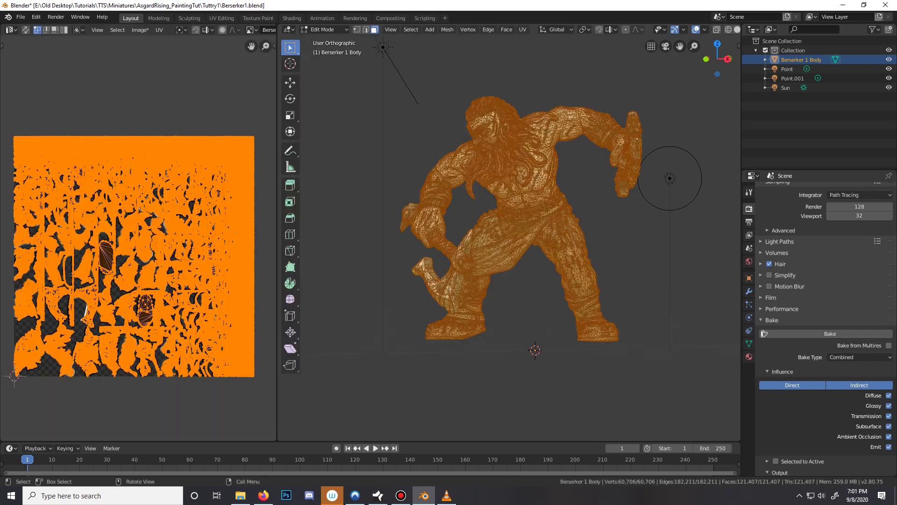
key(alt)
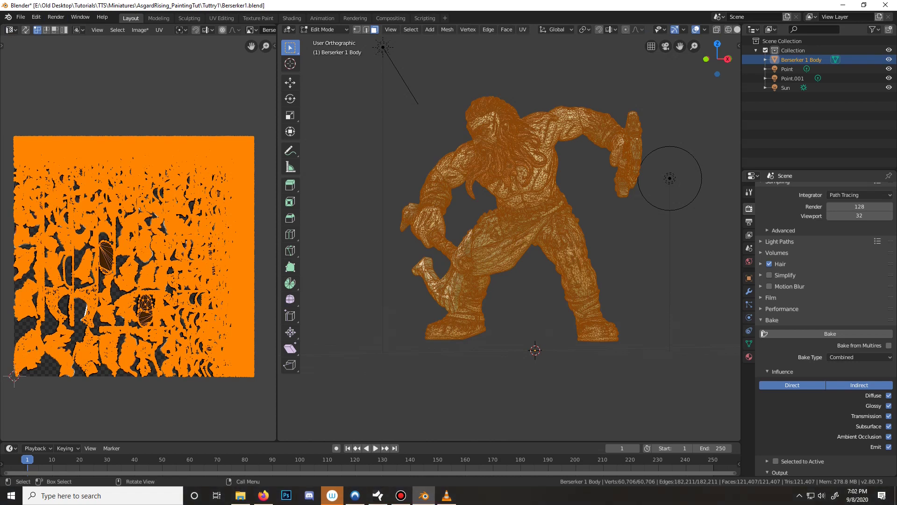
key(Tab)
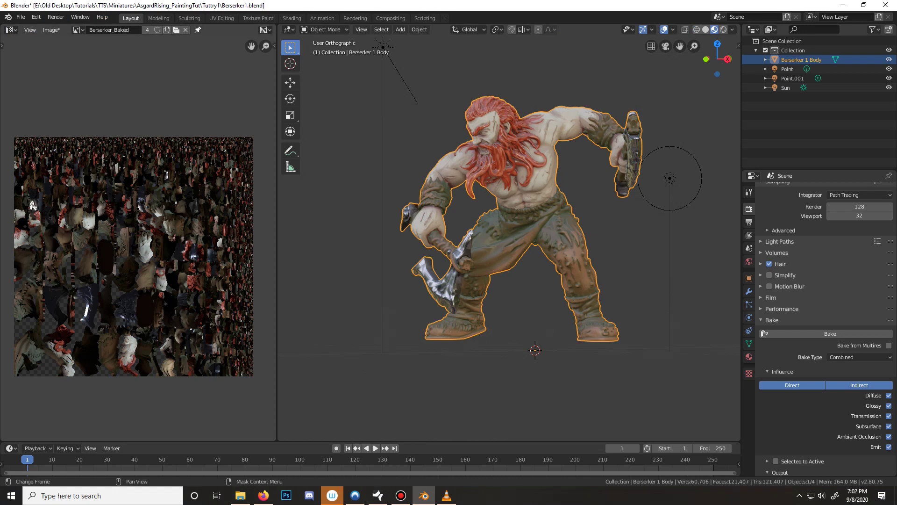
Save the baked image as Berserker_Baked.png in the Tuttry1 project folder
click(52, 30)
click(65, 105)
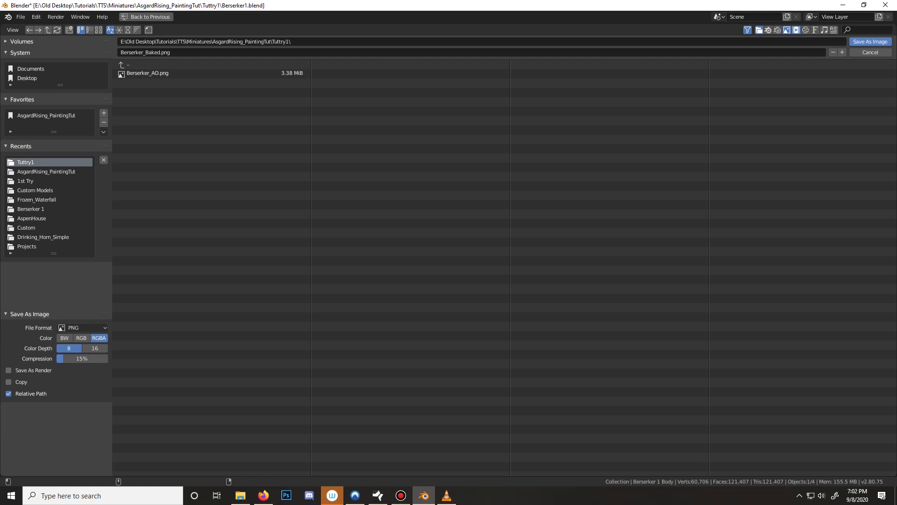
click(870, 41)
Examine the shaded berserker from the front and sides
middle_drag(514, 215, 579, 207)
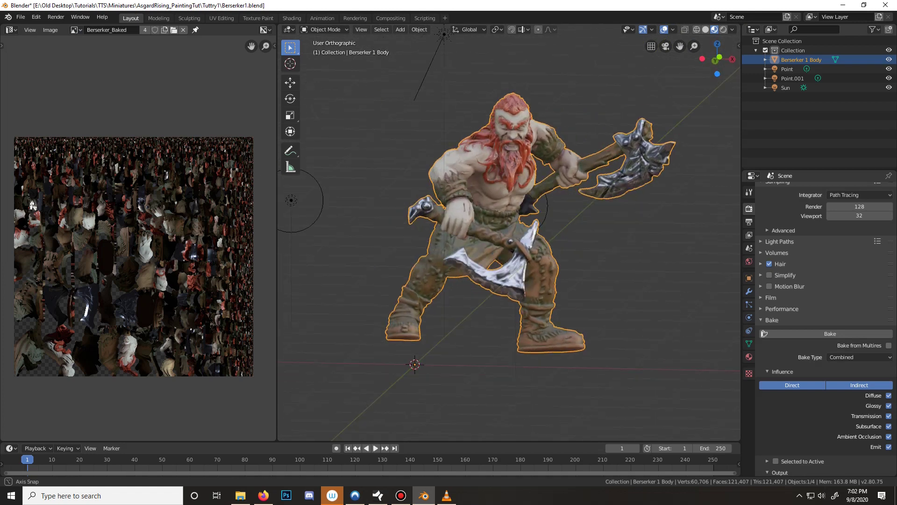
middle_drag(561, 244, 461, 238)
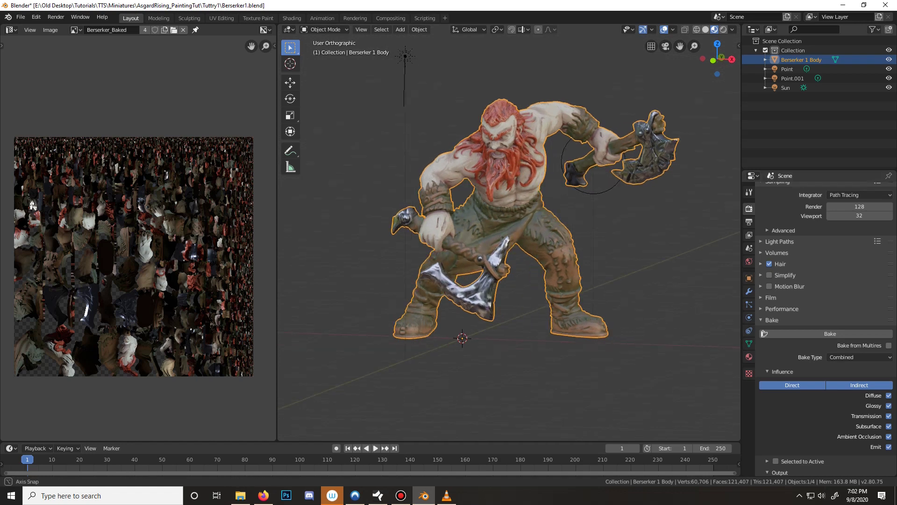
middle_drag(593, 164, 551, 177)
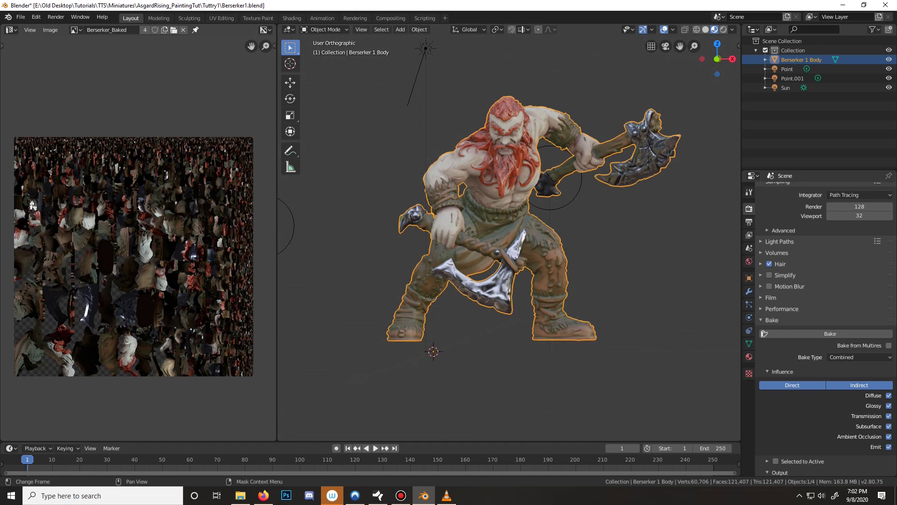
click(50, 30)
click(71, 115)
middle_drag(509, 234, 407, 233)
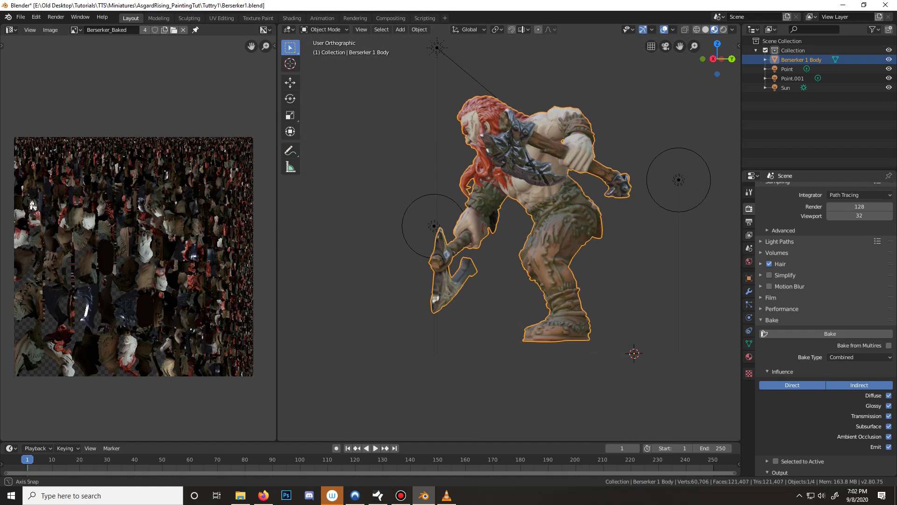
middle_drag(509, 233, 243, 234)
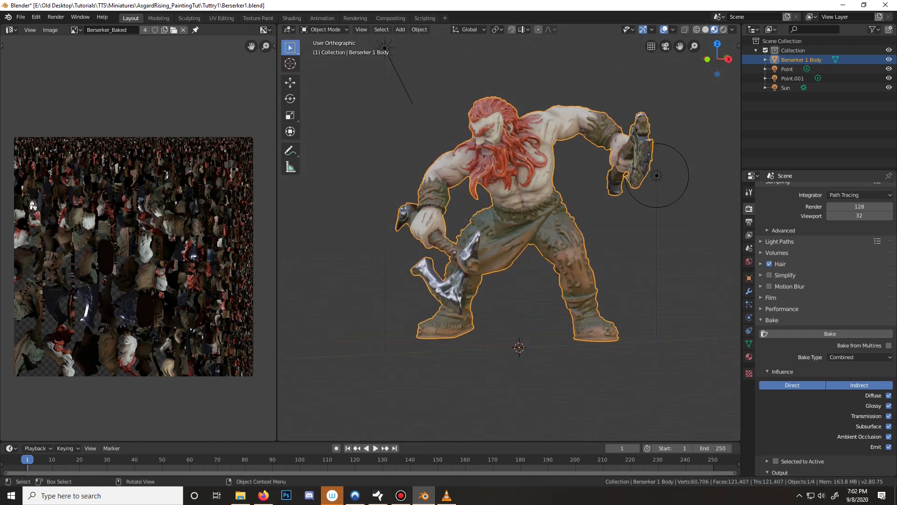
middle_drag(514, 234, 493, 243)
Move the Point, Point.001 and Sun lights into a new collection named Hidden and exclude that collection from the view layer
click(787, 69)
shift+click(792, 78)
shift+click(786, 88)
scroll(509, 233, down, 1)
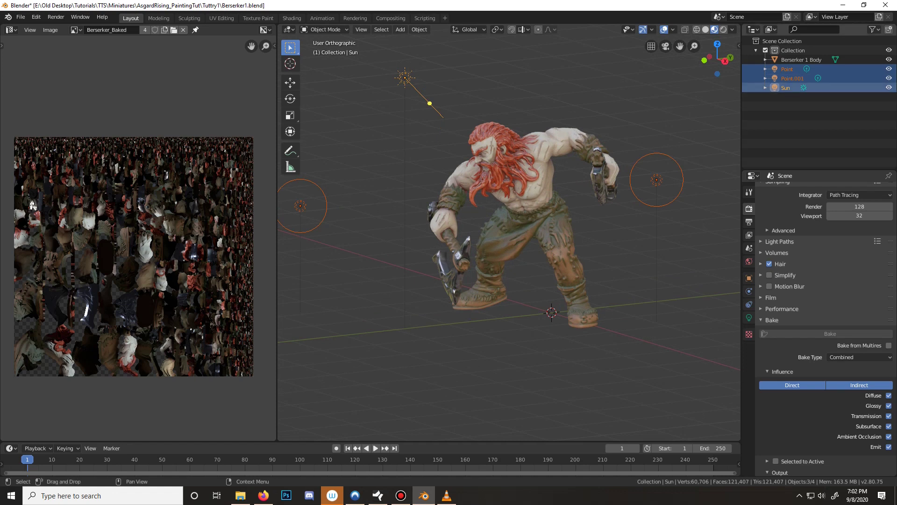
key(m)
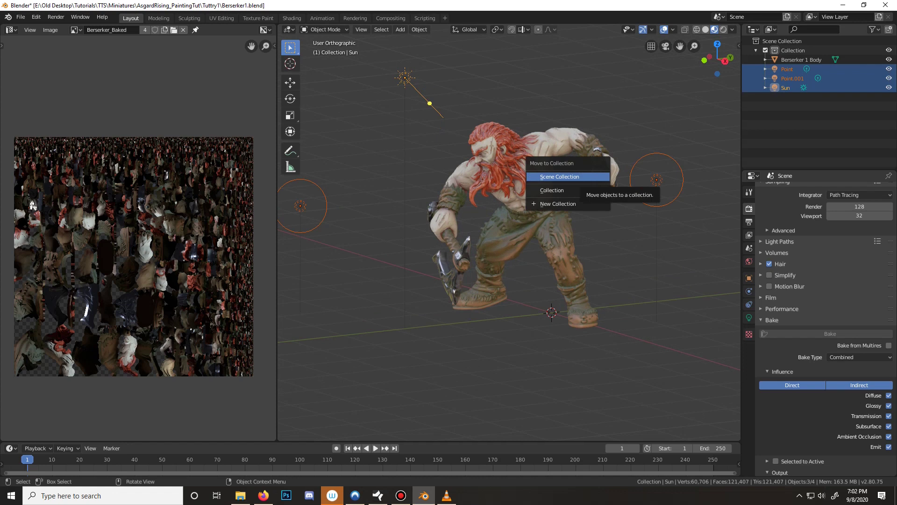
click(558, 203)
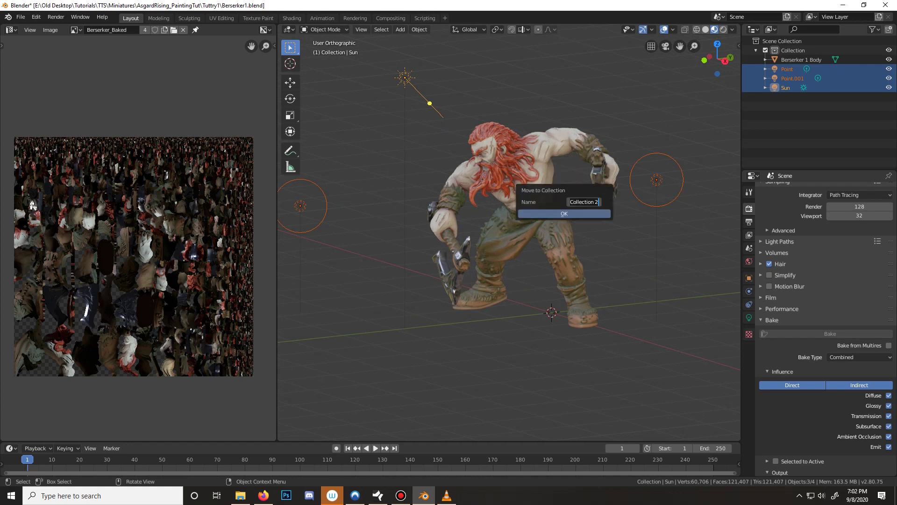
text(Hi)
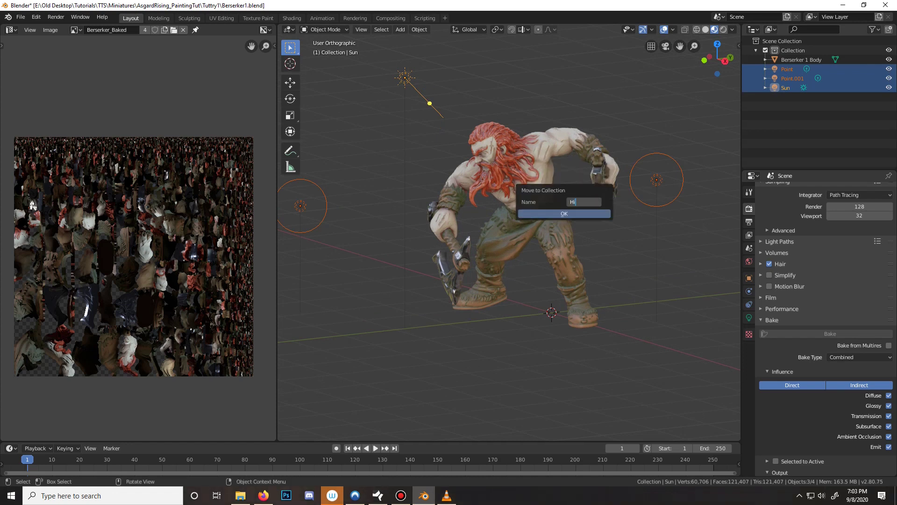
text(dden)
key(Return)
key(Return)
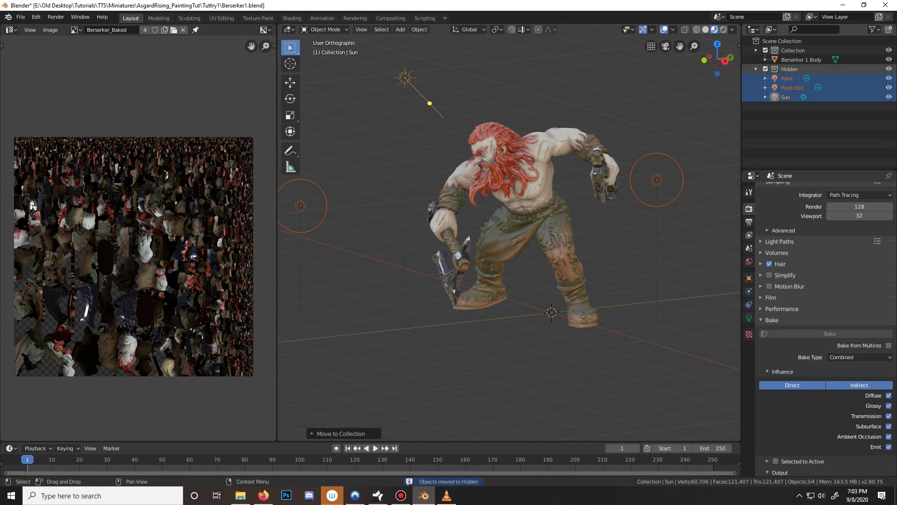
click(757, 69)
click(766, 68)
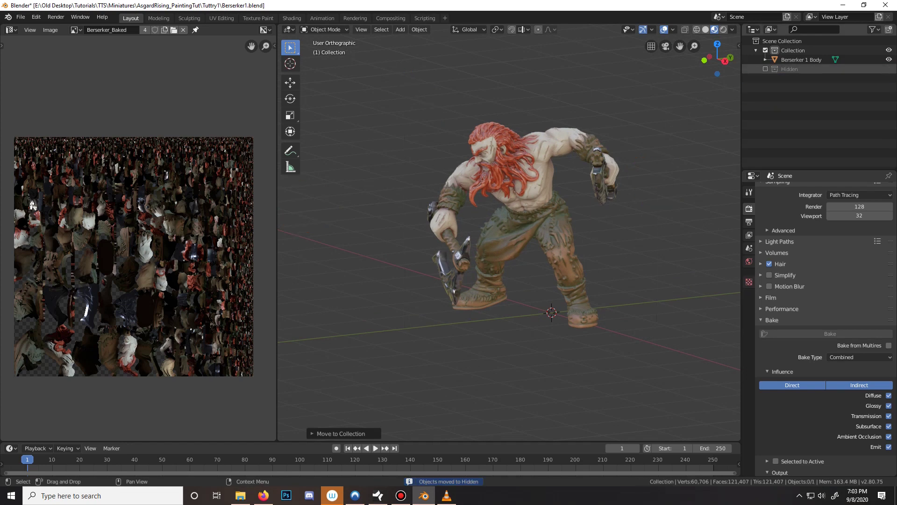
Duplicate the berserker body in place and move the copy into the Hidden collection
mouse_move(467, 224)
middle_down()
mouse_move(589, 201)
mouse_move(459, 224)
middle_up()
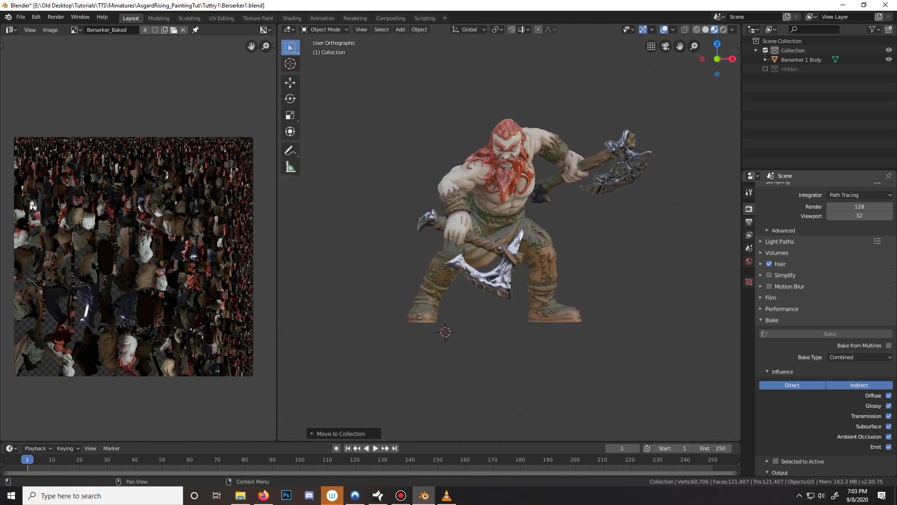
middle_drag(509, 210, 476, 220)
click(509, 196)
key(shift+d)
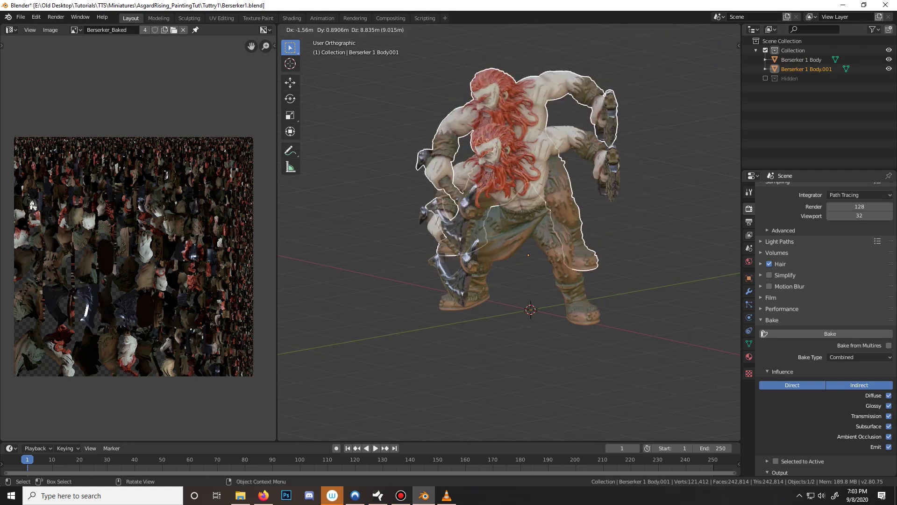
key(Escape)
key(m)
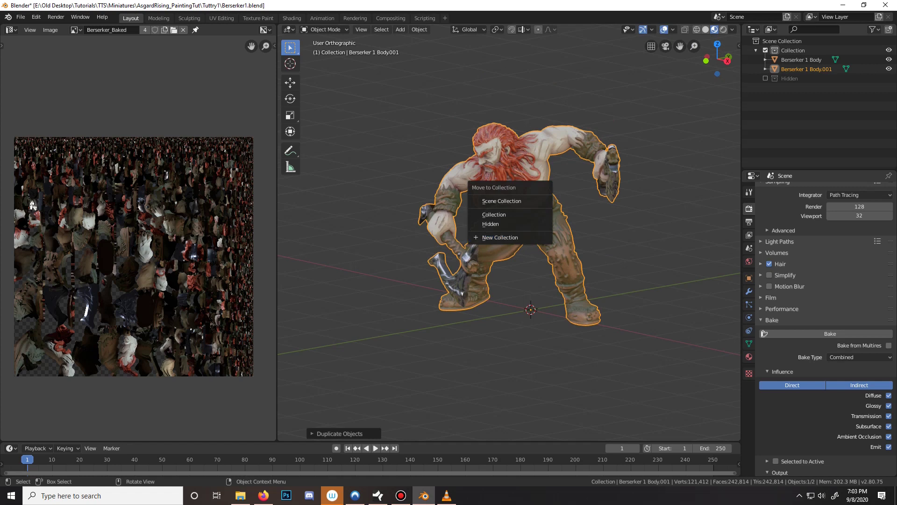
key(h)
Select the remaining berserker body, display its material settings and replace the image view with the Shader Editor
middle_drag(510, 210, 542, 211)
click(514, 196)
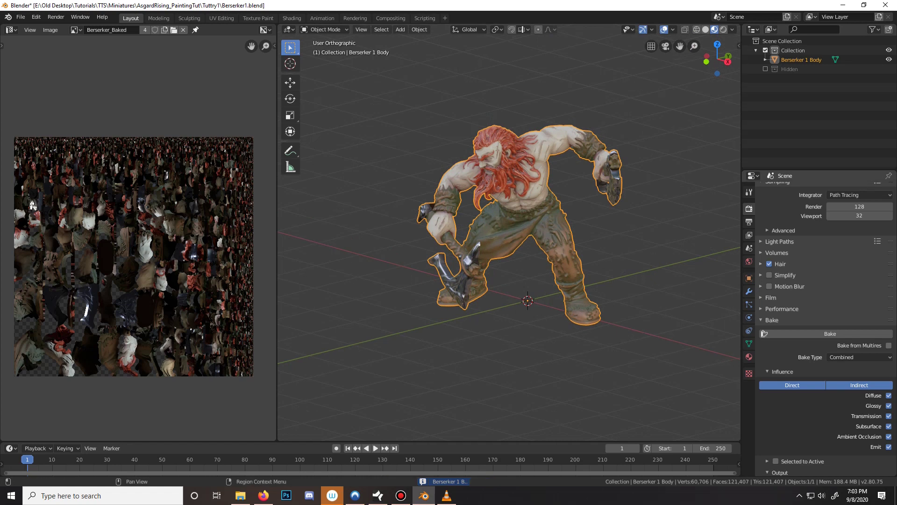
click(749, 357)
scroll(509, 232, down, 3)
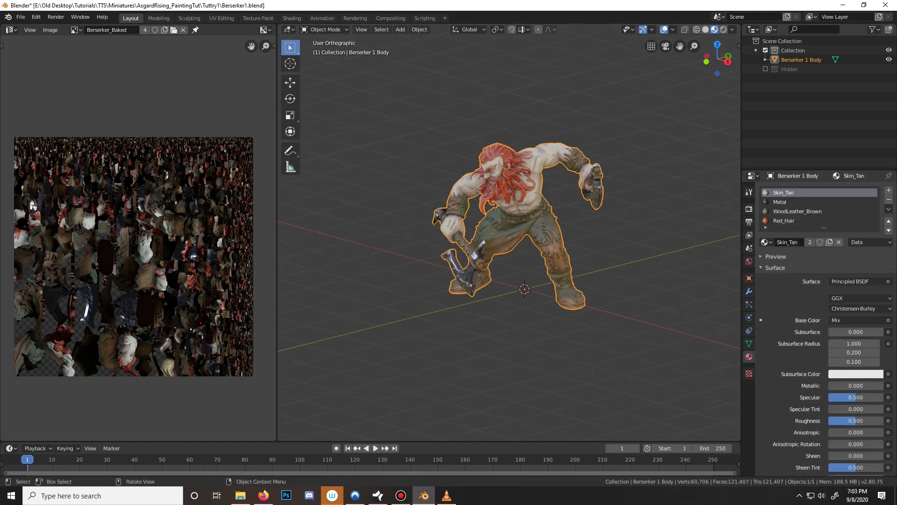
scroll(509, 234, up, 2)
click(11, 29)
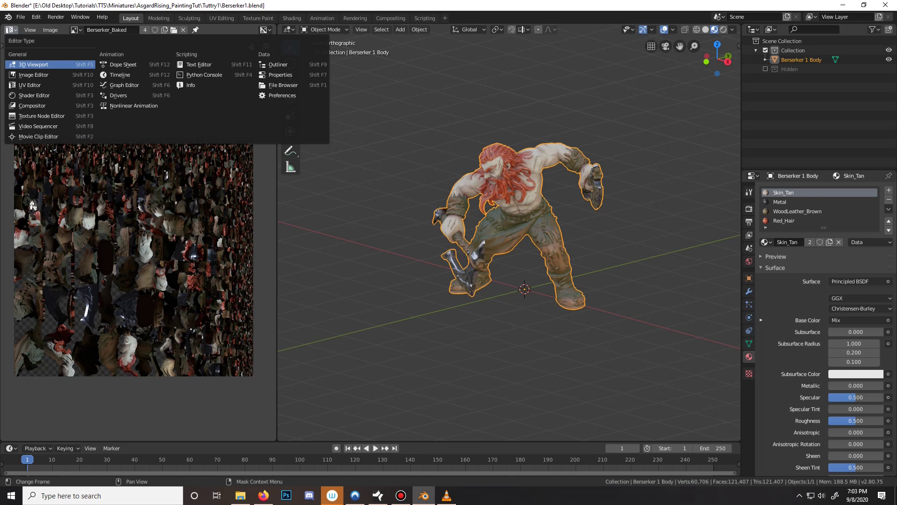
click(34, 95)
scroll(138, 234, up, 3)
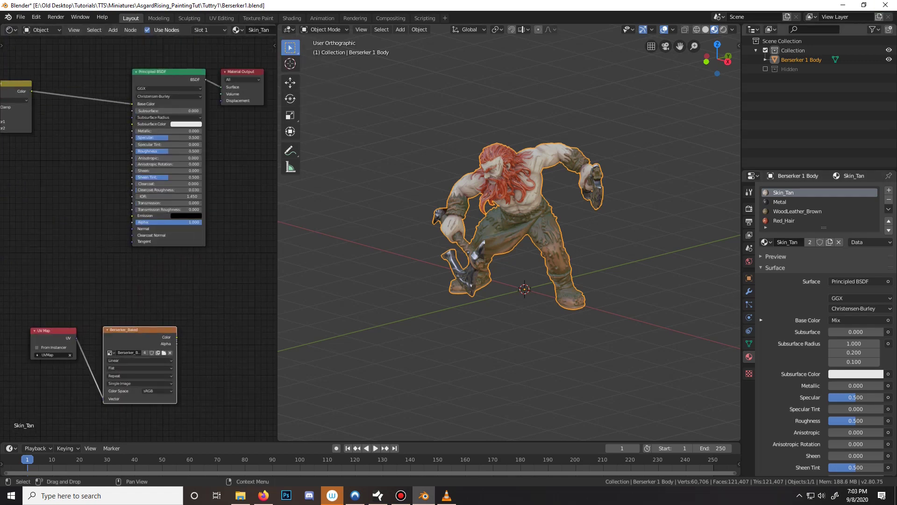
Remove the Metal and WoodLeather_Brown material slots from the berserker body
click(781, 202)
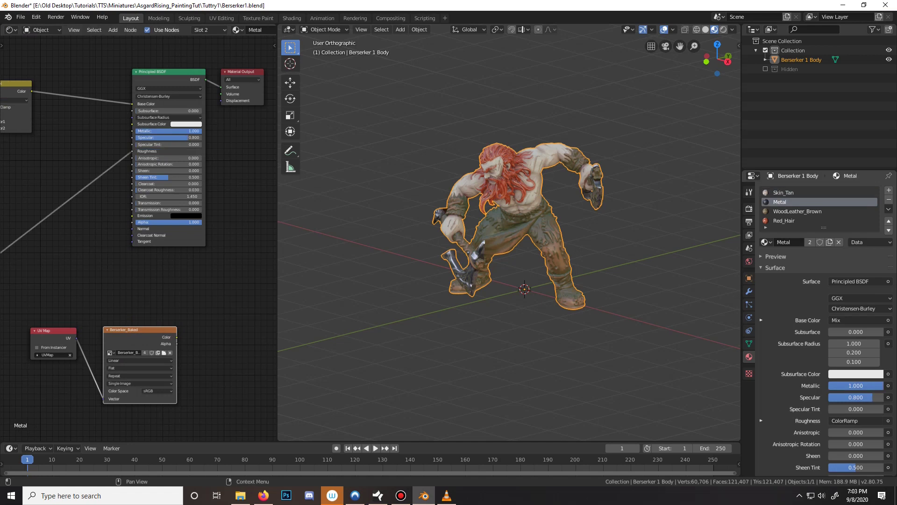
click(889, 200)
click(889, 200)
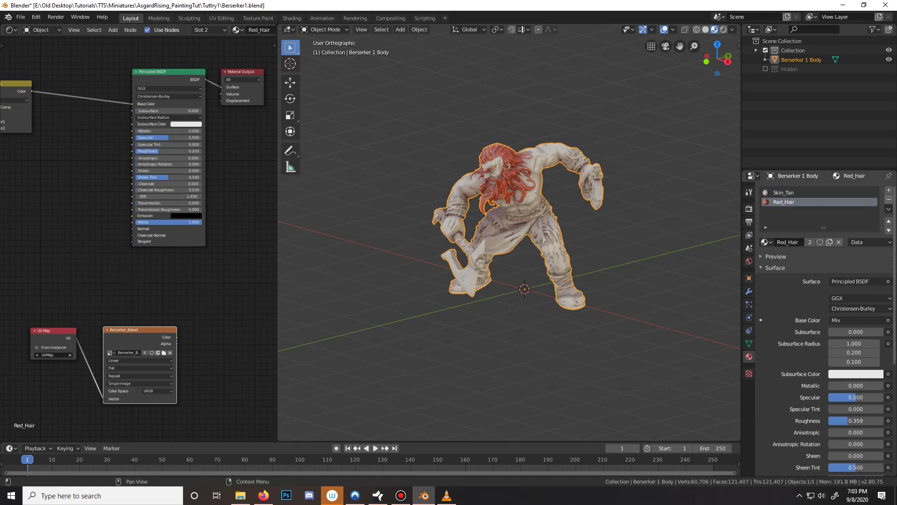
Remove the Red_Hair material slot from the berserker body and turn the remaining Skin_Tan material into a single-user copy named Baked
click(889, 199)
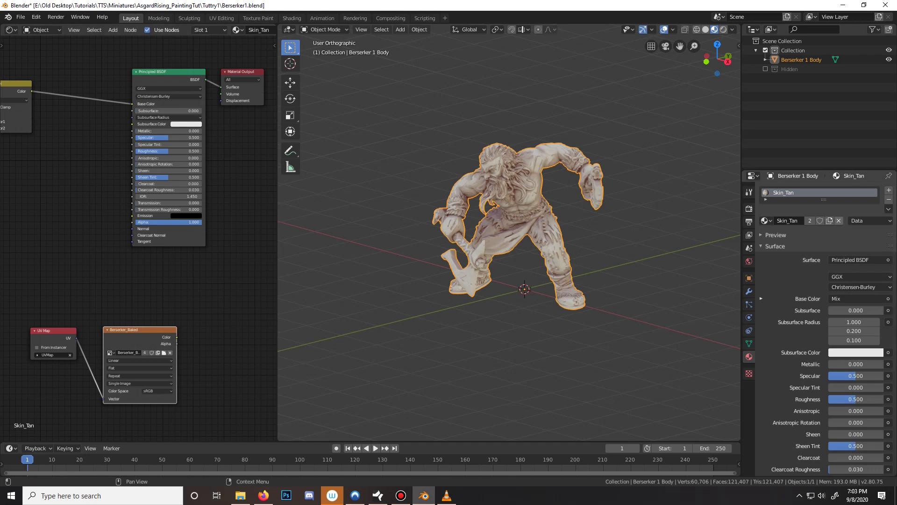
click(830, 220)
click(795, 221)
text(Baked)
key(Return)
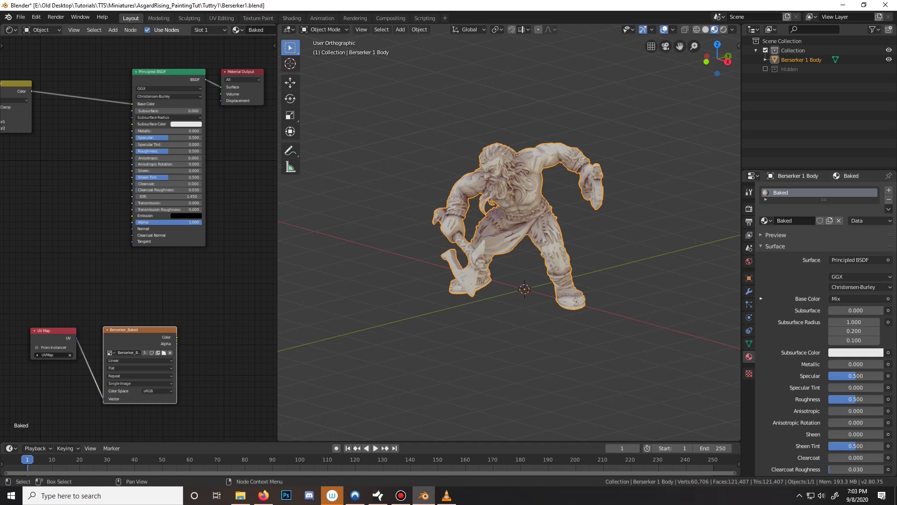
Connect the Color output of the Berserker_Baked image texture to the Principled BSDF's Base Color and Emission inputs
key(alt+a)
drag(176, 337, 133, 106)
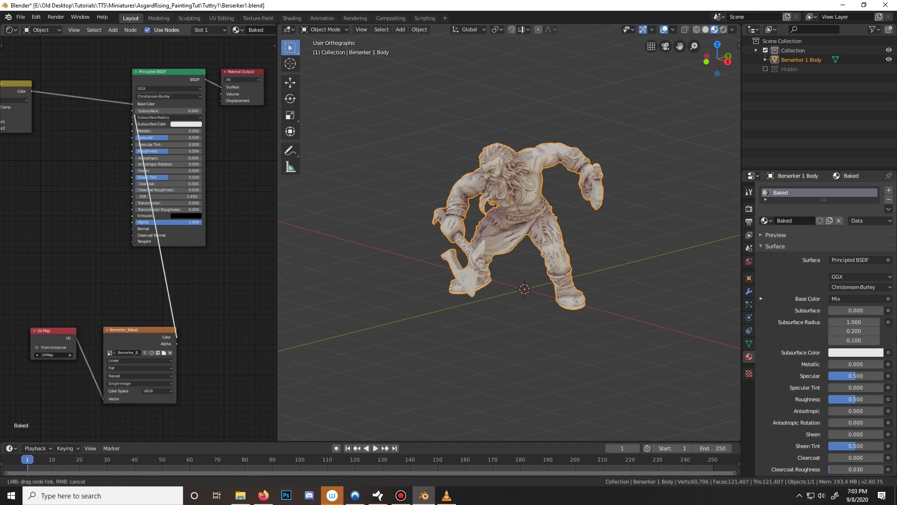
drag(133, 106, 132, 104)
drag(177, 343, 132, 215)
Examine the baked texture on the berserker miniature from the front, sides and back
middle_drag(403, 246, 515, 249)
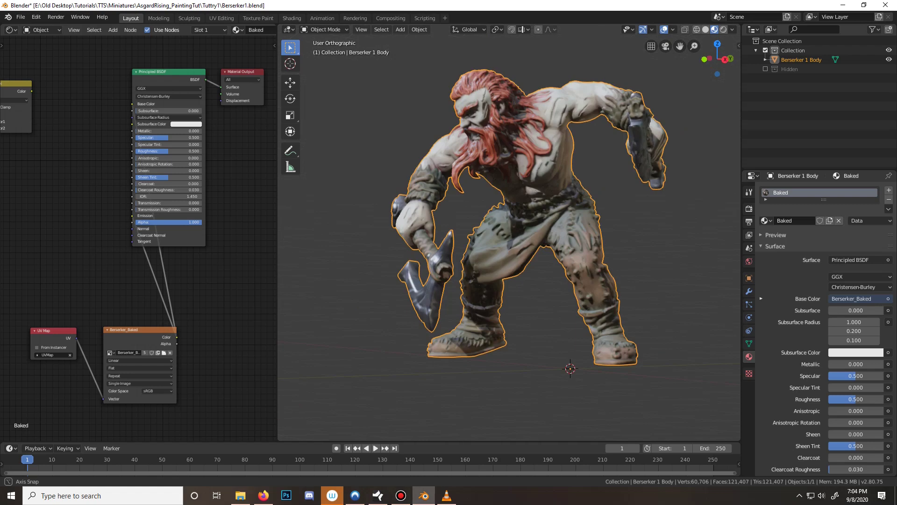
middle_drag(433, 287, 512, 294)
middle_drag(374, 229, 281, 229)
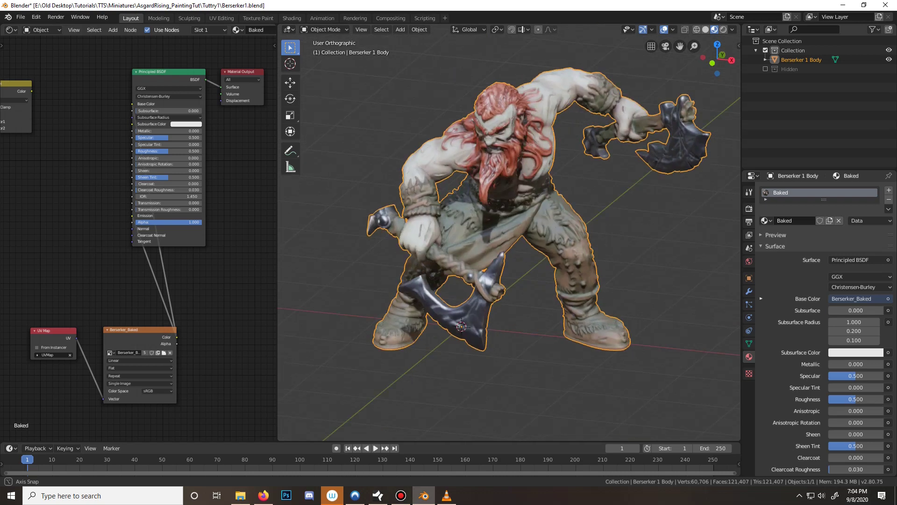
middle_drag(510, 229, 402, 229)
middle_drag(509, 229, 603, 229)
middle_drag(295, 234, 281, 234)
middle_drag(640, 233, 374, 233)
scroll(509, 232, down, 2)
middle_drag(509, 232, 505, 222)
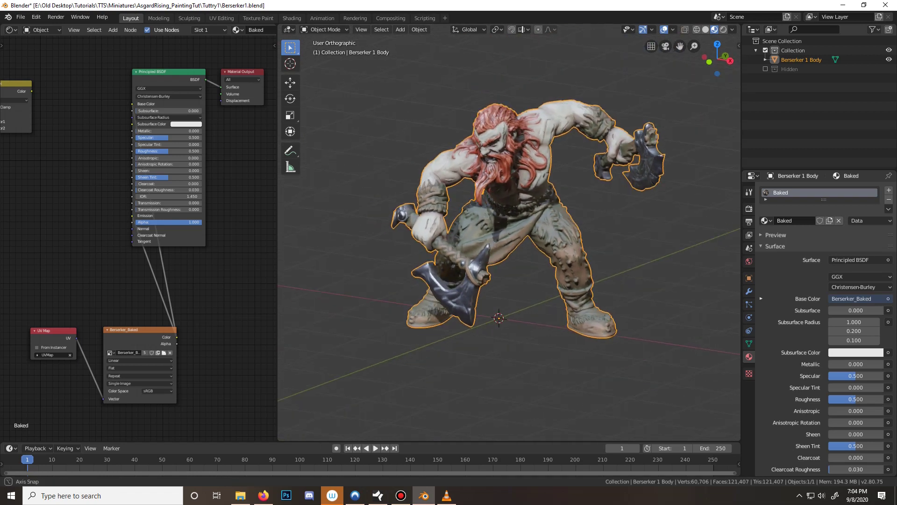
middle_drag(336, 234, 103, 234)
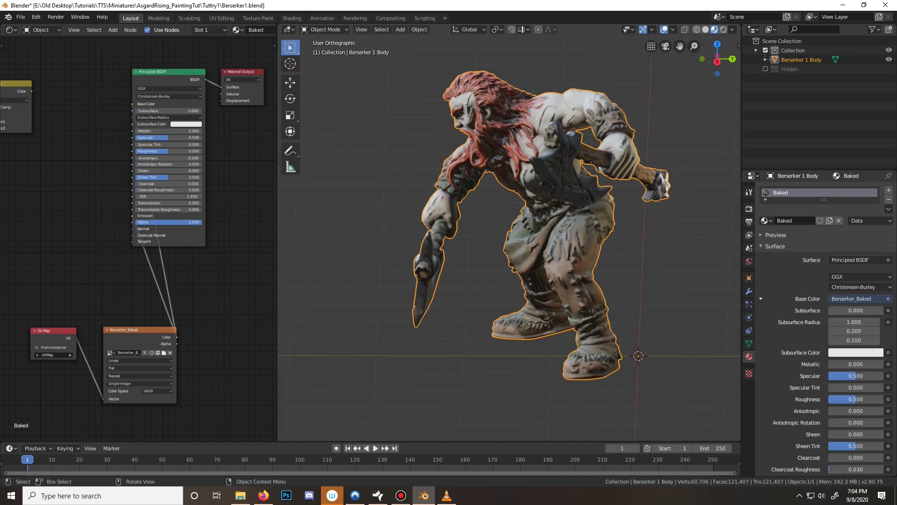
middle_drag(510, 234, 412, 234)
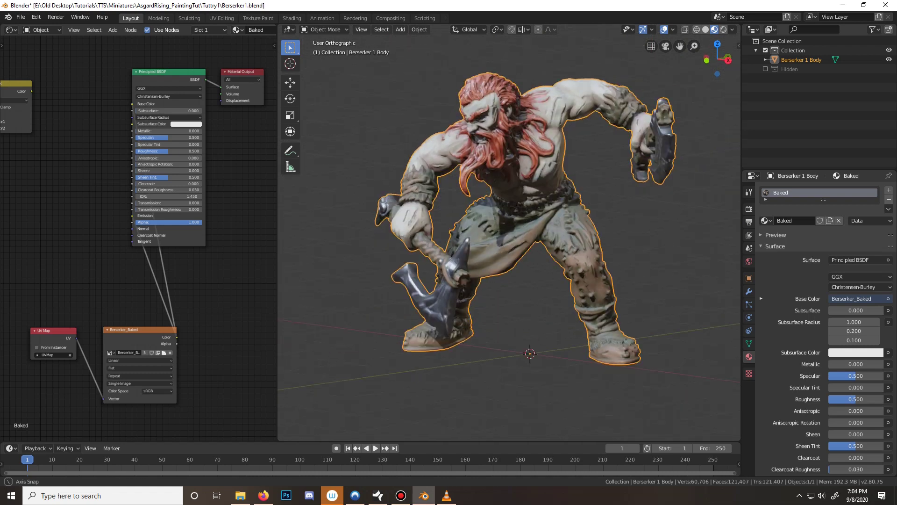
middle_drag(411, 234, 374, 234)
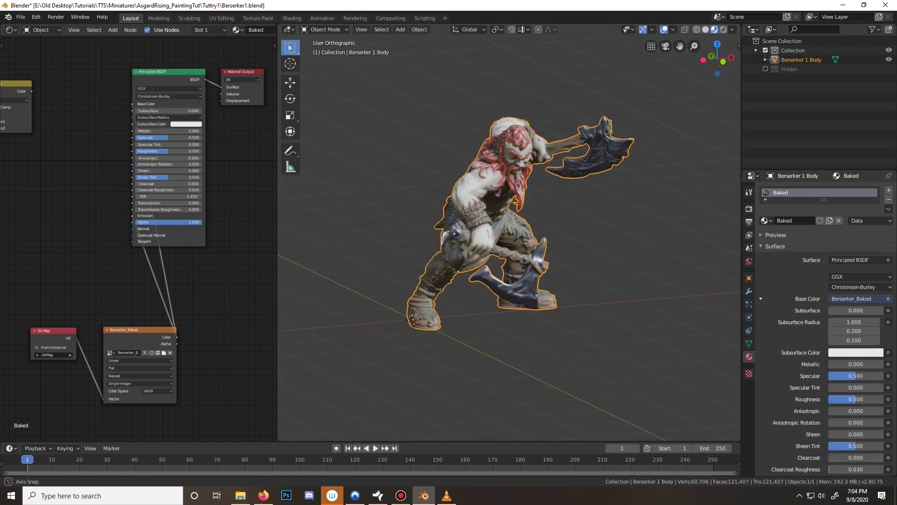
middle_drag(467, 234, 430, 225)
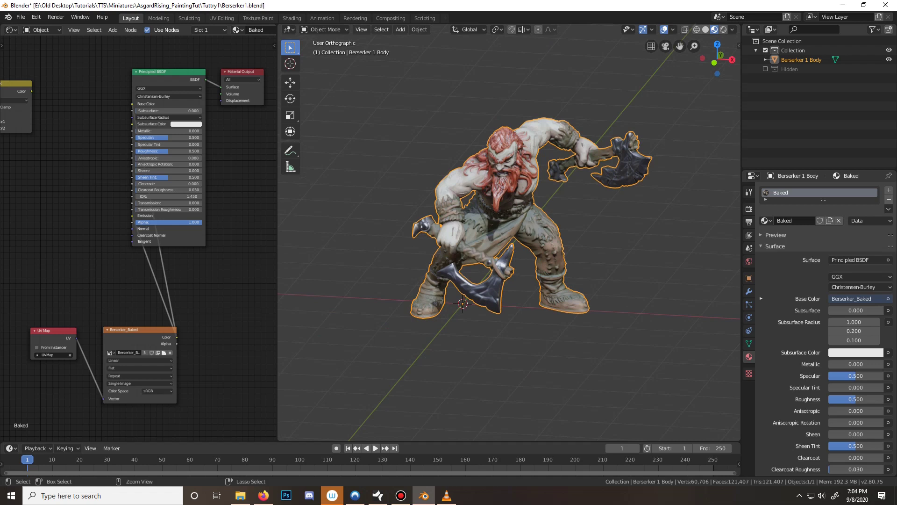
Save the Berserker1.blend project file
key(ctrl+s)
middle_drag(510, 224, 318, 220)
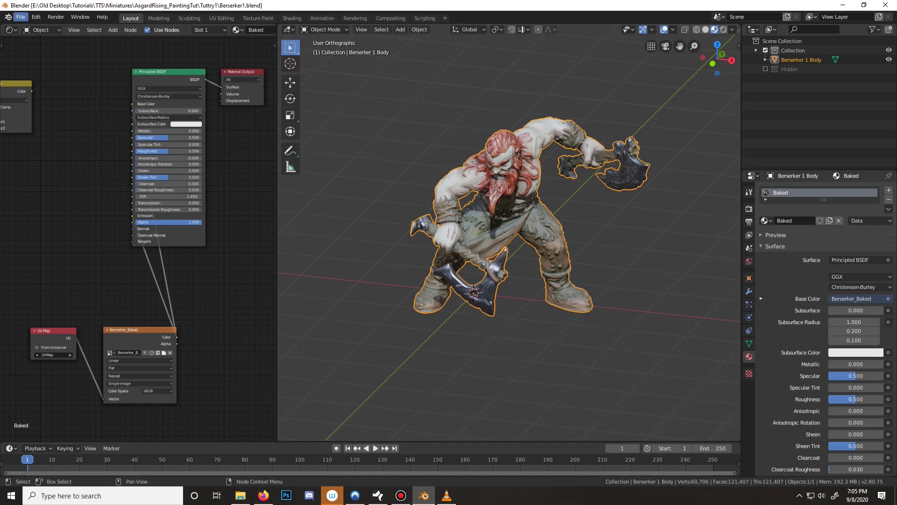
Import the Wavefront model Aethulf1.obj from E:\Old Desktop\Tabletop Stuff\Warhammer 40K\Custom Minis Models
click(21, 17)
mouse_move(35, 143)
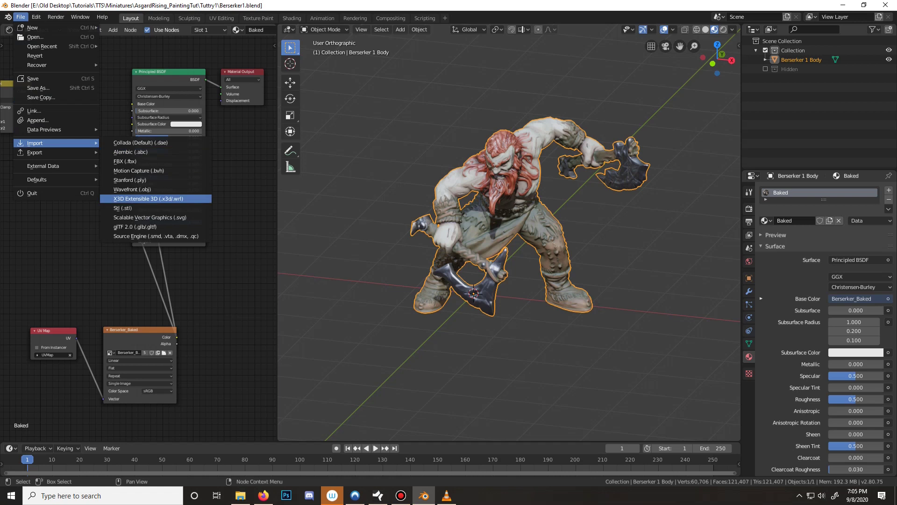
click(132, 190)
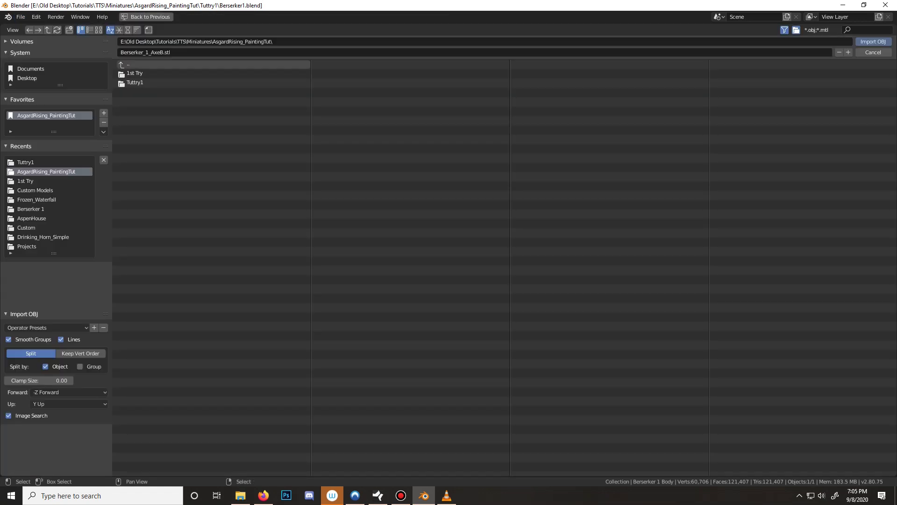
click(272, 41)
click(273, 42)
drag(271, 42, 156, 41)
key(BackSpace)
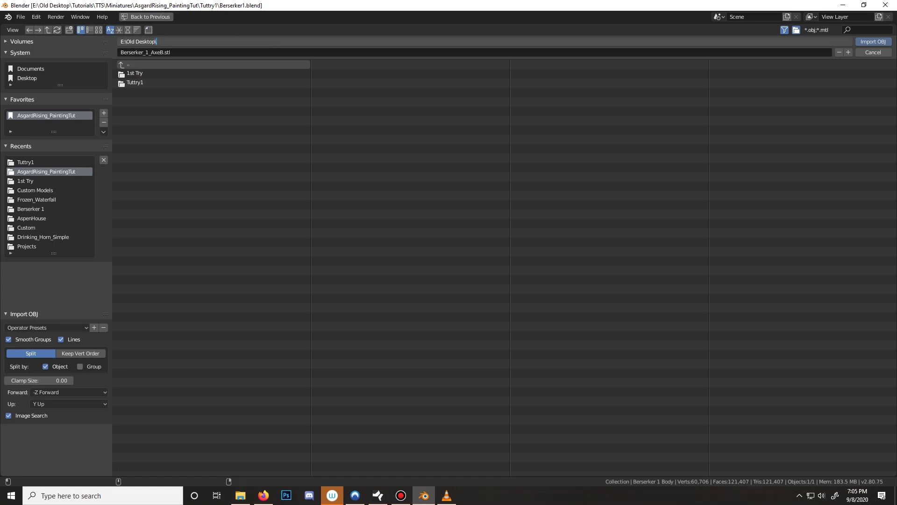
key(Return)
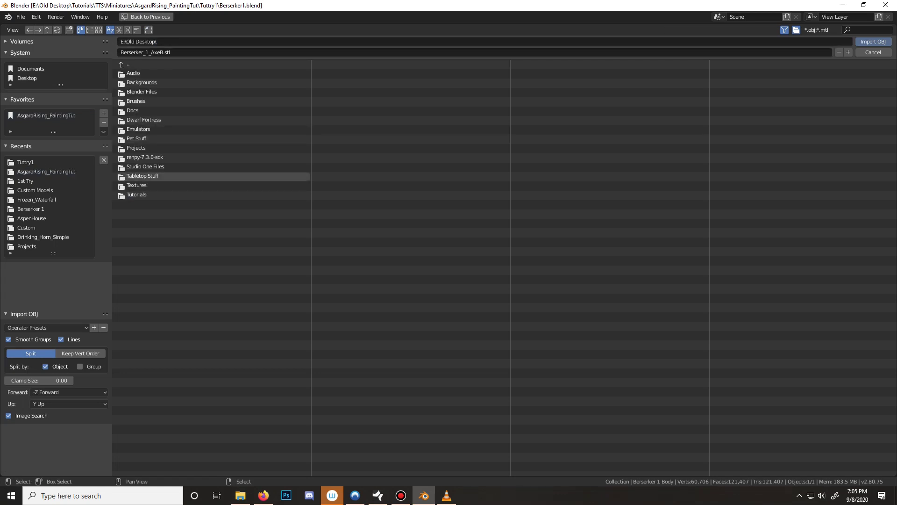
click(142, 175)
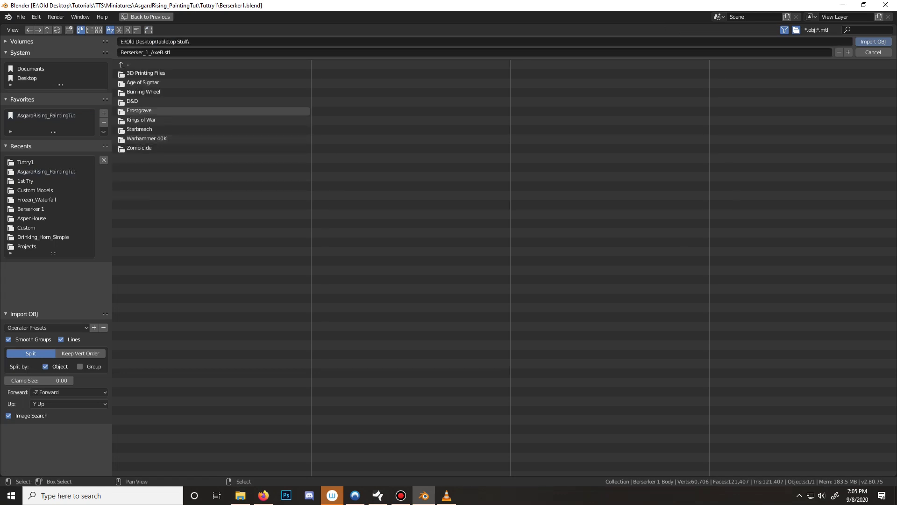
click(146, 138)
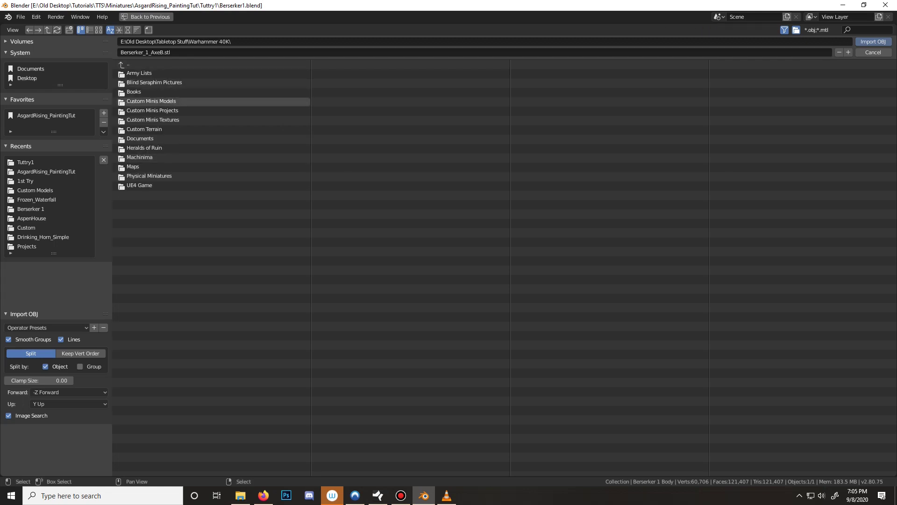
click(151, 101)
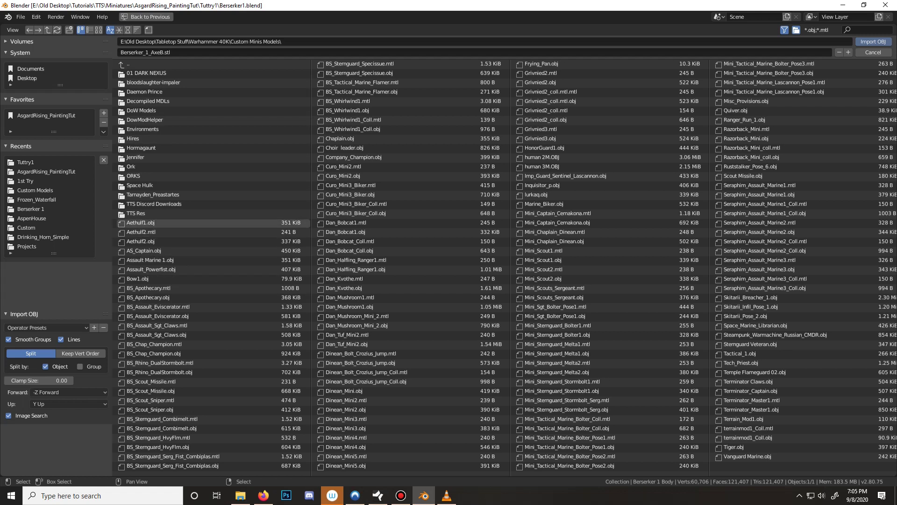
double_click(141, 223)
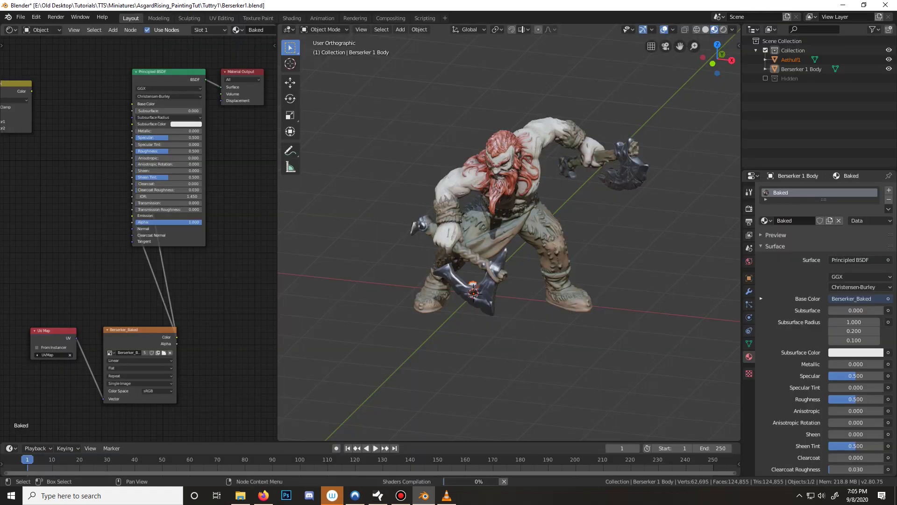
Compare the imported Aethulf1 figure with the berserker, and scale the berserker body down uniformly towards that figure's size
middle_drag(554, 189, 528, 178)
click(526, 175)
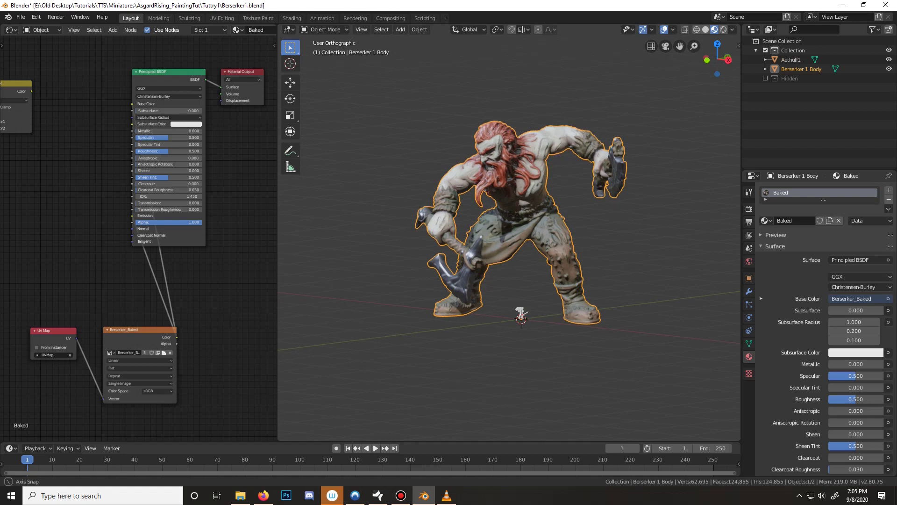
middle_drag(514, 233, 542, 234)
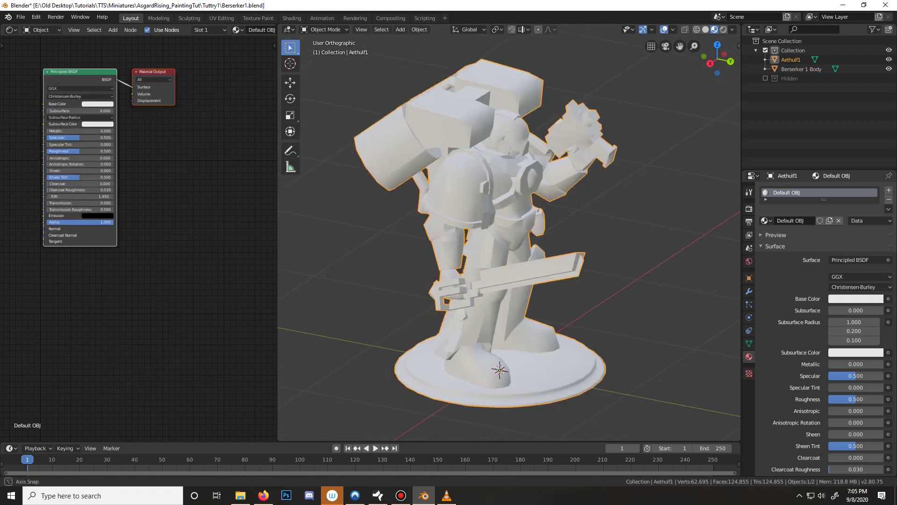
mouse_move(549, 290)
middle_down()
mouse_move(398, 261)
mouse_move(556, 254)
mouse_move(575, 286)
middle_up()
scroll(509, 233, down, 10)
scroll(509, 234, down, 7)
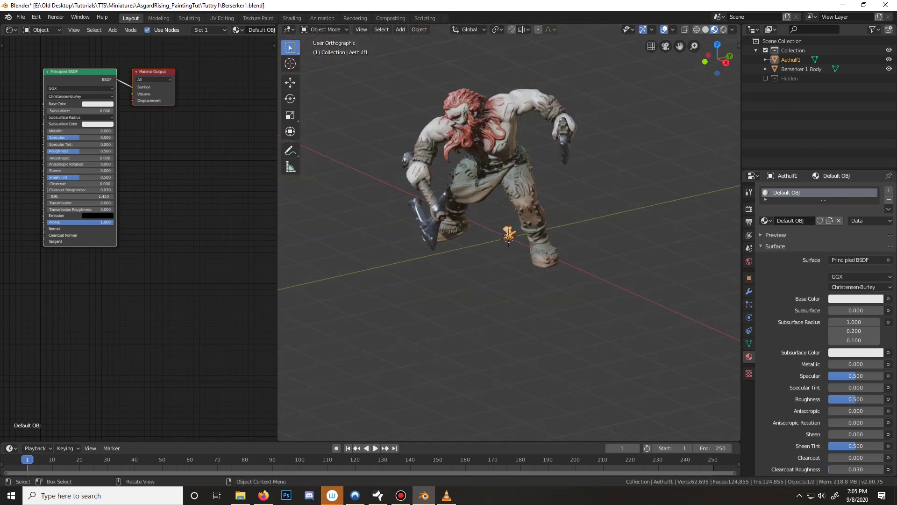
click(502, 150)
middle_drag(502, 149, 471, 138)
mouse_move(509, 231)
middle_down()
mouse_move(557, 233)
mouse_move(508, 231)
middle_up()
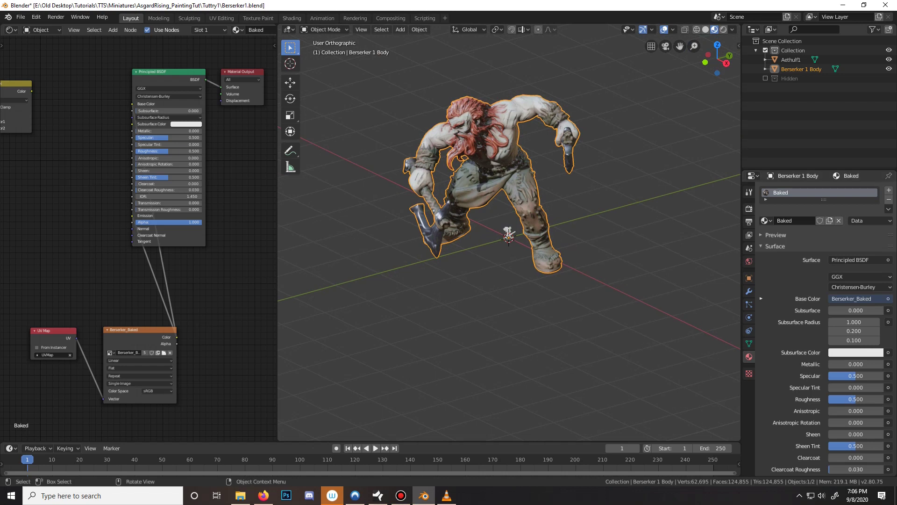
key(s)
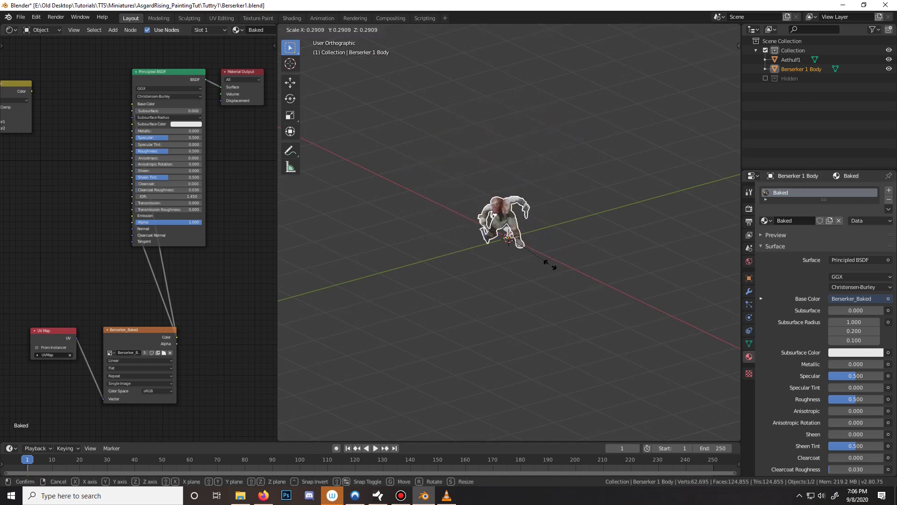
click(655, 414)
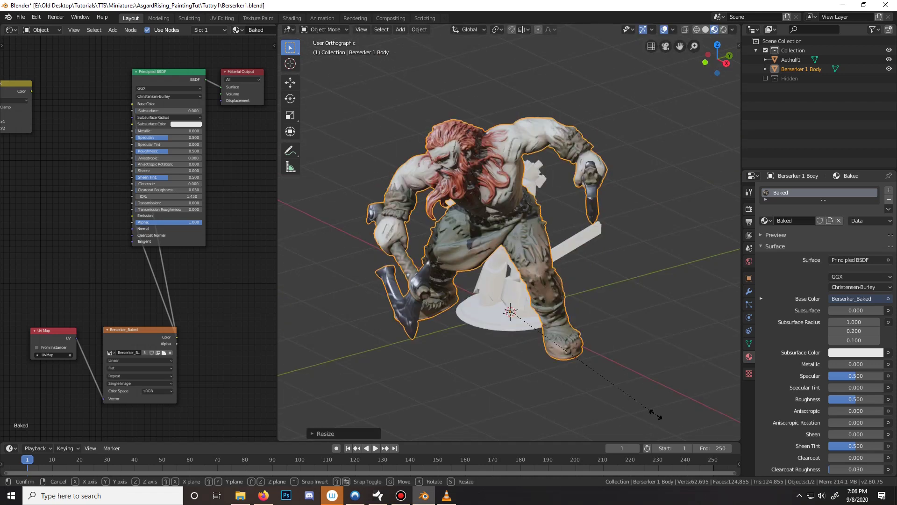
Scale the berserker body down by a further factor of about 0.83, judging it against Aethulf1 in the right orthographic view
key(KP_3)
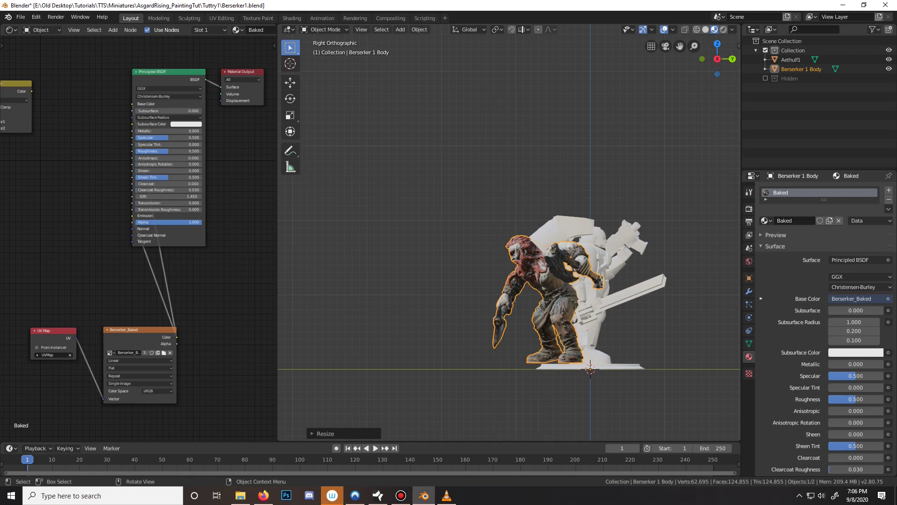
key(s)
key(Escape)
key(s)
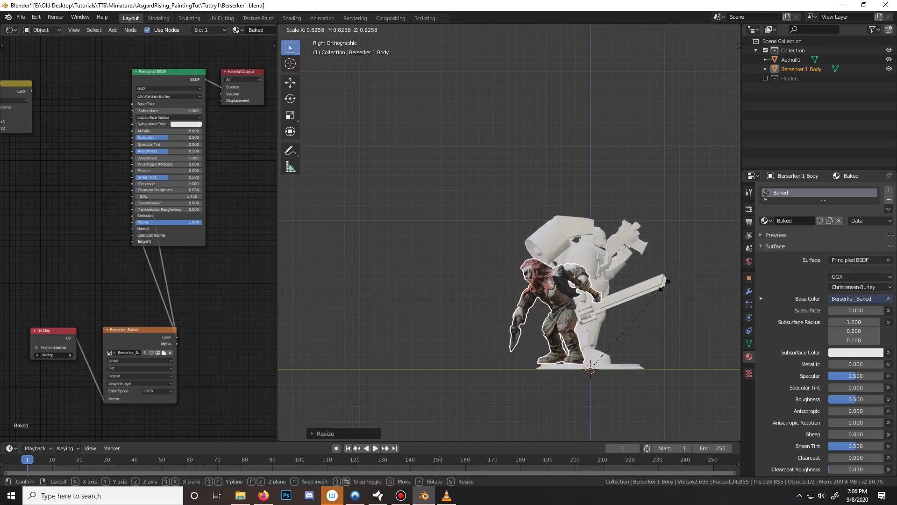
click(660, 288)
Separate the linked geometry of the round base from the Aethulf1 mesh into its own object and return to Object Mode
middle_drag(661, 288, 604, 268)
key(KP_7)
click(518, 152)
middle_drag(519, 152, 519, 152)
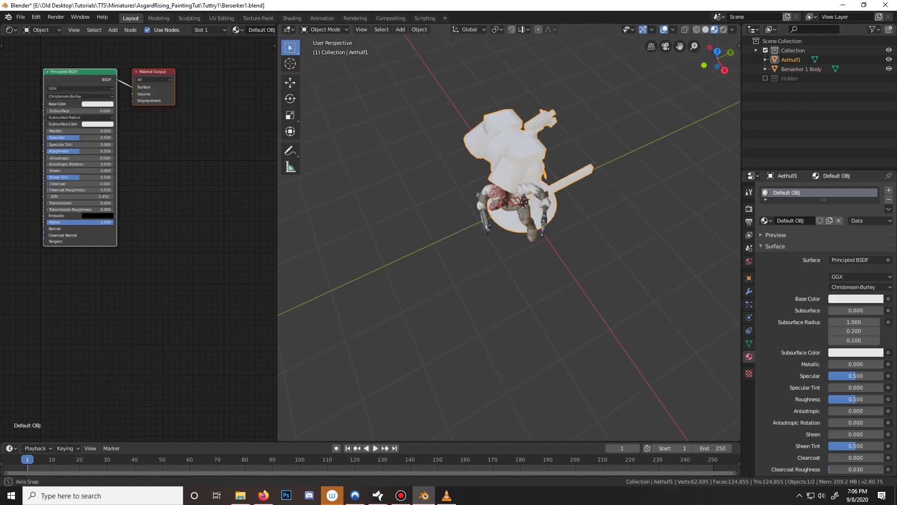
middle_drag(514, 276, 514, 300)
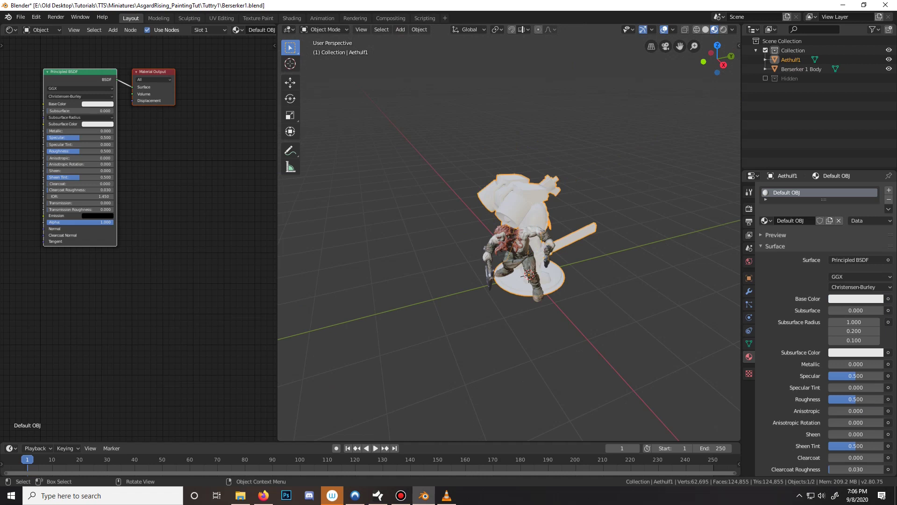
key(Tab)
middle_drag(515, 299, 524, 286)
key(alt+a)
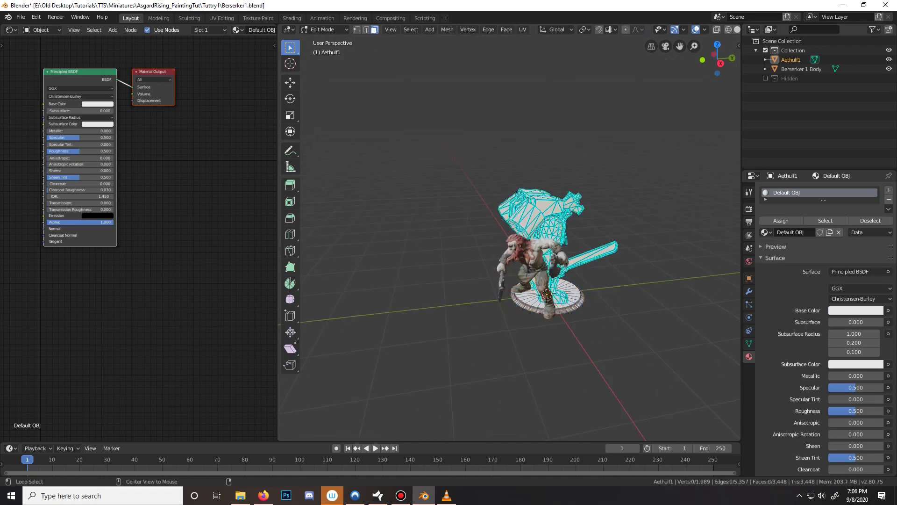
middle_drag(524, 285, 453, 290)
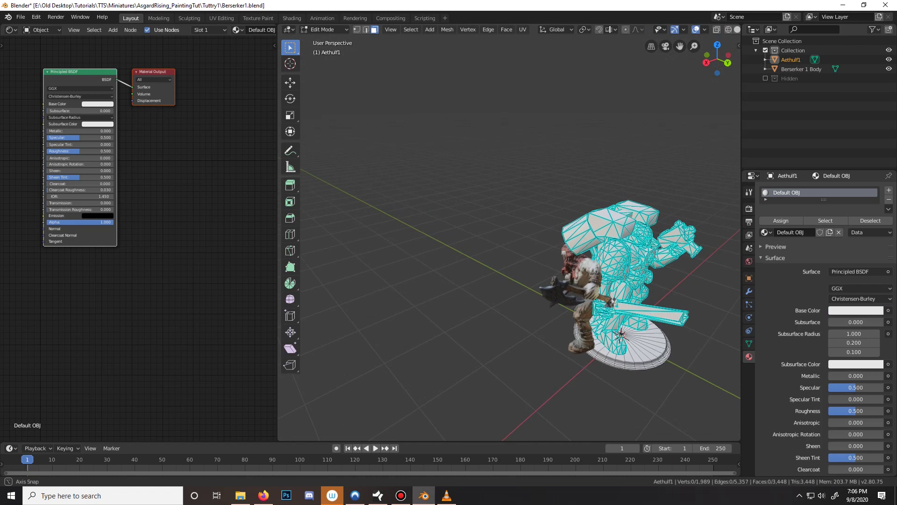
key(l)
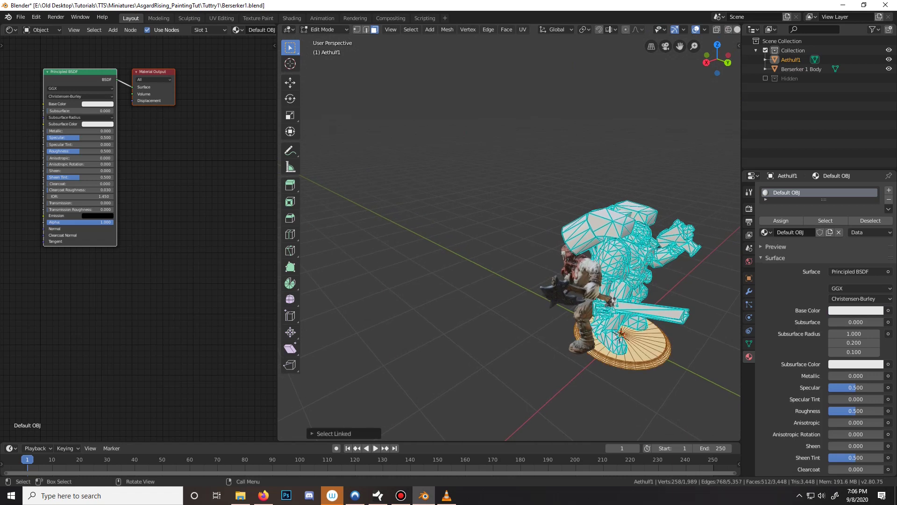
key(p)
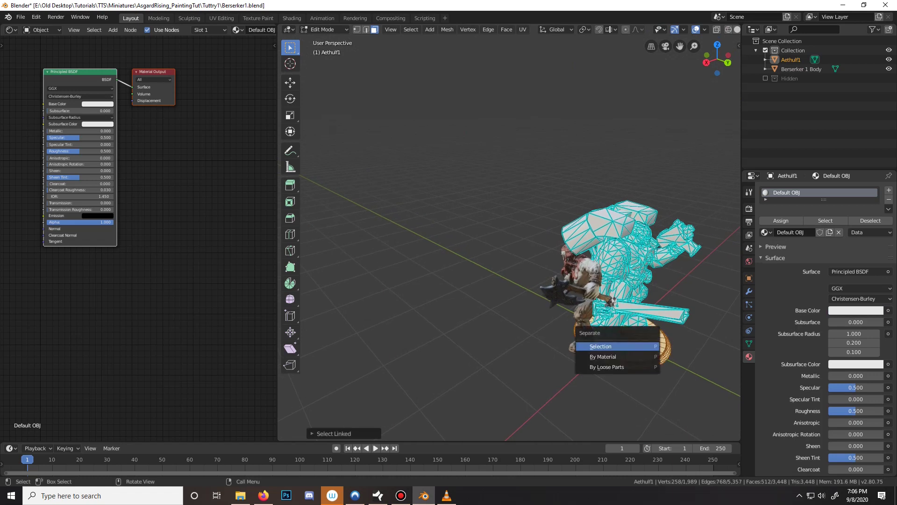
click(603, 346)
key(Tab)
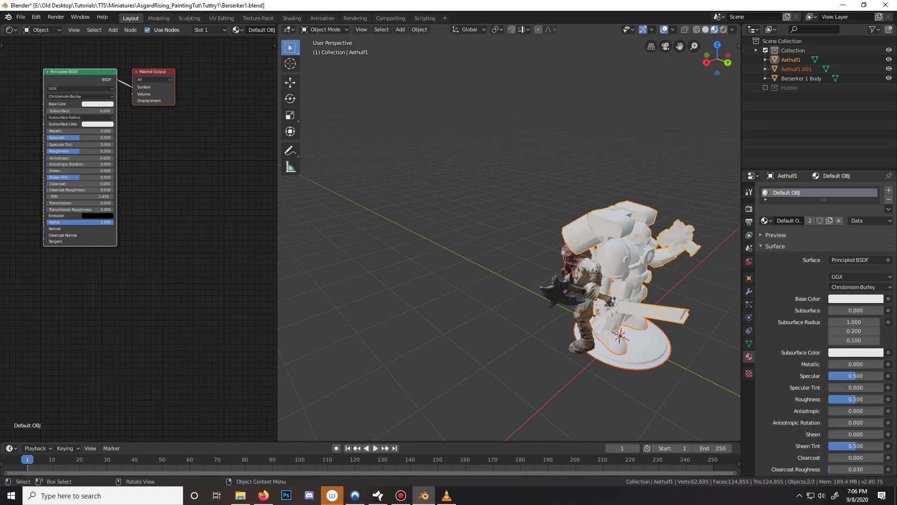
Delete the Aethulf1 figure, keeping only its separated round base
click(624, 266)
key(Delete)
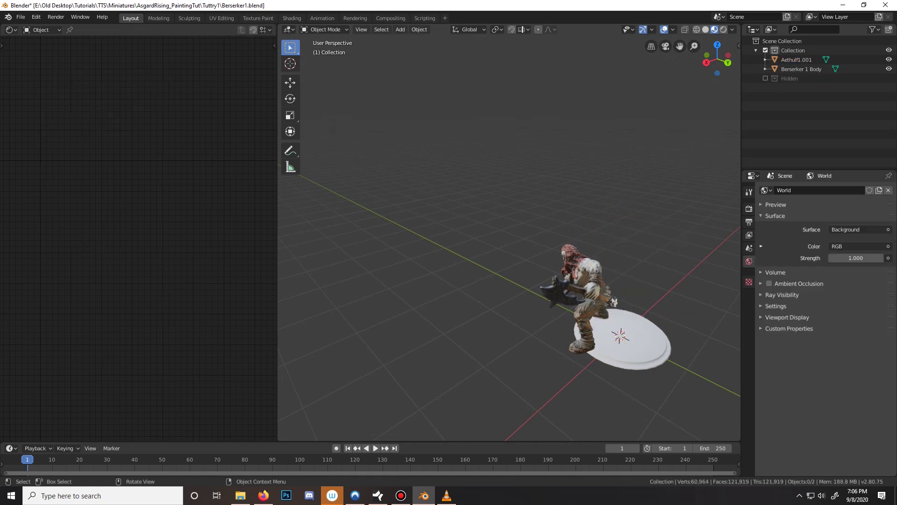
Move the berserker body over the round base in top view, about -0.33 m in X and 0.37 m in Y
mouse_move(624, 267)
middle_down()
mouse_move(640, 275)
mouse_move(616, 272)
middle_up()
click(594, 275)
key(KP_7)
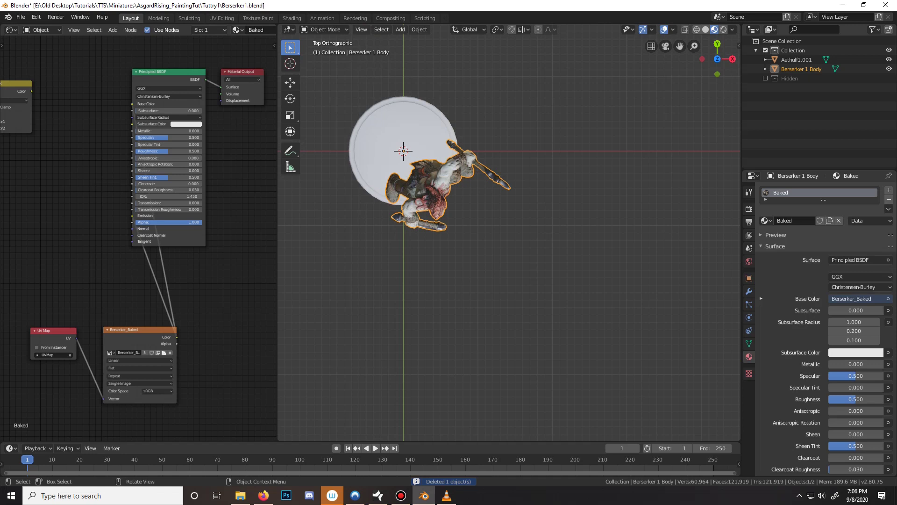
key(KP_Decimal)
key(g)
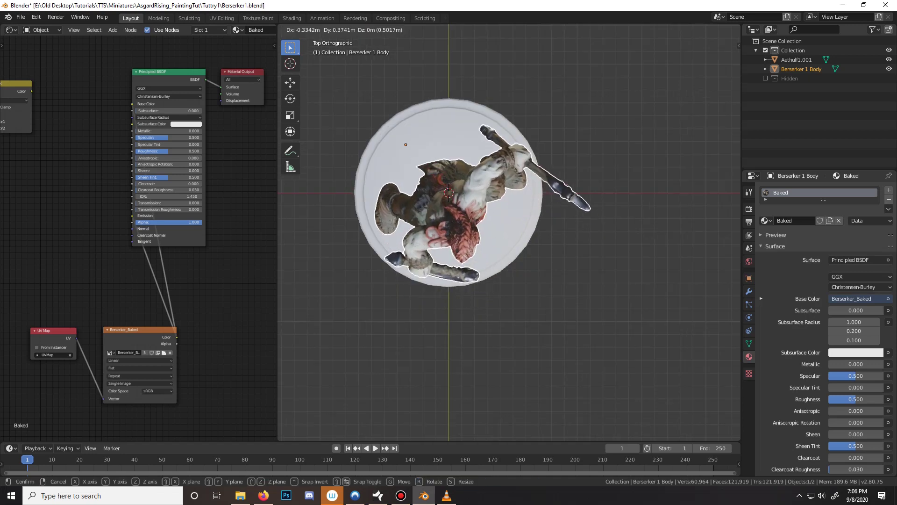
click(550, 228)
Raise the berserker body about 0.003 m along Z in wireframe front view so its feet rest on the base, and restore shaded display
middle_drag(551, 228, 505, 201)
key(KP_1)
scroll(509, 233, down, 4)
scroll(509, 233, up, 1)
scroll(509, 233, up, 2)
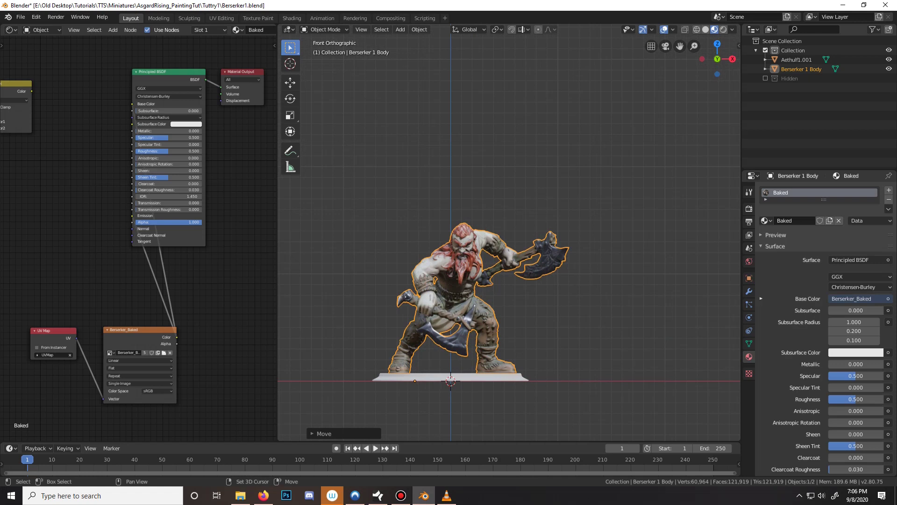
shift+middle_drag(572, 338, 593, 262)
scroll(593, 262, up, 1)
key(z)
click(523, 262)
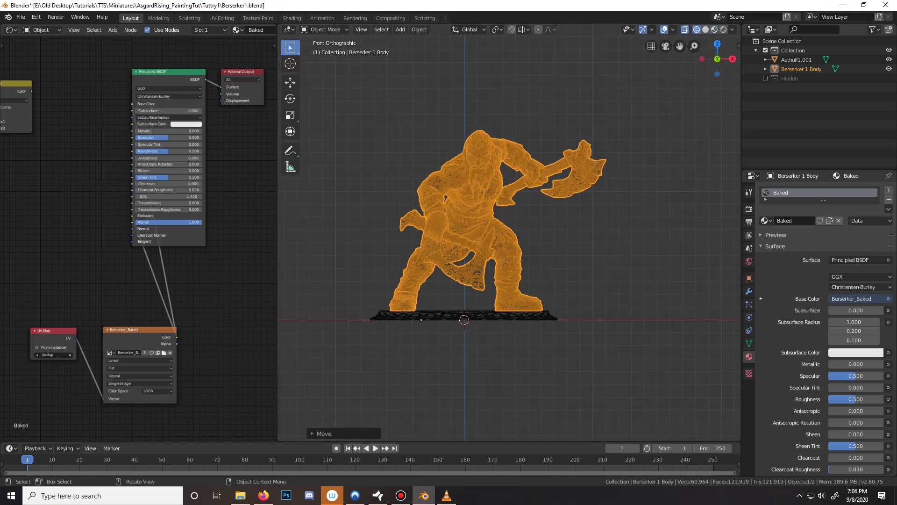
scroll(476, 317, up, 5)
key(g)
key(z)
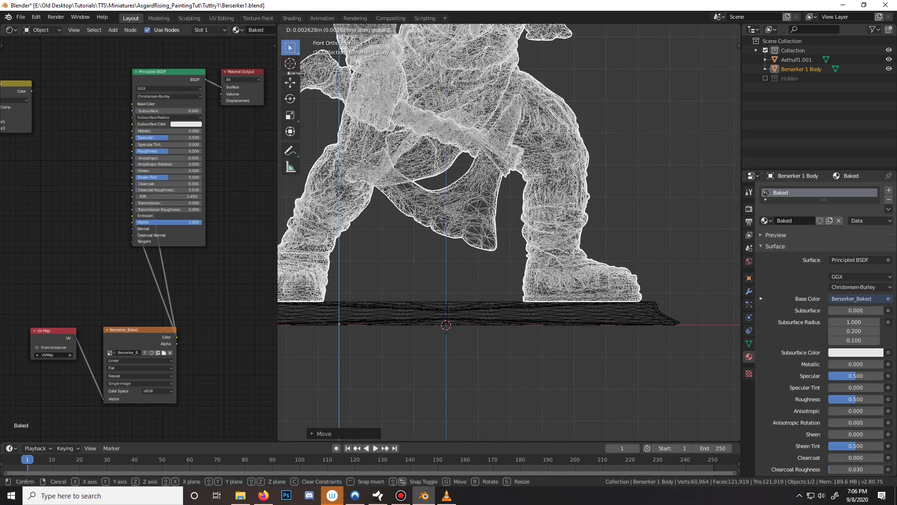
click(476, 317)
key(shift+z)
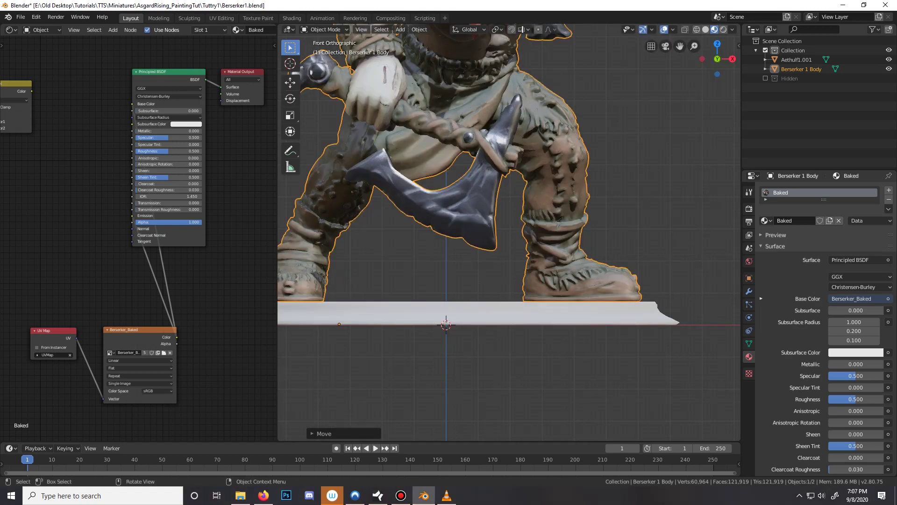
Join the berserker body with the round base and remove the Default OBJ material slot from the joined mesh
scroll(509, 232, down, 5)
mouse_move(509, 233)
middle_down()
mouse_move(486, 244)
mouse_move(538, 245)
mouse_move(440, 280)
middle_up()
shift+click(514, 266)
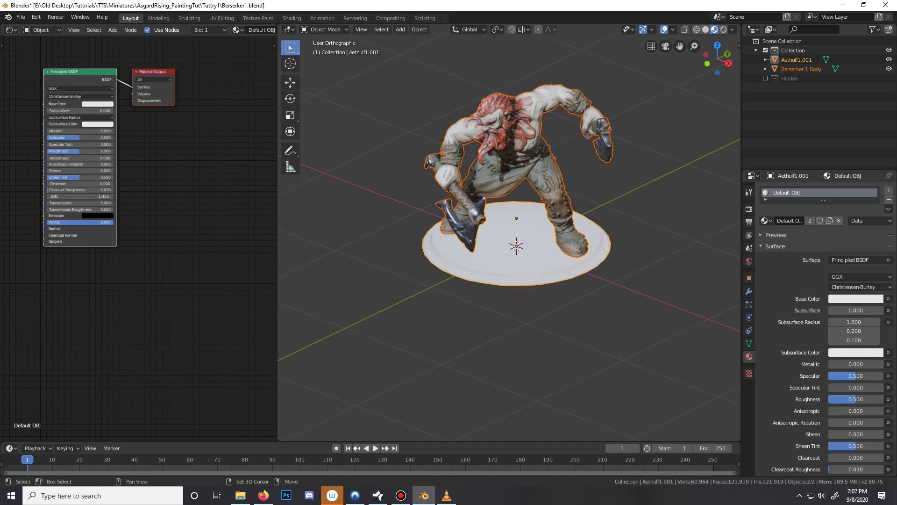
key(ctrl+j)
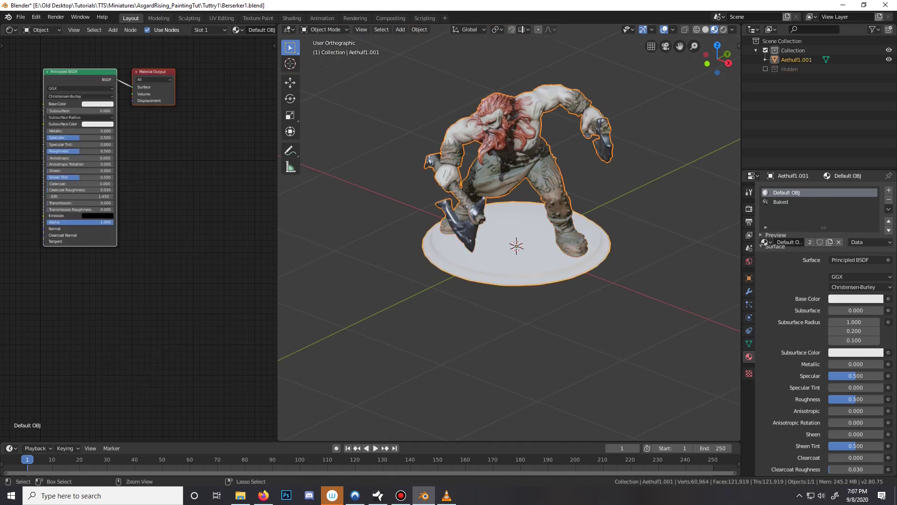
middle_drag(510, 187, 519, 187)
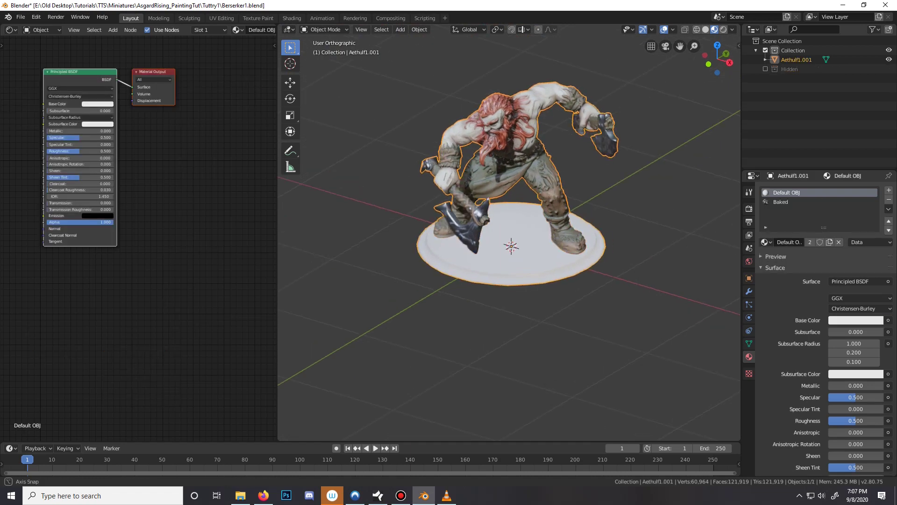
click(889, 200)
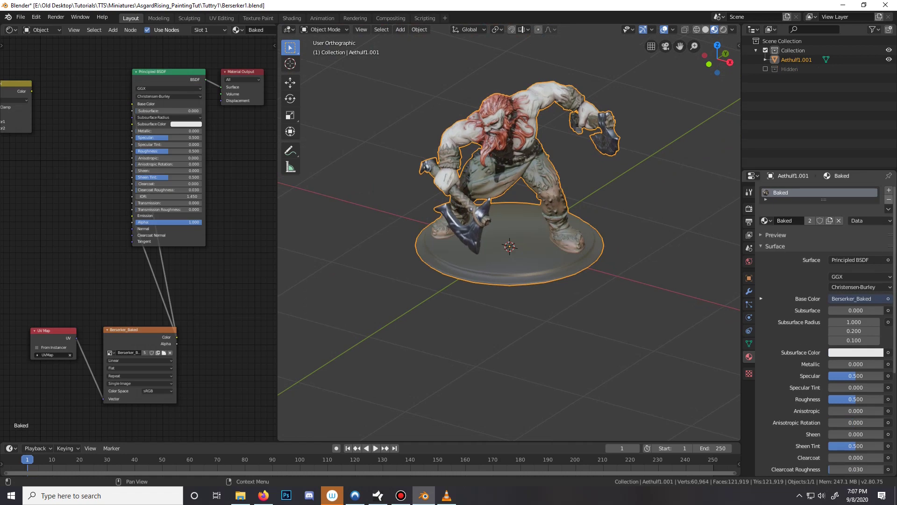
Select only the round base's linked geometry in Edit Mode and show its UVs over the Berserker_Baked image in the UV Editor
key(Tab)
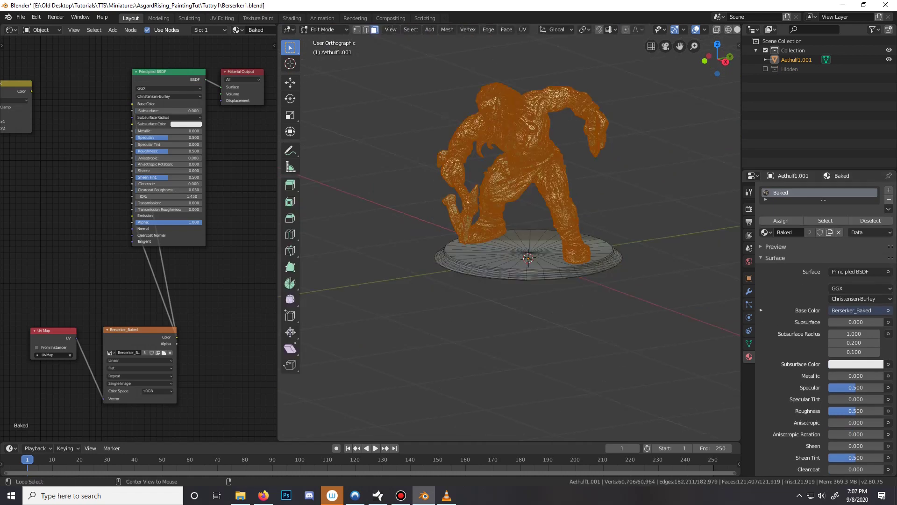
click(9, 30)
click(28, 74)
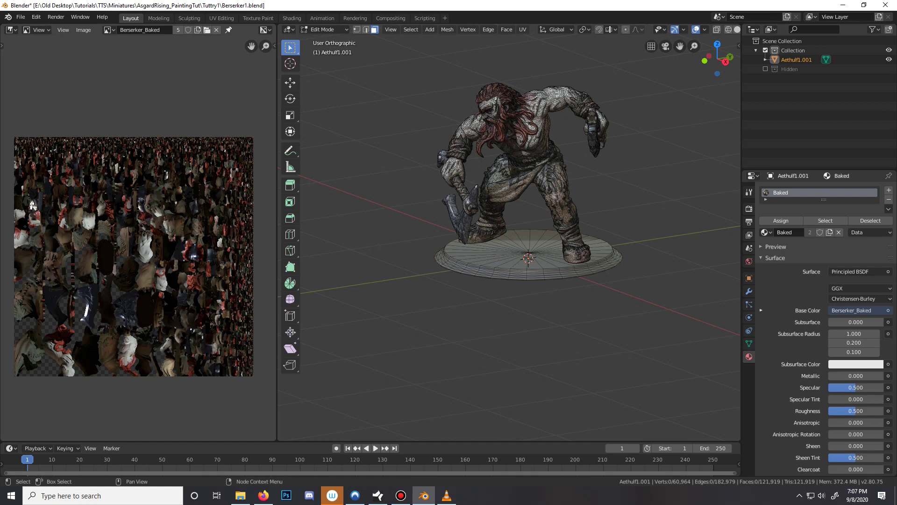
scroll(509, 234, up, 2)
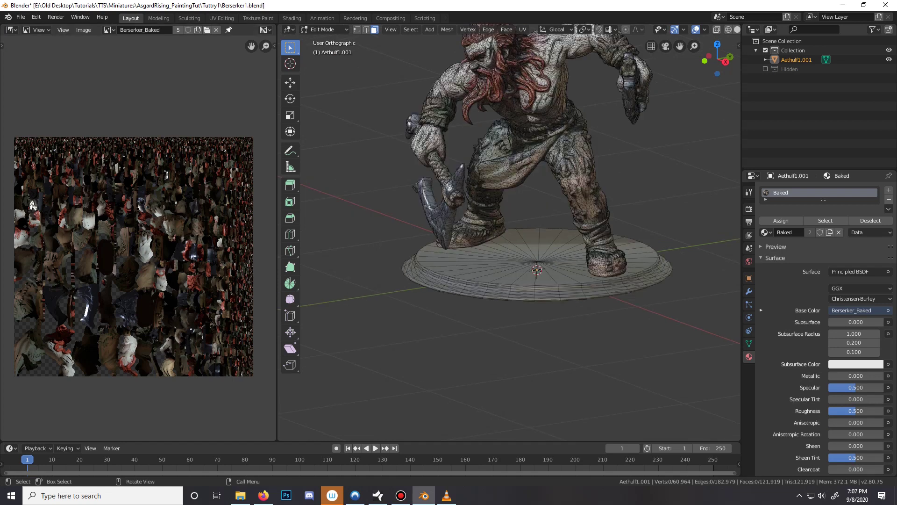
key(l)
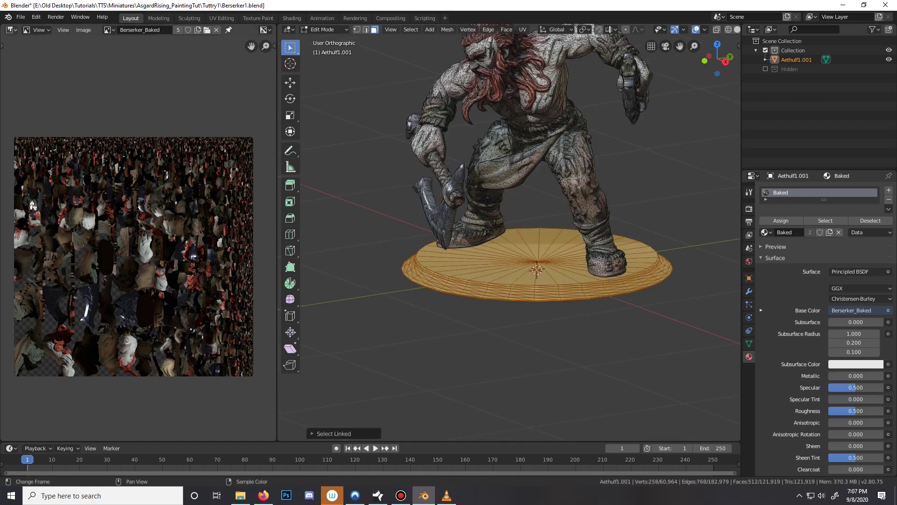
click(9, 29)
click(28, 84)
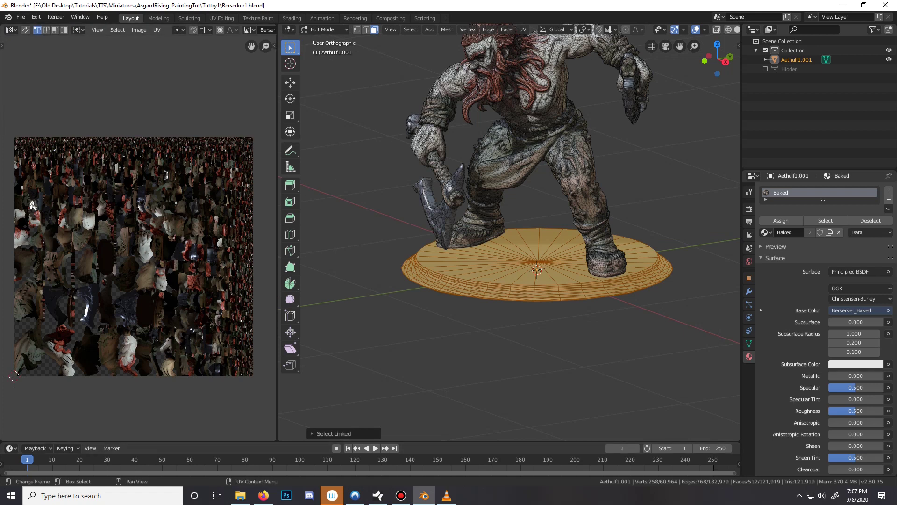
Move all of the base's UVs onto the grey-green cloth area of the baked texture and return to Object Mode
key(a)
key(g)
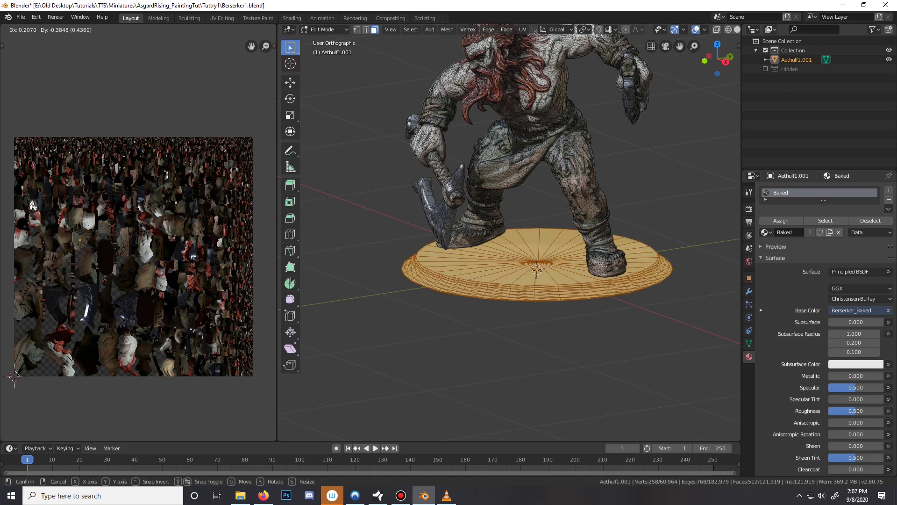
click(33, 206)
scroll(6, 196, up, 1)
scroll(47, 248, up, 5)
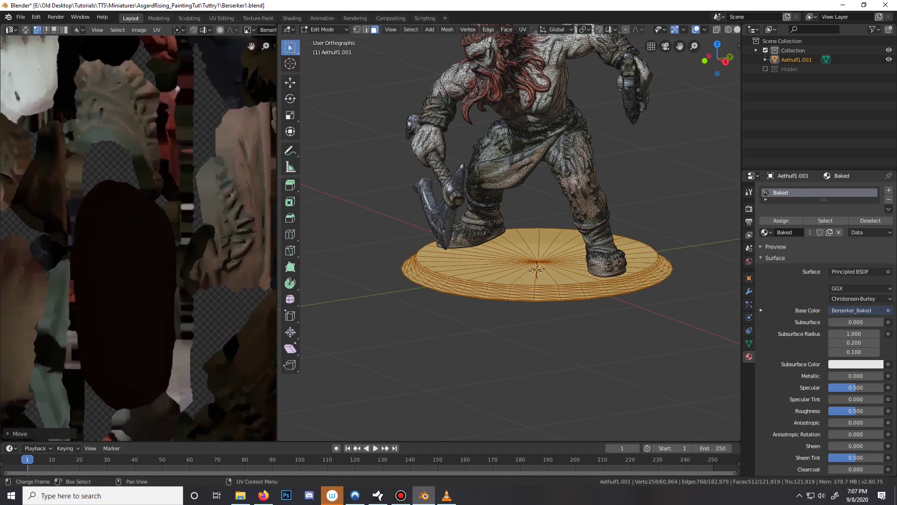
scroll(138, 238, up, 1)
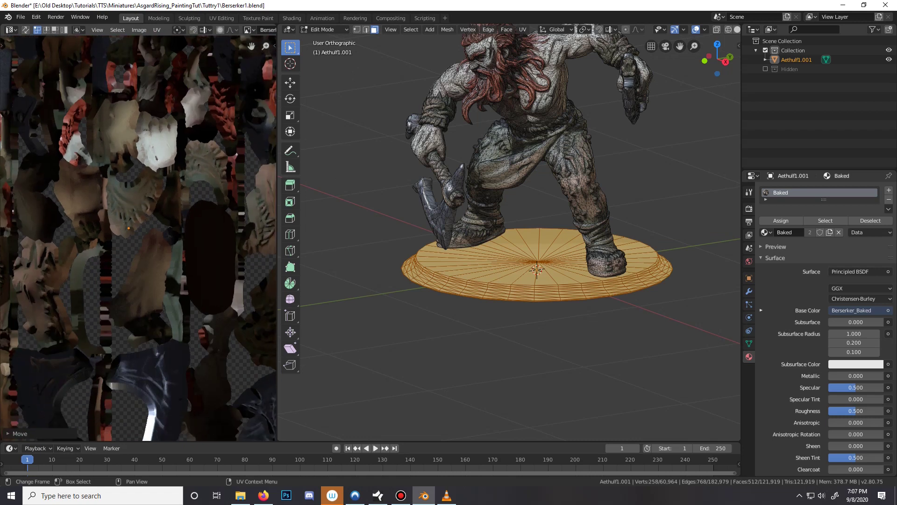
scroll(140, 239, up, 3)
key(g)
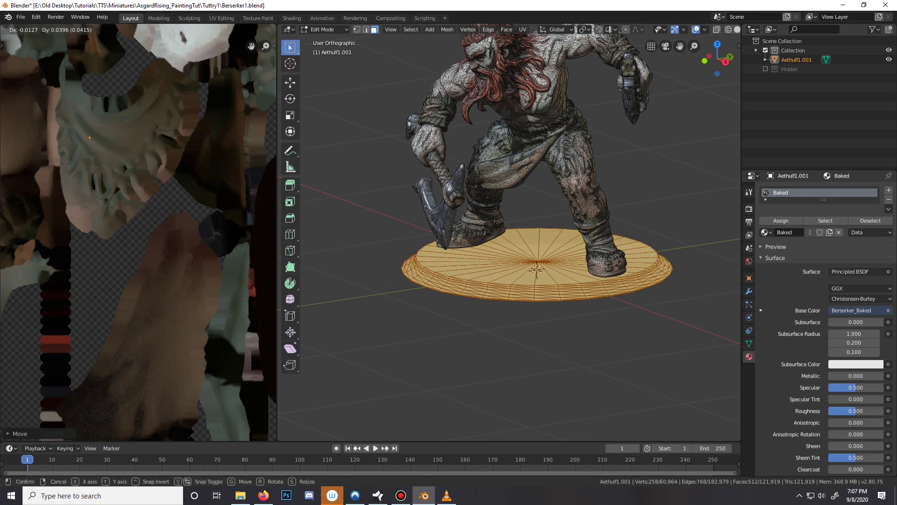
key(Return)
key(Tab)
scroll(509, 232, down, 3)
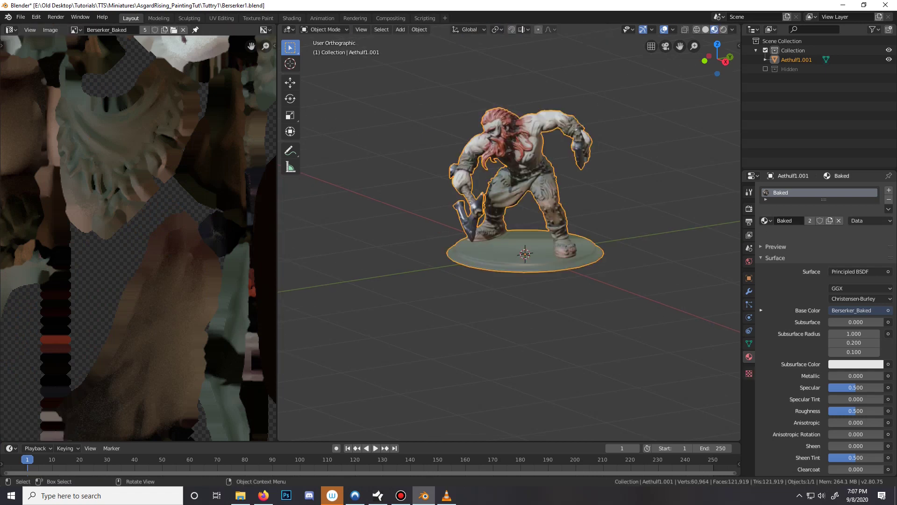
Inspect the recoloured miniature, separate the selected base geometry into its own object, and return to Object Mode
middle_drag(509, 233, 342, 234)
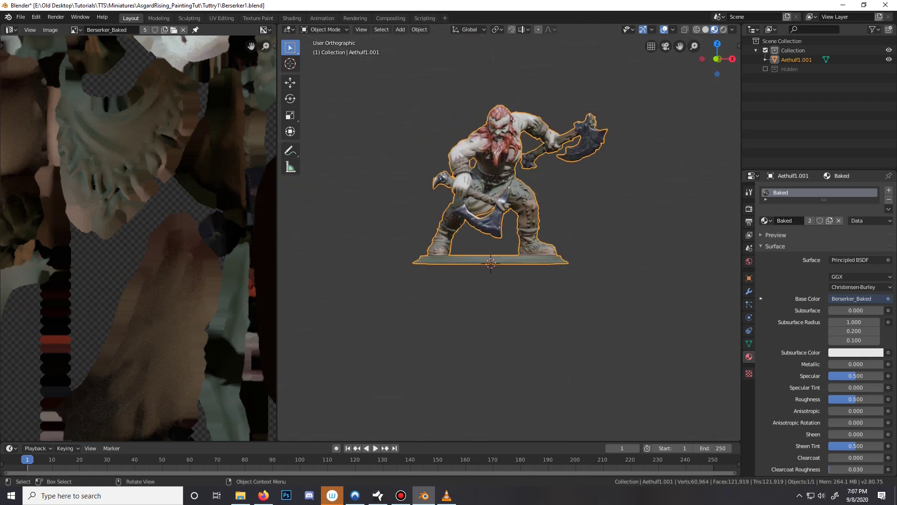
middle_drag(509, 233, 453, 250)
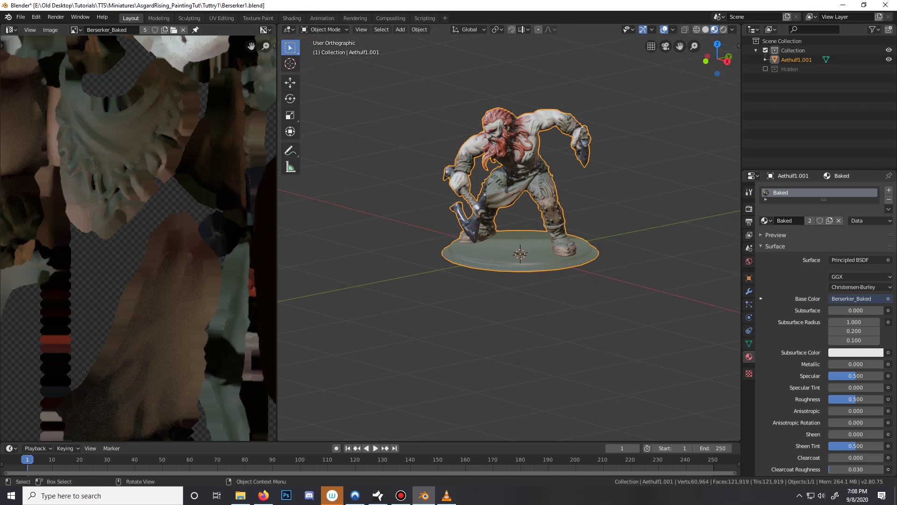
middle_drag(524, 233, 507, 229)
scroll(507, 229, up, 4)
middle_drag(524, 327, 551, 321)
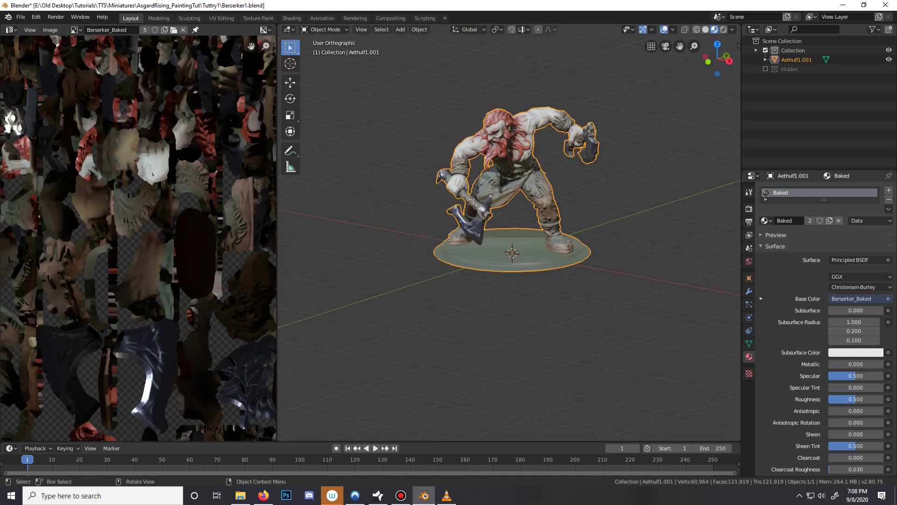
key(Tab)
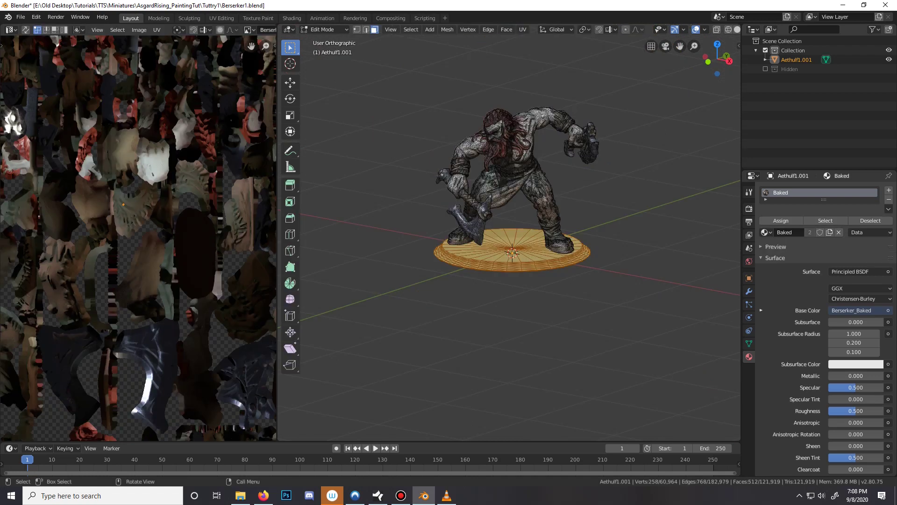
middle_drag(551, 321, 546, 323)
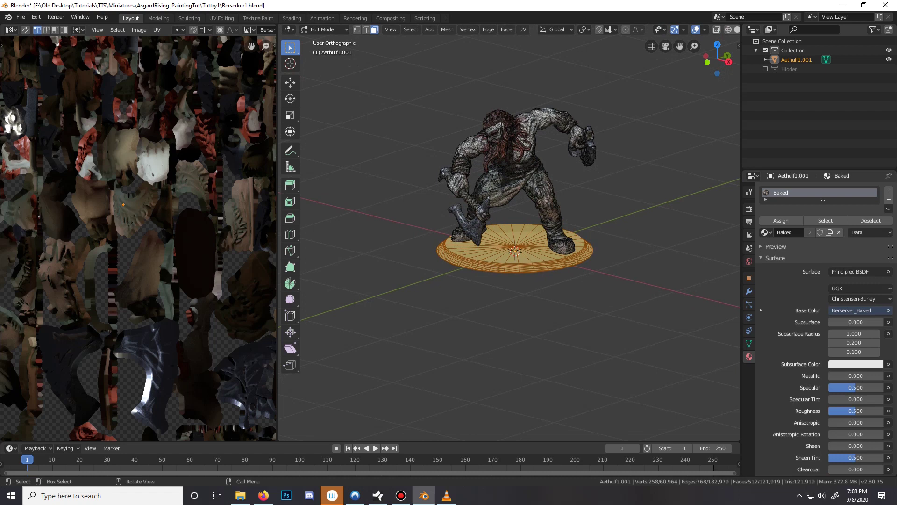
key(p)
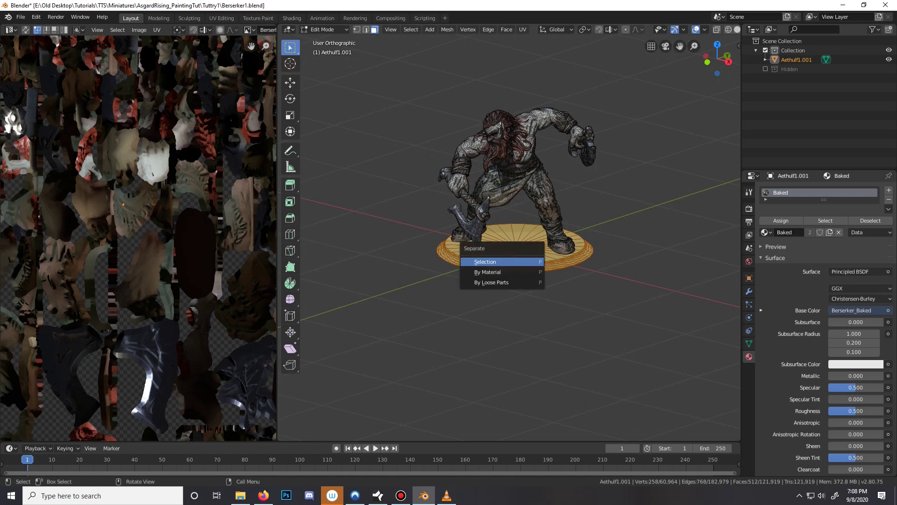
click(516, 261)
key(Tab)
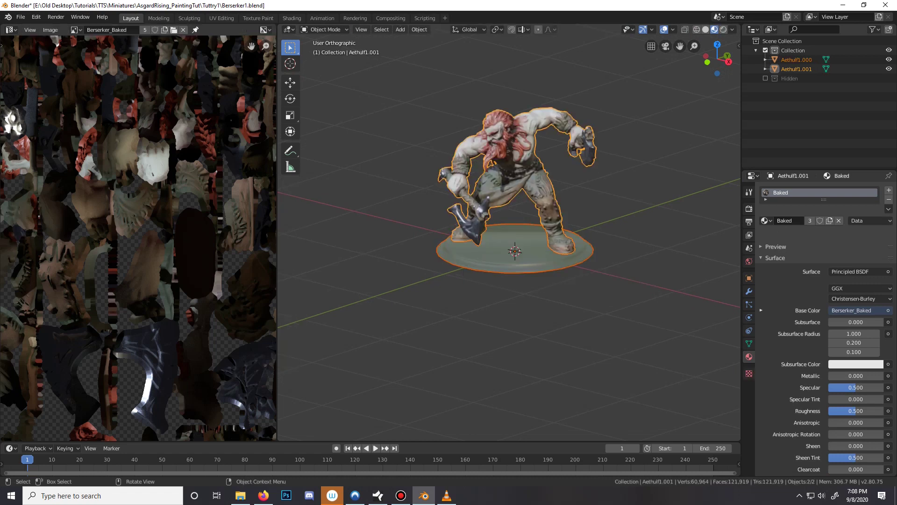
Rename the figure object Berserker and the separated round base object Base
click(517, 261)
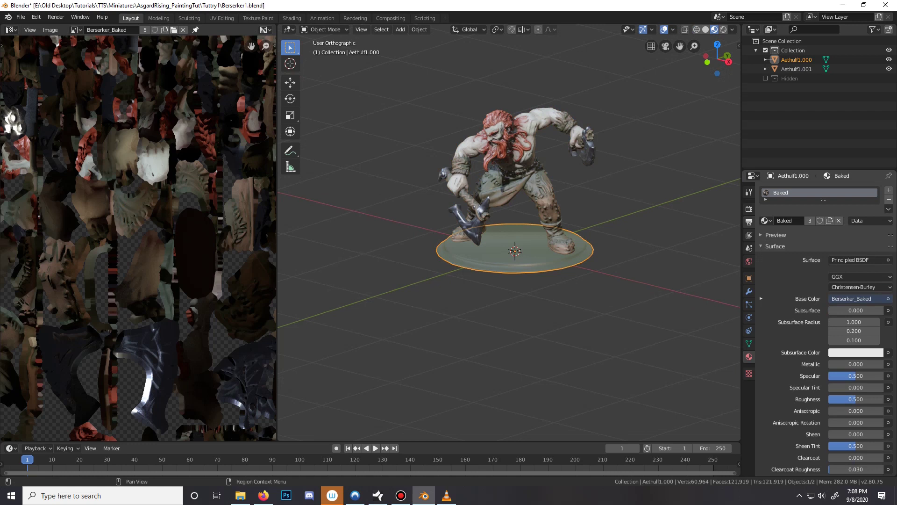
click(523, 164)
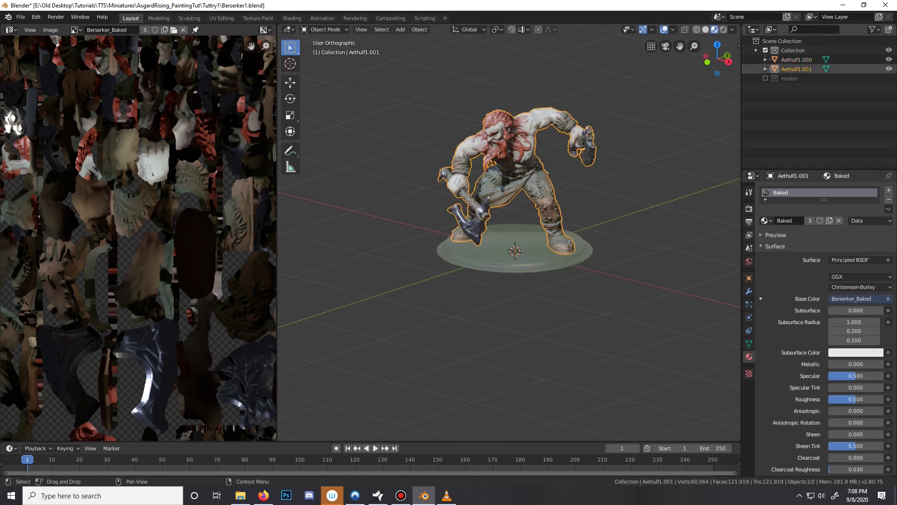
double_click(797, 68)
text(Ber)
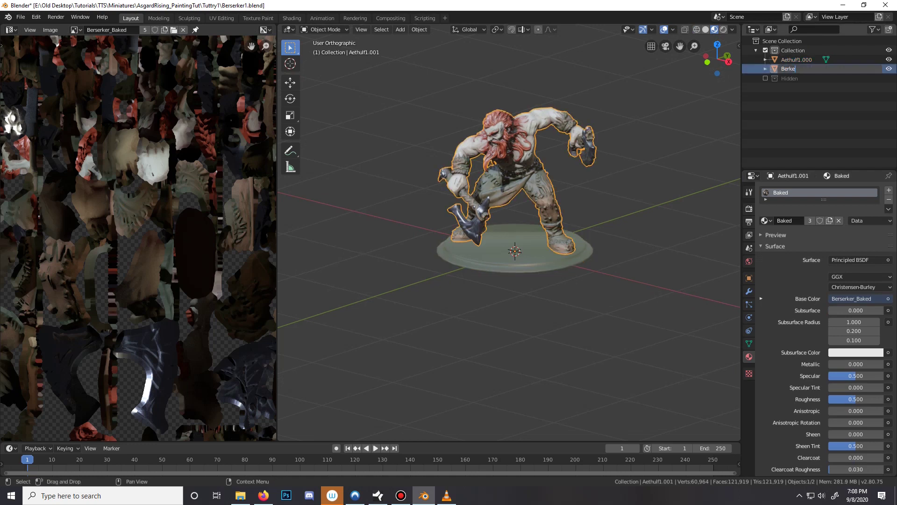
text(serker)
key(Return)
double_click(797, 59)
text(Base)
key(Return)
Merge the image editor area into the 3D viewport and frame the whole miniature with its base
middle_drag(509, 239, 526, 251)
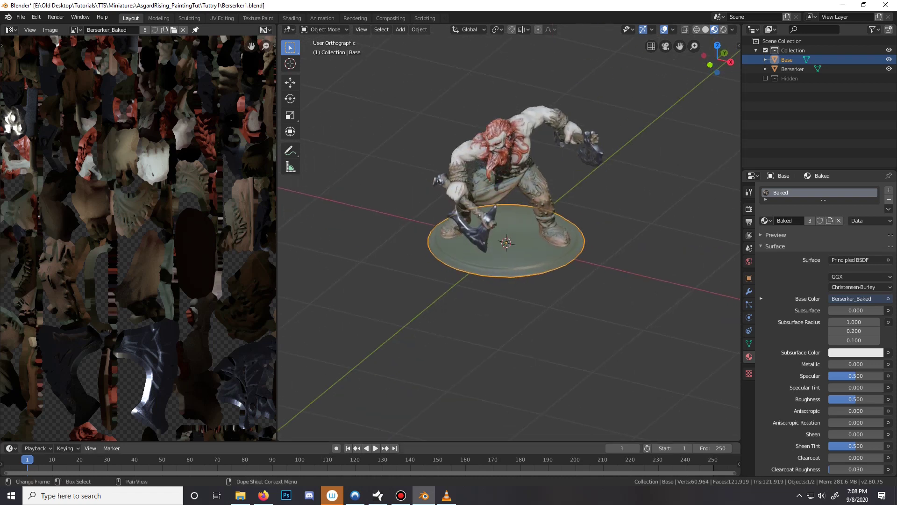
drag(280, 438, 224, 420)
scroll(371, 232, down, 1)
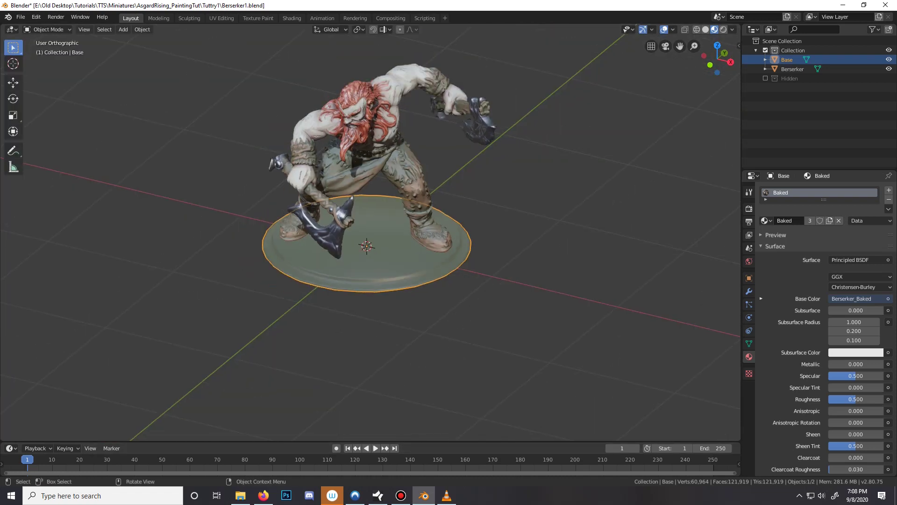
mouse_move(514, 281)
middle_down()
mouse_move(514, 238)
mouse_move(520, 269)
middle_up()
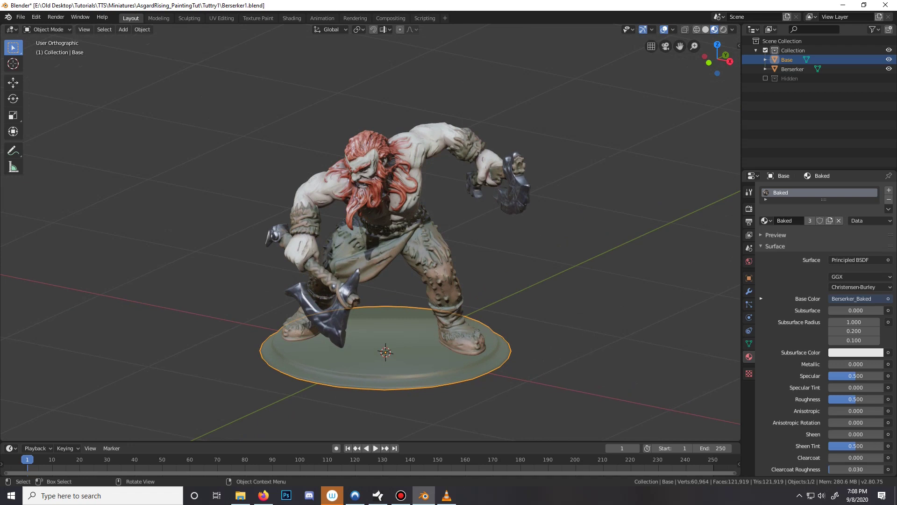
Add a cube mesh at the miniature's origin and set its viewport display to Wire
key(shift)
key(shift)
key(shift+a)
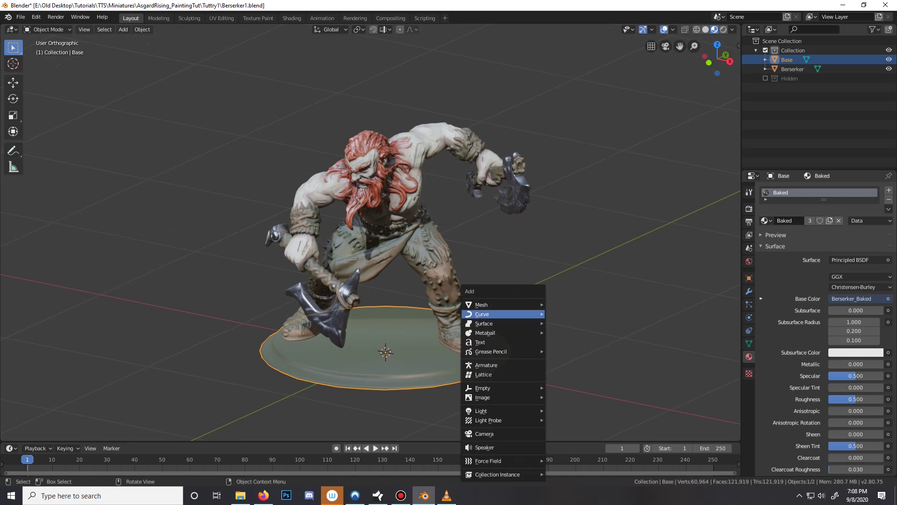
mouse_move(495, 304)
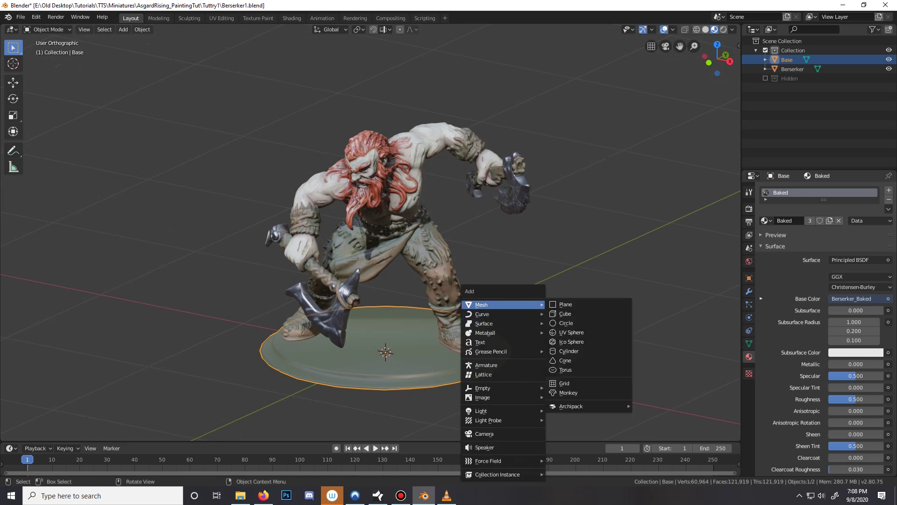
click(565, 314)
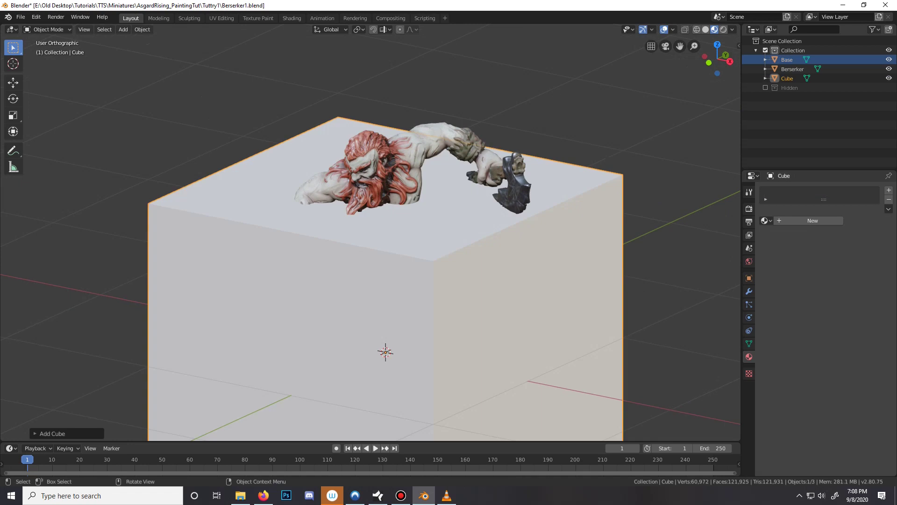
click(749, 278)
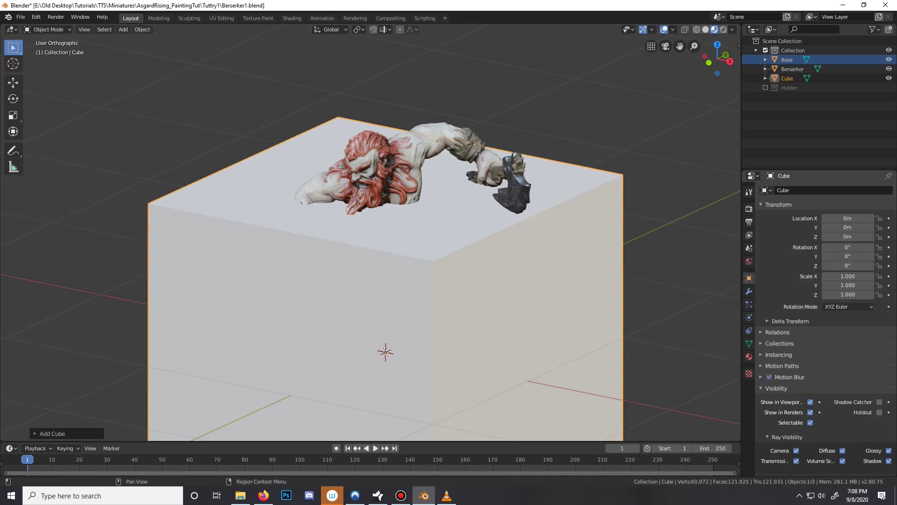
scroll(822, 304, down, 5)
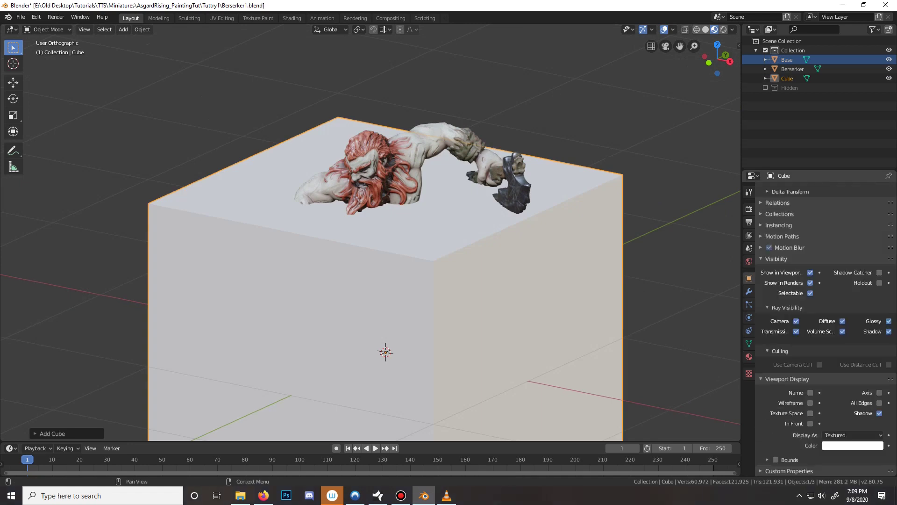
click(853, 435)
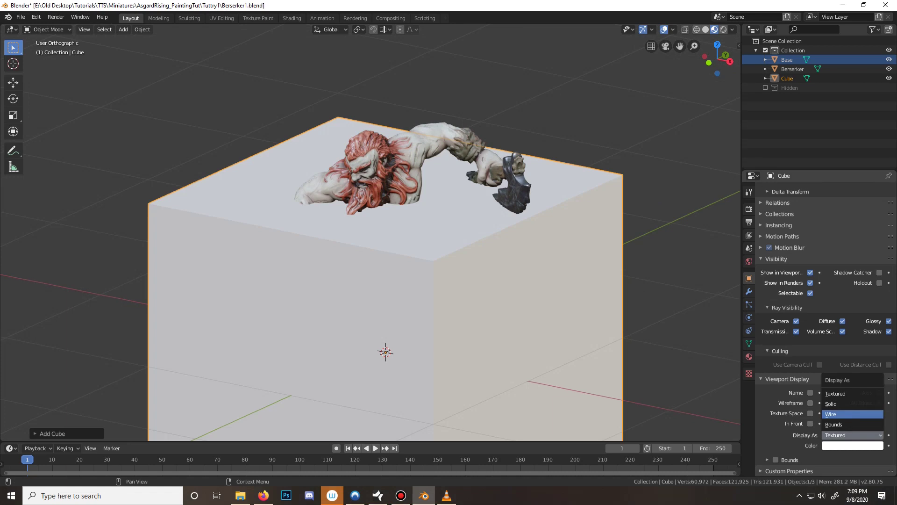
click(831, 414)
In Edit Mode, raise the cube's geometry about 1 m along Z so its bottom lines up with the underside of the round base
key(KP_3)
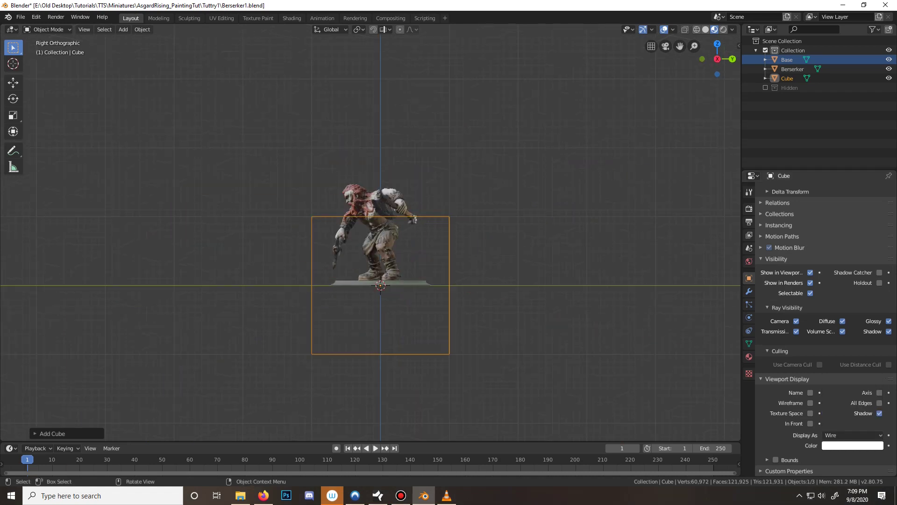
key(Tab)
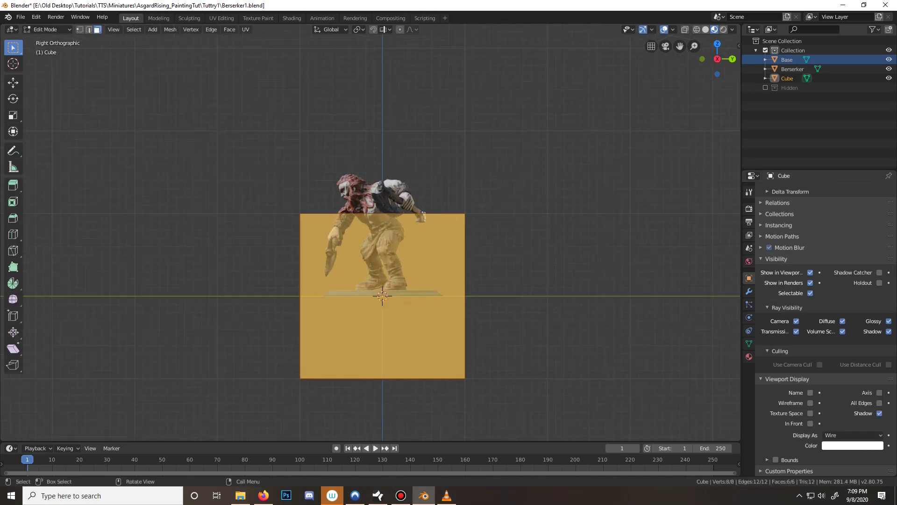
scroll(381, 232, up, 1)
key(g)
key(z)
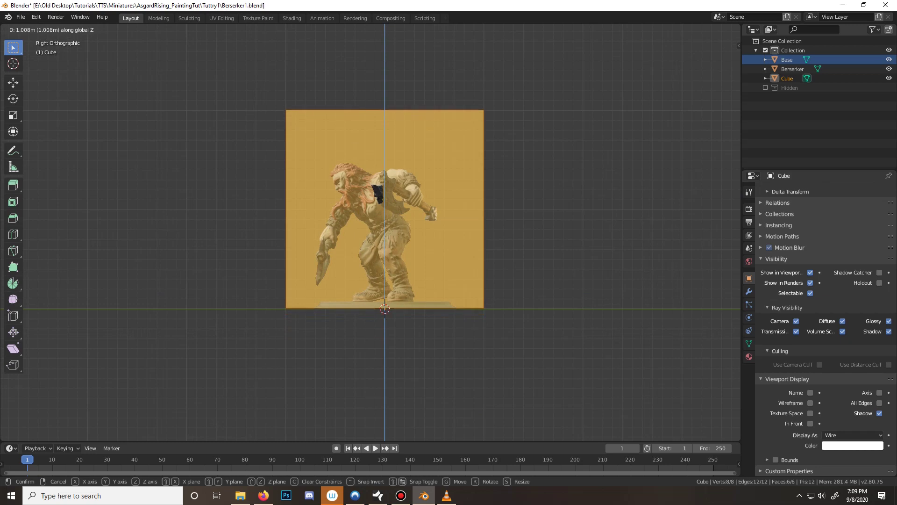
key(Return)
scroll(370, 232, up, 6)
shift+middle_drag(384, 322, 371, 142)
scroll(371, 233, up, 6)
key(z)
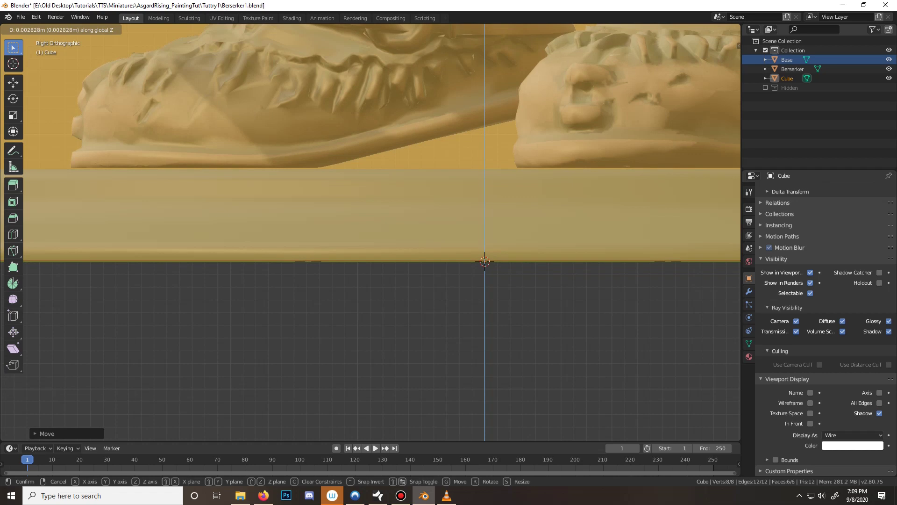
key(Return)
From the front, narrow the cube along X to the figure's body width and shift it about 0.06 m along X
scroll(382, 232, down, 3)
scroll(382, 231, down, 7)
middle_drag(382, 231, 453, 246)
key(KP_5)
key(KP_1)
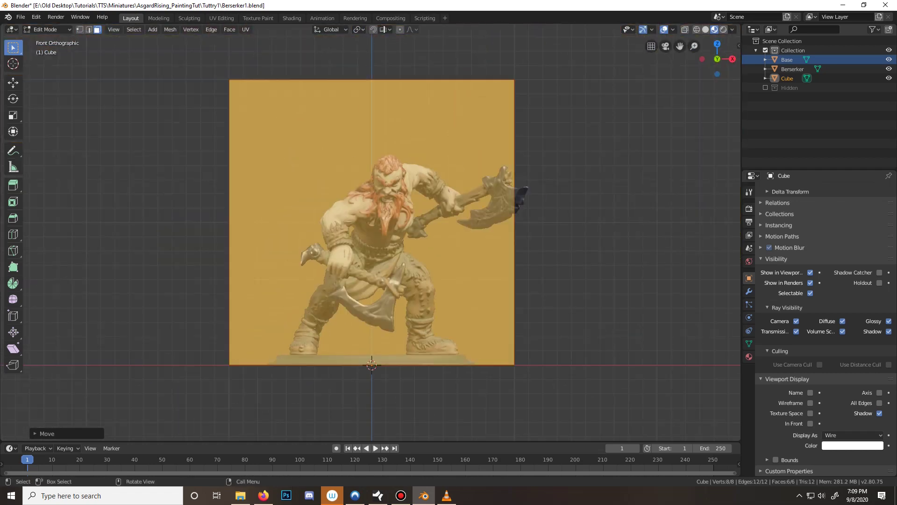
key(s)
key(x)
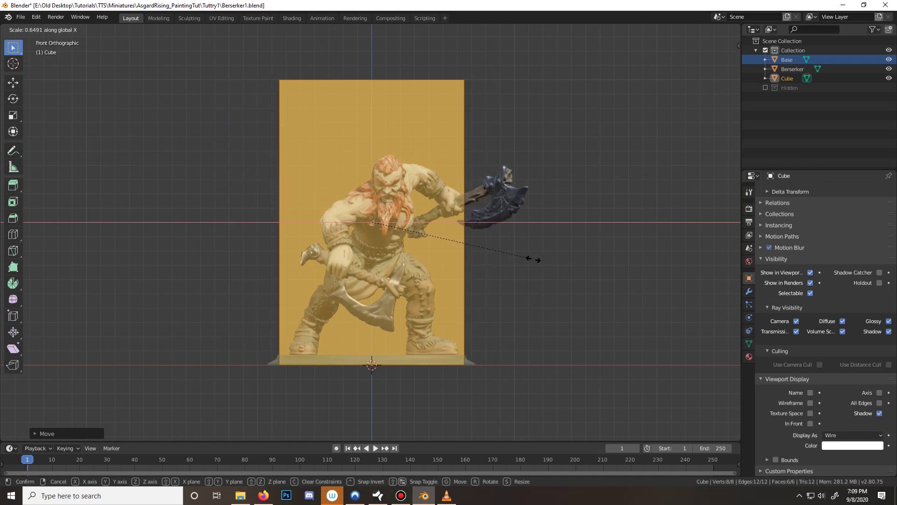
click(491, 260)
key(g)
key(x)
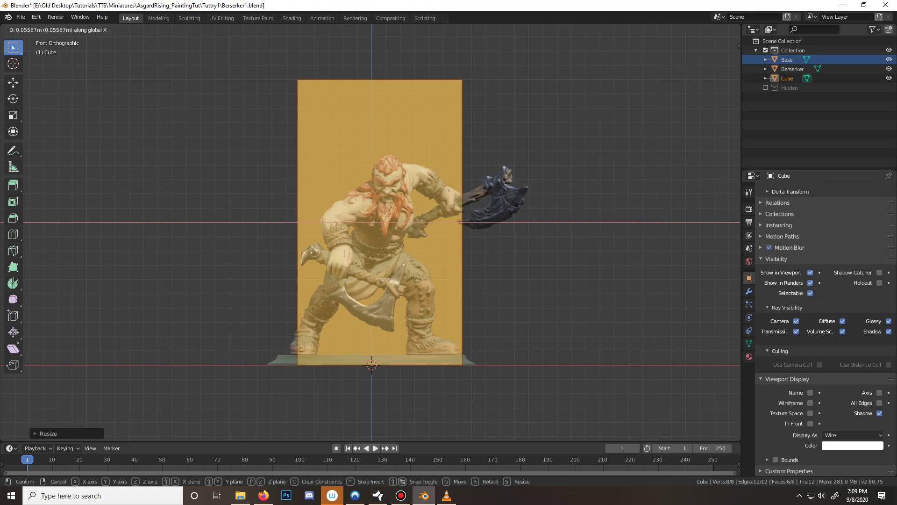
key(Return)
From the side, scale the cube along Y to about half its depth and shift it along Y around the figure's body
key(KP_3)
key(KP_3)
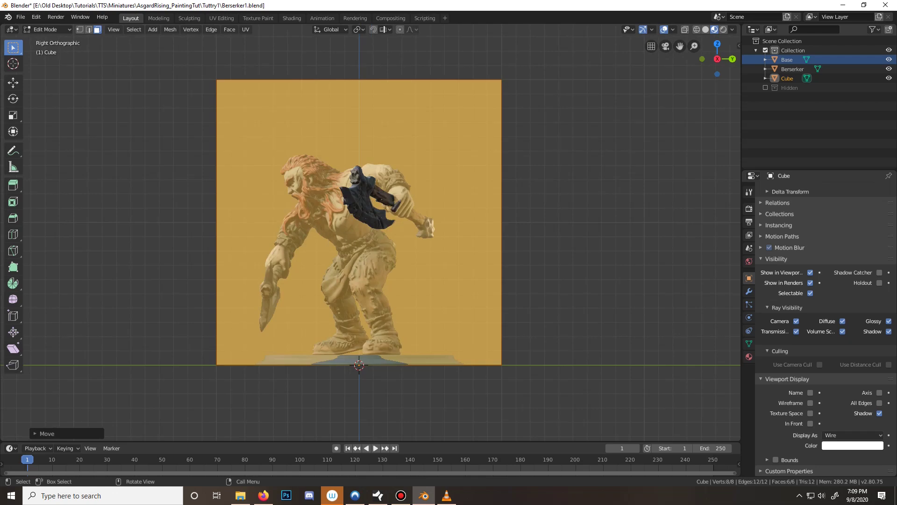
key(s)
key(y)
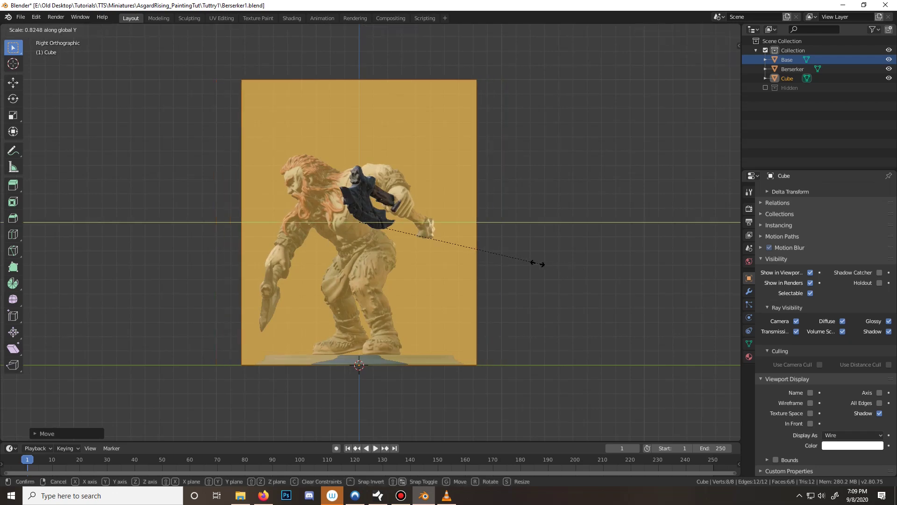
click(465, 250)
key(g)
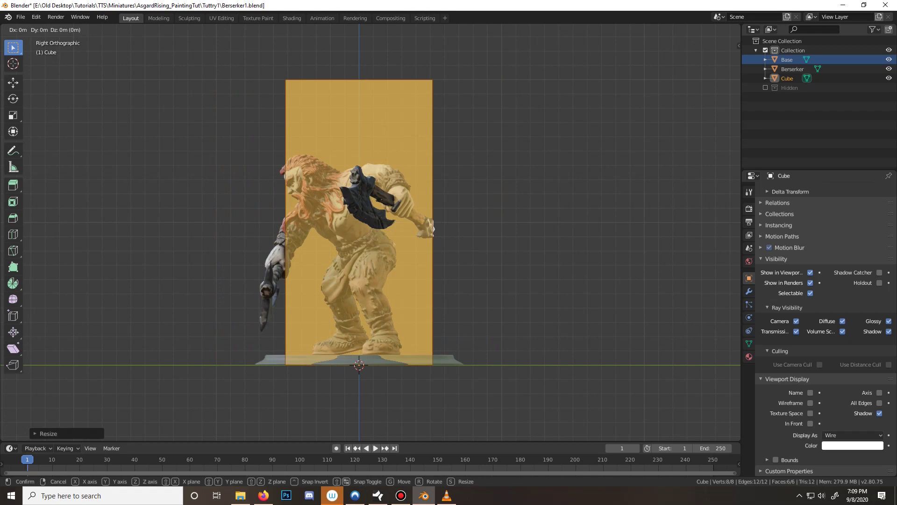
key(y)
click(445, 250)
Lower the cube's top face about 0.5 m to just above the figure's head and return to Object Mode
middle_drag(446, 250, 507, 322)
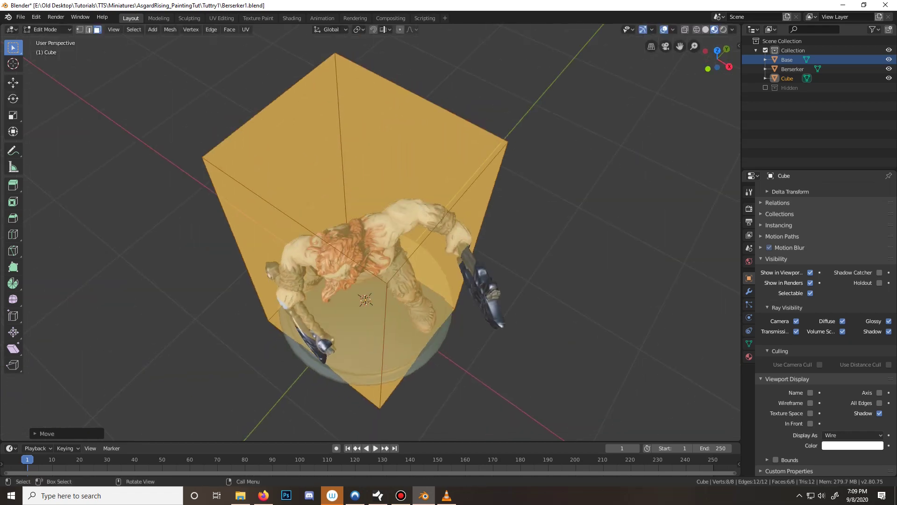
click(357, 150)
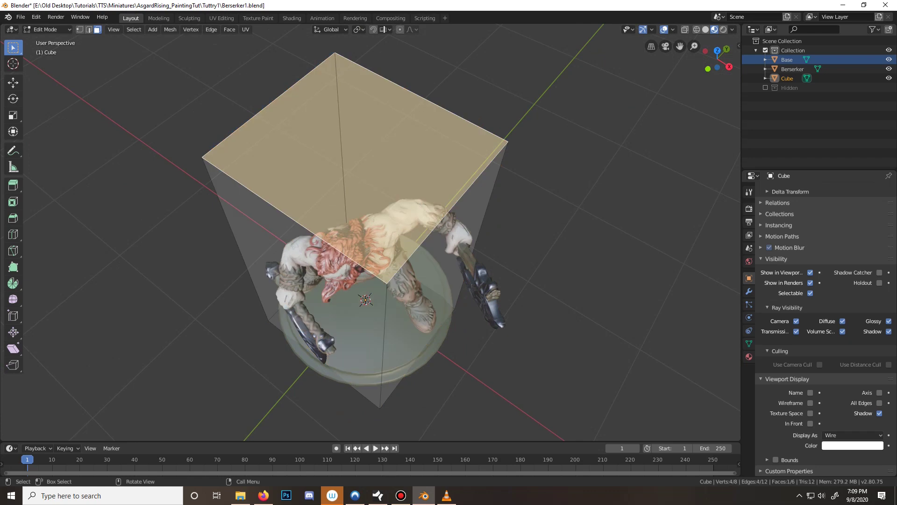
key(KP_1)
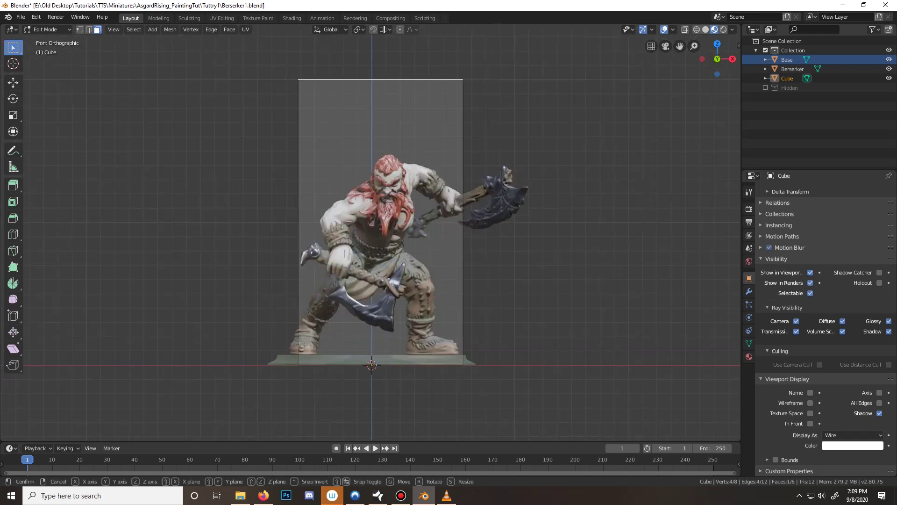
key(g)
key(z)
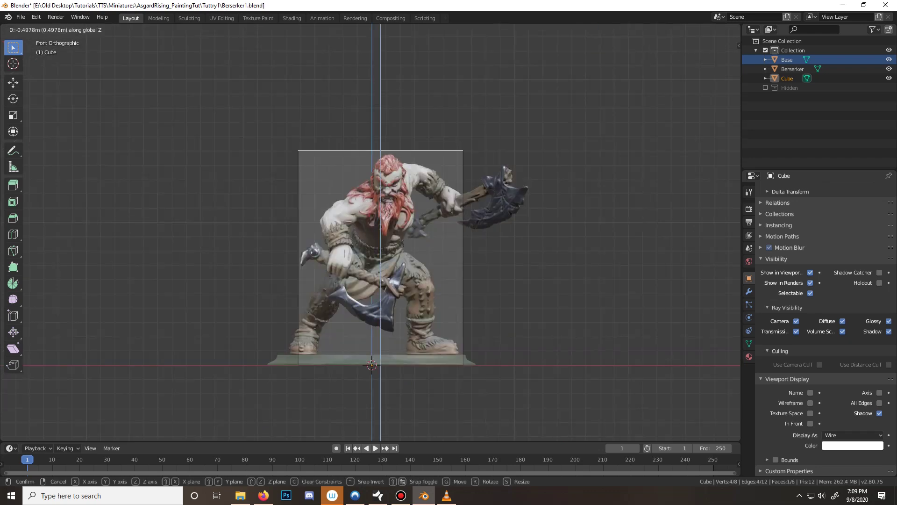
key(Return)
key(KP_5)
middle_drag(448, 252, 351, 276)
scroll(370, 234, down, 8)
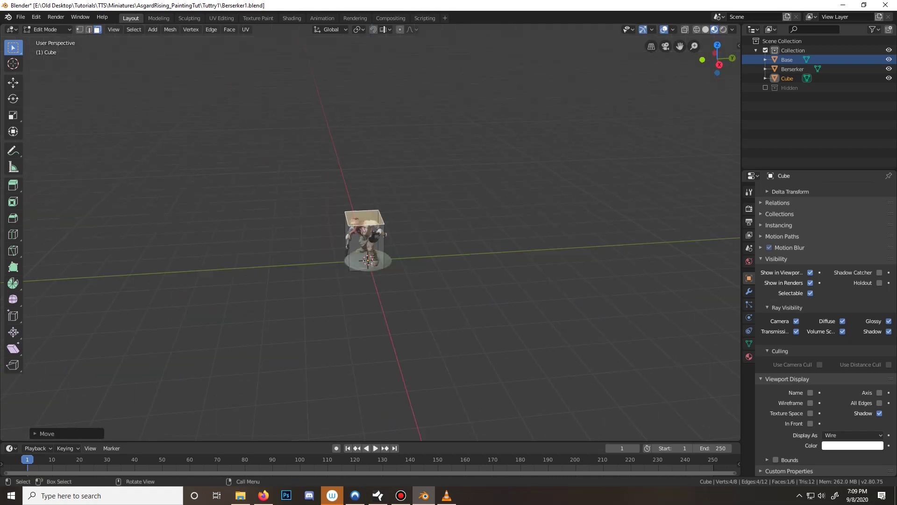
key(Tab)
Examine from several angles how the wireframe box encloses the berserker and its base
scroll(370, 234, up, 6)
middle_drag(515, 253, 248, 251)
middle_drag(355, 248, 374, 264)
scroll(495, 231, up, 1)
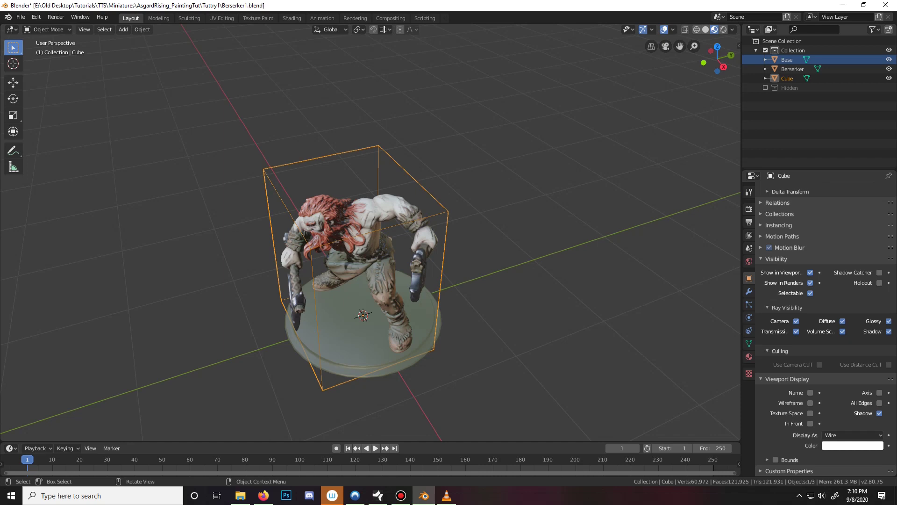
middle_drag(374, 265, 401, 286)
scroll(401, 286, up, 2)
scroll(379, 269, up, 2)
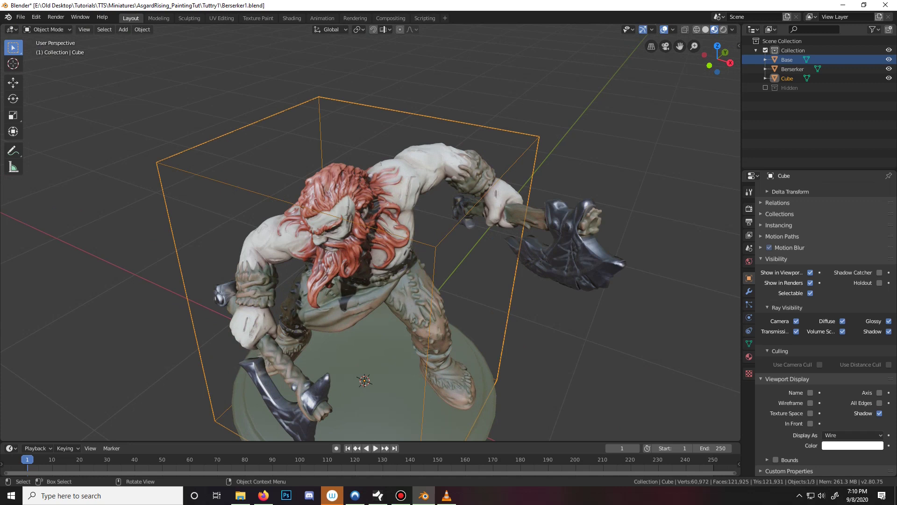
middle_drag(378, 269, 392, 248)
scroll(392, 248, down, 1)
scroll(379, 252, down, 2)
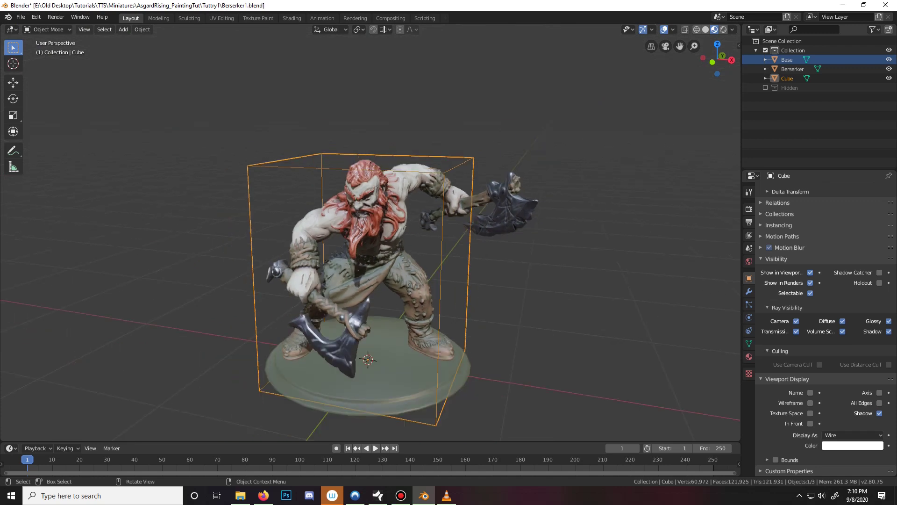
middle_drag(420, 252, 211, 252)
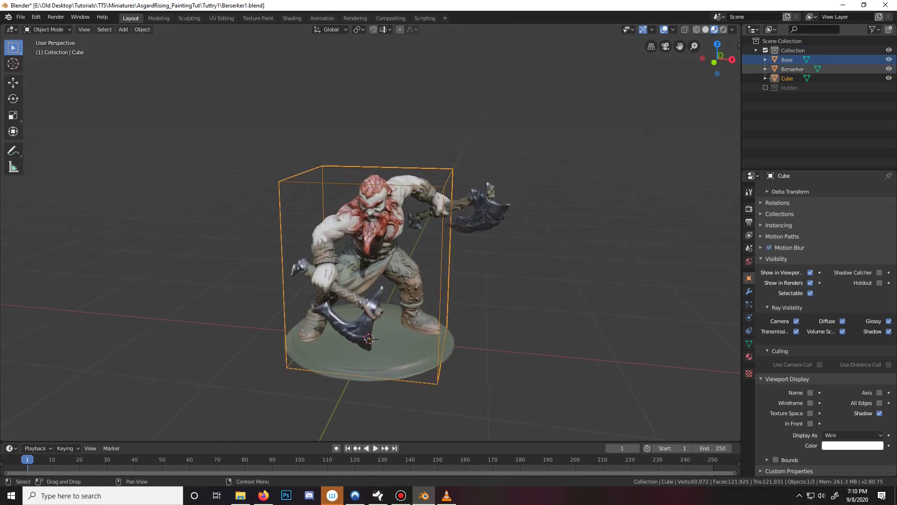
Rename the cube object Collider
click(790, 78)
double_click(790, 78)
text(Collider)
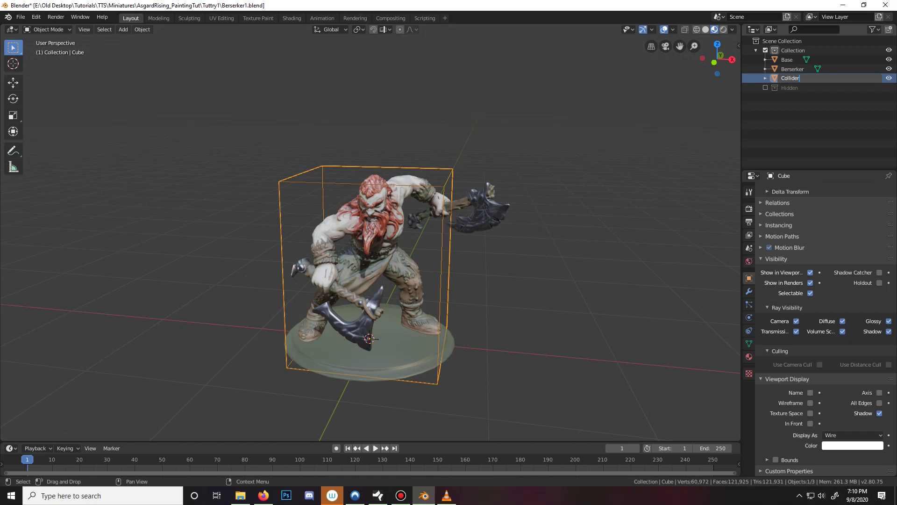
key(Return)
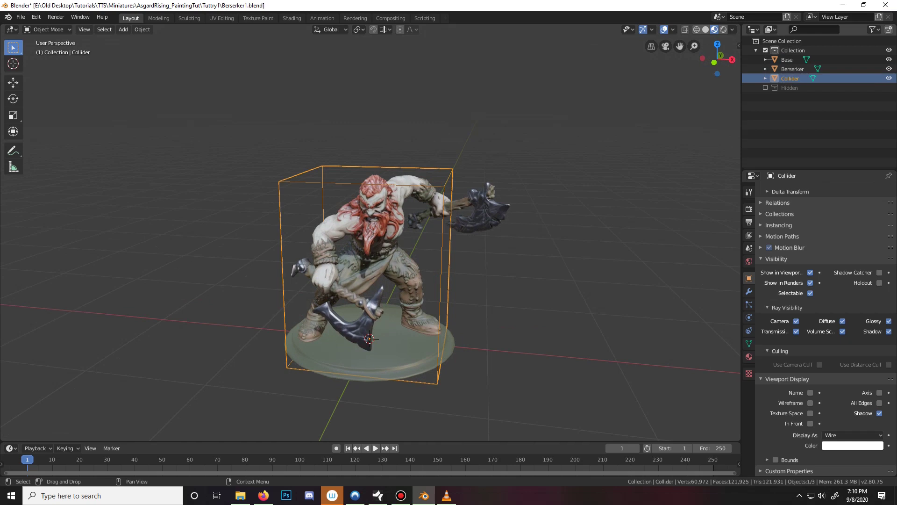
Select the berserker figure and its round base together and save the Blender file
middle_drag(468, 243, 440, 249)
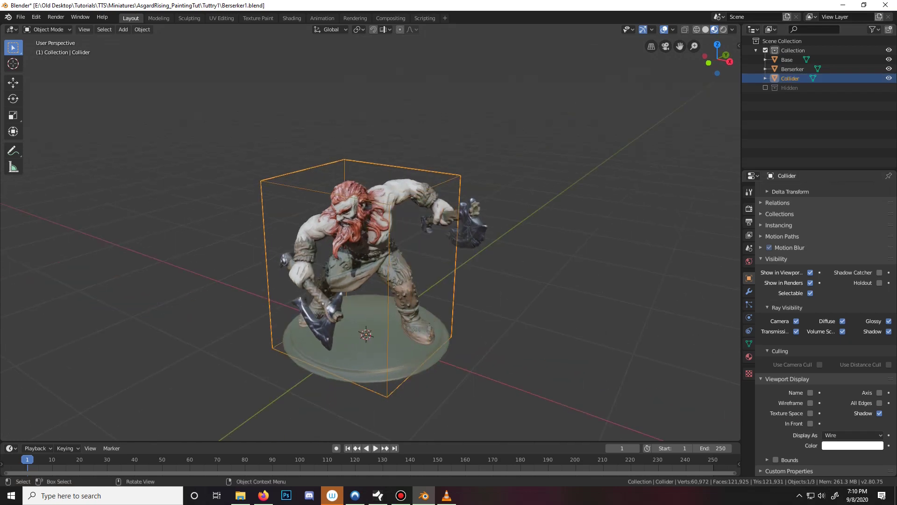
click(355, 253)
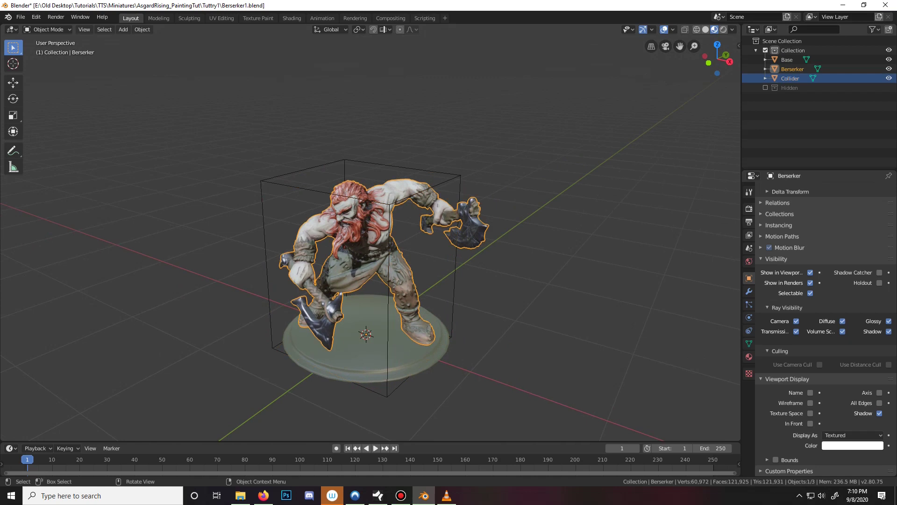
key(shift)
shift+click(366, 360)
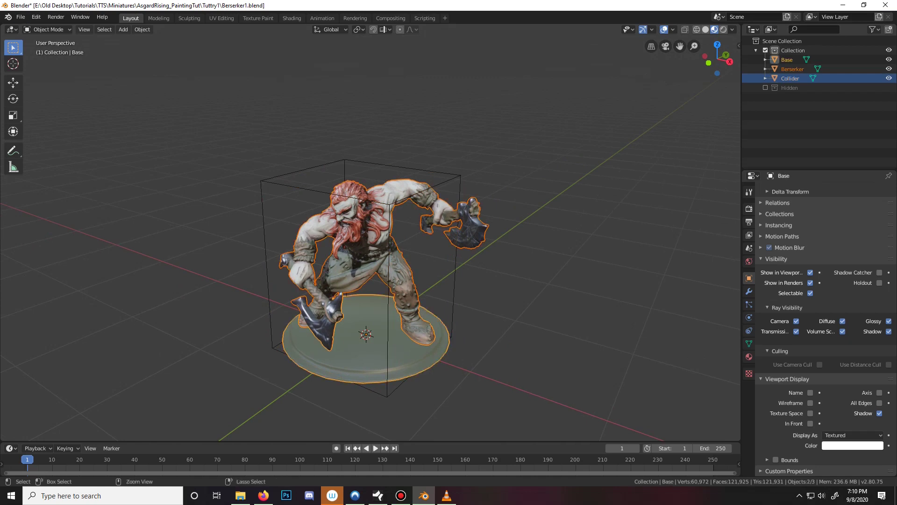
key(ctrl+s)
Export the selected figure and base in Wavefront (.obj) format
click(21, 17)
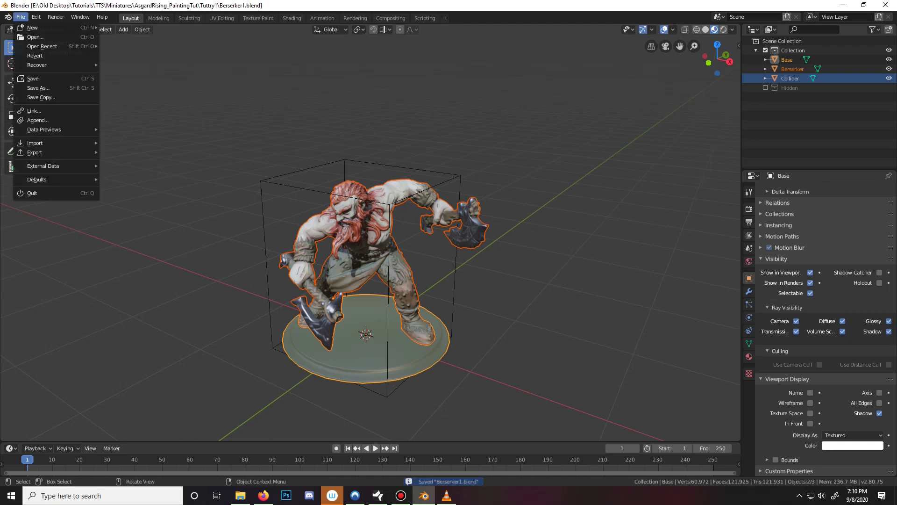
mouse_move(34, 152)
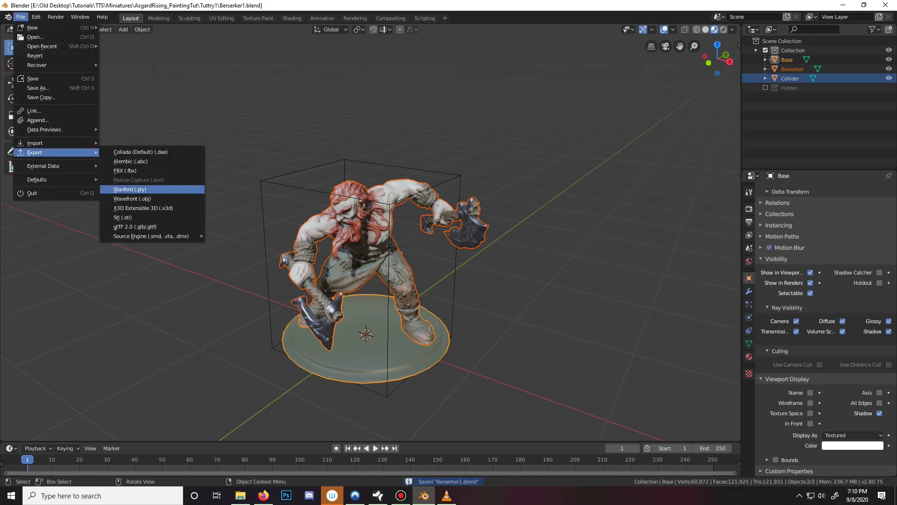
click(133, 199)
key(Return)
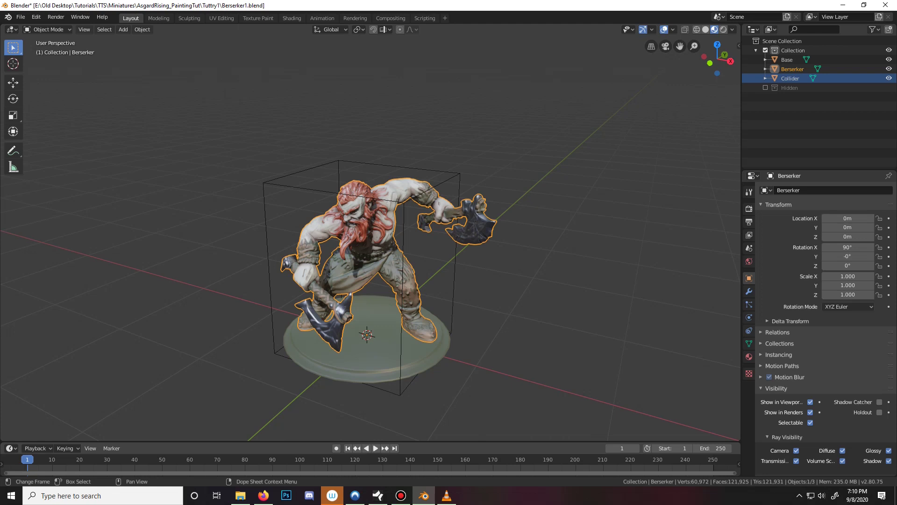
Add a Decimate modifier to the berserker figure with a collapse ratio of 0.25
middle_drag(367, 262, 339, 261)
middle_drag(346, 215, 342, 214)
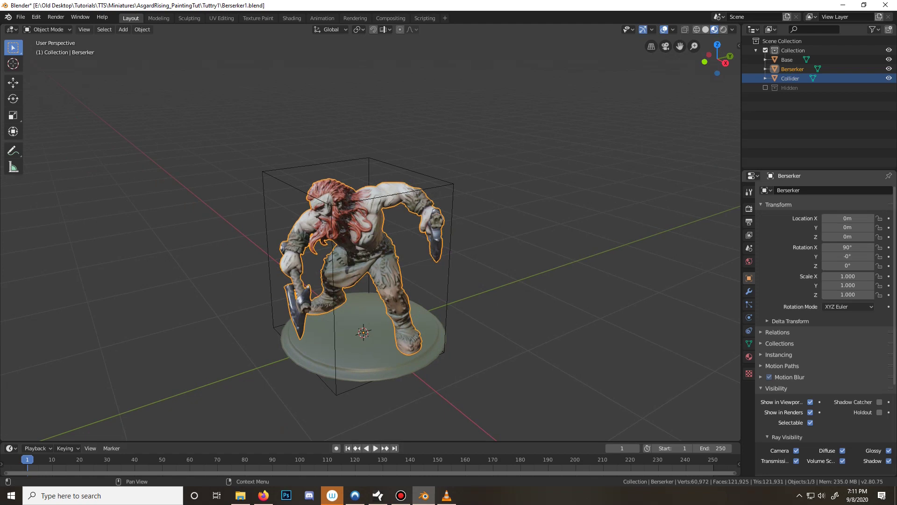
click(749, 291)
click(826, 190)
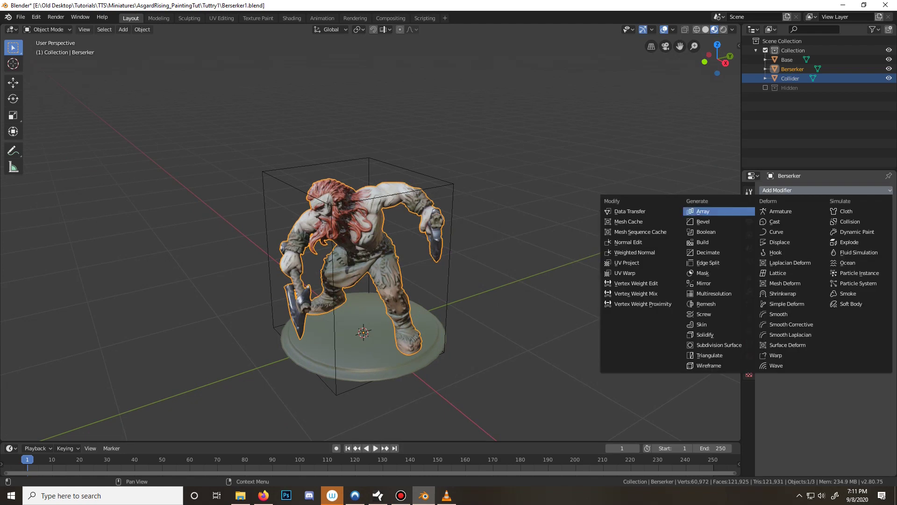
click(718, 252)
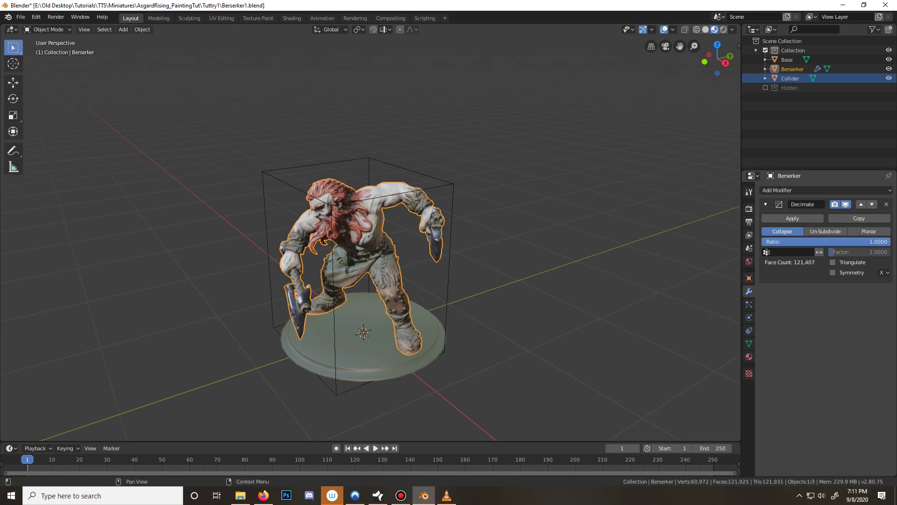
click(826, 242)
text(.25)
key(Return)
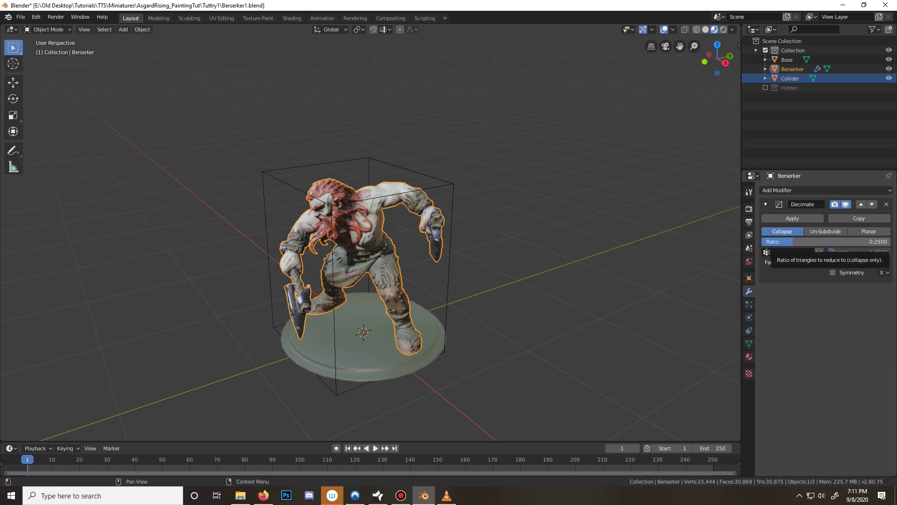
Set the Decimate ratio to 0.15 and inspect the simplified berserker up close
click(826, 242)
text(.15)
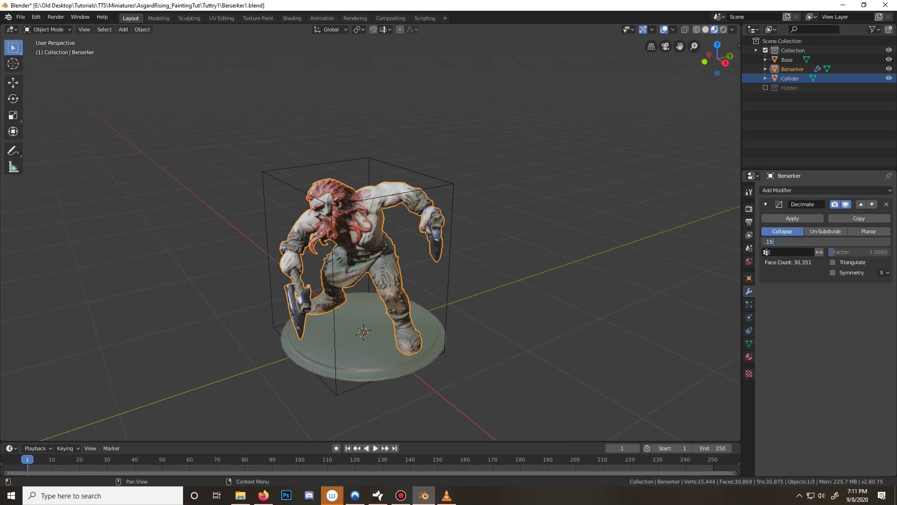
key(Return)
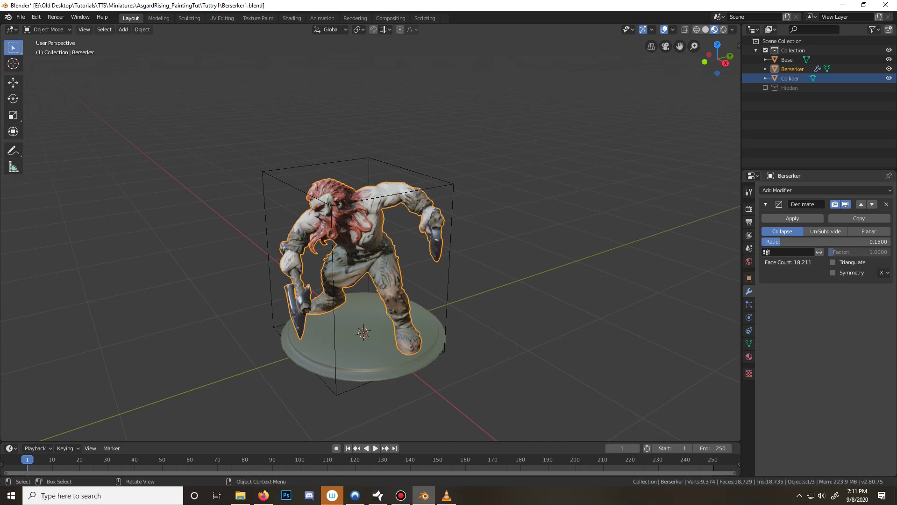
scroll(369, 234, up, 3)
middle_drag(369, 233, 325, 235)
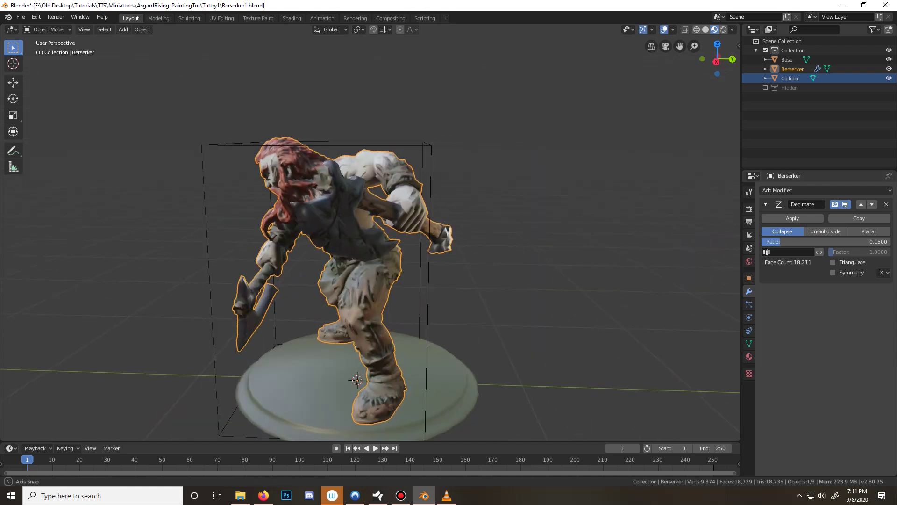
Set the figure's Decimate ratio to 0.1 and inspect the reduced mesh from several sides
click(825, 241)
text(.1)
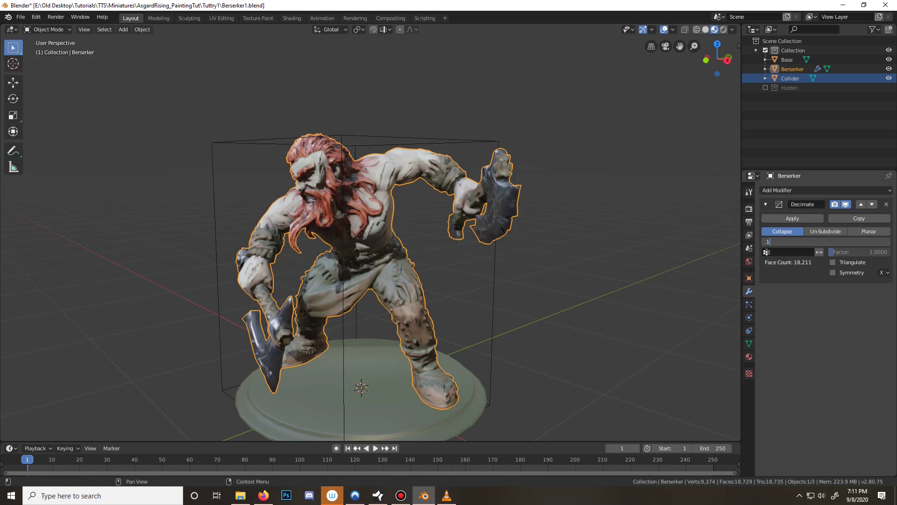
key(Return)
middle_drag(369, 234, 400, 238)
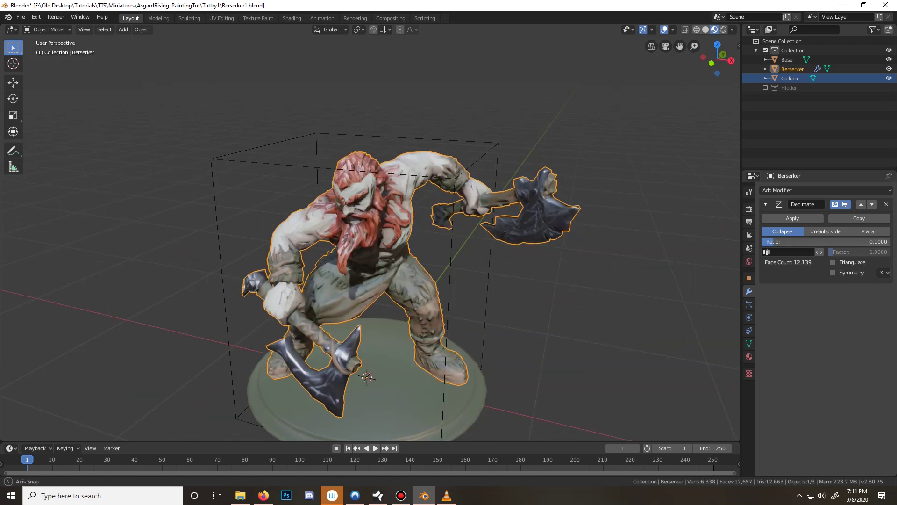
middle_drag(673, 236, 738, 236)
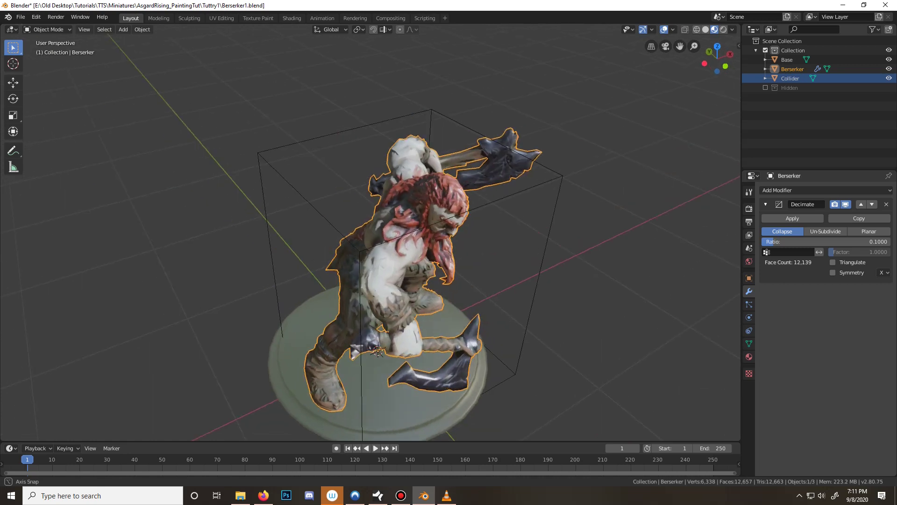
middle_drag(421, 233, 370, 184)
middle_drag(701, 236, 738, 236)
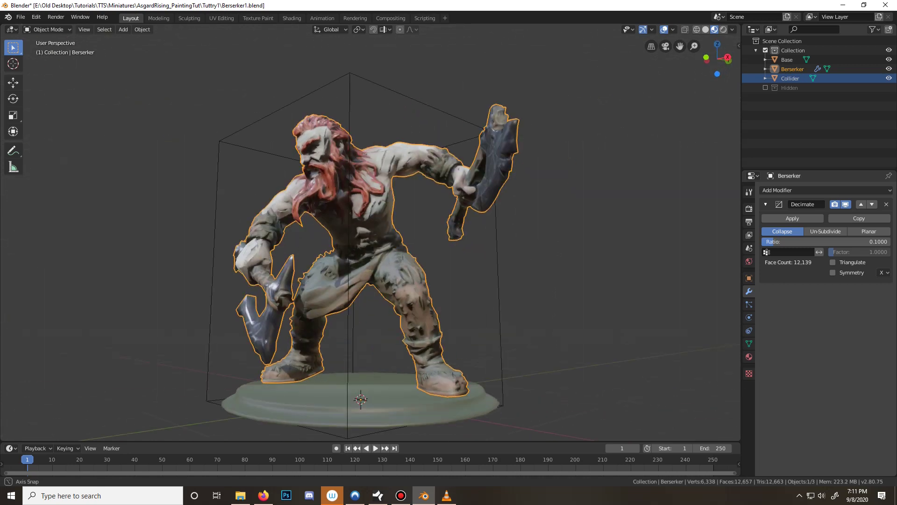
middle_drag(369, 234, 308, 236)
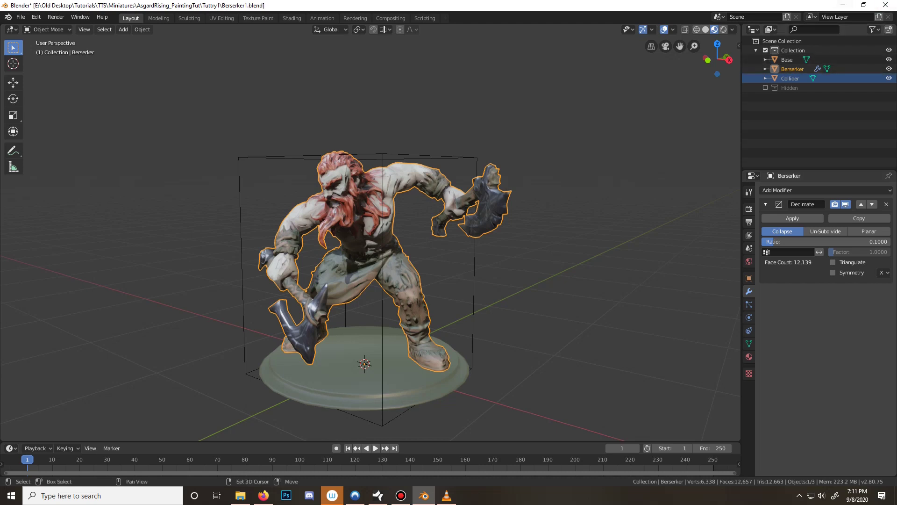
Duplicate the berserker figure in place and move the copy to the Hidden collection
key(shift+d)
key(Escape)
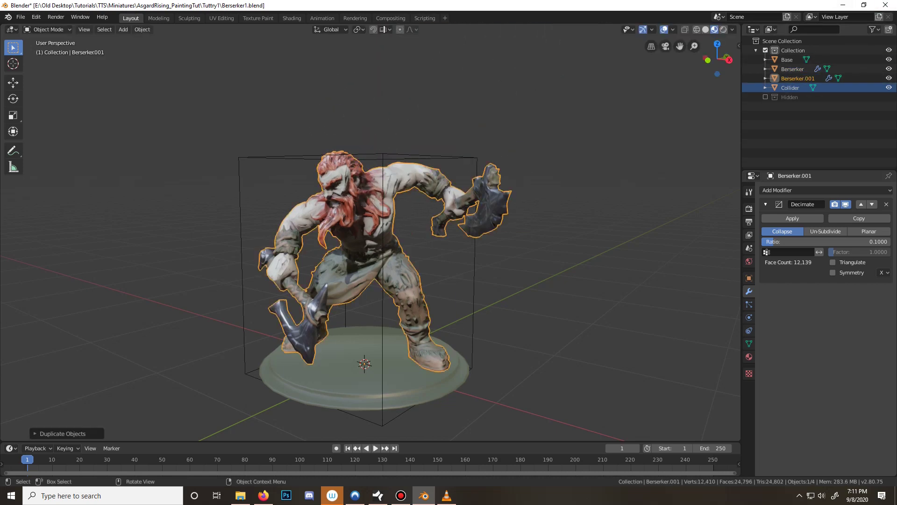
key(m)
key(Return)
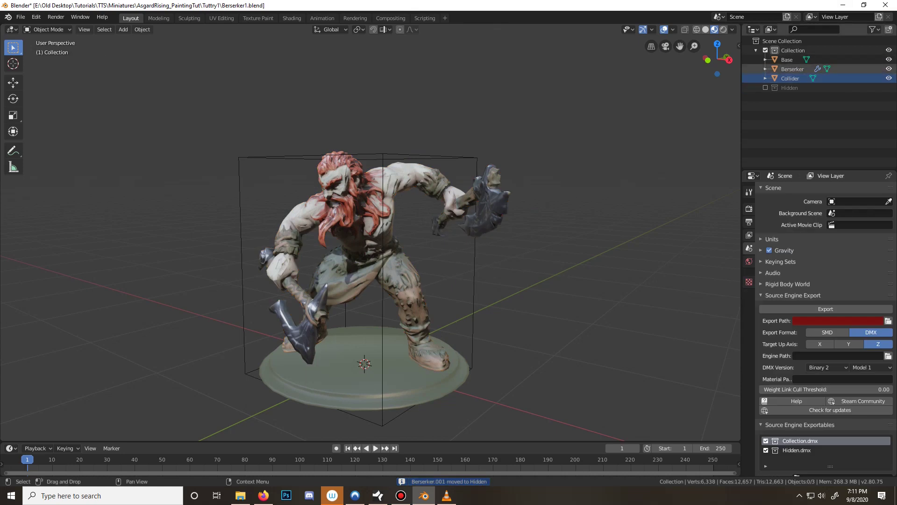
Apply the Decimate modifier on the original Berserker object and check the figure from behind
click(792, 69)
click(792, 218)
middle_drag(515, 243, 290, 238)
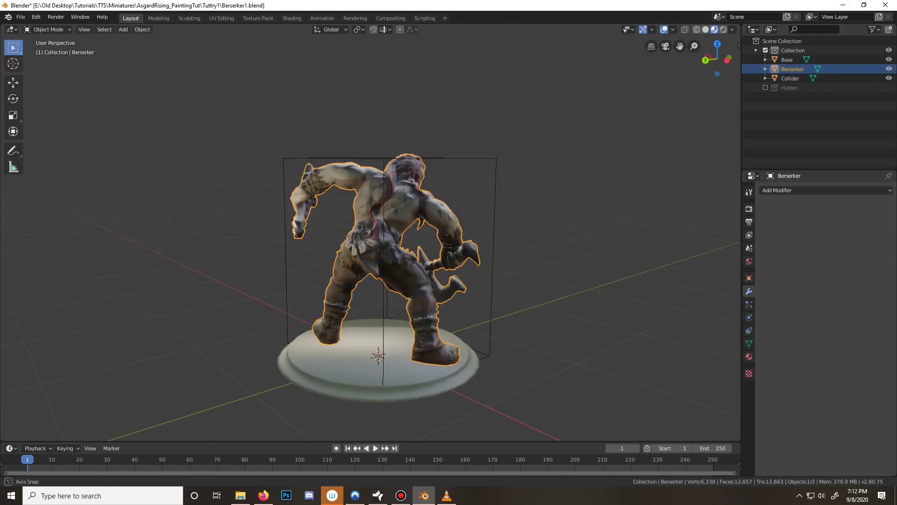
middle_drag(515, 234, 626, 234)
Add the round base to the selection with the berserker figure and save the Blender file
shift+click(365, 336)
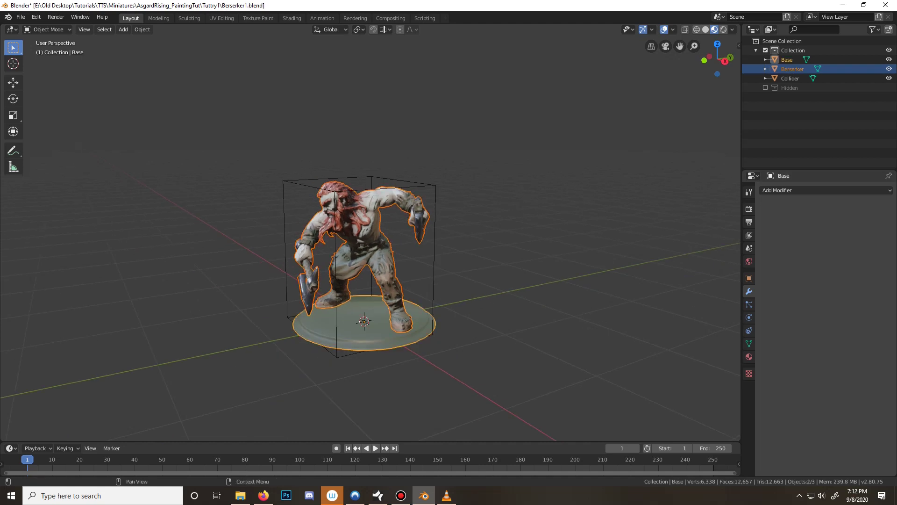
mouse_move(364, 280)
middle_down()
mouse_move(472, 280)
mouse_move(350, 281)
middle_up()
middle_drag(369, 234, 327, 234)
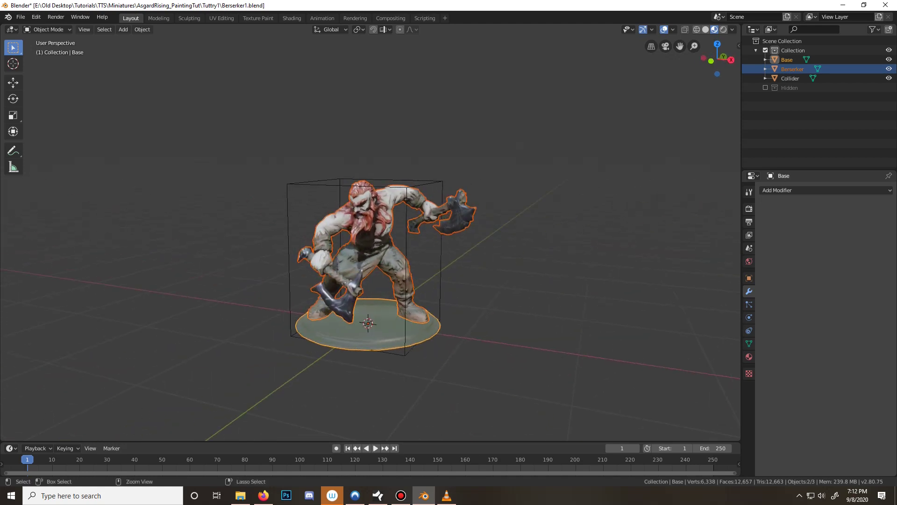
key(ctrl+s)
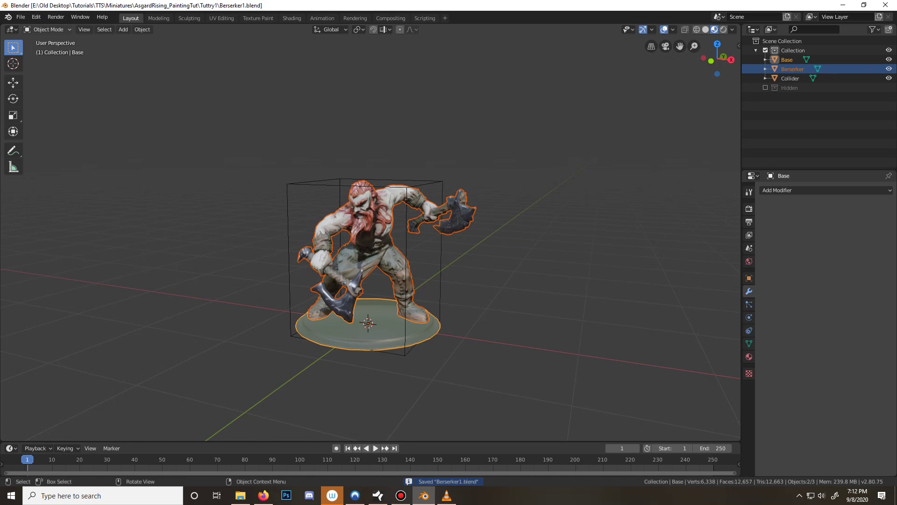
click(21, 17)
mouse_move(52, 149)
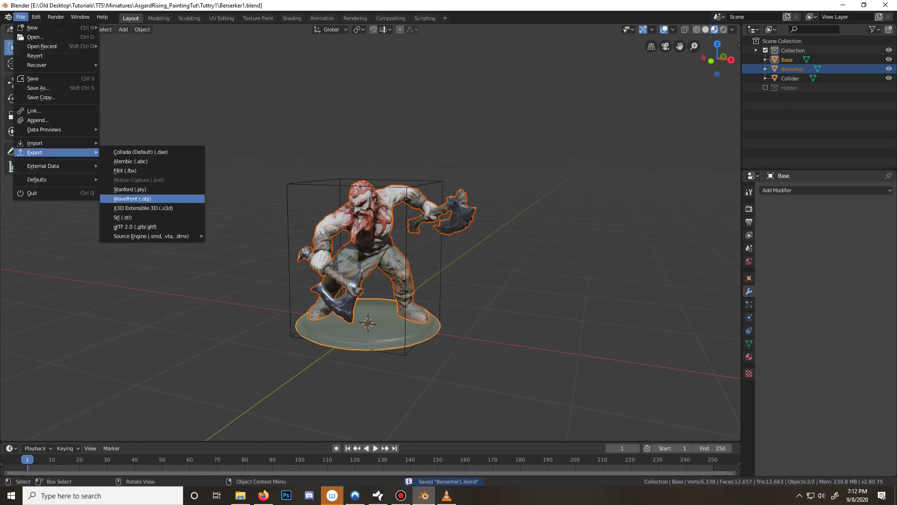
click(136, 198)
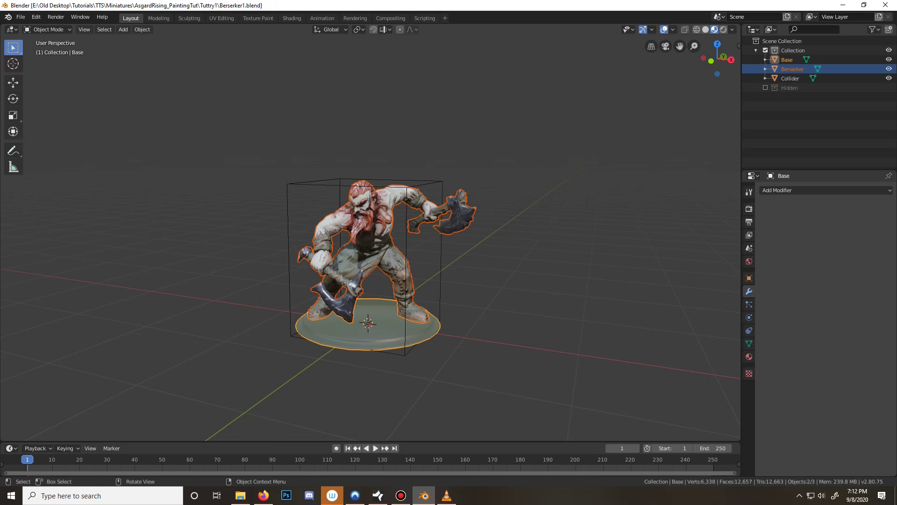
Export the selected figure and base in Wavefront format as Berserker1.obj with Selection Only enabled, overwriting the existing file
middle_drag(421, 234, 385, 243)
click(20, 17)
mouse_move(47, 152)
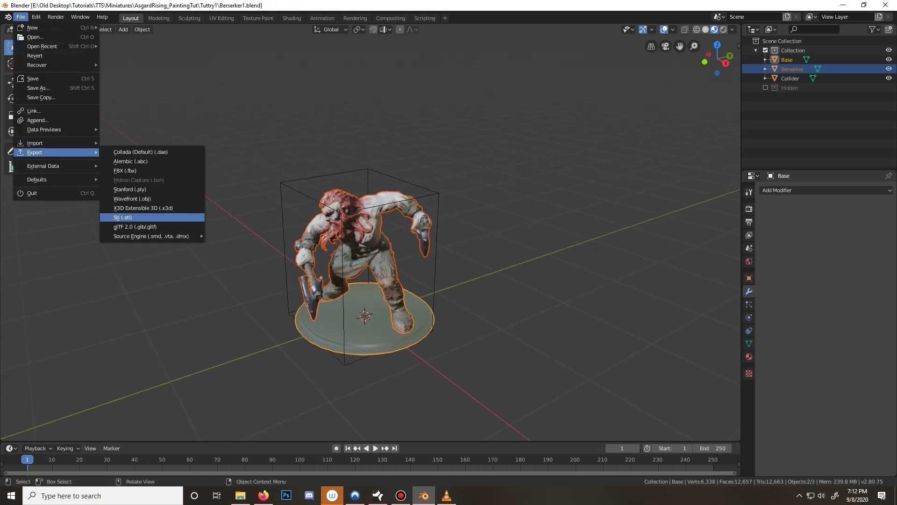
click(140, 199)
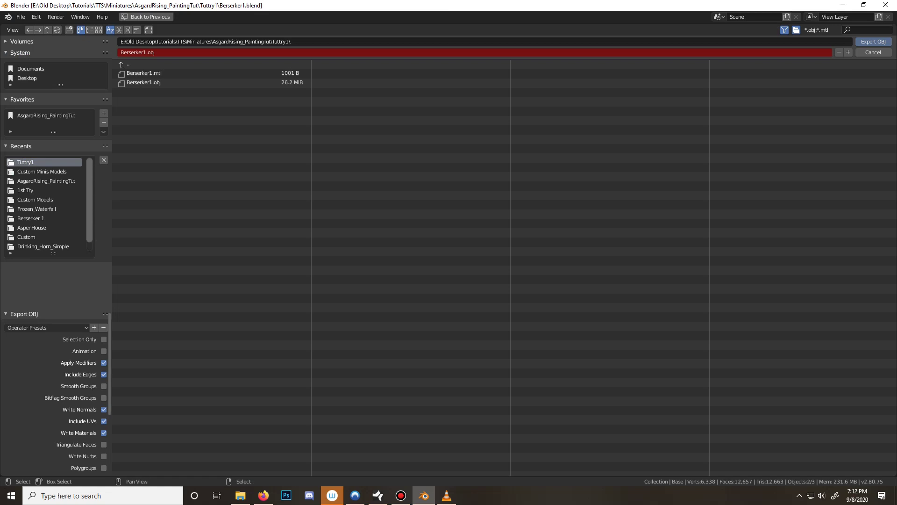
click(103, 339)
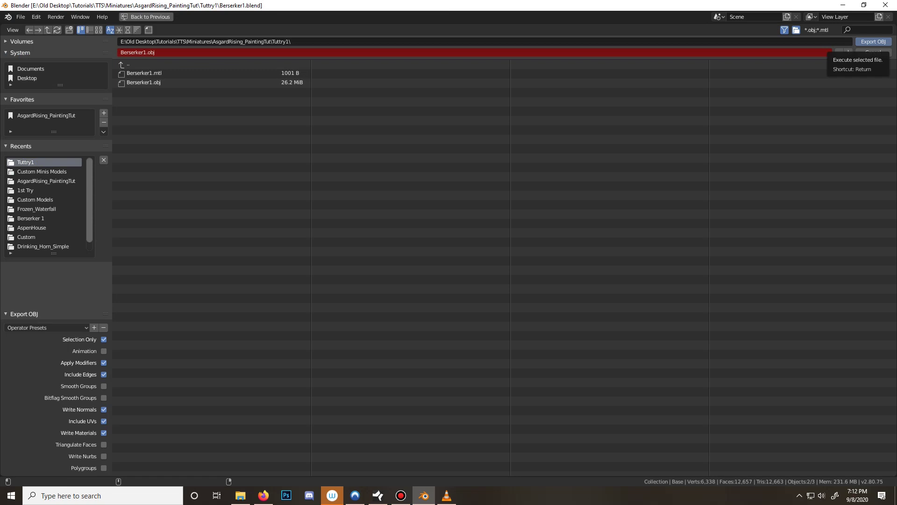
click(873, 42)
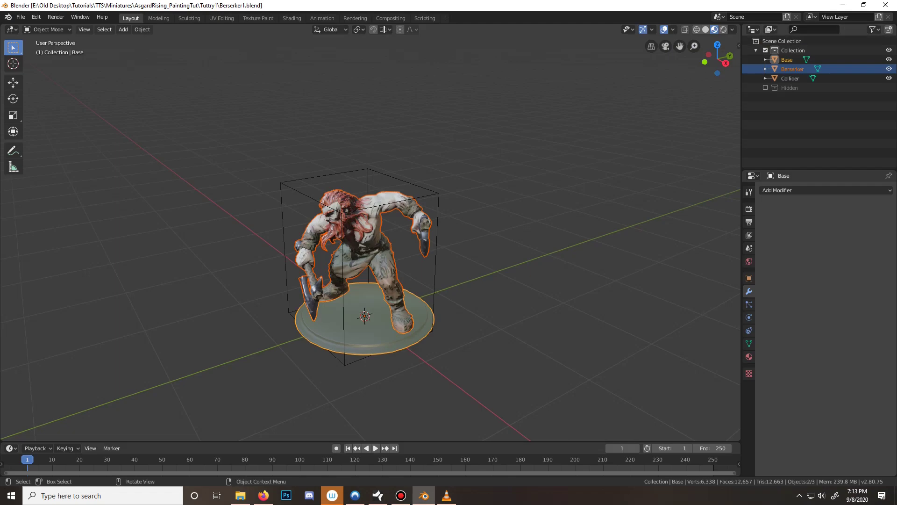
Select only the Collider box and export it in Wavefront format as Berserker1_coll.obj
click(438, 243)
middle_drag(437, 243, 452, 239)
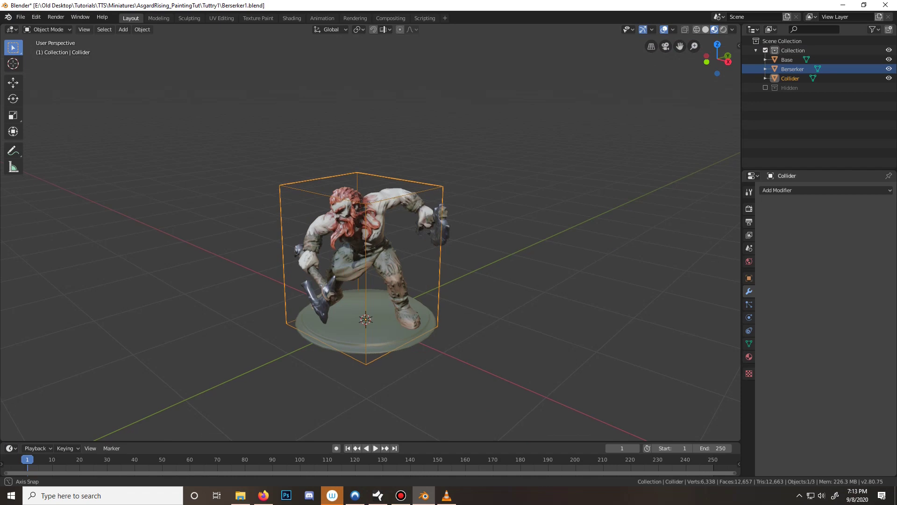
click(21, 17)
mouse_move(38, 153)
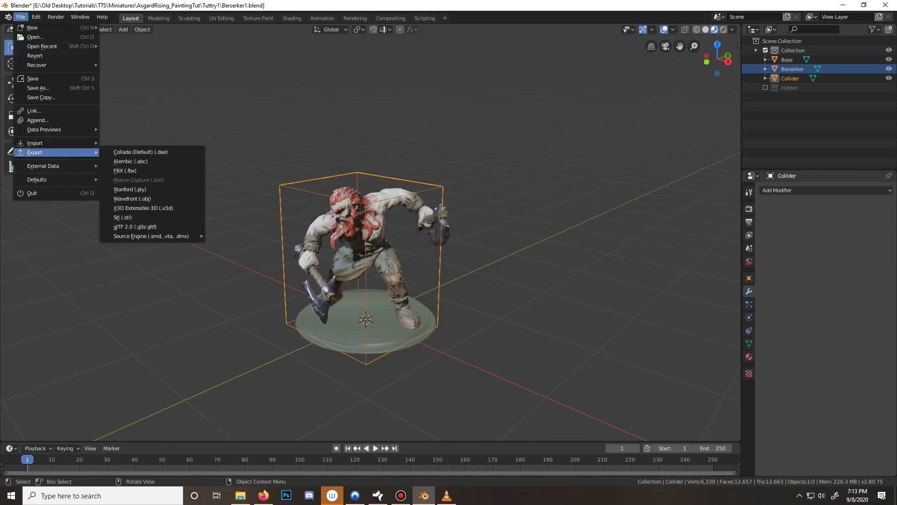
click(132, 199)
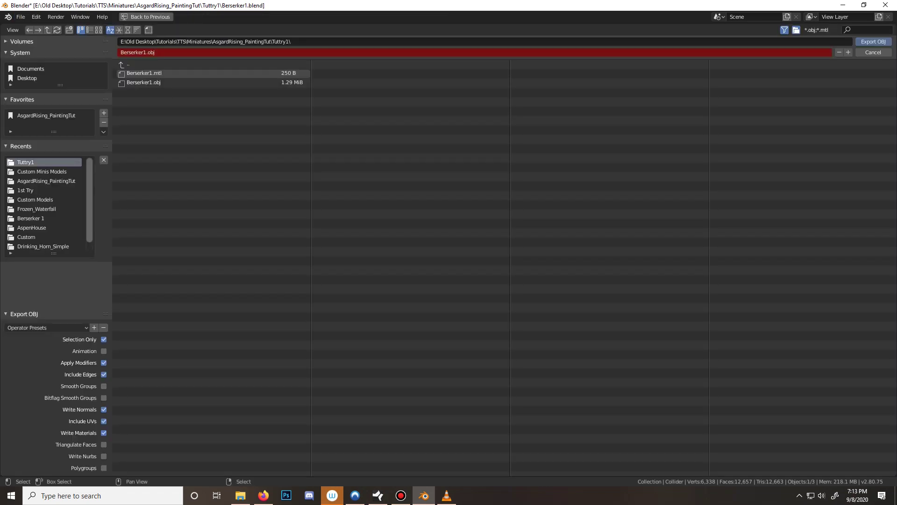
text(_coll)
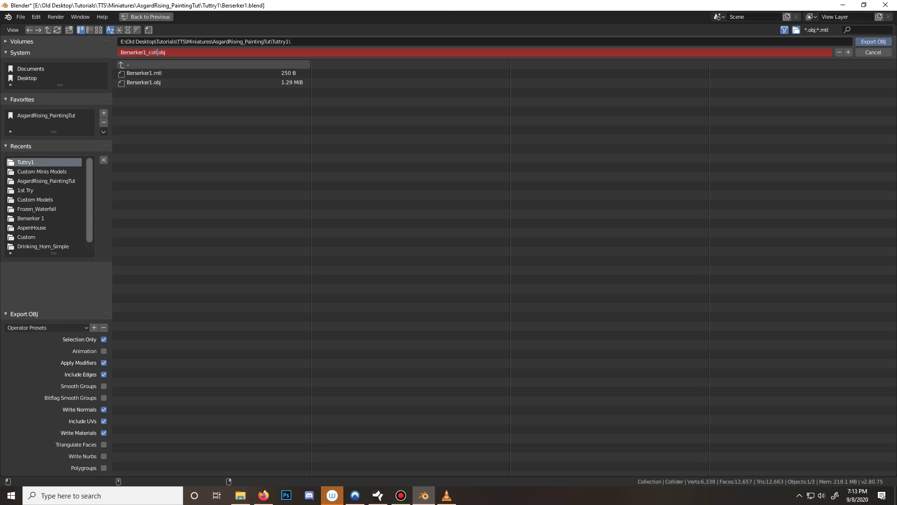
key(Return)
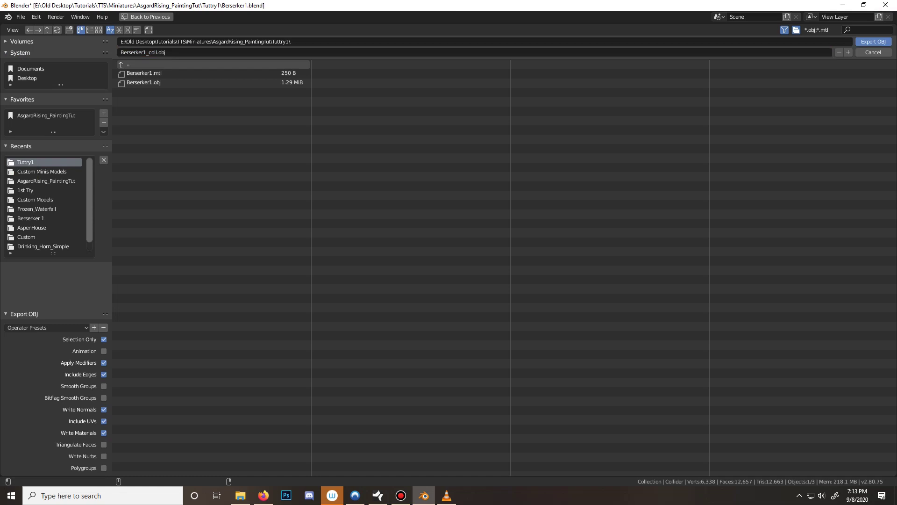
click(873, 41)
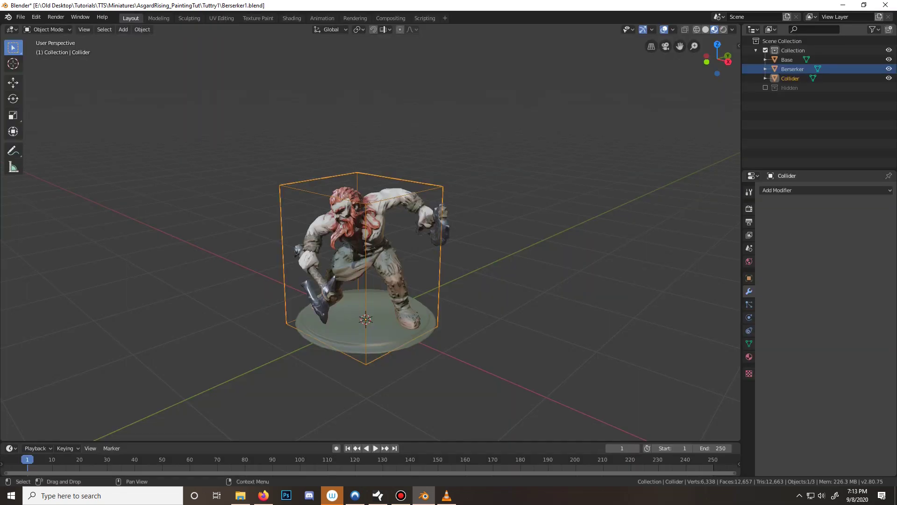
Save the Blender file after exporting the collider
middle_drag(449, 233, 426, 234)
key(ctrl)
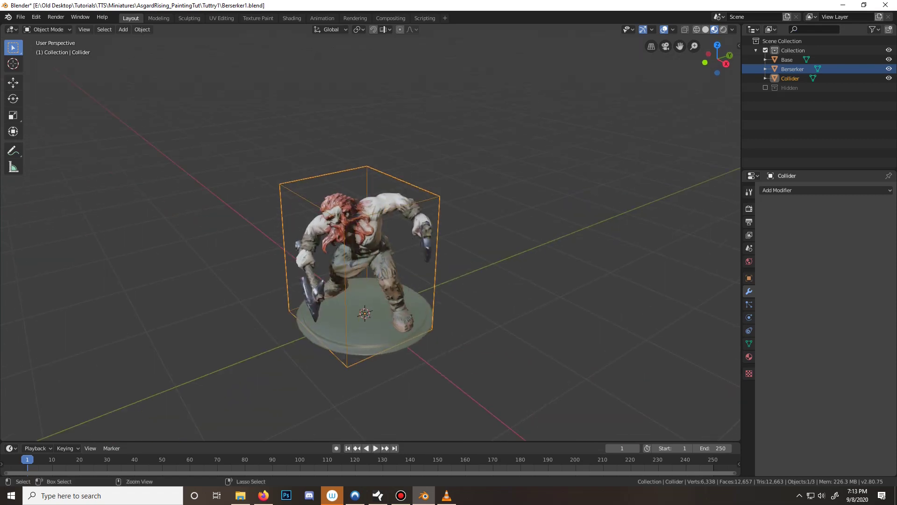
key(ctrl+s)
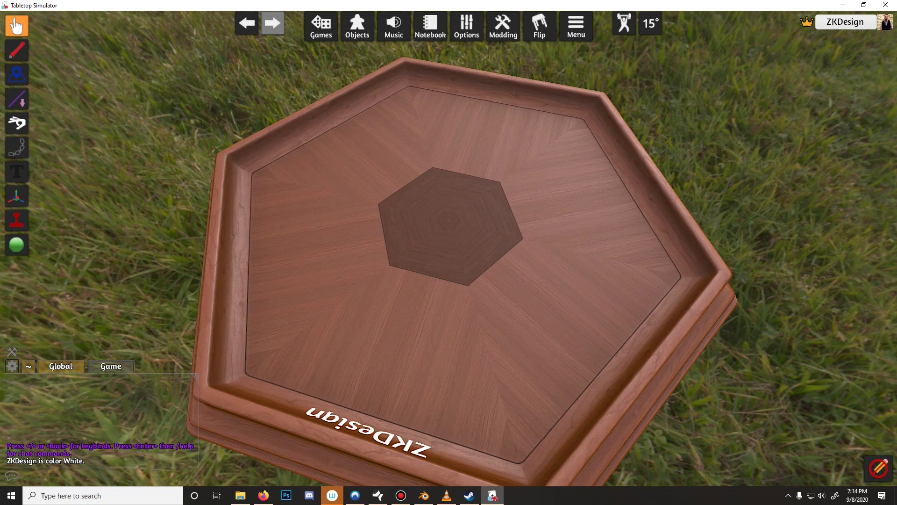
Place a custom Model component on the table near the dark central hexagon
scroll(449, 252, up, 1)
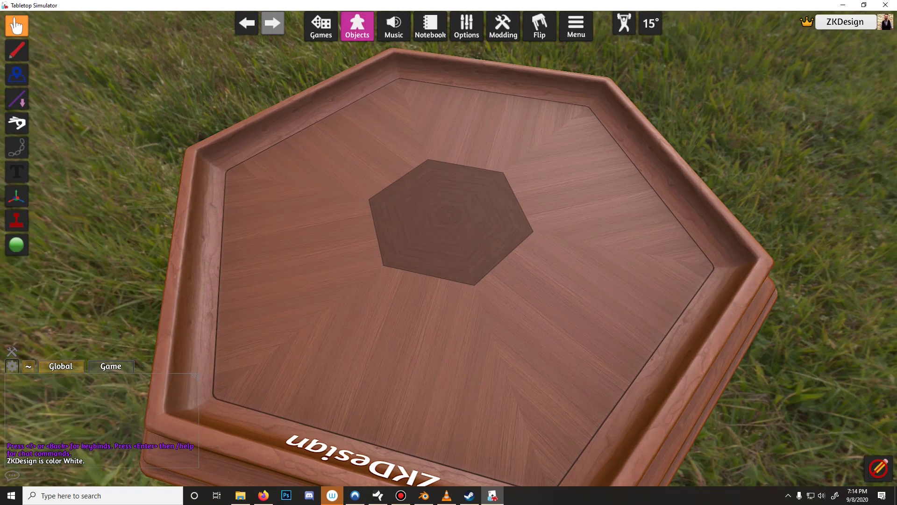
click(357, 27)
click(731, 148)
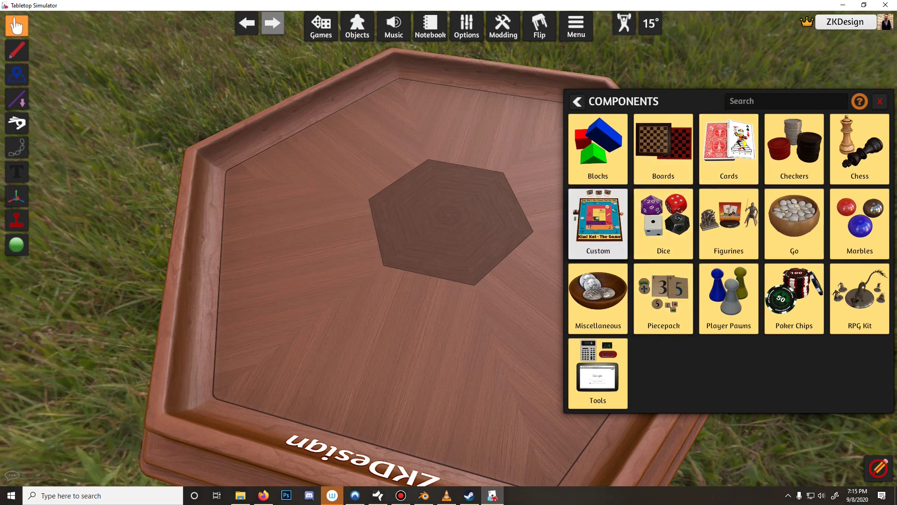
click(598, 223)
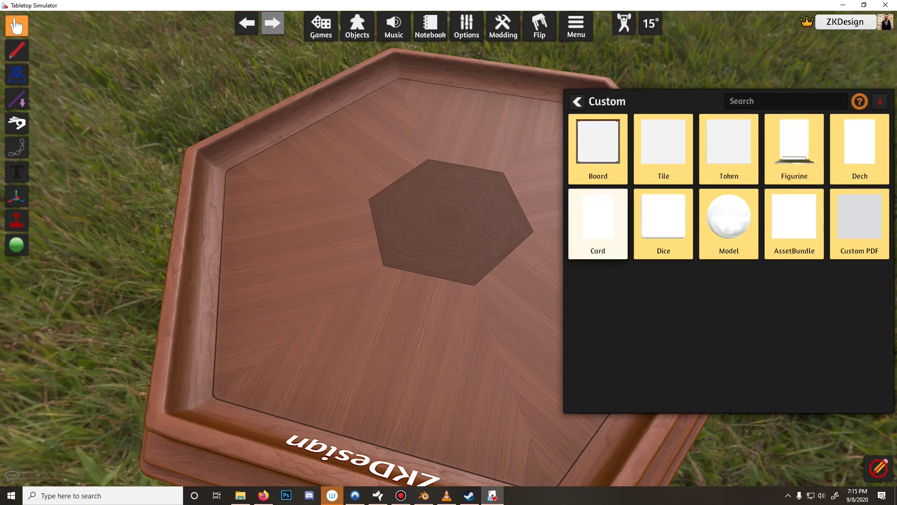
drag(729, 223, 414, 252)
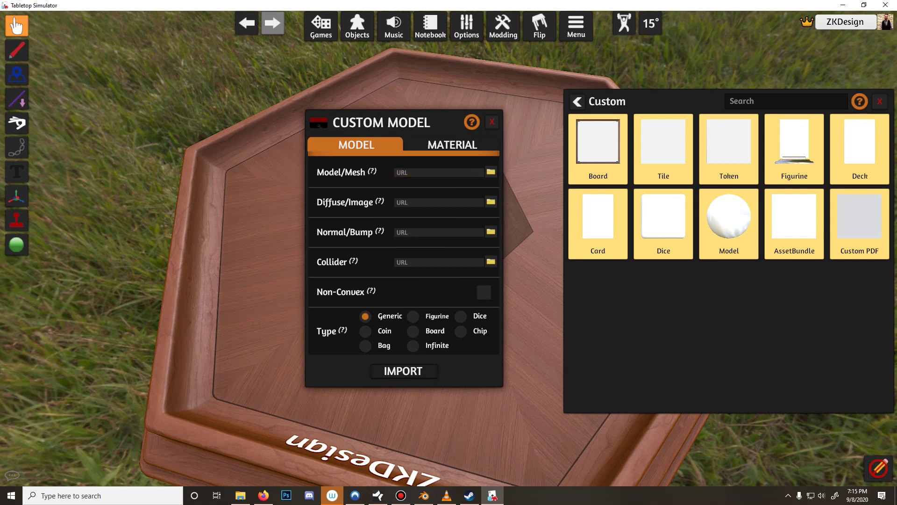
Browse for the model mesh under E:\Old Desktop\Tutorials\TTS\Miniatures and open its Tuttry1 project subfolder
click(490, 172)
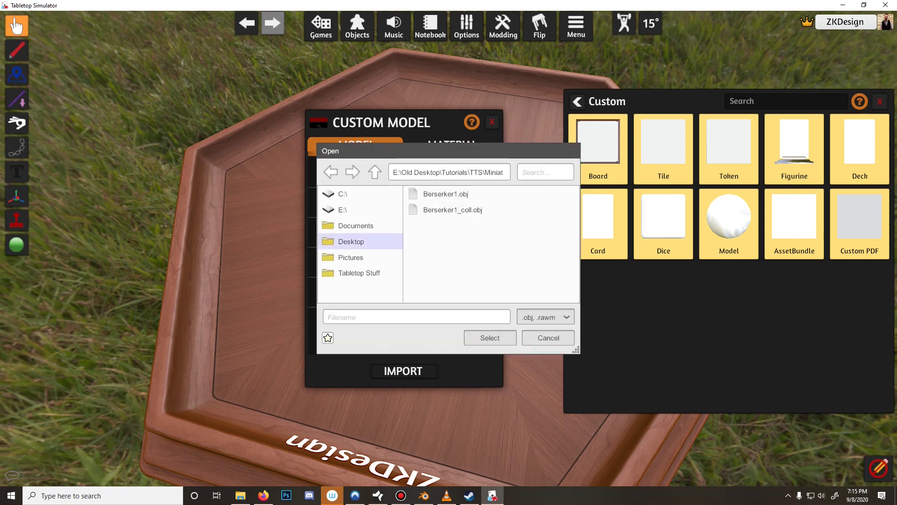
click(342, 210)
scroll(486, 236, down, 5)
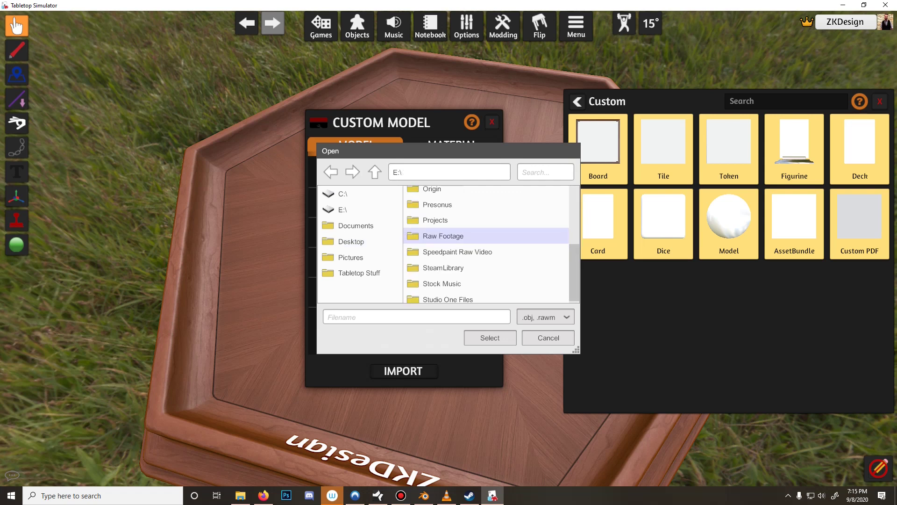
scroll(486, 255, up, 2)
double_click(442, 224)
scroll(468, 262, down, 5)
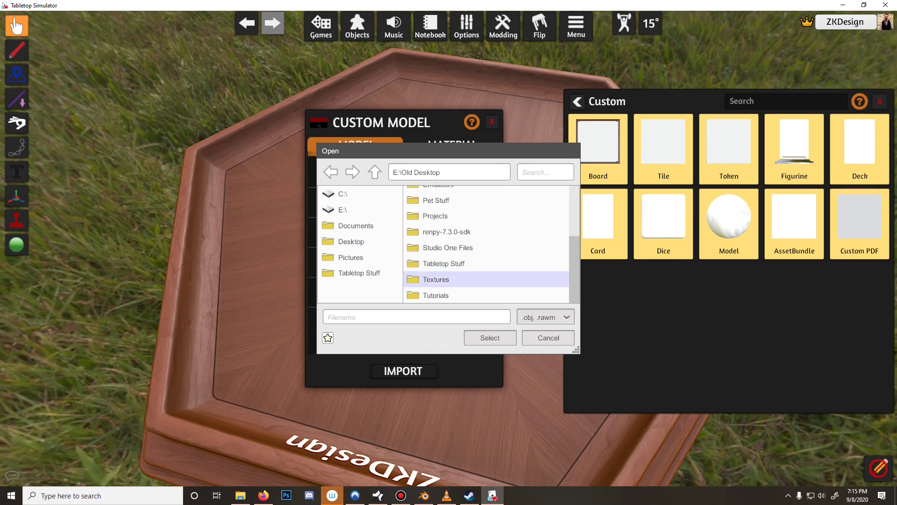
double_click(436, 295)
click(430, 193)
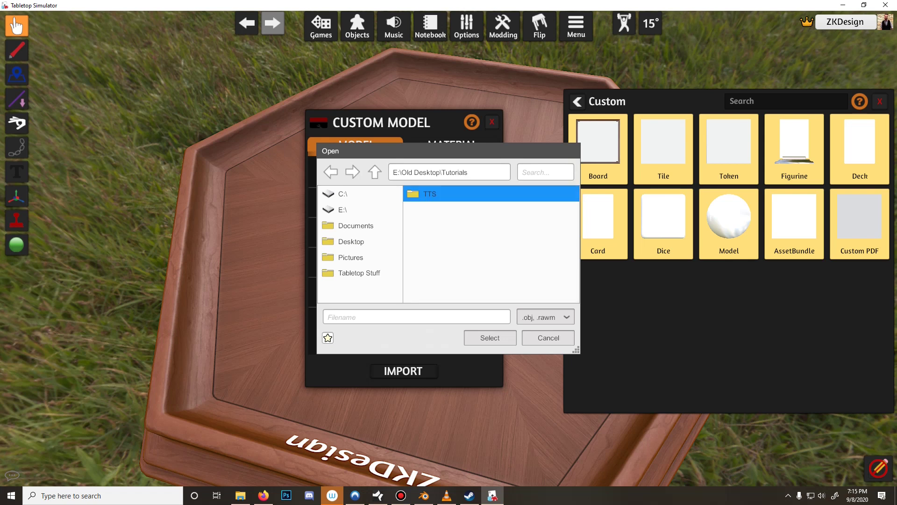
double_click(429, 193)
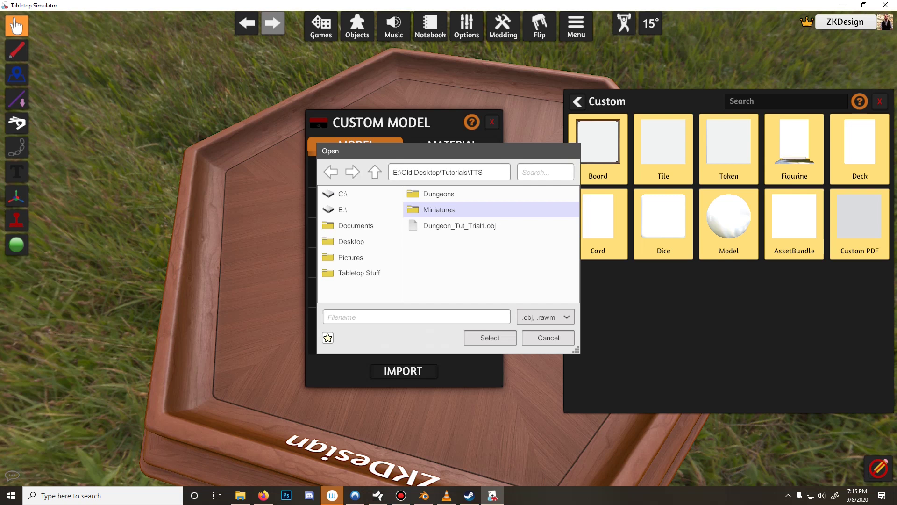
double_click(439, 210)
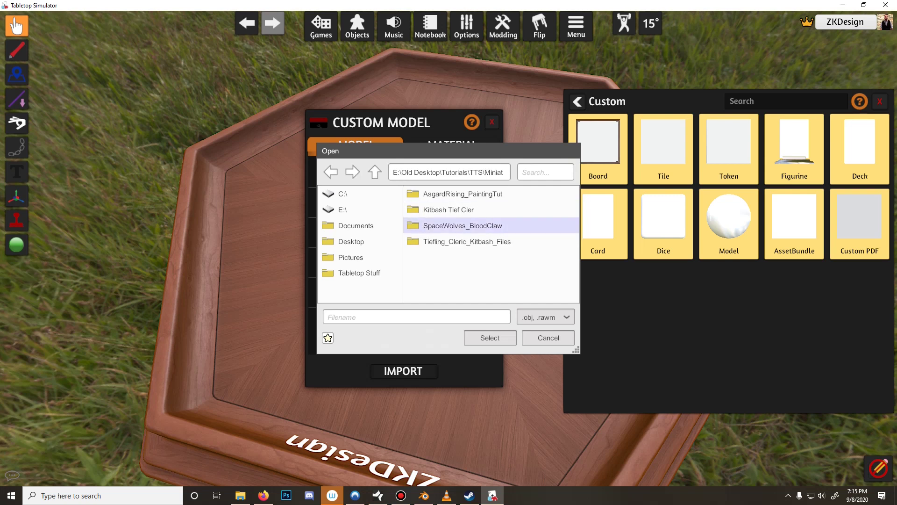
double_click(439, 209)
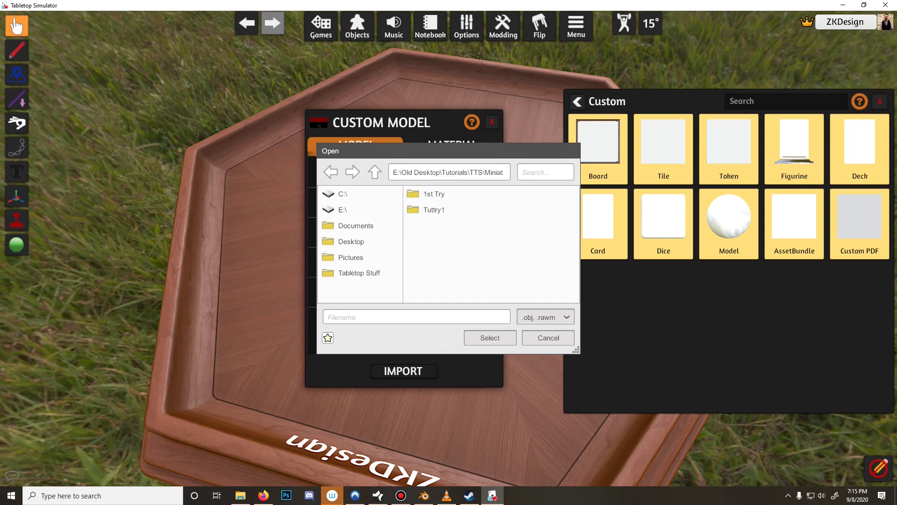
click(435, 210)
double_click(435, 209)
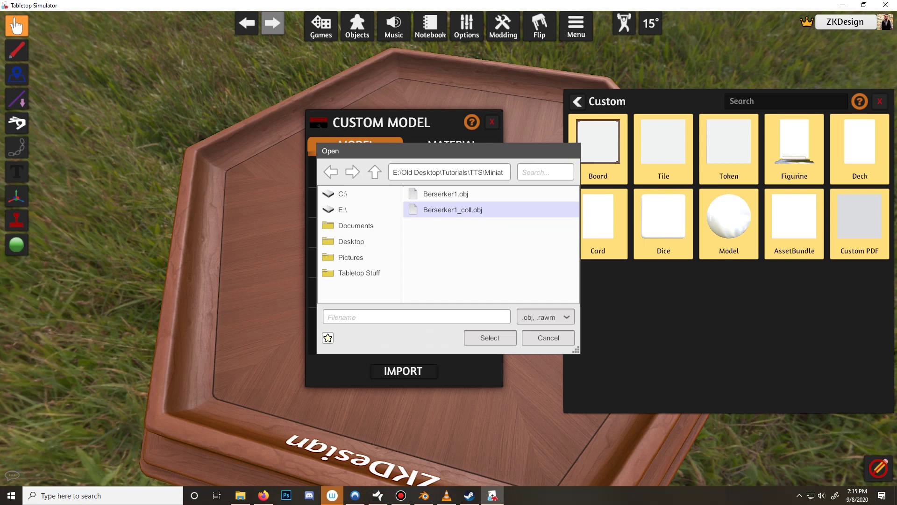
Choose Berserker1.obj as the model mesh and upload it to the Steam Cloud root folder as Berserker1
double_click(435, 209)
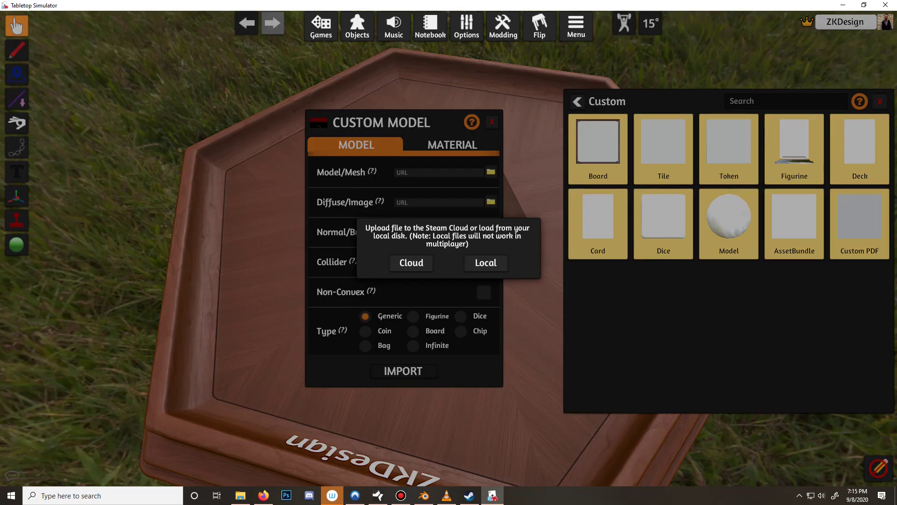
click(411, 263)
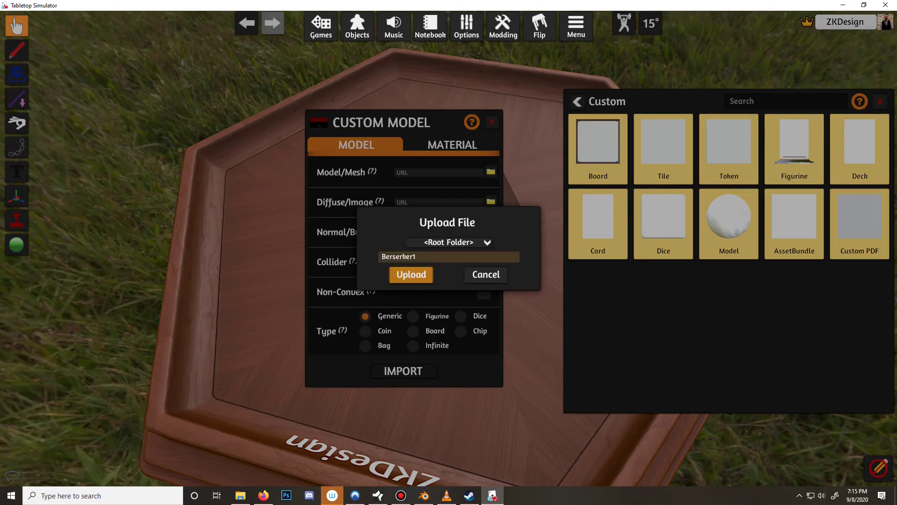
click(411, 275)
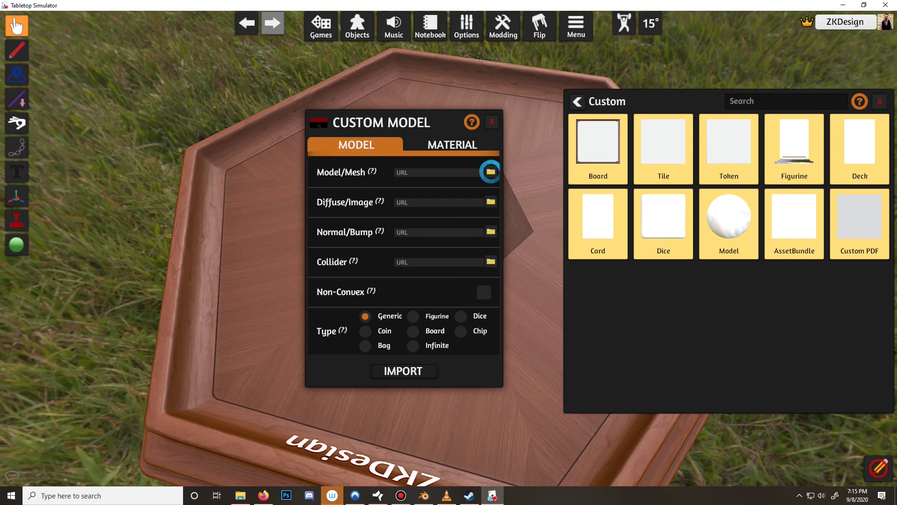
Assign Berserker_Baked.png as the diffuse image and upload it to the Steam Cloud
click(440, 203)
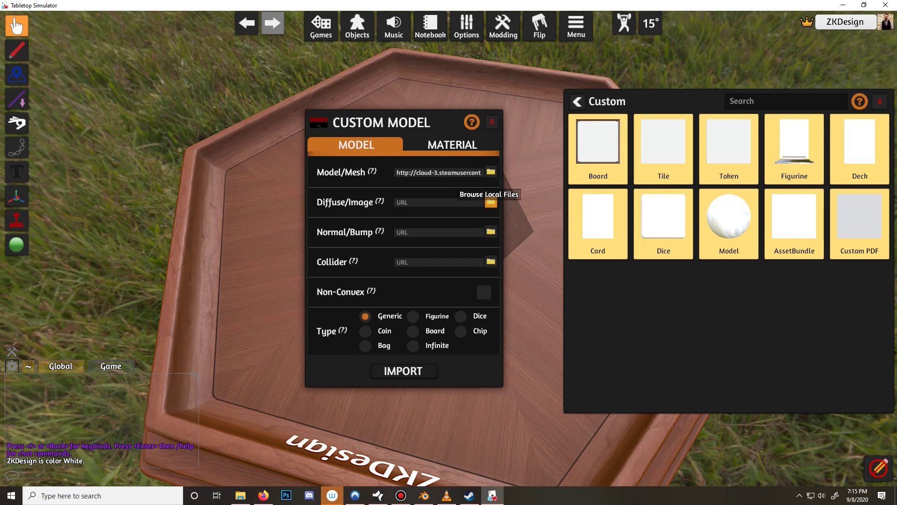
click(491, 203)
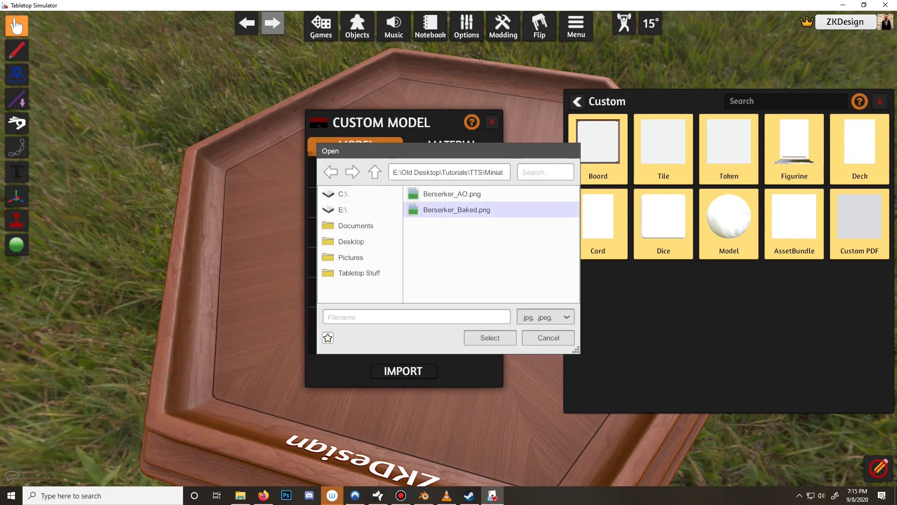
double_click(457, 210)
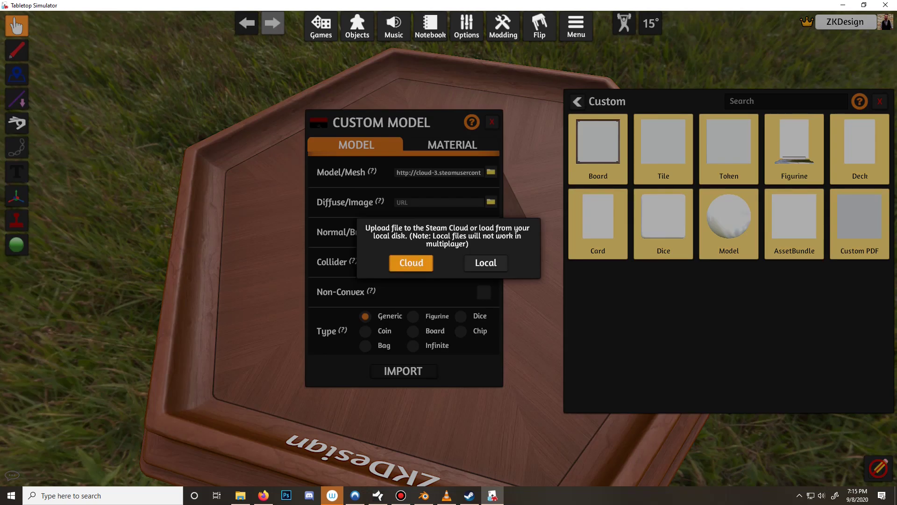
click(411, 263)
key(Return)
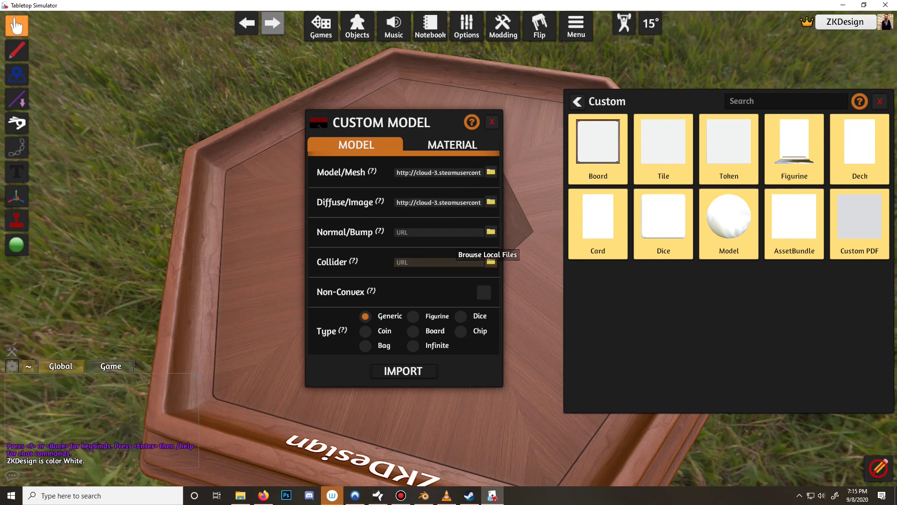
Assign Berserker1_coll.obj as the collider and upload it to the Steam Cloud root folder
click(490, 262)
click(453, 210)
click(490, 337)
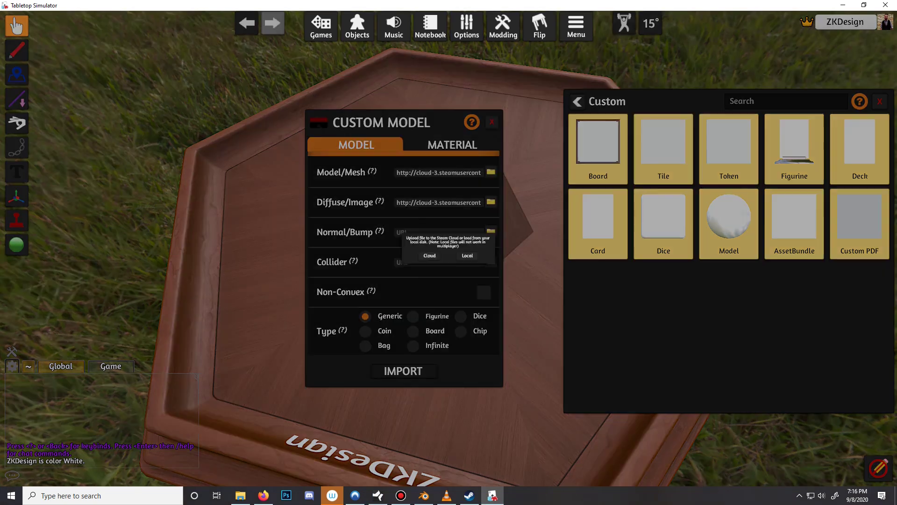
click(411, 262)
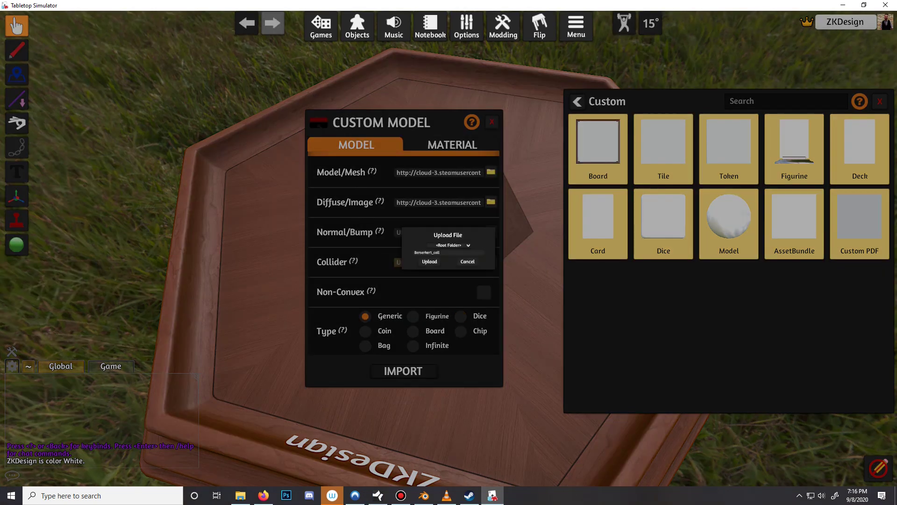
click(430, 261)
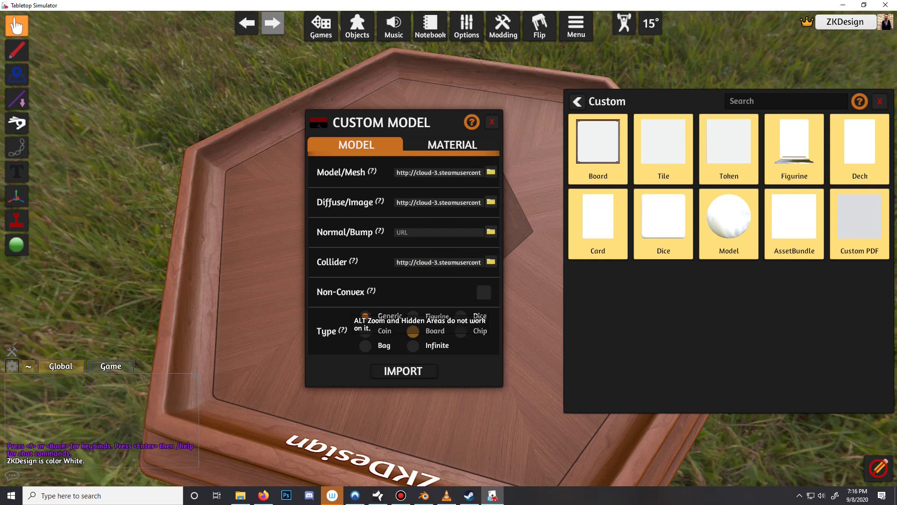
Set the custom model's type to Figurine, import it and close the component browser
click(413, 316)
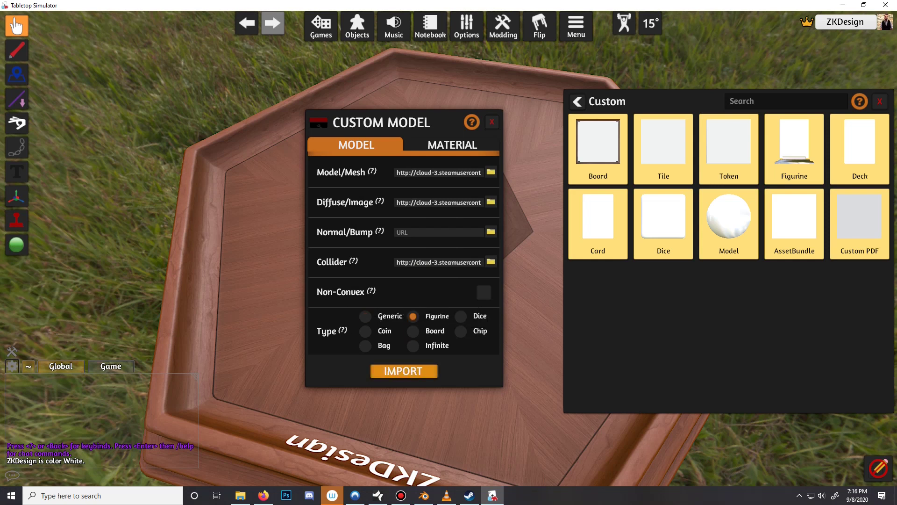
click(403, 371)
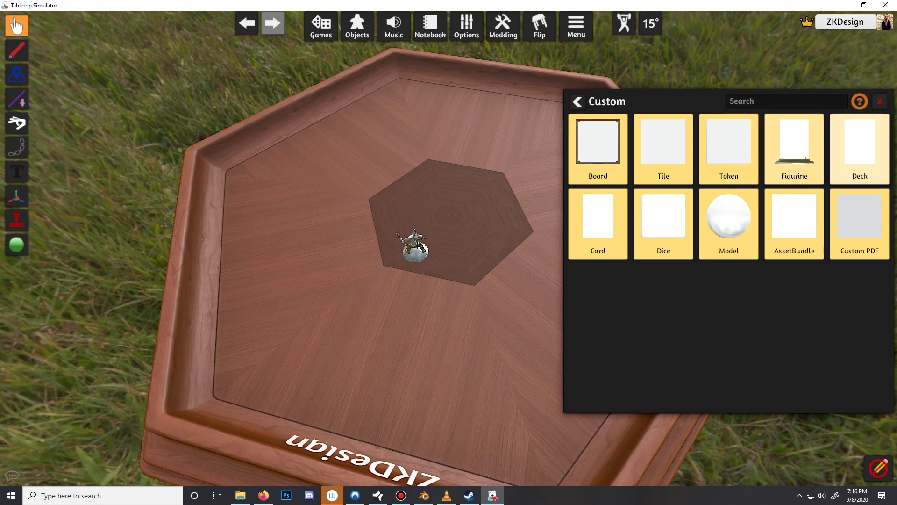
click(880, 102)
Reopen the berserker figurine's custom model settings and change its material to Wood
right_drag(514, 280, 327, 234)
scroll(449, 253, up, 3)
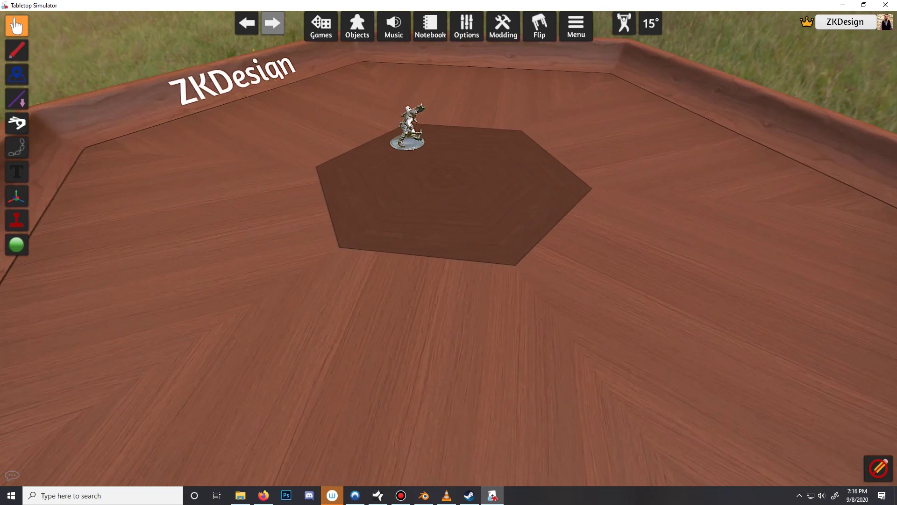
scroll(320, 239, up, 3)
right_click(319, 239)
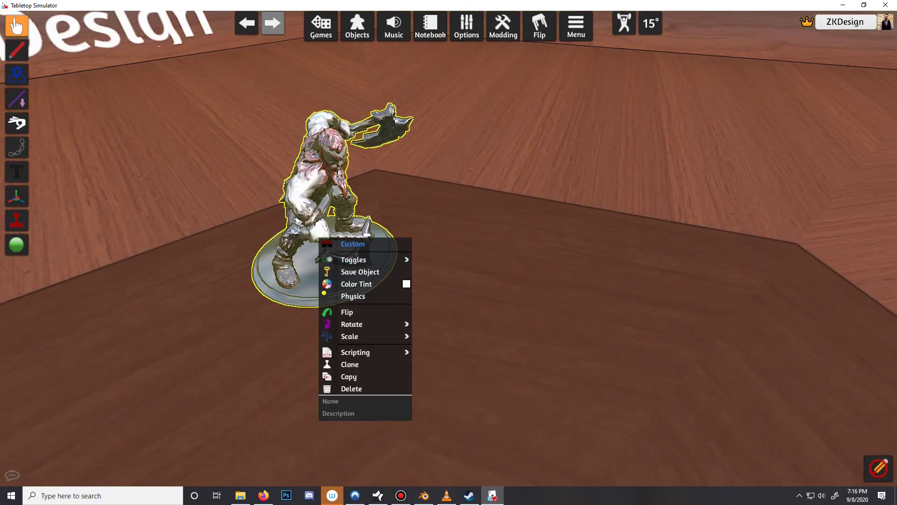
click(353, 244)
click(452, 145)
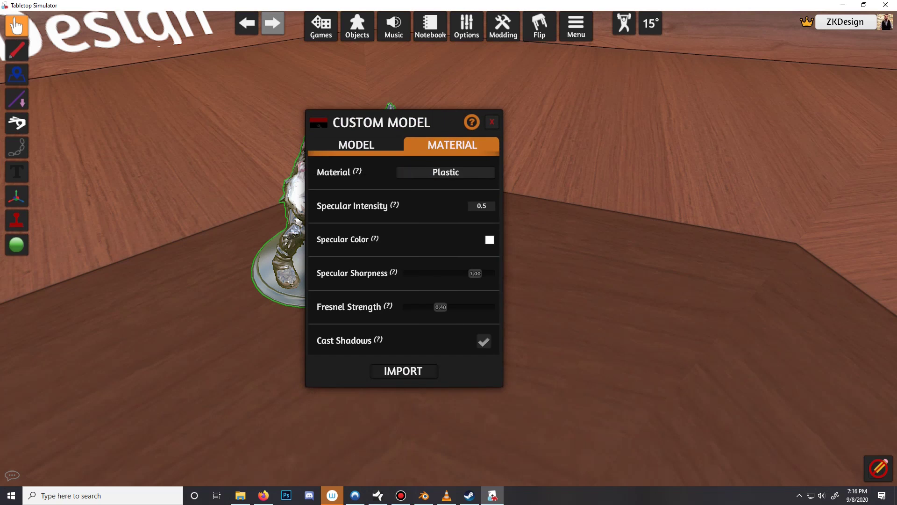
click(446, 172)
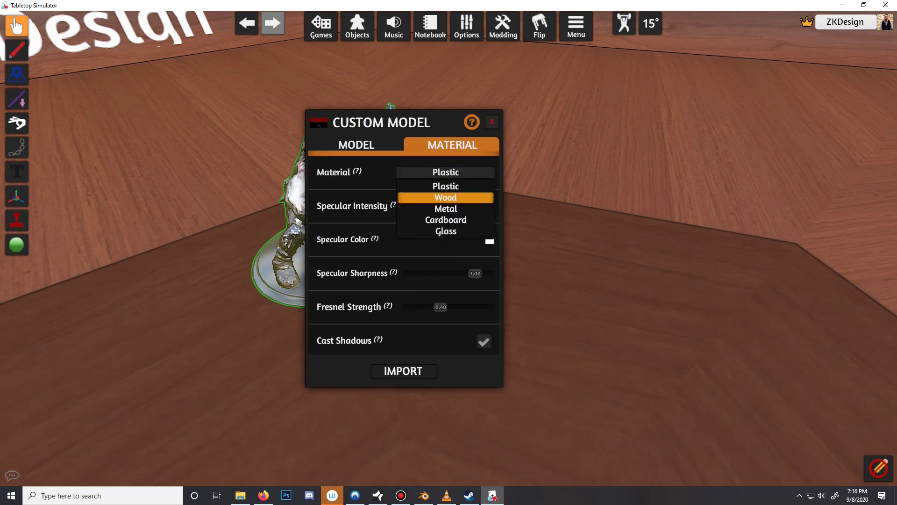
click(445, 197)
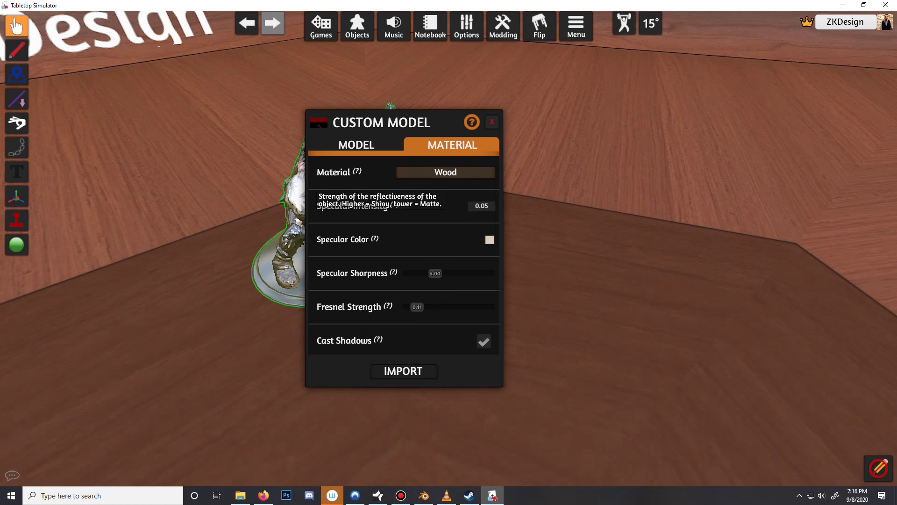
Set the figurine's specular intensity to 0.0 and import the model again with the new material
drag(381, 123, 535, 122)
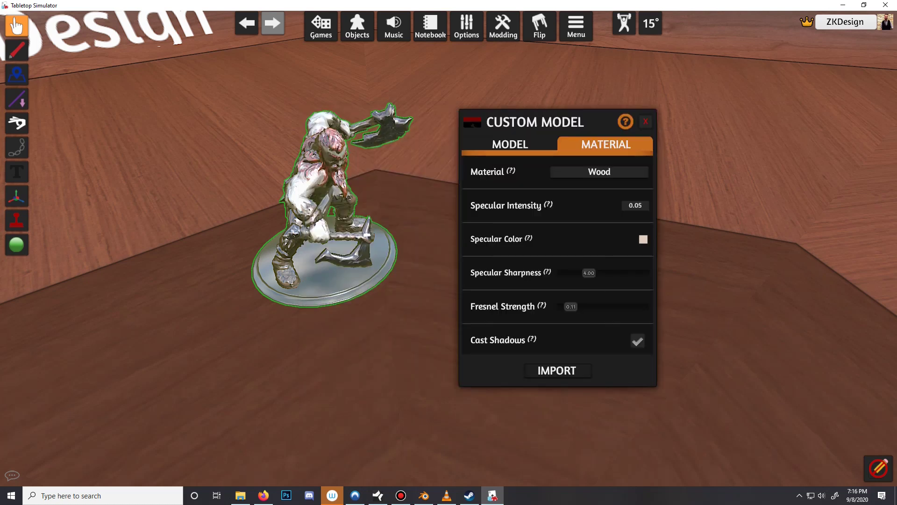
click(638, 205)
key(BackSpace)
key(Return)
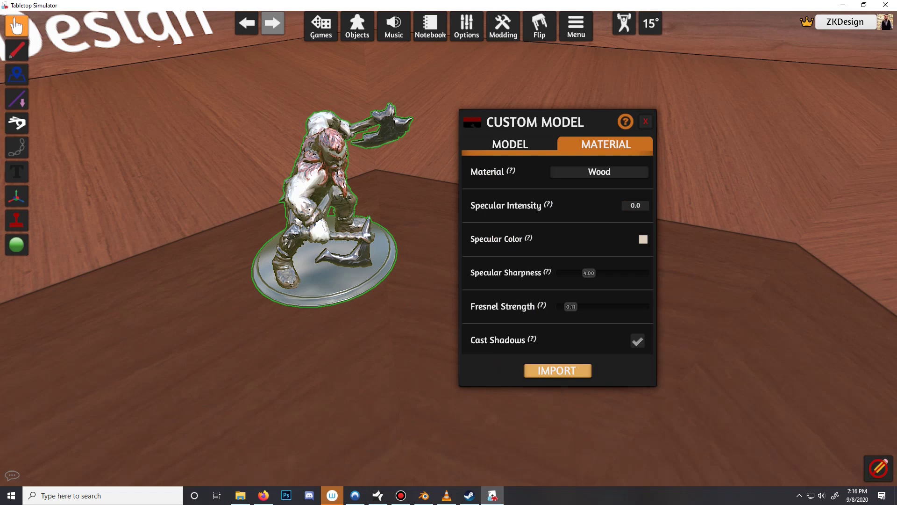
click(557, 371)
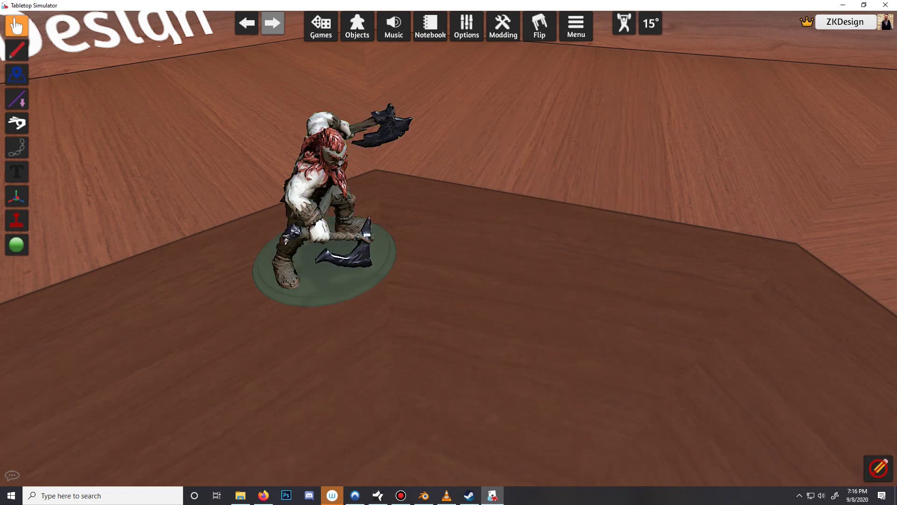
Pick up and turn the berserker figurine on the dark hexagon to examine its painted surface from several sides
drag(323, 210, 498, 203)
scroll(493, 212, down, 5)
scroll(496, 202, up, 1)
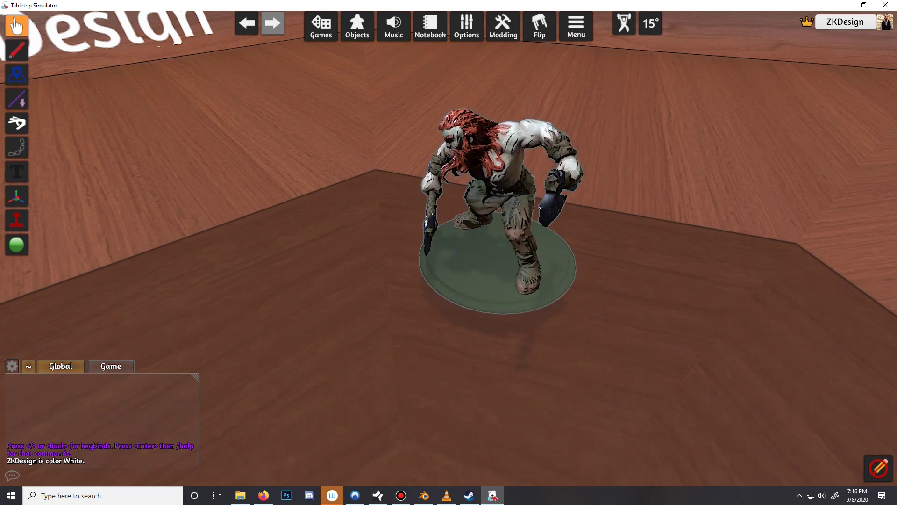
right_drag(495, 203, 561, 210)
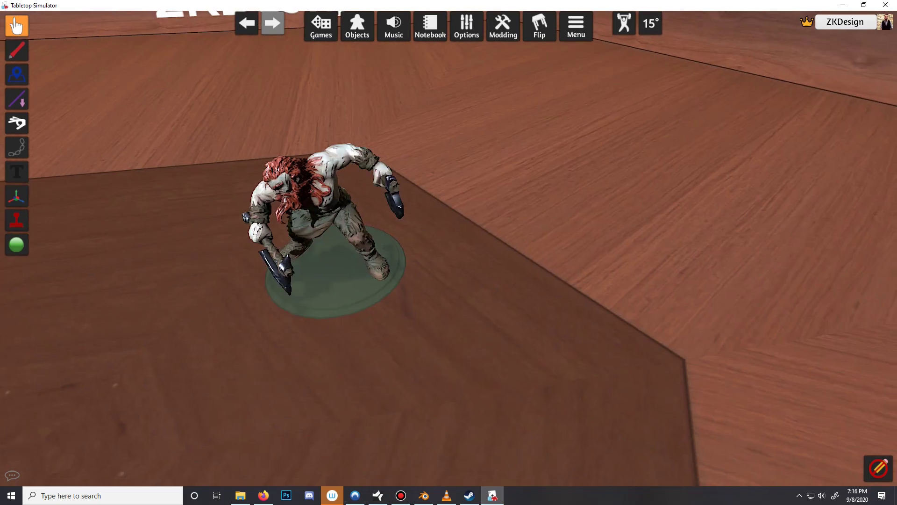
right_drag(335, 196, 407, 173)
drag(407, 173, 430, 193)
scroll(406, 169, down, 10)
scroll(431, 193, down, 4)
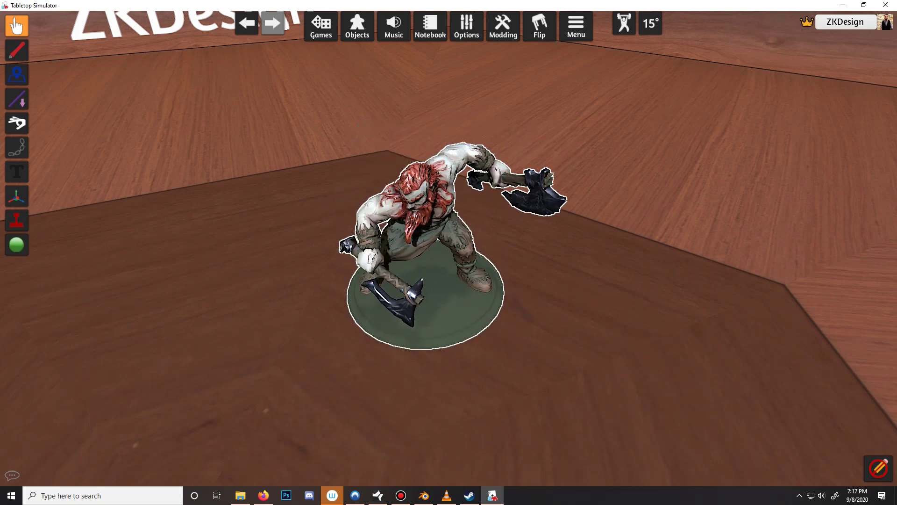
Move the berserker figurine toward the far edge of the dark hexagon and examine it up close
right_drag(449, 252, 481, 258)
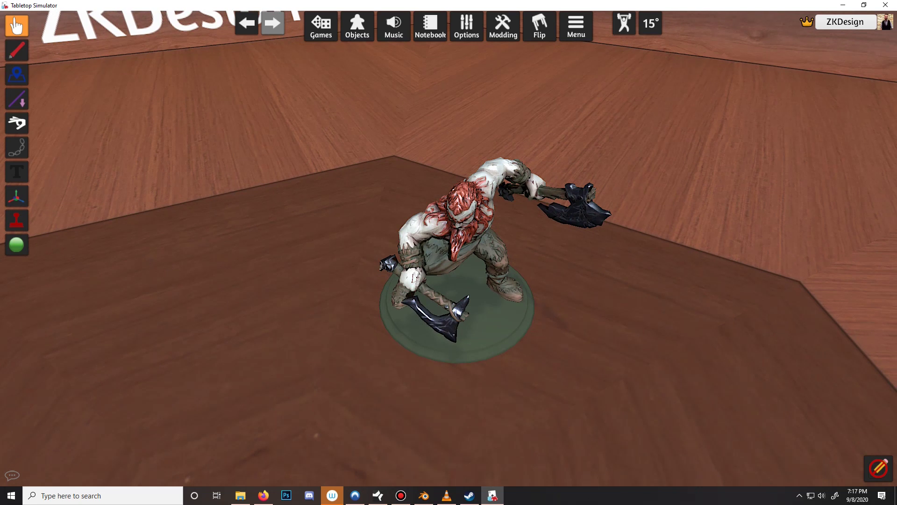
drag(460, 220, 489, 140)
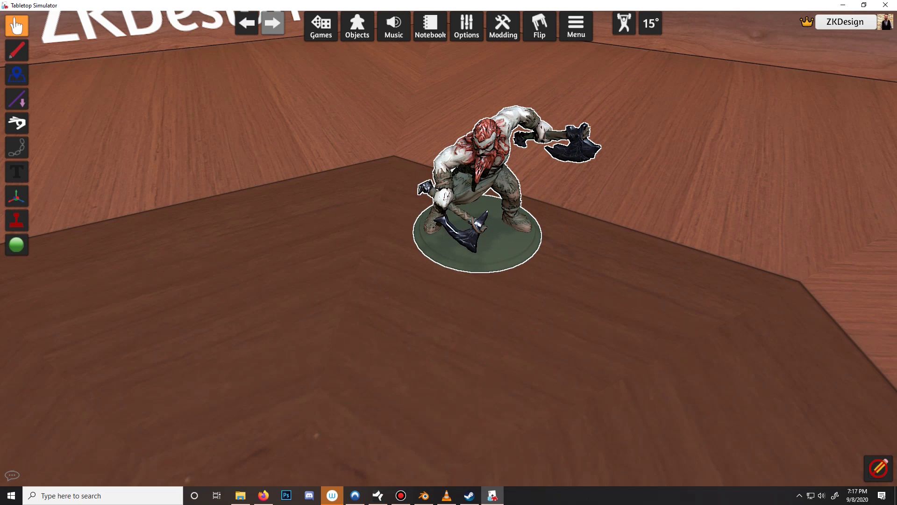
key(w)
key(d)
scroll(458, 280, down, 2)
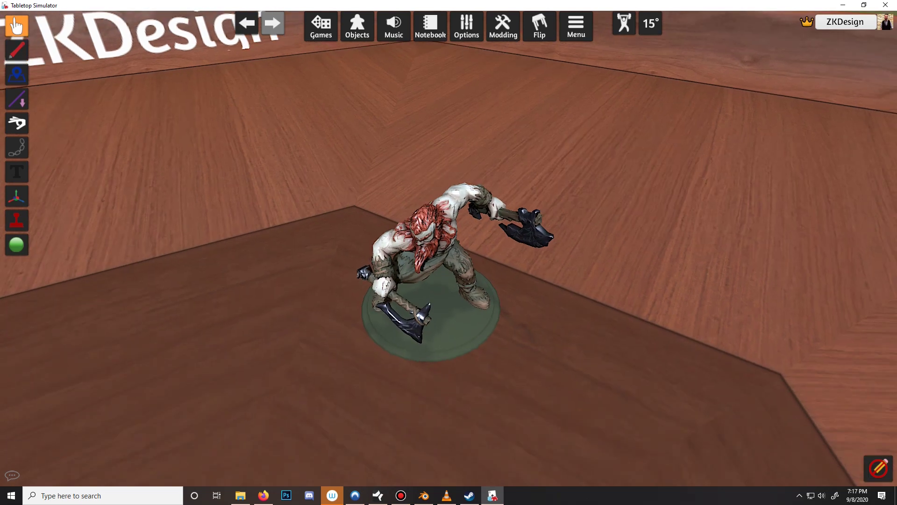
scroll(428, 281, up, 2)
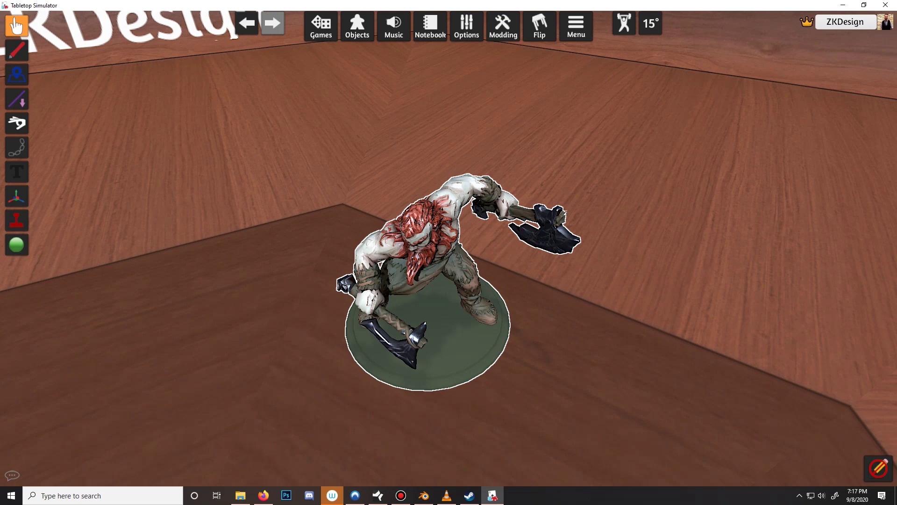
right_drag(428, 280, 531, 281)
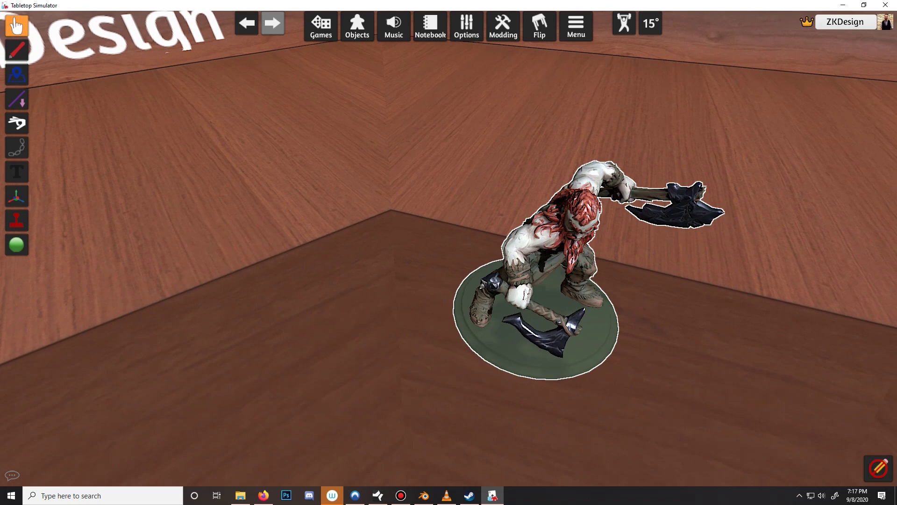
Rotate the lifted berserker figurine in 15° increments to examine its painted surface from all sides
key(e)
key(e)
key(e)
key(e)
key(e)
key(e)
key(e)
key(e)
key(e)
key(e)
key(e)
key(e)
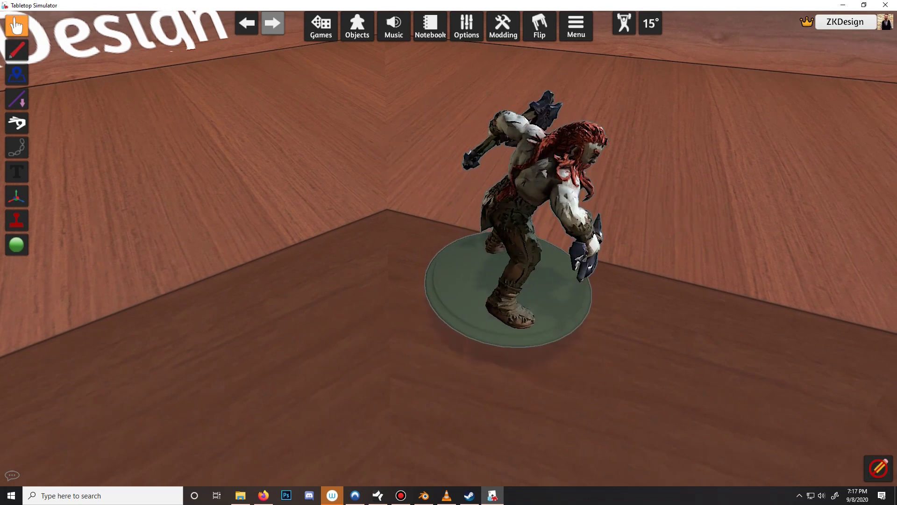
key(e)
key(e)
key(e)
key(e)
right_drag(511, 281, 498, 280)
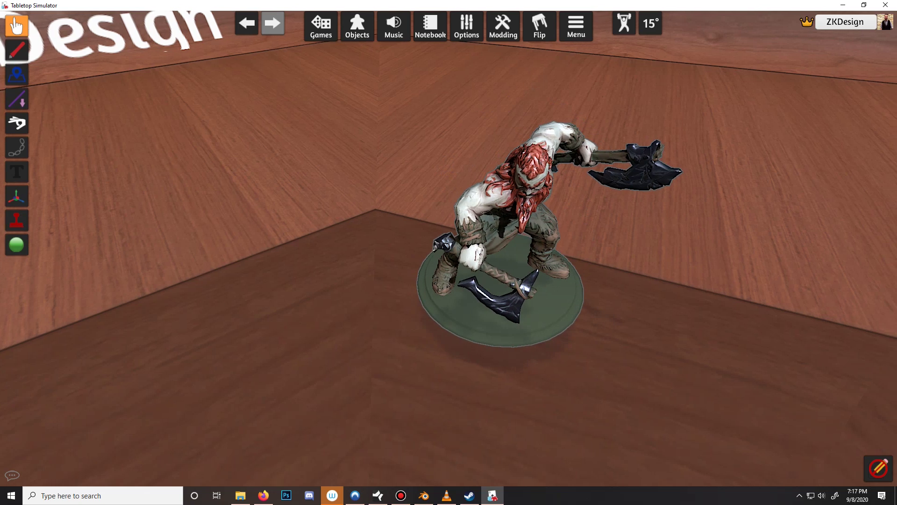
key(e)
key(e)
key(q)
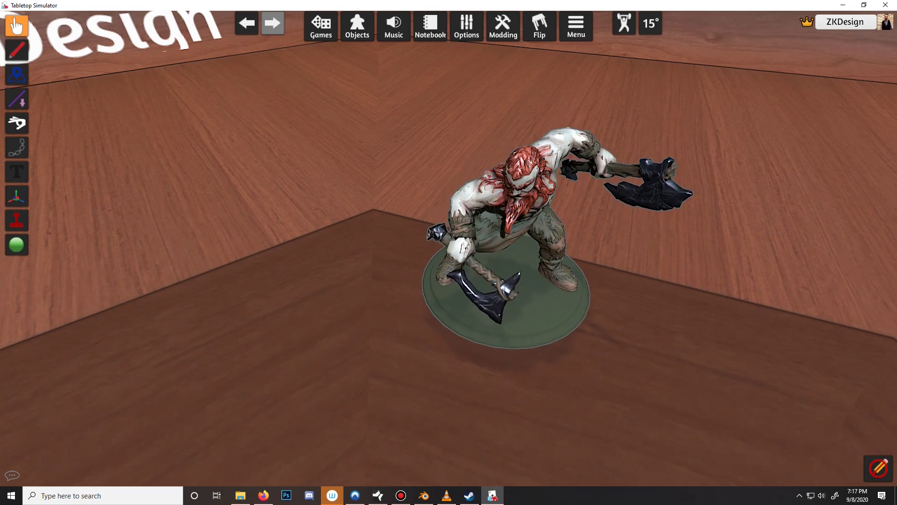
Examine the berserker figurine from farther away against the whole table
scroll(448, 253, down, 5)
scroll(449, 253, up, 3)
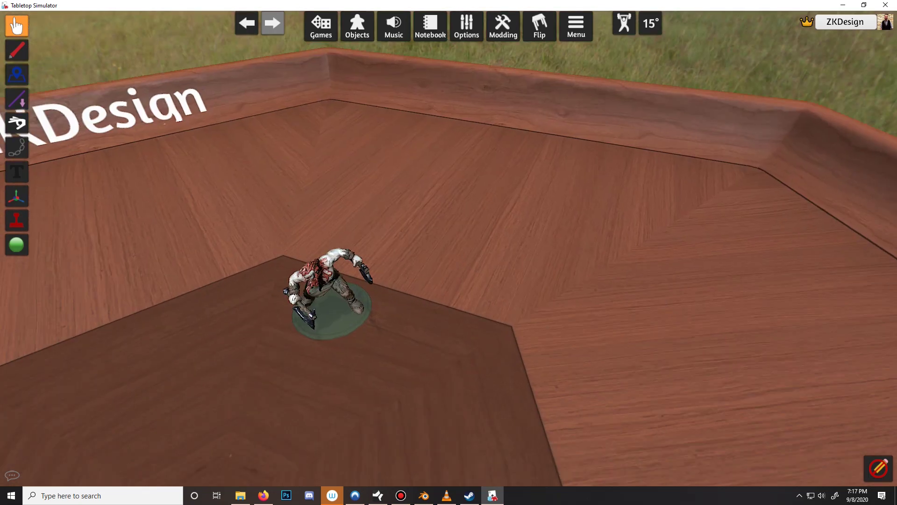
key(a)
key(s)
key(q)
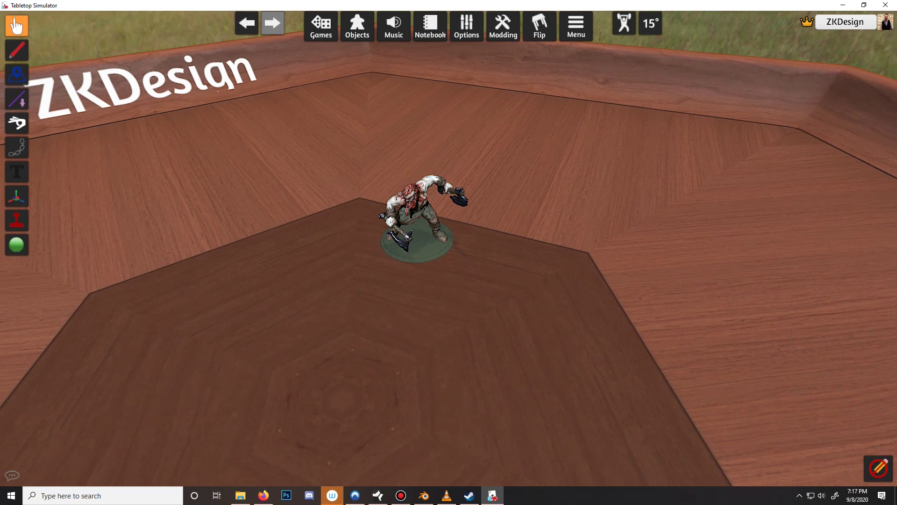
key(s)
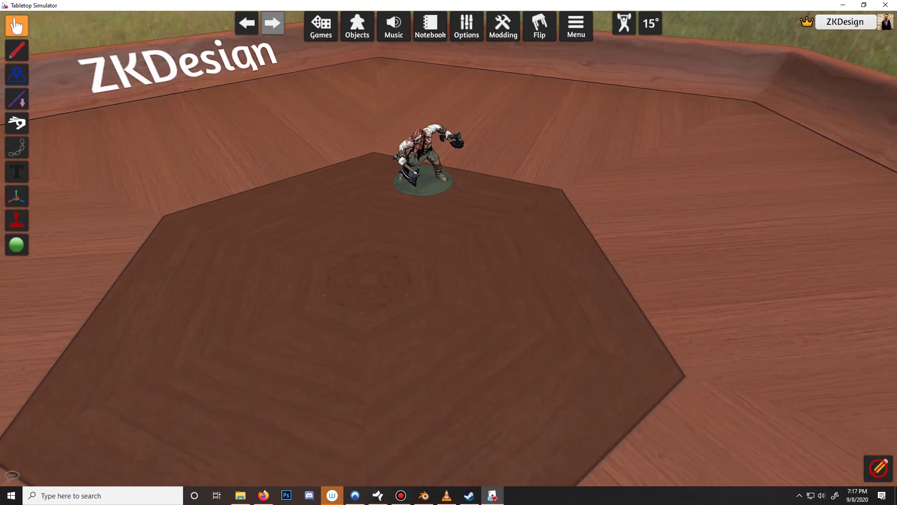
key(w)
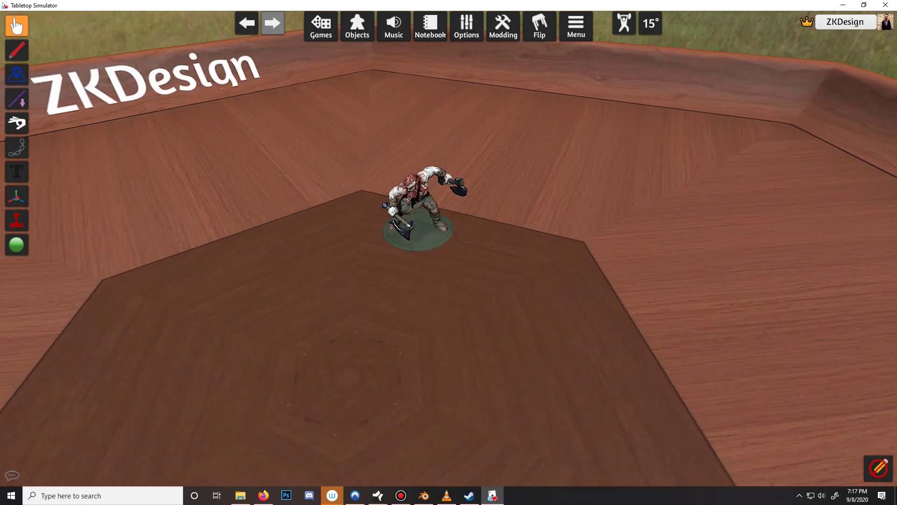
Flip the berserker figurine upside down, return it upright and turn it to face the front of the table
drag(419, 215, 424, 256)
key(e)
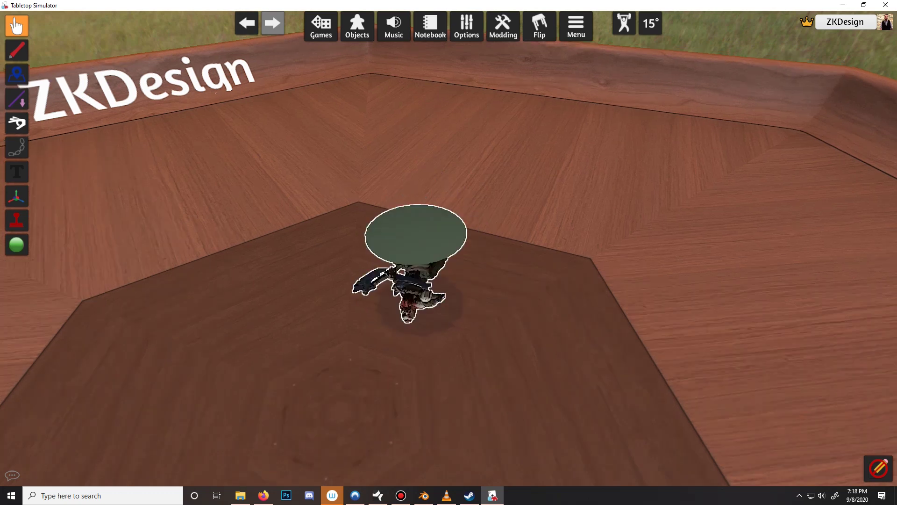
key(f)
right_drag(449, 252, 383, 271)
right_drag(448, 252, 481, 267)
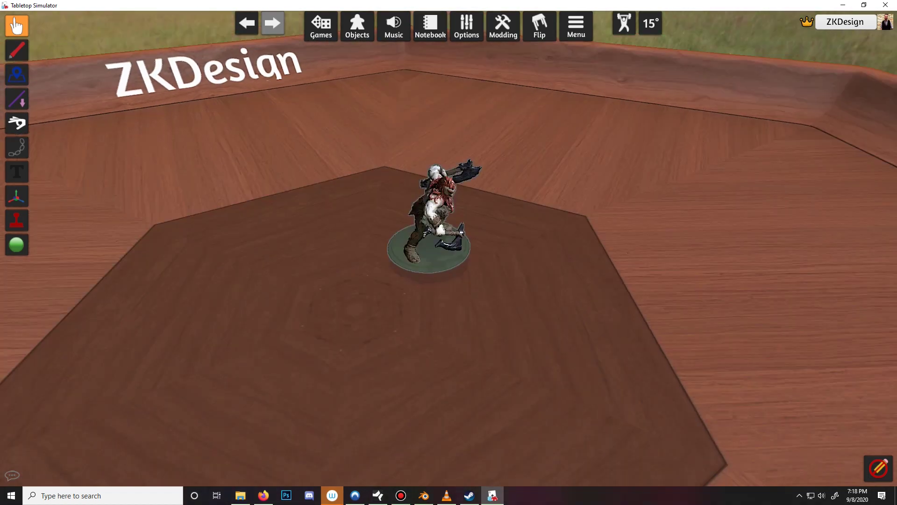
key(e)
key(e)
key(e)
key(e)
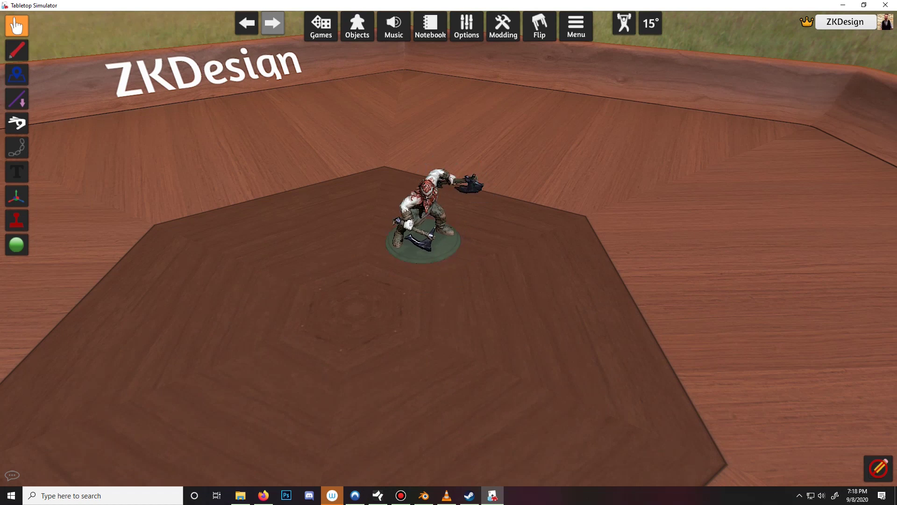
scroll(392, 211, up, 5)
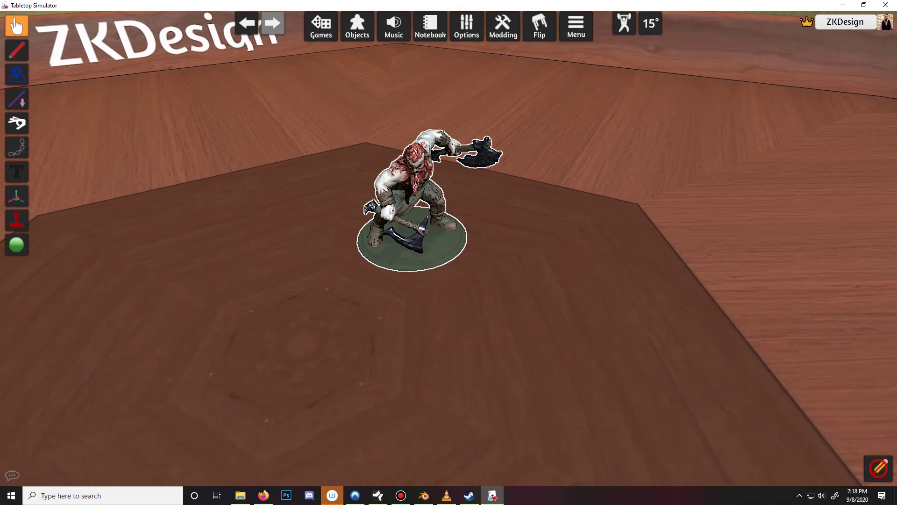
drag(392, 211, 405, 227)
scroll(419, 257, up, 11)
scroll(394, 273, up, 12)
scroll(405, 226, up, 1)
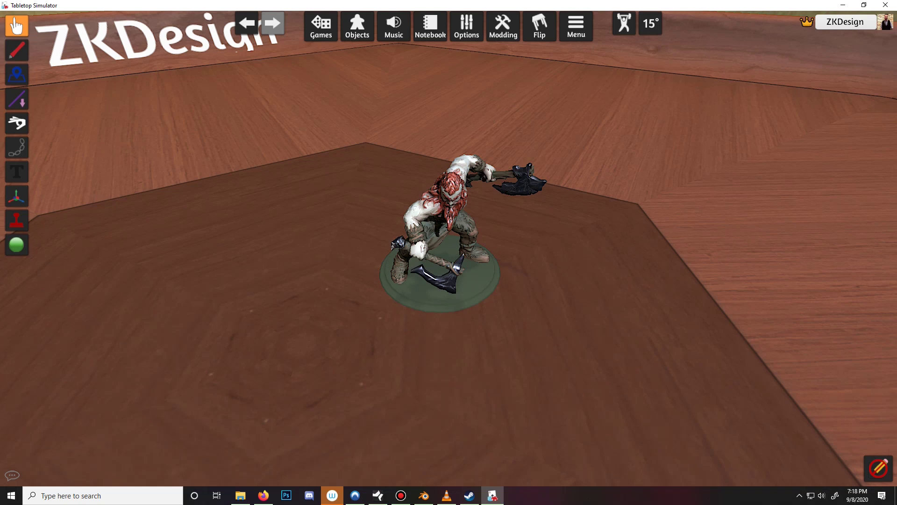
drag(422, 249, 387, 304)
scroll(397, 284, down, 5)
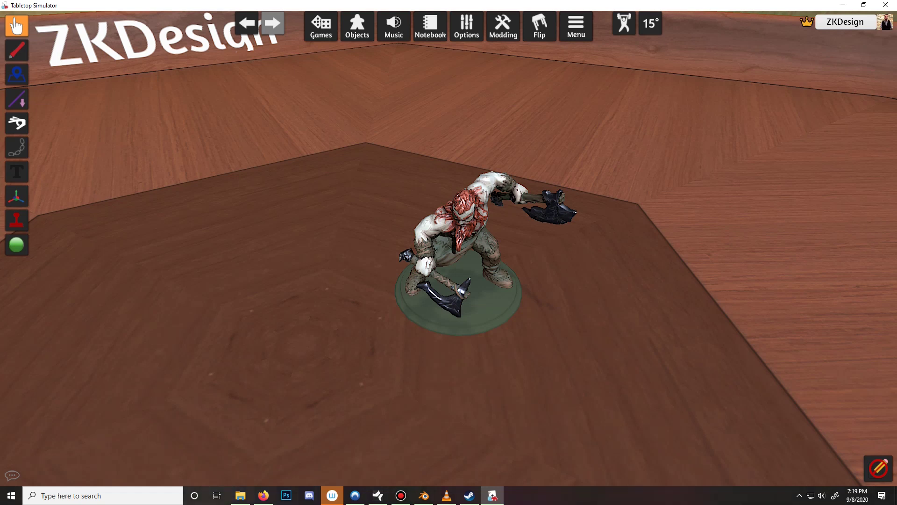
drag(455, 243, 443, 201)
scroll(374, 250, down, 5)
scroll(398, 223, up, 5)
scroll(438, 205, down, 5)
scroll(436, 203, up, 3)
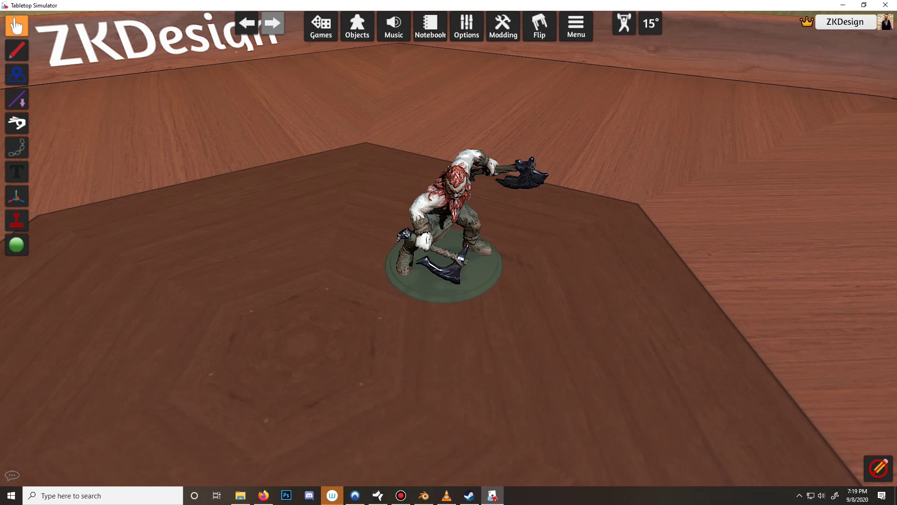
mouse_move(444, 224)
mouse_down()
mouse_move(447, 245)
mouse_move(425, 250)
mouse_move(430, 215)
mouse_up()
scroll(434, 215, down, 3)
scroll(435, 215, up, 3)
scroll(434, 215, down, 4)
drag(435, 215, 435, 229)
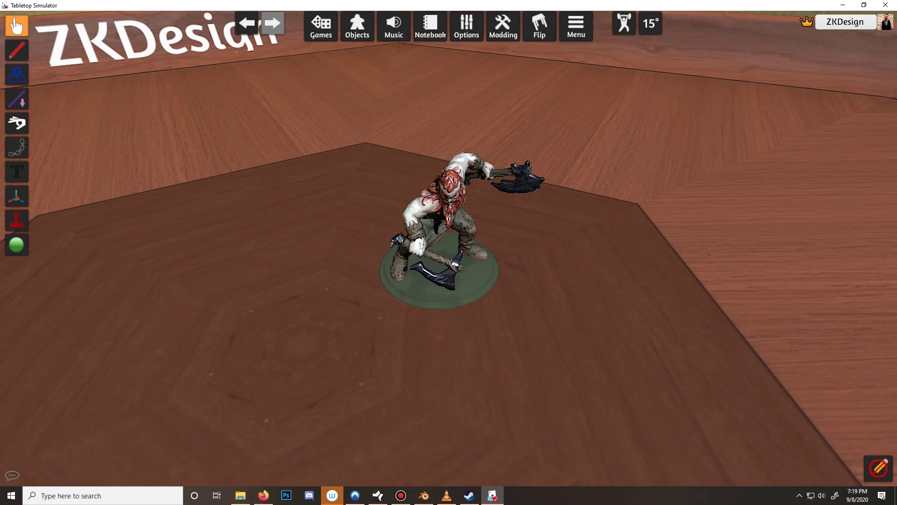
Reposition the berserker figurine on the dark hexagon, slightly behind its center
scroll(449, 252, down, 4)
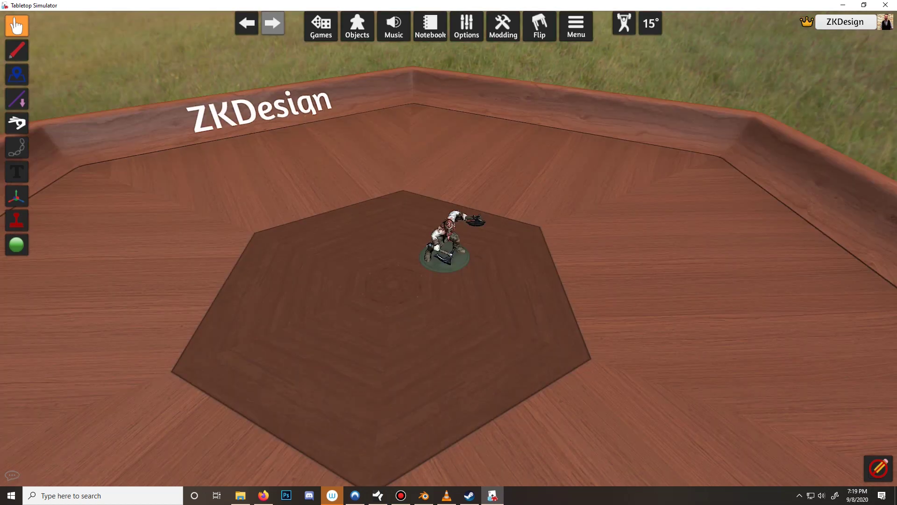
scroll(449, 253, up, 5)
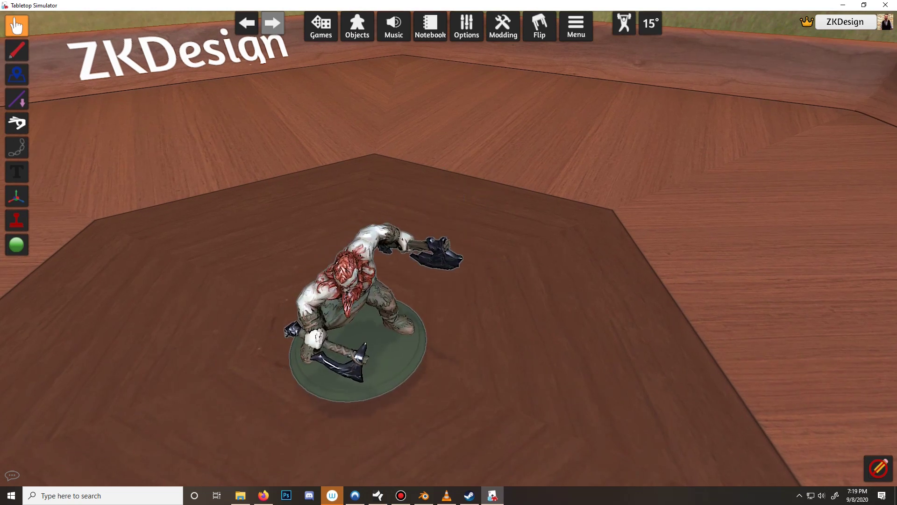
drag(316, 338, 403, 234)
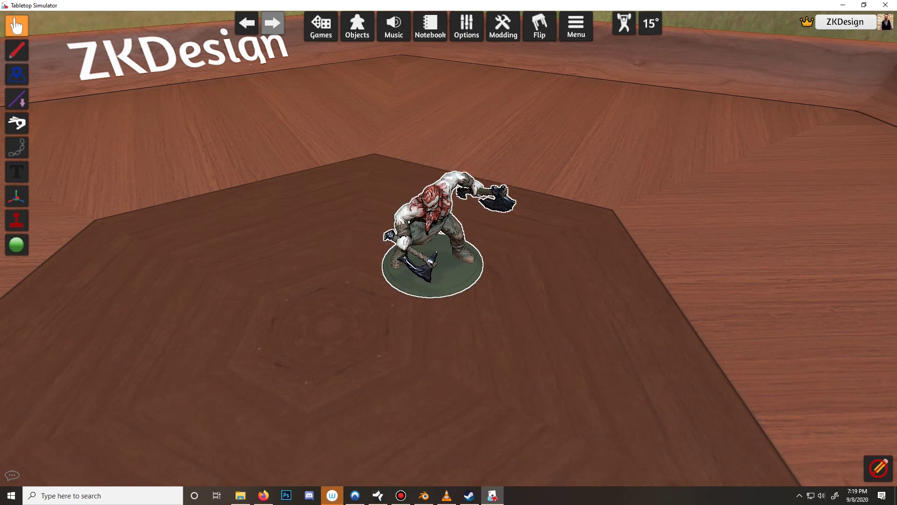